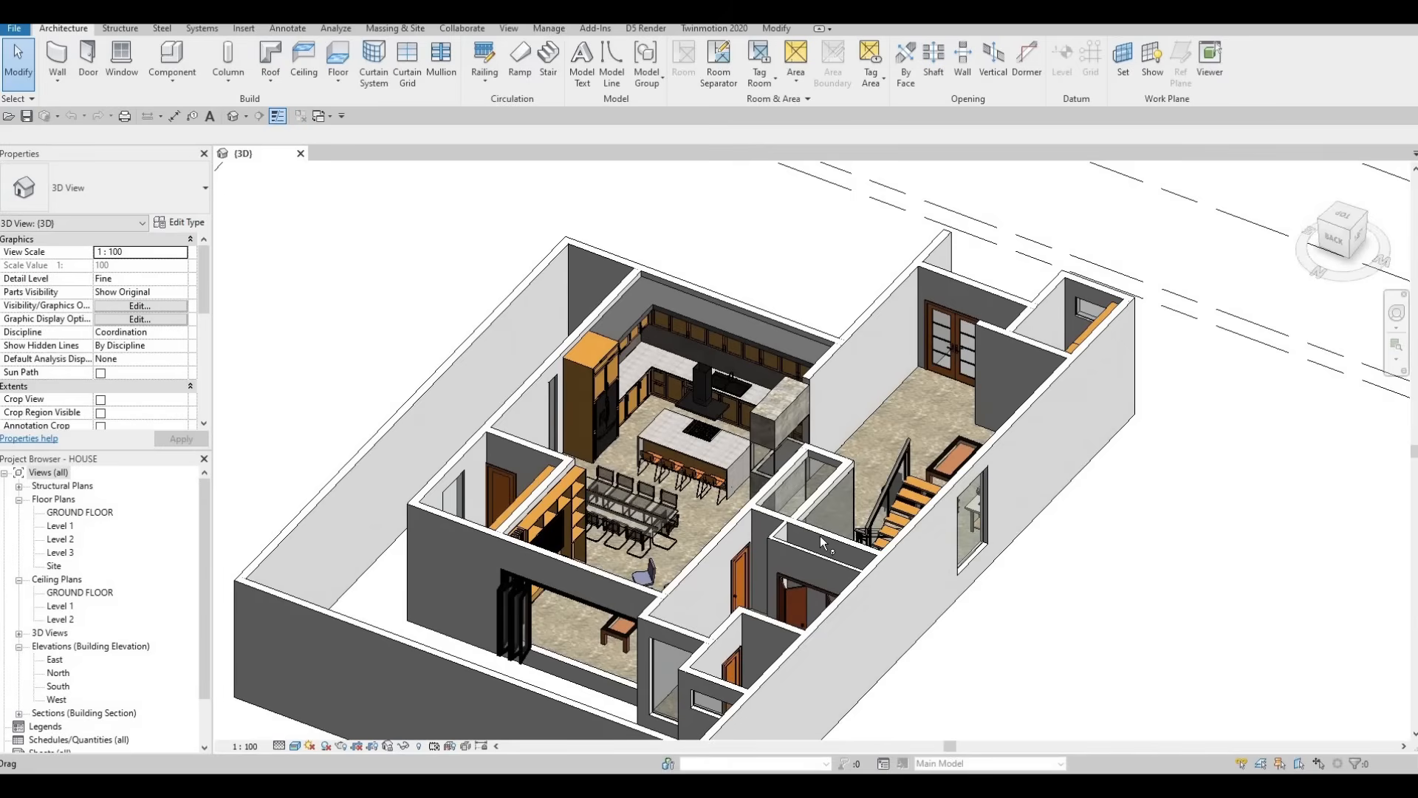
# Step: Open the Level 1 floor plan and pan across it to inspect the furnished rooms
pyautogui.doubleClick(59, 526)
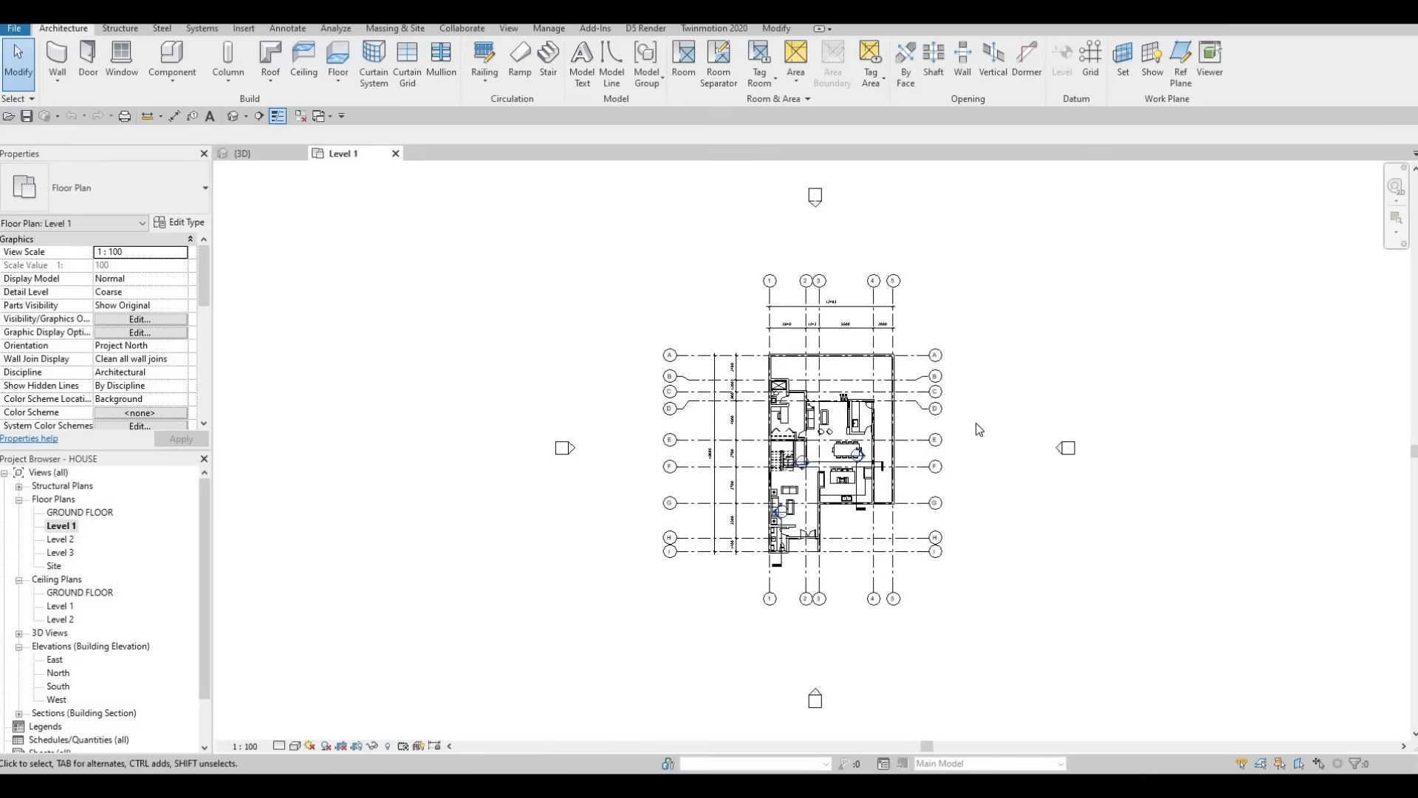
pyautogui.scroll(6, 667, 493)
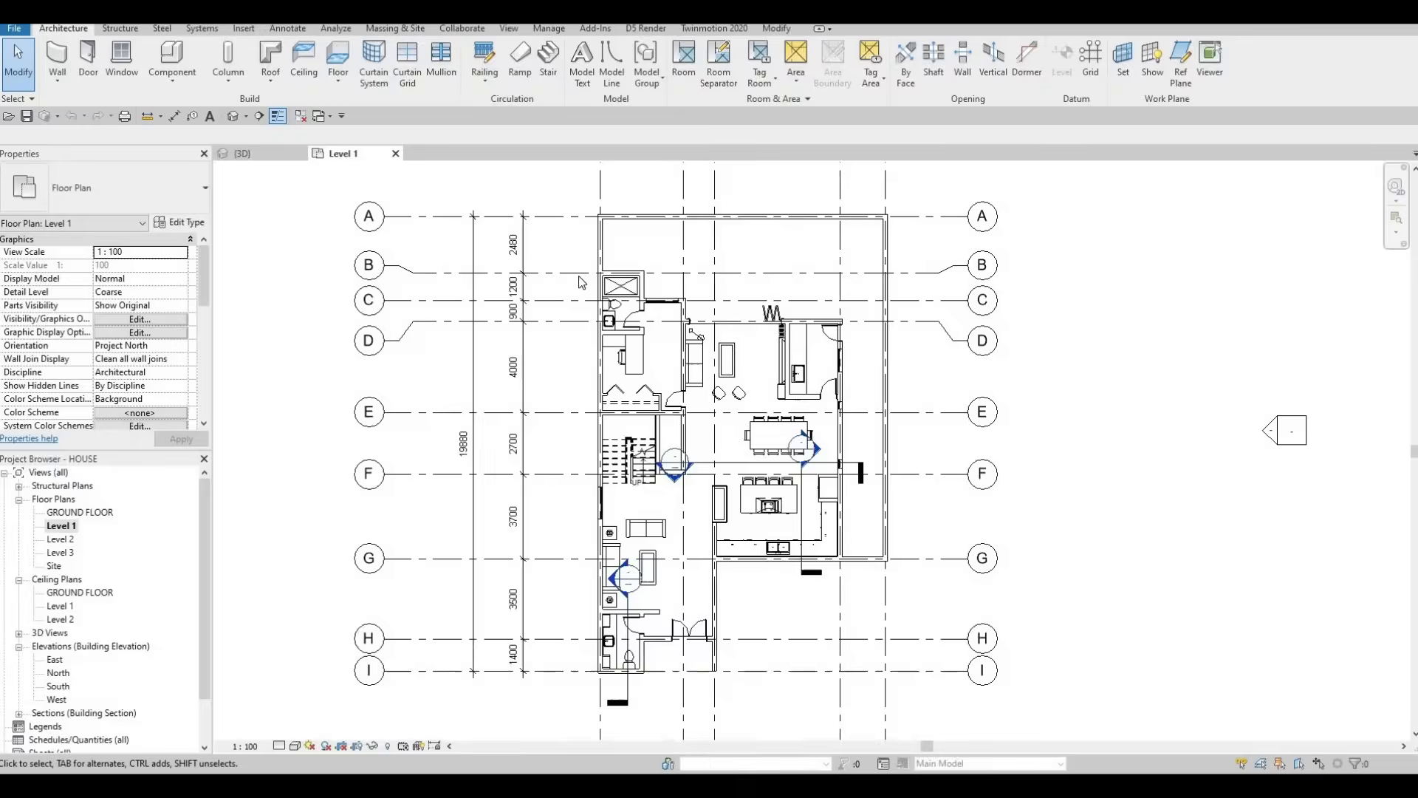
pyautogui.scroll(3, 542, 279)
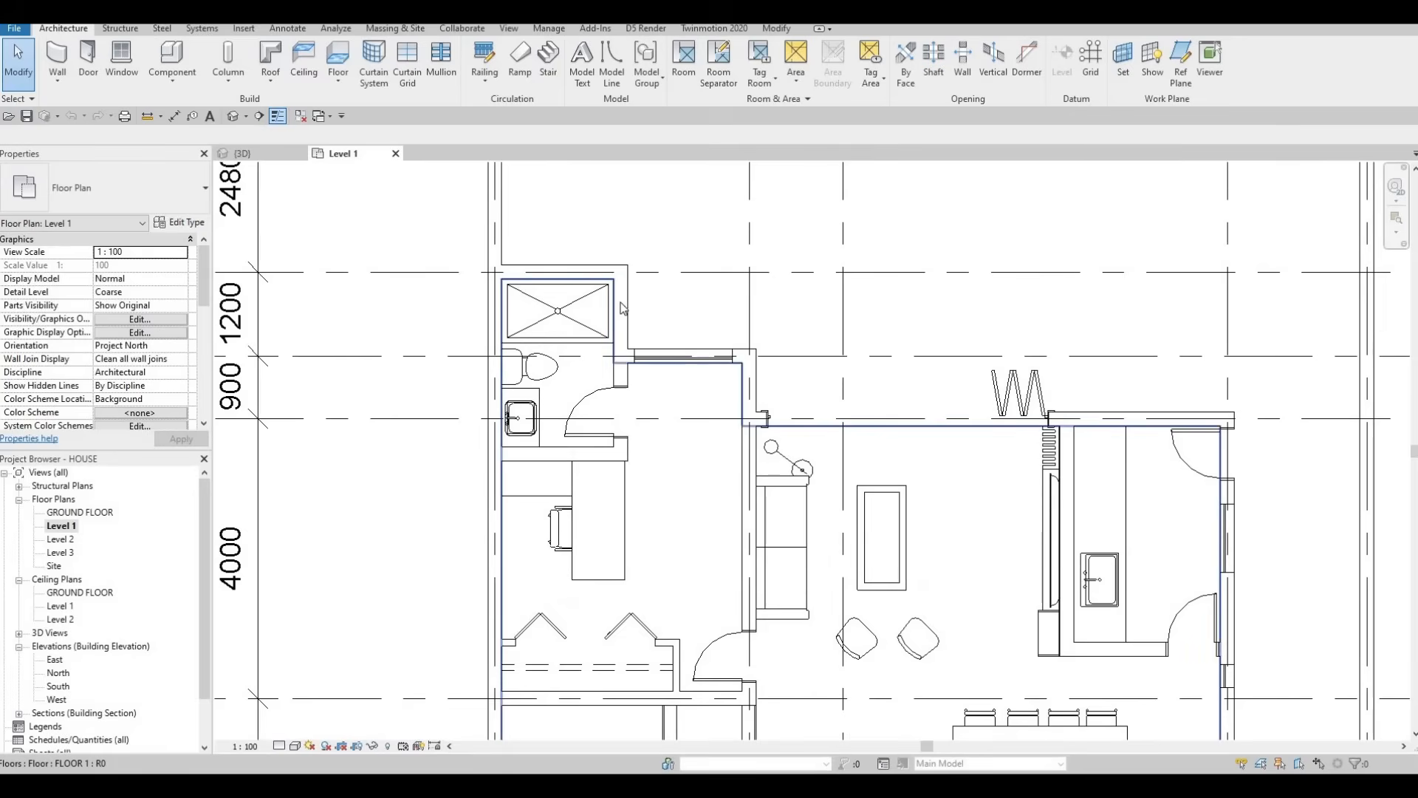
pyautogui.scroll(-1, 659, 379)
pyautogui.moveTo(665, 284); pyautogui.dragTo(582, 180, button='middle')
pyautogui.scroll(-1, 583, 179)
pyautogui.moveTo(586, 379); pyautogui.dragTo(545, 266, button='middle')
pyautogui.scroll(-2, 545, 266)
pyautogui.moveTo(557, 516); pyautogui.dragTo(565, 459, button='middle')
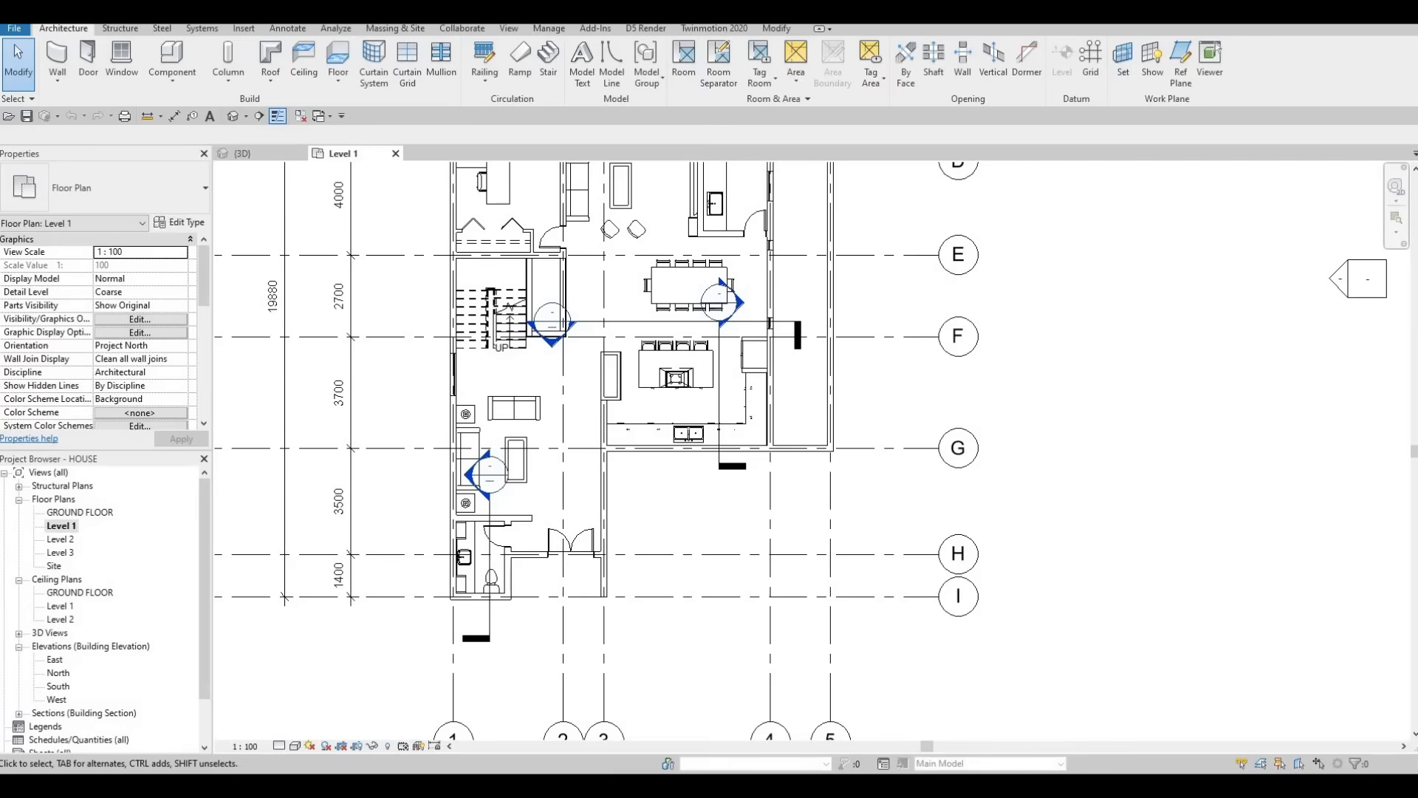
# Step: Open the Level 2 floor plan and zoom around its upper-floor rooms
pyautogui.doubleClick(65, 540)
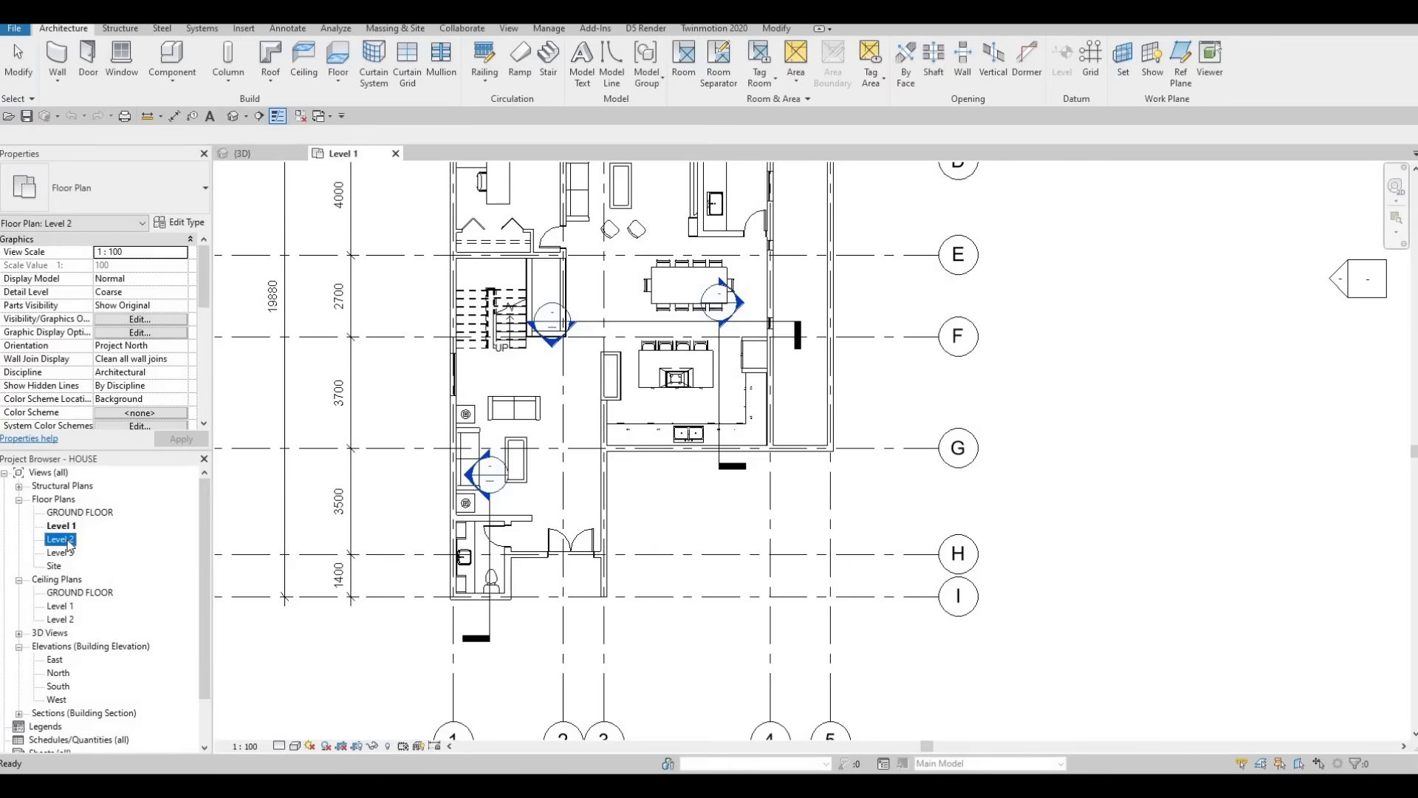
pyautogui.scroll(-4, 595, 423)
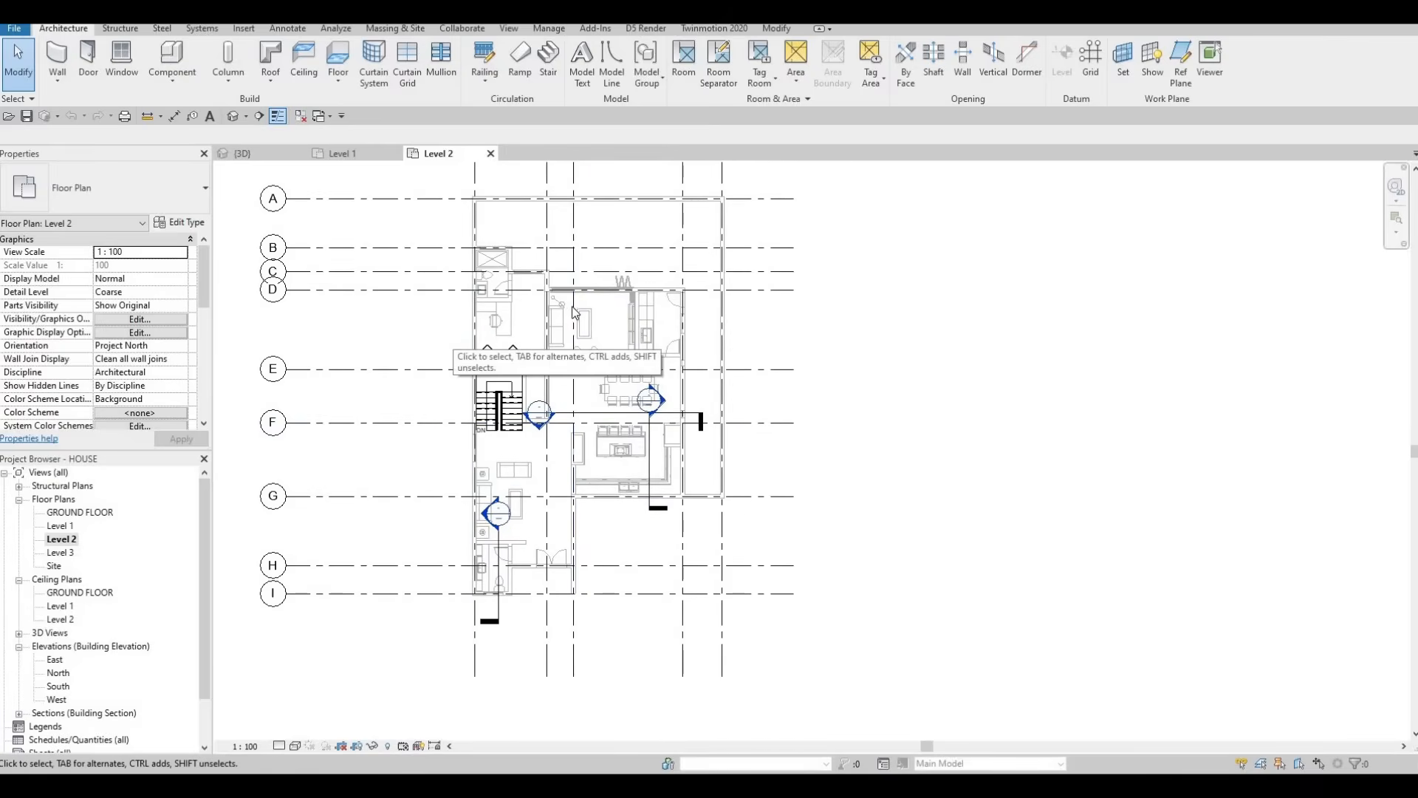
pyautogui.scroll(2, 511, 341)
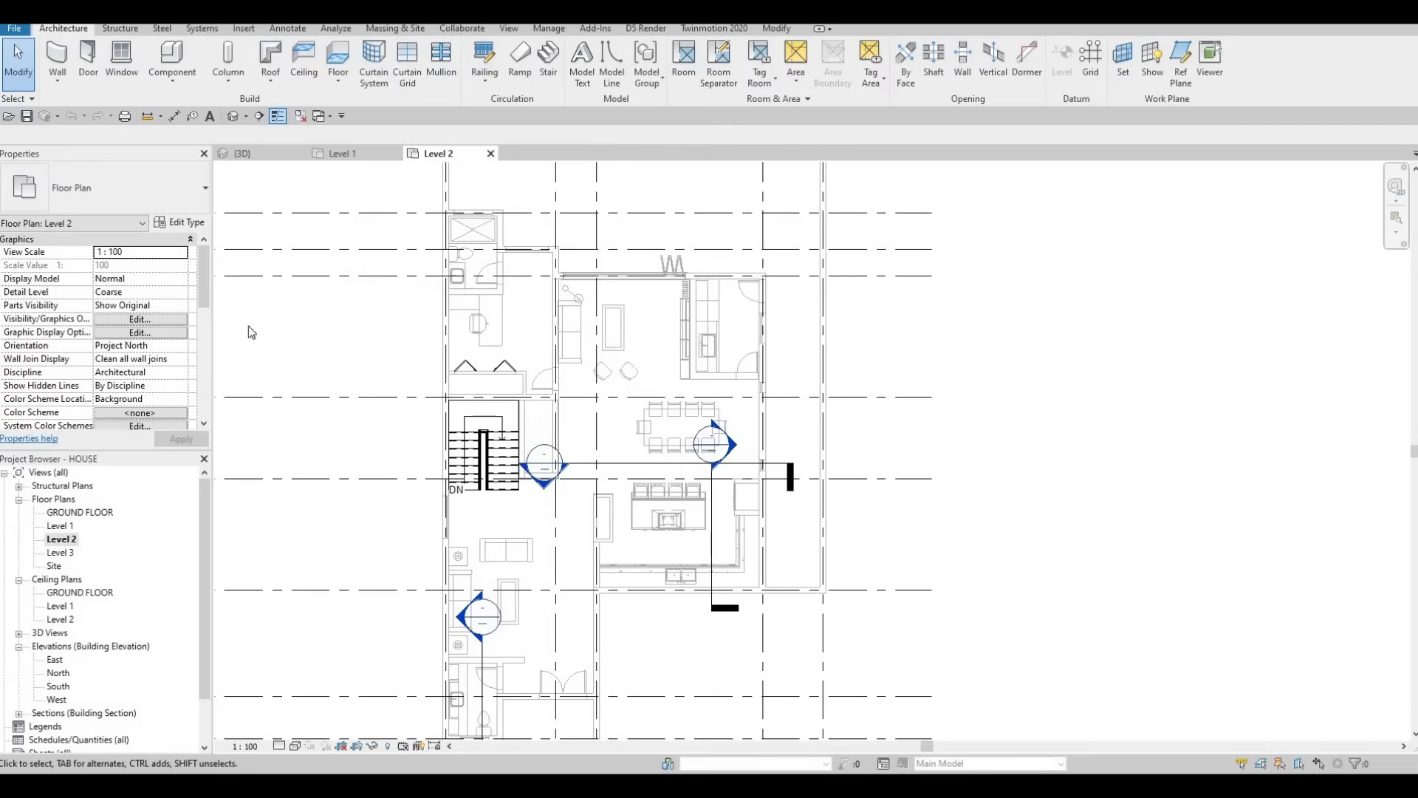
pyautogui.scroll(-3, 104, 334)
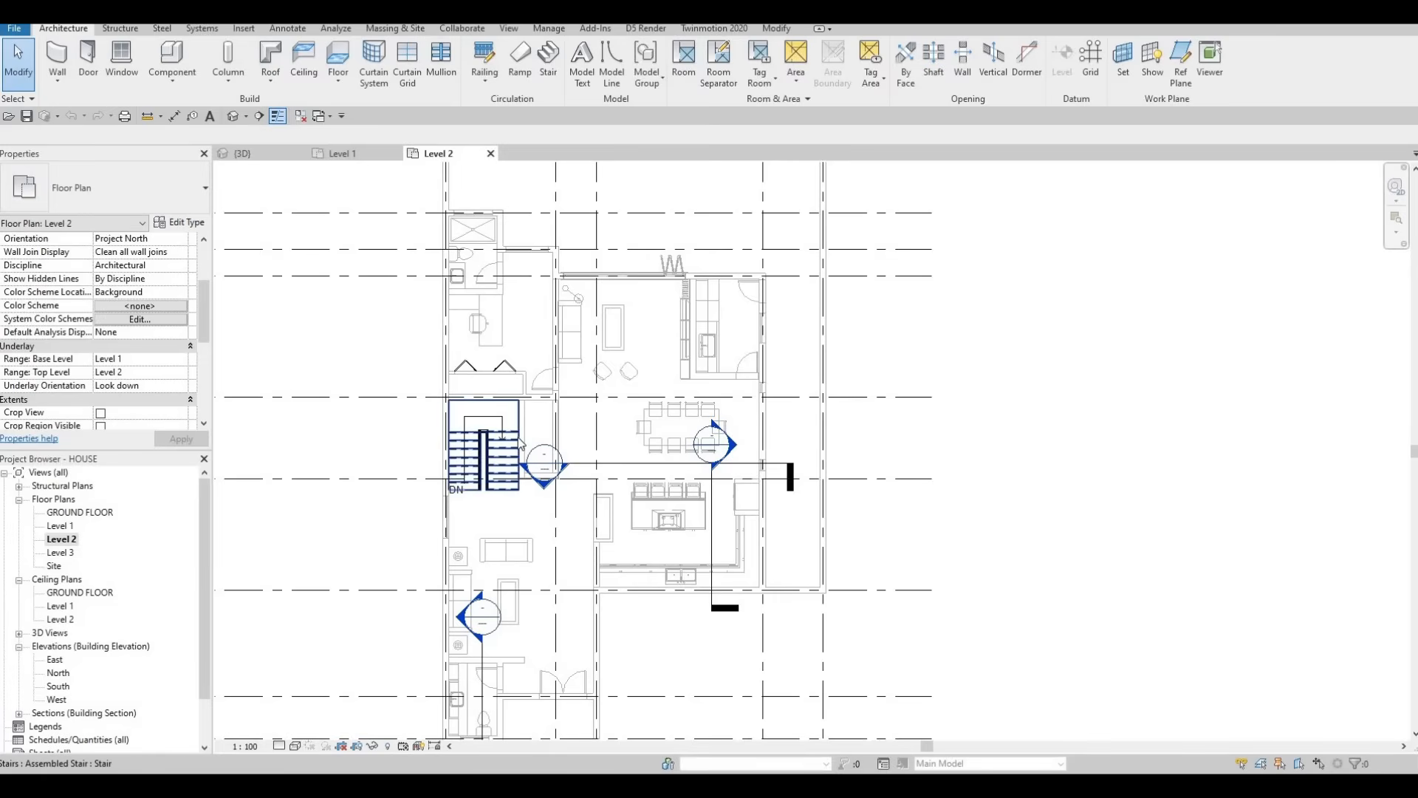
pyautogui.press('F1')
pyautogui.press('F1')
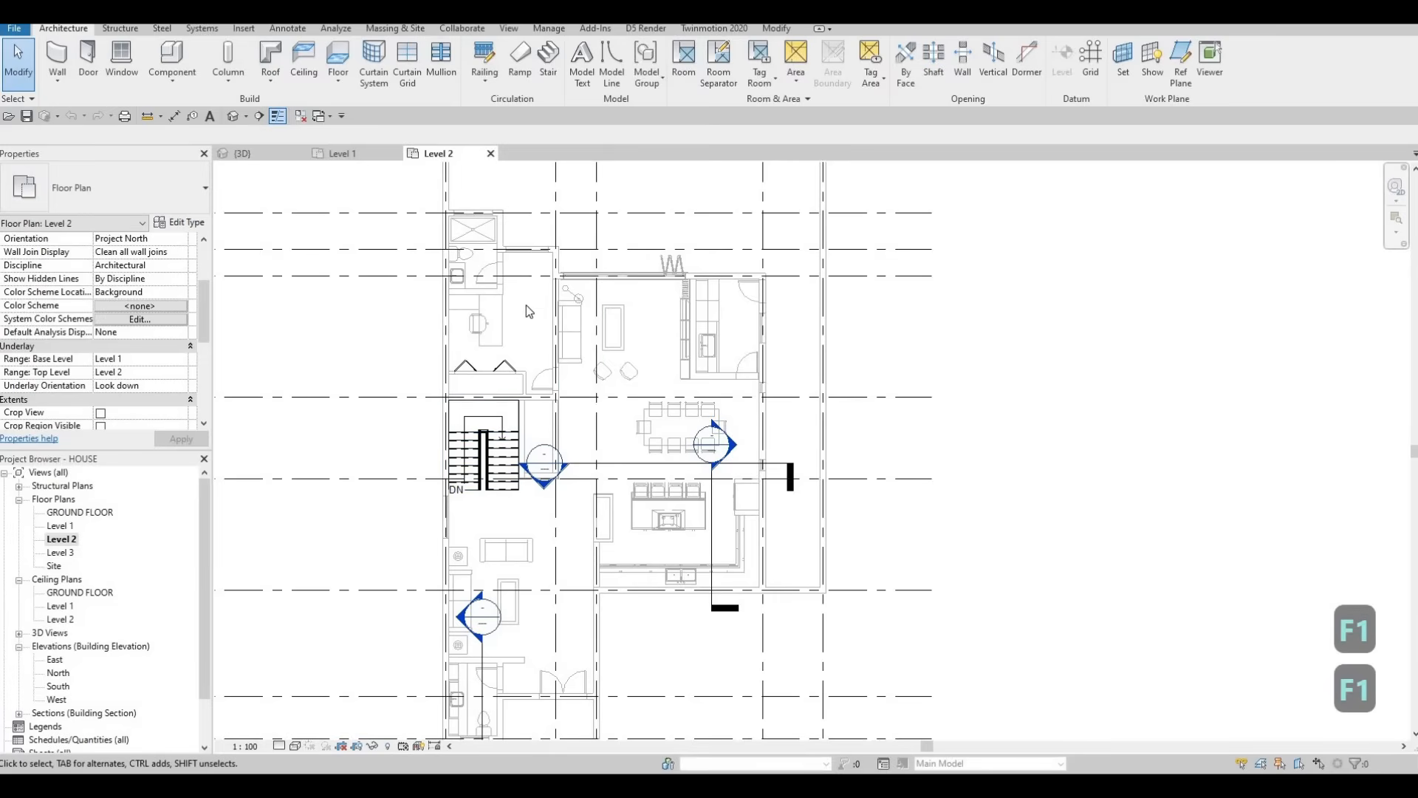
# Step: Zoom in and select the exterior wall along grid D
pyautogui.moveTo(526, 271); pyautogui.dragTo(526, 275, button='middle')
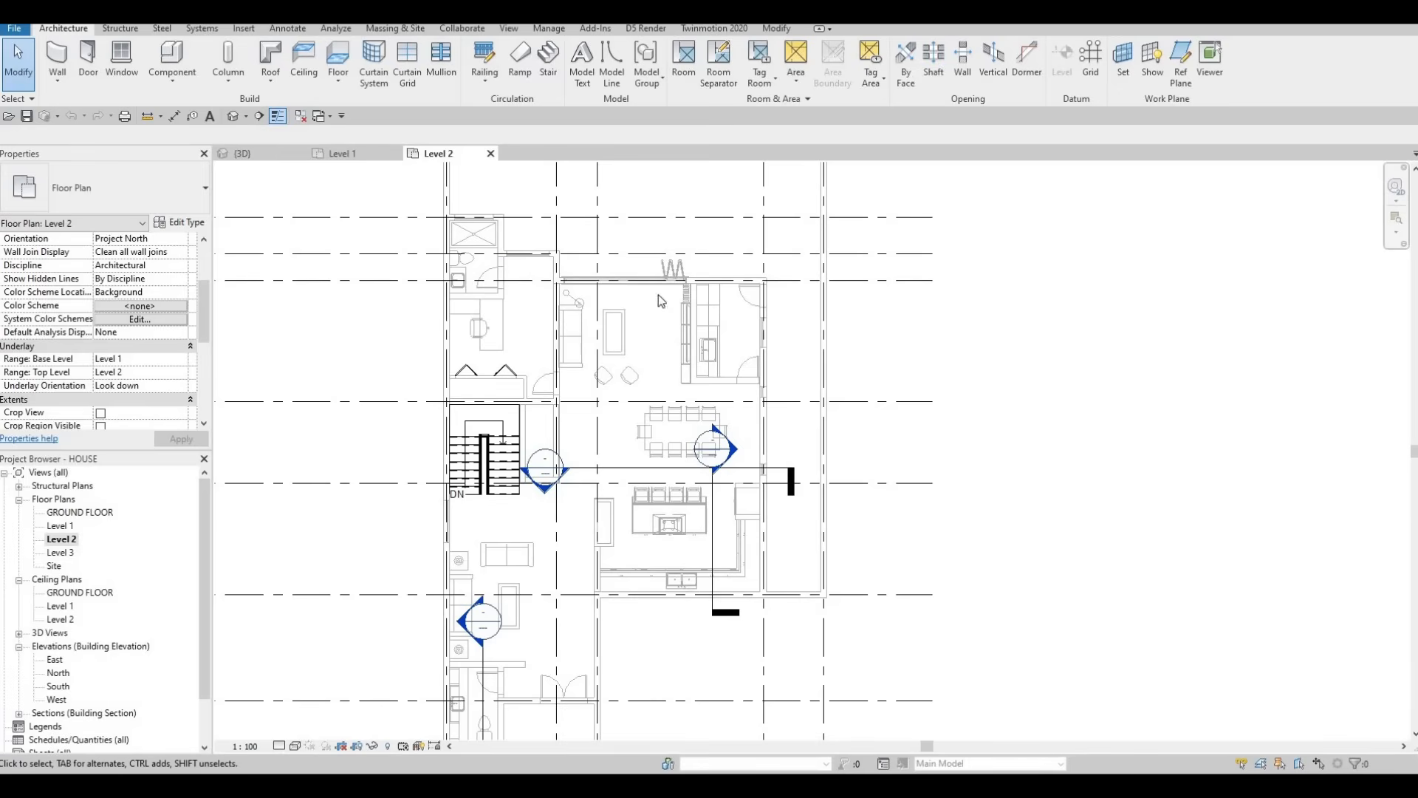
pyautogui.scroll(-2, 521, 335)
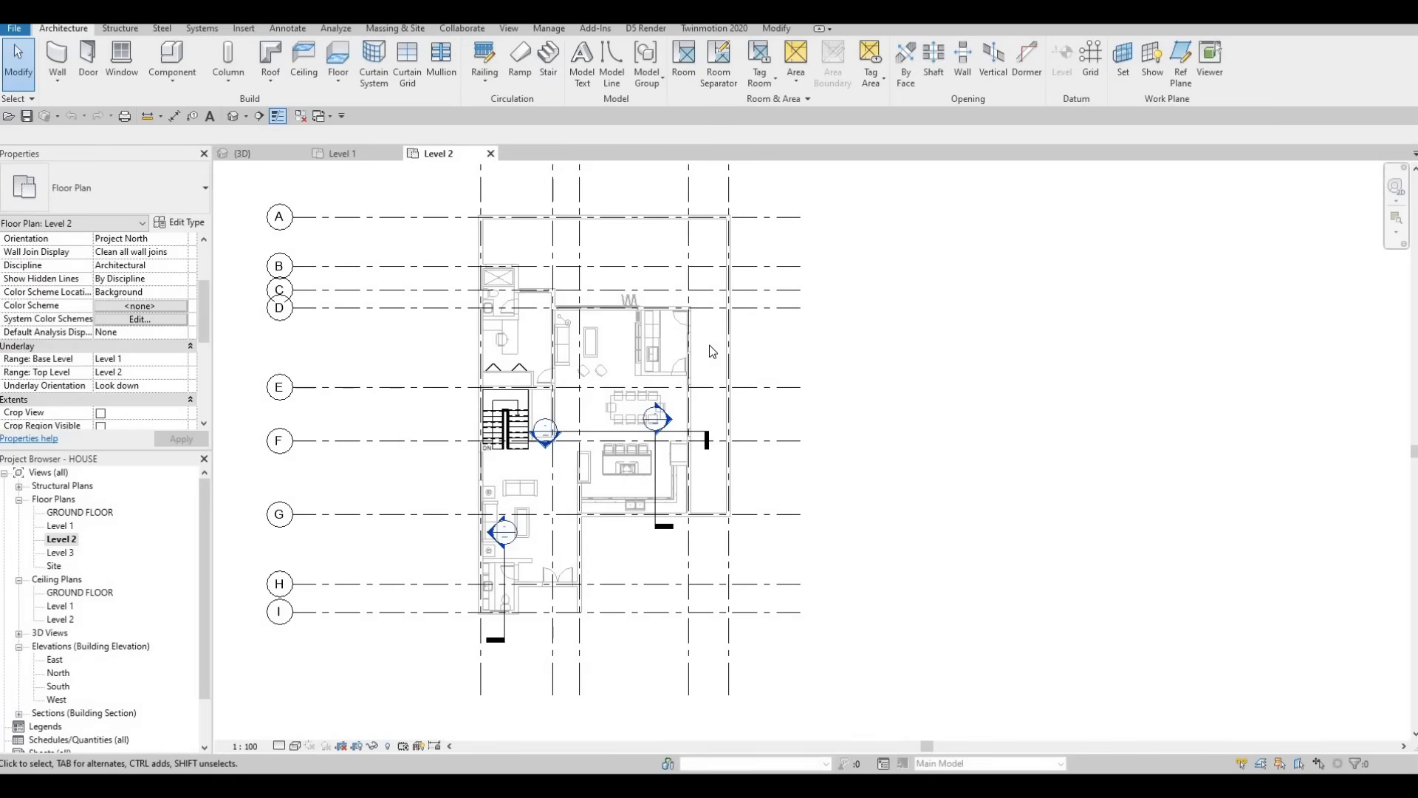
pyautogui.scroll(2, 546, 298)
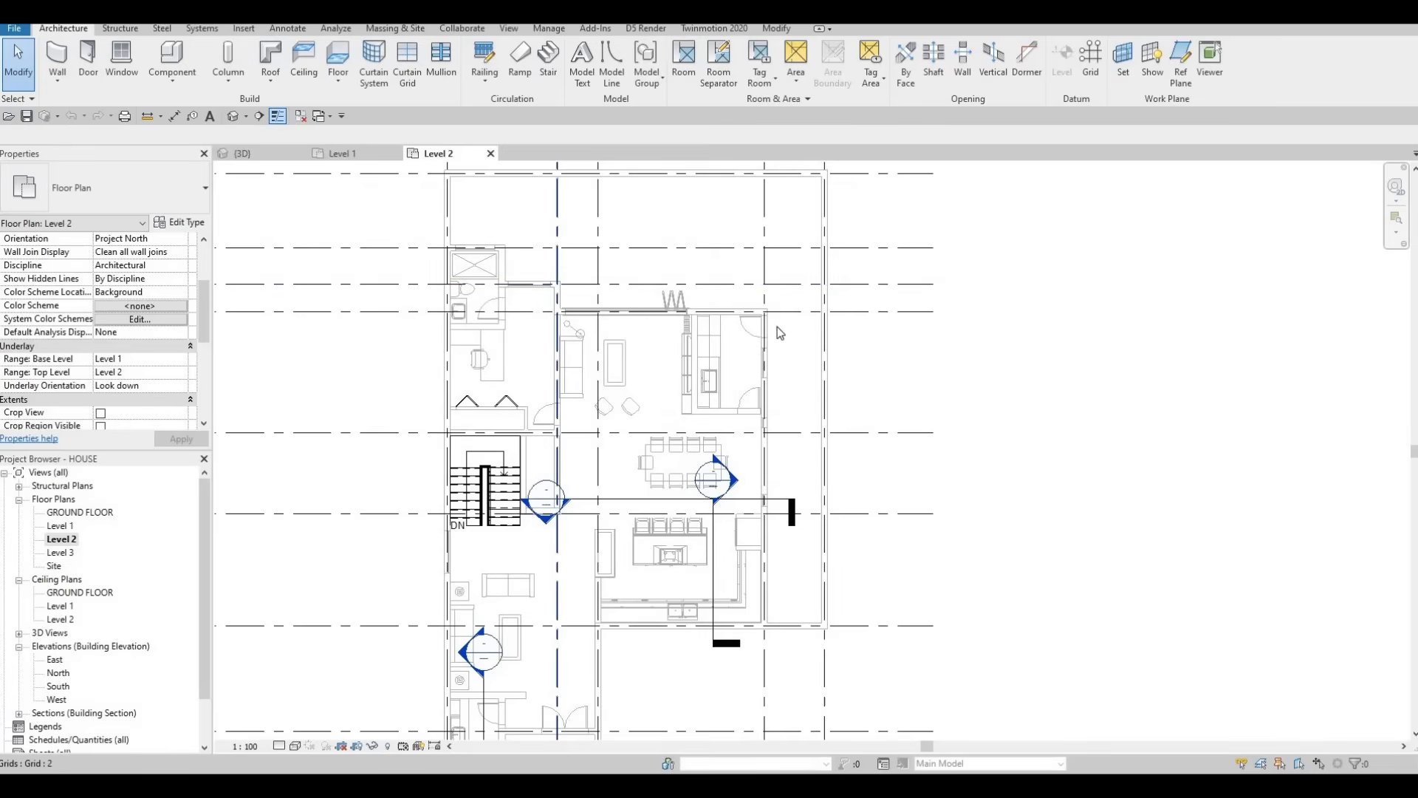
pyautogui.scroll(2, 780, 331)
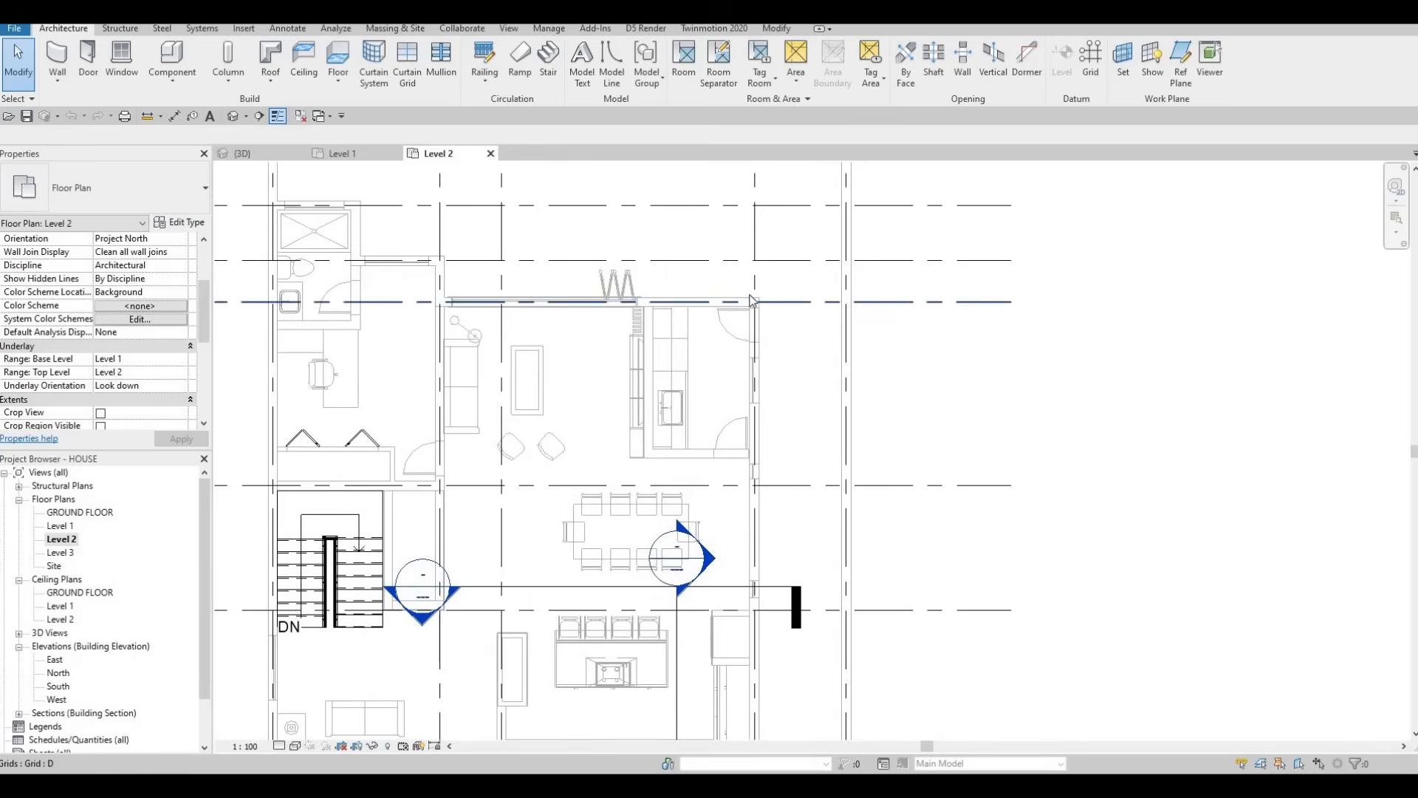
pyautogui.click(748, 301)
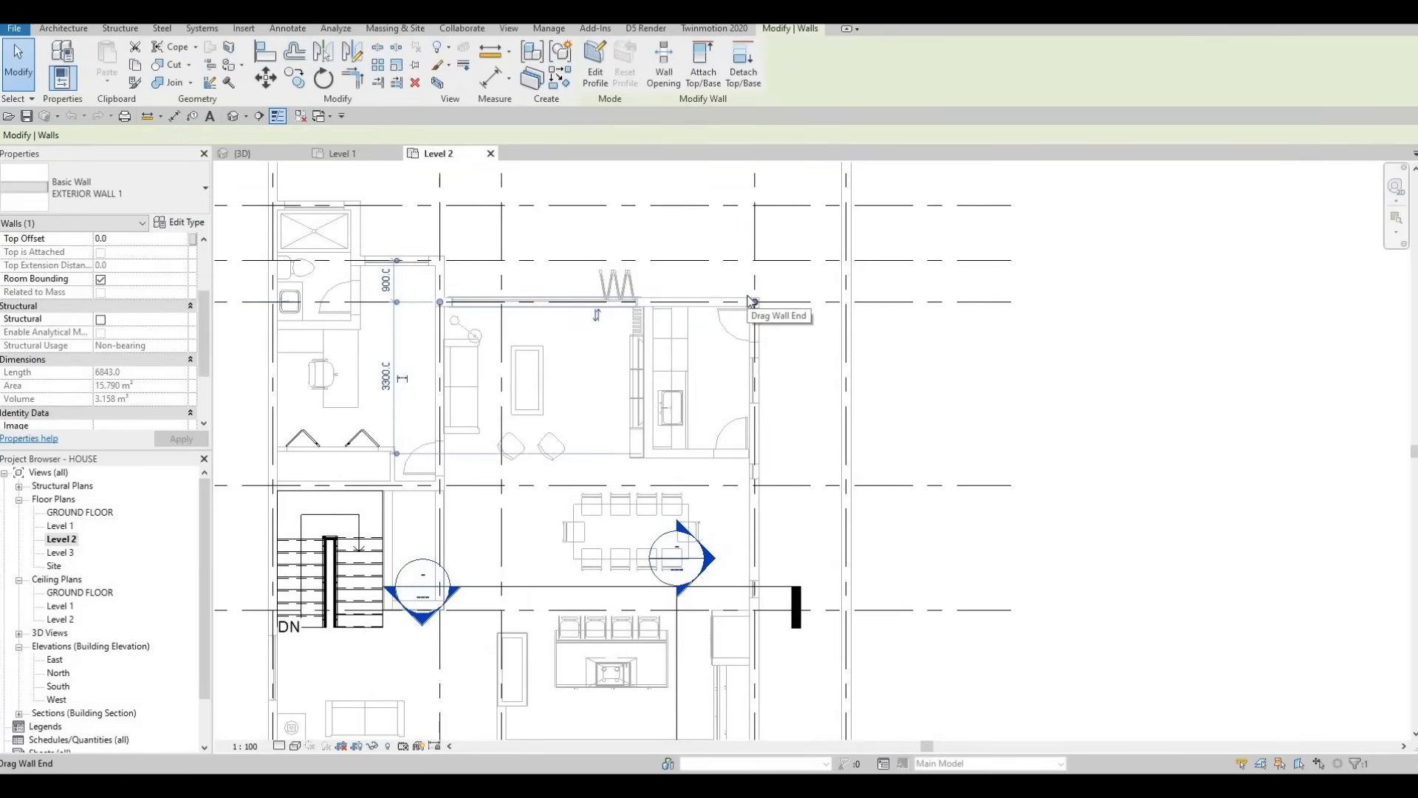
# Step: Start Create Similar (CS) walls of type EXTERIOR WALL 1, Level 2 to Level 3, zoomed to the upper-left corner
pyautogui.press('c')
pyautogui.press('s')
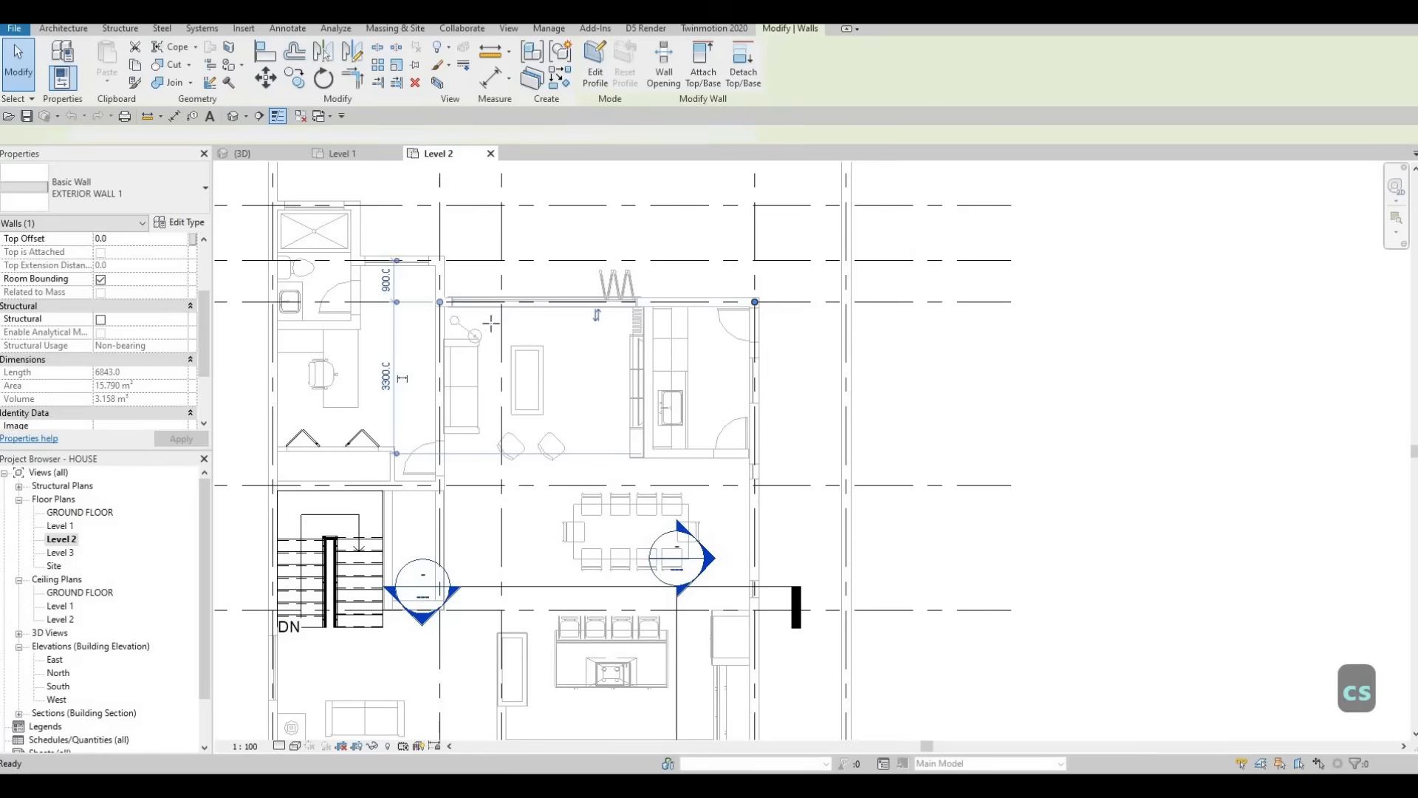
pyautogui.scroll(-5, 554, 327)
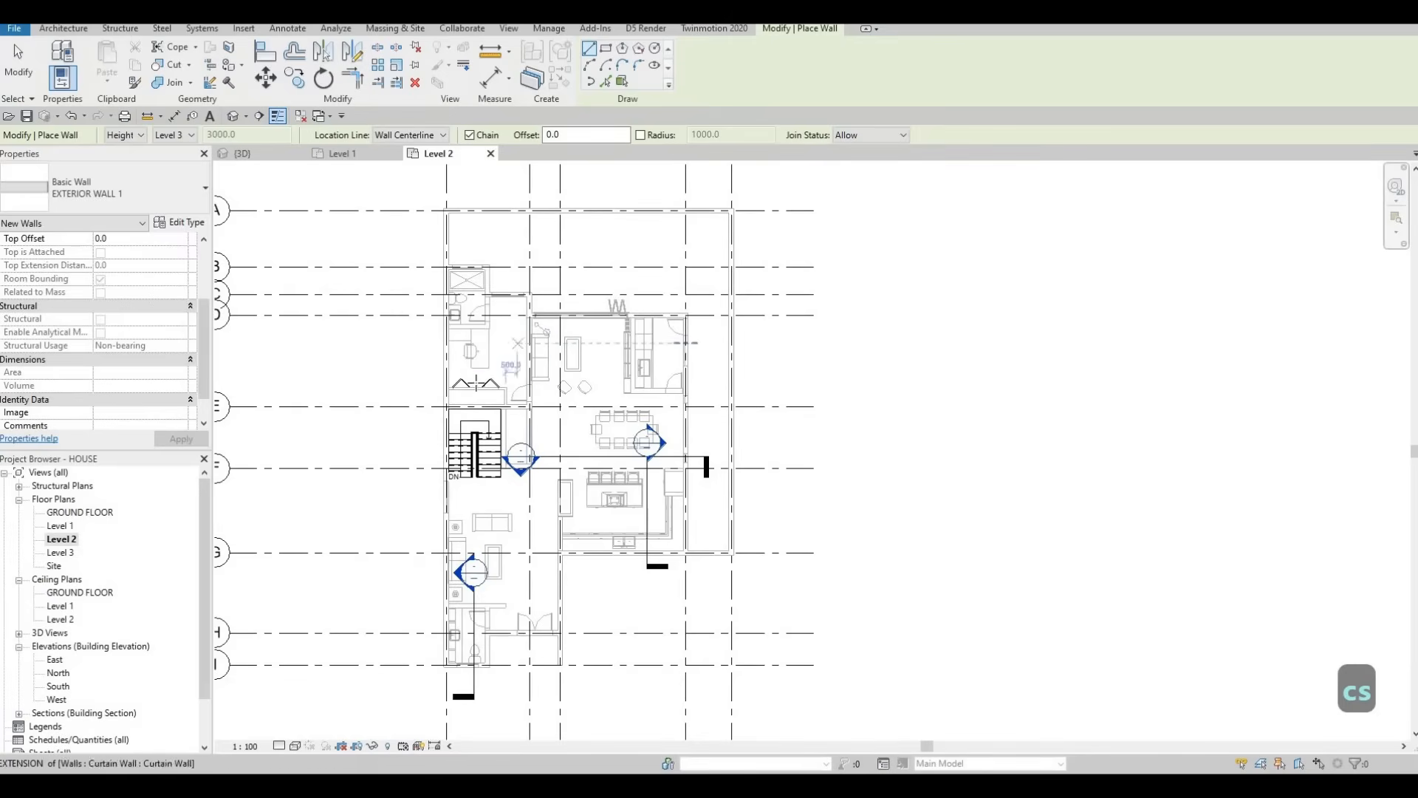
pyautogui.scroll(3, 505, 361)
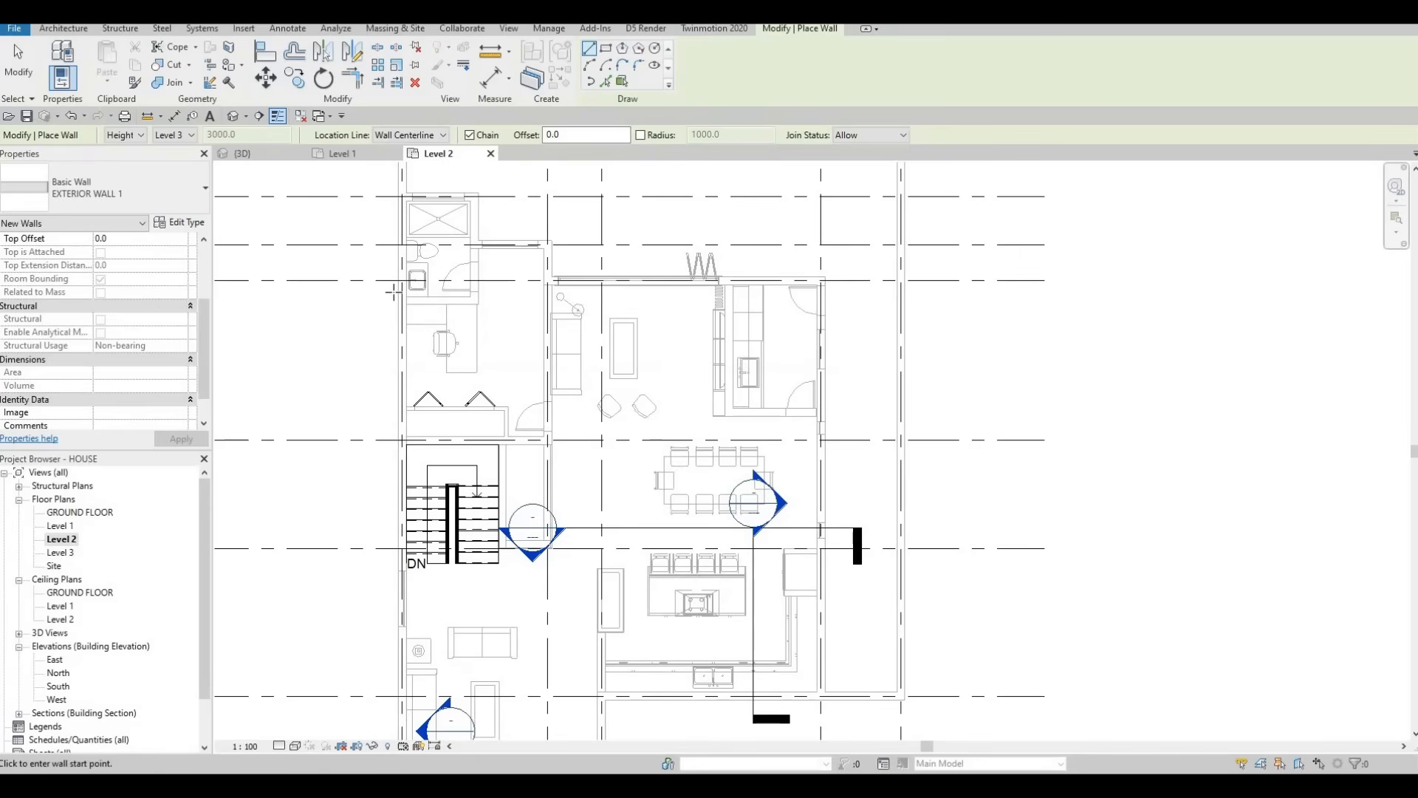
pyautogui.scroll(-4, 393, 293)
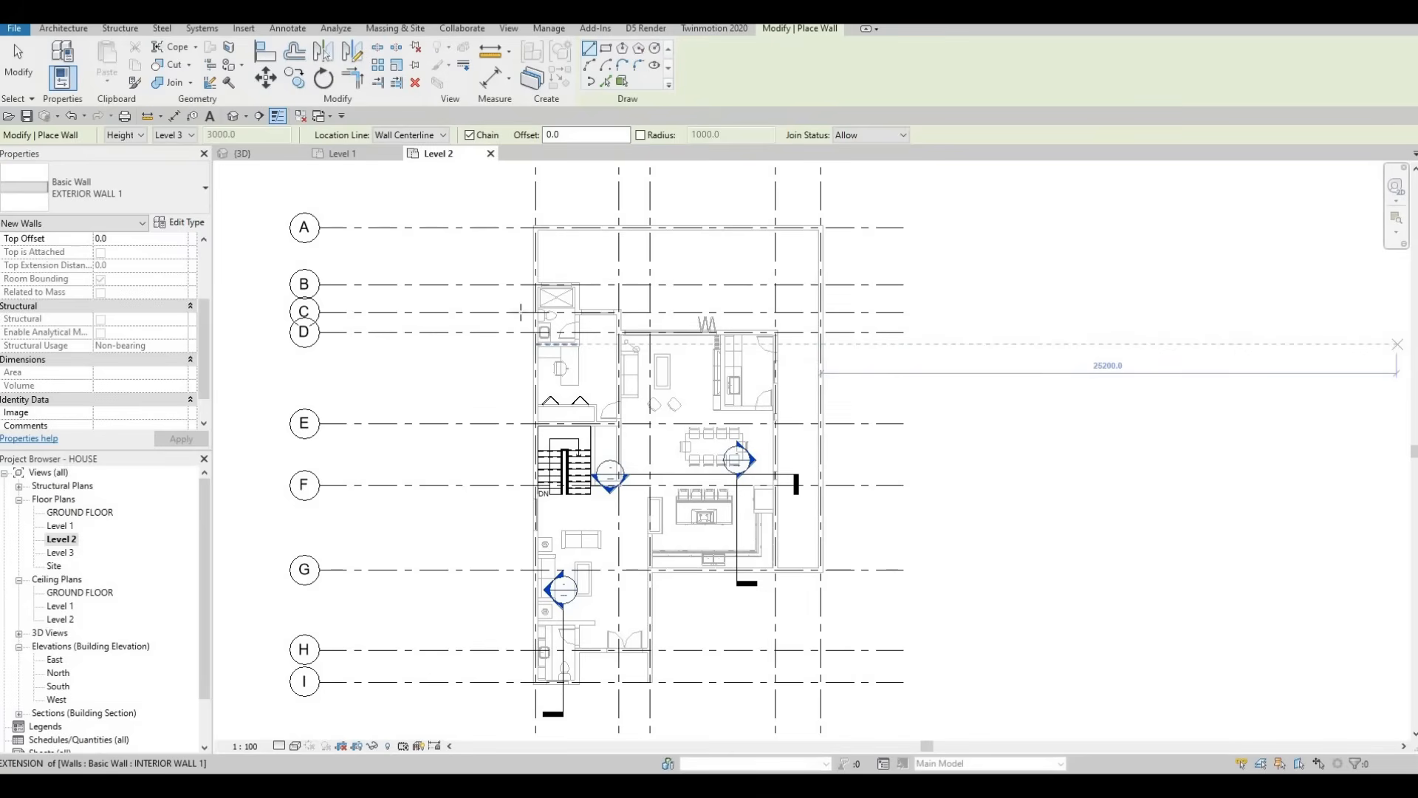
pyautogui.scroll(3, 521, 311)
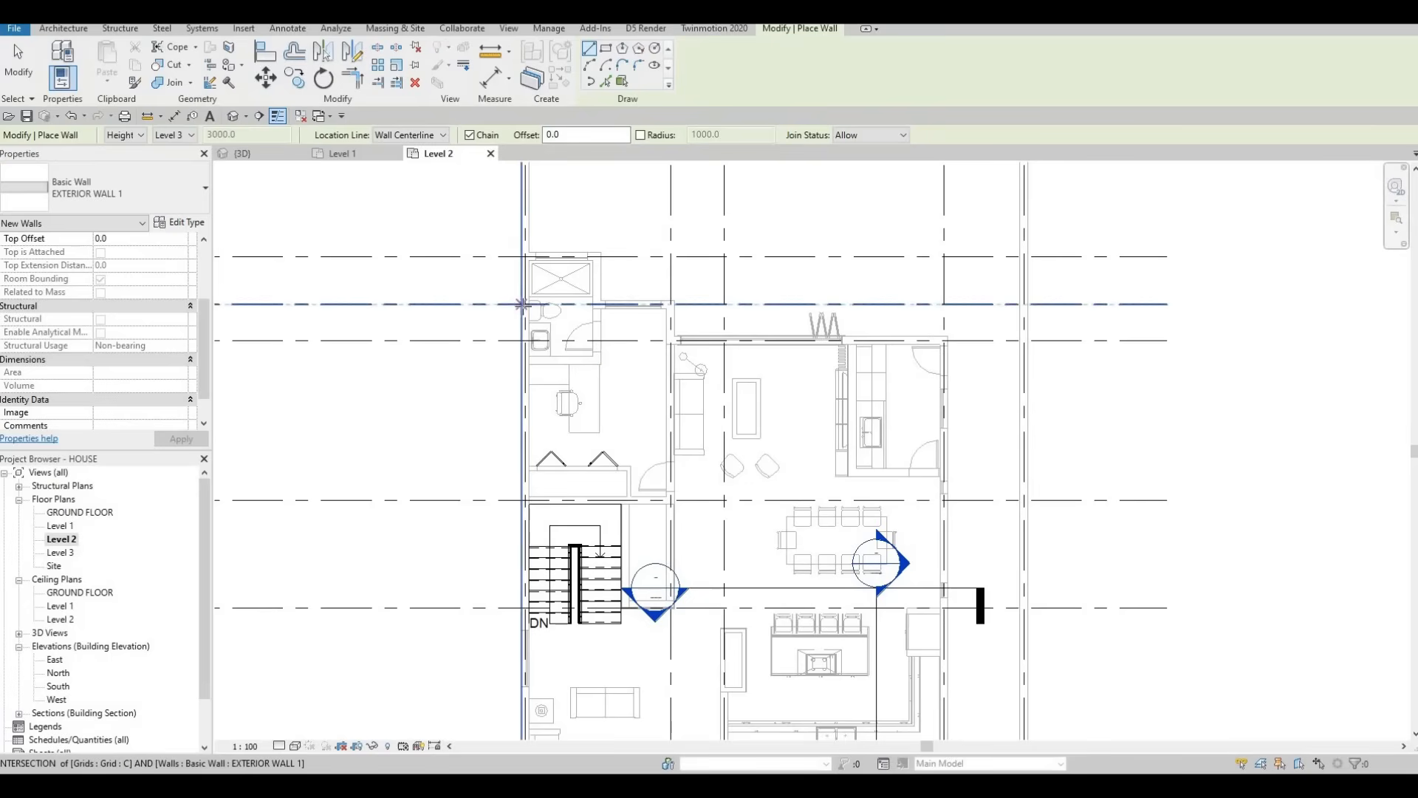
pyautogui.scroll(2, 522, 305)
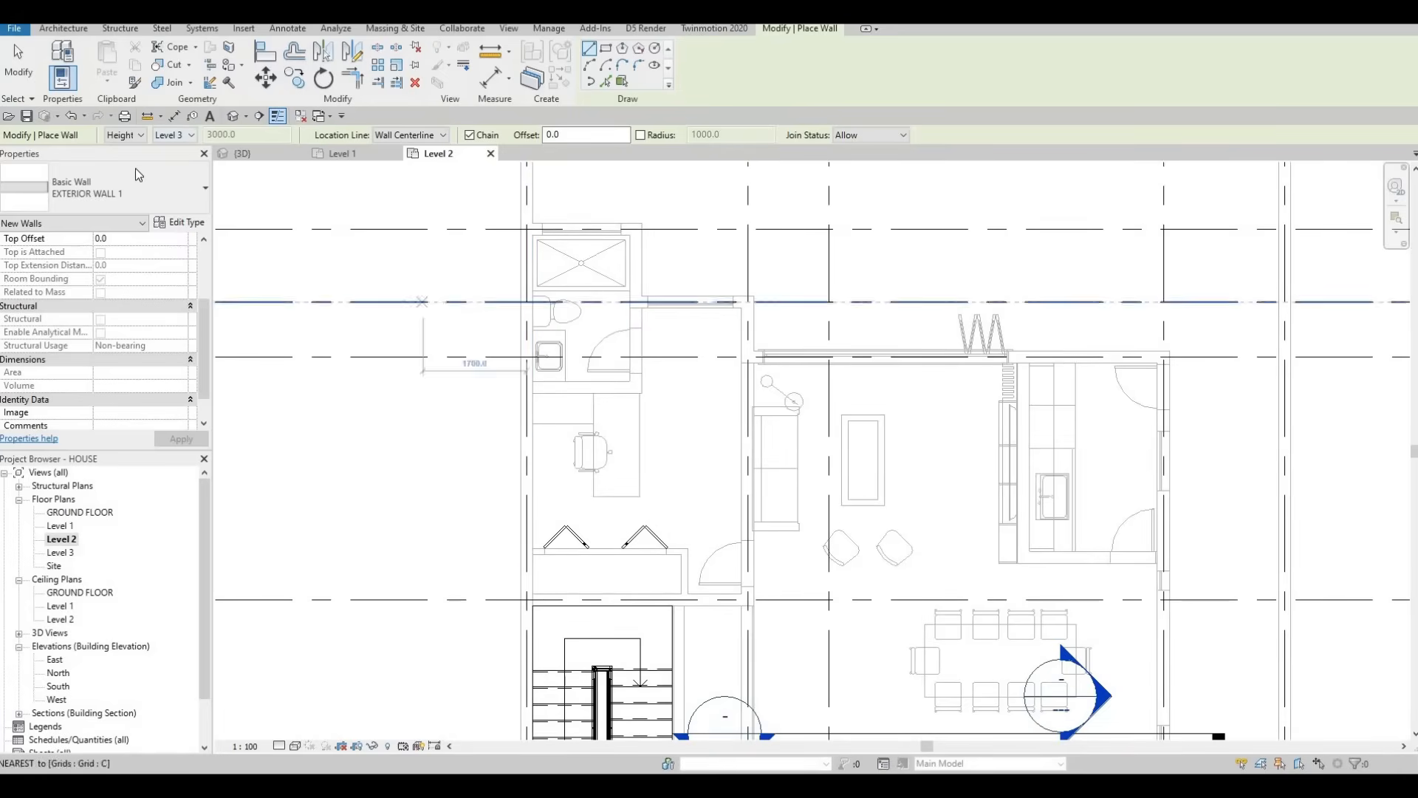
pyautogui.scroll(5, 131, 297)
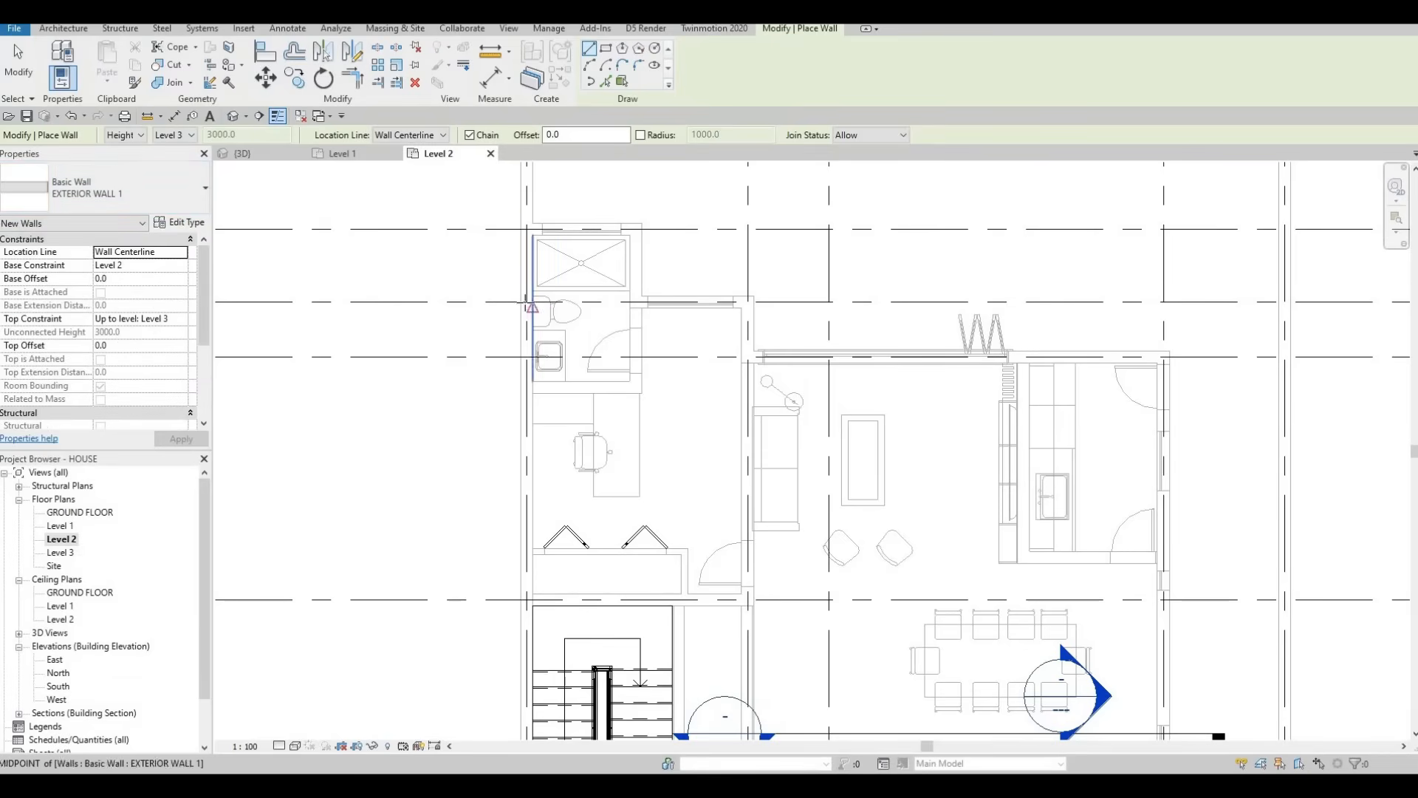
# Step: Draw exterior wall segments from the left exterior wall to the C/3 and 3/D grid intersections
pyautogui.click(526, 302)
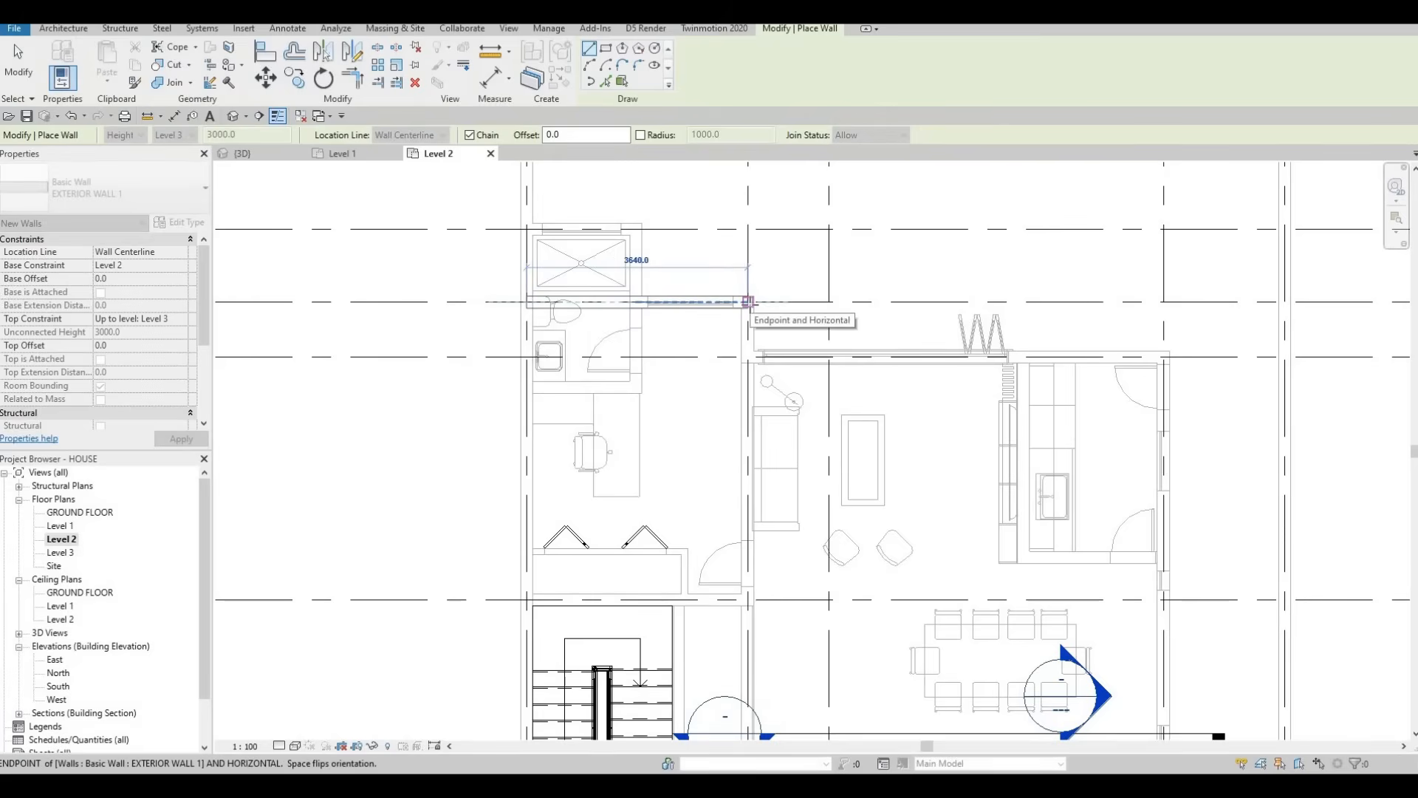
pyautogui.click(748, 302)
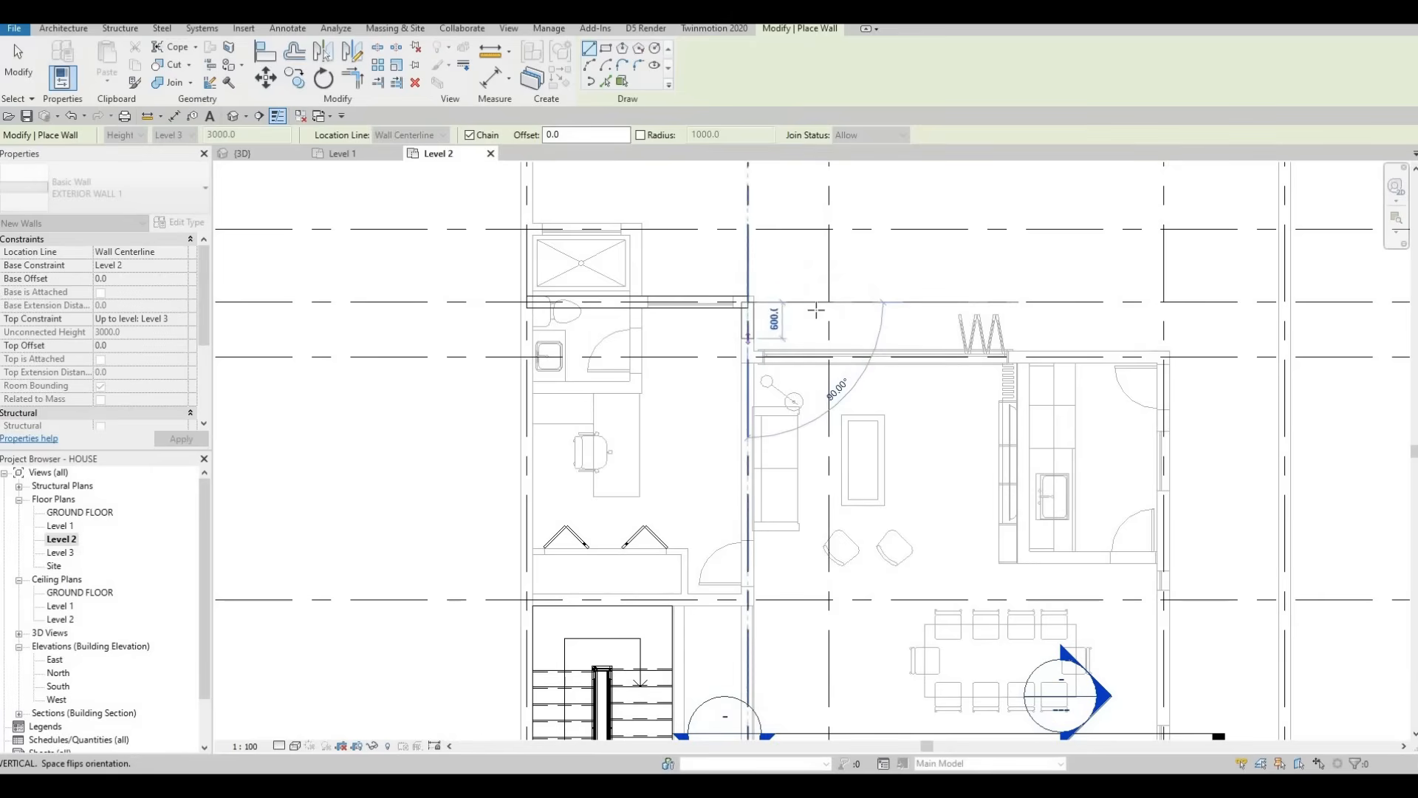
pyautogui.moveTo(806, 302); pyautogui.dragTo(787, 403, button='middle')
pyautogui.scroll(-3, 831, 323)
pyautogui.scroll(-2, 786, 403)
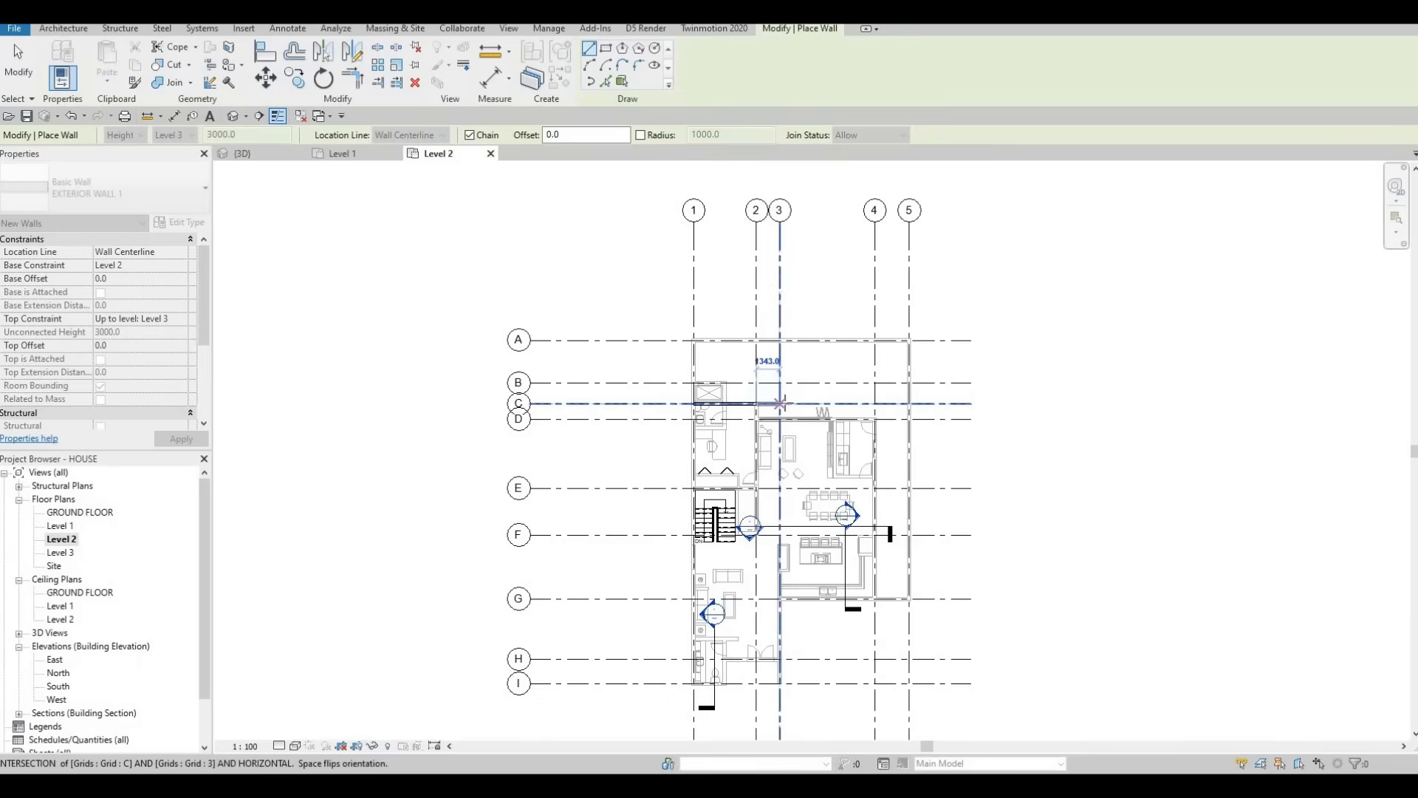
pyautogui.scroll(2, 779, 404)
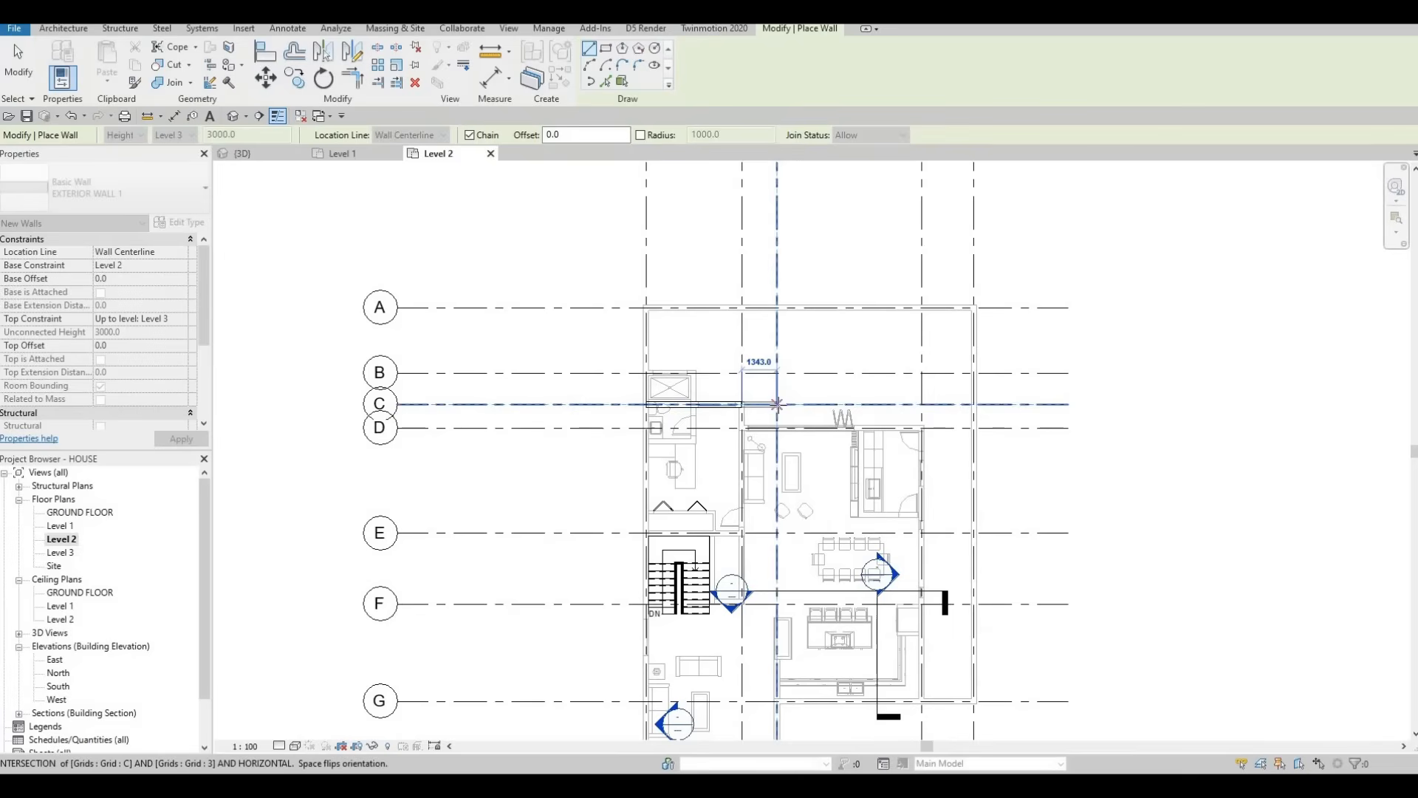
pyautogui.click(780, 404)
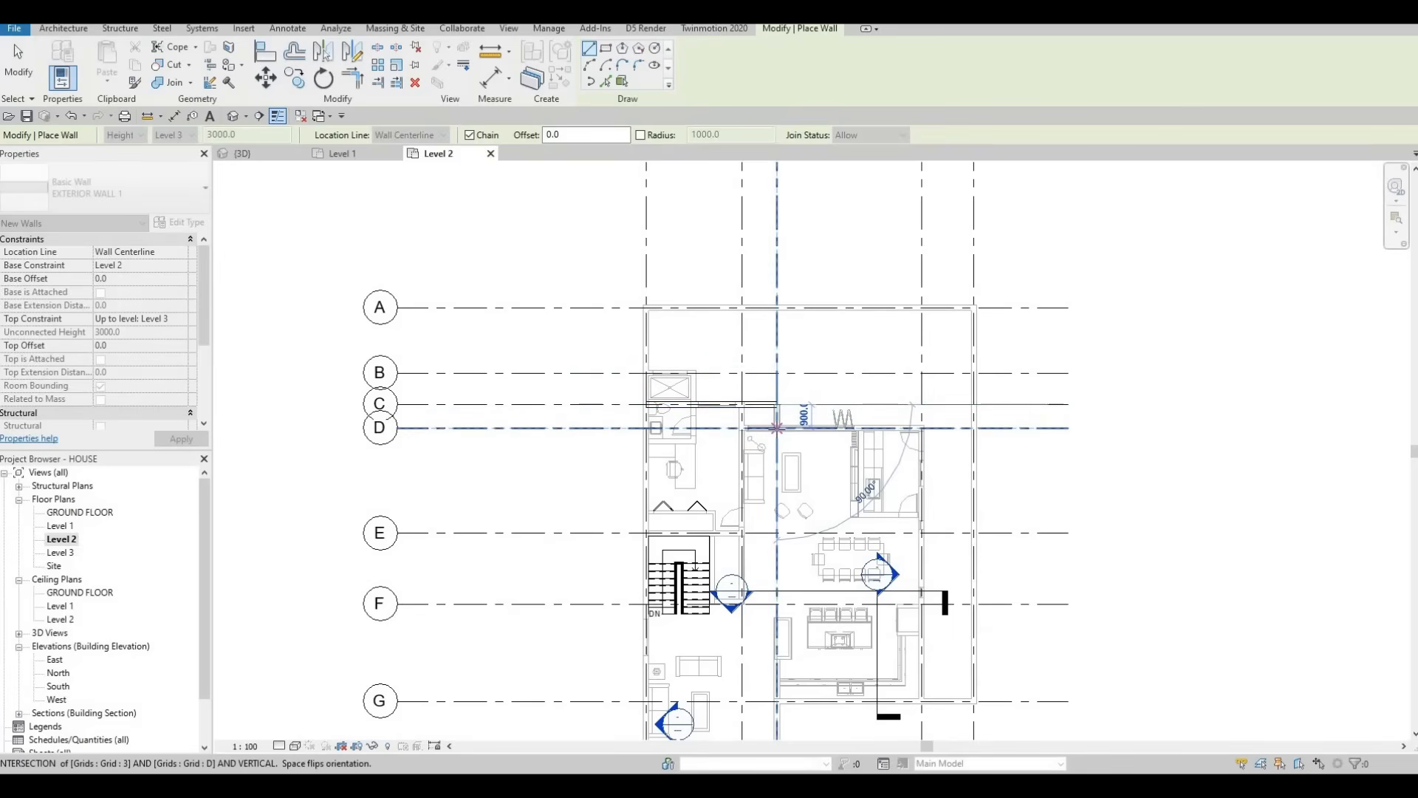
pyautogui.click(777, 428)
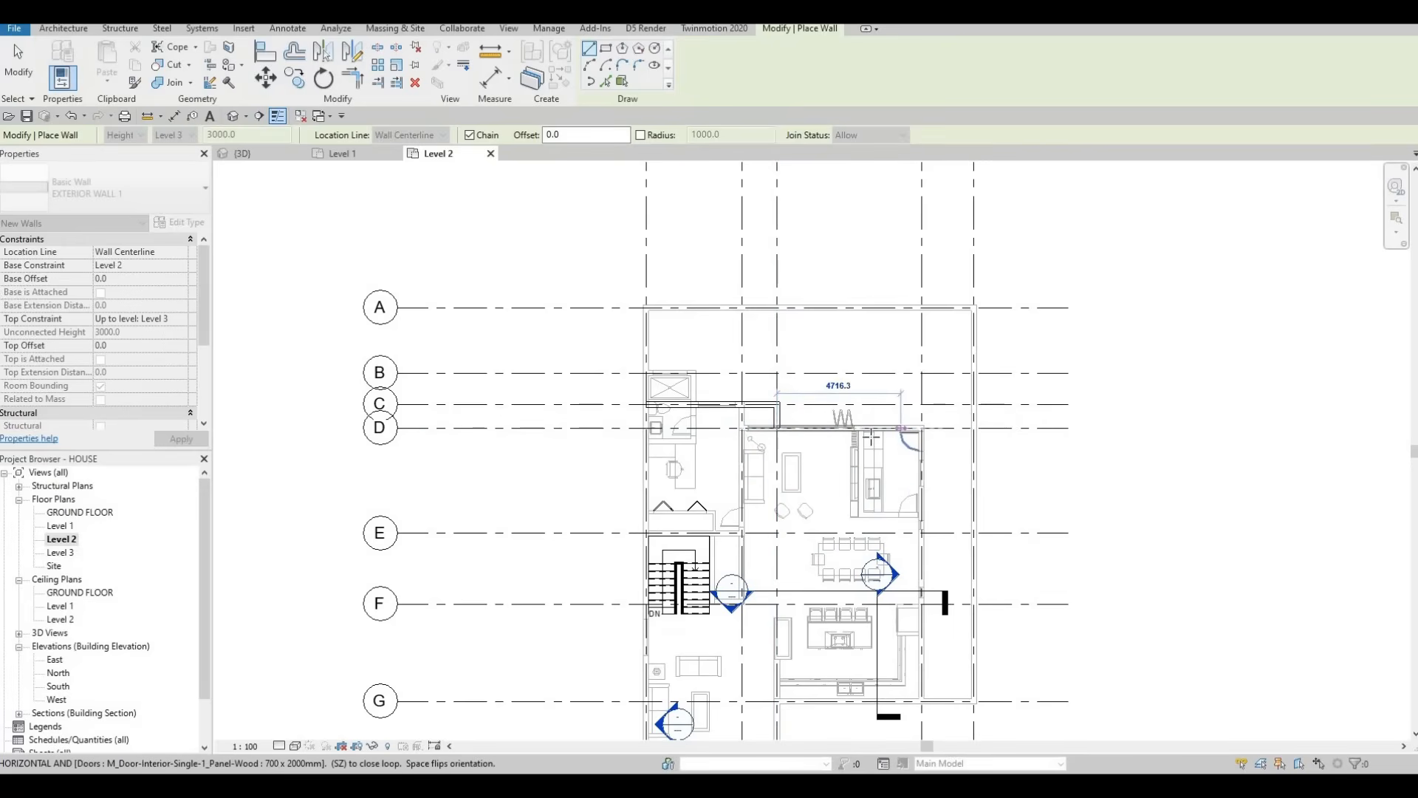
# Step: Extend the wall to the grid D wall and bring the plan area toward grid G into view
pyautogui.scroll(-2, 872, 439)
pyautogui.scroll(2, 883, 436)
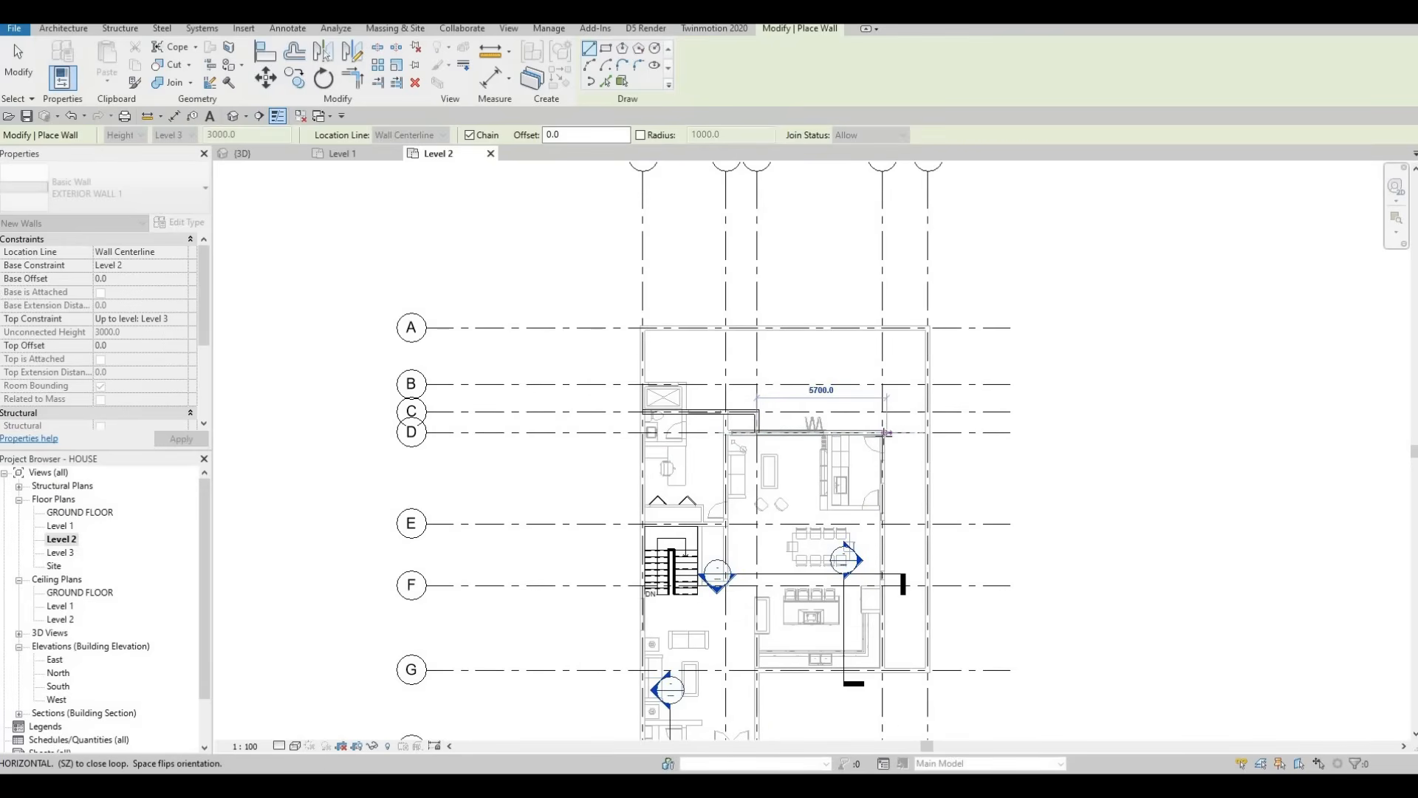
pyautogui.scroll(3, 885, 431)
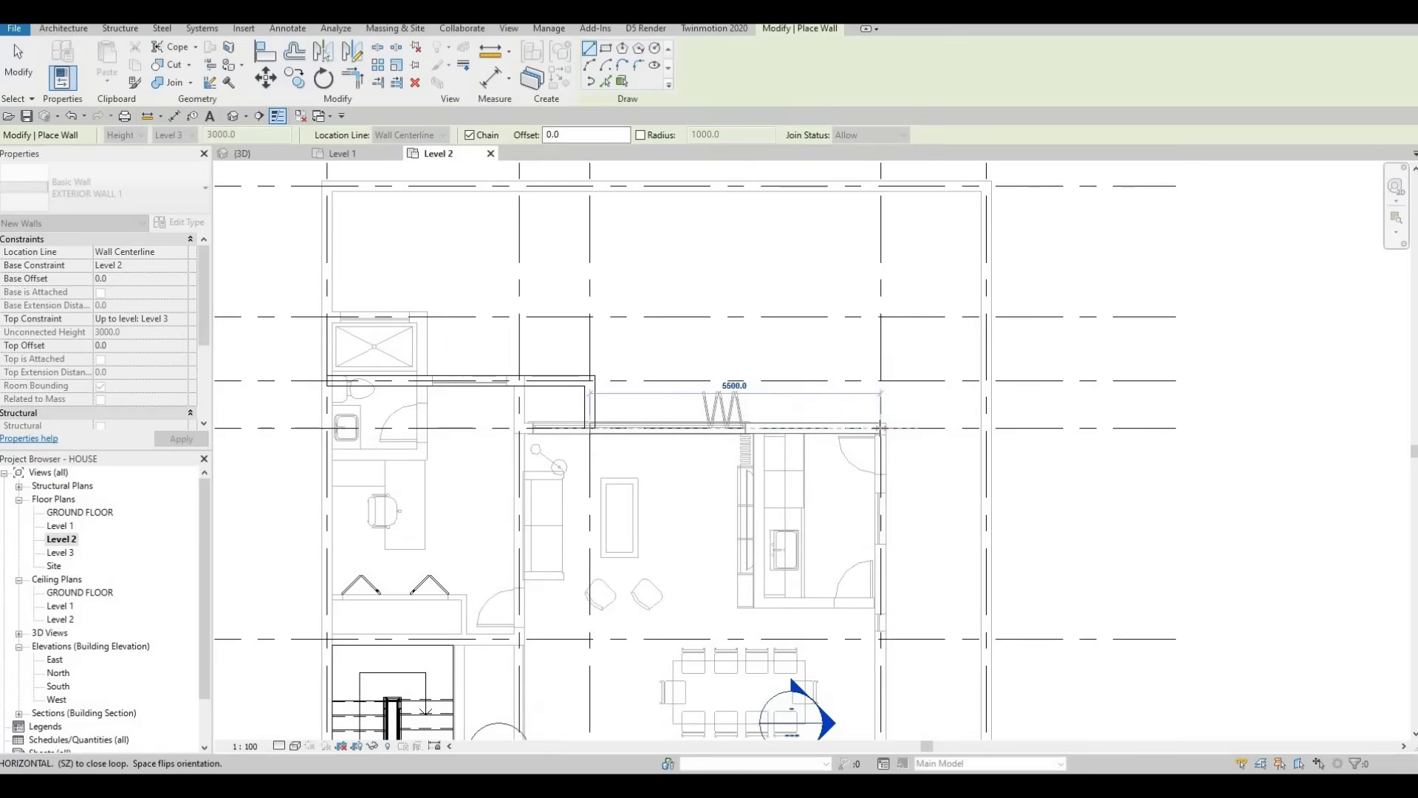
pyautogui.scroll(2, 880, 428)
pyautogui.click(880, 427)
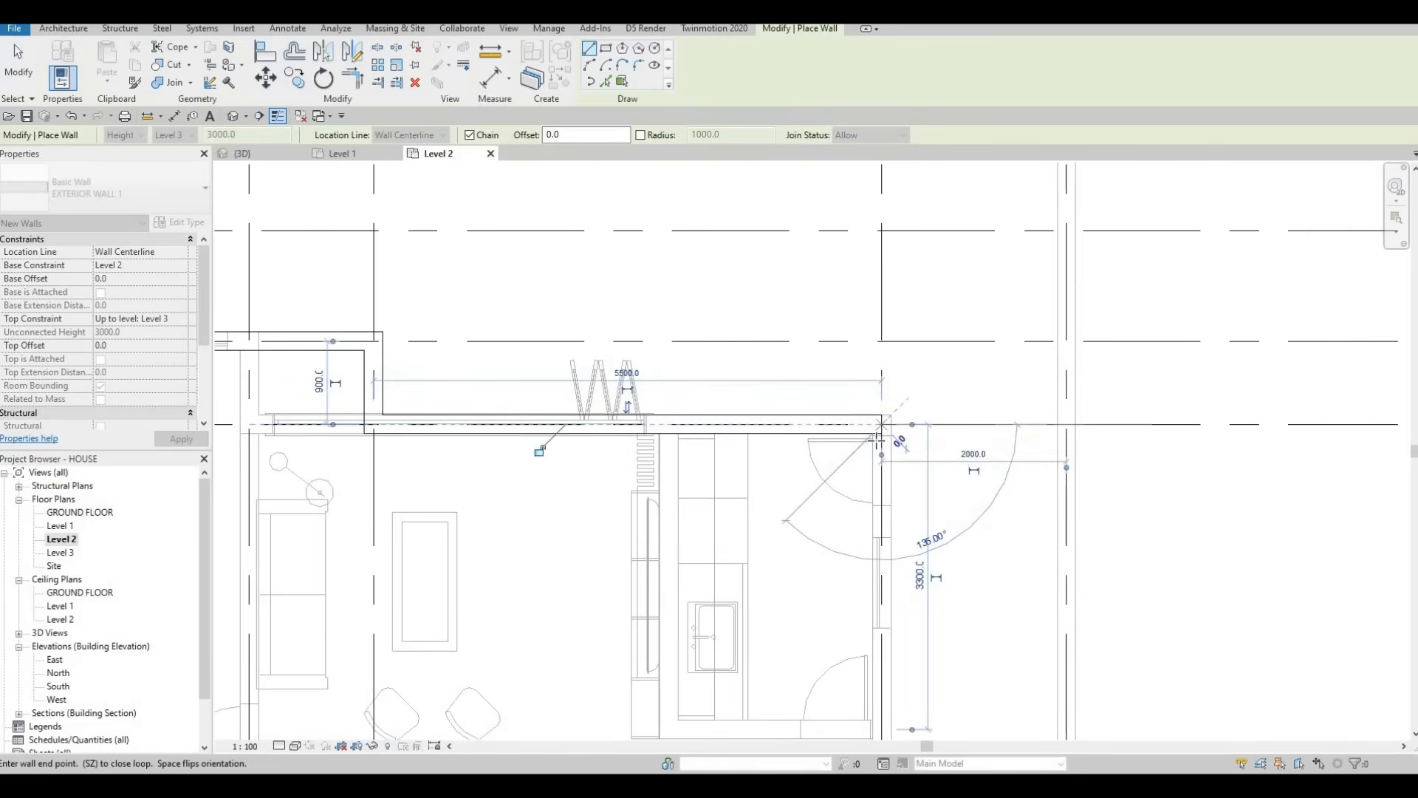
pyautogui.scroll(-4, 881, 427)
pyautogui.moveTo(900, 551); pyautogui.dragTo(816, 350, button='middle')
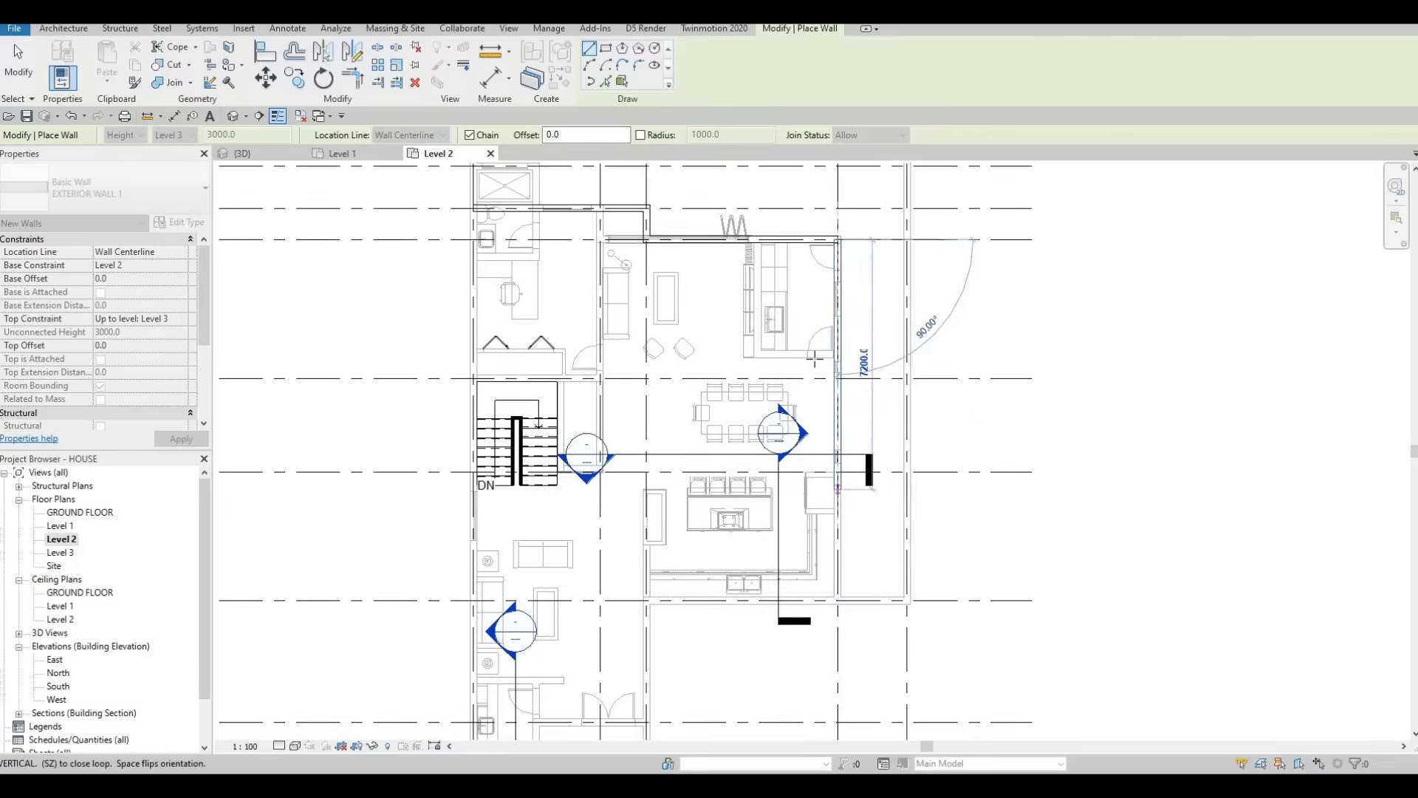
pyautogui.moveTo(839, 519); pyautogui.dragTo(813, 361, button='middle')
pyautogui.scroll(-2, 814, 364)
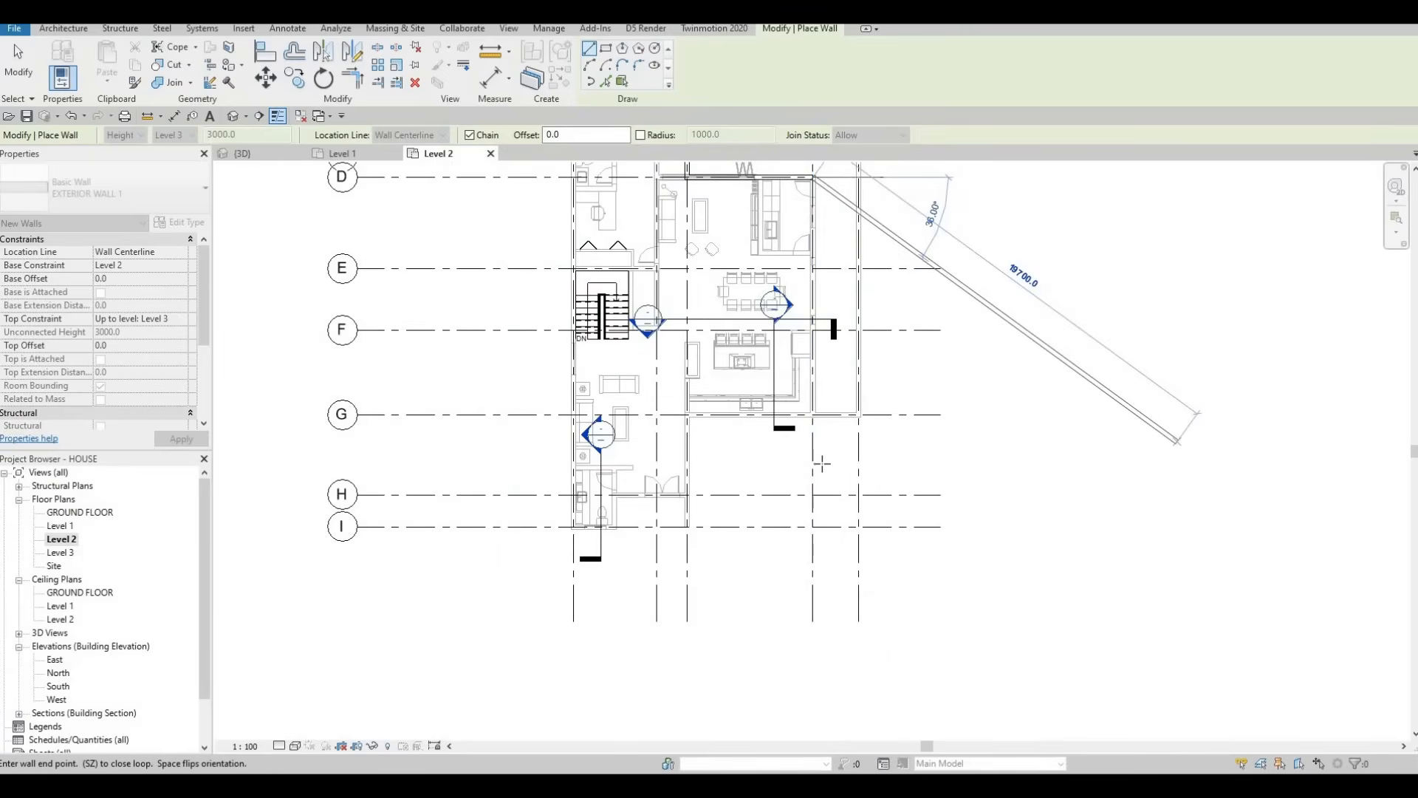
pyautogui.scroll(1, 813, 414)
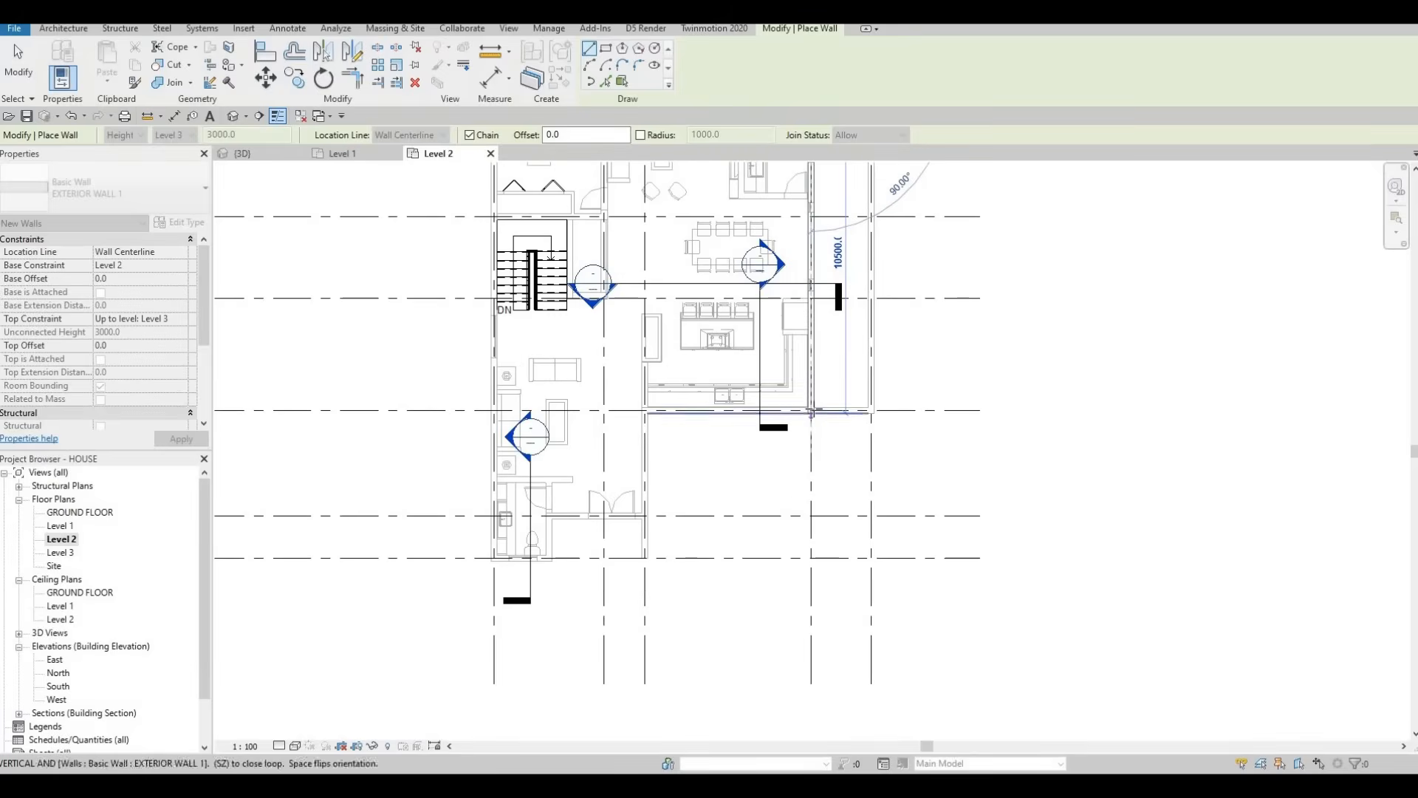
pyautogui.scroll(1, 811, 411)
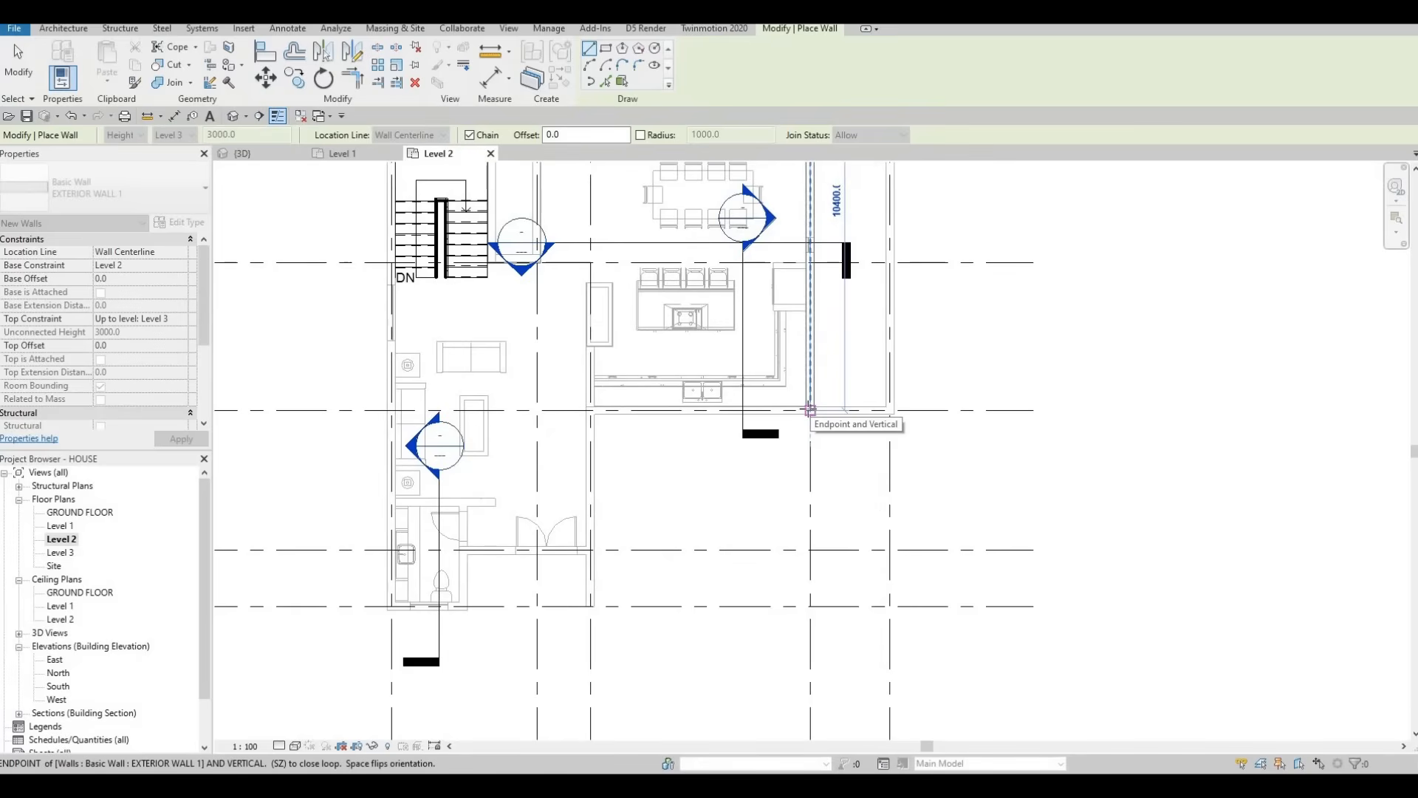
pyautogui.scroll(2, 811, 409)
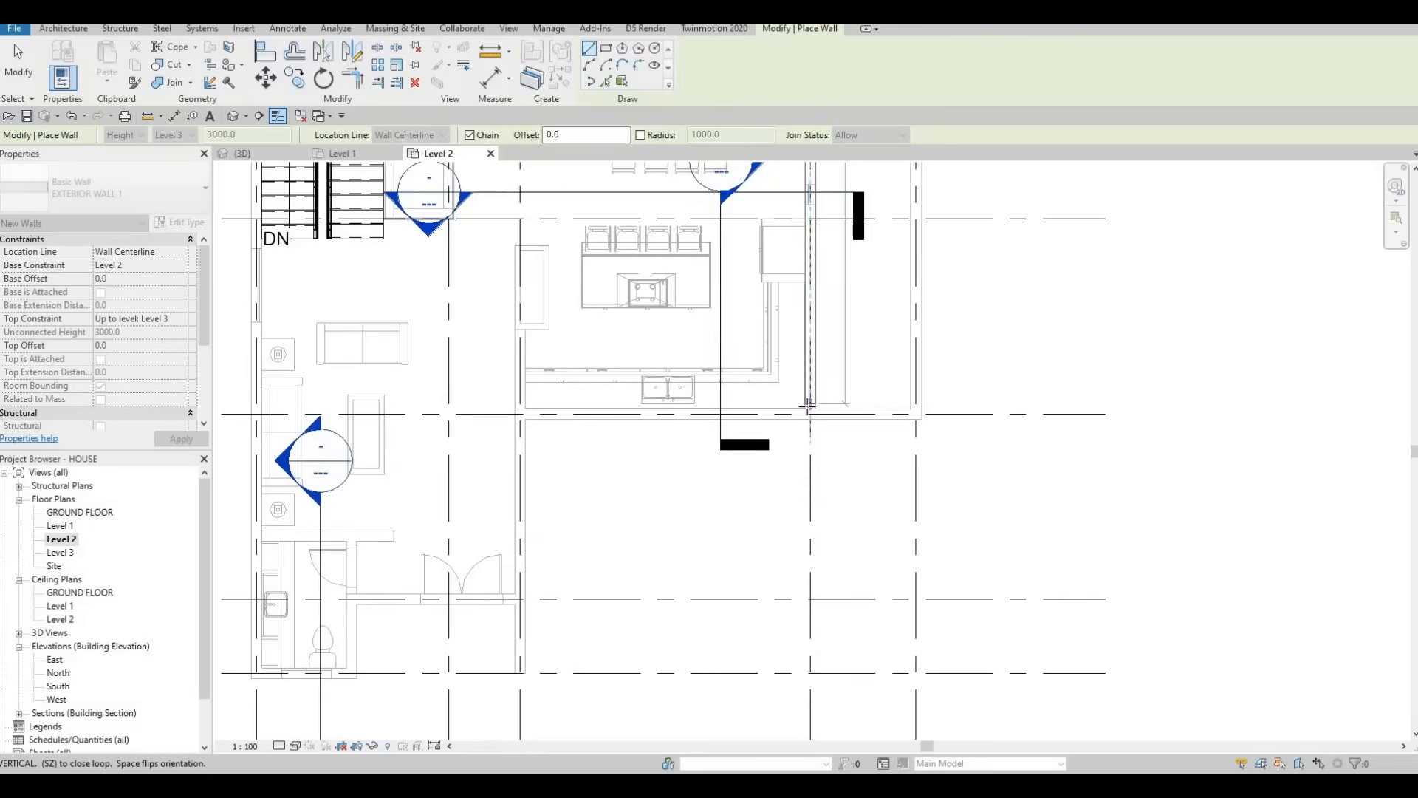
pyautogui.scroll(-3, 809, 406)
pyautogui.scroll(-2, 809, 407)
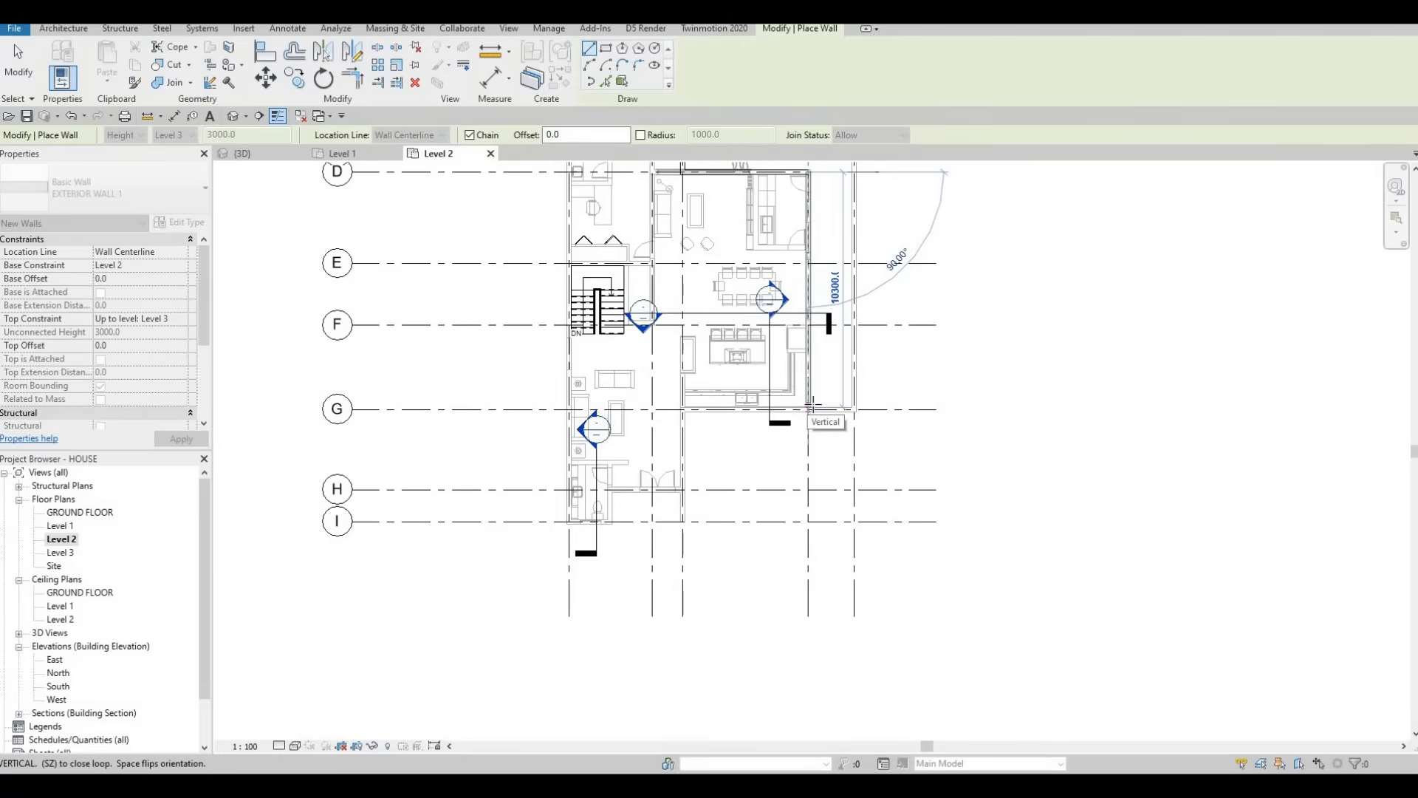
pyautogui.scroll(4, 812, 408)
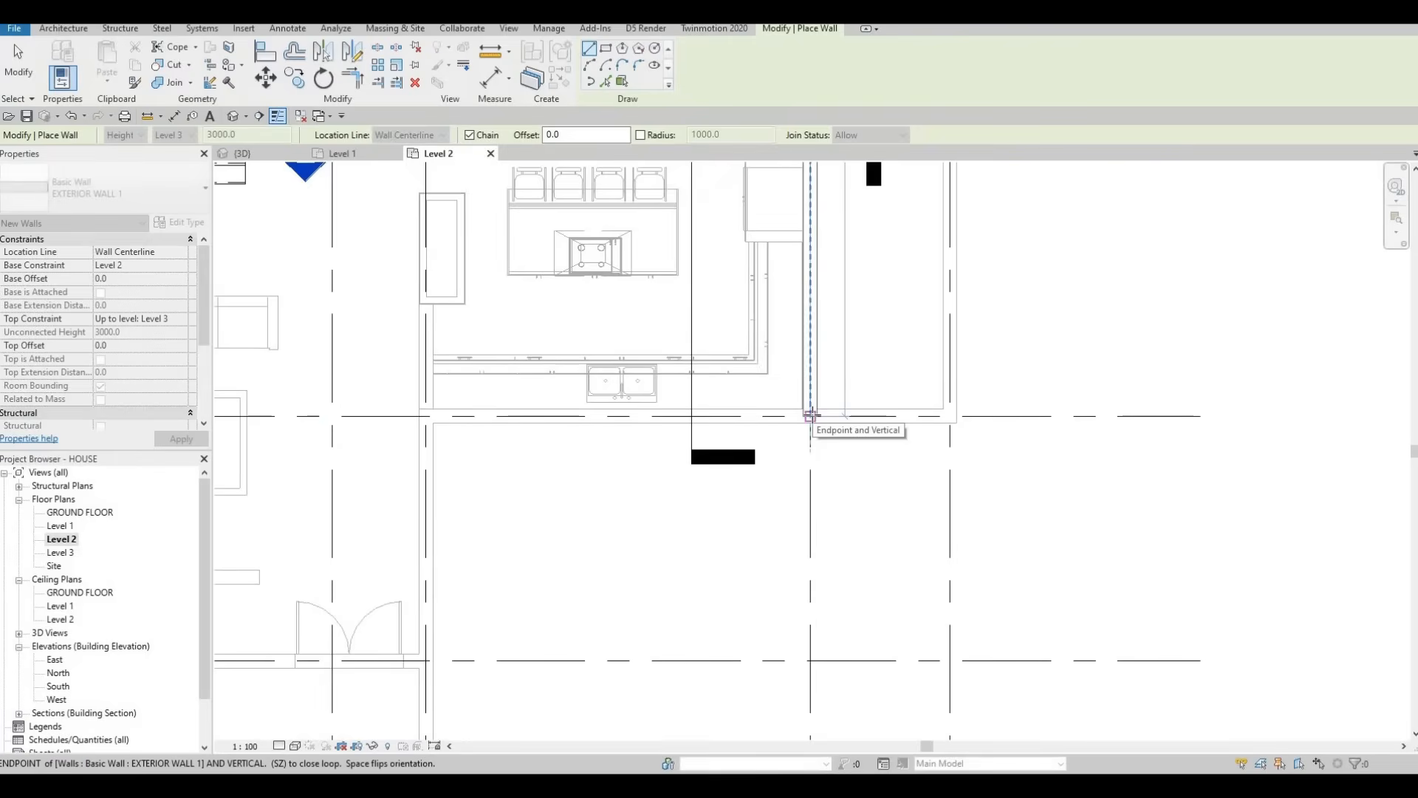
# Step: Fix the wall end at grid G and add a short 500 mm segment along it
pyautogui.click(811, 416)
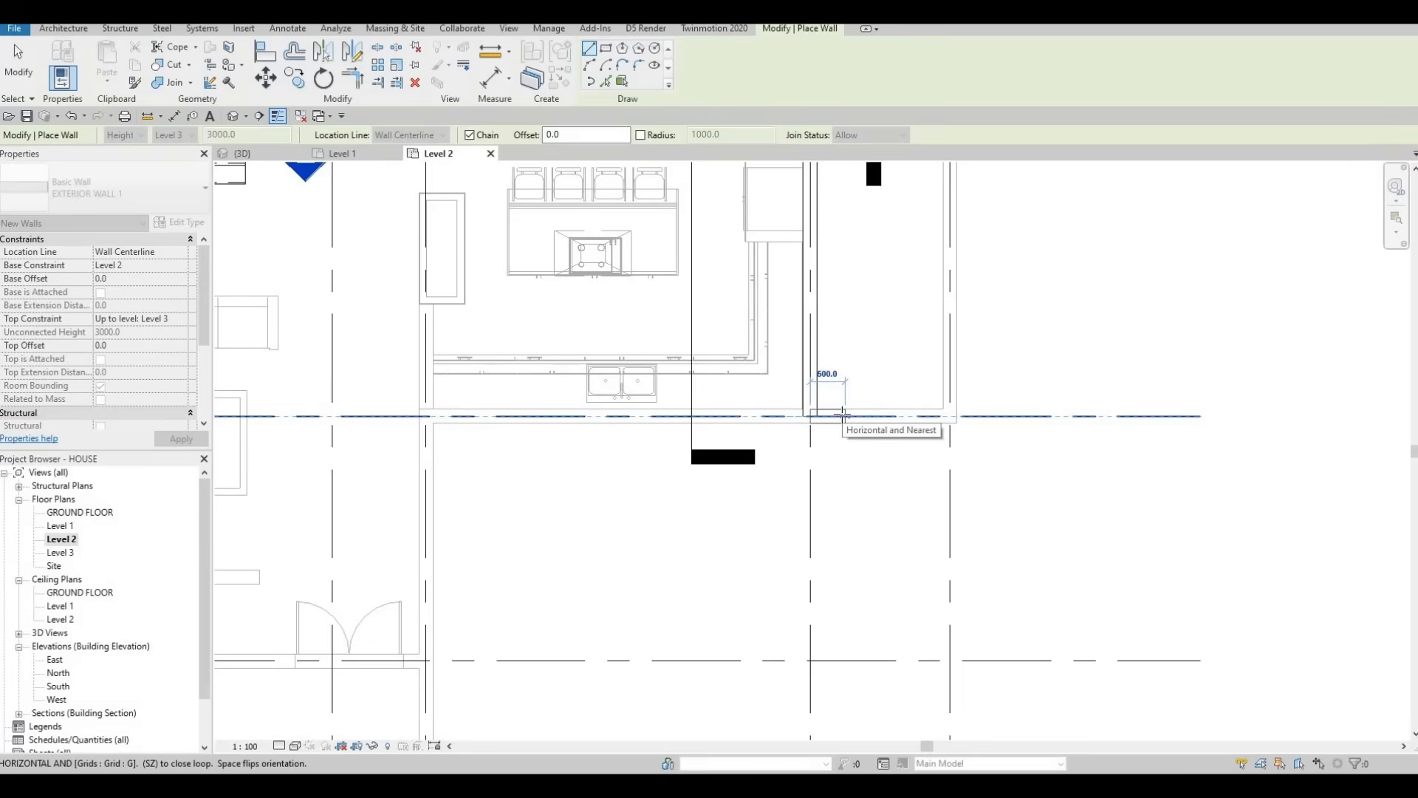
pyautogui.click(843, 415)
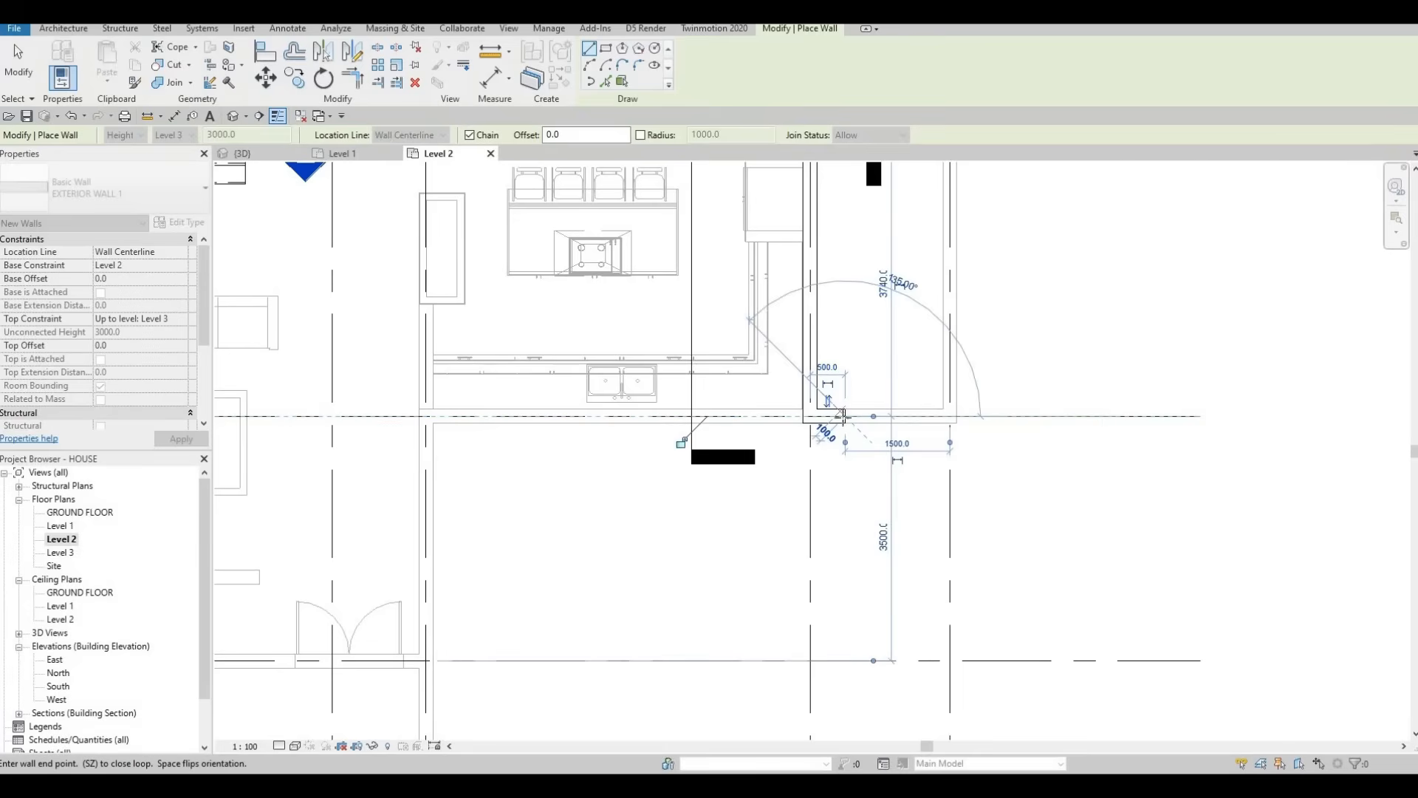
pyautogui.scroll(-2, 847, 458)
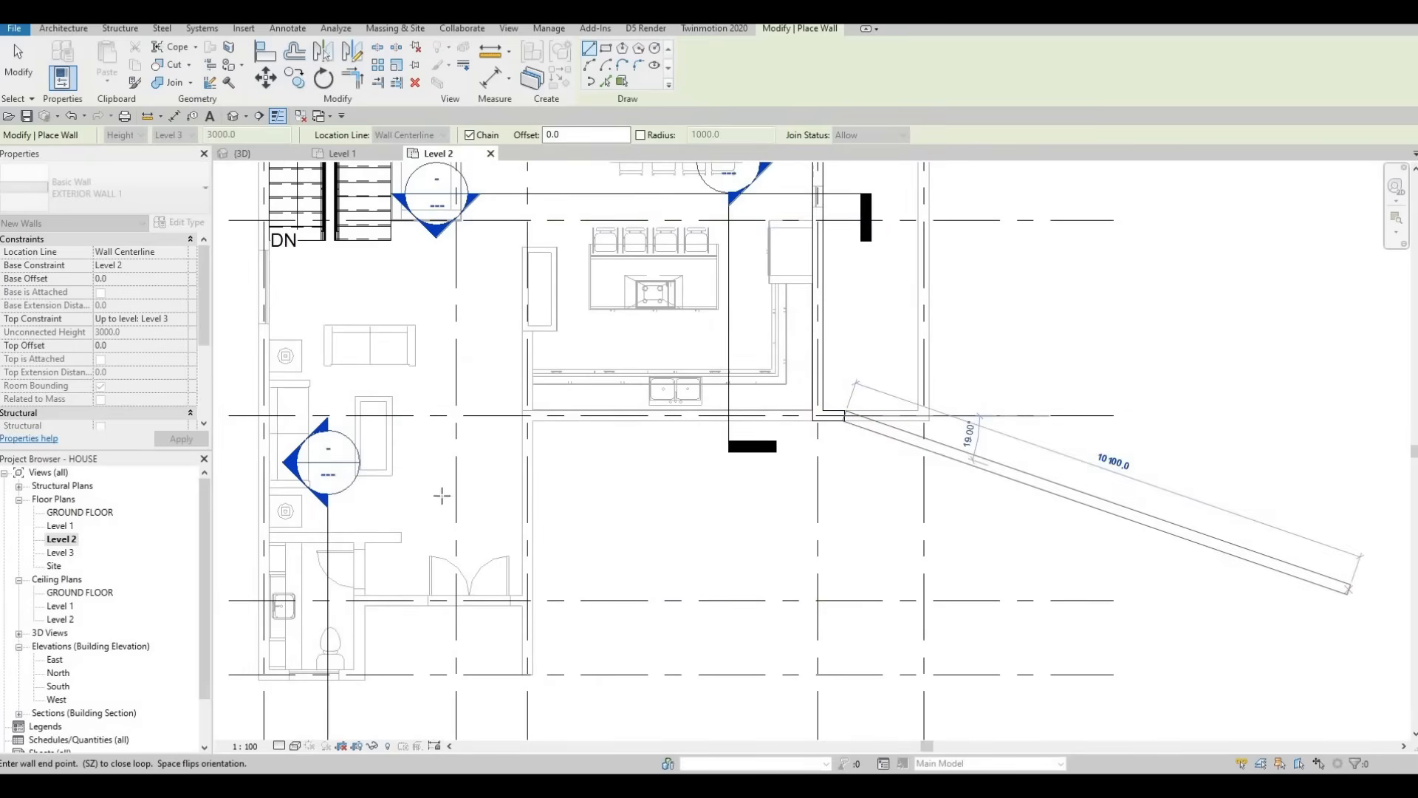
pyautogui.moveTo(813, 583); pyautogui.dragTo(811, 478, button='middle')
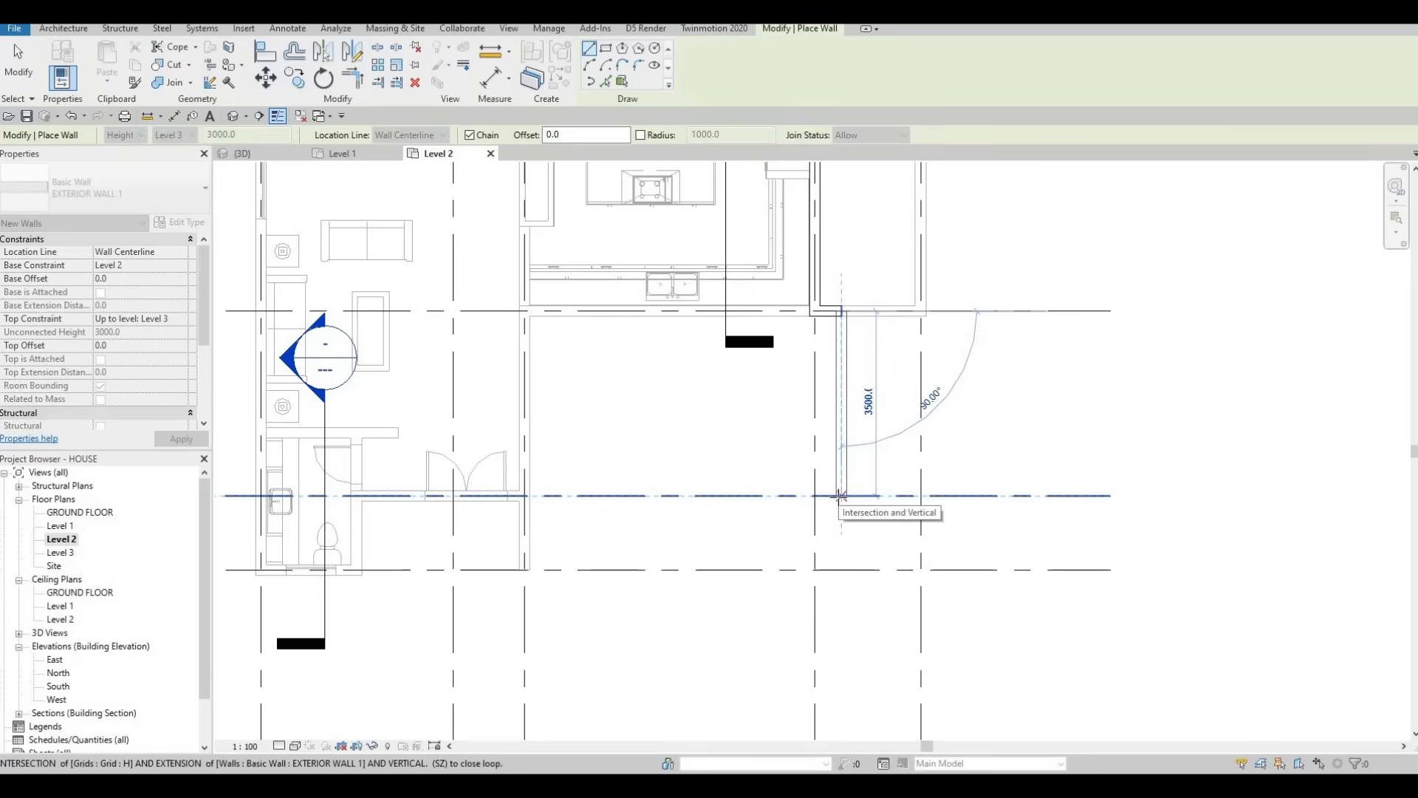
pyautogui.scroll(-4, 840, 495)
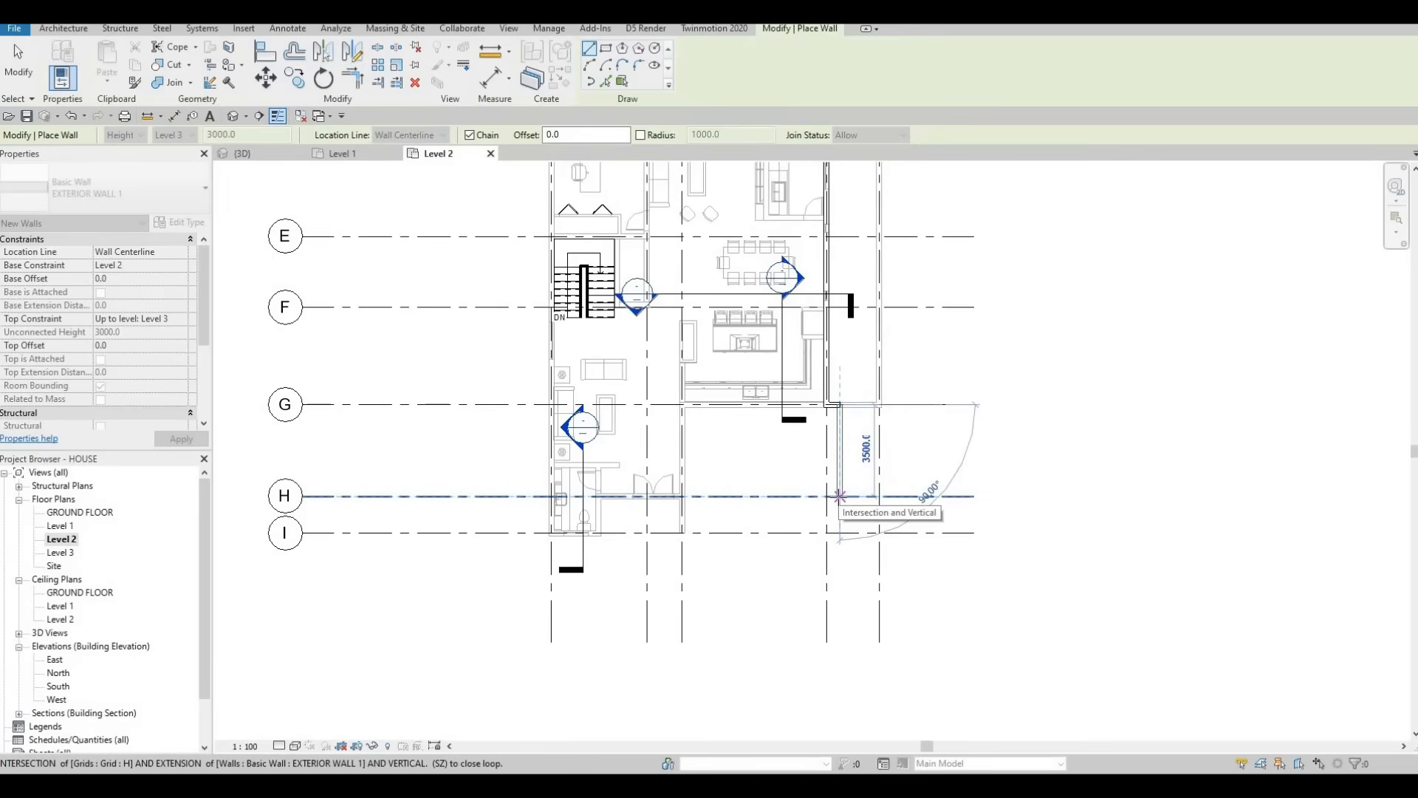
pyautogui.scroll(2, 840, 495)
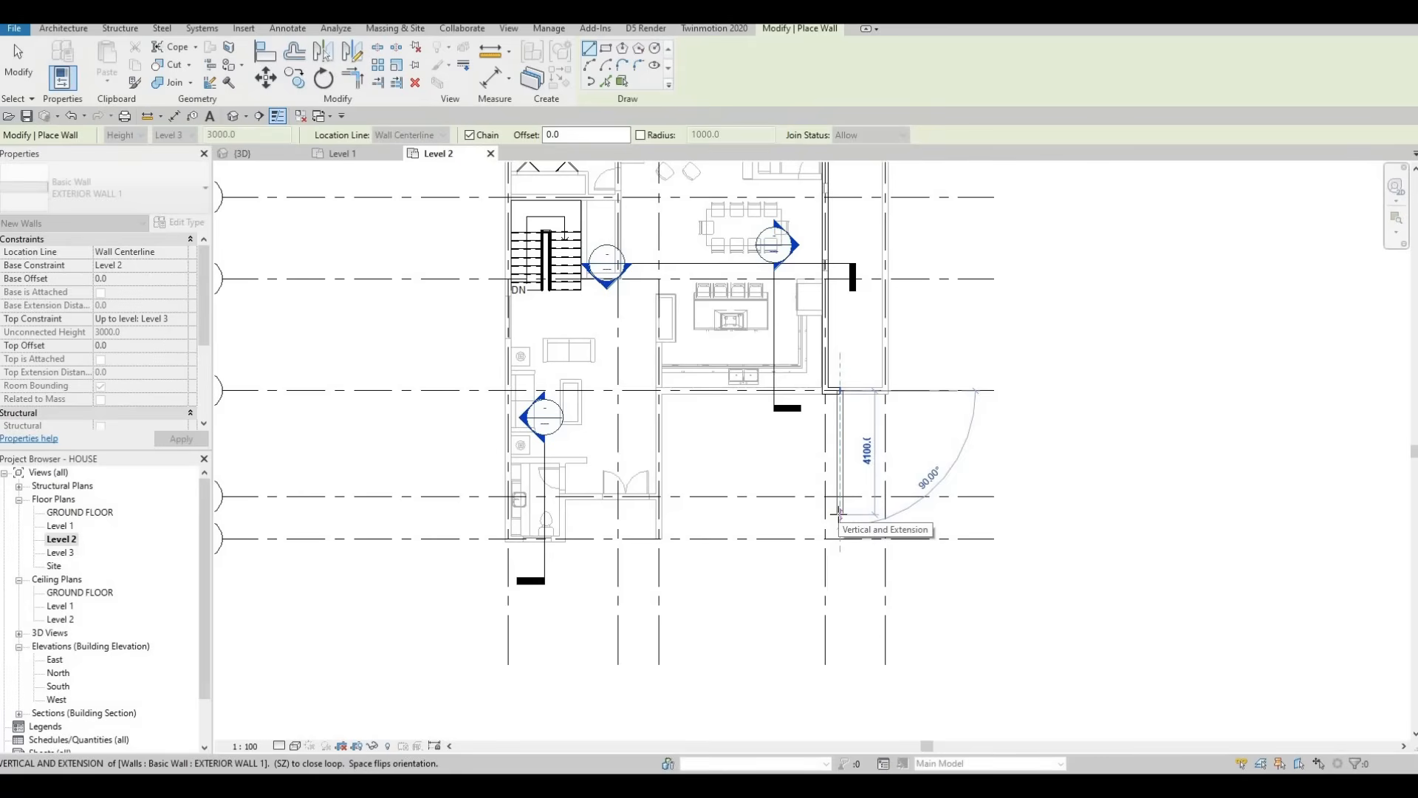
# Step: Chain further exterior wall segments of 4200, 2200 and 1200 mm
pyautogui.write('4200')
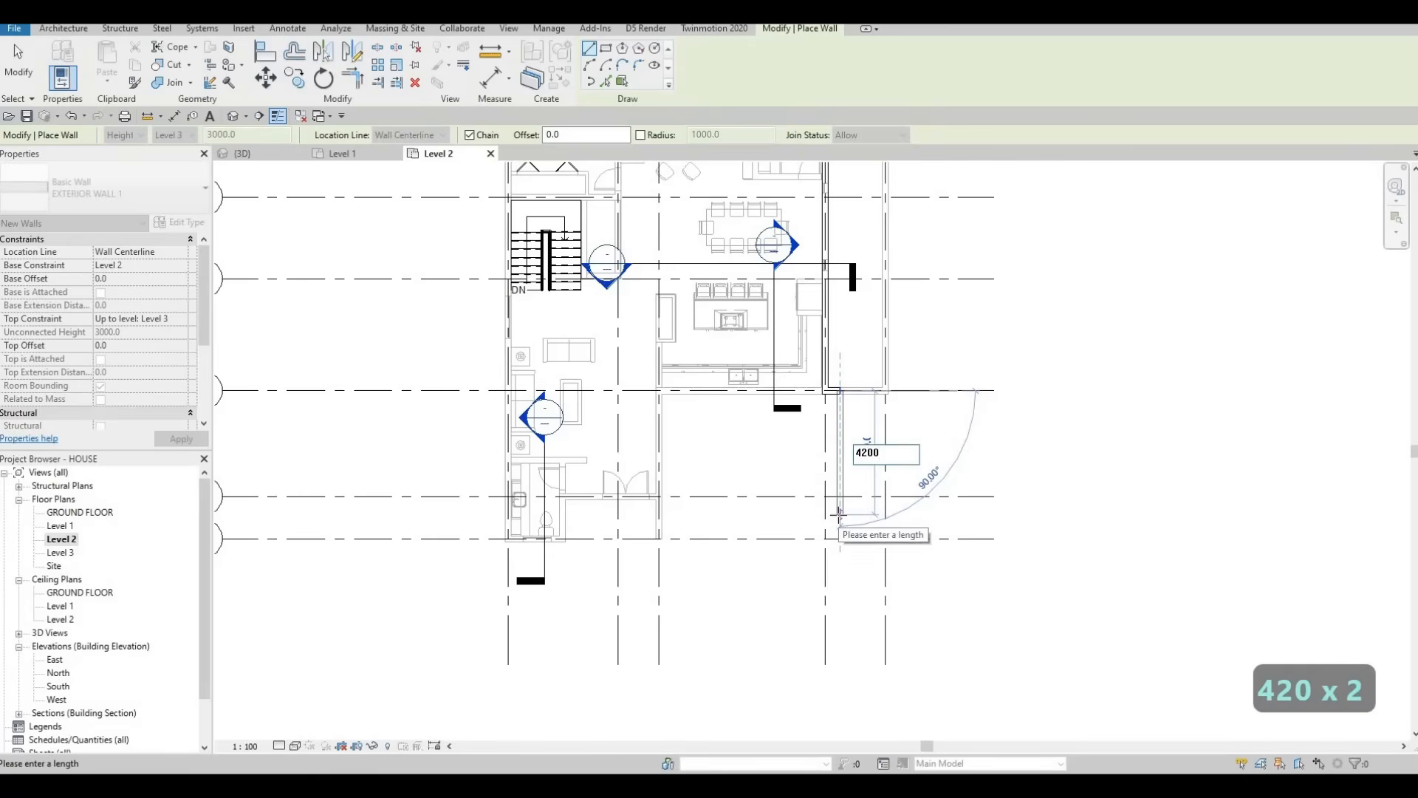
pyautogui.press('Return')
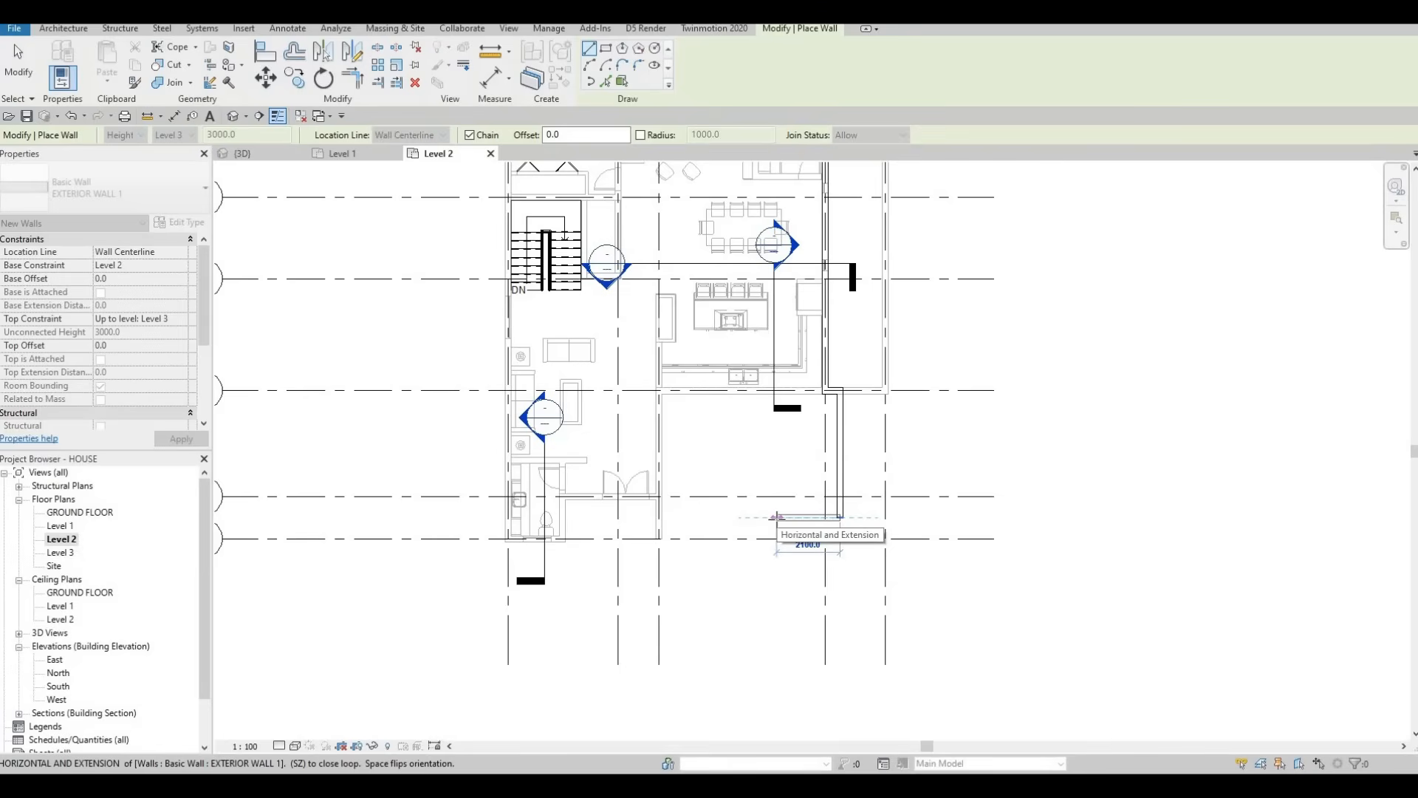
pyautogui.write('2200')
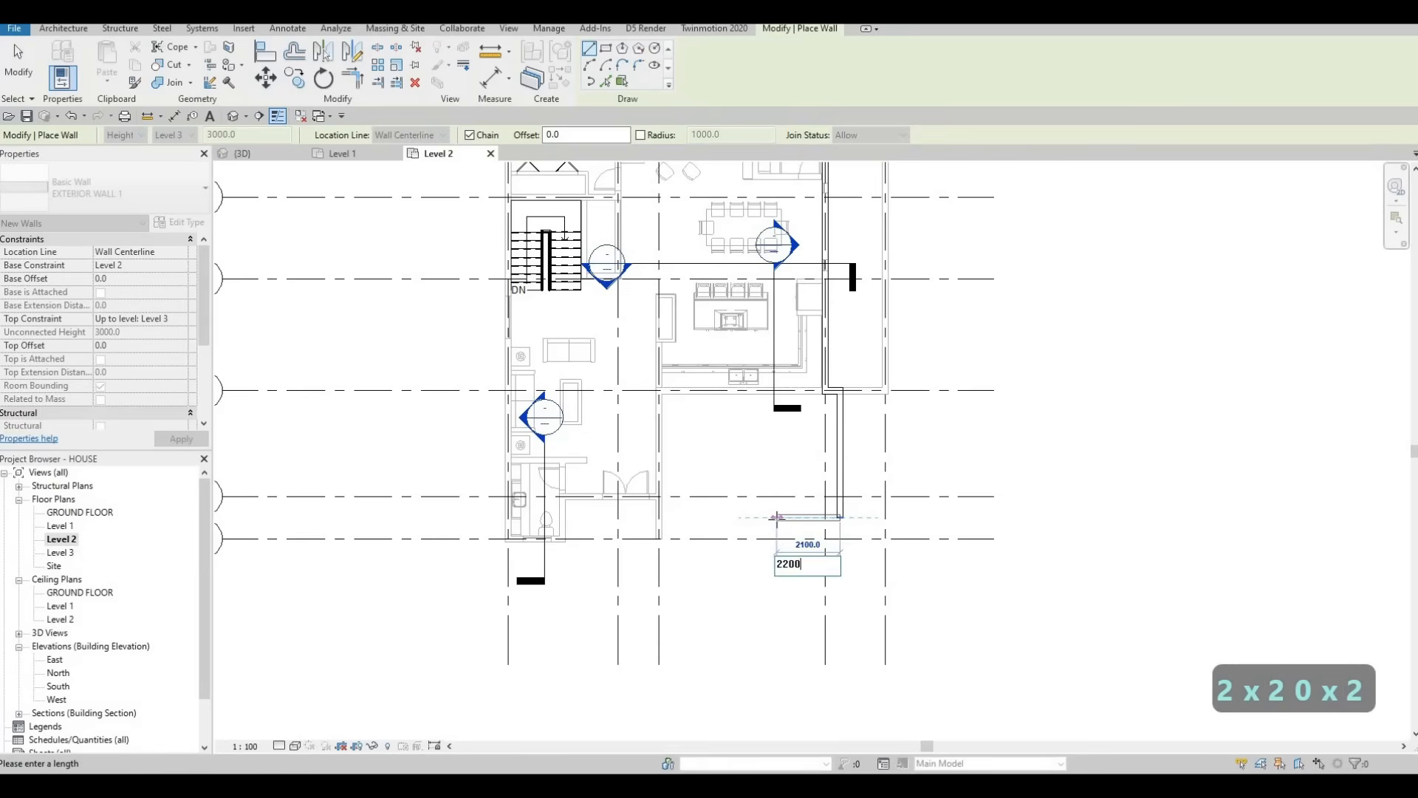
pyautogui.press('Return')
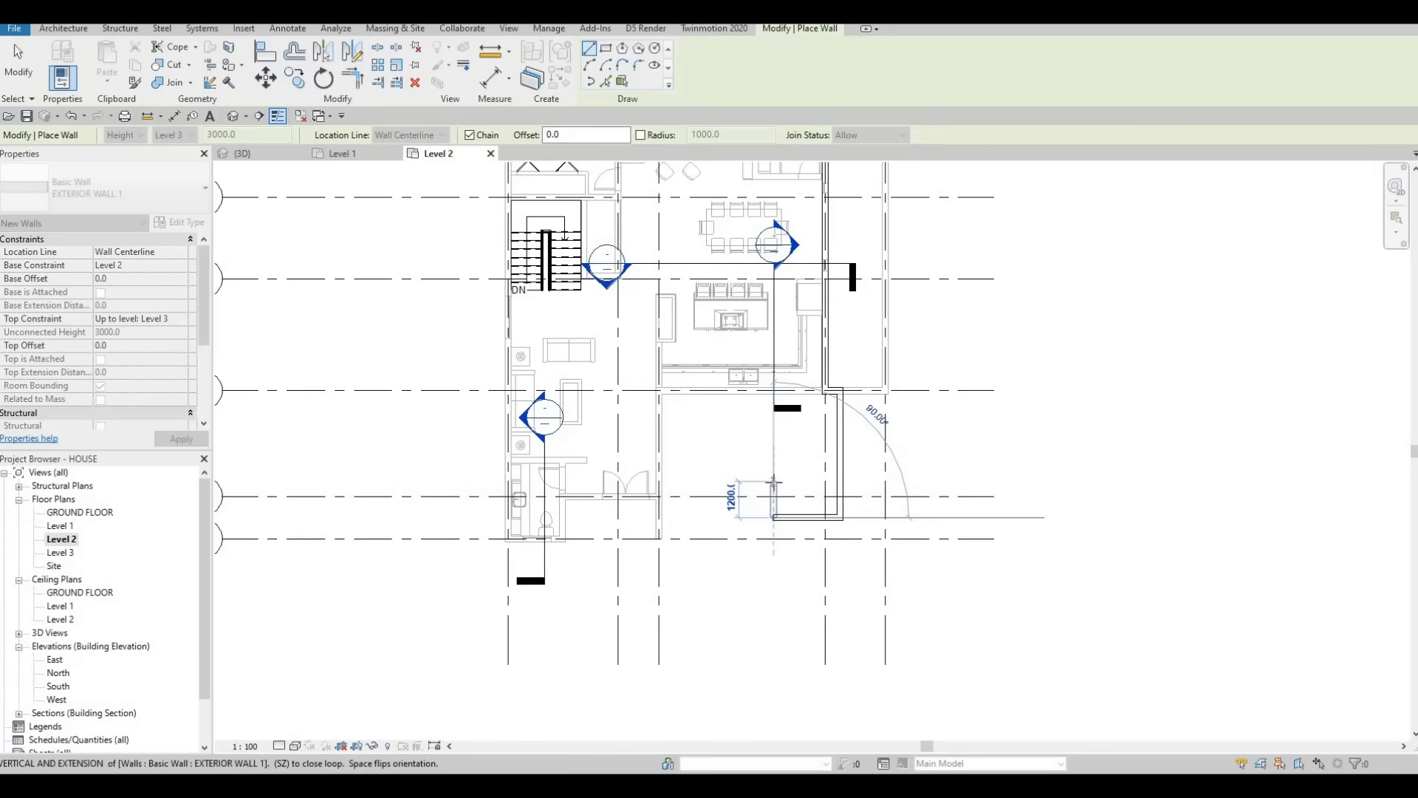
pyautogui.scroll(-4, 774, 482)
pyautogui.scroll(3, 773, 482)
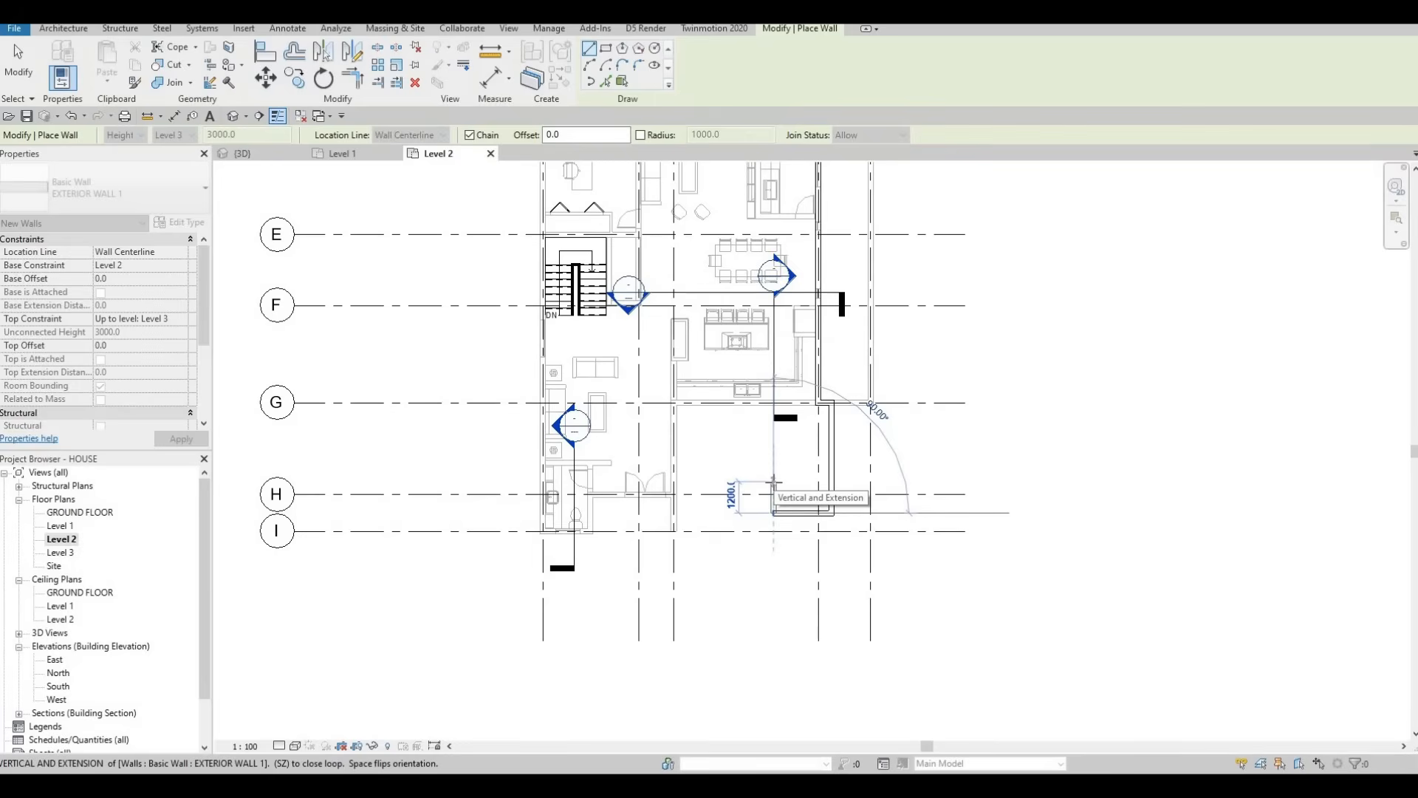
pyautogui.write('1200')
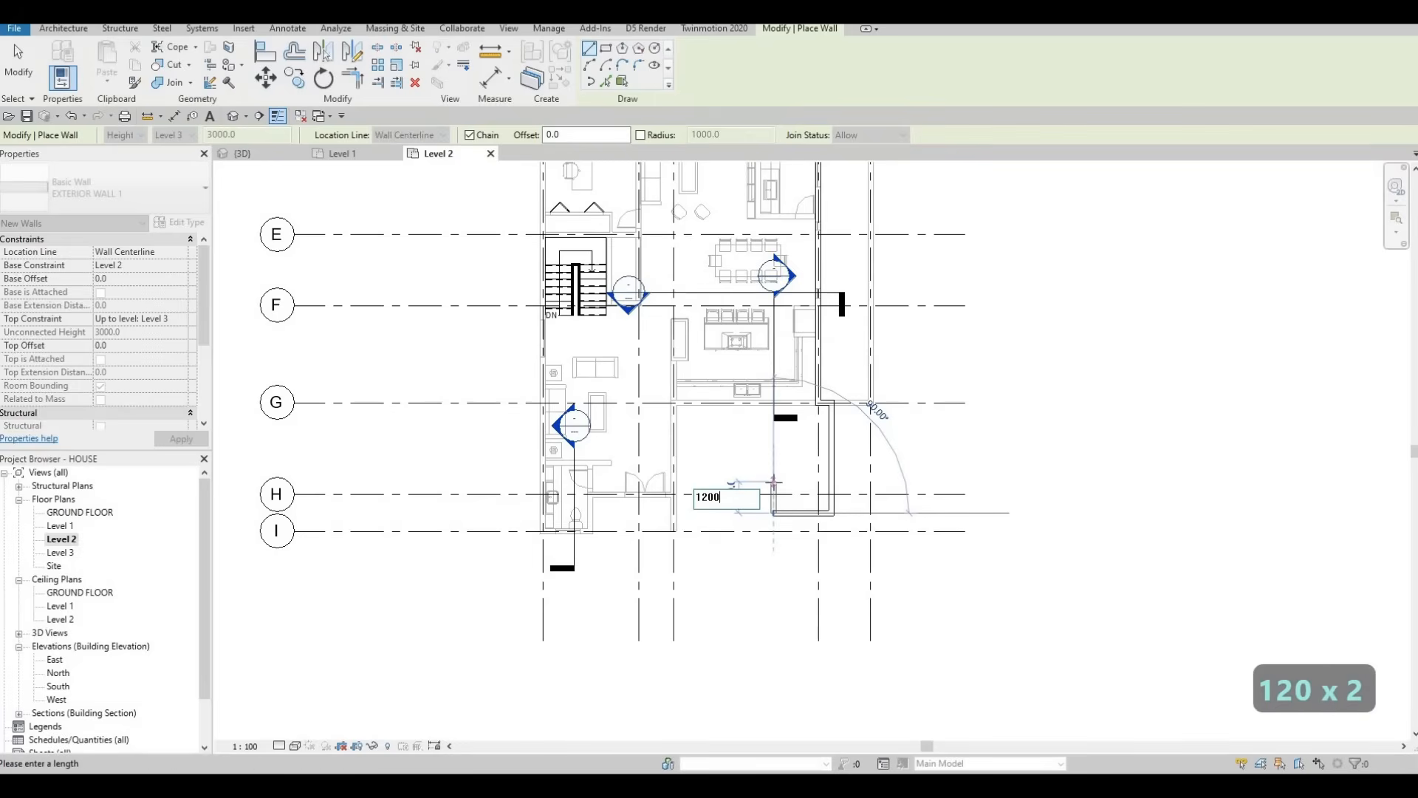
pyautogui.press('Return')
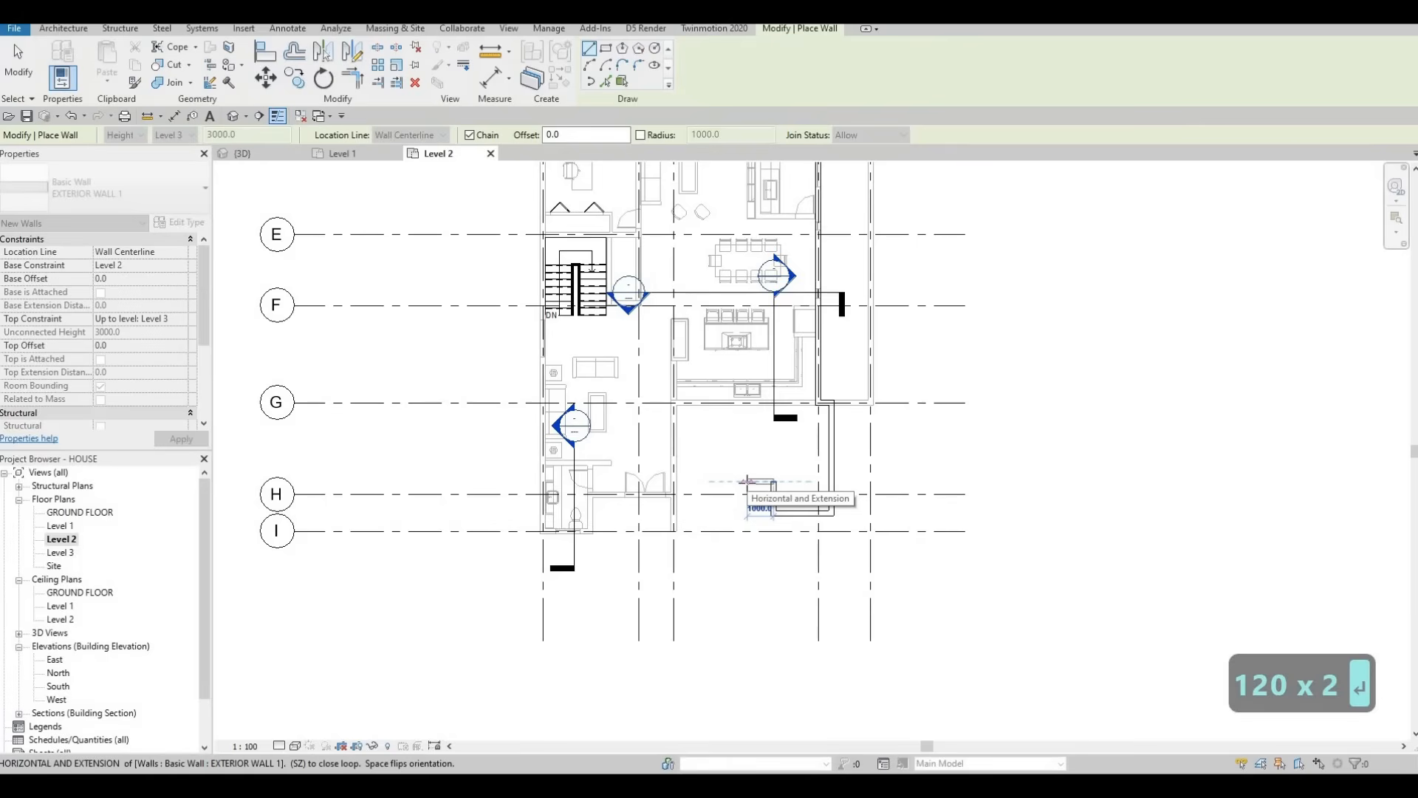
pyautogui.scroll(-1, 748, 481)
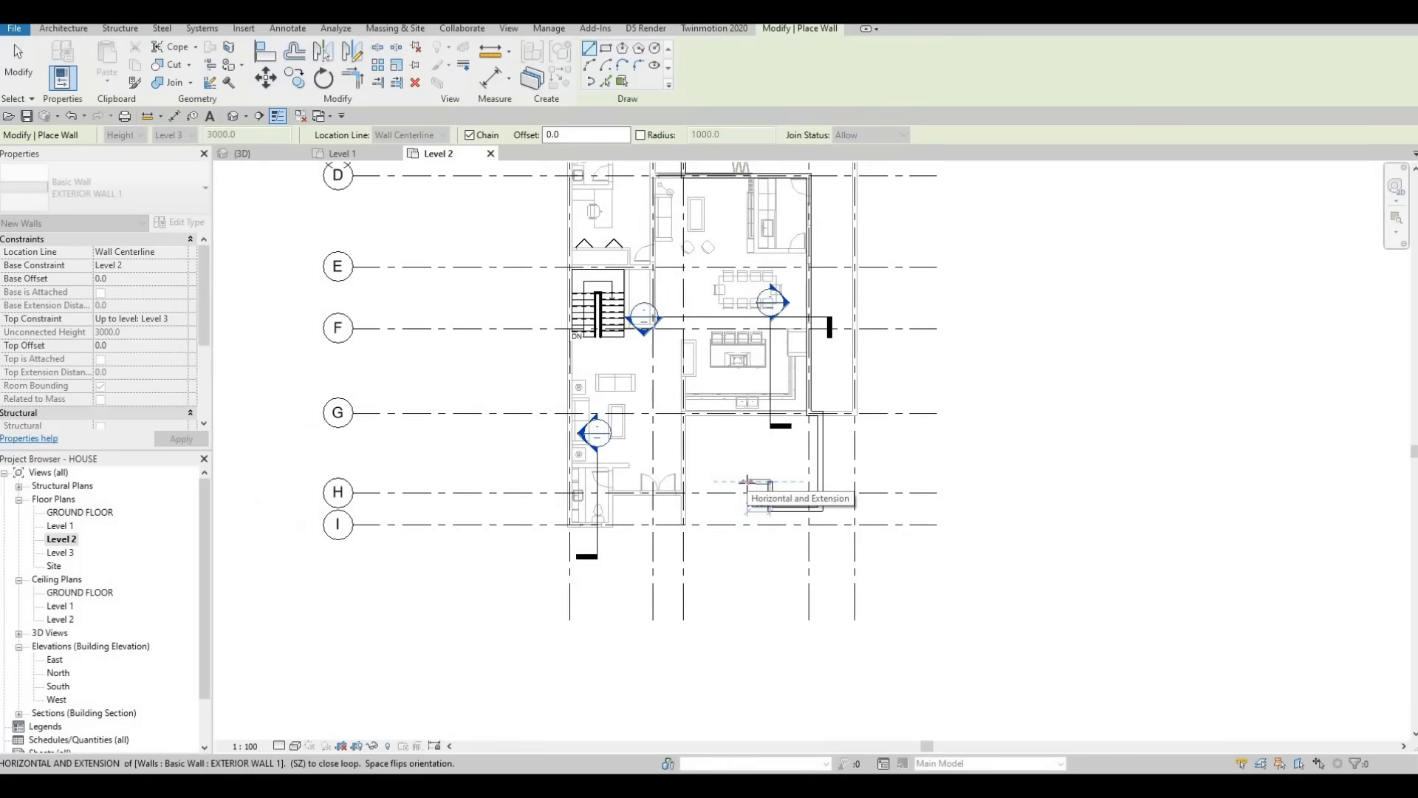
# Step: Add the 1000 mm horizontal segment and join the wall to the existing wall end on grid H
pyautogui.click(747, 481)
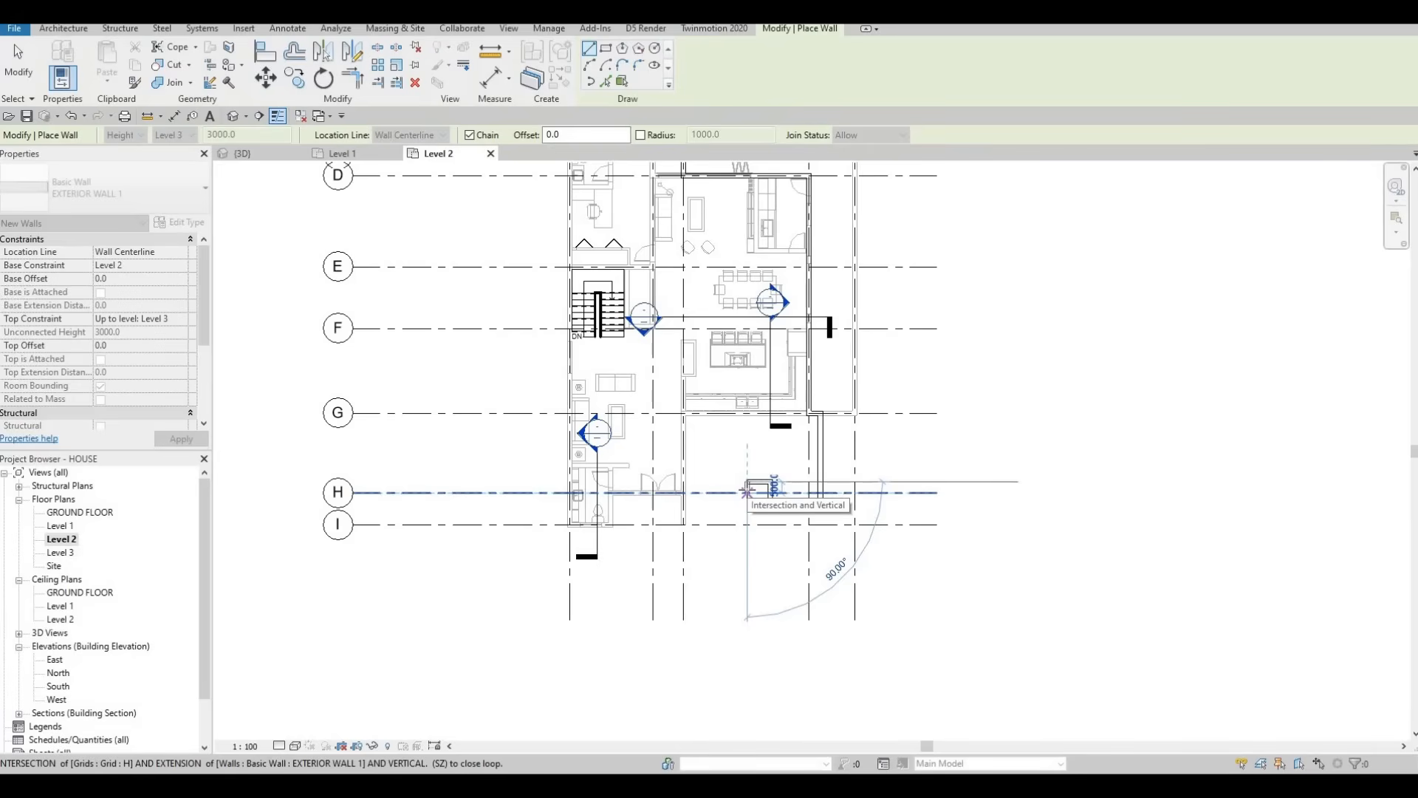
pyautogui.click(746, 491)
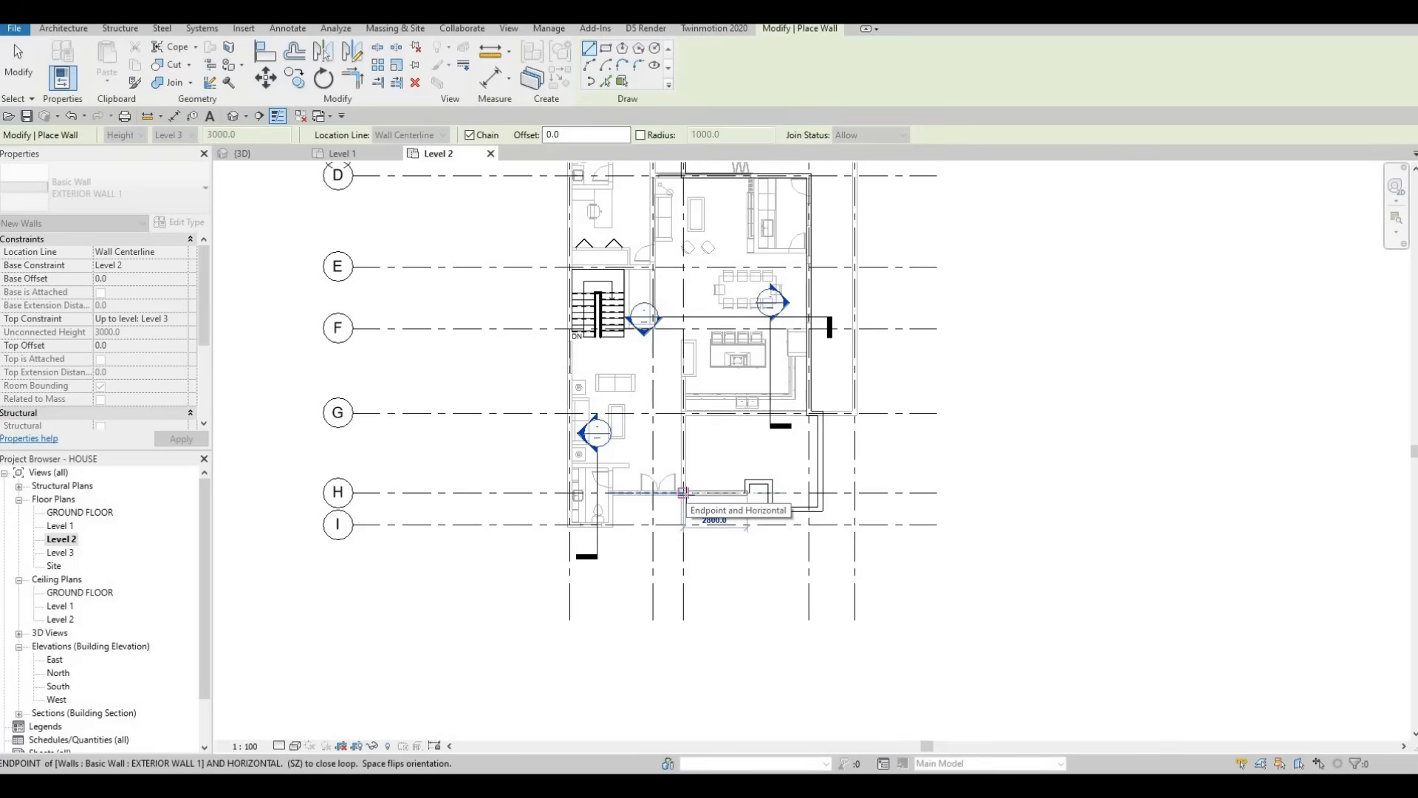
pyautogui.click(684, 493)
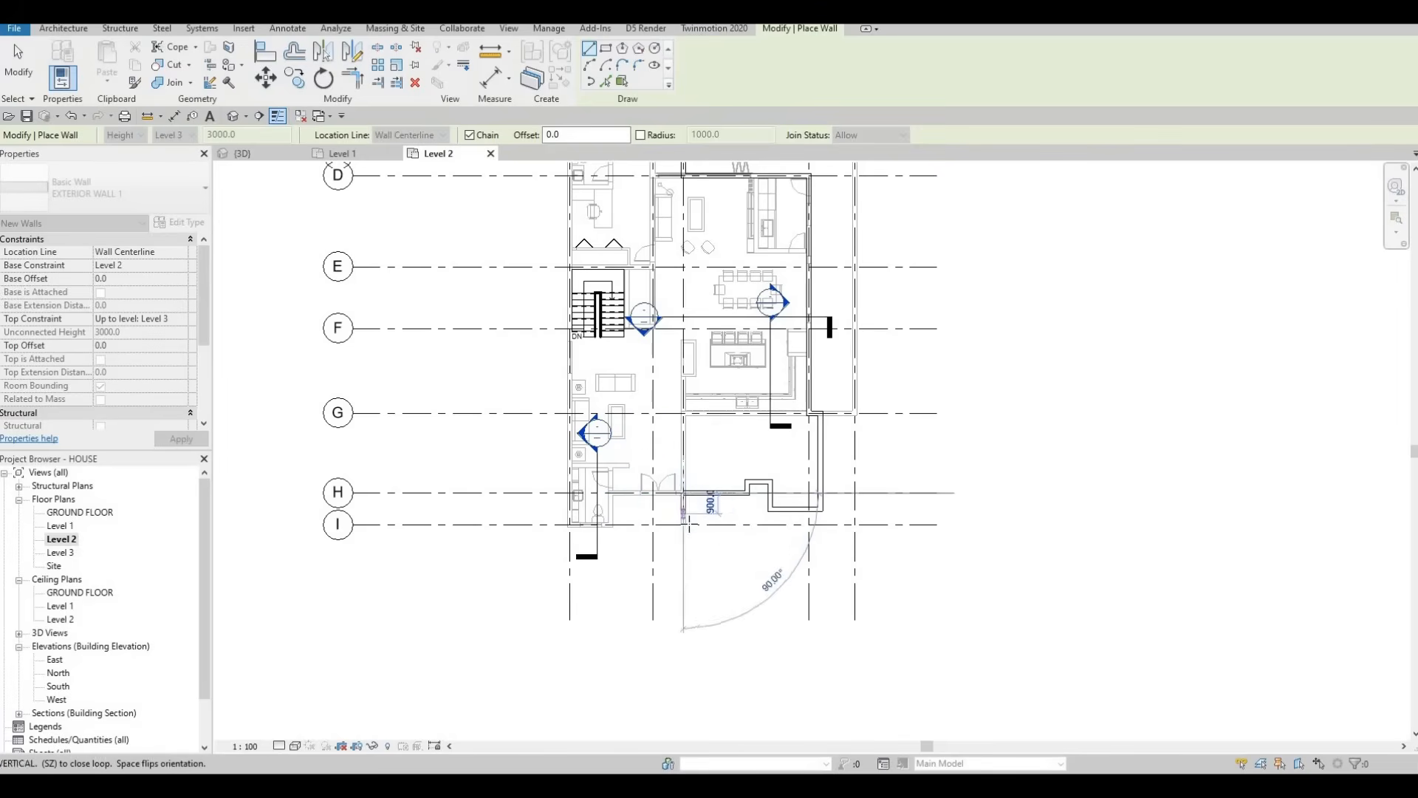
pyautogui.moveTo(684, 525); pyautogui.dragTo(732, 507, button='middle')
pyautogui.scroll(-1, 732, 507)
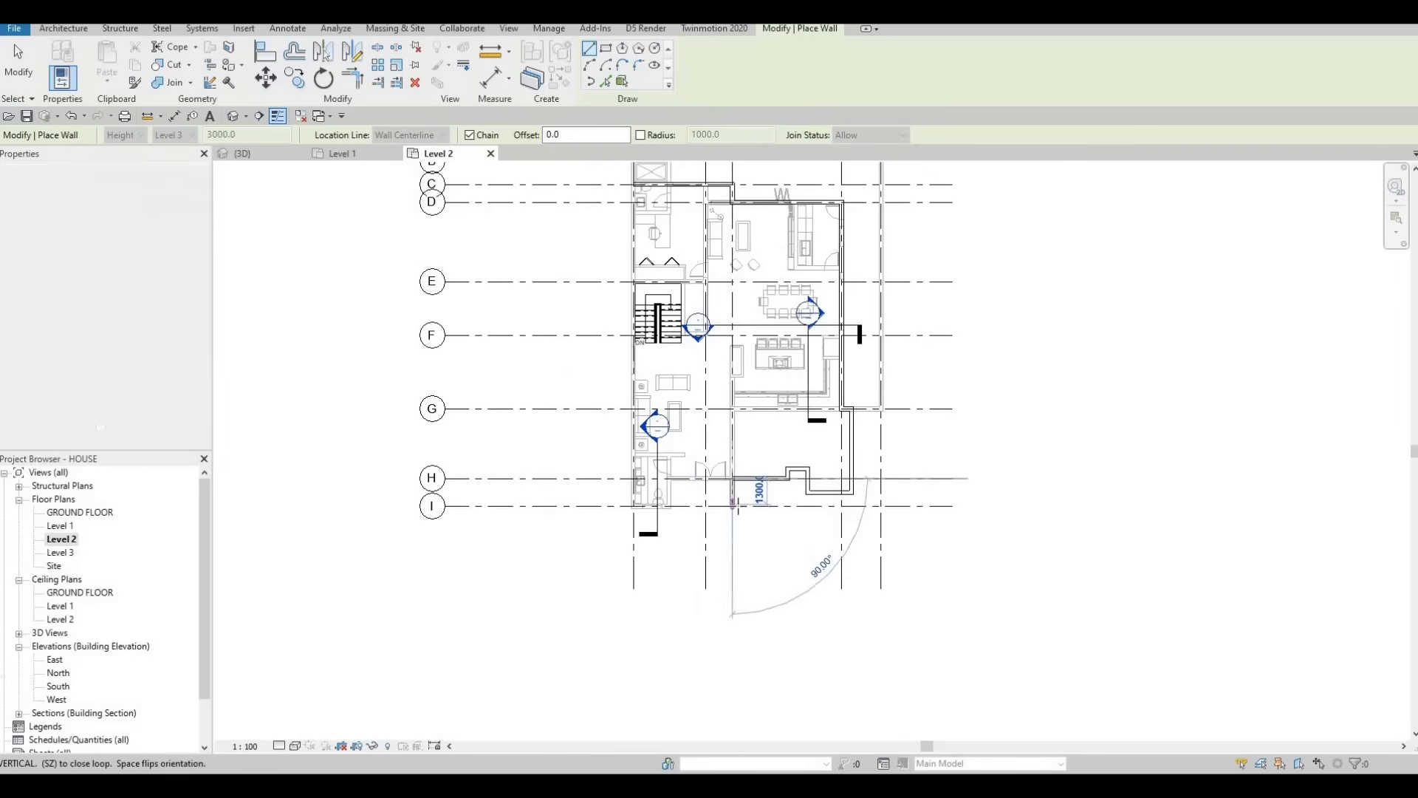
pyautogui.scroll(2, 732, 506)
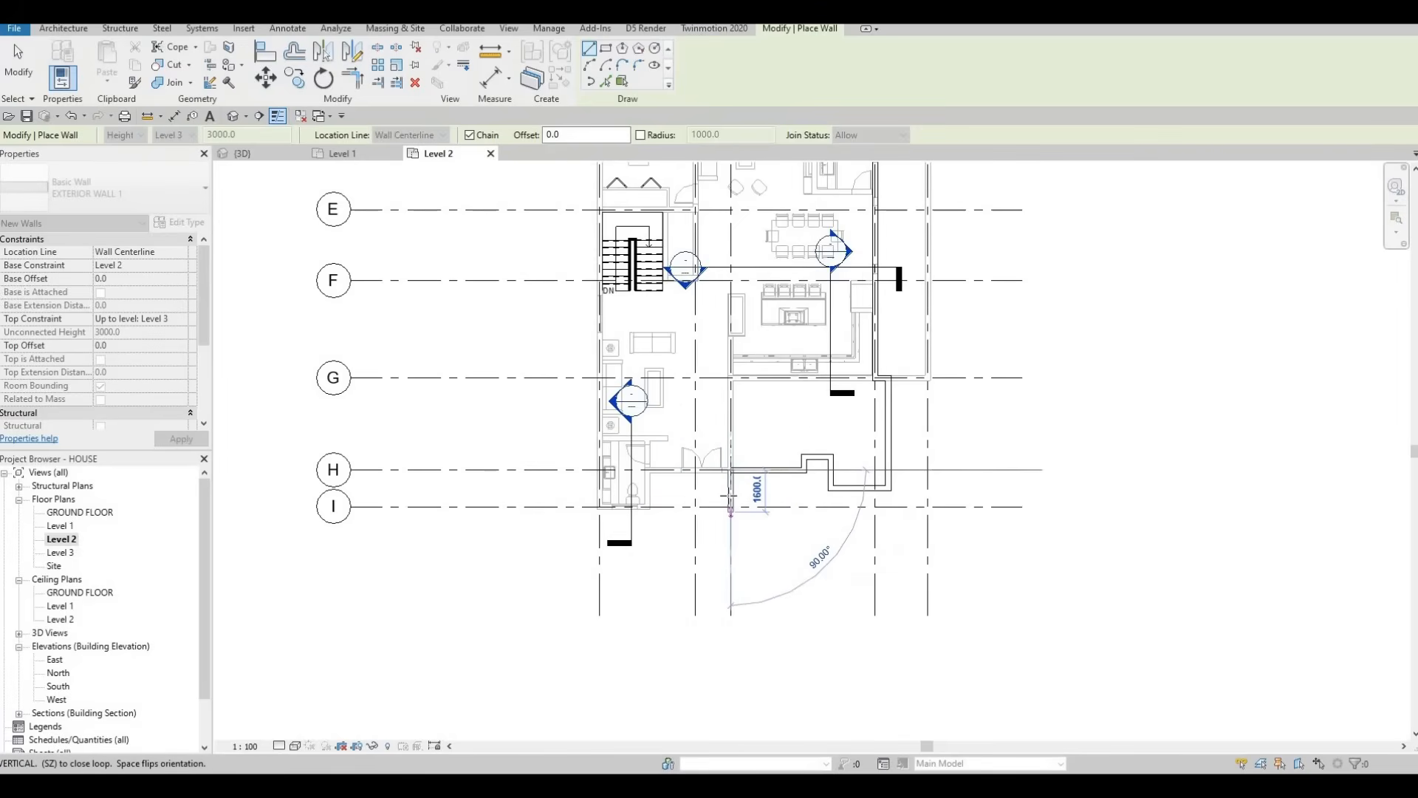
pyautogui.scroll(-4, 729, 495)
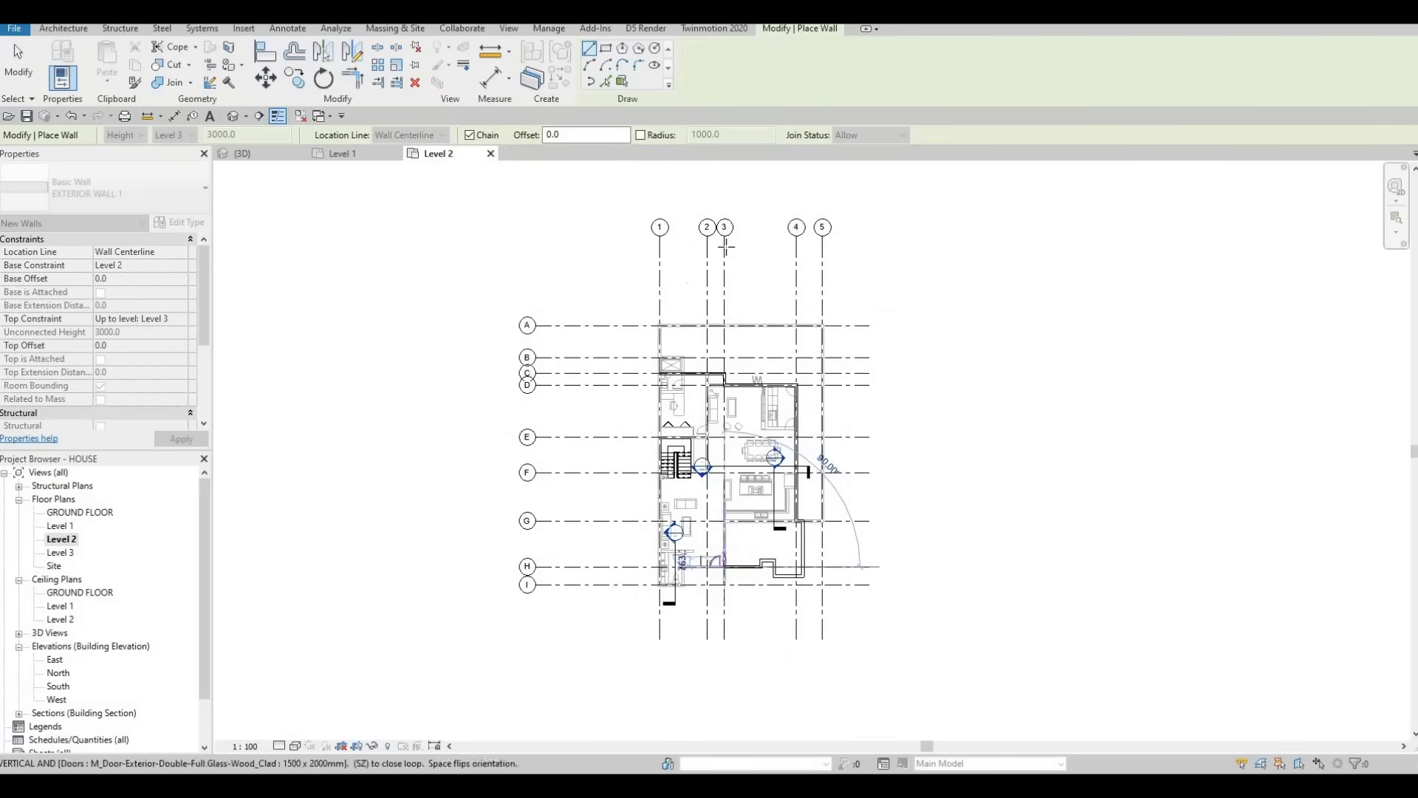
pyautogui.scroll(1, 724, 584)
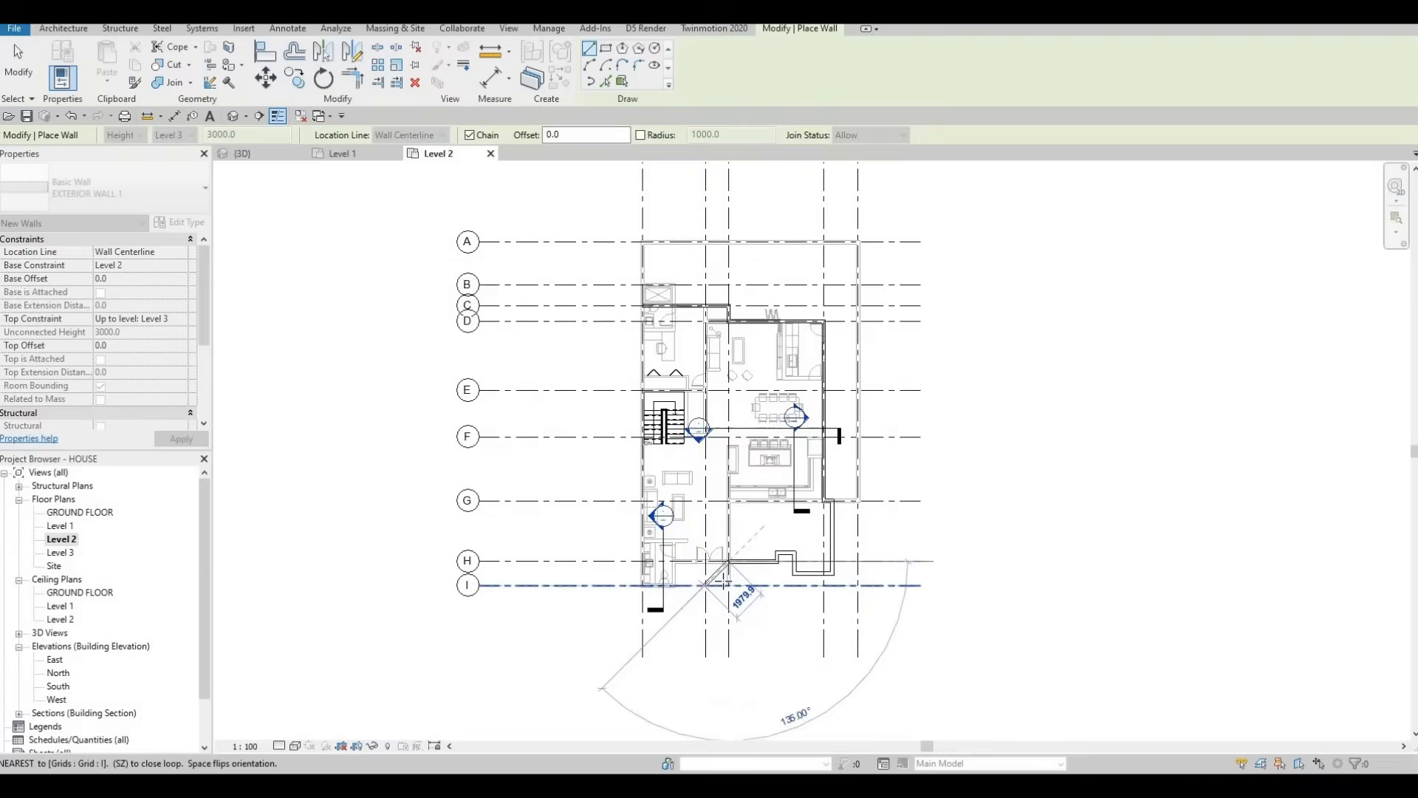
pyautogui.scroll(3, 724, 584)
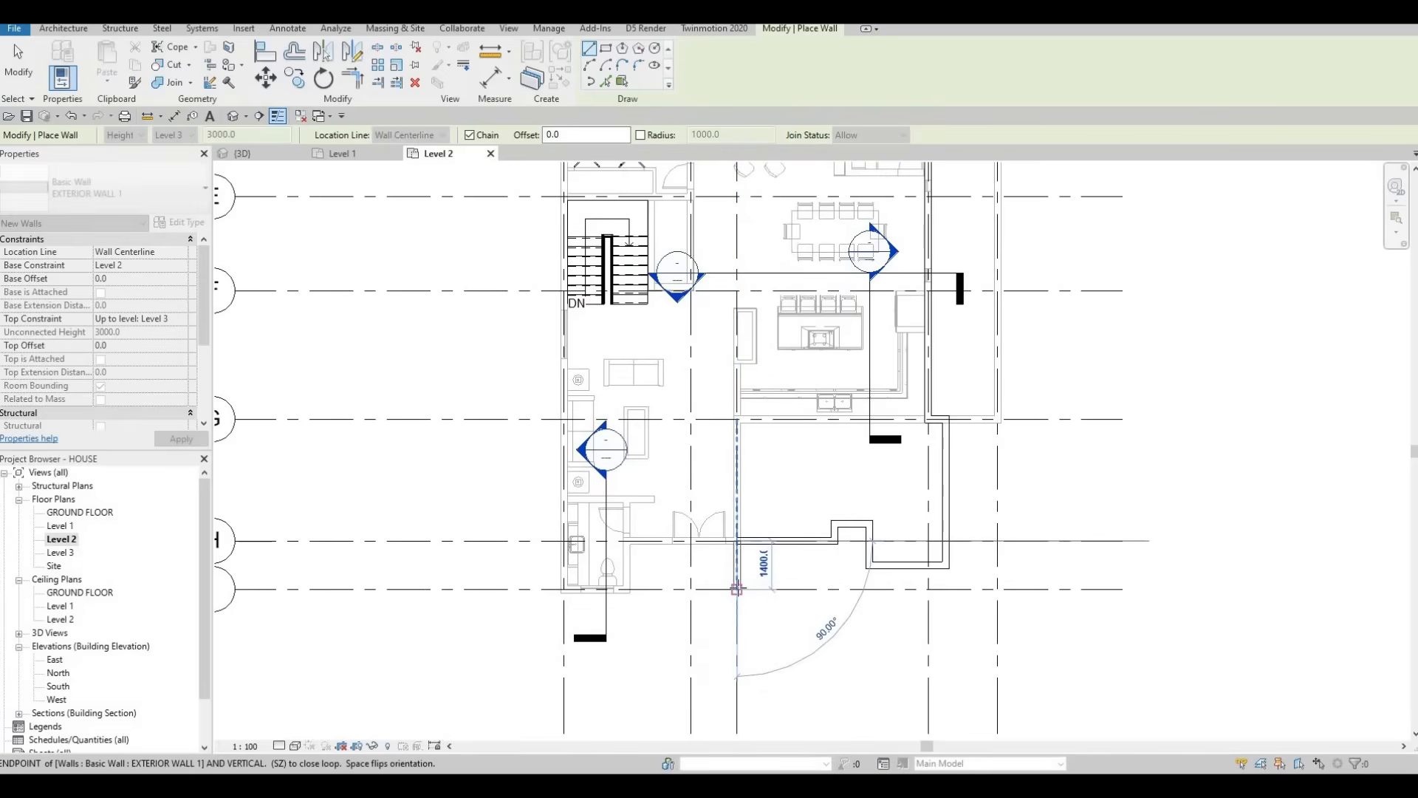
pyautogui.scroll(-1, 736, 589)
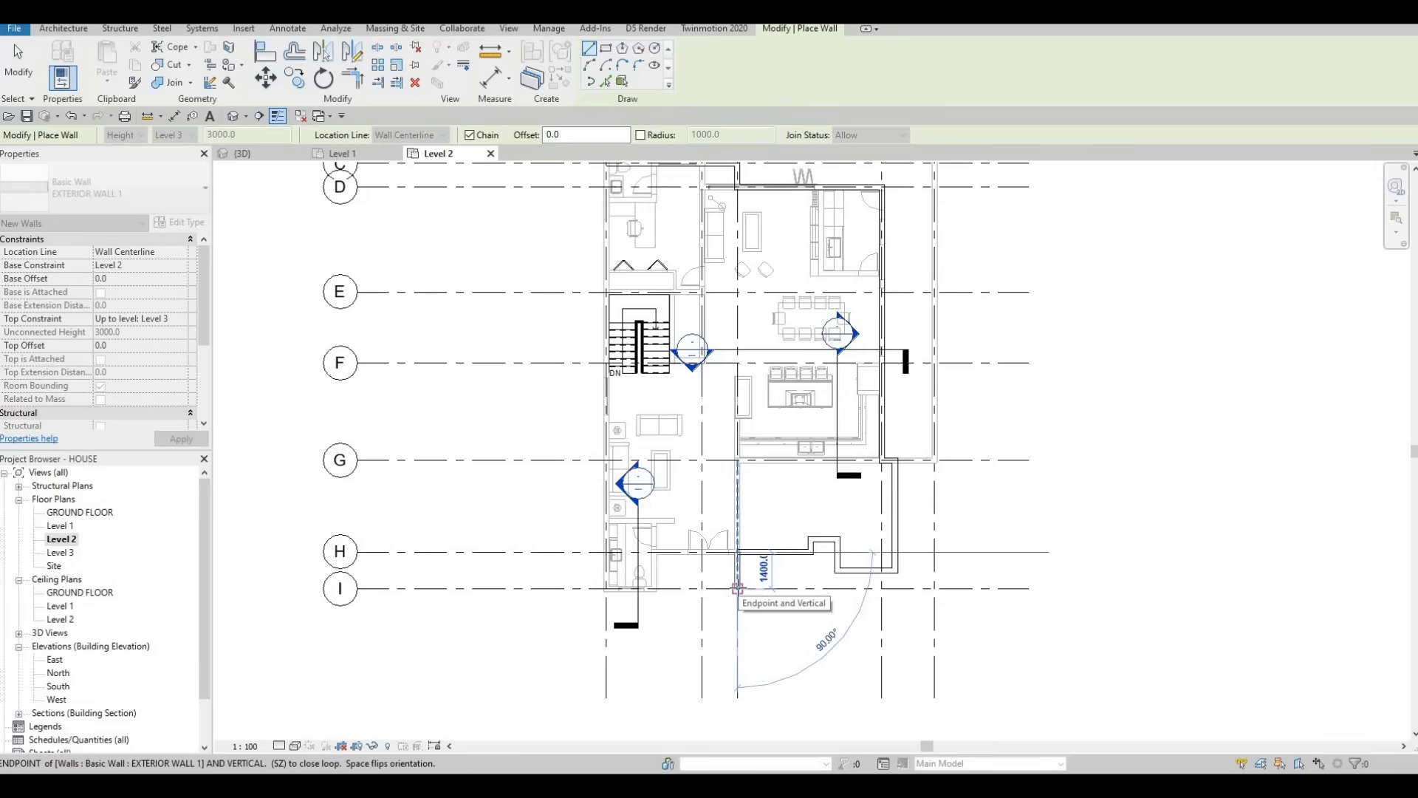
# Step: Run the exterior wall along grid I and up the west side to grid C, then end the chain
pyautogui.click(737, 589)
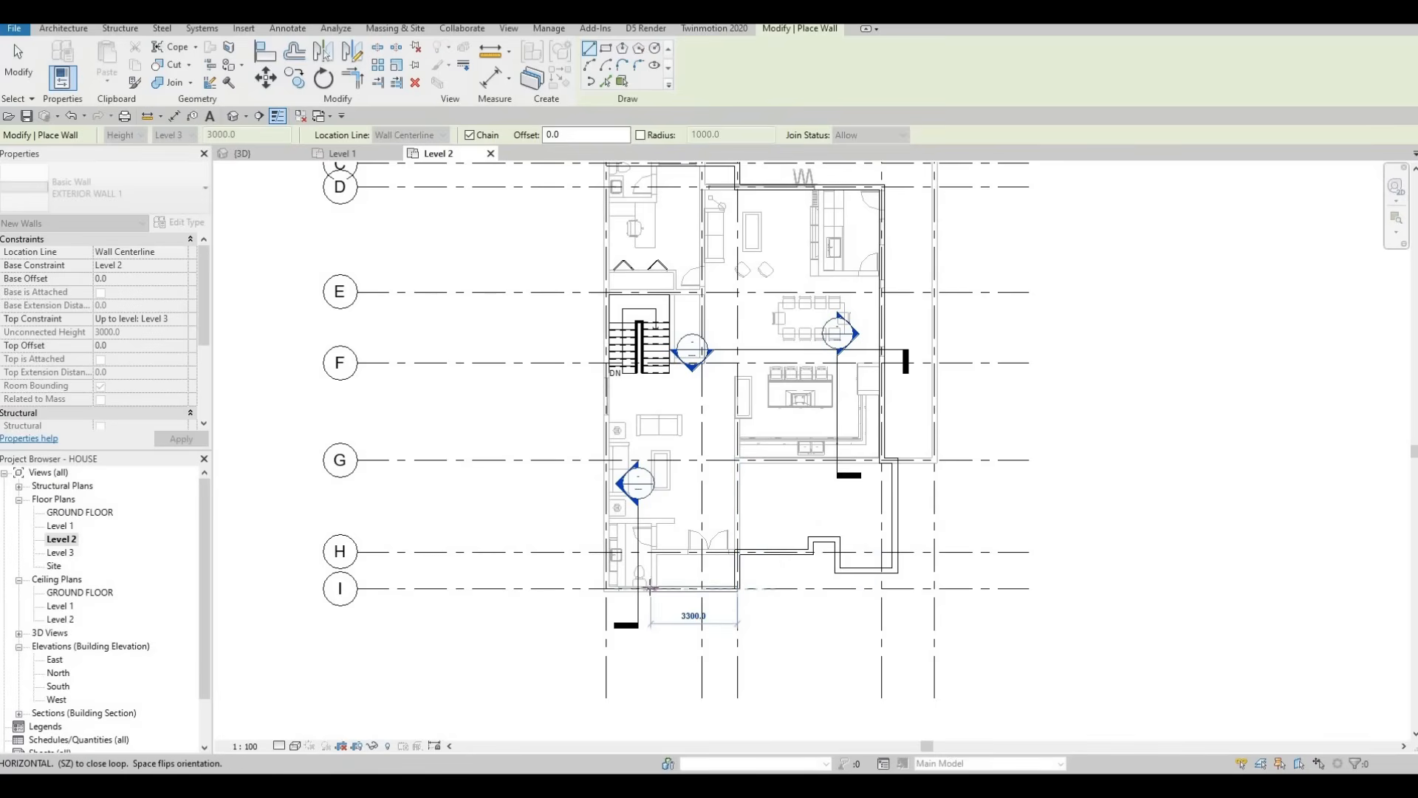
pyautogui.click(606, 589)
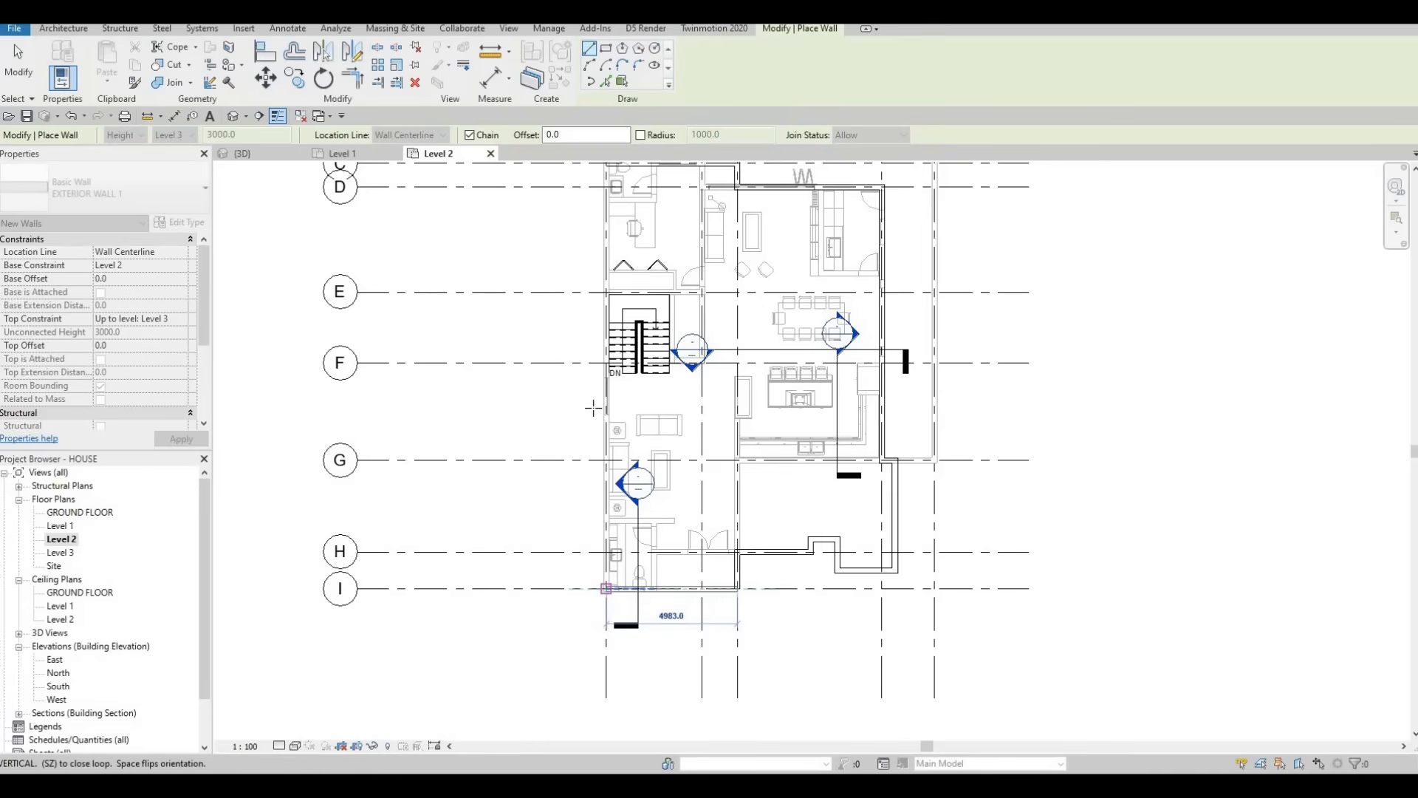
pyautogui.moveTo(592, 377); pyautogui.dragTo(573, 564, button='middle')
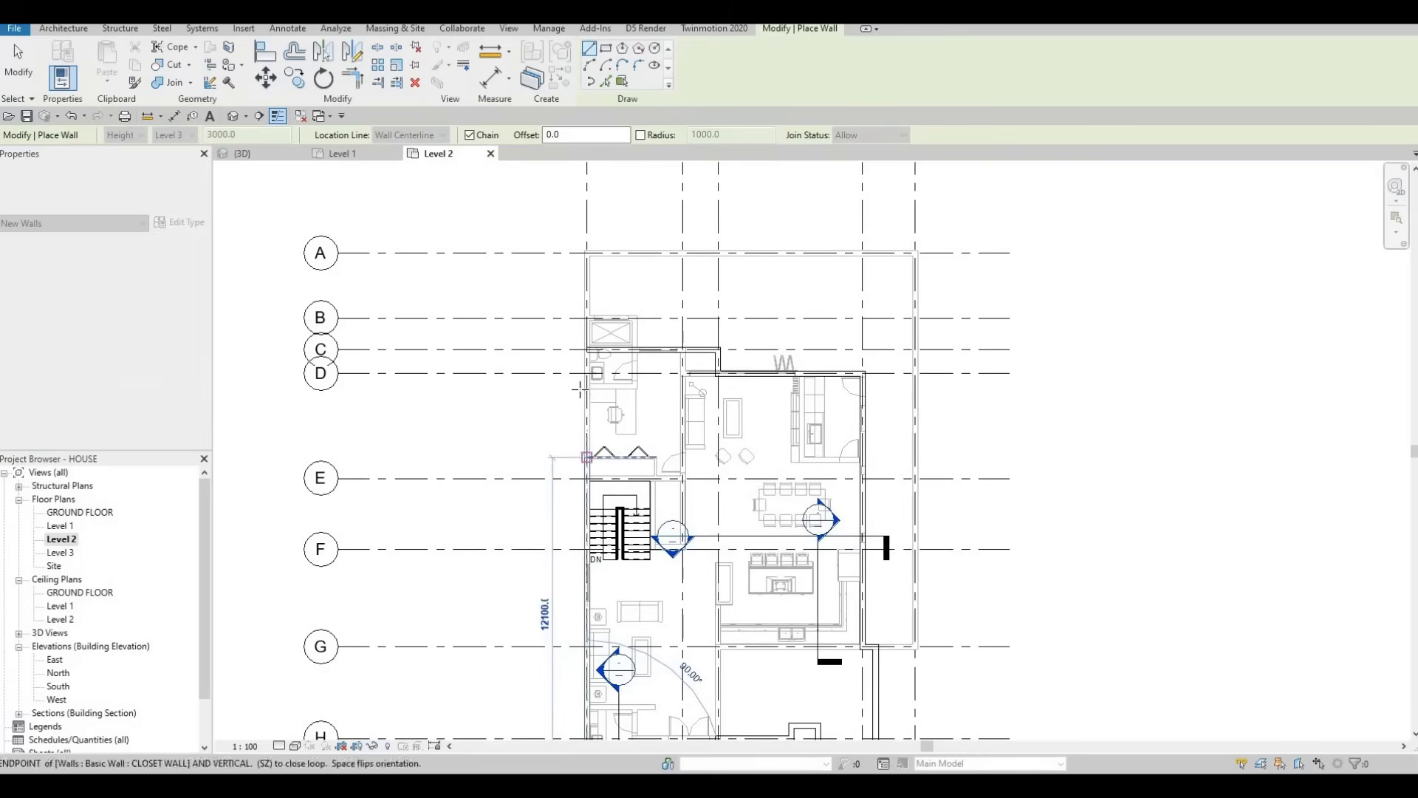
pyautogui.scroll(2, 582, 352)
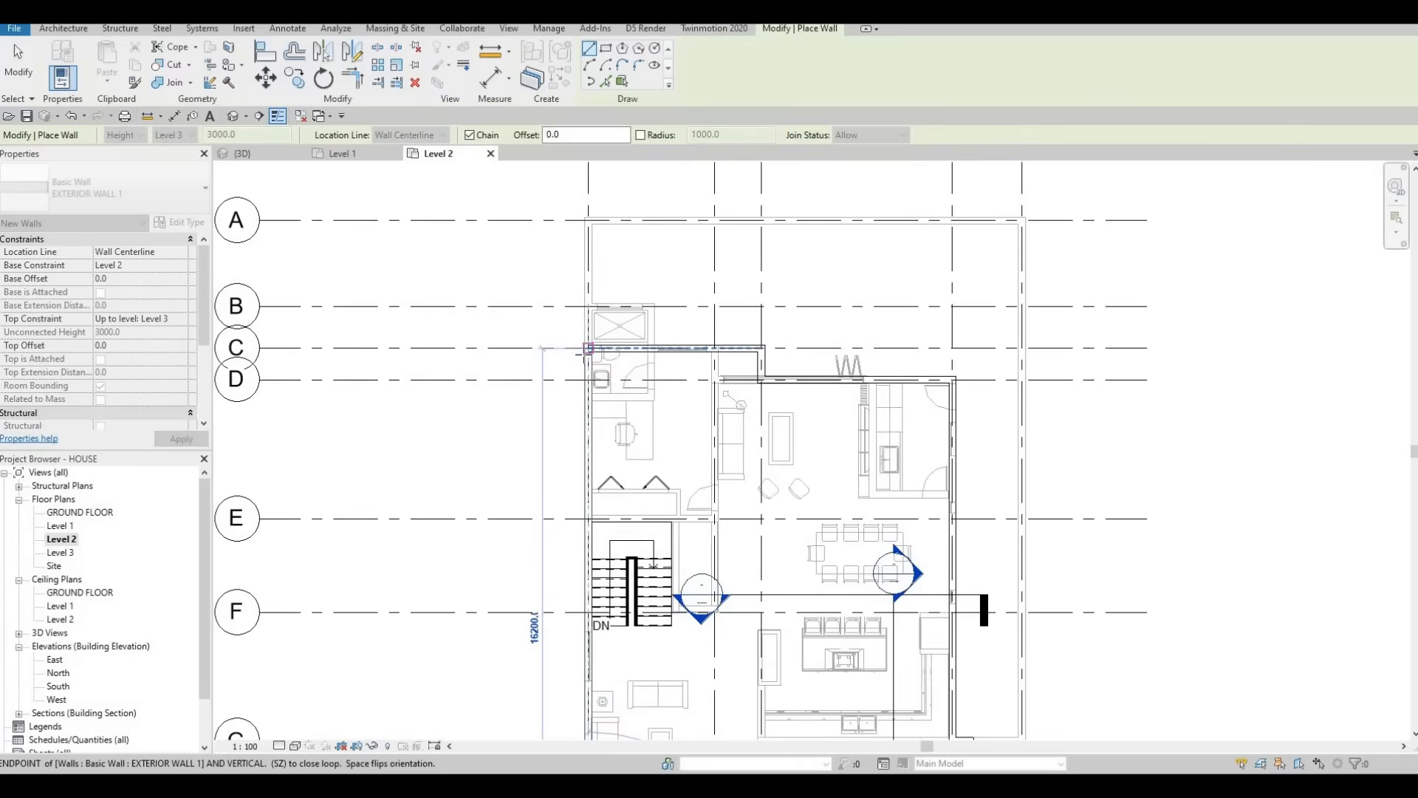
pyautogui.click(582, 352)
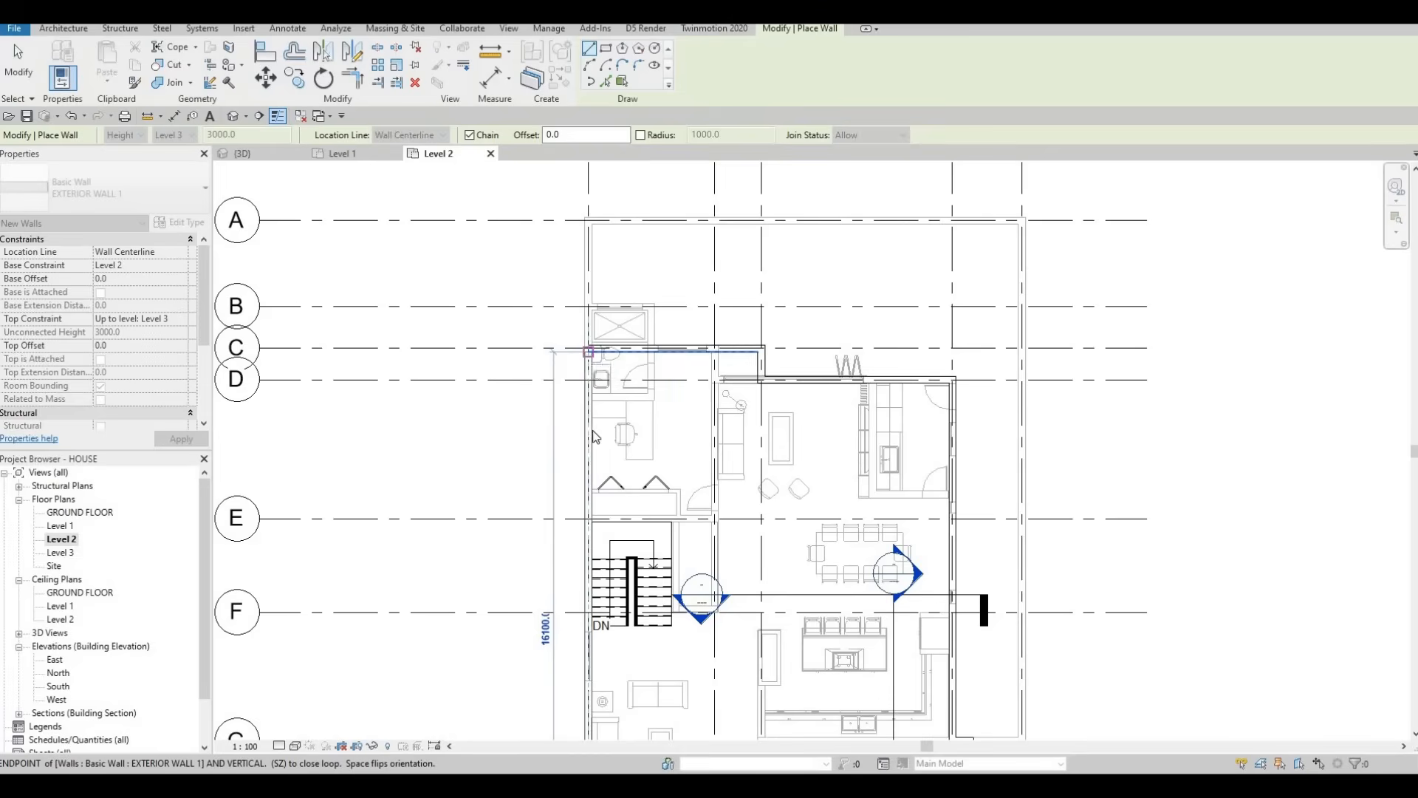
pyautogui.press('Escape')
pyautogui.scroll(-3, 594, 435)
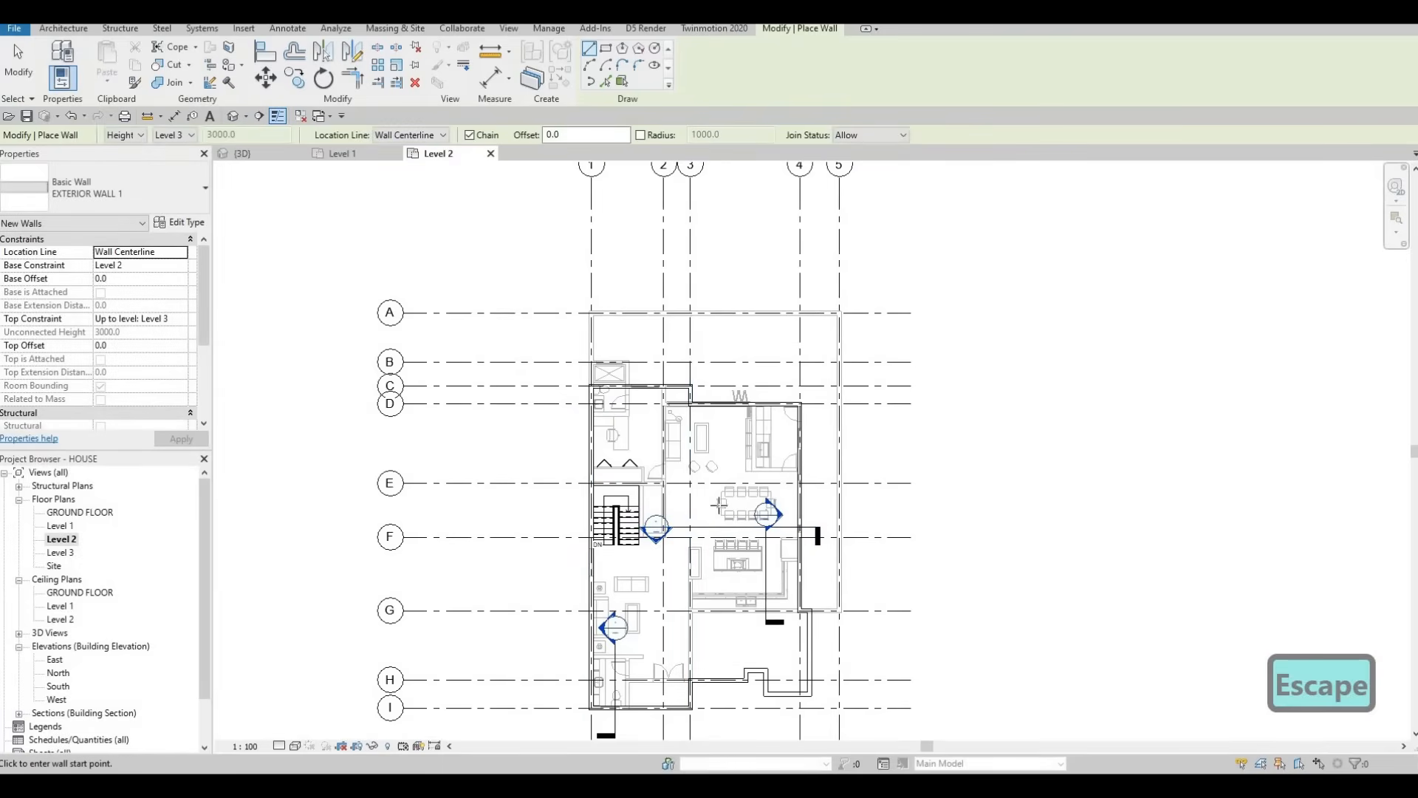
# Step: Draw an INTERIOR WALL 1 wall along grid E from the exterior wall to grid 3
pyautogui.press('Escape')
pyautogui.press('Escape')
pyautogui.scroll(2, 665, 474)
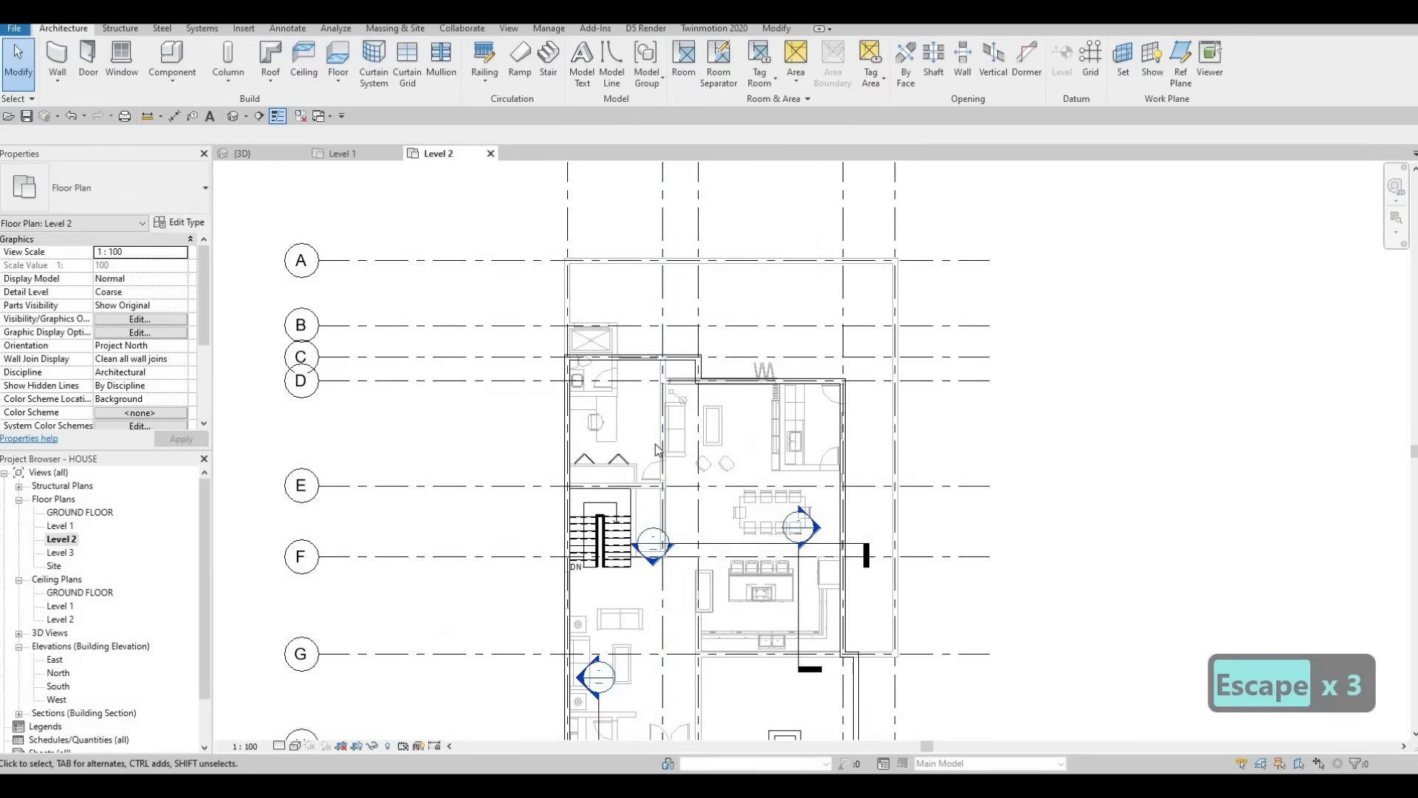
pyautogui.click(661, 490)
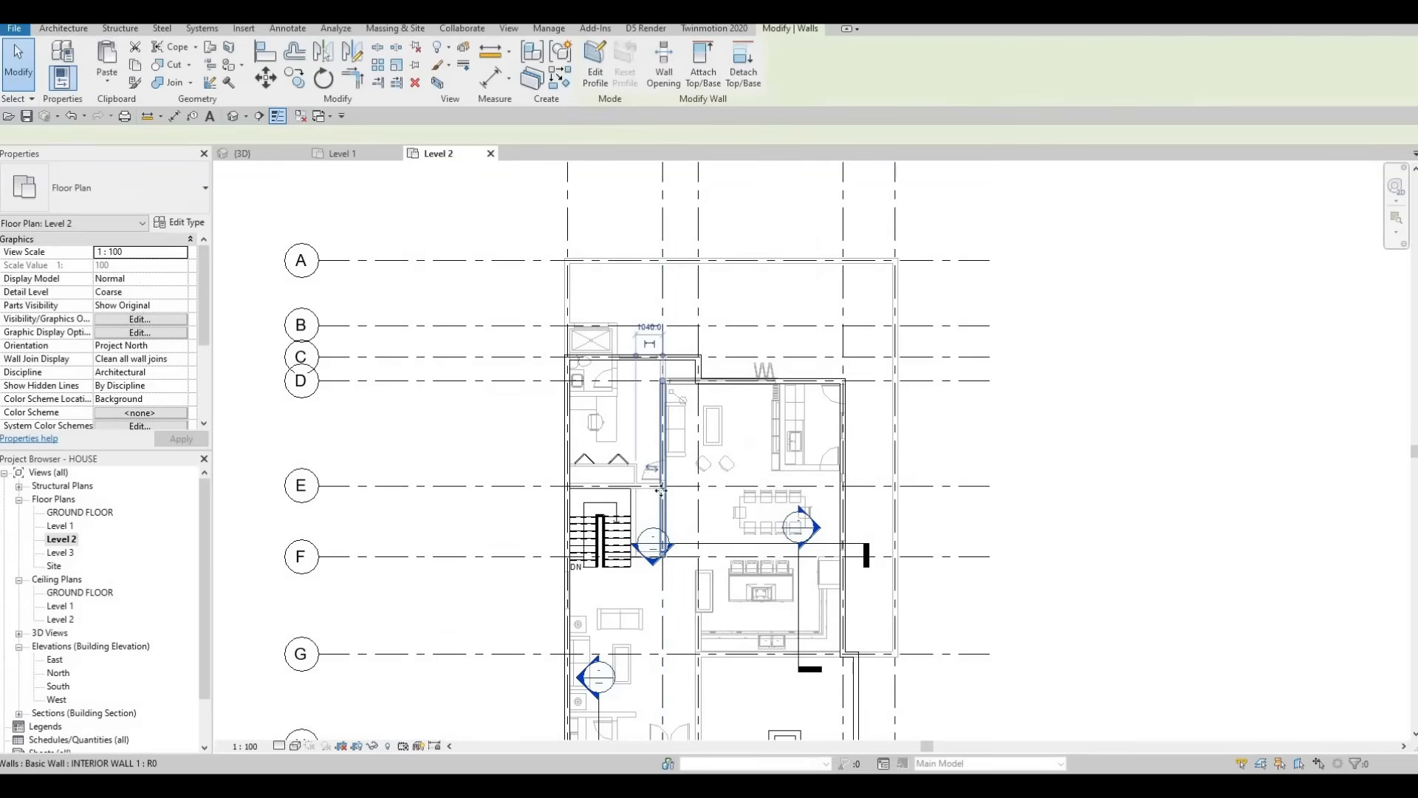
pyautogui.press('c')
pyautogui.press('s')
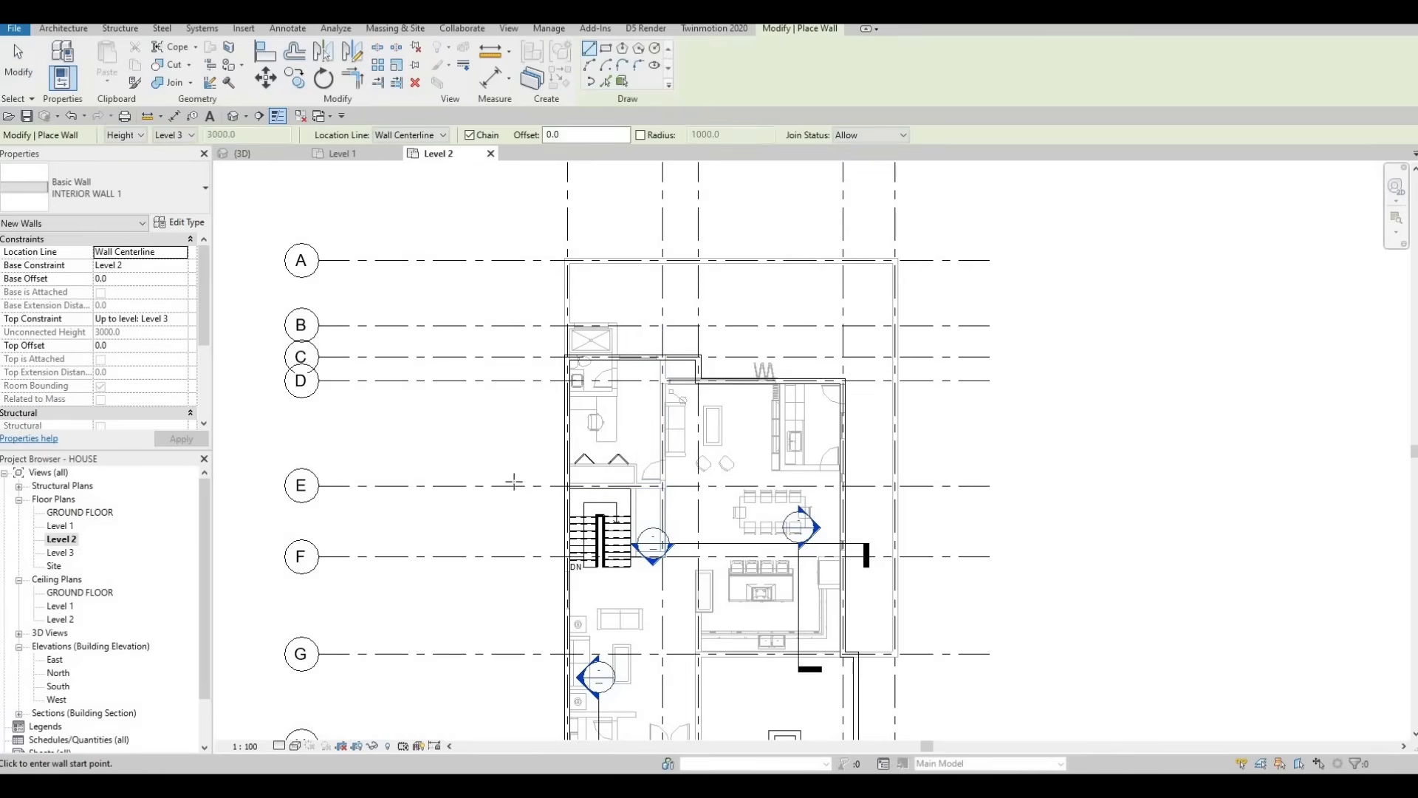
pyautogui.scroll(3, 517, 486)
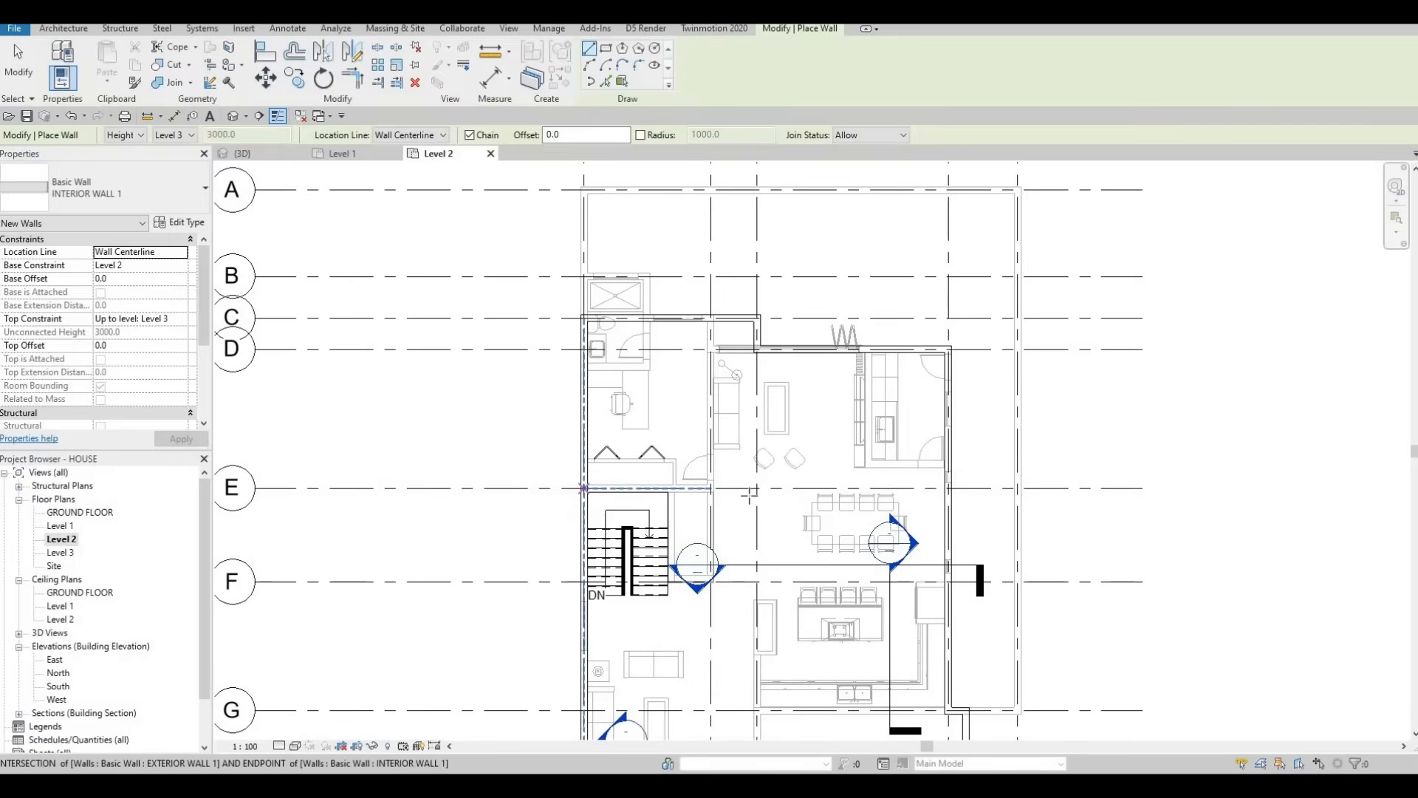
pyautogui.click(583, 488)
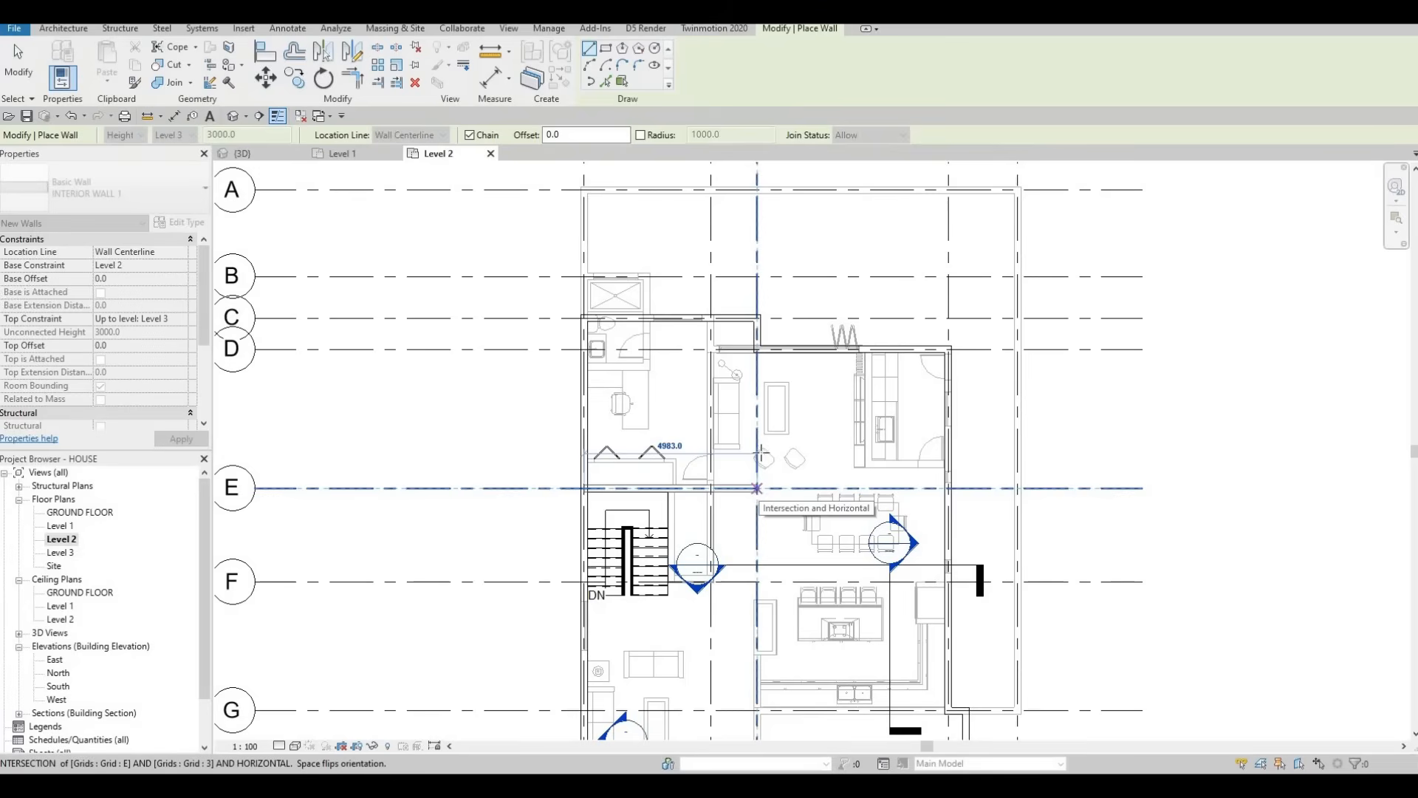
pyautogui.click(756, 487)
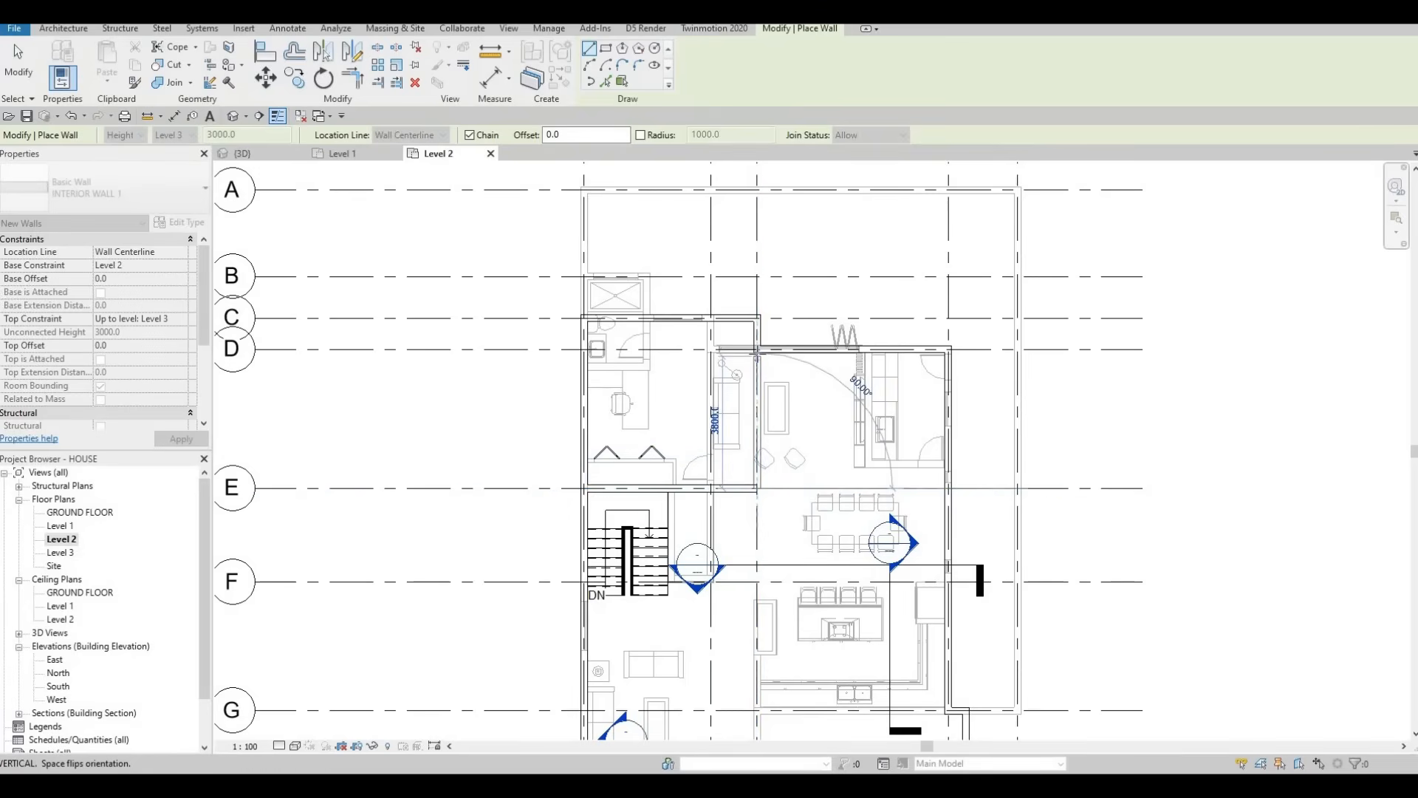
pyautogui.press('Escape')
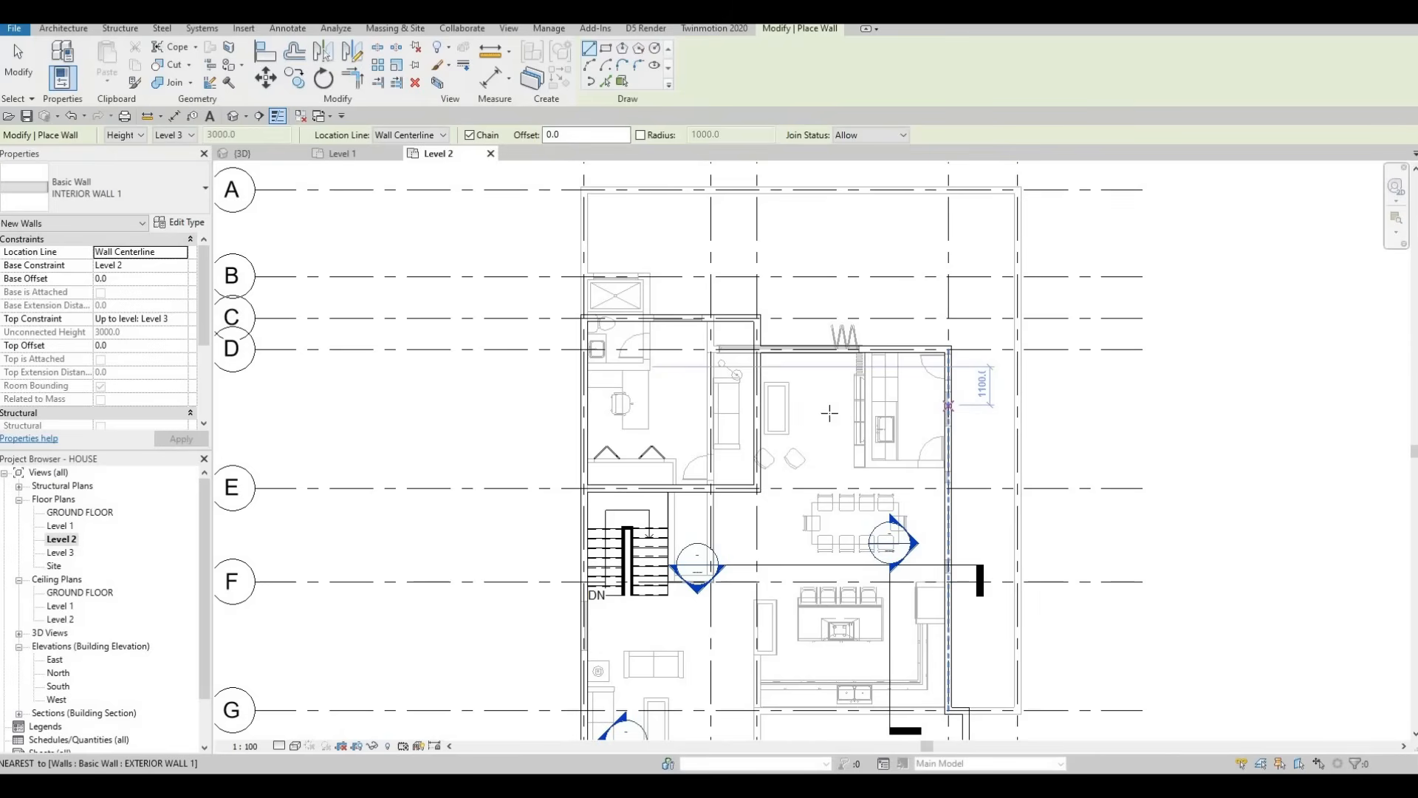
# Step: Draw a horizontal interior wall across the upper-right room from the right exterior wall
pyautogui.click(948, 404)
pyautogui.click(761, 405)
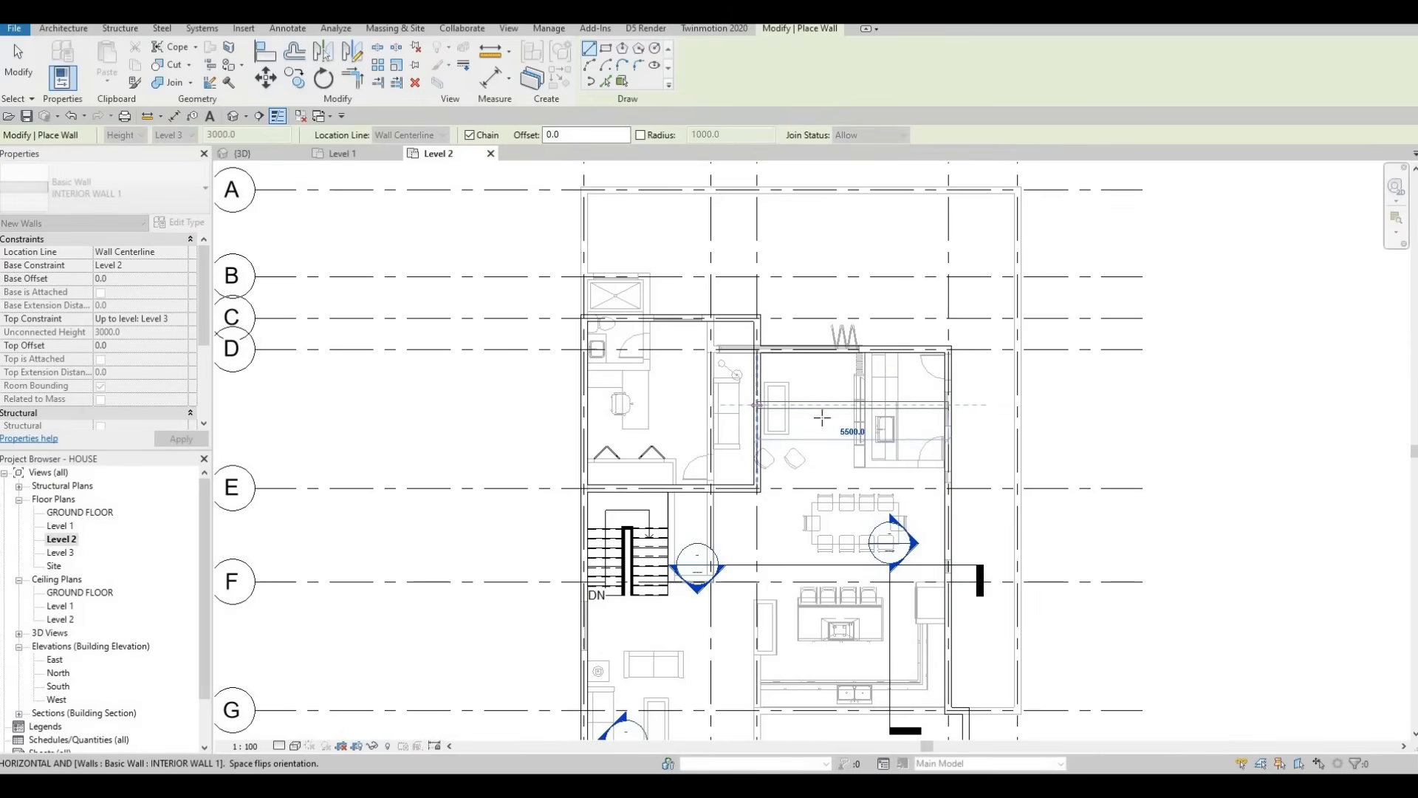
pyautogui.press('Escape')
pyautogui.press('Escape')
pyautogui.press('Escape')
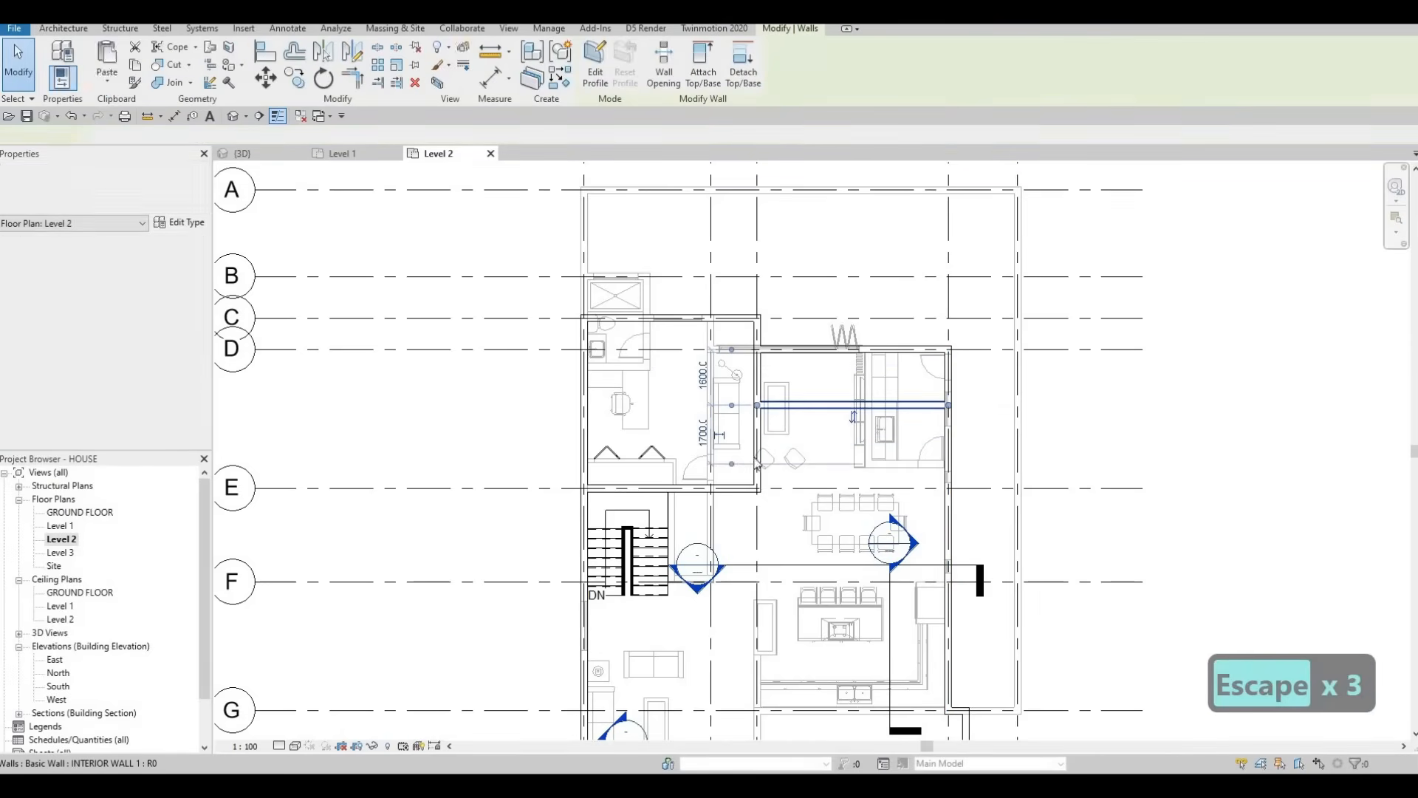
# Step: Measure the new horizontal wall's distance from grid E, then select an interior wall as template
pyautogui.click(890, 405)
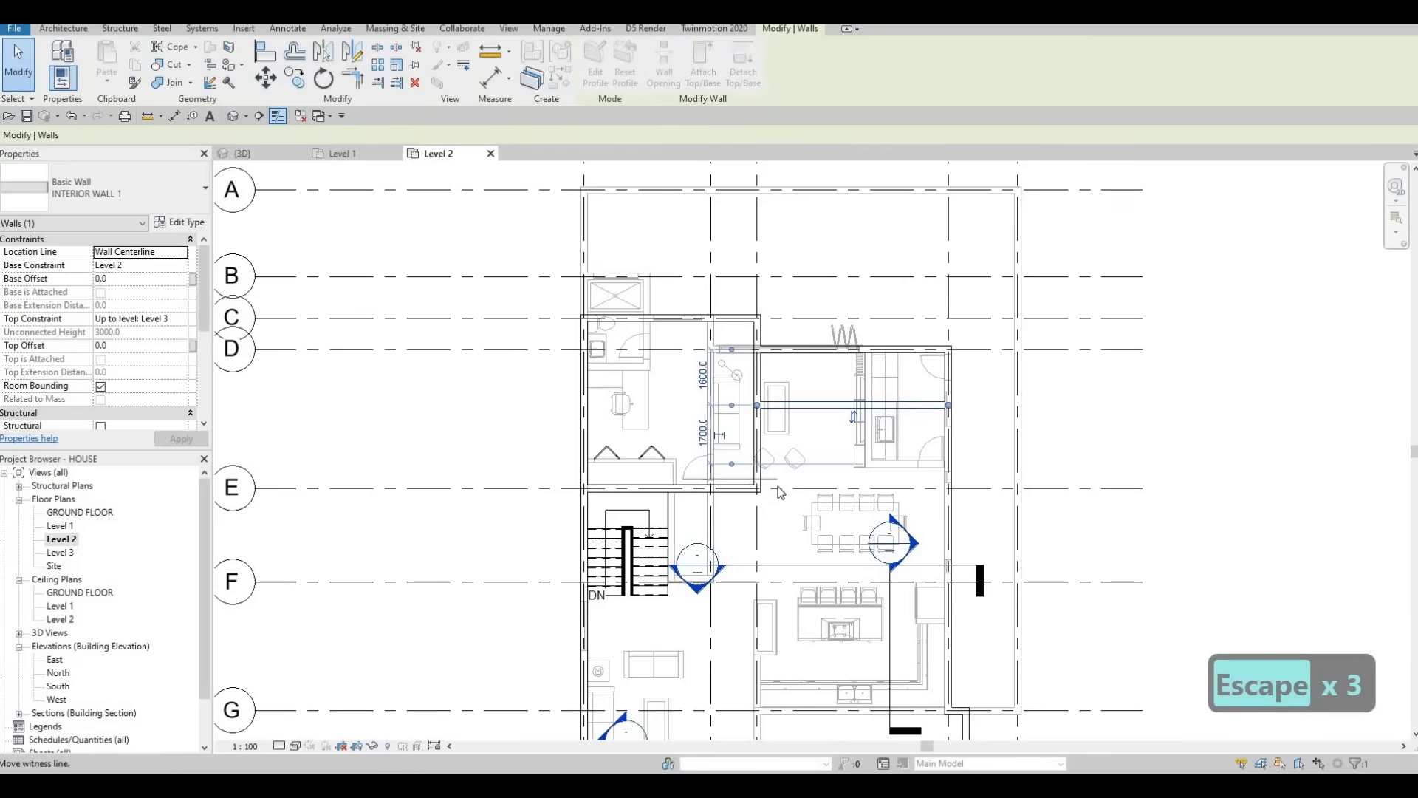
pyautogui.moveTo(756, 468); pyautogui.dragTo(746, 461)
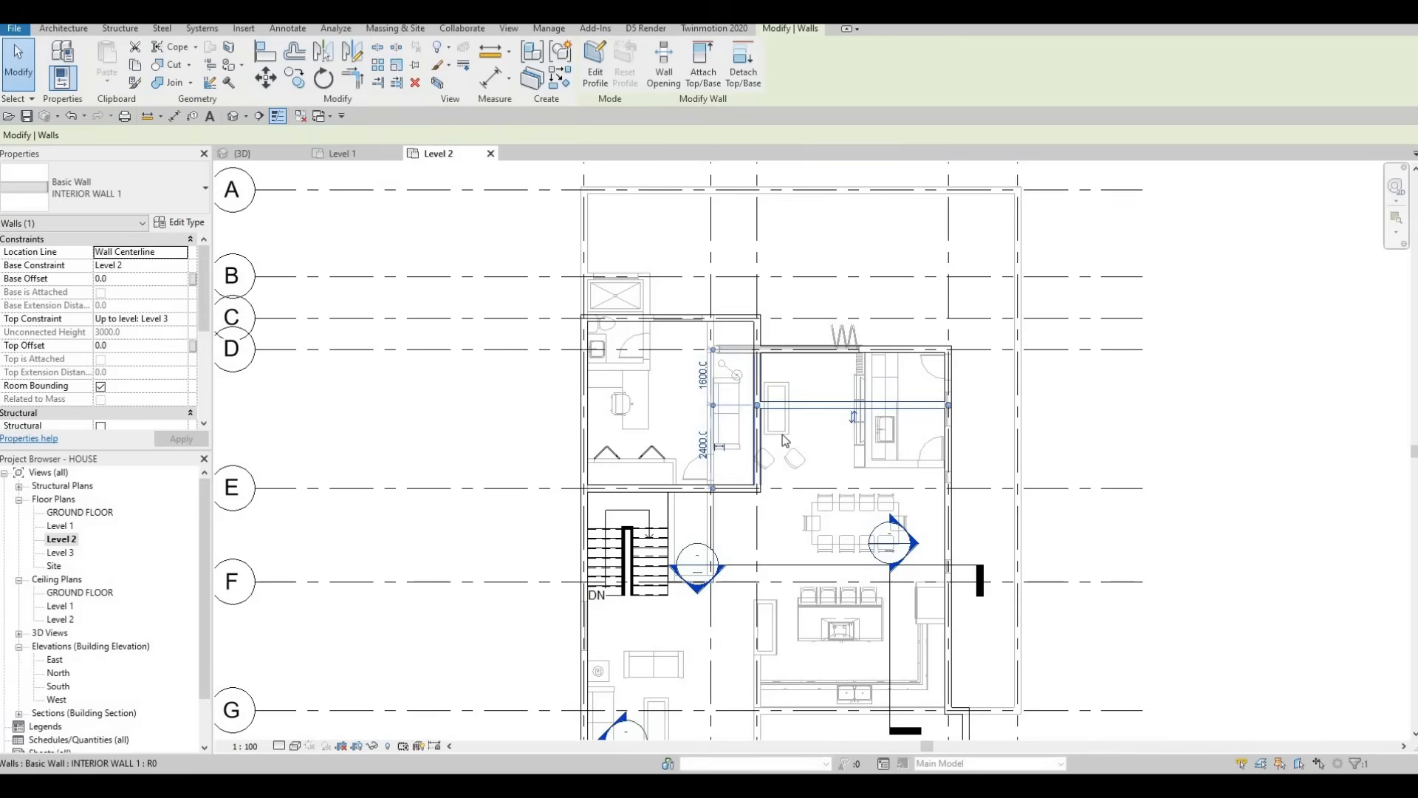
pyautogui.press('Escape')
pyautogui.press('Escape')
pyautogui.click(823, 413)
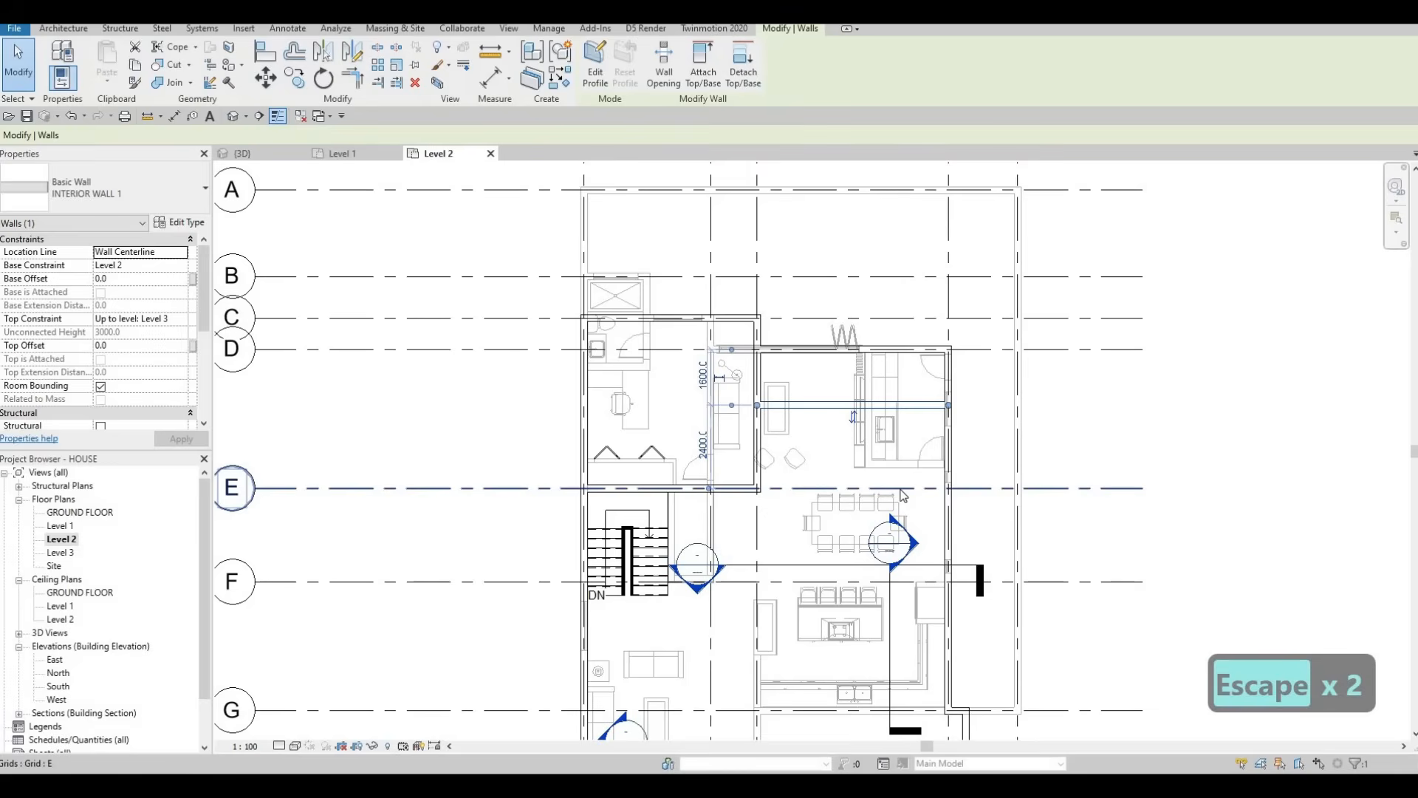
# Step: Start a Create Similar interior wall at grid F, then cancel it
pyautogui.press('c')
pyautogui.press('s')
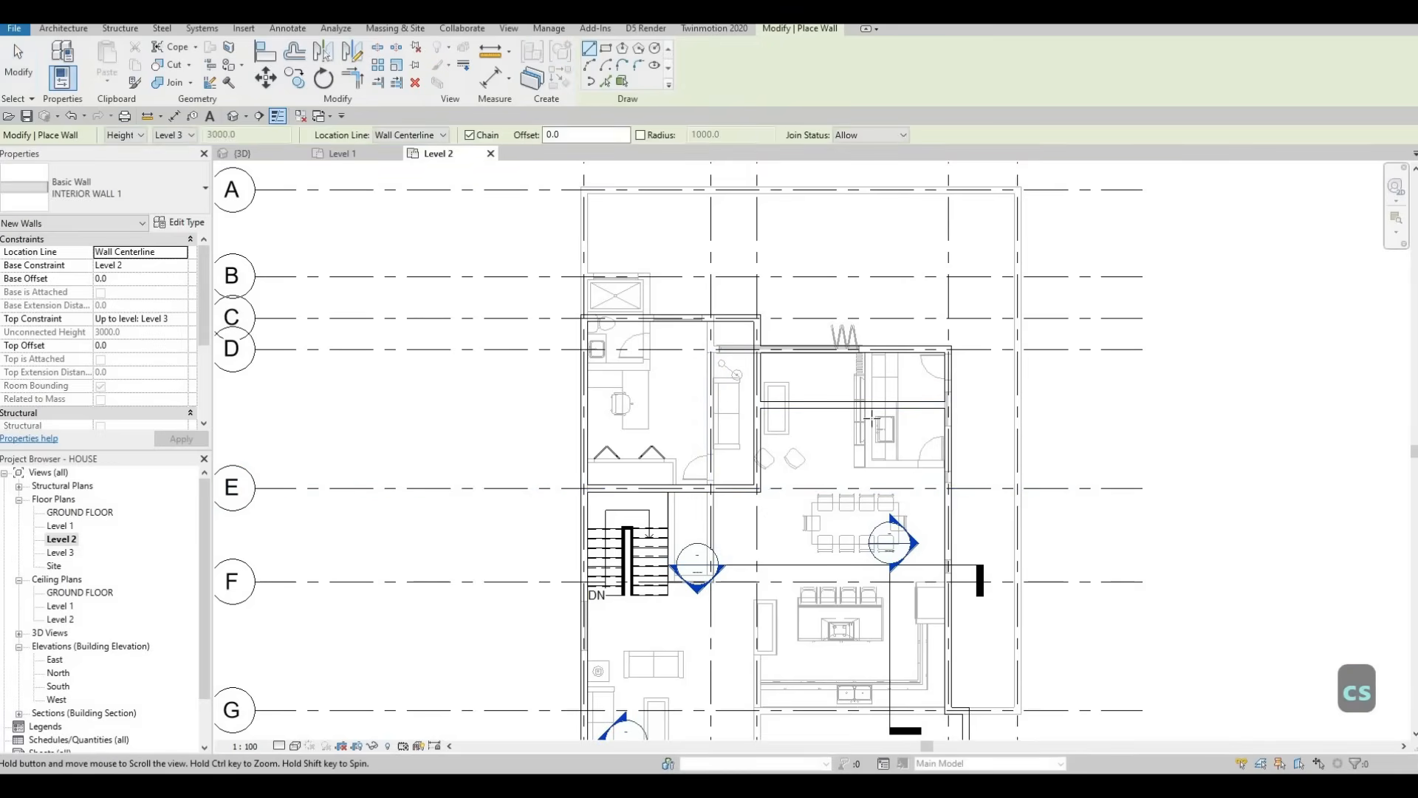
pyautogui.moveTo(871, 419); pyautogui.dragTo(893, 286, button='middle')
pyautogui.scroll(-1, 866, 382)
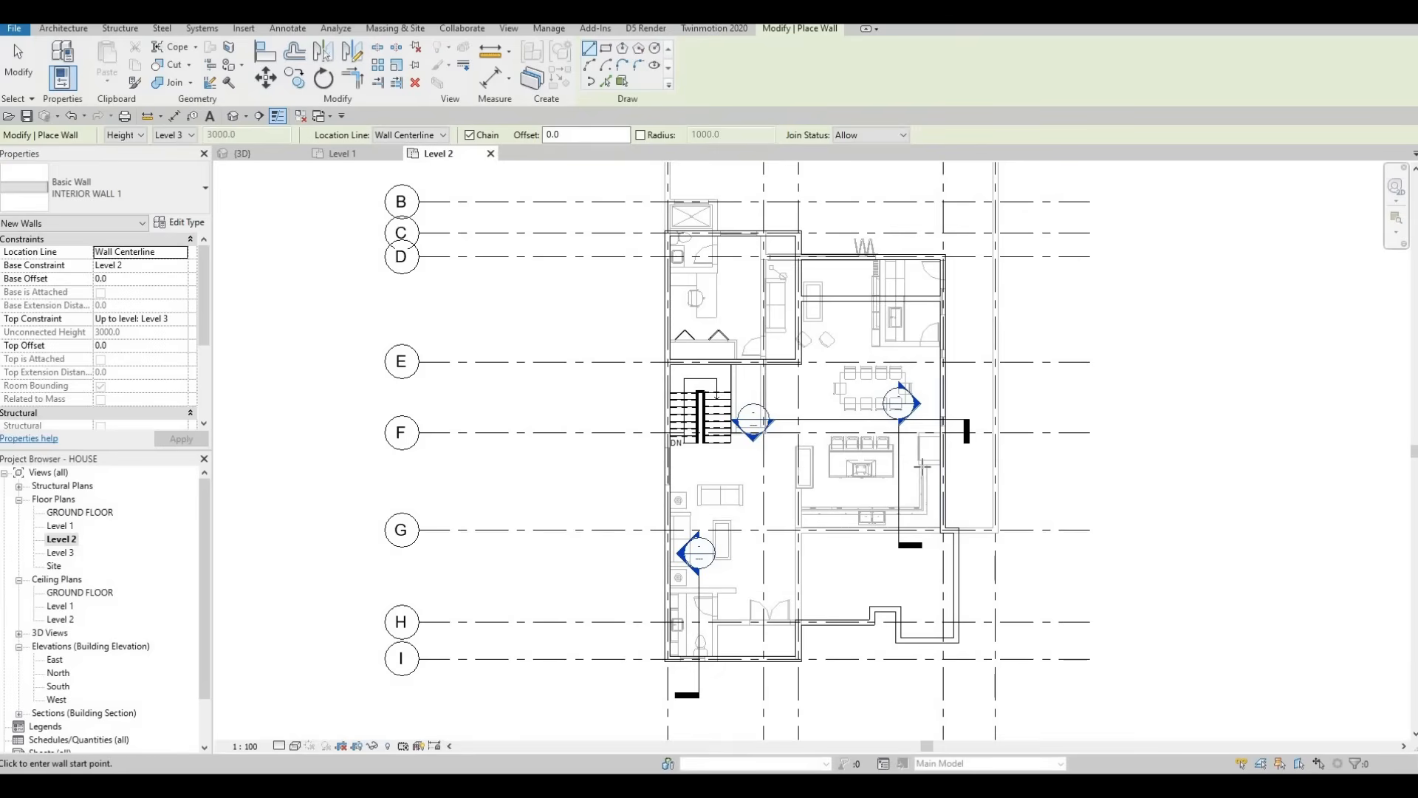
pyautogui.scroll(1, 945, 432)
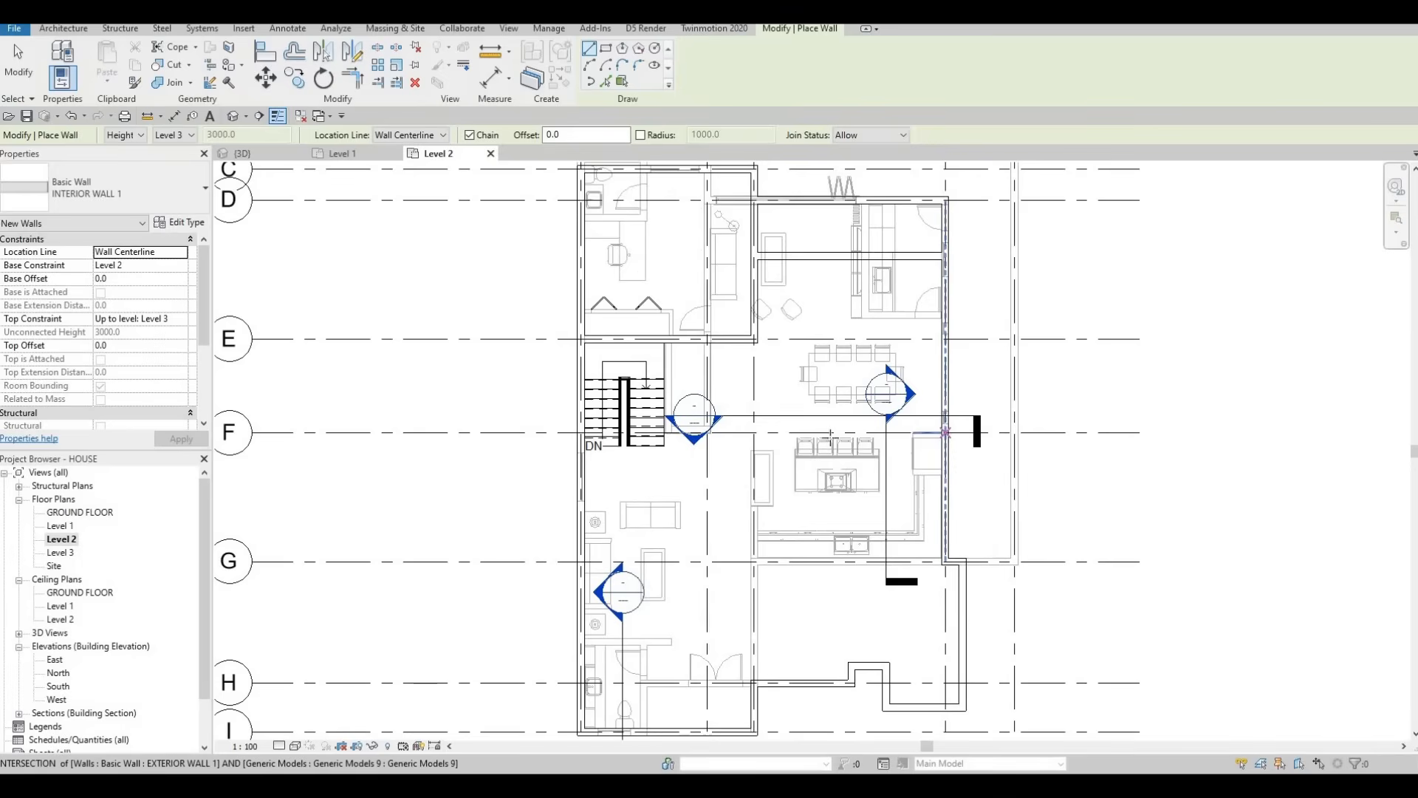
pyautogui.click(945, 432)
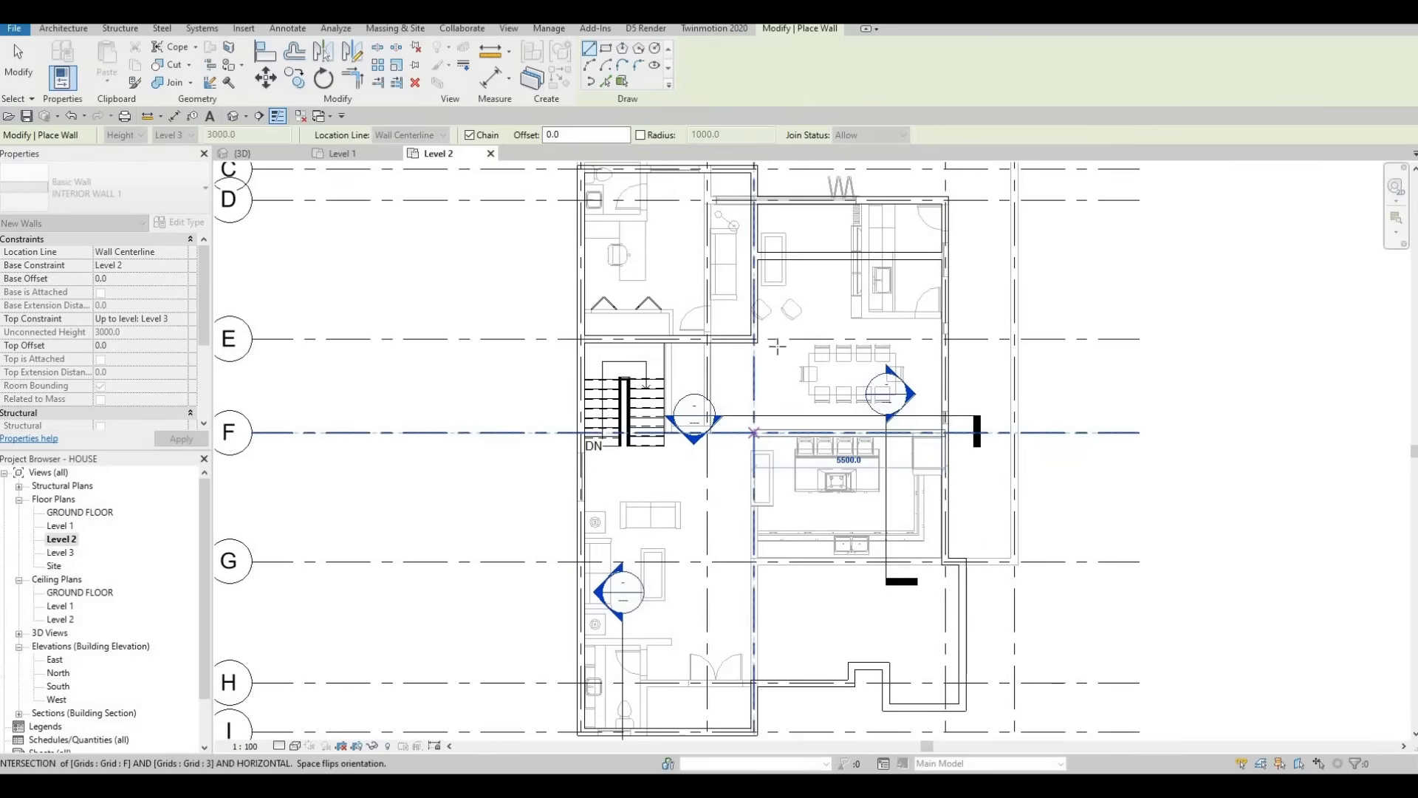
pyautogui.press('Escape')
pyautogui.press('Escape')
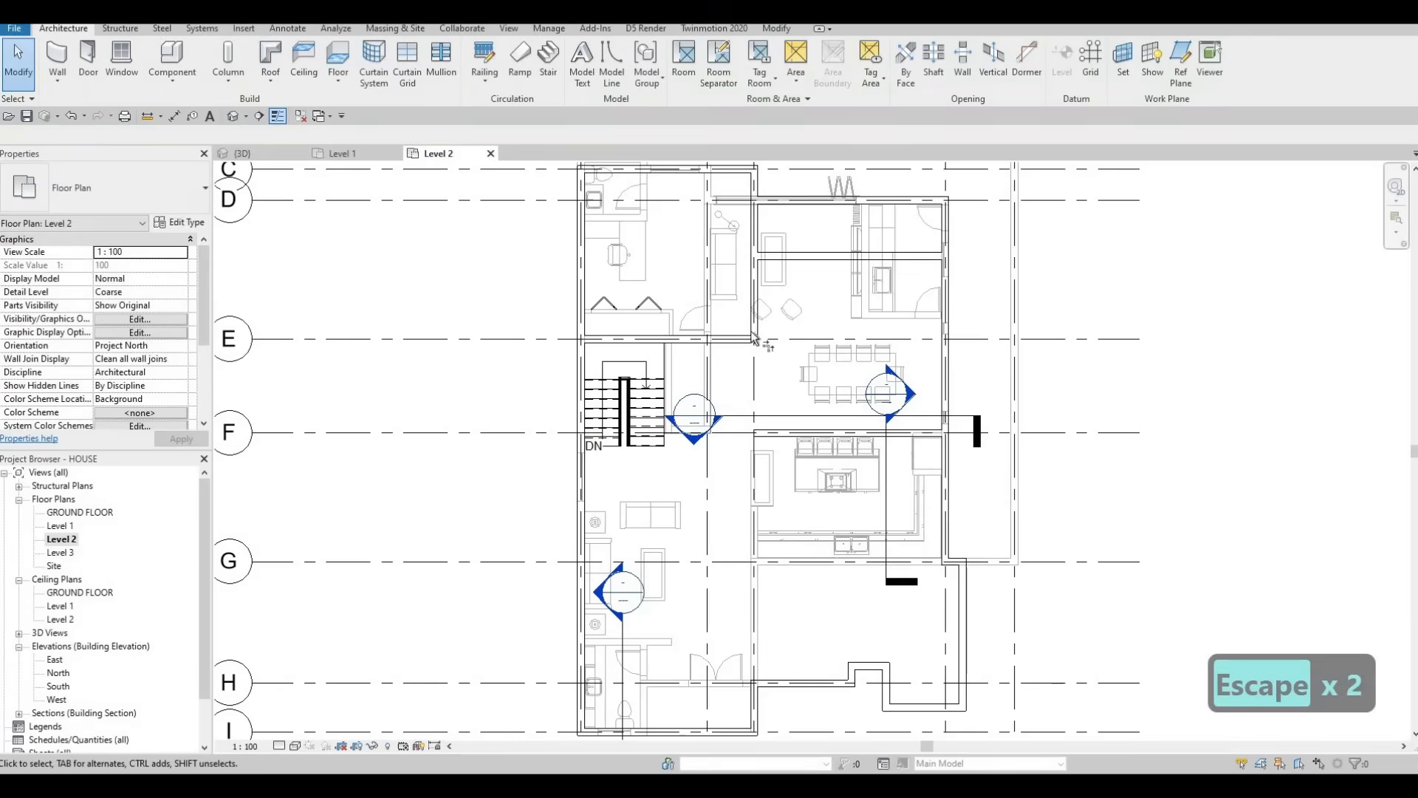
# Step: Extend the vertical interior wall down to the kitchen's top wall with Trim/Extend (TR)
pyautogui.press('t')
pyautogui.press('r')
pyautogui.click(755, 336)
pyautogui.click(769, 437)
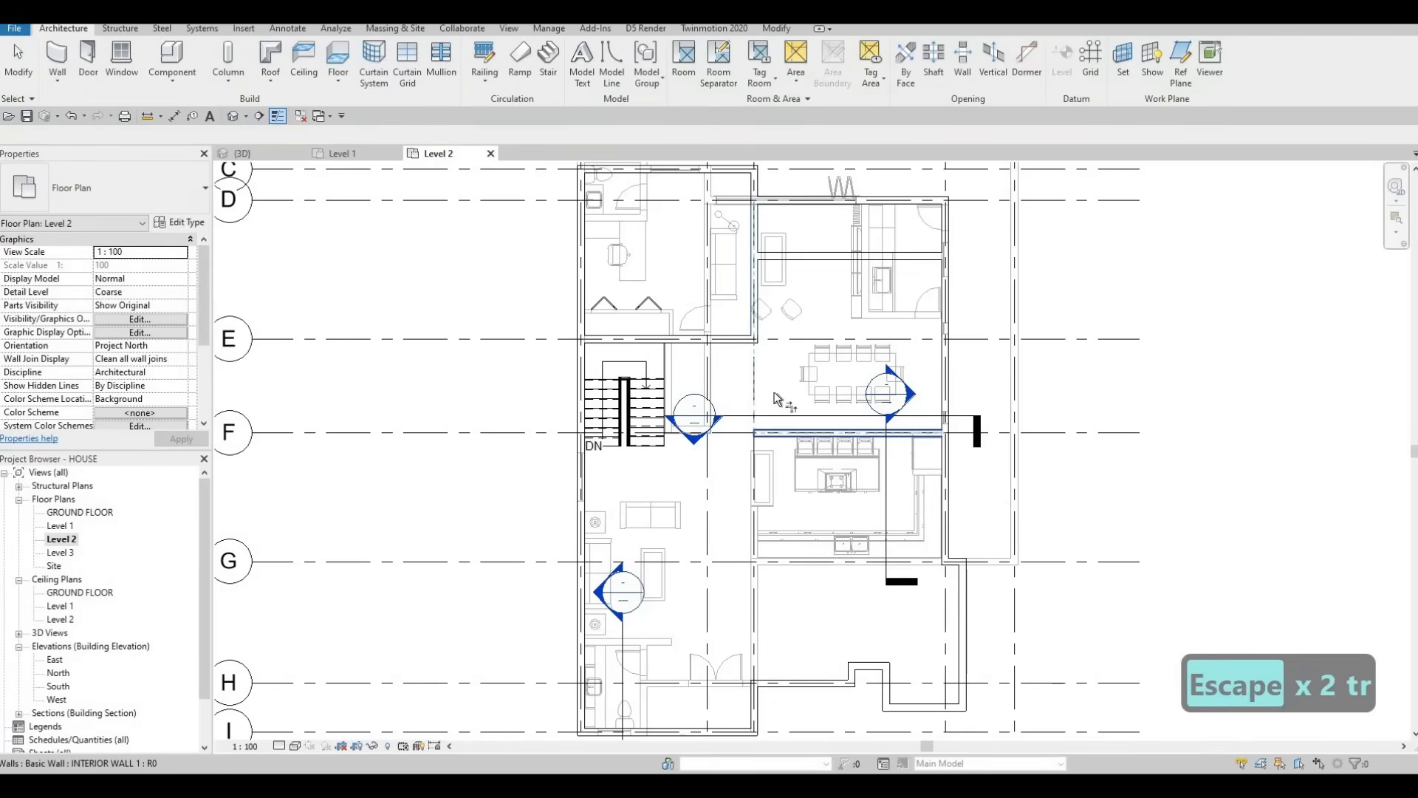
pyautogui.scroll(-1, 784, 373)
pyautogui.press('Escape')
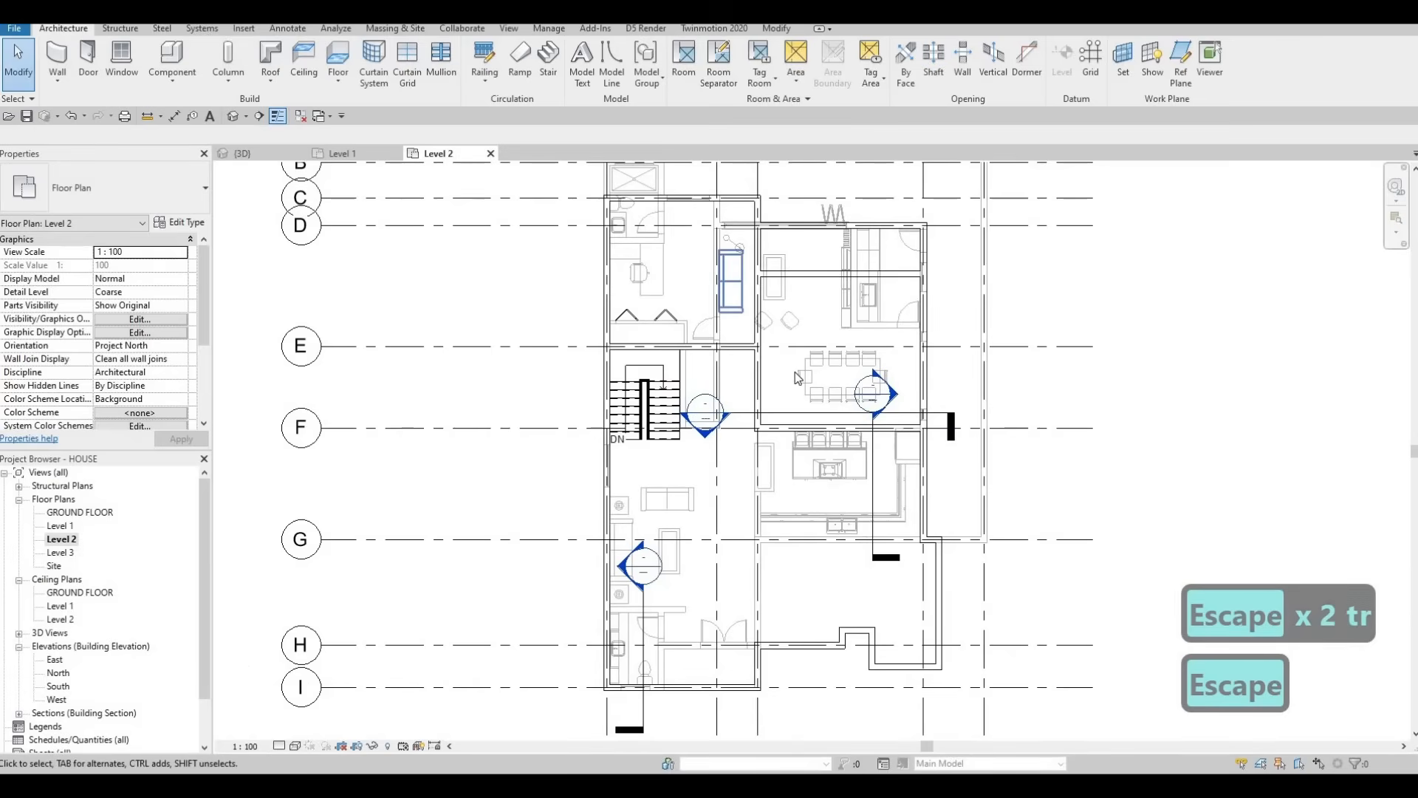
pyautogui.scroll(-2, 840, 356)
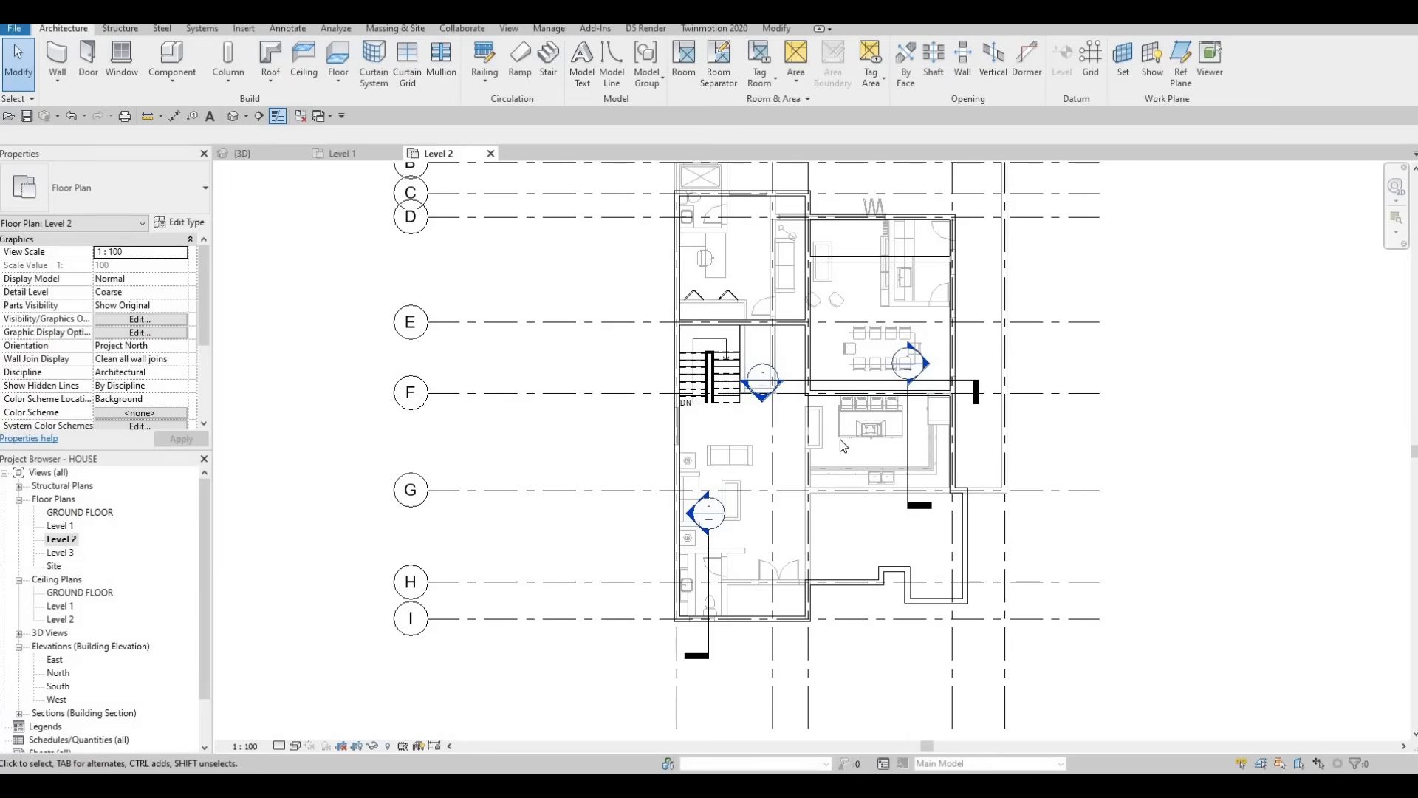
pyautogui.press('Escape')
pyautogui.press('Escape')
pyautogui.press('Escape')
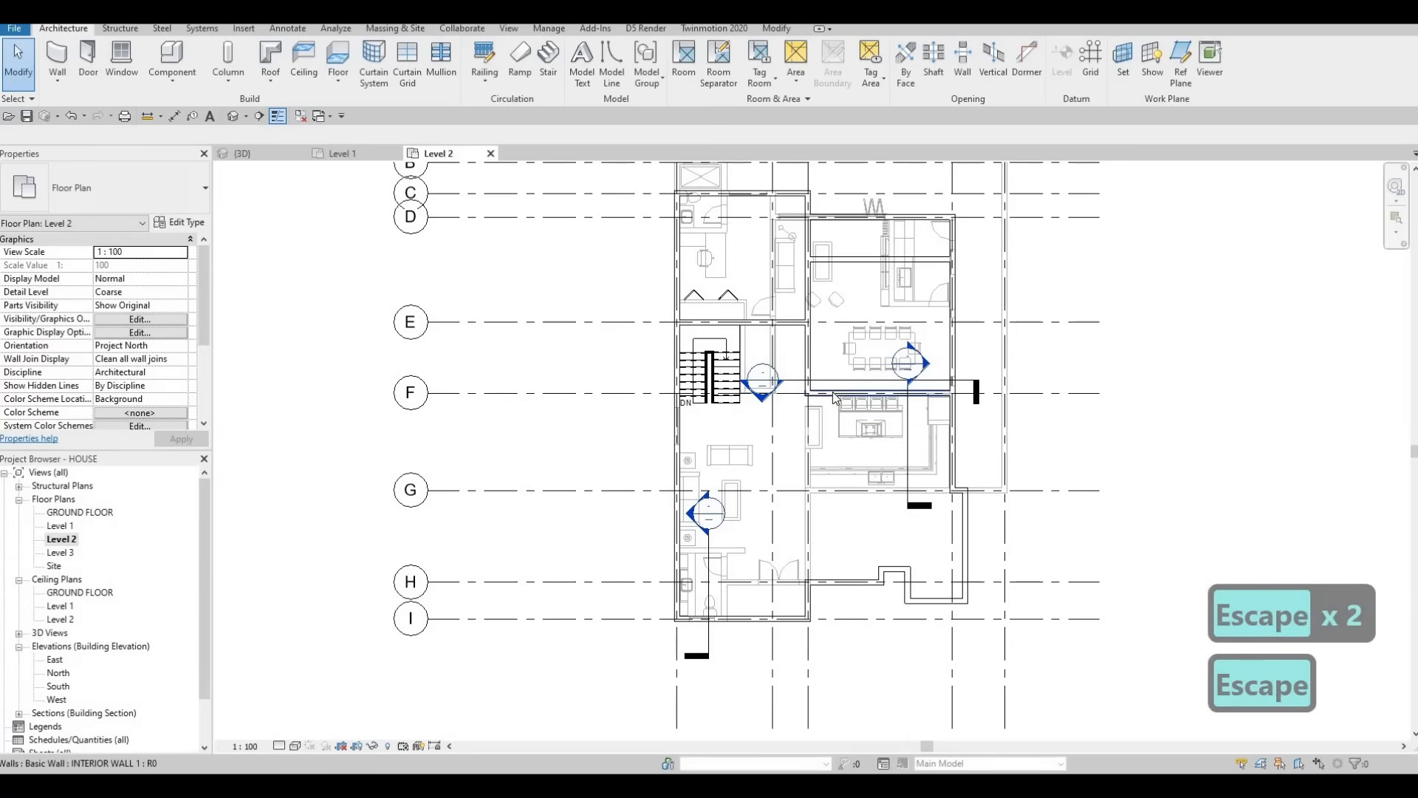
# Step: Draw an INTERIOR WALL 1 wall along grid G from the right exterior wall to the far wall
pyautogui.click(832, 392)
pyautogui.press('c')
pyautogui.press('s')
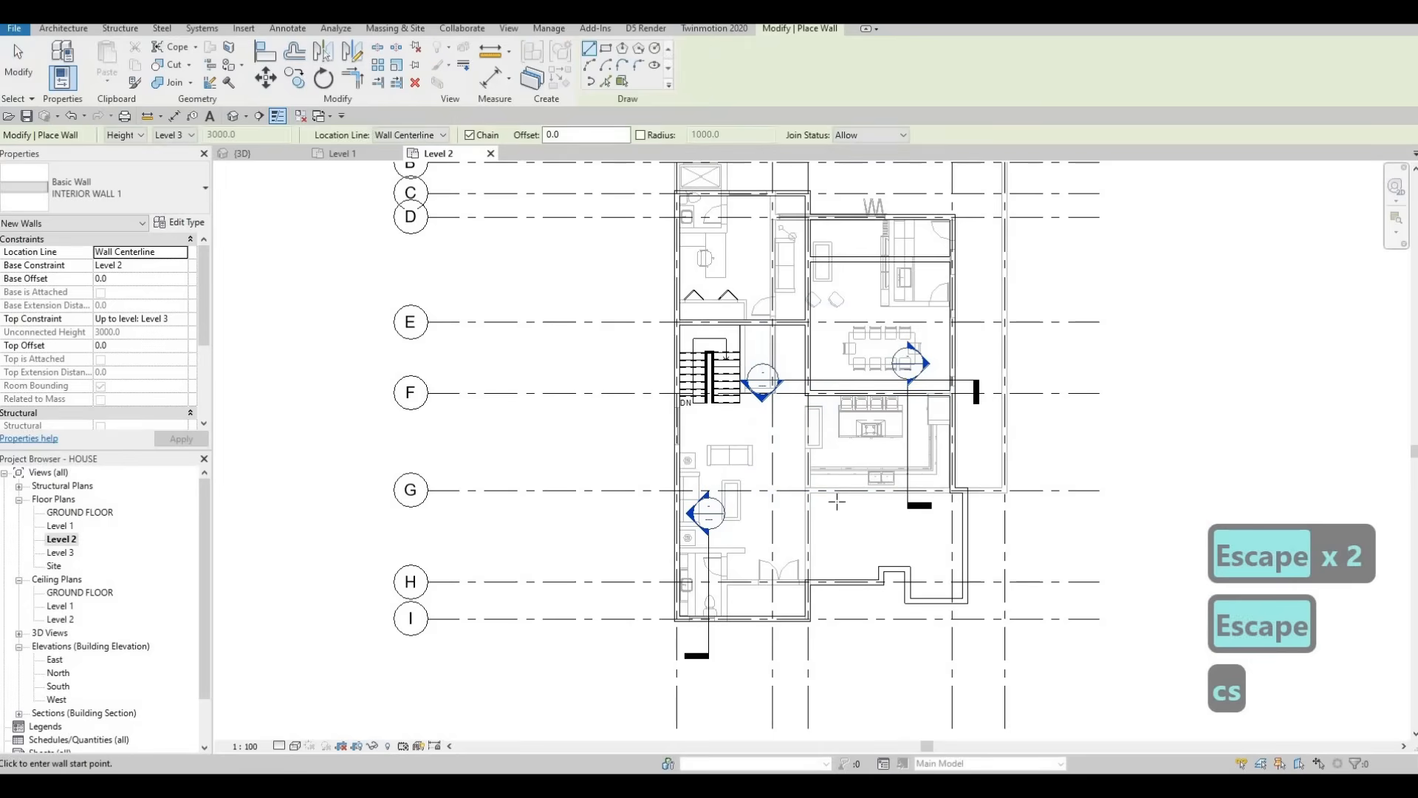
pyautogui.scroll(5, 952, 501)
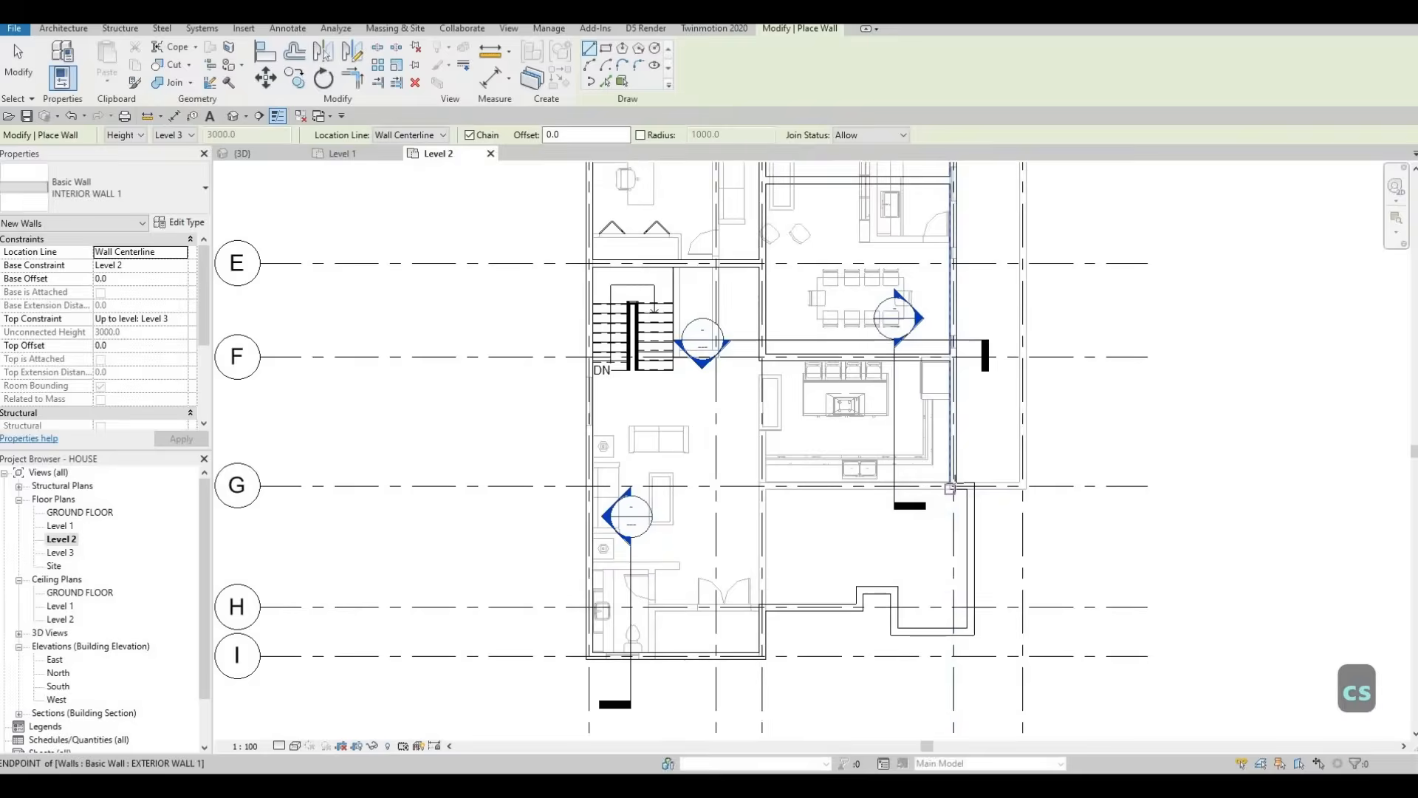
pyautogui.click(957, 480)
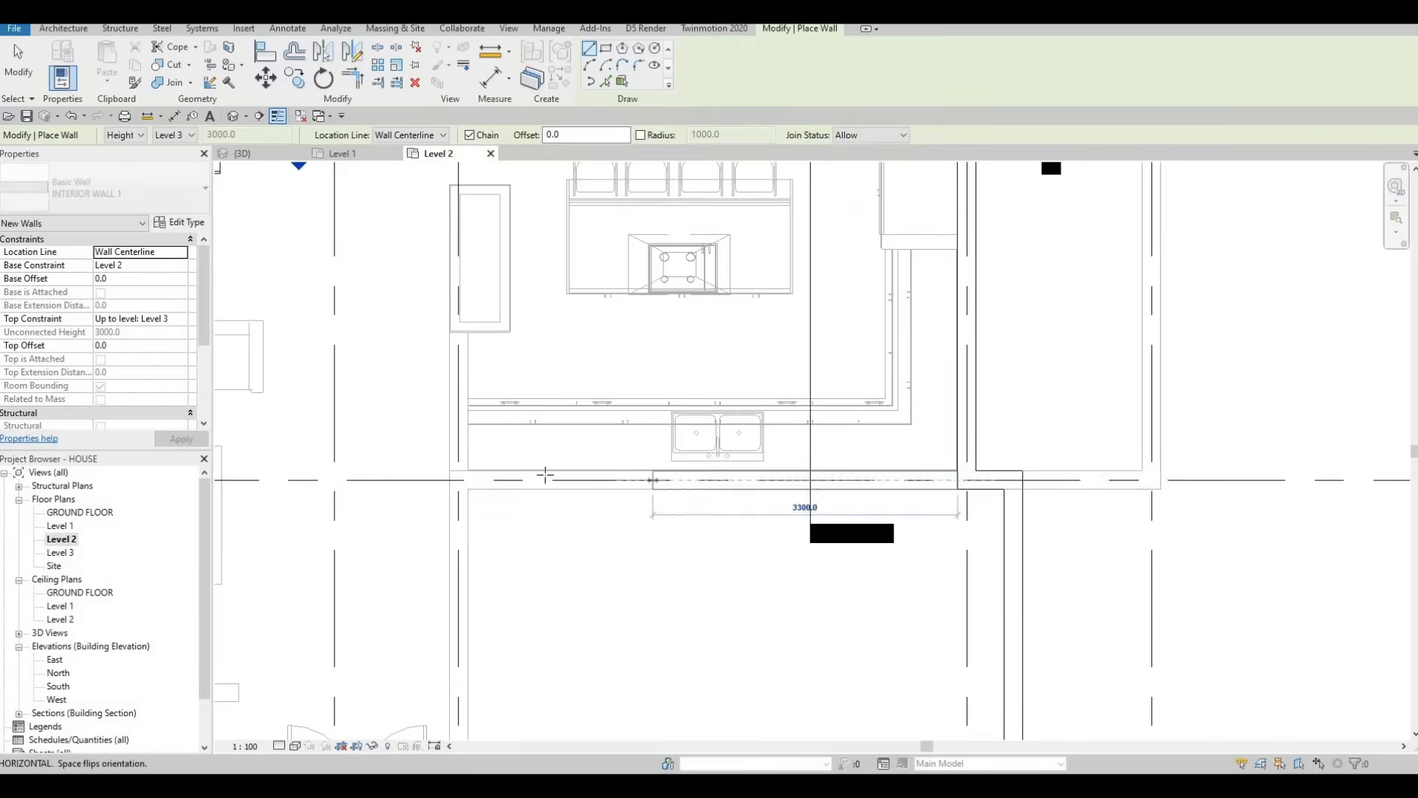
pyautogui.scroll(-3, 635, 480)
pyautogui.moveTo(544, 482); pyautogui.dragTo(623, 481, button='middle')
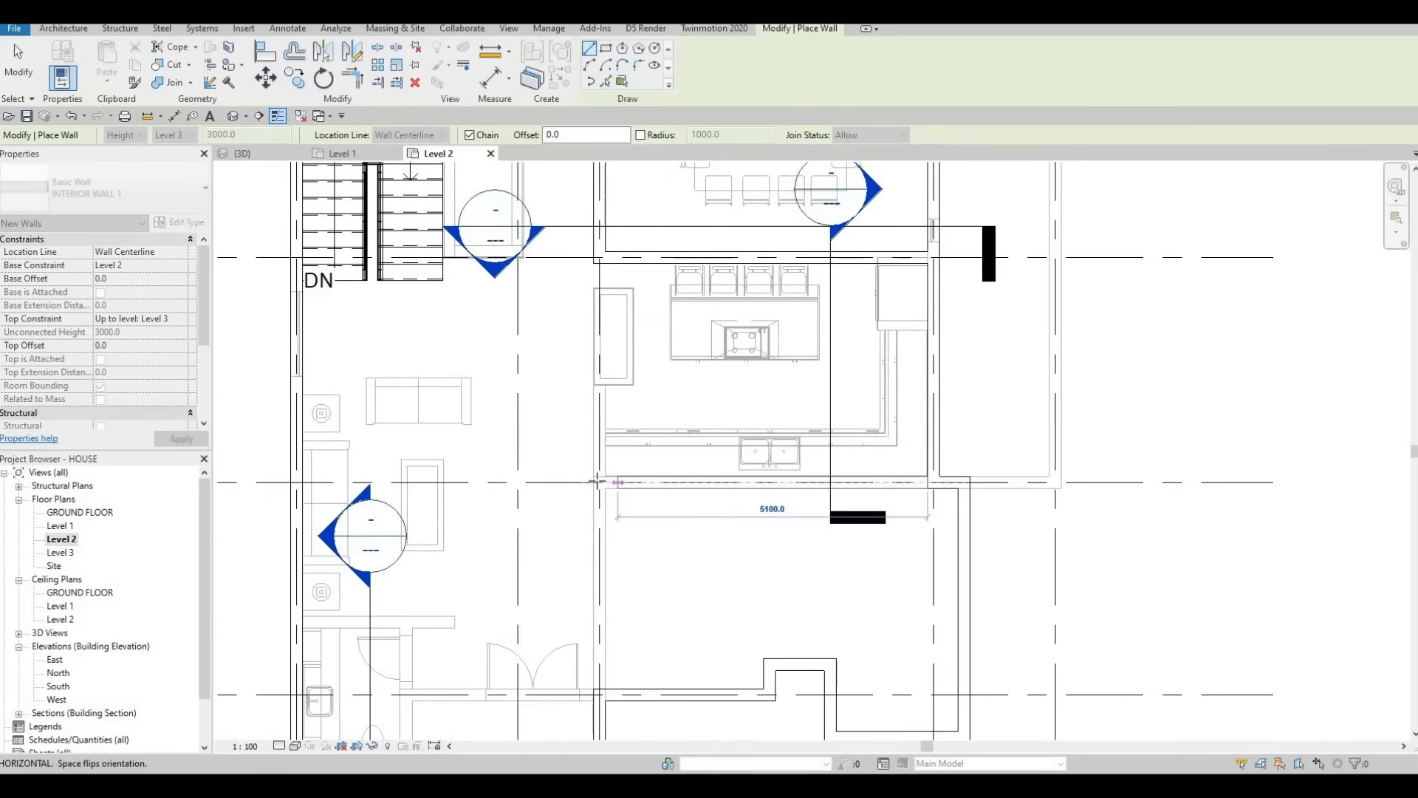
pyautogui.click(603, 583)
pyautogui.moveTo(598, 662); pyautogui.dragTo(625, 479, button='middle')
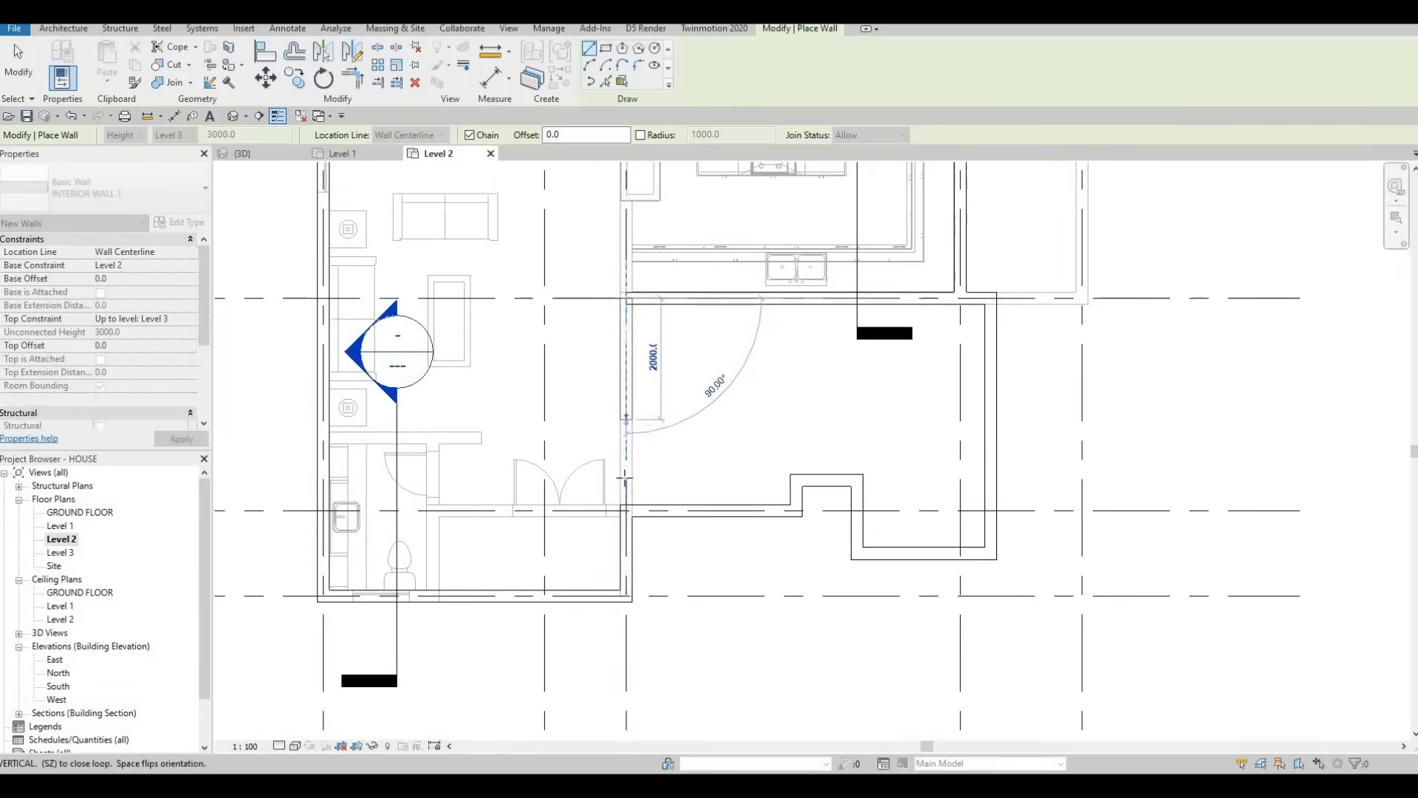
pyautogui.press('F1')
pyautogui.press('F1')
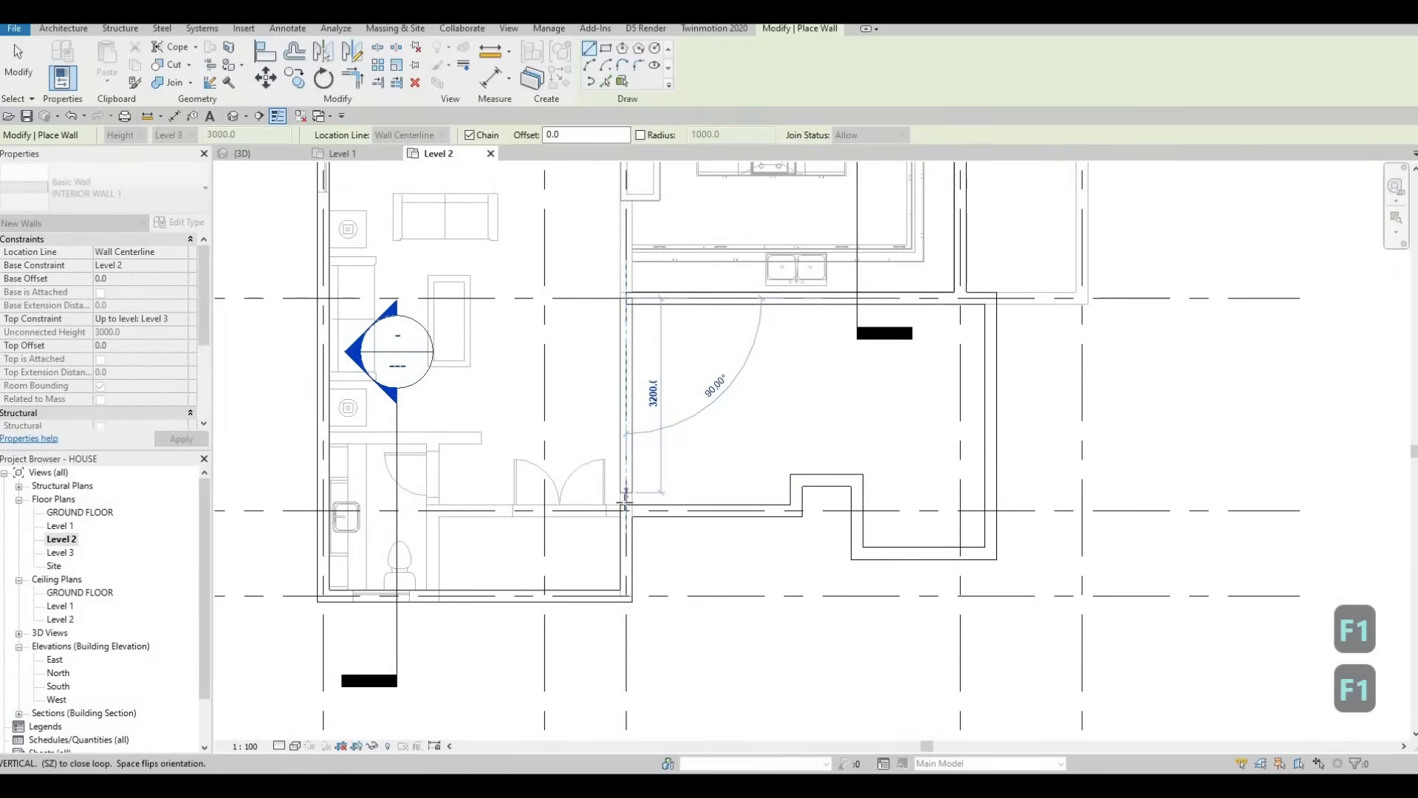
pyautogui.press('Escape')
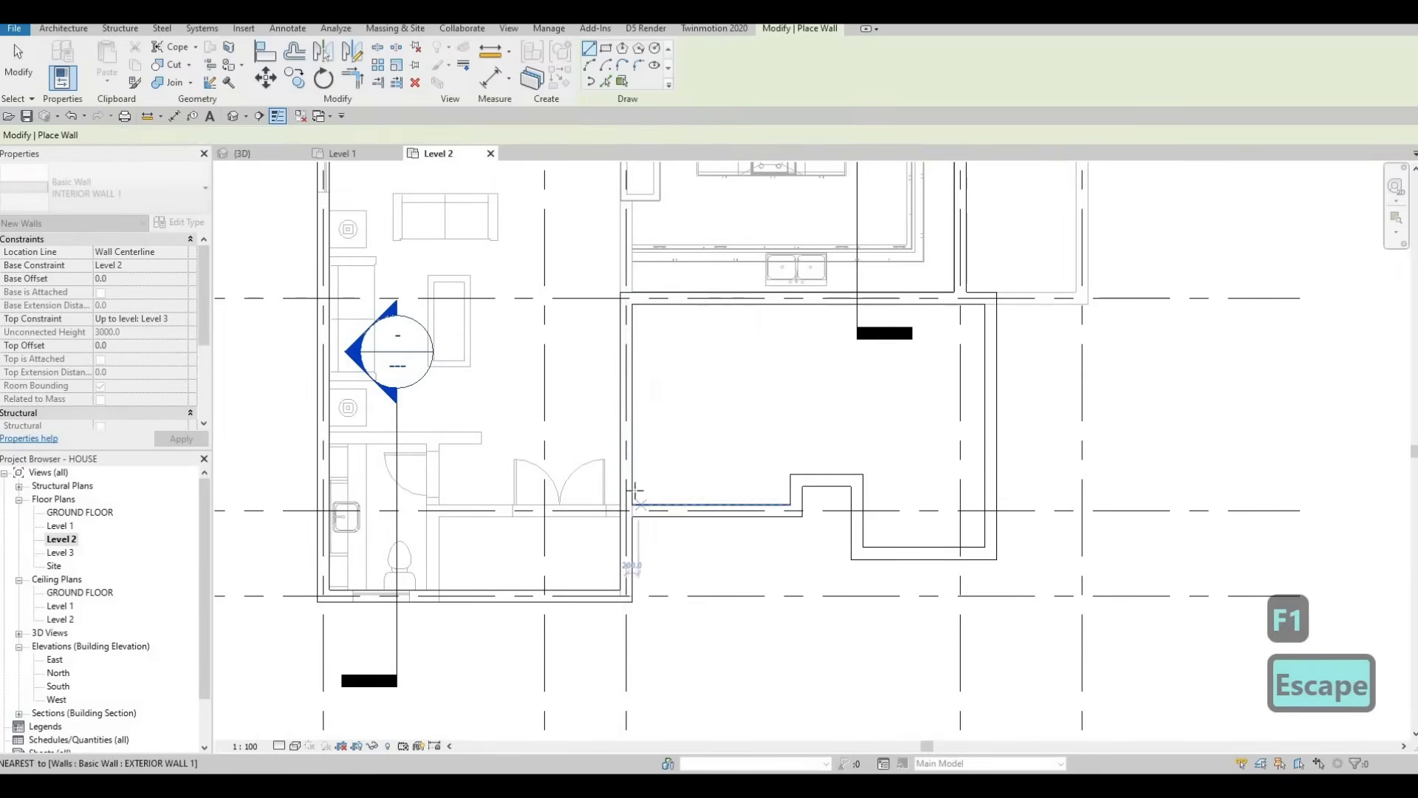
pyautogui.scroll(-3, 646, 488)
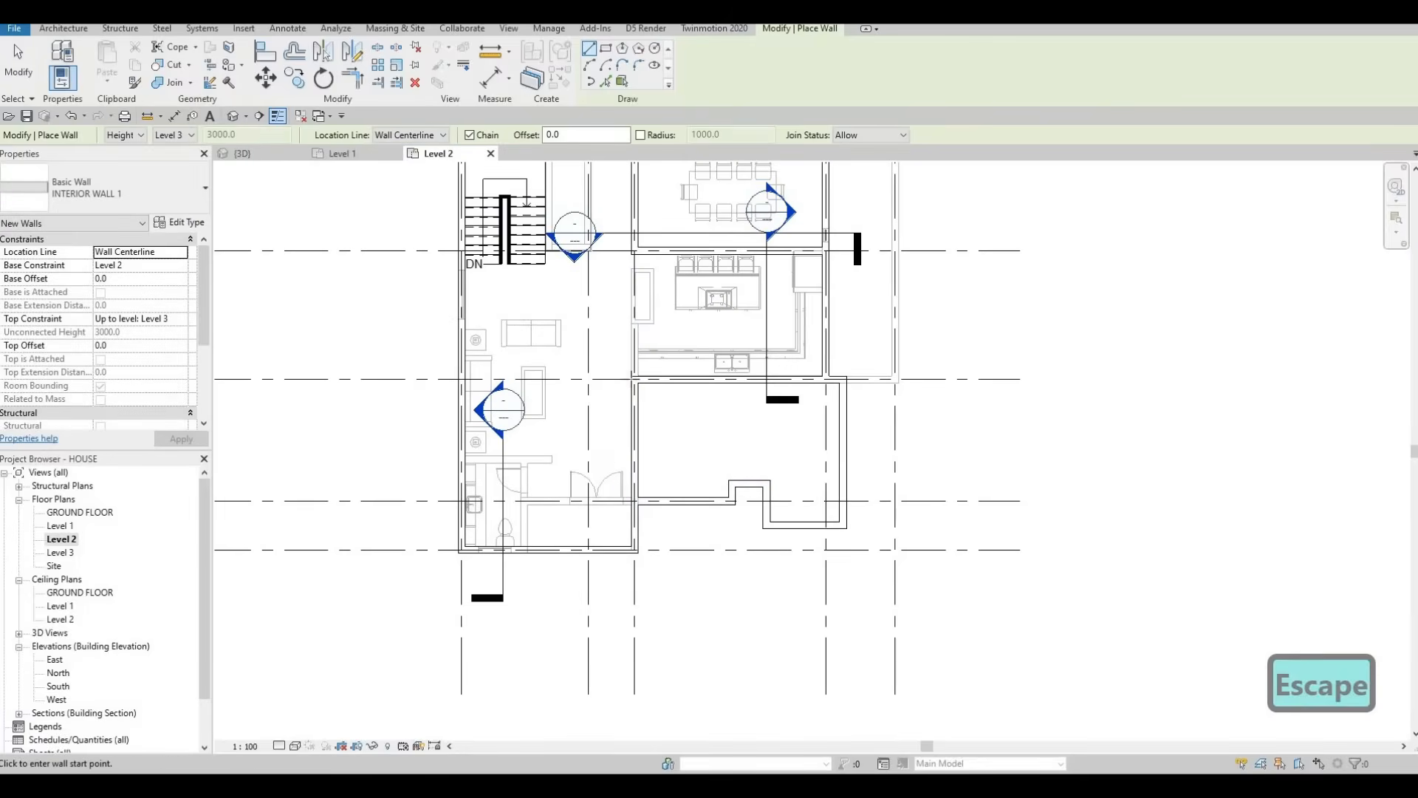
# Step: Add an interior wall from the previous wall's end to the left exterior wall, then exit wall drawing
pyautogui.click(634, 381)
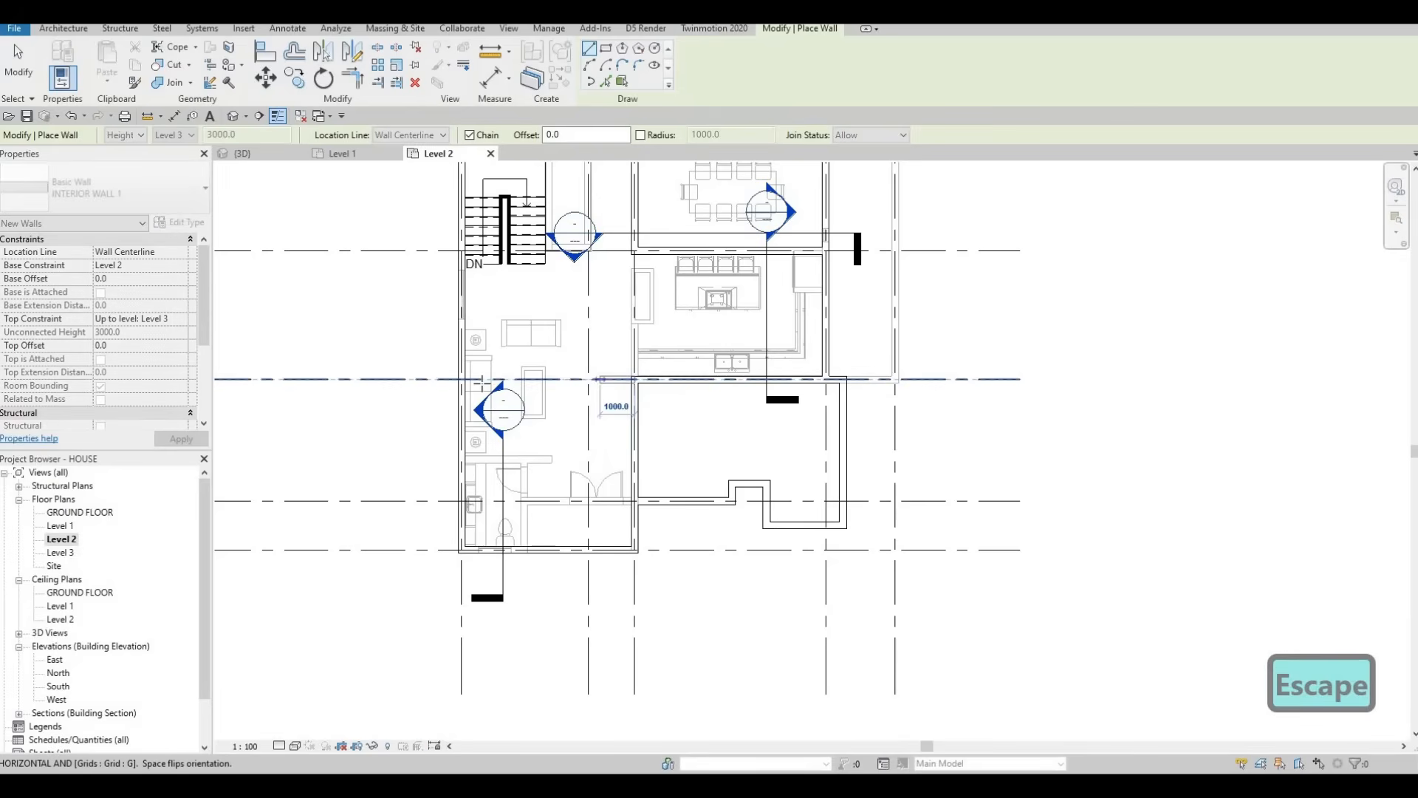
pyautogui.click(462, 381)
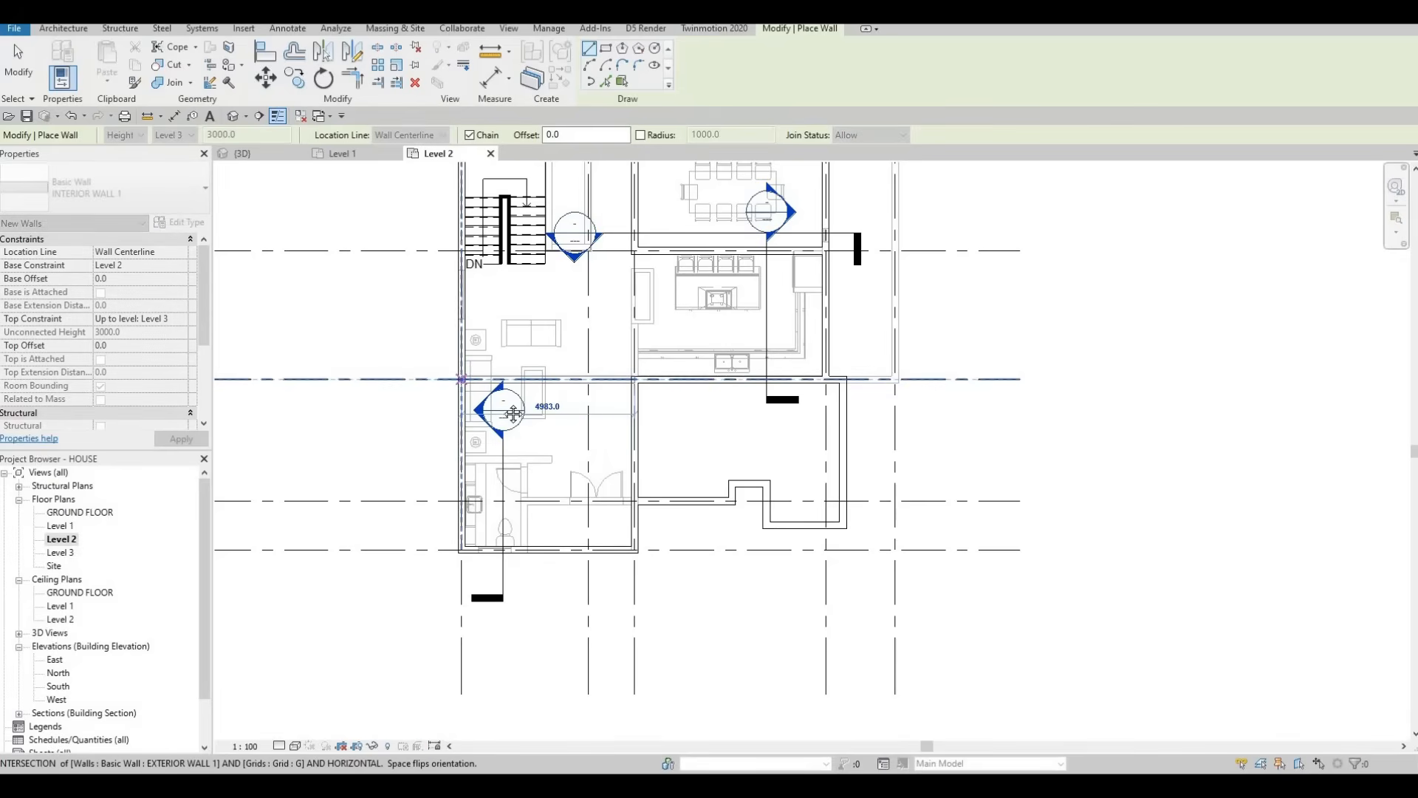
pyautogui.press('Escape')
pyautogui.moveTo(574, 400); pyautogui.dragTo(880, 396, button='middle')
pyautogui.press('Escape')
pyautogui.press('Escape')
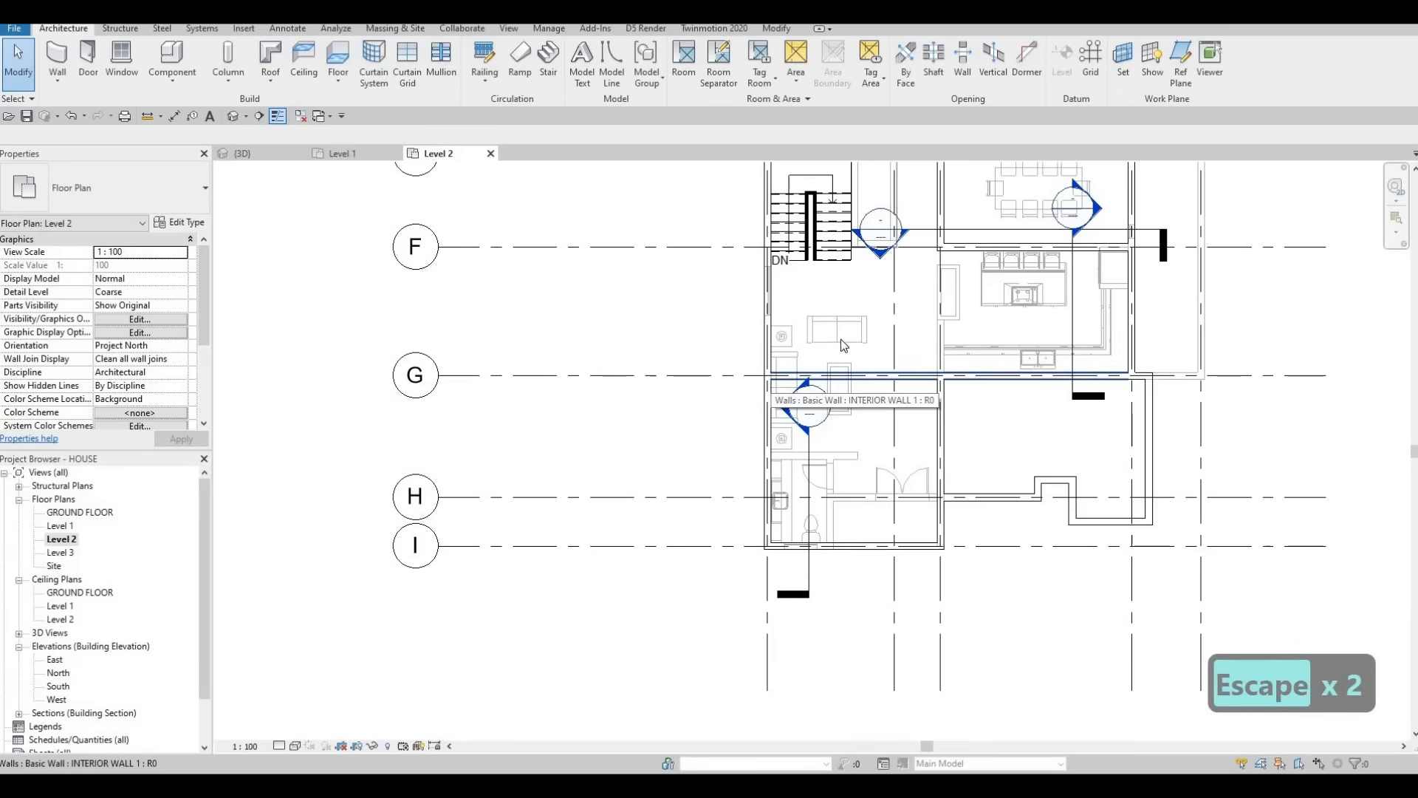
# Step: Draw a vertical interior wall beside the stairs, ending in a short horizontal segment
pyautogui.moveTo(823, 220); pyautogui.dragTo(795, 331, button='middle')
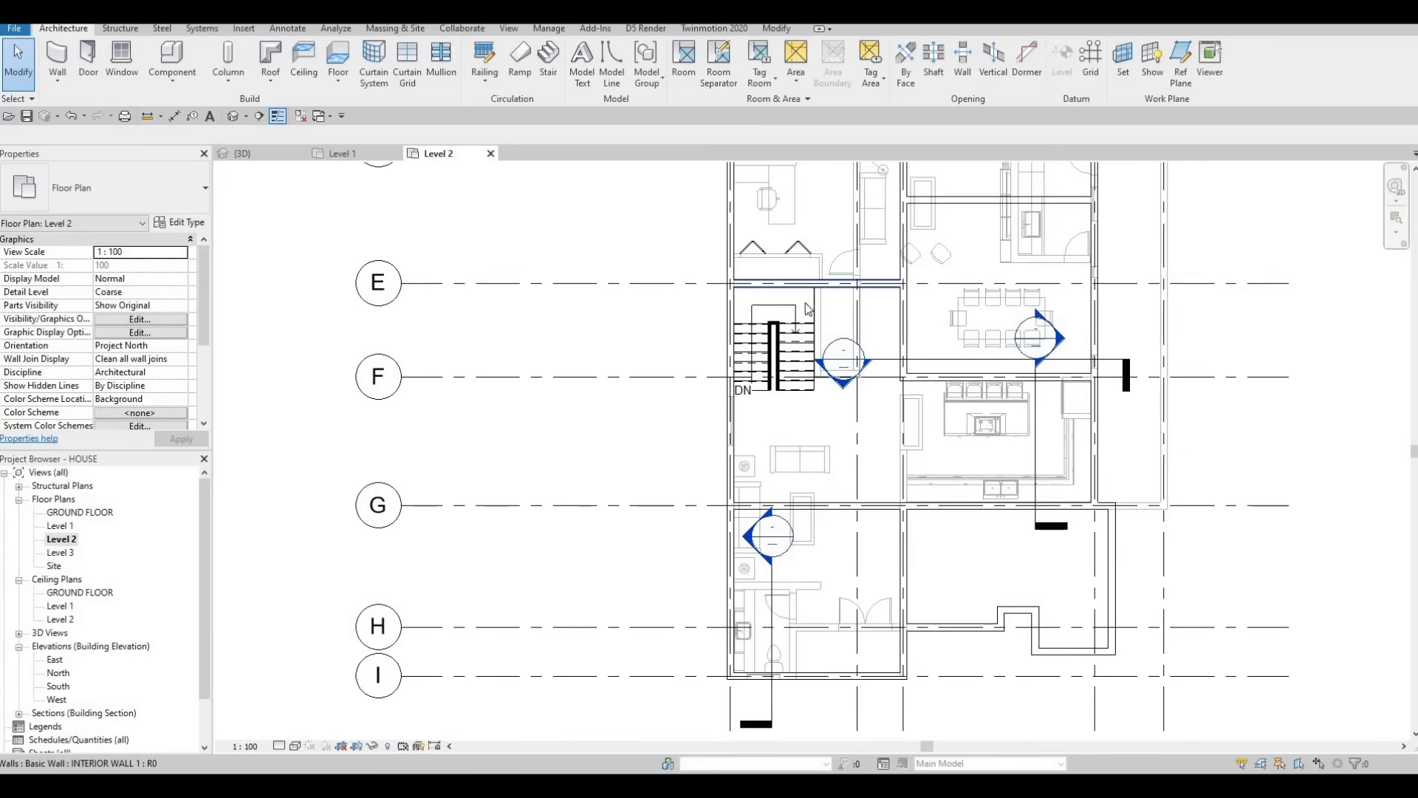
pyautogui.press('Escape')
pyautogui.press('Escape')
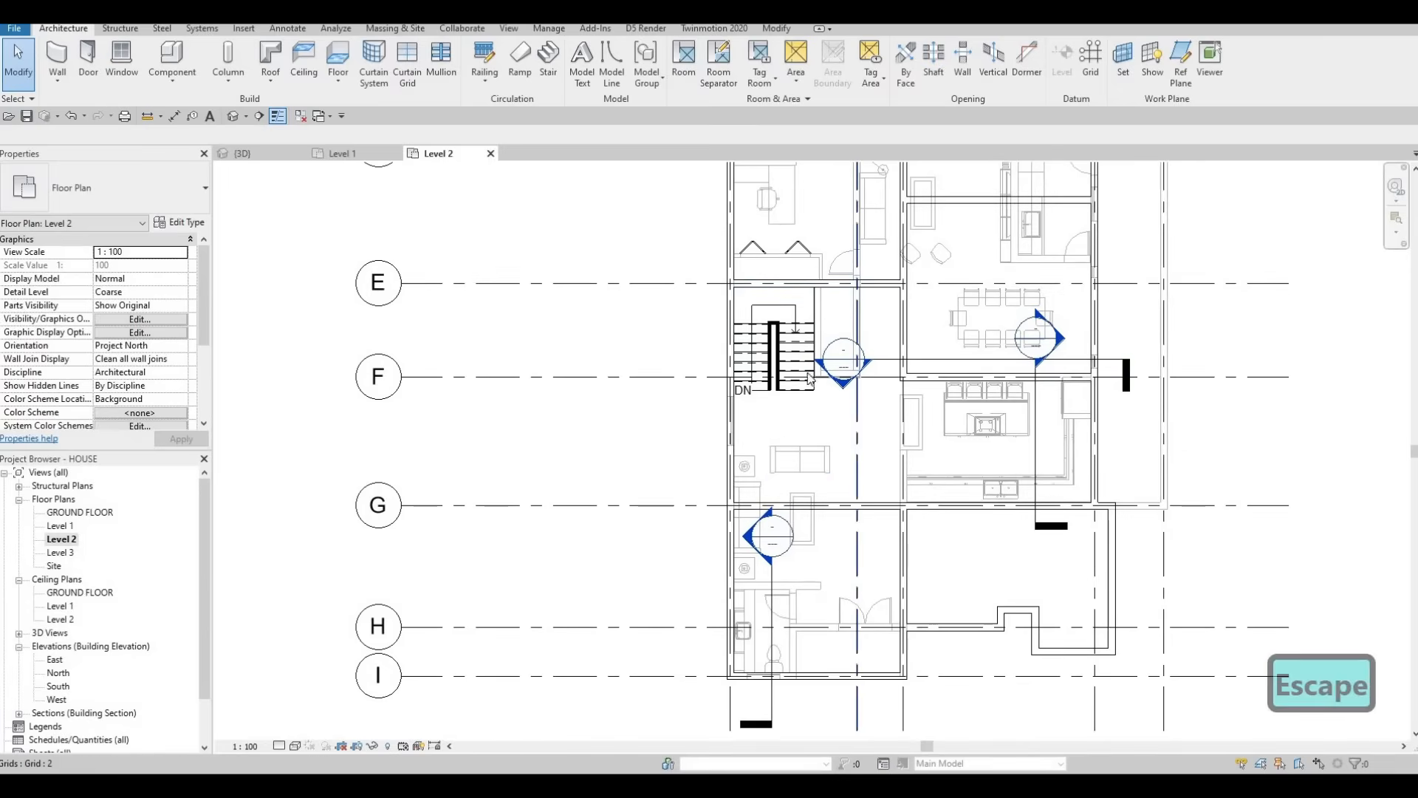
pyautogui.scroll(1, 857, 333)
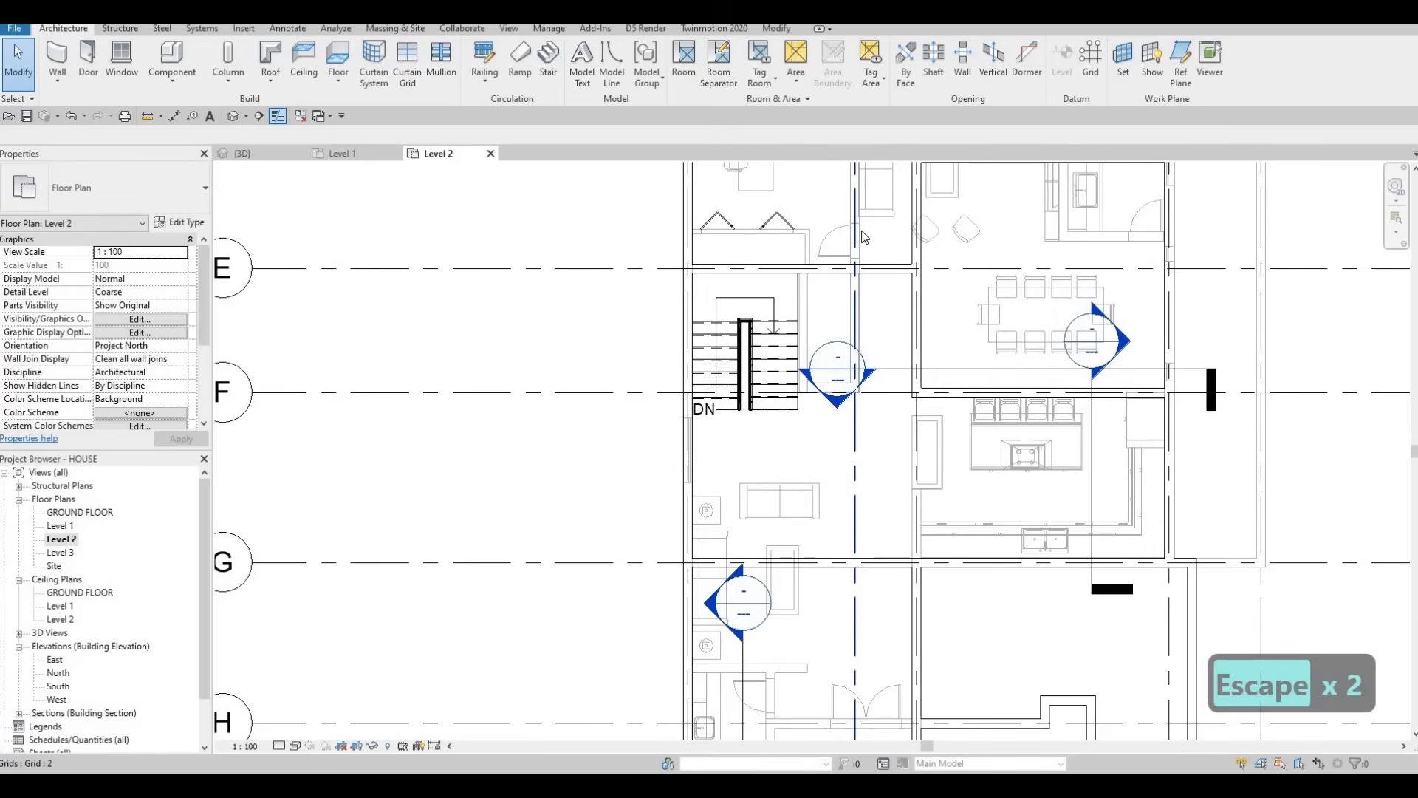
pyautogui.press('Escape')
pyautogui.press('Escape')
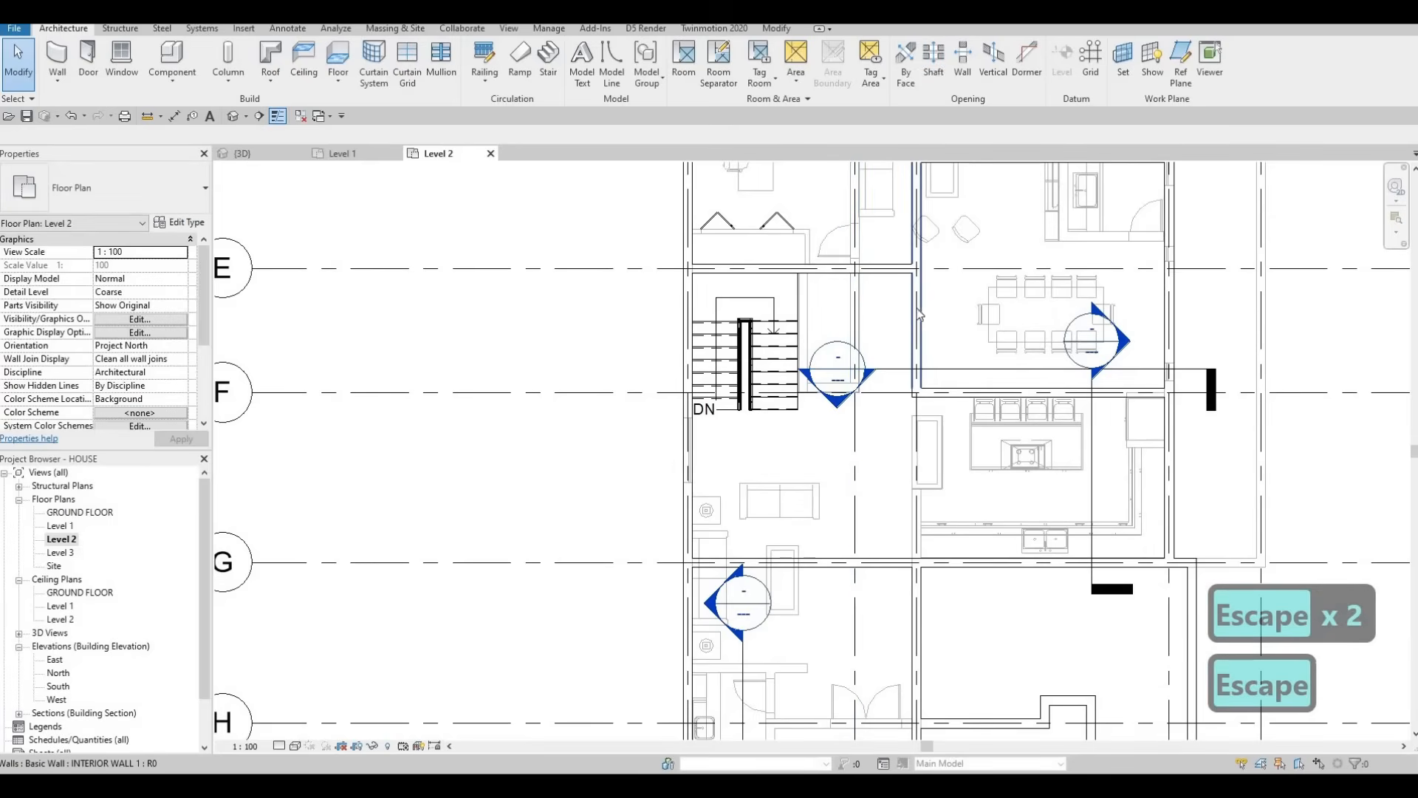
pyautogui.click(916, 308)
pyautogui.press('c')
pyautogui.press('s')
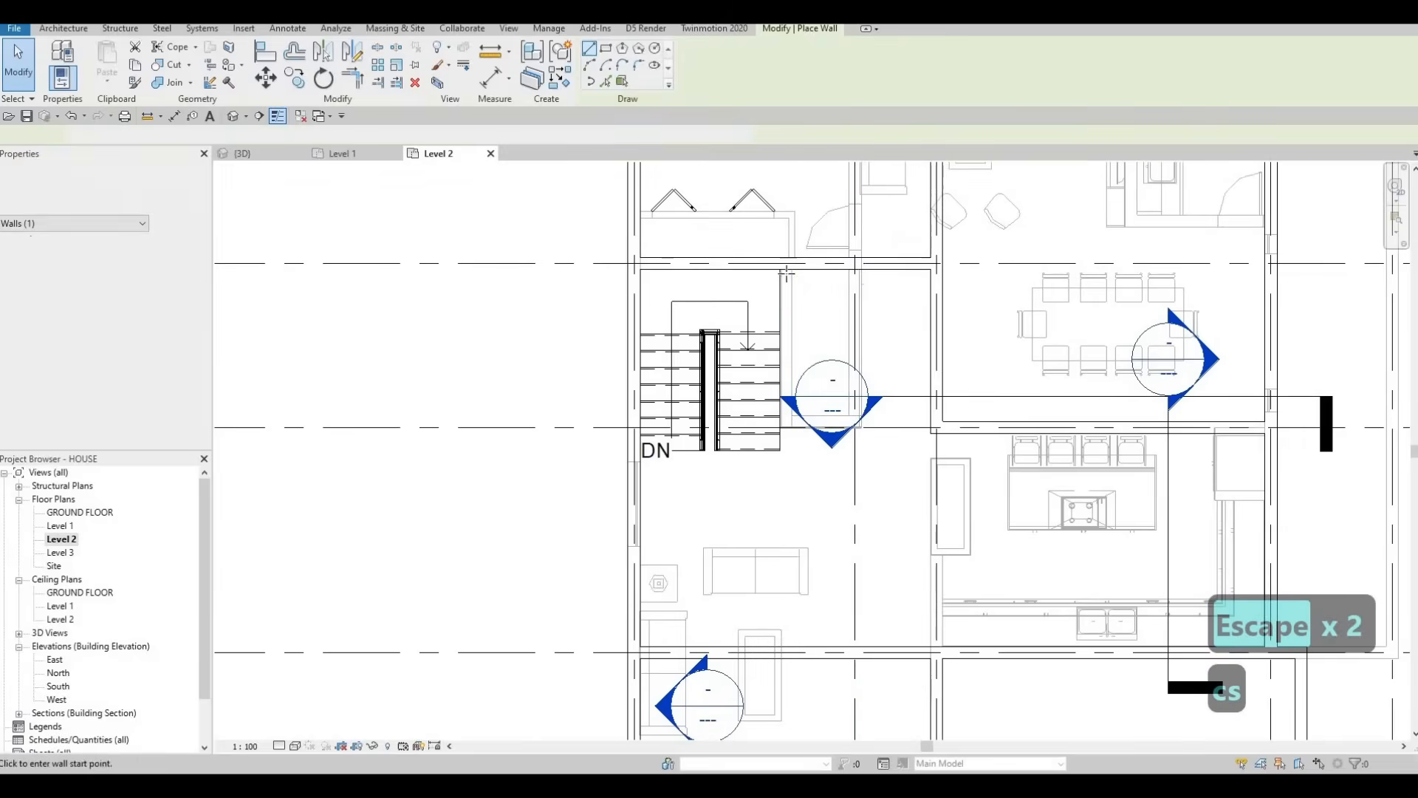
pyautogui.scroll(3, 789, 289)
pyautogui.click(787, 264)
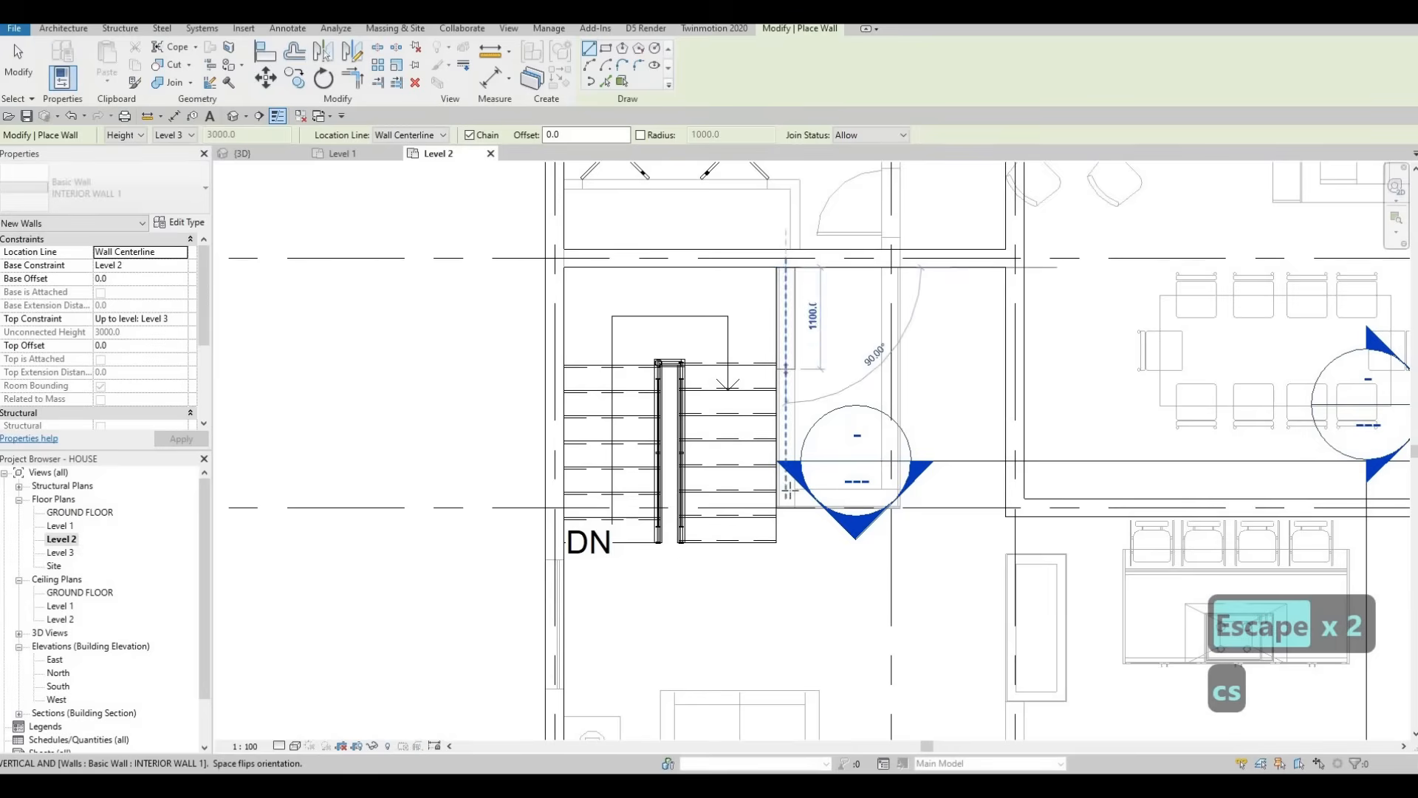
pyautogui.click(786, 499)
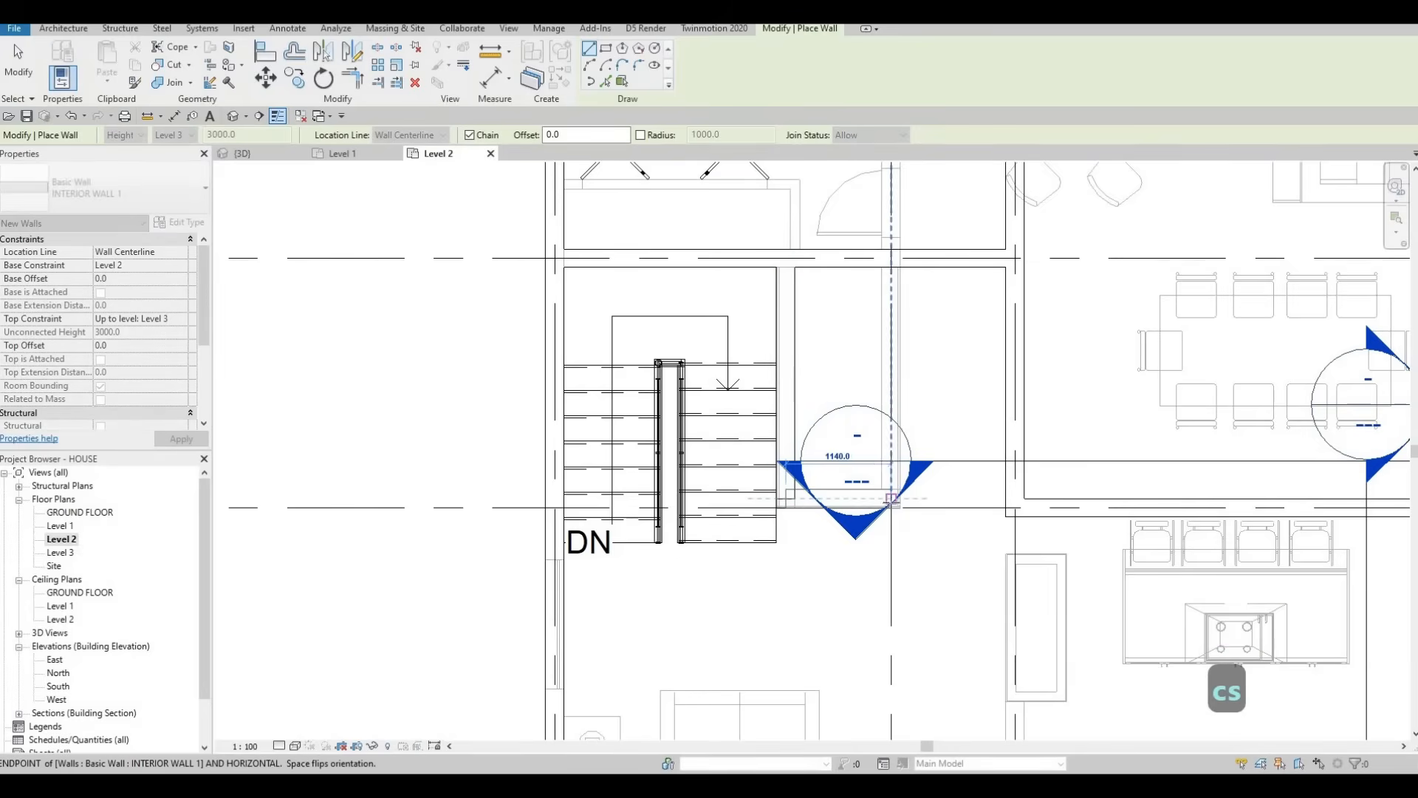
pyautogui.click(892, 506)
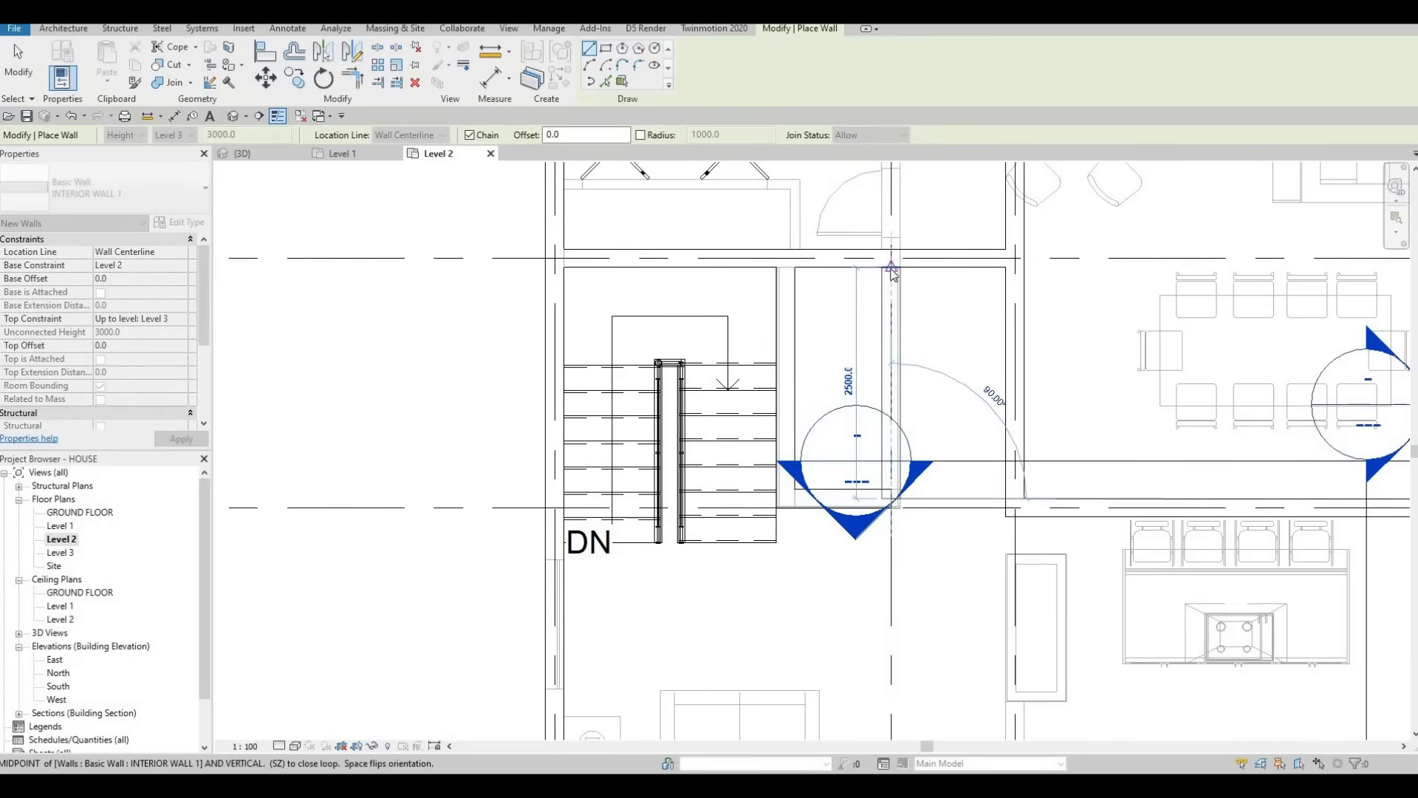
pyautogui.press('Escape')
# Step: Add another interior wall along grid 2, from the lower wall up toward the stair
pyautogui.scroll(-2, 858, 299)
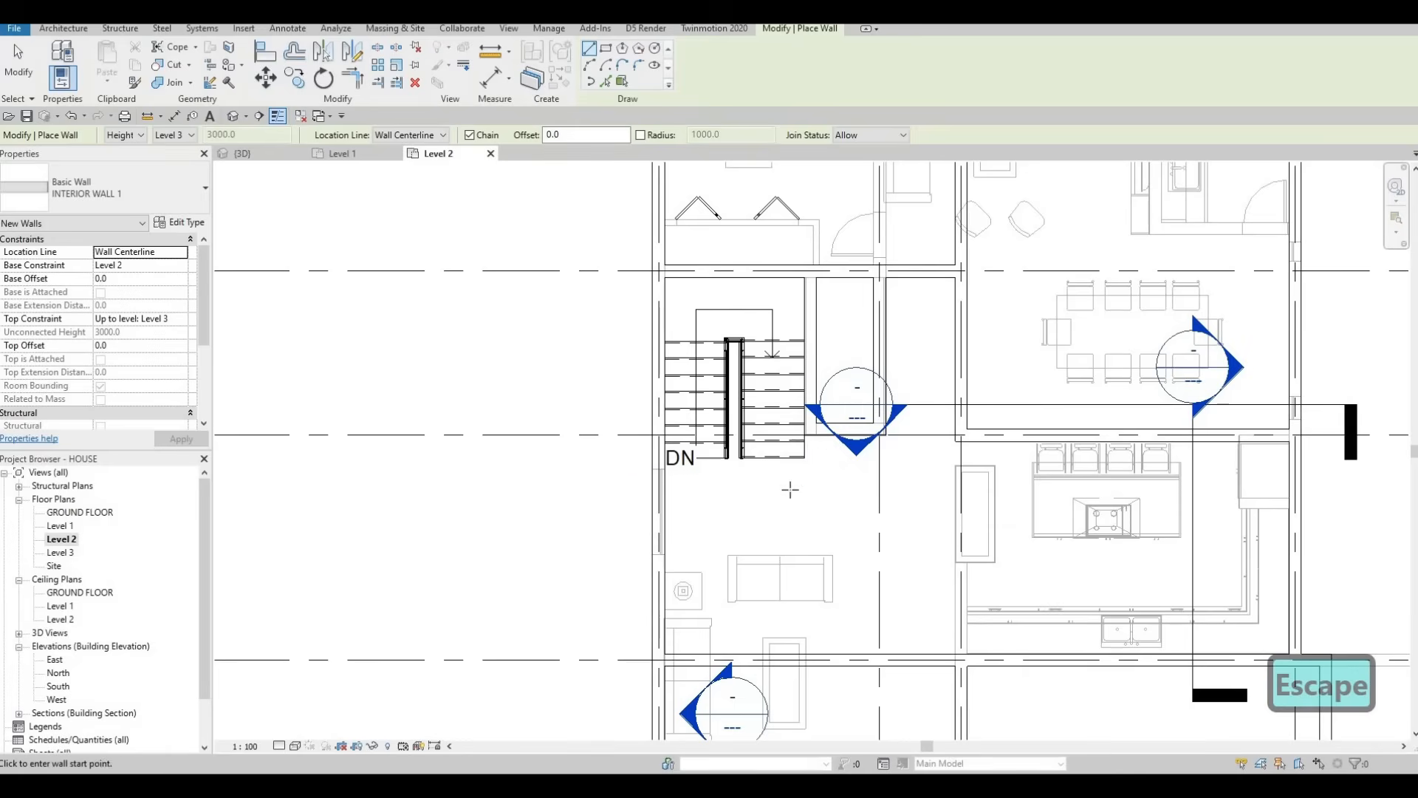
pyautogui.scroll(1, 789, 488)
pyautogui.scroll(-1, 820, 499)
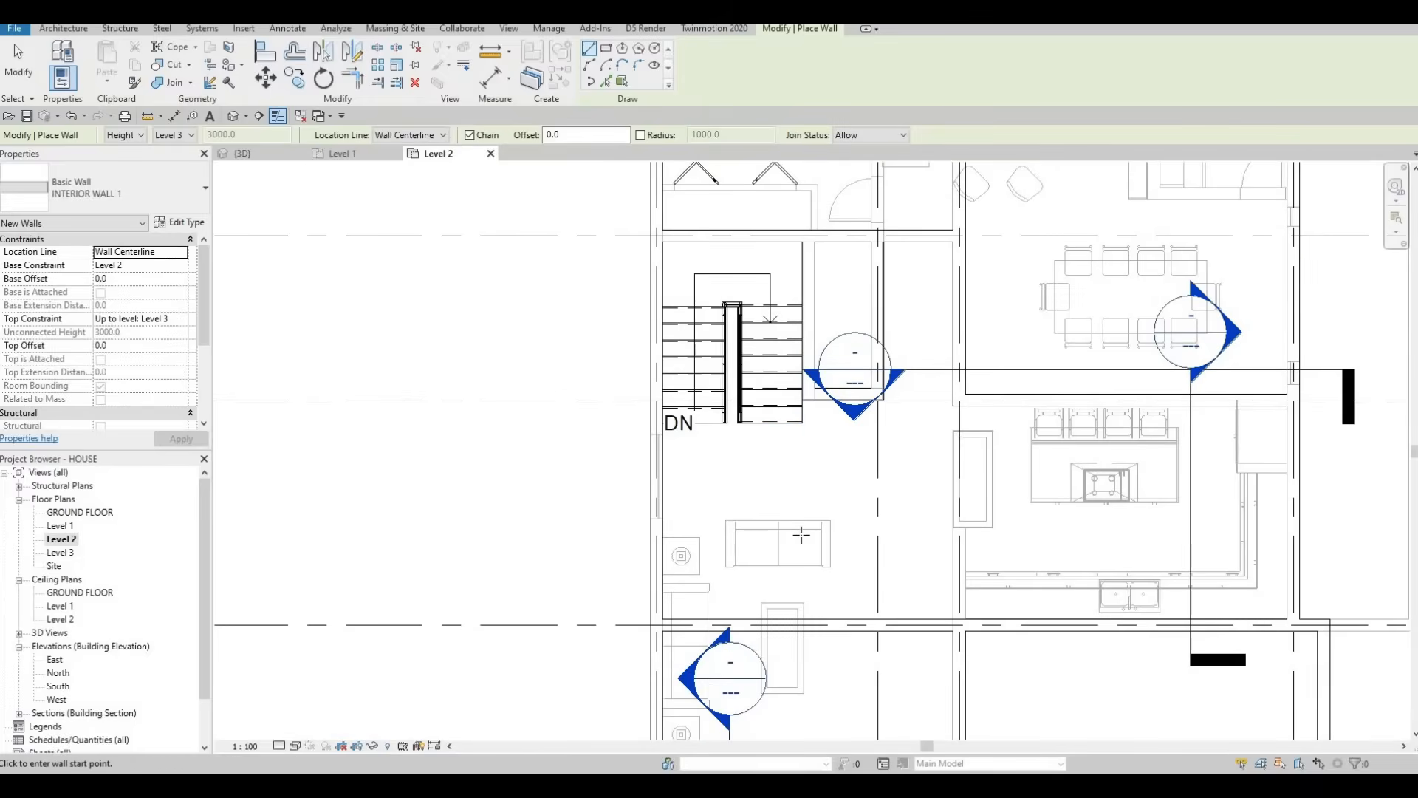
pyautogui.press('Escape')
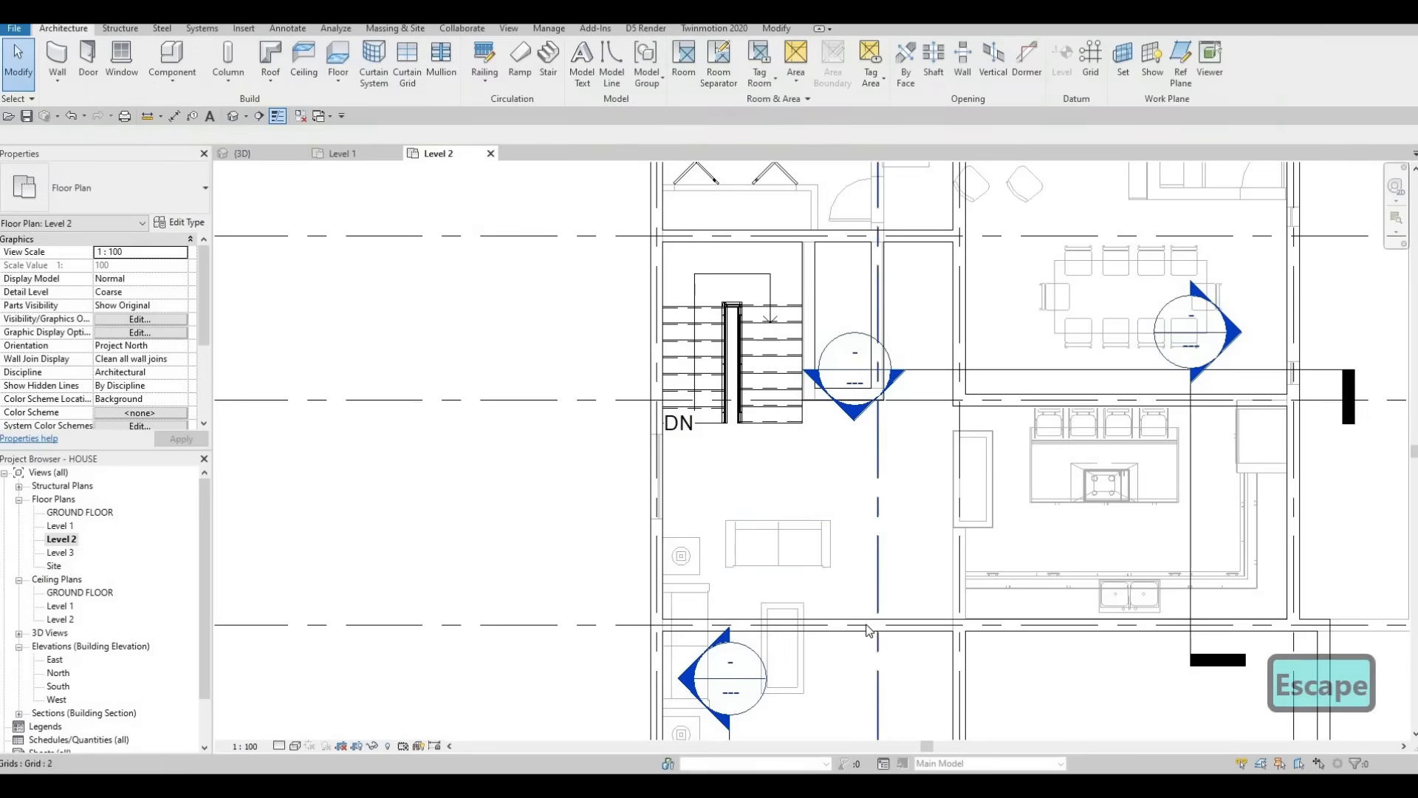
pyautogui.click(872, 625)
pyautogui.press('c')
pyautogui.press('s')
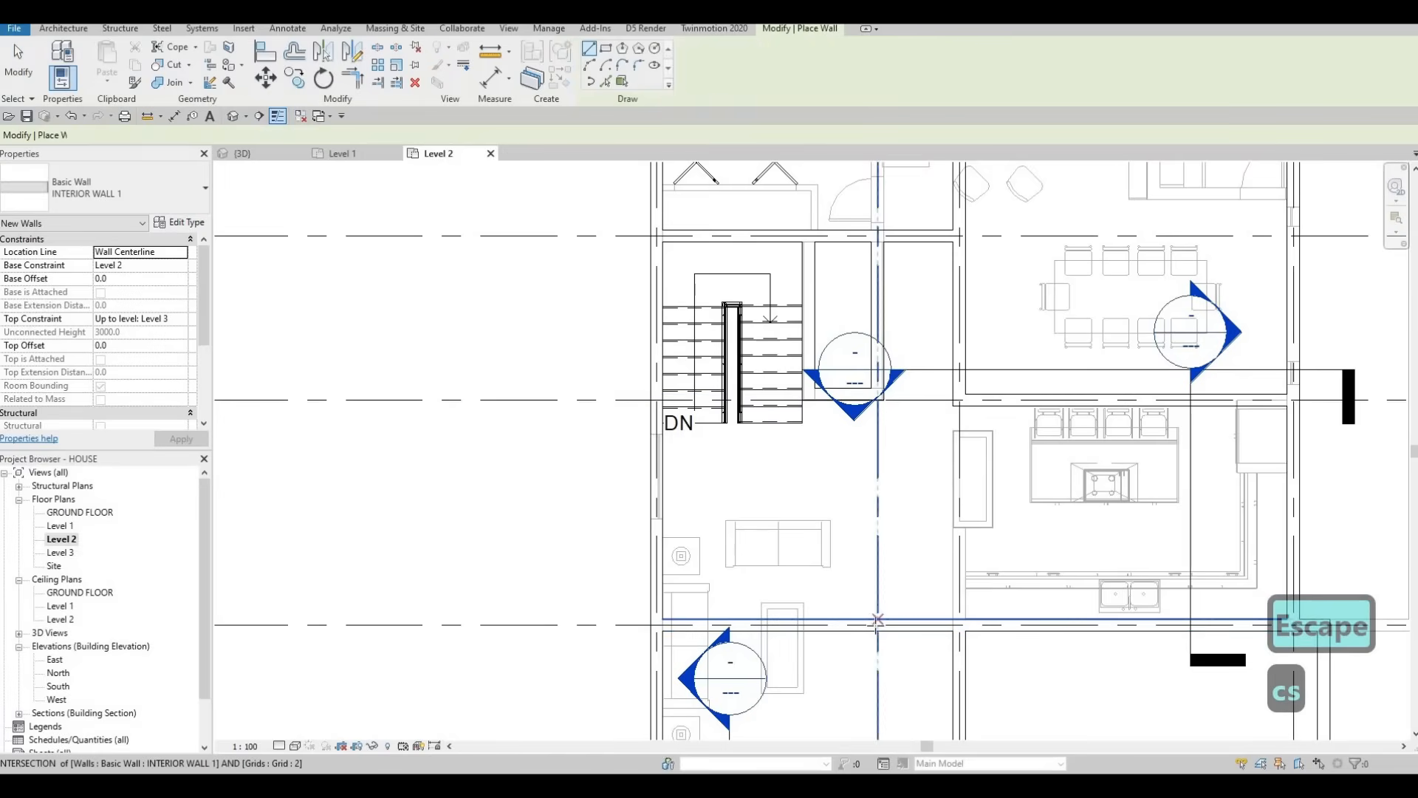
pyautogui.click(877, 625)
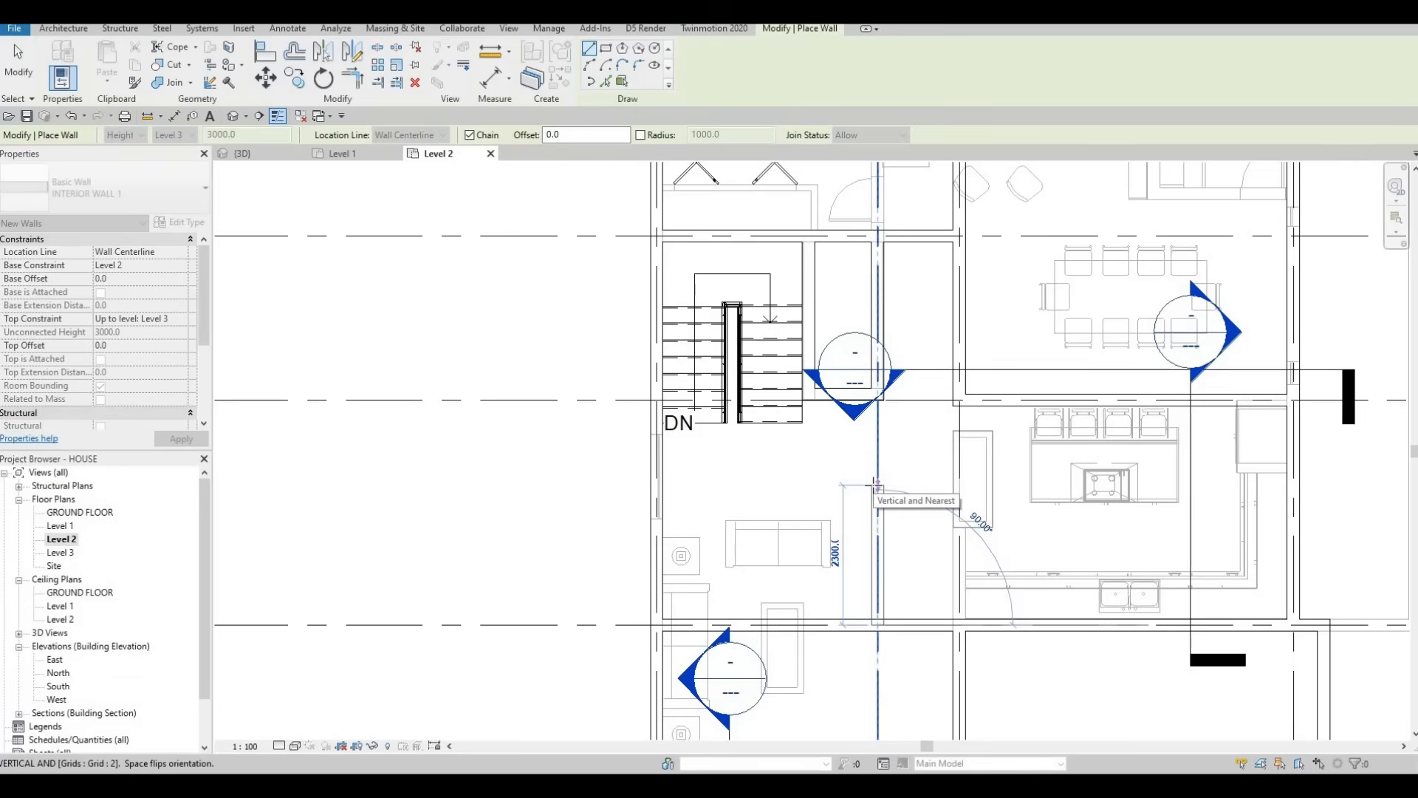
pyautogui.click(766, 490)
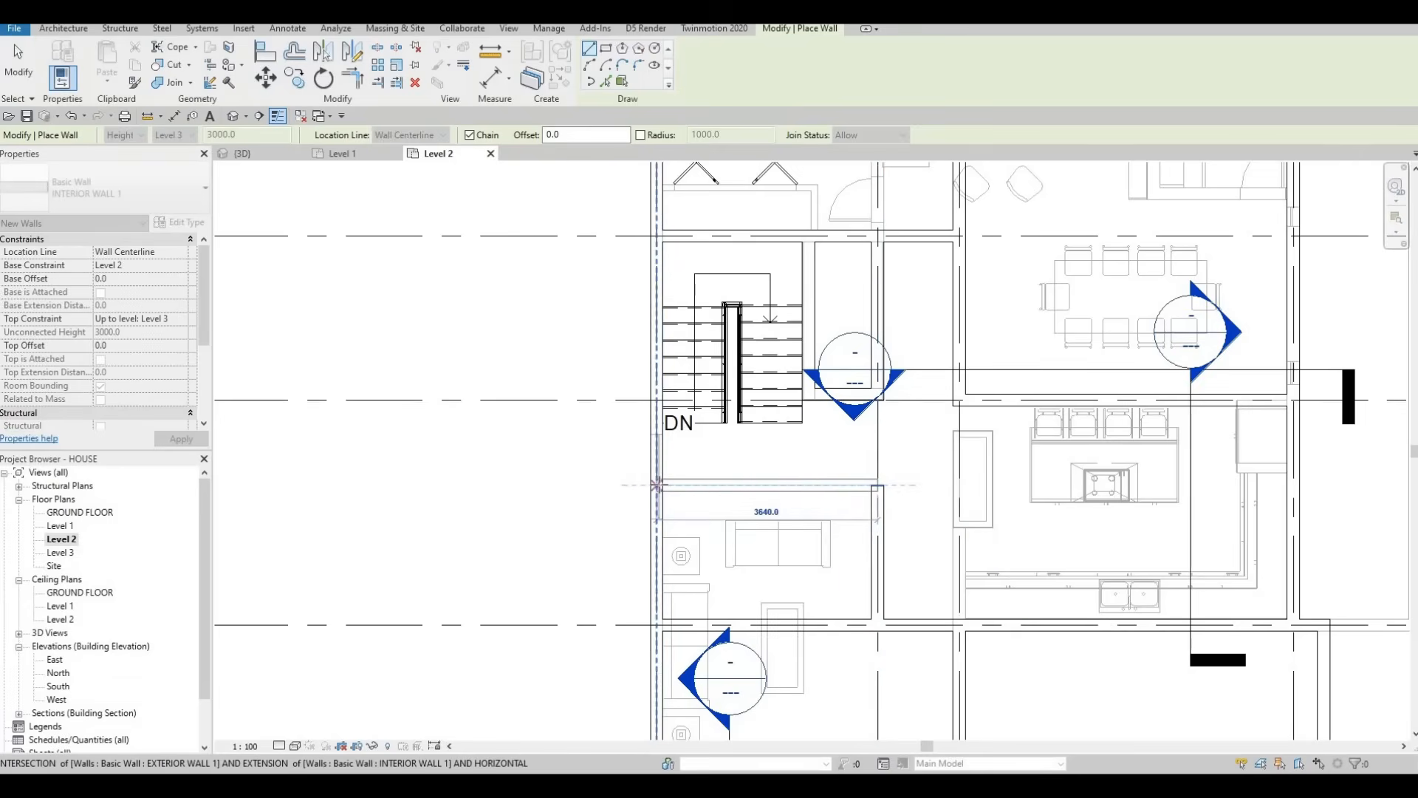
pyautogui.press('Escape')
pyautogui.press('Escape')
pyautogui.press('Escape')
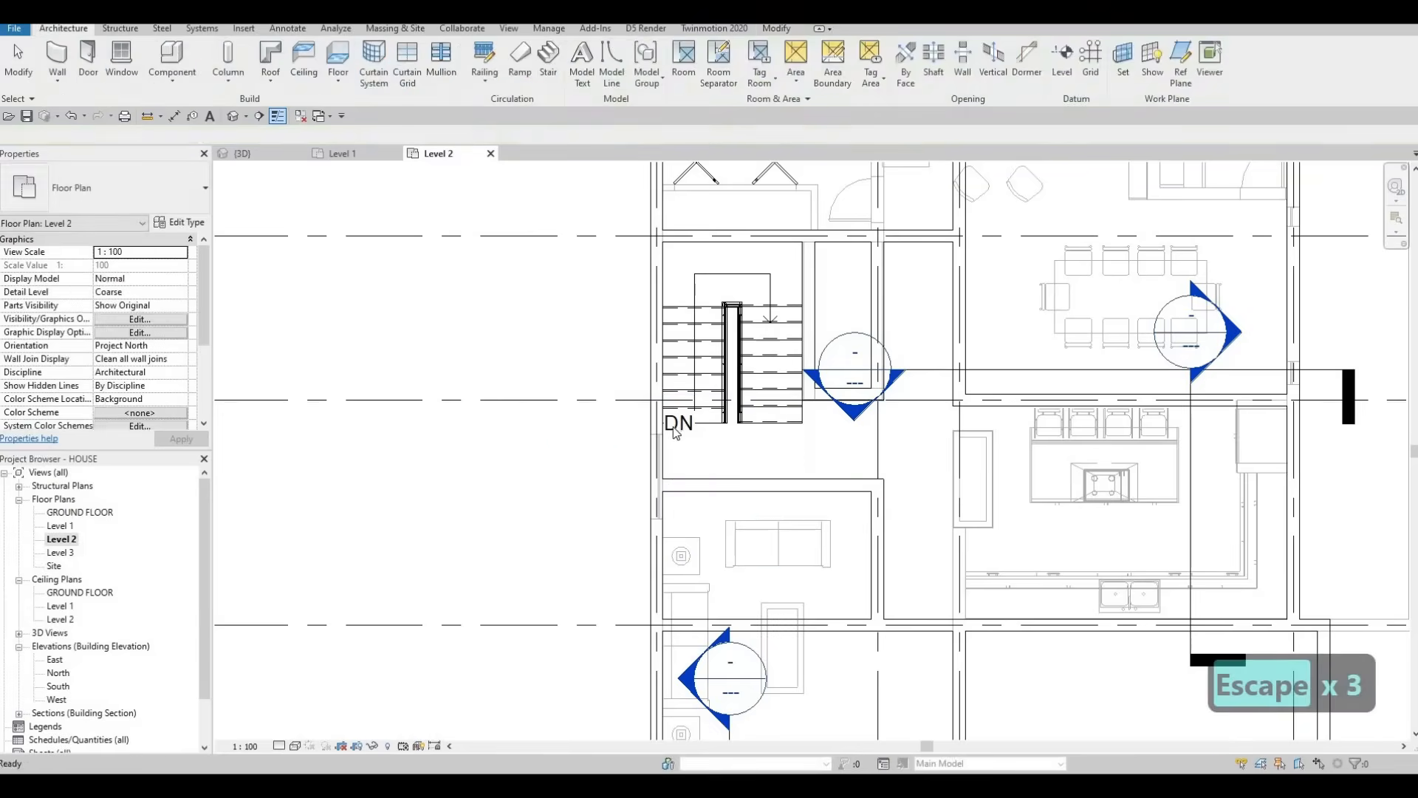
# Step: Set the view's Underlay Base Level to None and apply it
pyautogui.scroll(-2, 754, 478)
pyautogui.scroll(-4, 641, 487)
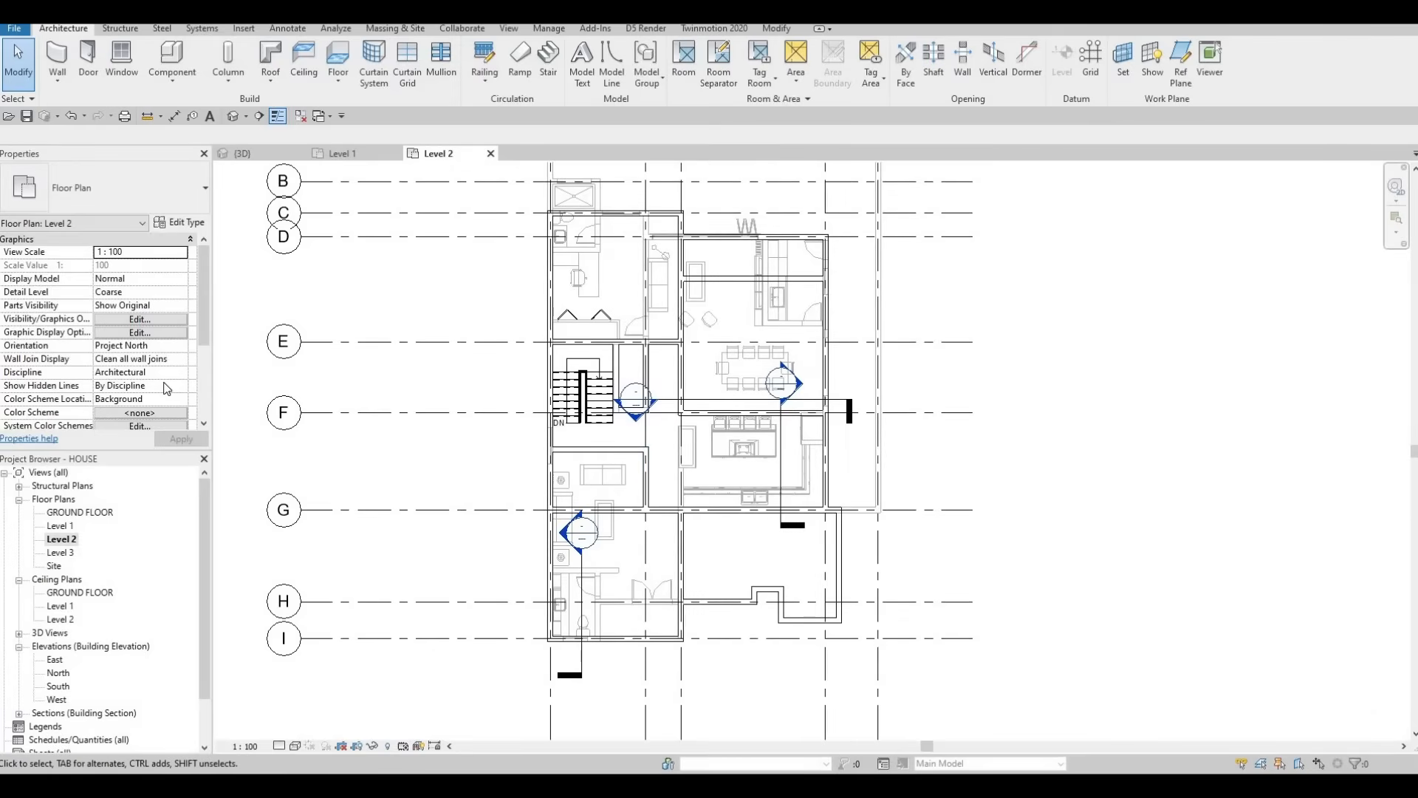
pyautogui.scroll(-4, 144, 379)
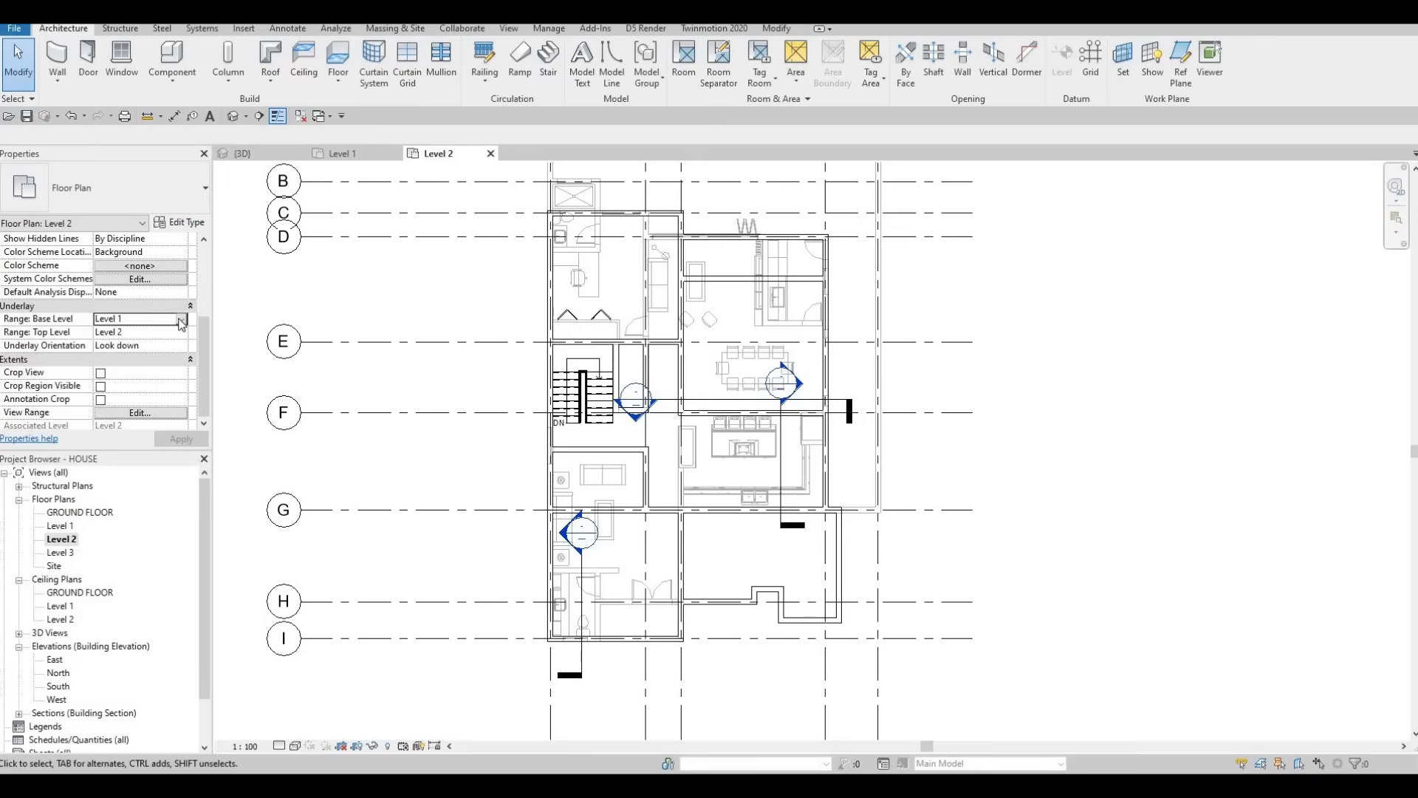
pyautogui.click(181, 318)
pyautogui.click(111, 331)
pyautogui.click(190, 441)
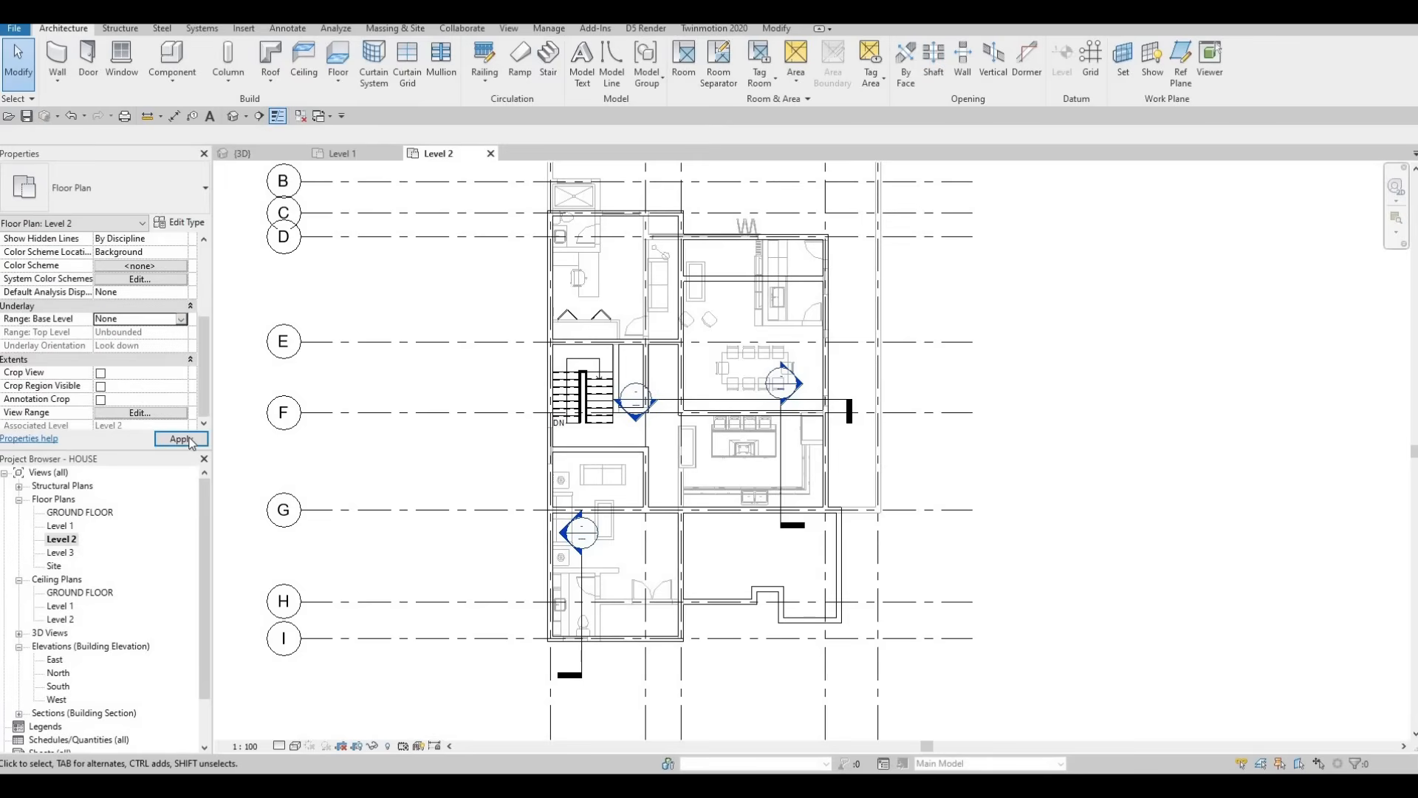
pyautogui.press('Escape')
pyautogui.press('Escape')
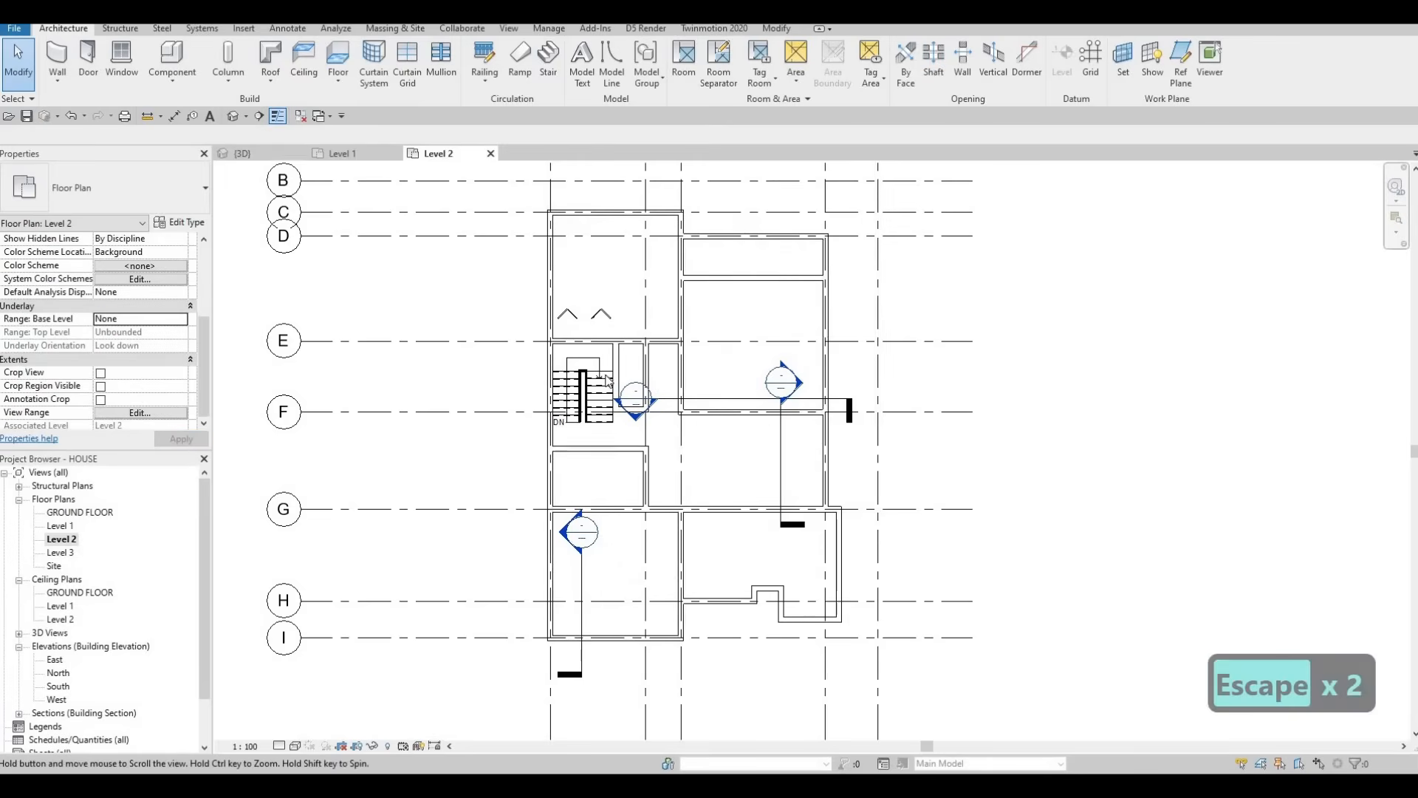
# Step: Frame the whole Level 2 plan with grids A–I, leaving the bifold closet door unchanged
pyautogui.moveTo(669, 451); pyautogui.dragTo(608, 386, button='middle')
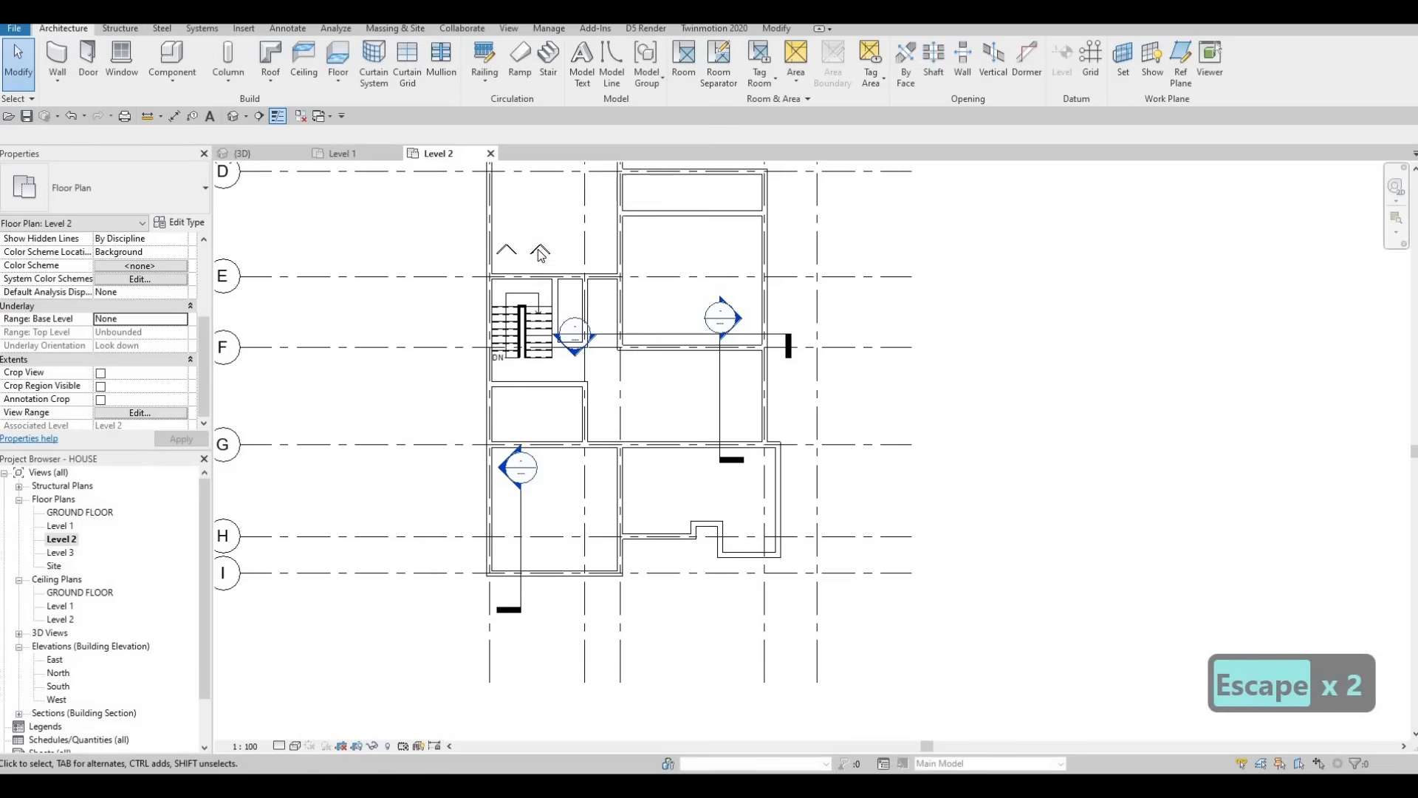
pyautogui.click(465, 272)
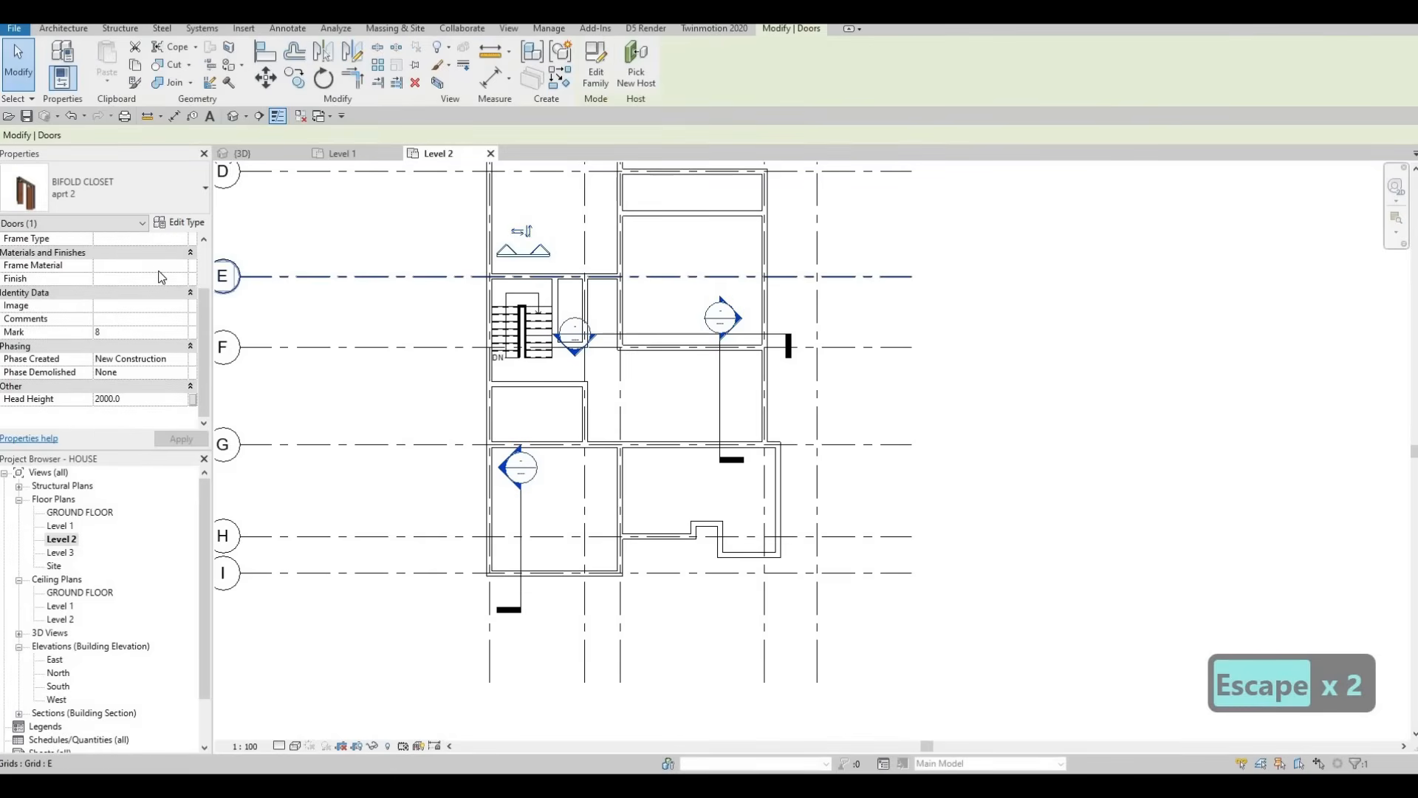
pyautogui.scroll(1, 158, 271)
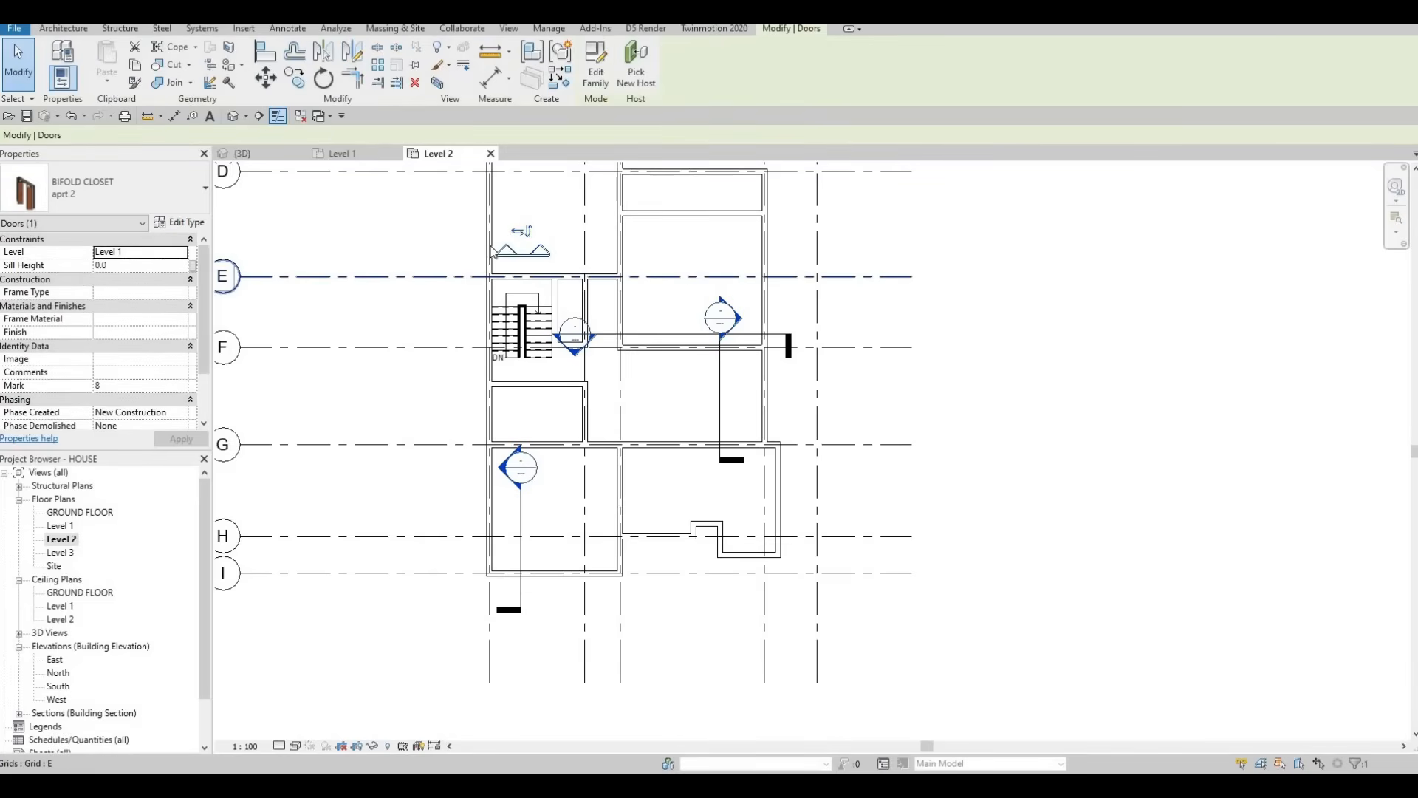
pyautogui.press('Escape')
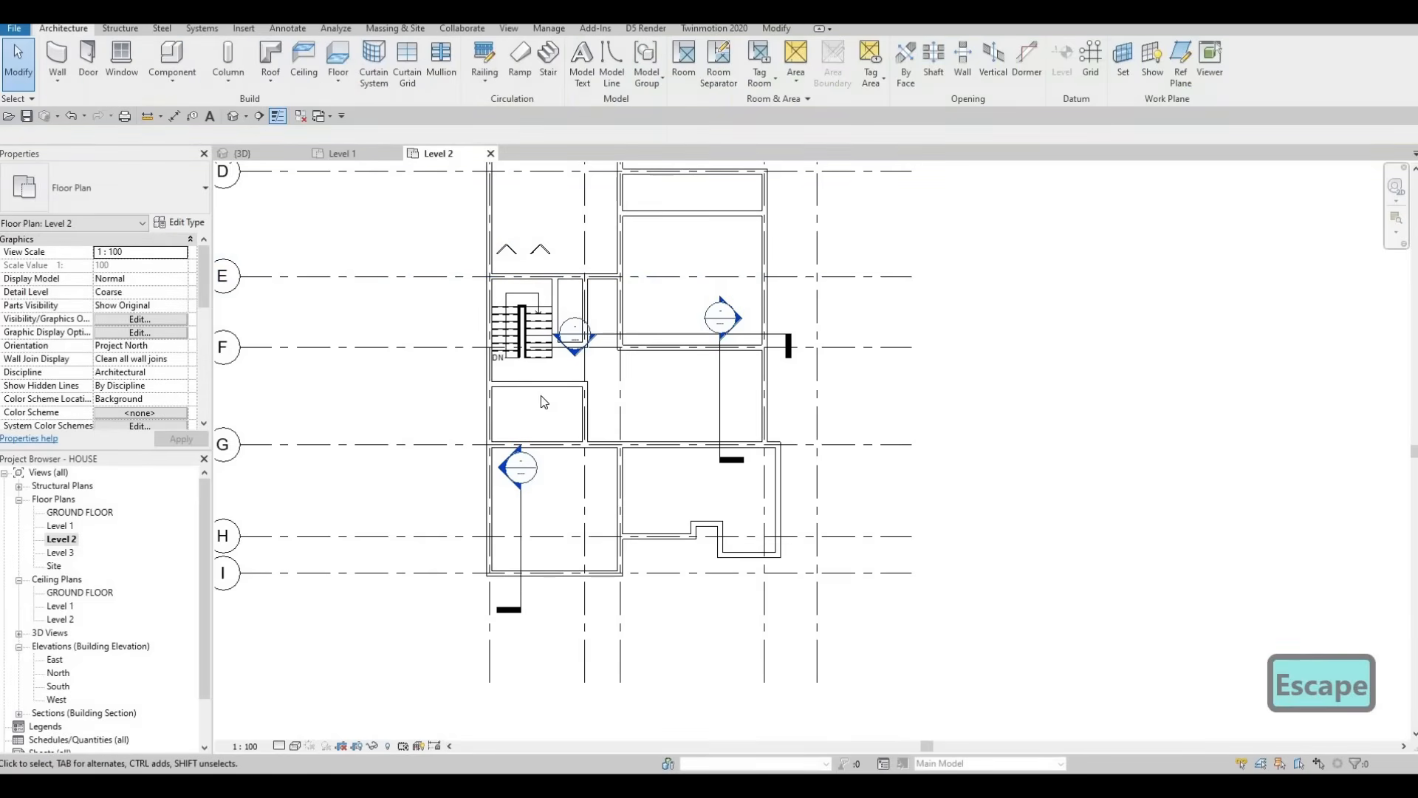
pyautogui.scroll(1, 613, 365)
pyautogui.press('Escape')
pyautogui.scroll(-3, 613, 360)
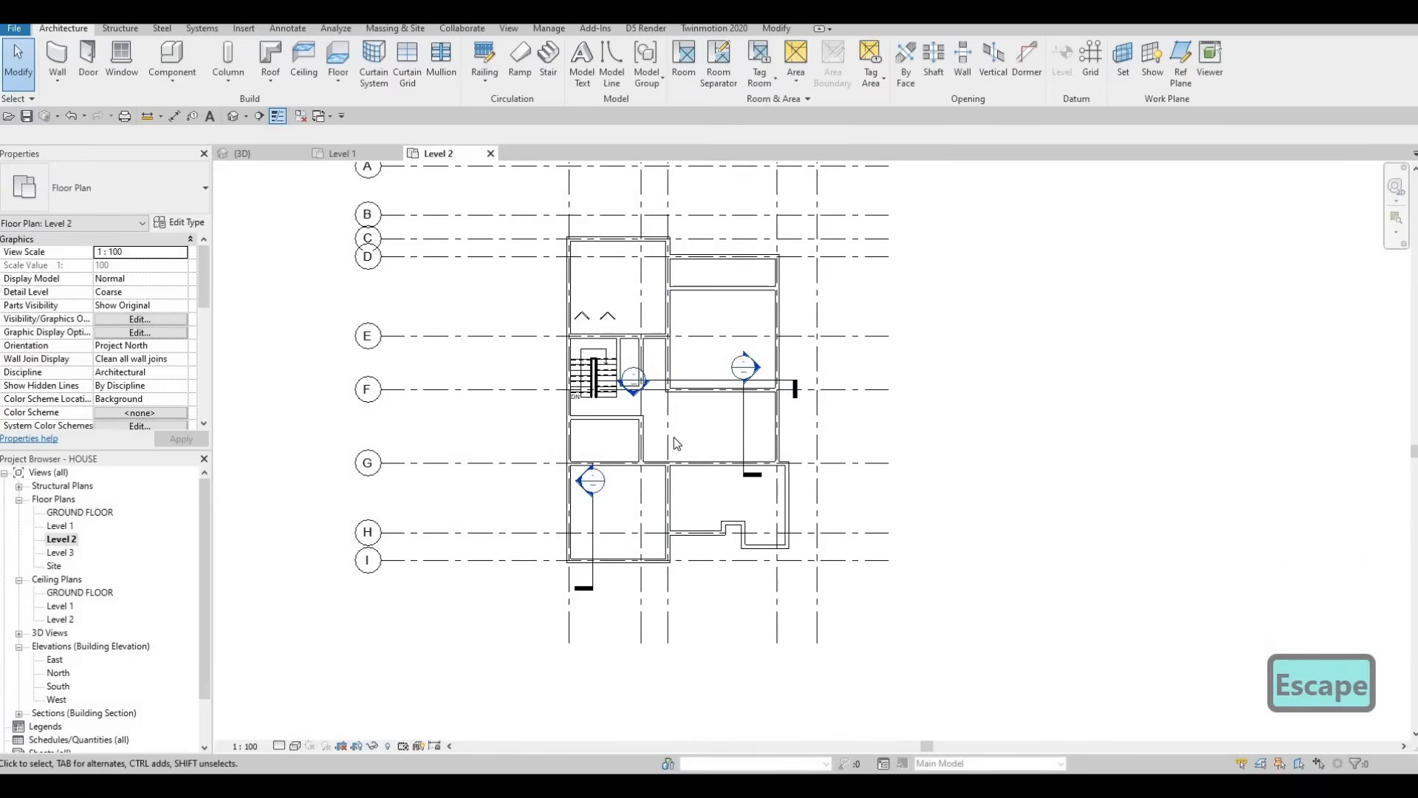
pyautogui.scroll(-1, 674, 437)
pyautogui.press('F1')
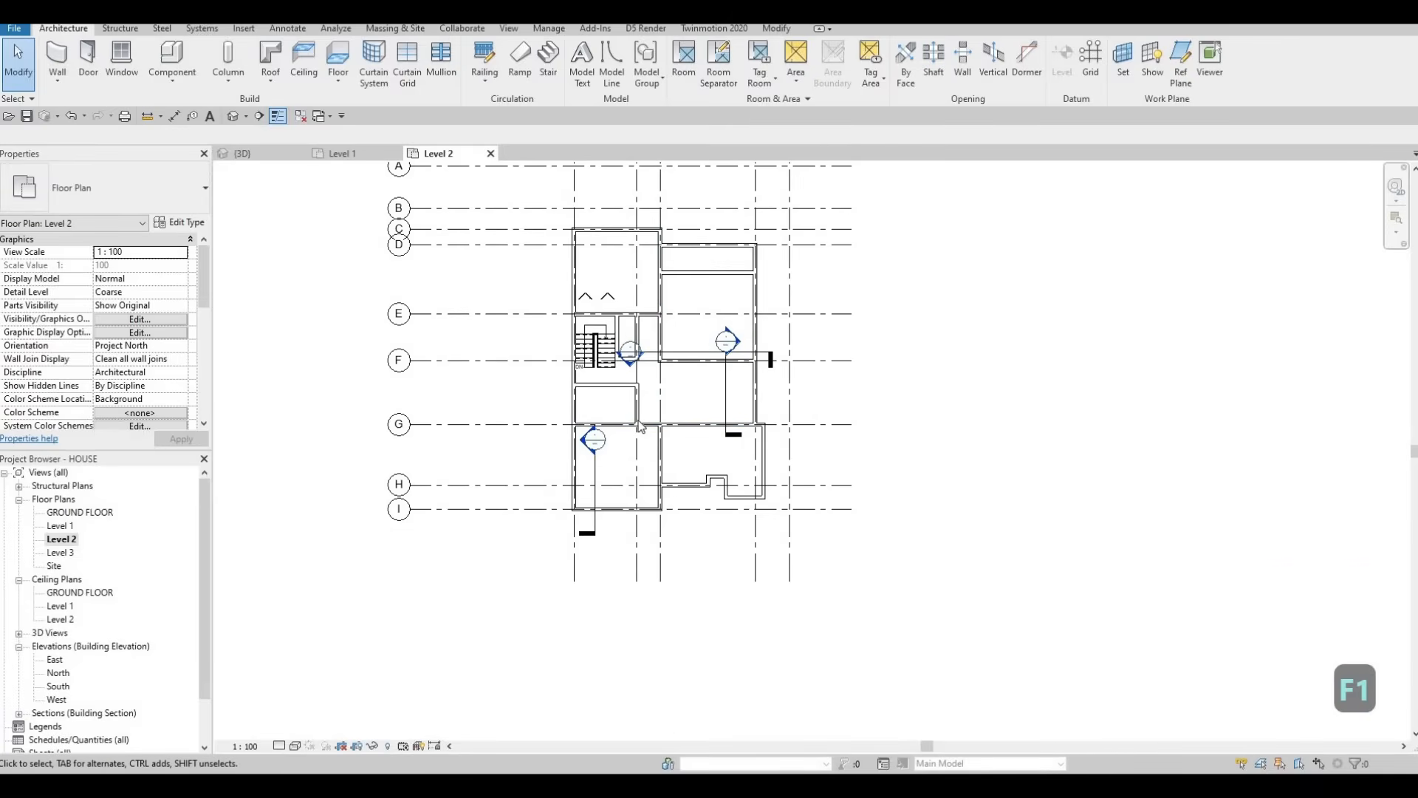
pyautogui.scroll(1, 639, 422)
pyautogui.moveTo(715, 429); pyautogui.dragTo(667, 442, button='middle')
pyautogui.scroll(-1, 668, 442)
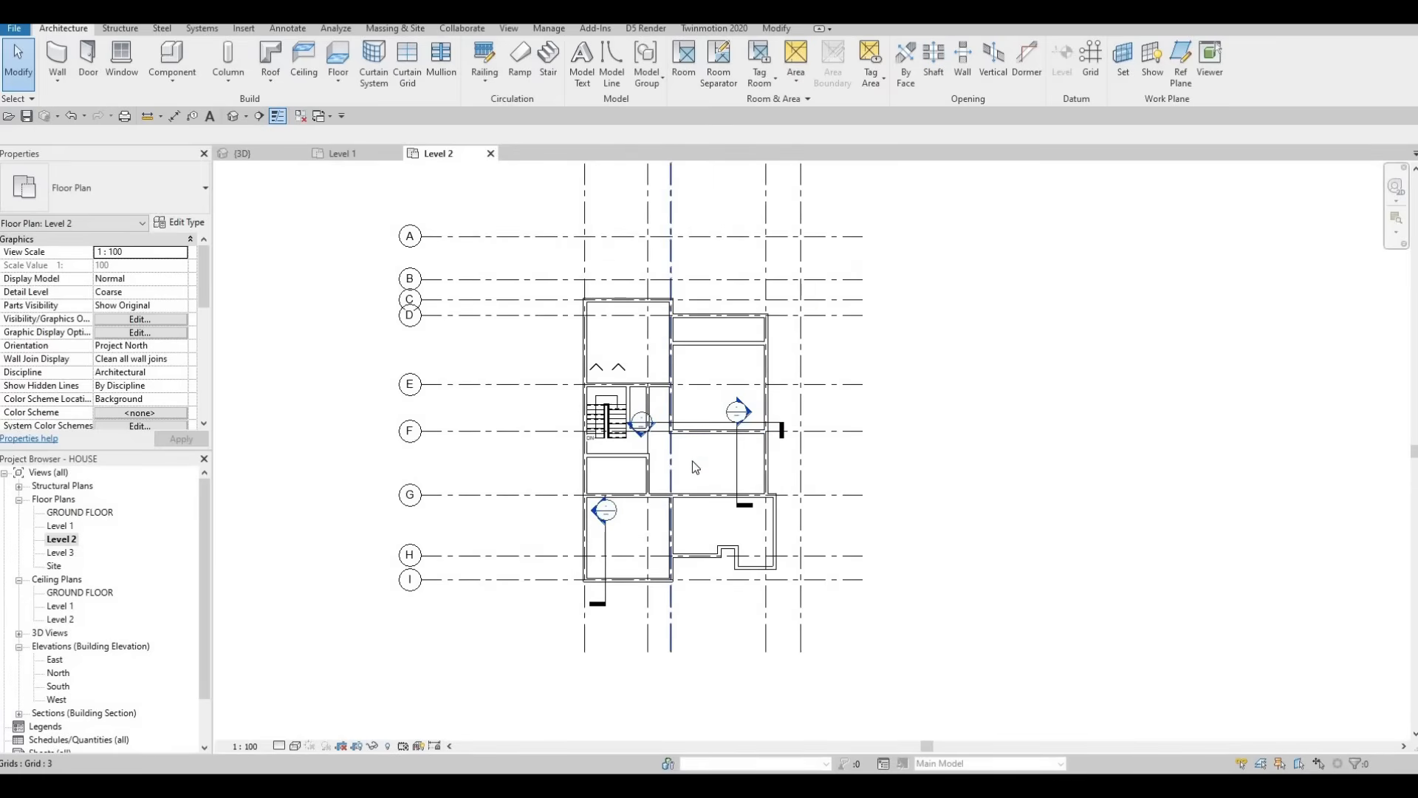
pyautogui.scroll(1, 693, 461)
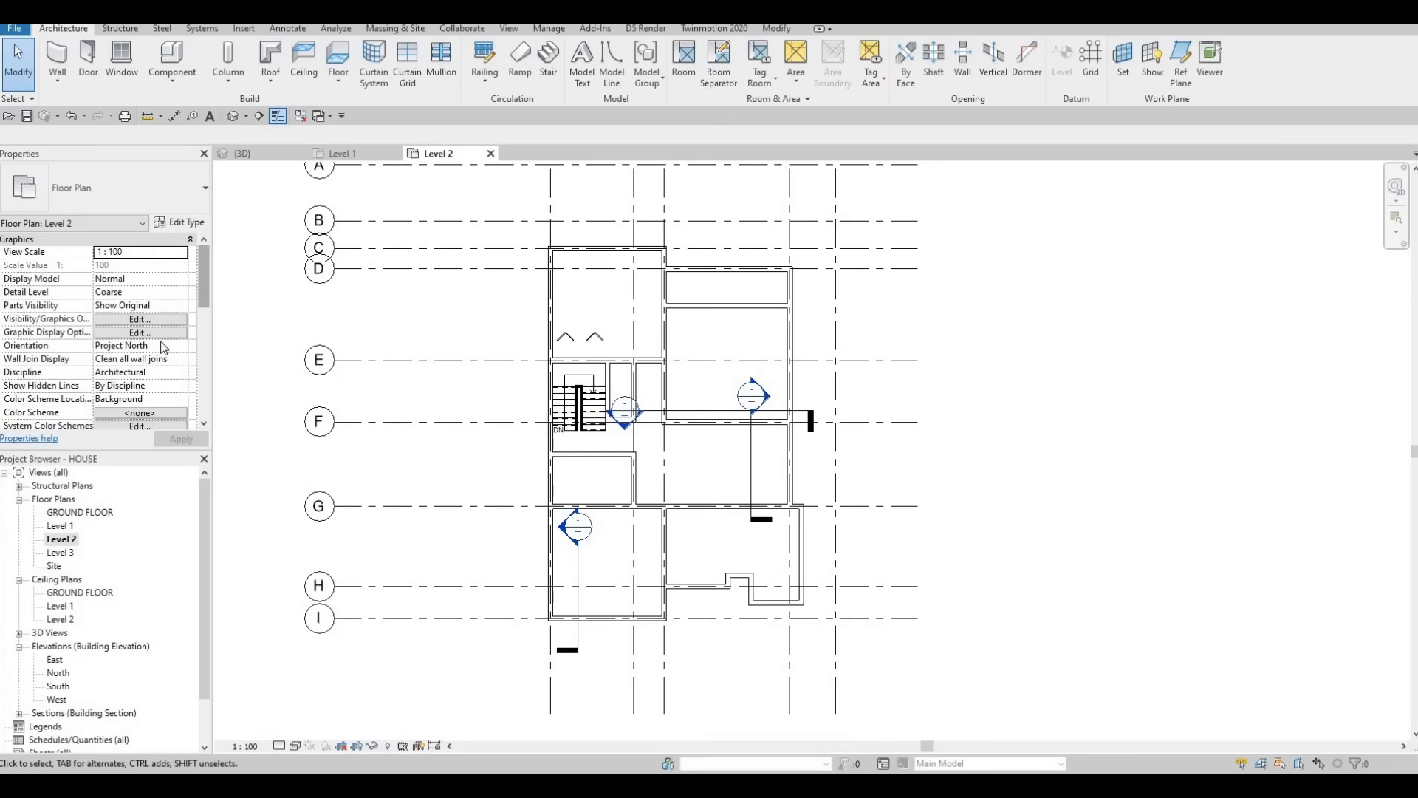
# Step: Set the Underlay Base Level to Level 1 and apply it
pyautogui.scroll(-5, 161, 351)
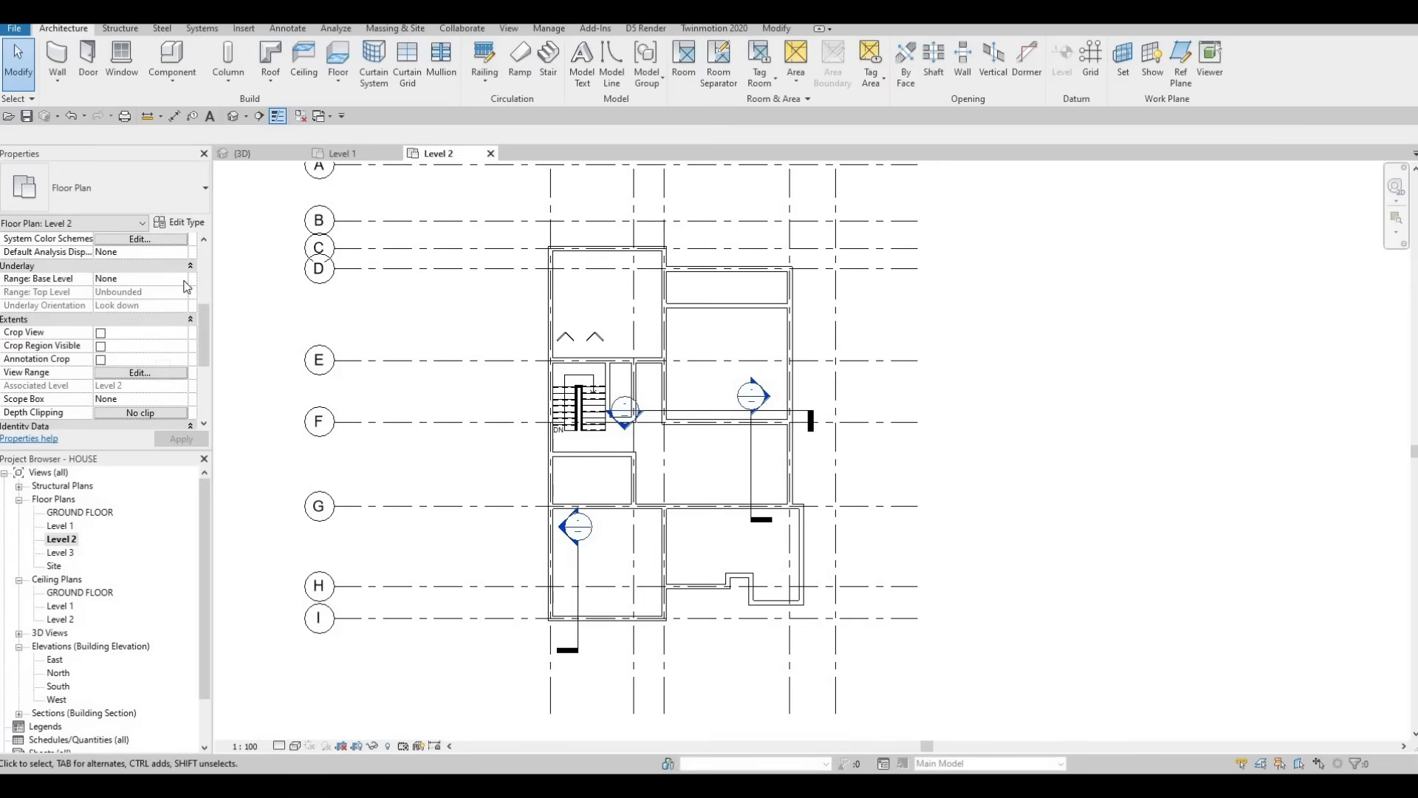
pyautogui.click(181, 278)
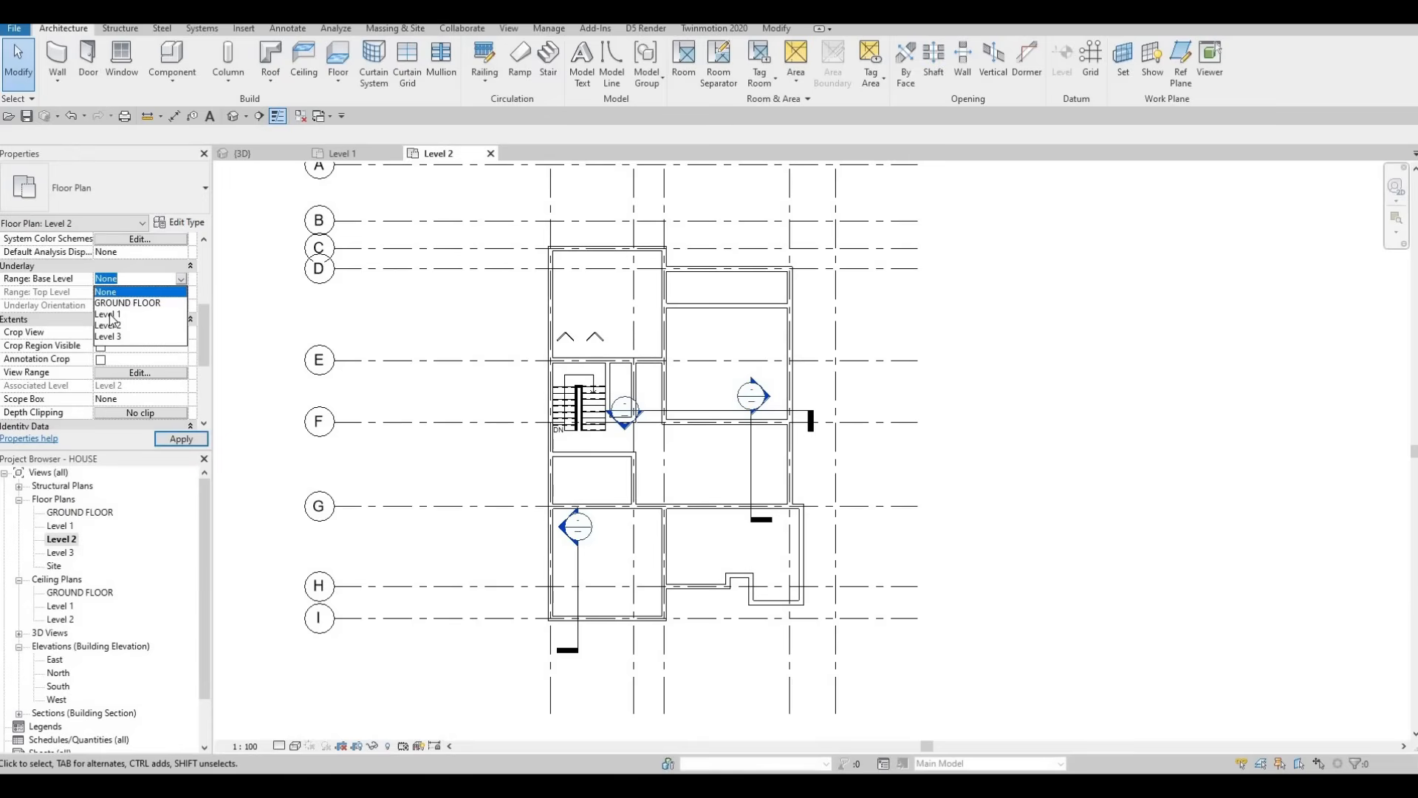
pyautogui.click(108, 314)
pyautogui.click(167, 441)
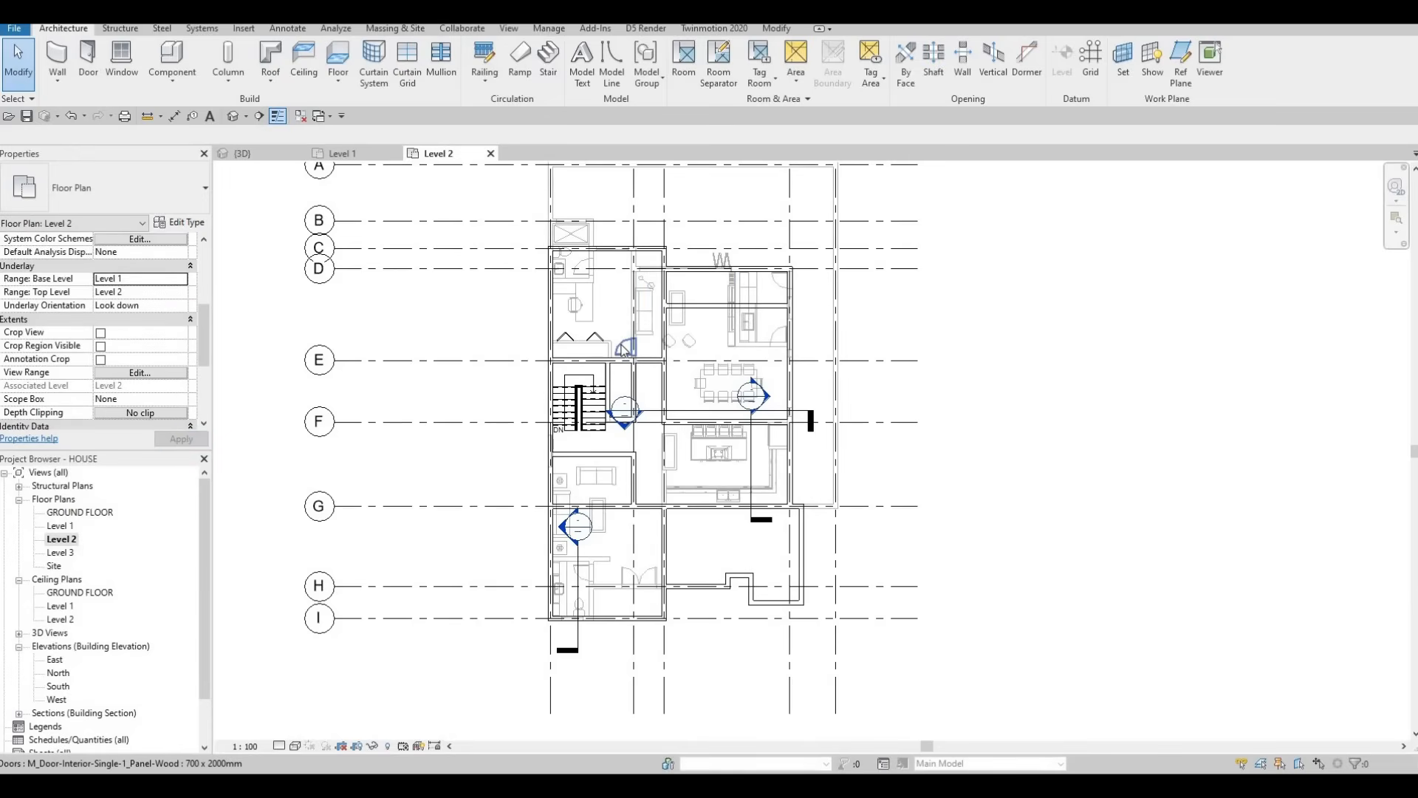
pyautogui.press('Escape')
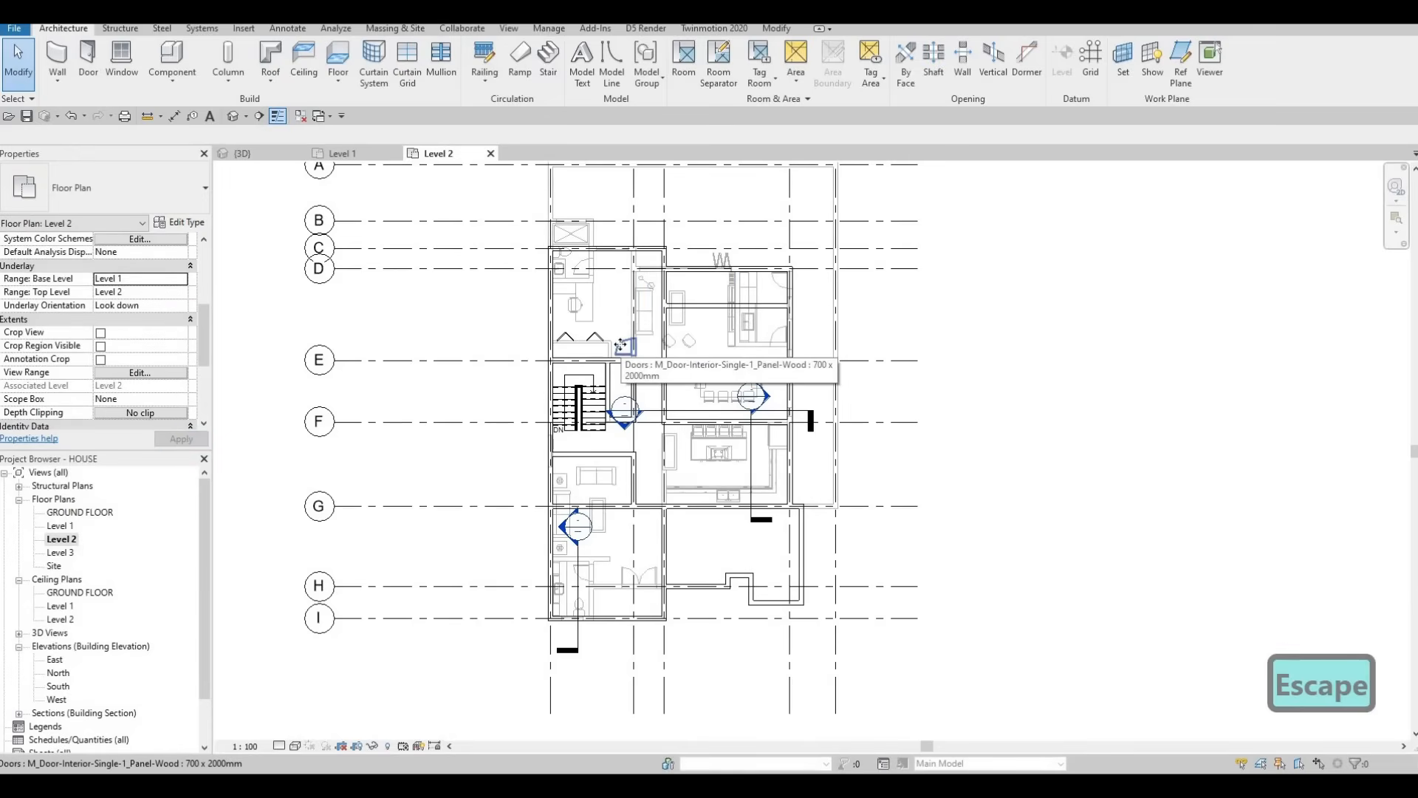
# Step: Place a copy of the interior door, swing flipped, in the wall beside the stair
pyautogui.click(620, 348)
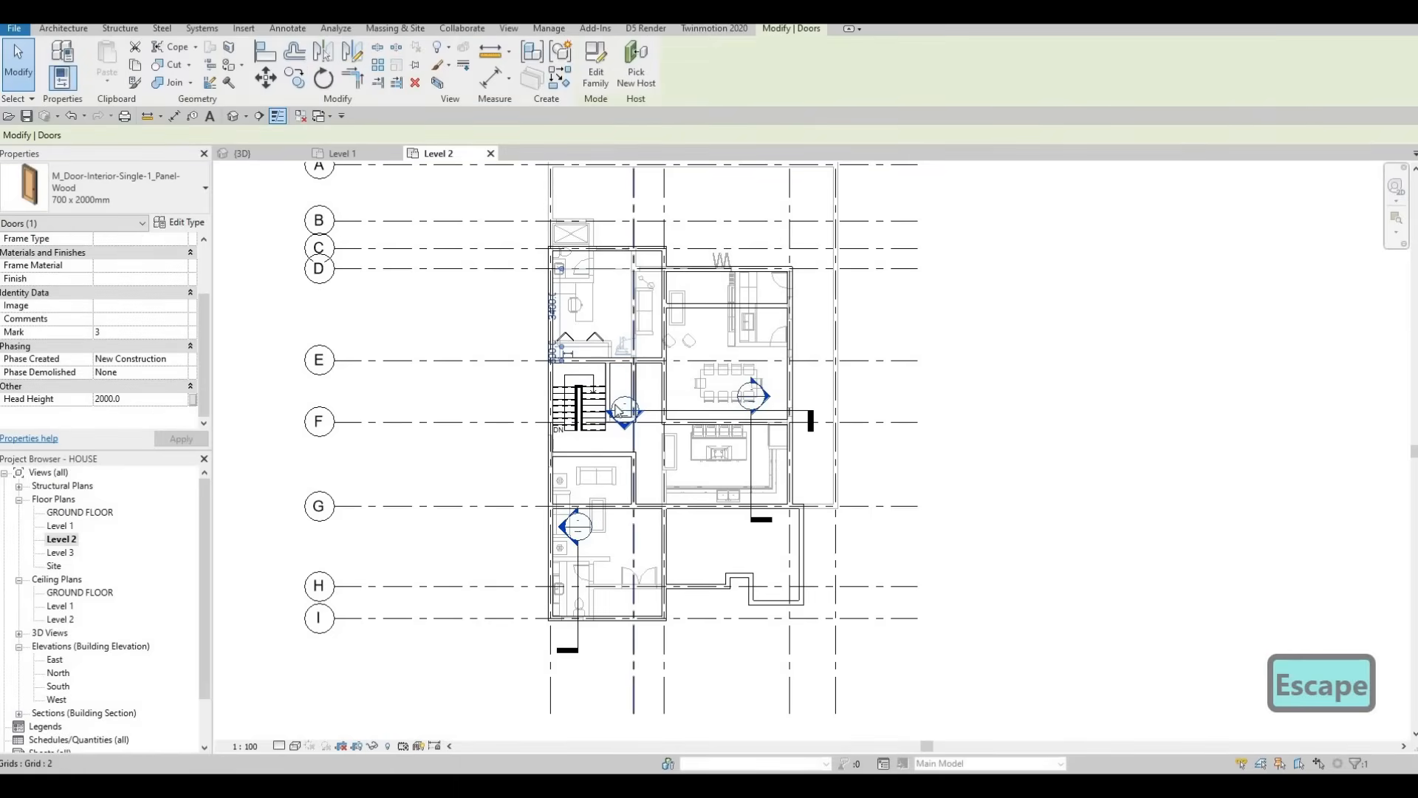
pyautogui.press('c')
pyautogui.press('s')
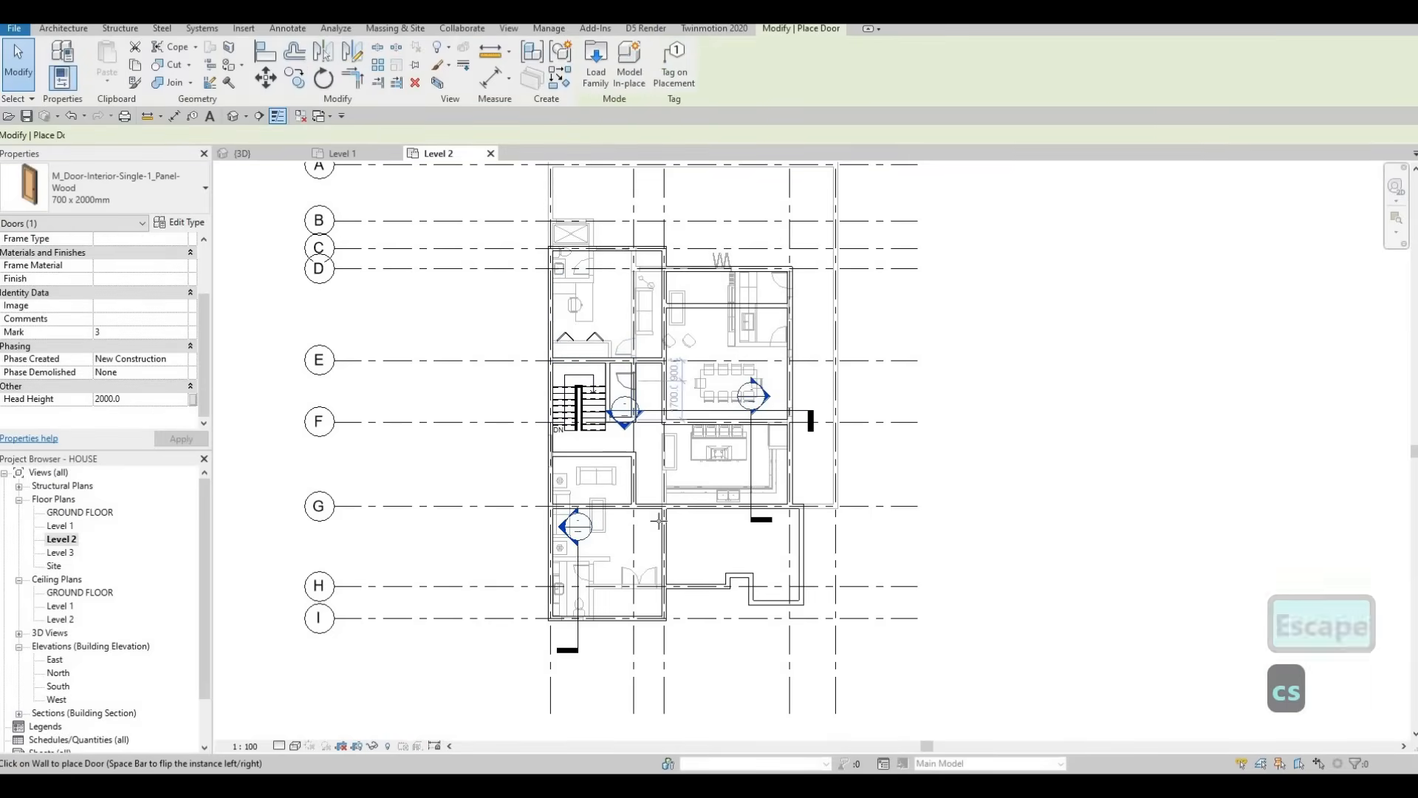
pyautogui.scroll(5, 632, 476)
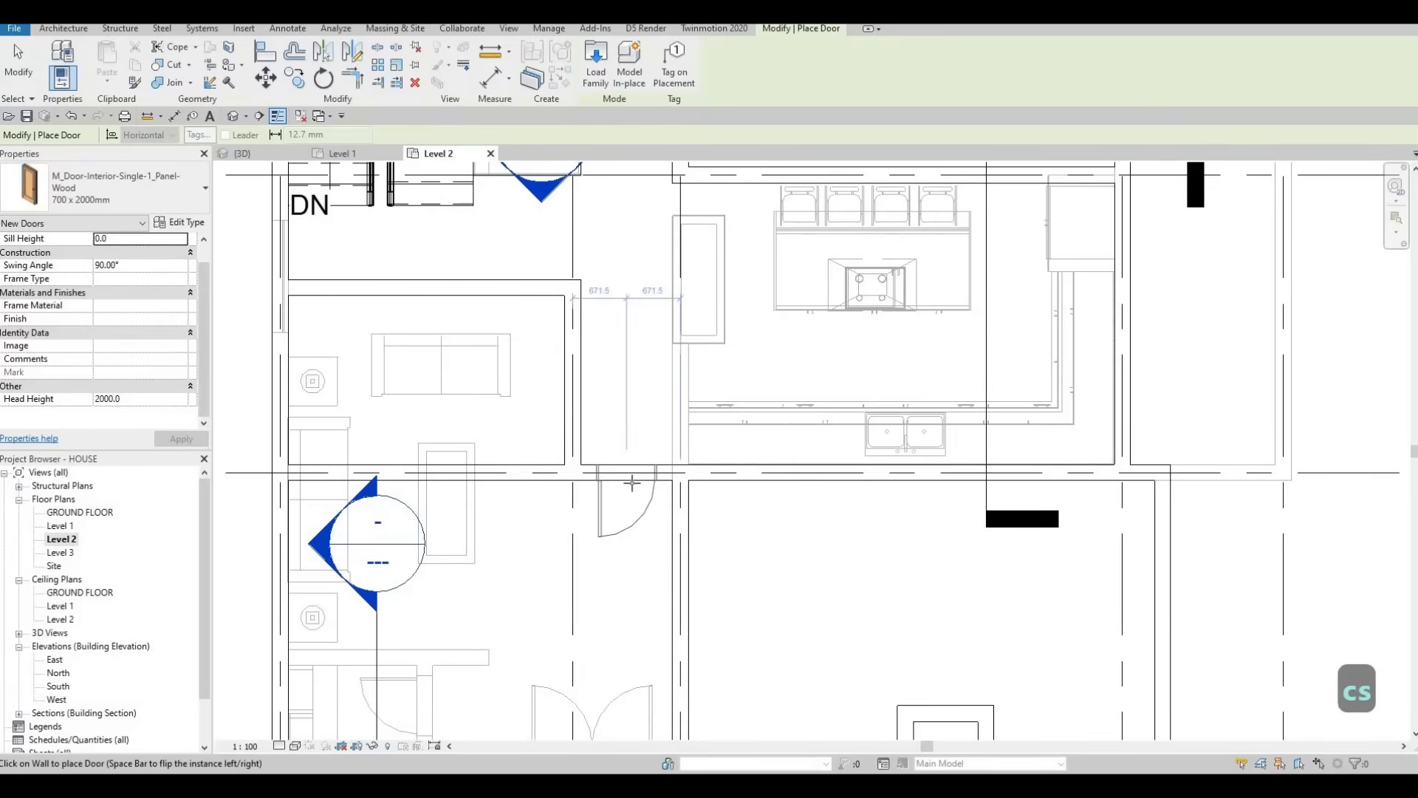
pyautogui.press('space')
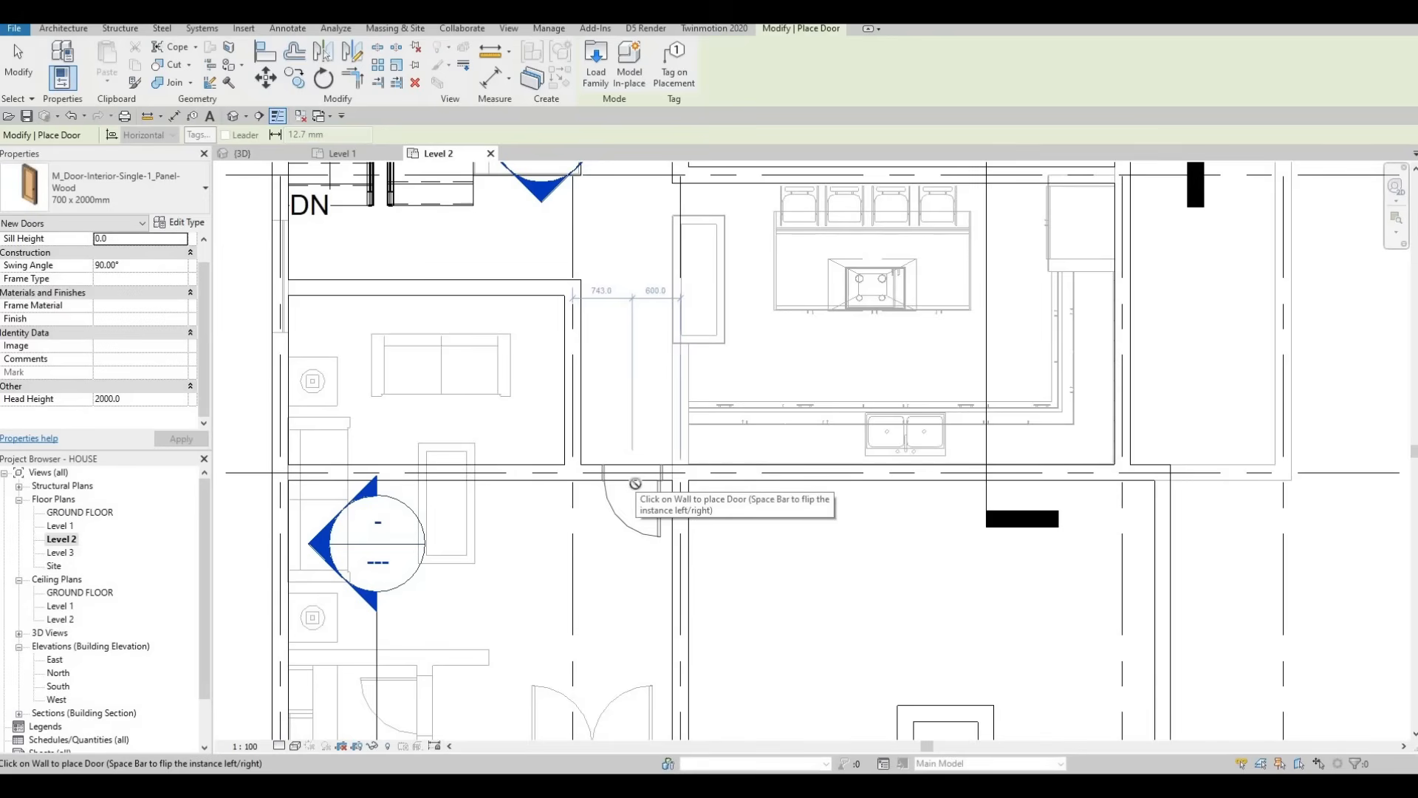
pyautogui.scroll(-4, 655, 404)
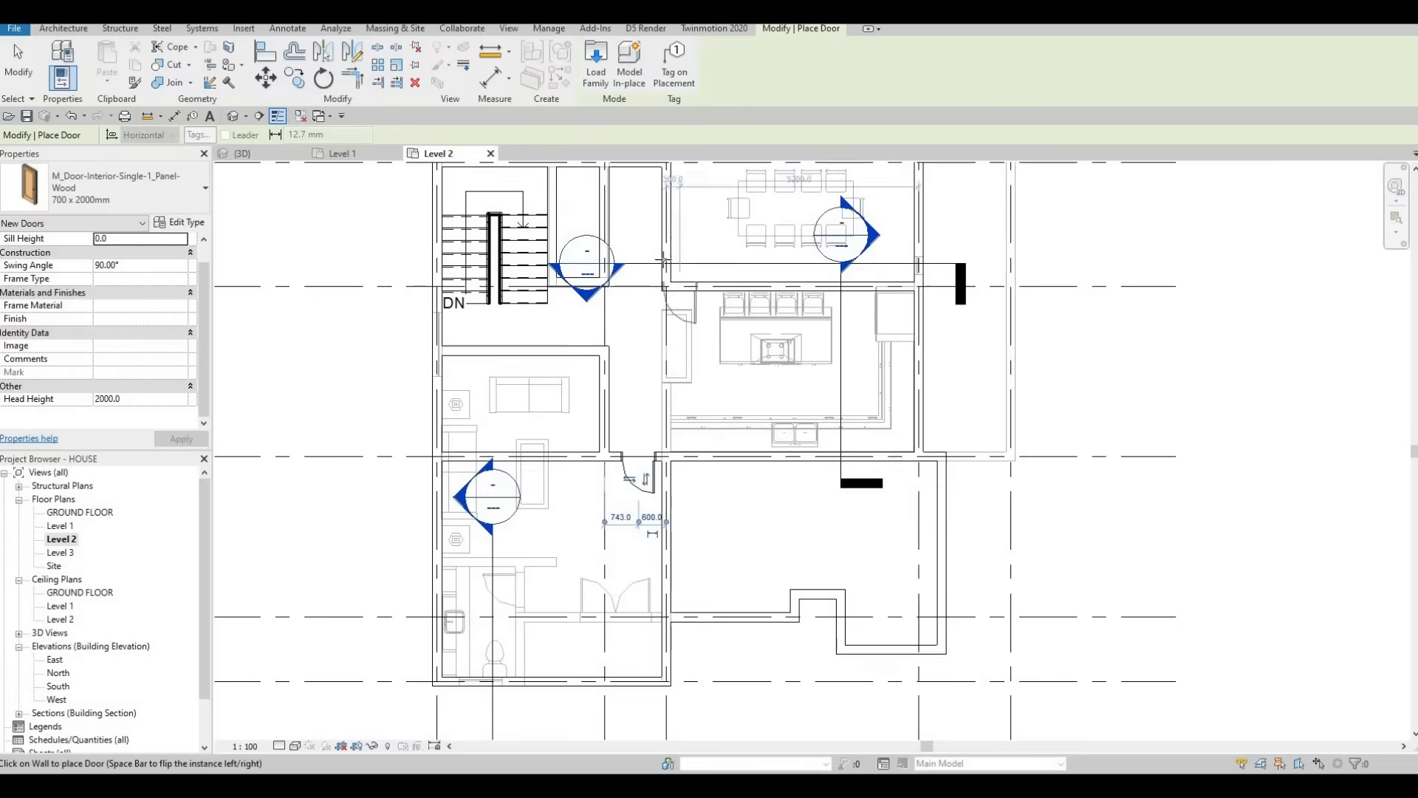
pyautogui.scroll(2, 662, 260)
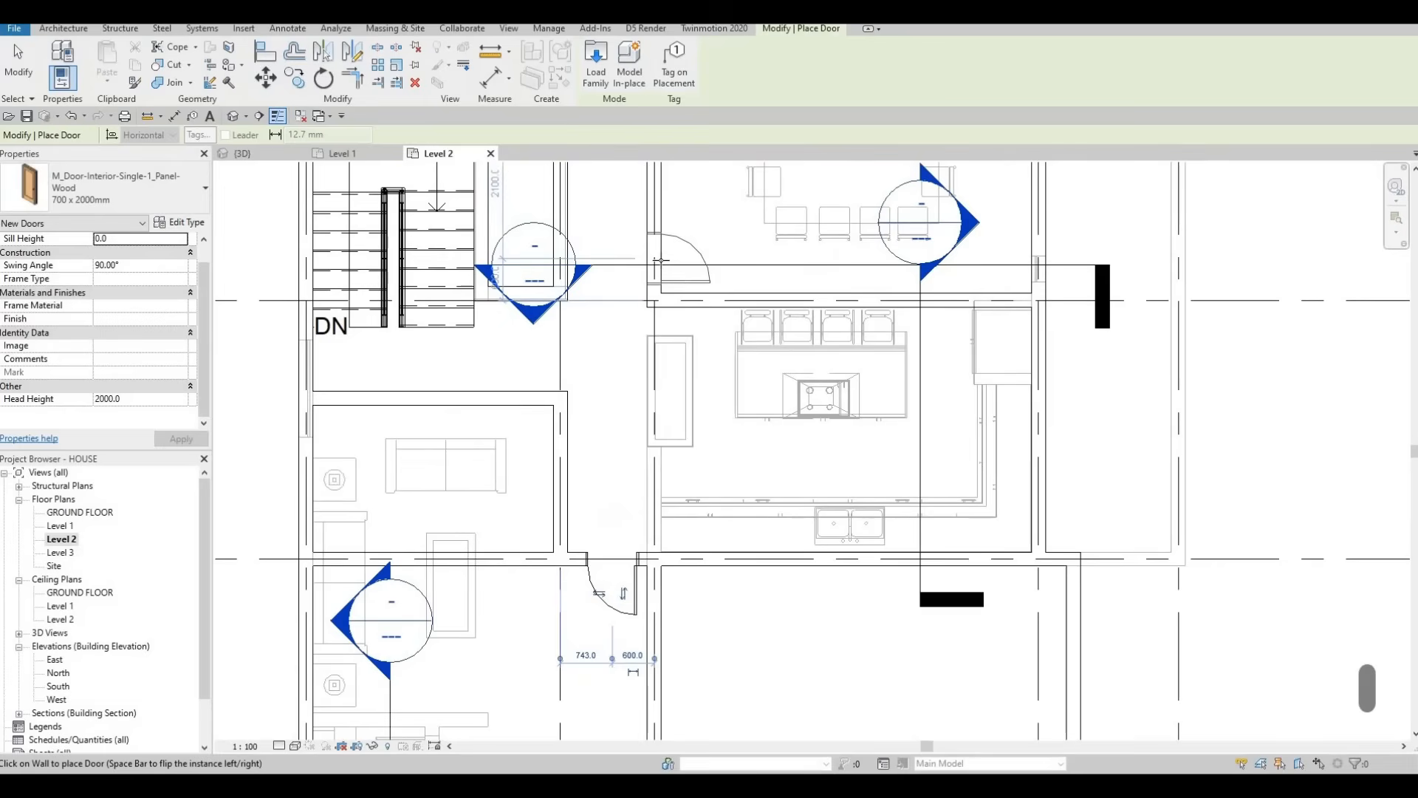
pyautogui.click(661, 262)
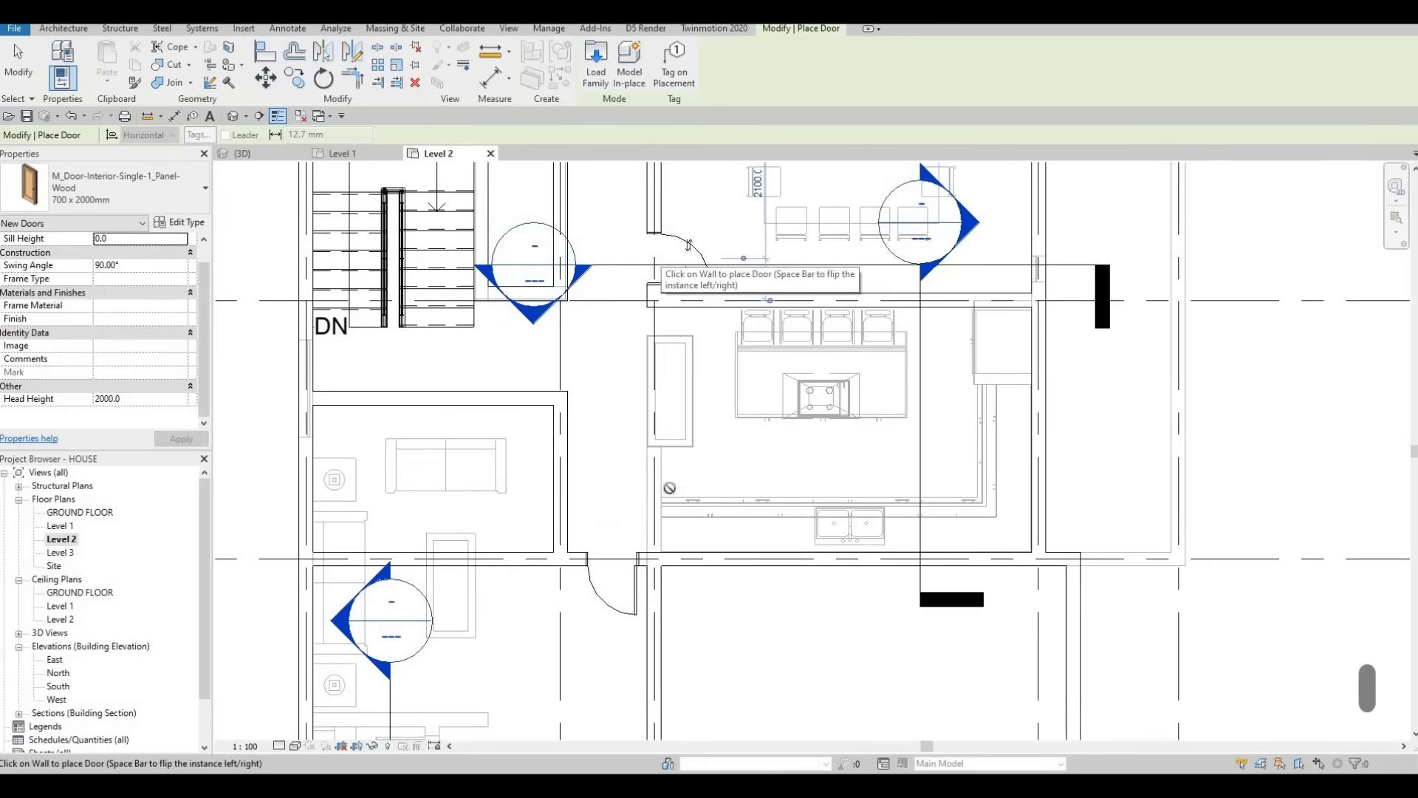
# Step: Place a second interior door in the lower-right room's left wall
pyautogui.moveTo(707, 443); pyautogui.dragTo(710, 283, button='middle')
pyautogui.scroll(-2, 711, 283)
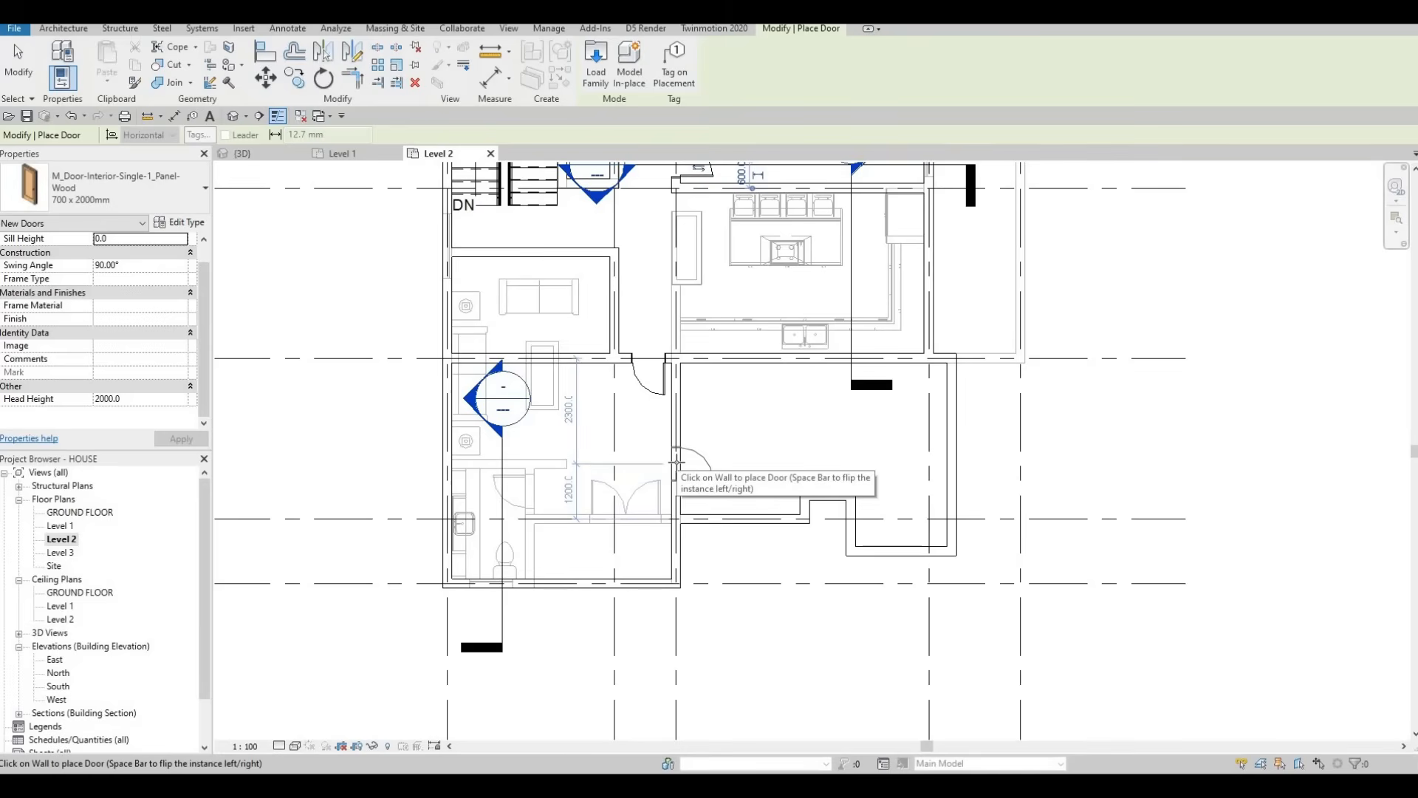
pyautogui.click(686, 460)
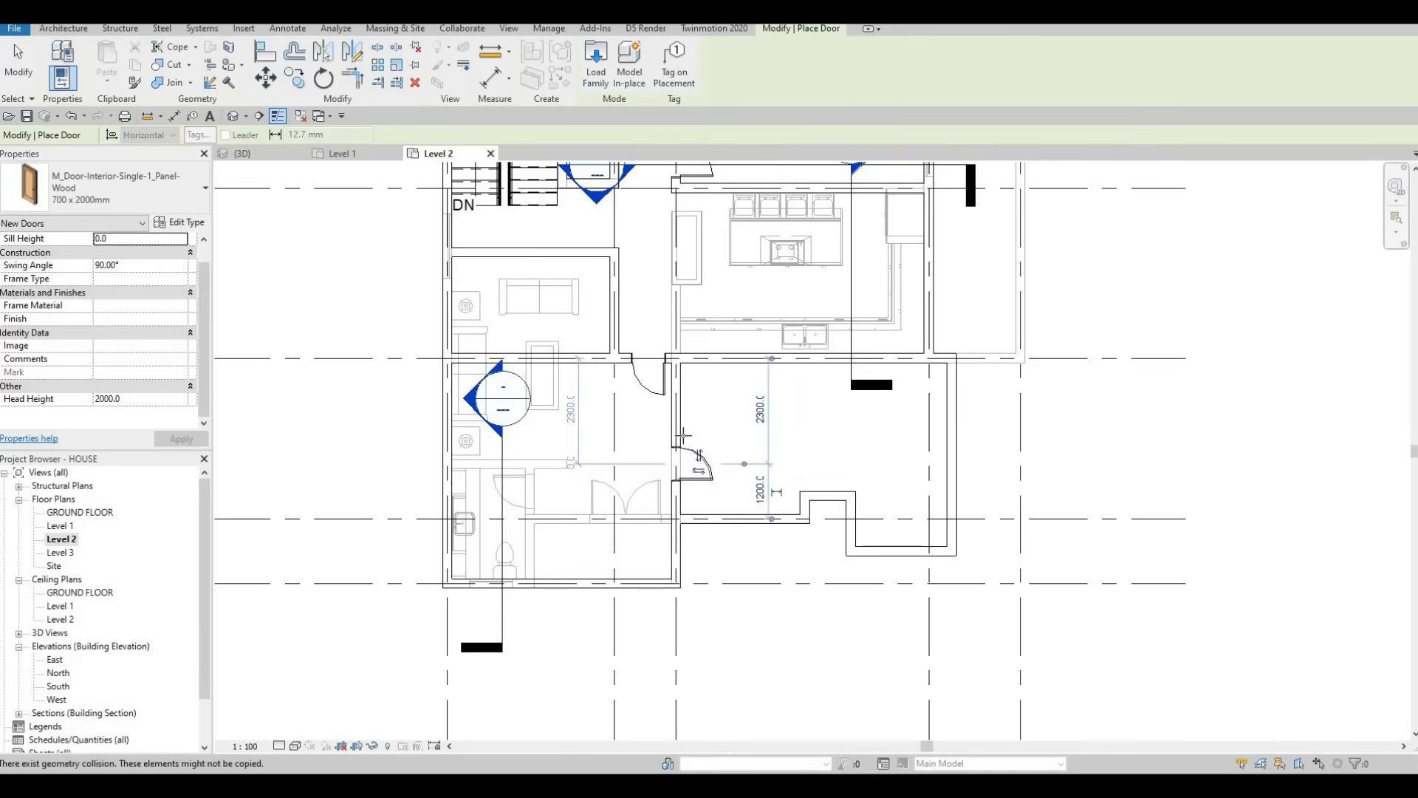
pyautogui.scroll(-3, 698, 455)
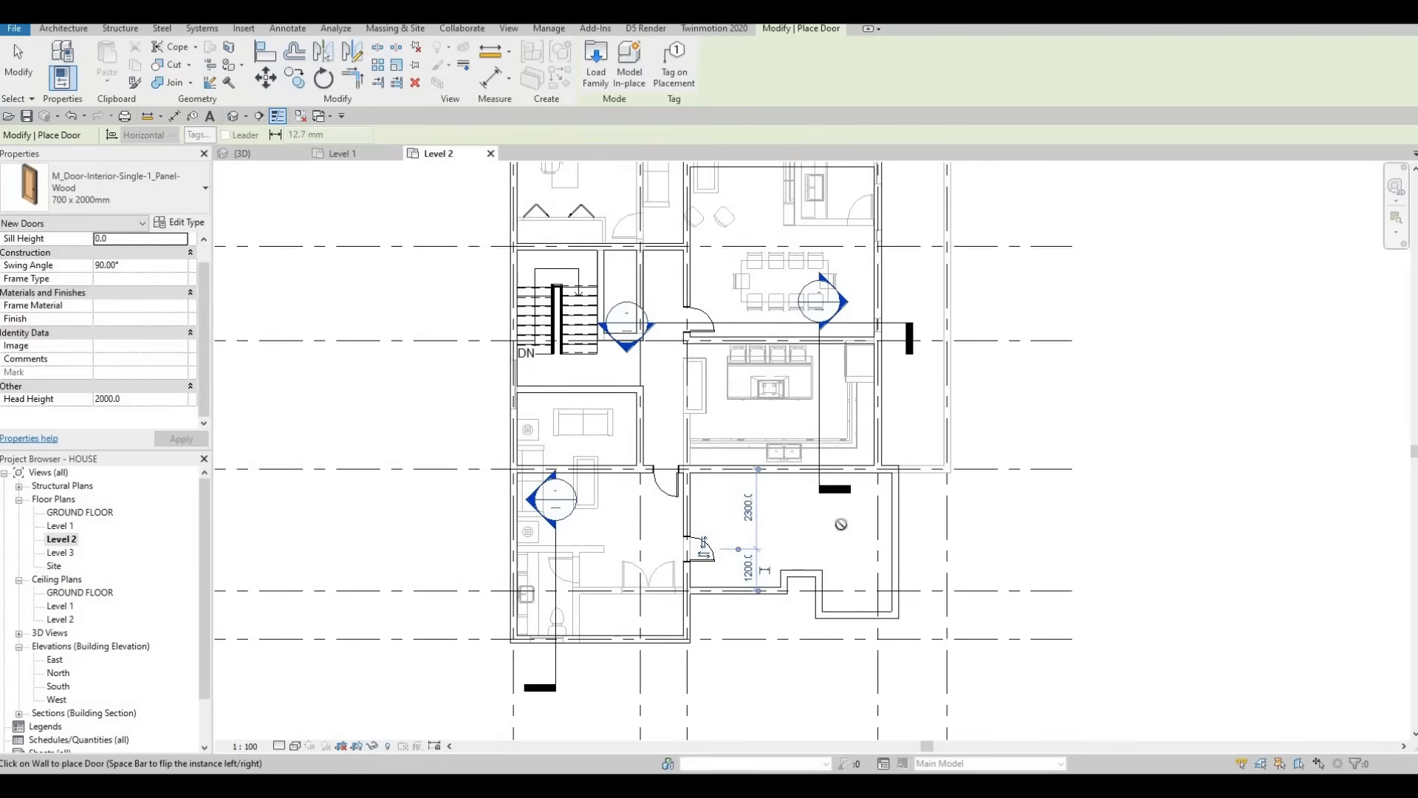
pyautogui.press('Escape')
pyautogui.press('Escape')
pyautogui.scroll(1, 826, 546)
# Step: Draw a vertical interior wall across the lower-right room, from its bottom wall to the wall above
pyautogui.press('Escape')
pyautogui.click(815, 581)
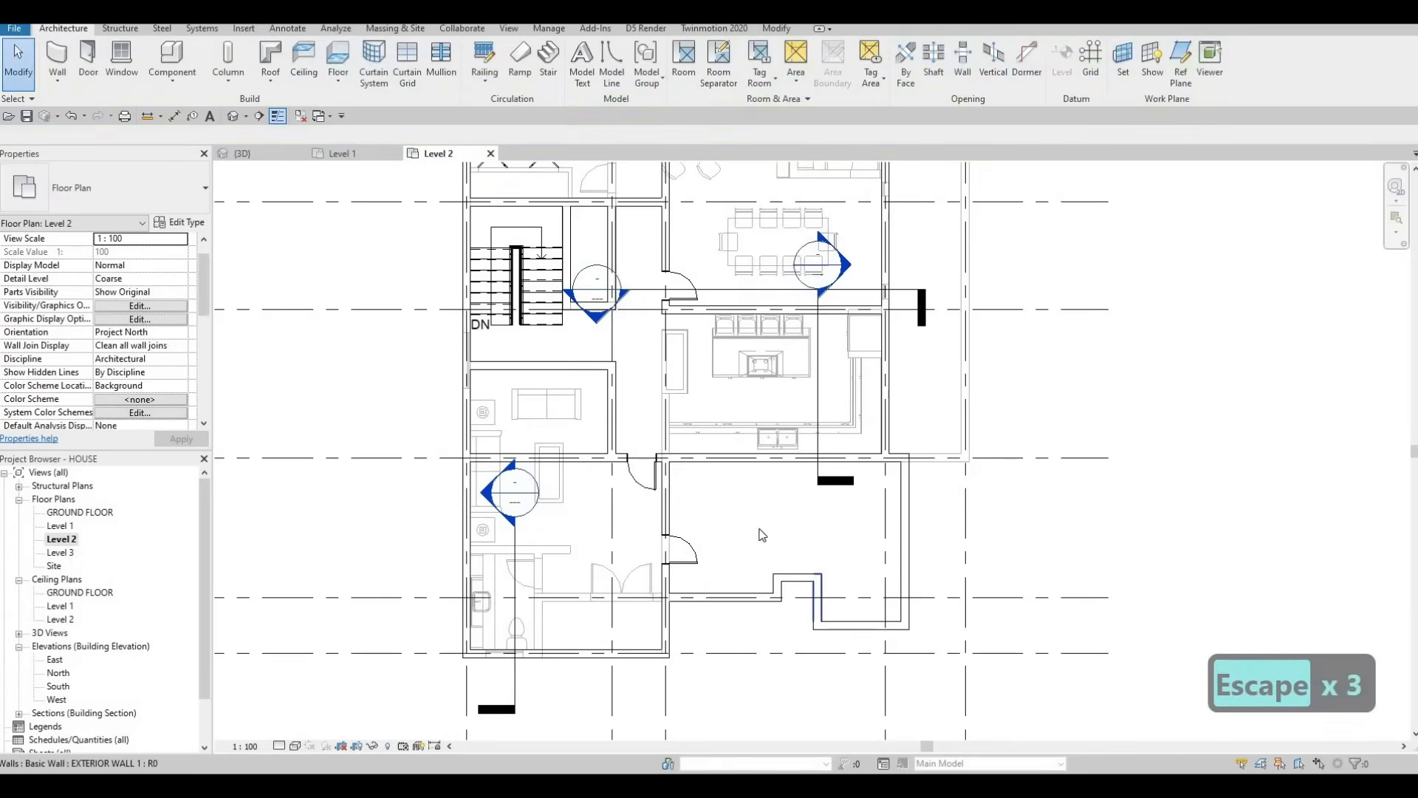
pyautogui.press('Escape')
pyautogui.click(776, 457)
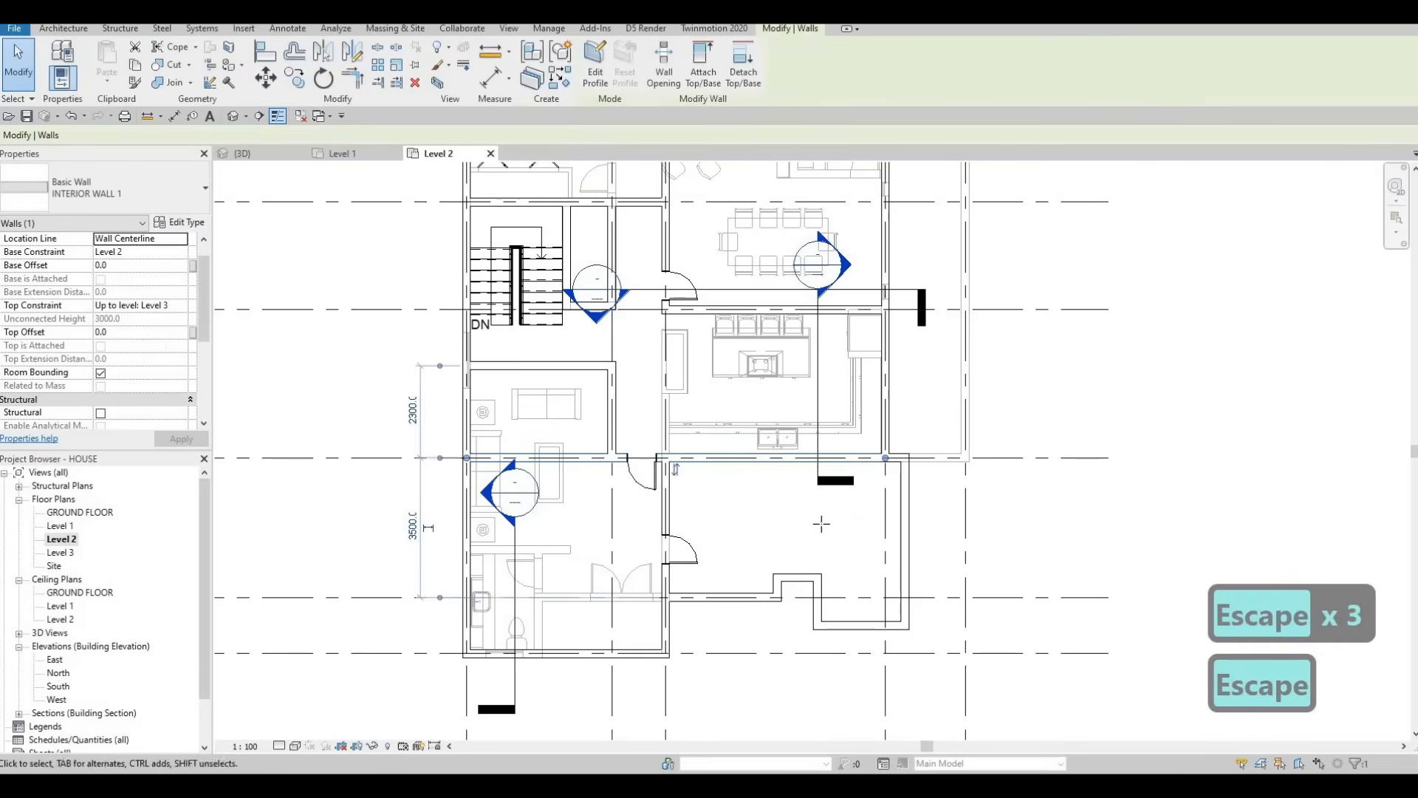
pyautogui.press('c')
pyautogui.press('s')
pyautogui.click(818, 575)
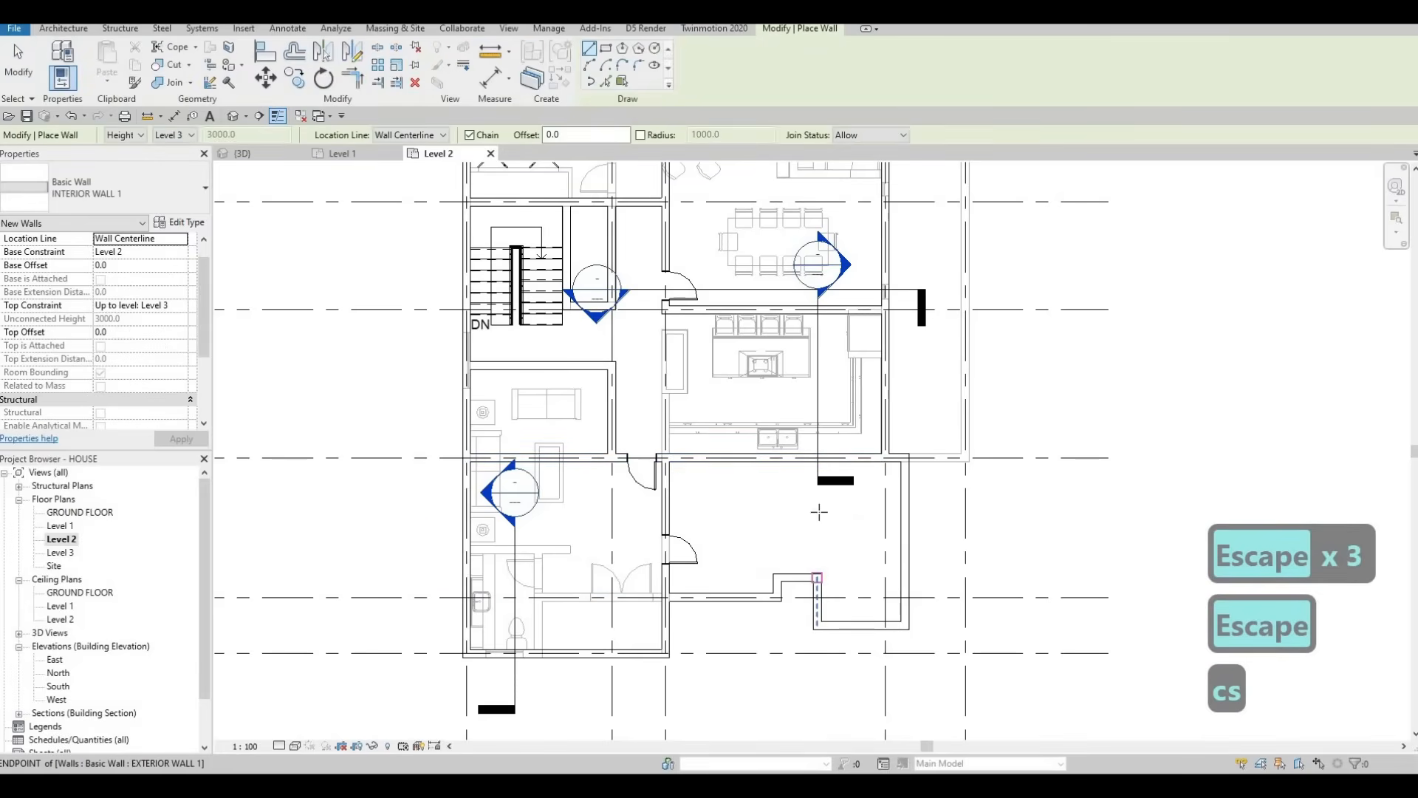
pyautogui.click(817, 463)
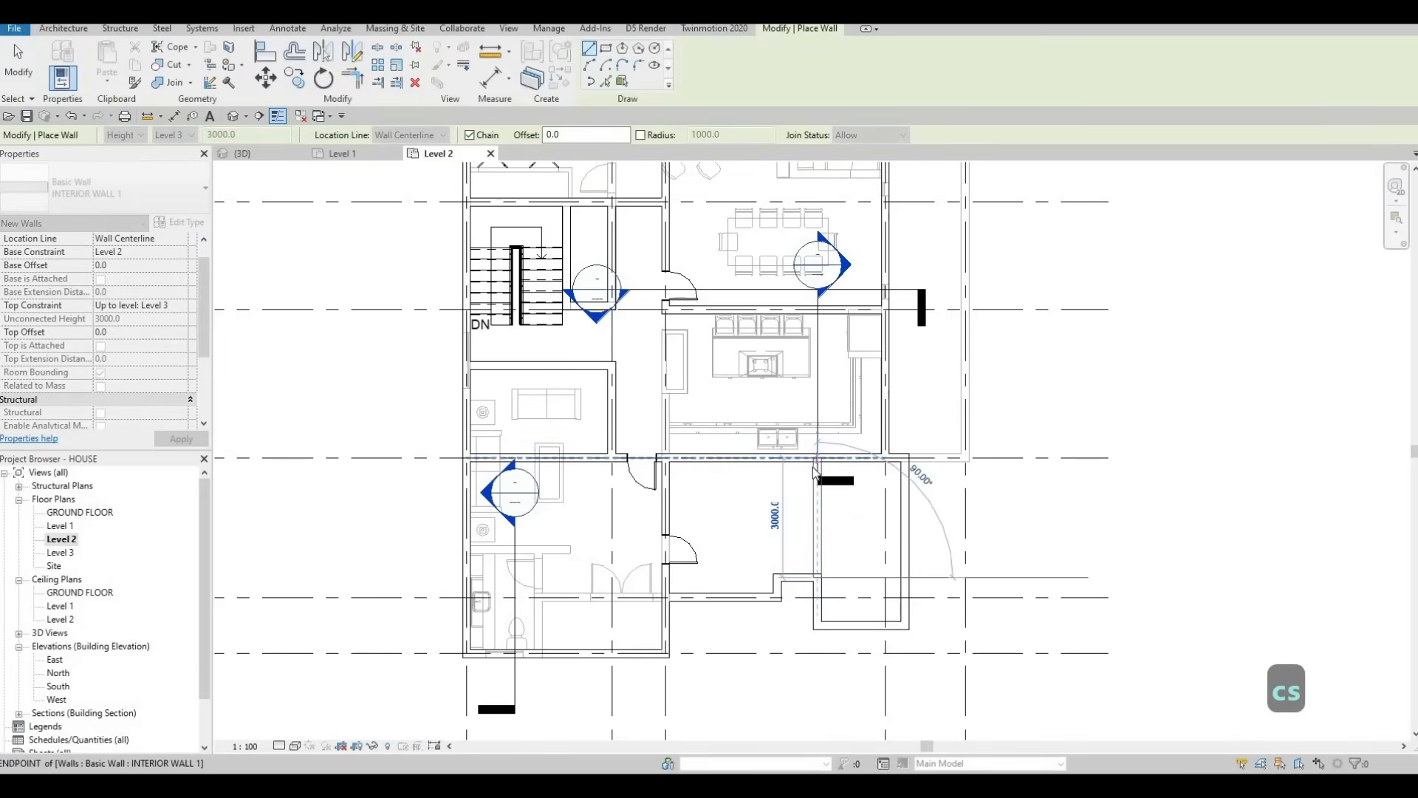
pyautogui.press('Escape')
pyautogui.press('Escape')
pyautogui.press('Escape')
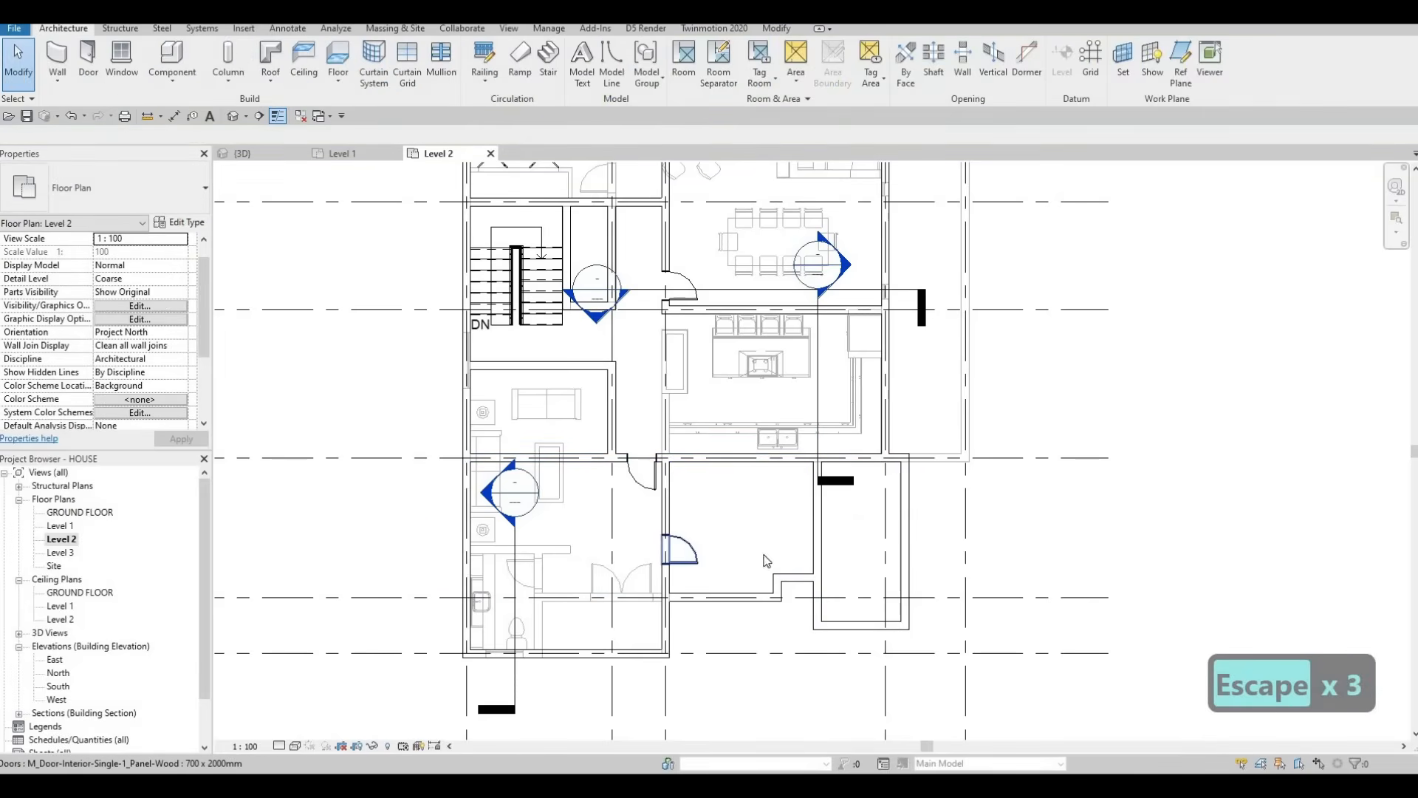
# Step: Place two more interior doors, one on the new wall and one by the stair
pyautogui.press('c')
pyautogui.press('s')
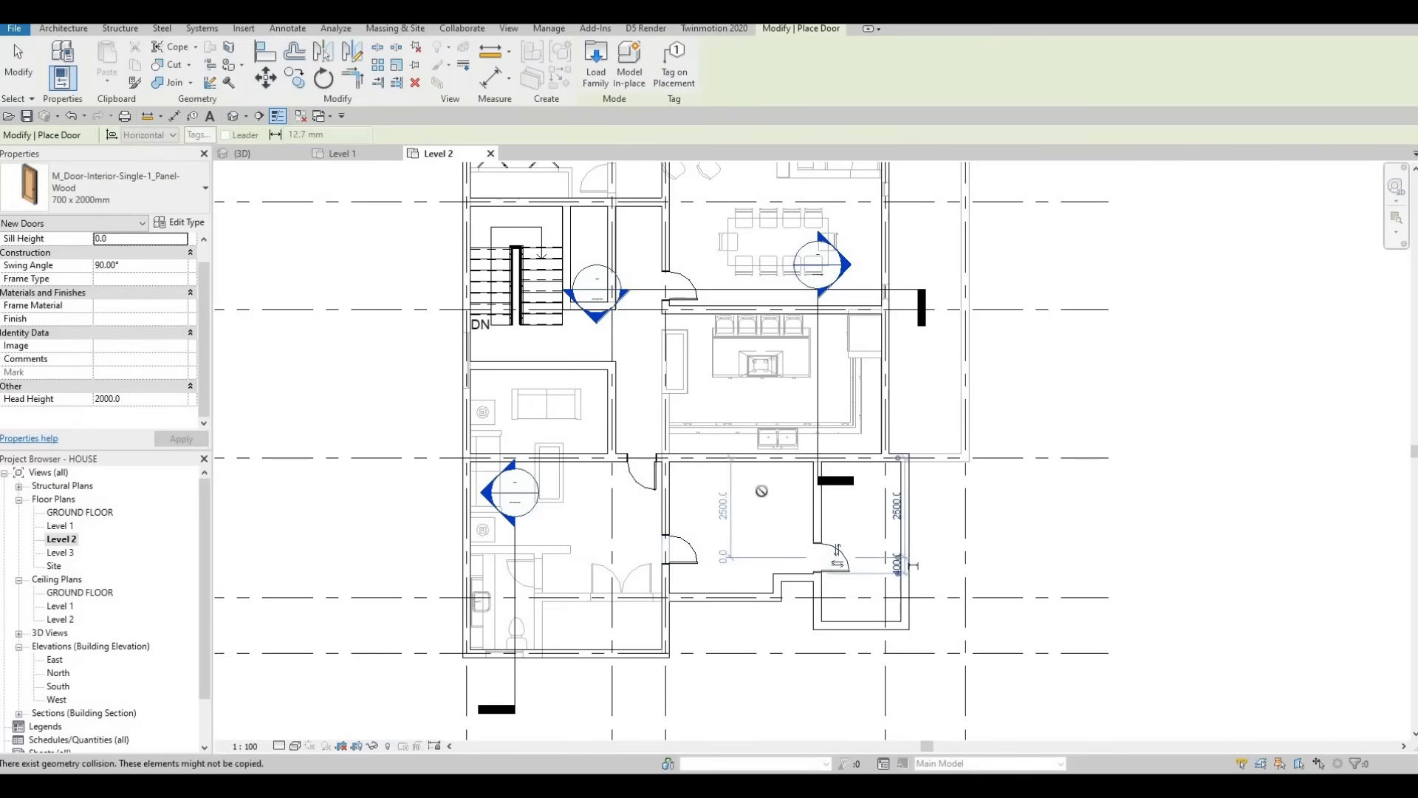
pyautogui.press('Escape')
pyautogui.scroll(-2, 684, 340)
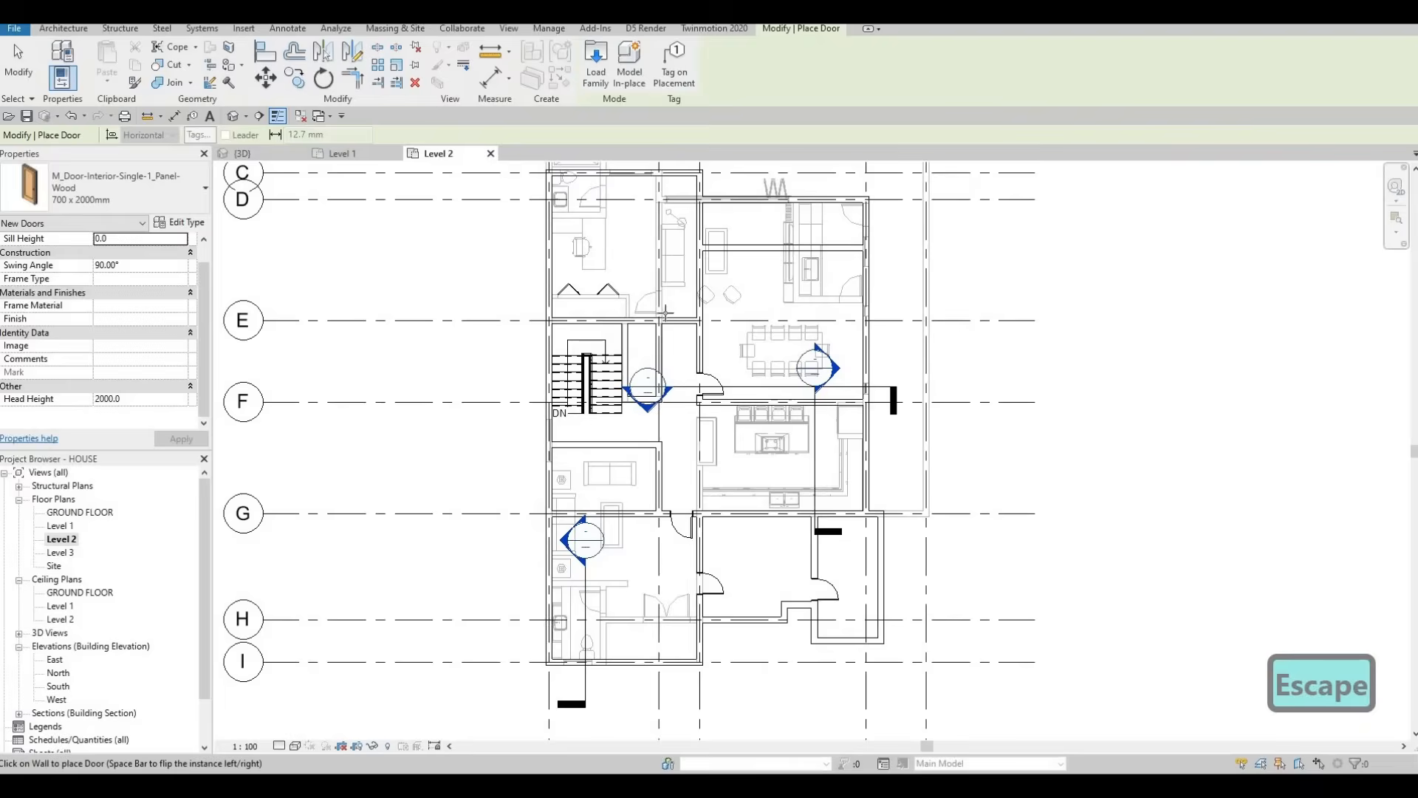
pyautogui.scroll(2, 686, 320)
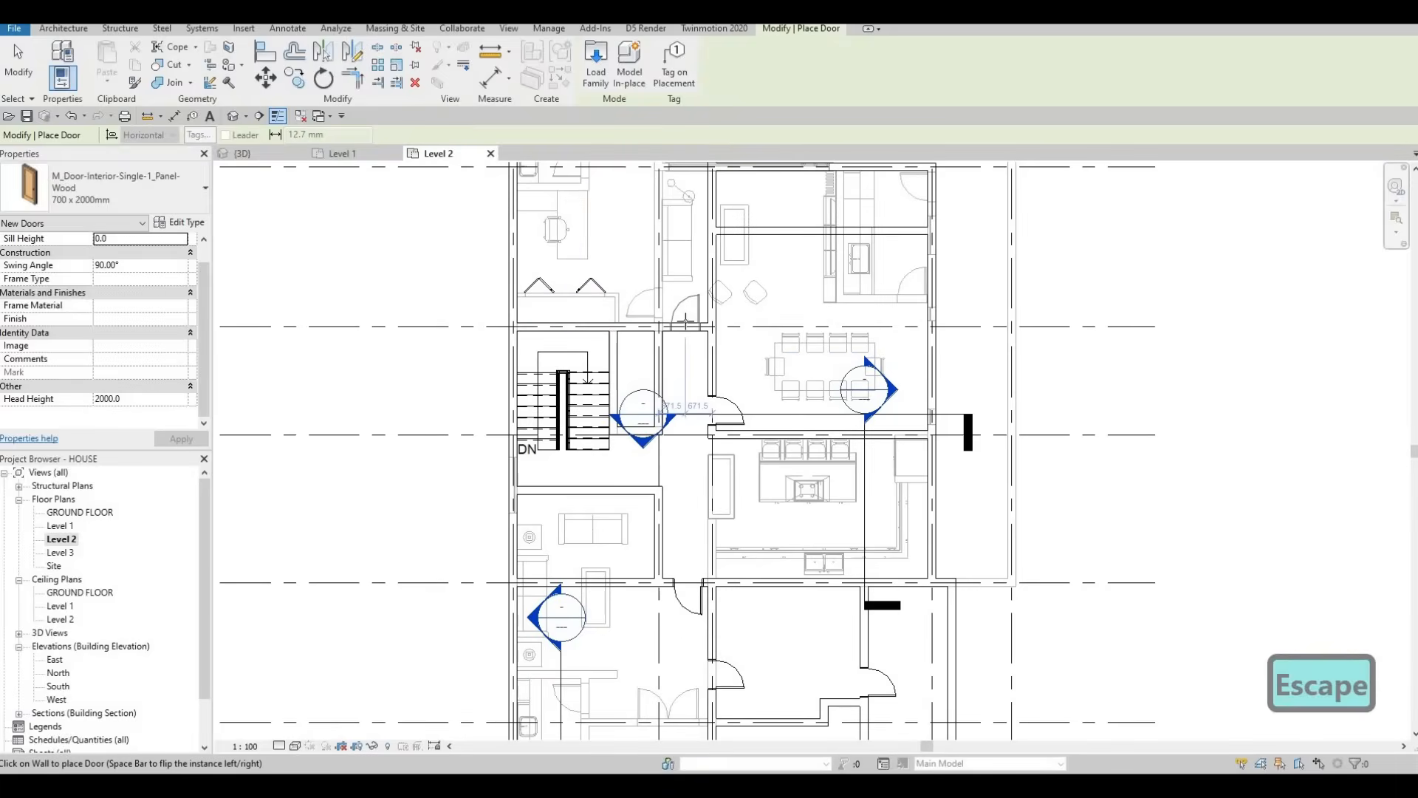
pyautogui.click(685, 321)
pyautogui.scroll(-1, 648, 314)
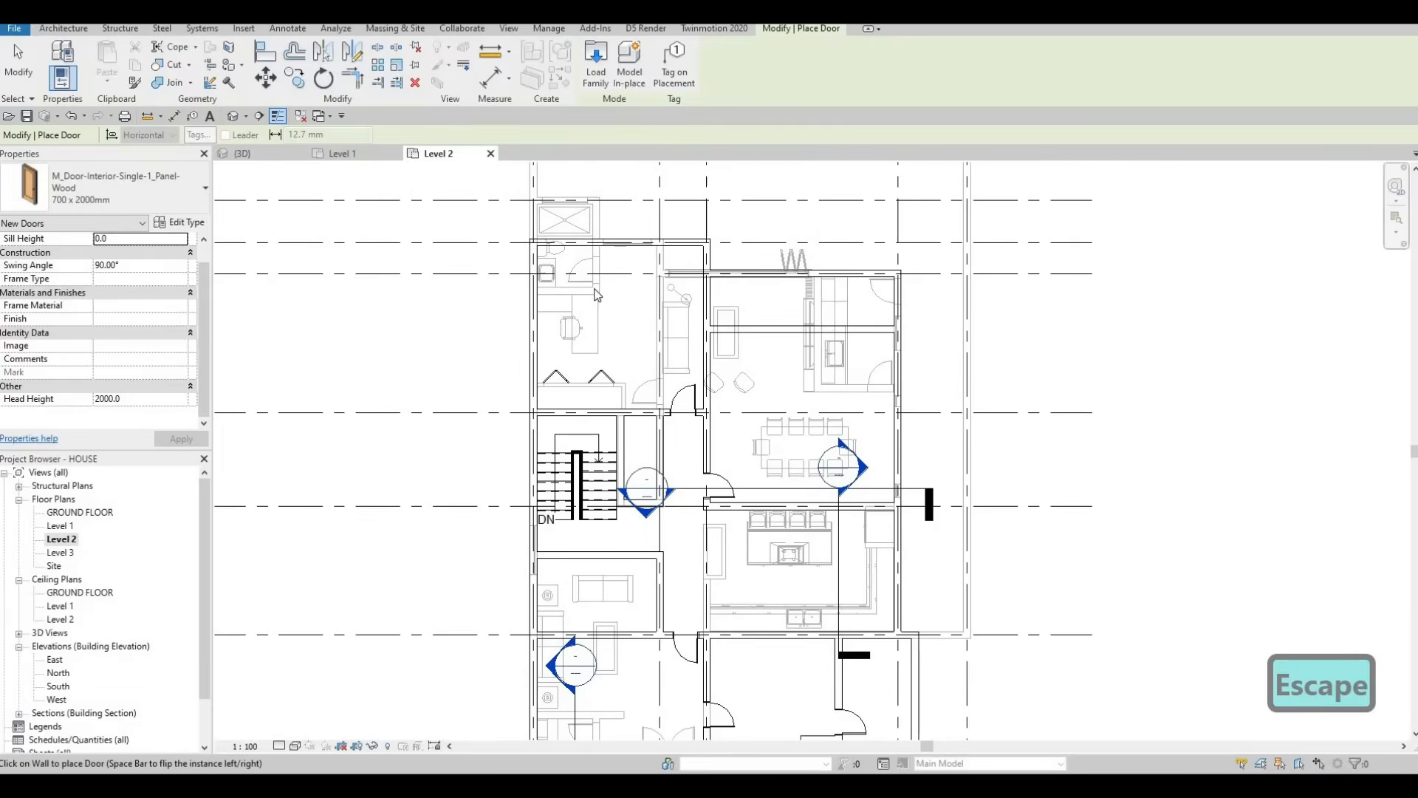
pyautogui.press('Escape')
pyautogui.press('Escape')
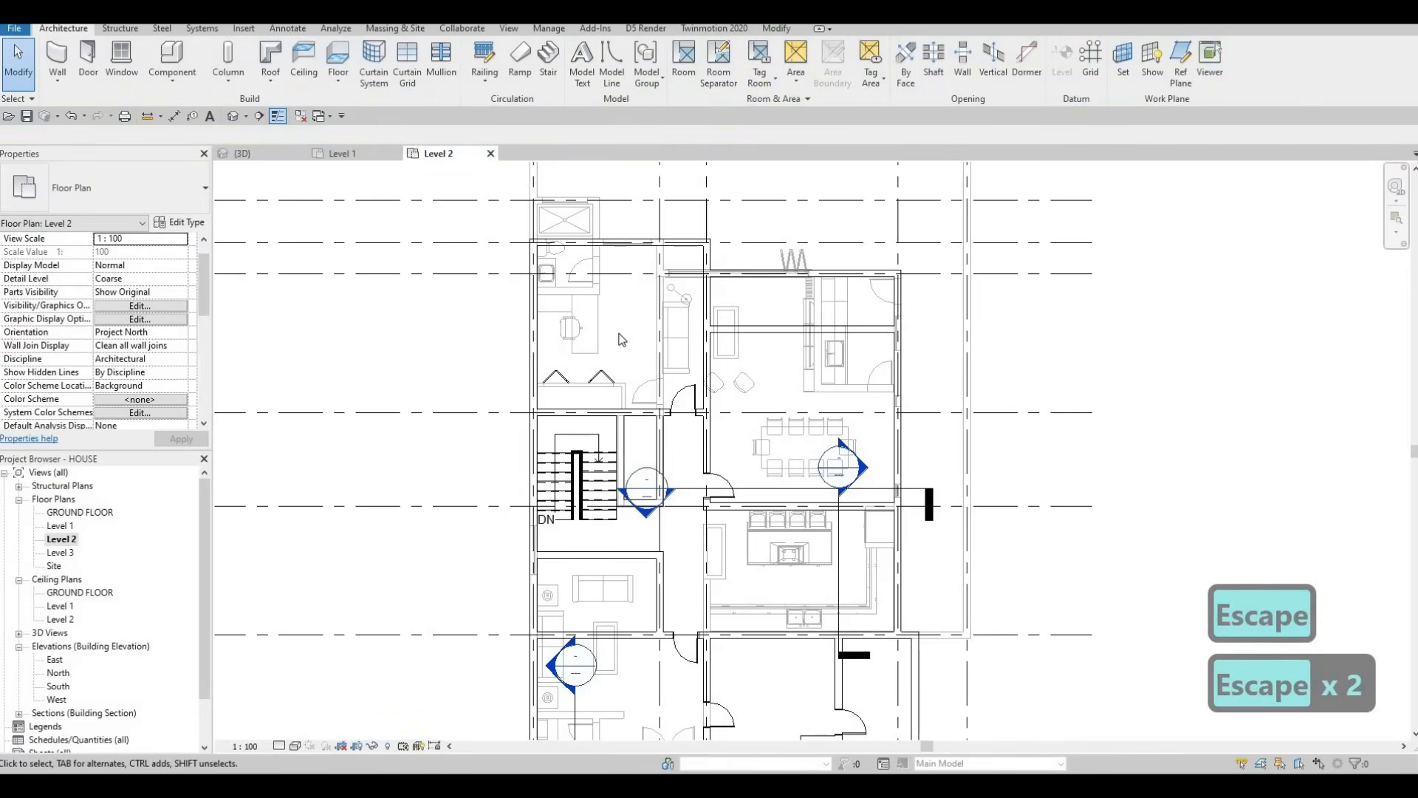
pyautogui.press('Escape')
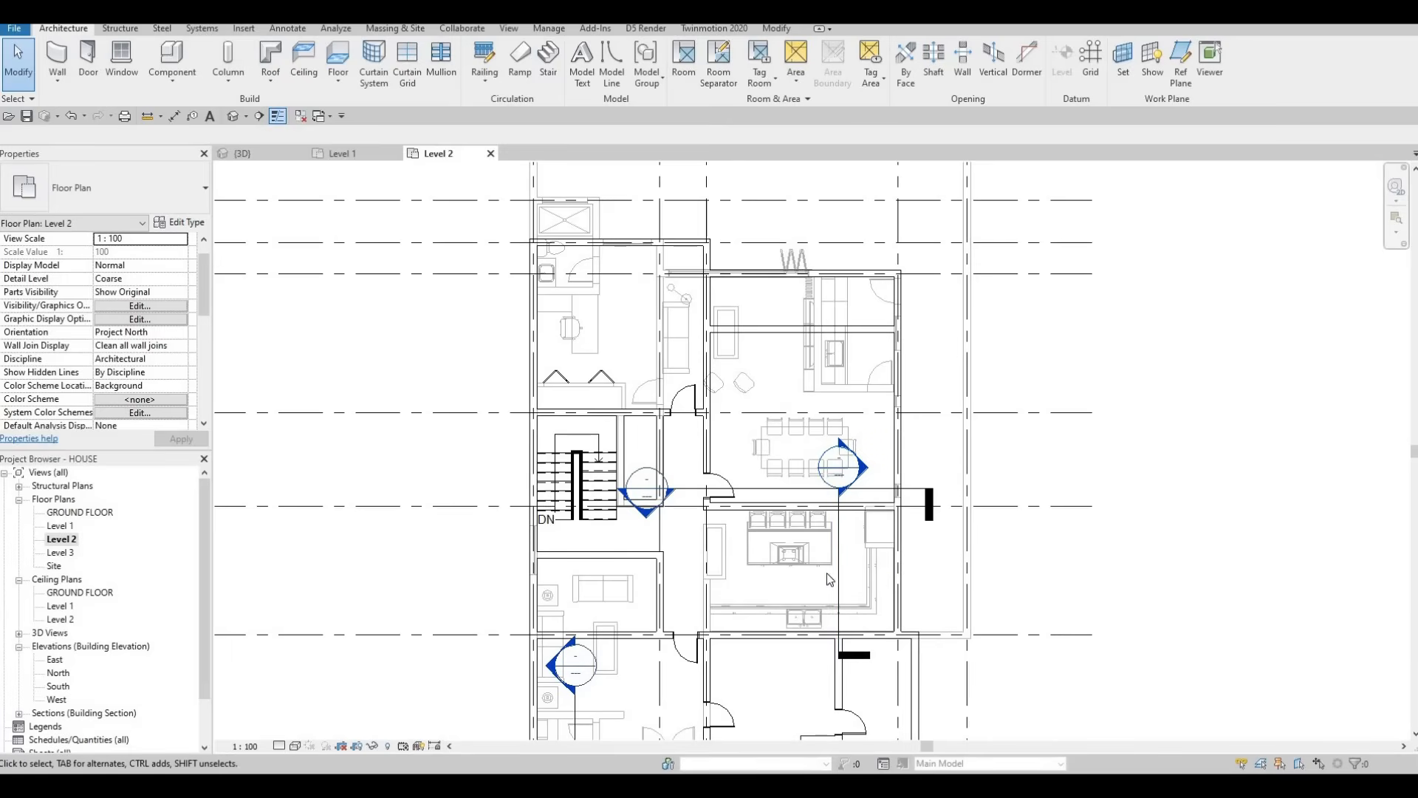
# Step: Place another horizontal M_Sofa-Corbu Sofa 2 against the kitchen's bottom wall
pyautogui.press('Escape')
pyautogui.press('Escape')
pyautogui.click(669, 346)
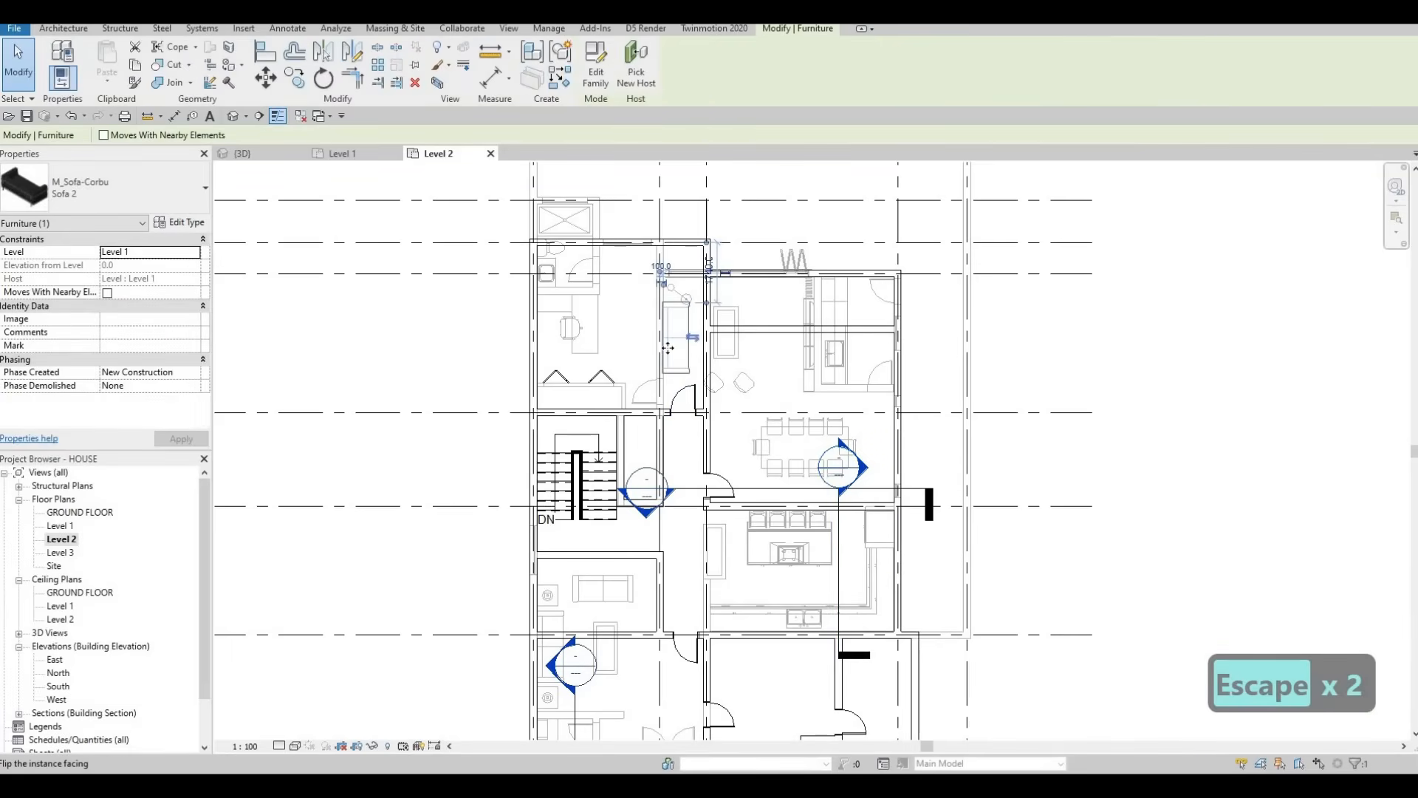
pyautogui.press('c')
pyautogui.press('s')
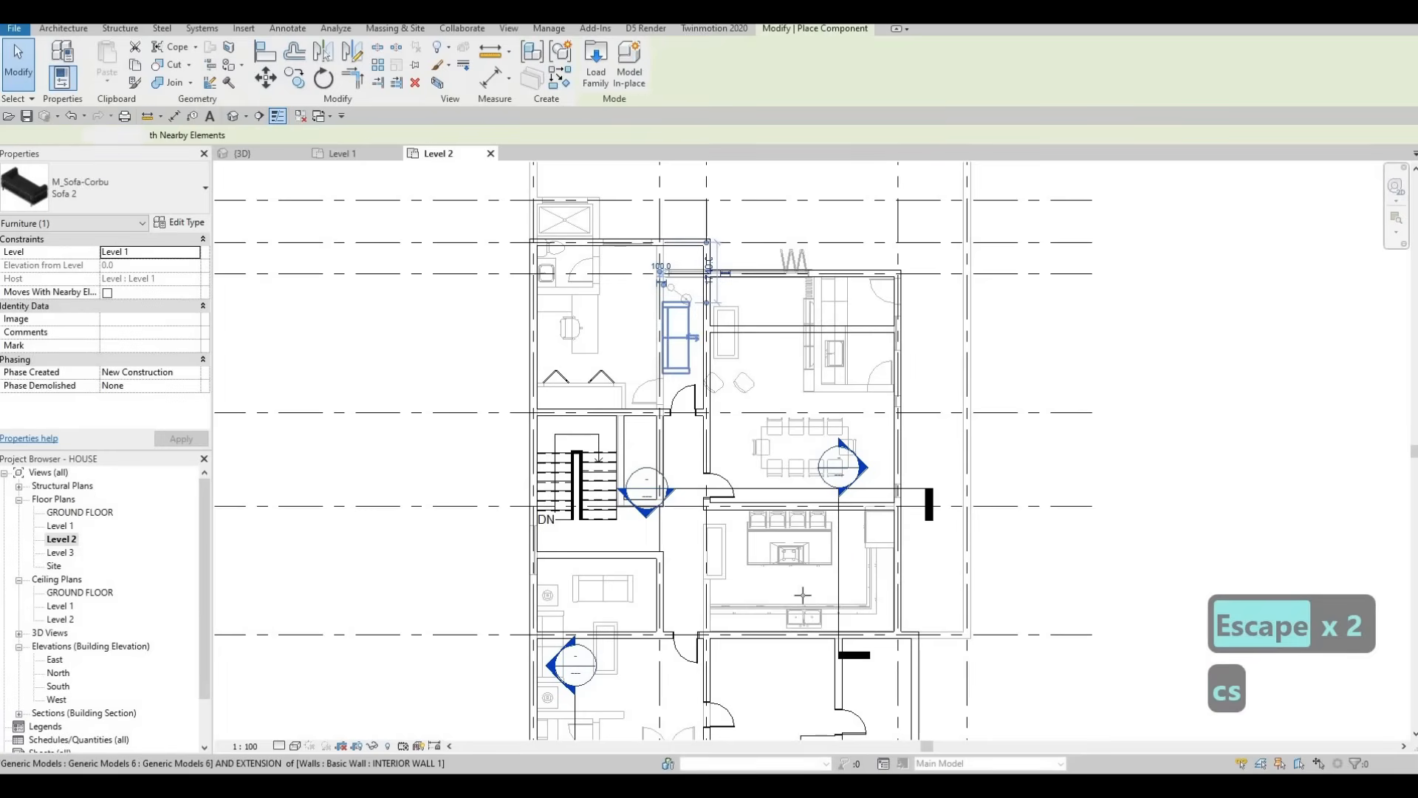
pyautogui.scroll(2, 819, 585)
pyautogui.press('space')
pyautogui.press('space')
pyautogui.press('space')
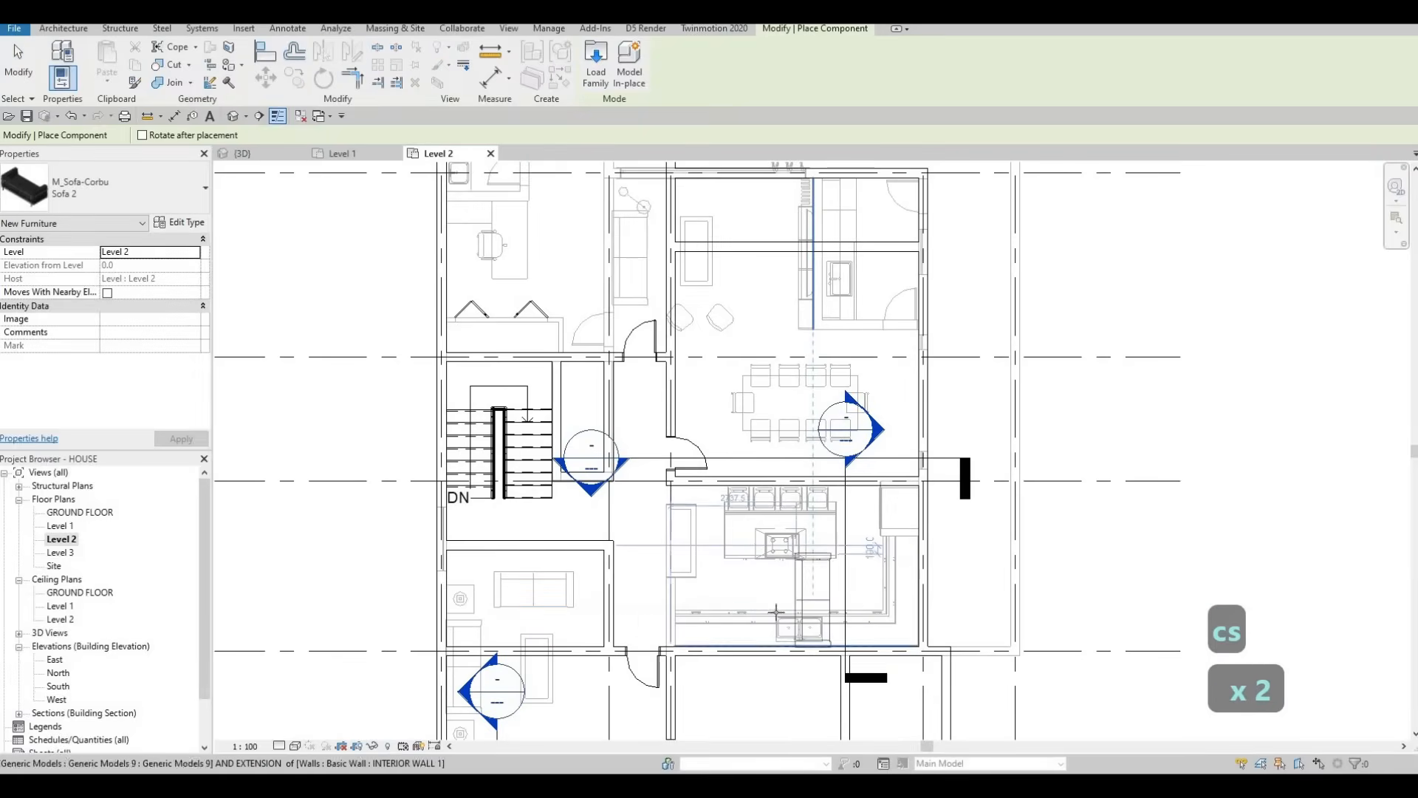
pyautogui.press('space')
pyautogui.scroll(-1, 806, 587)
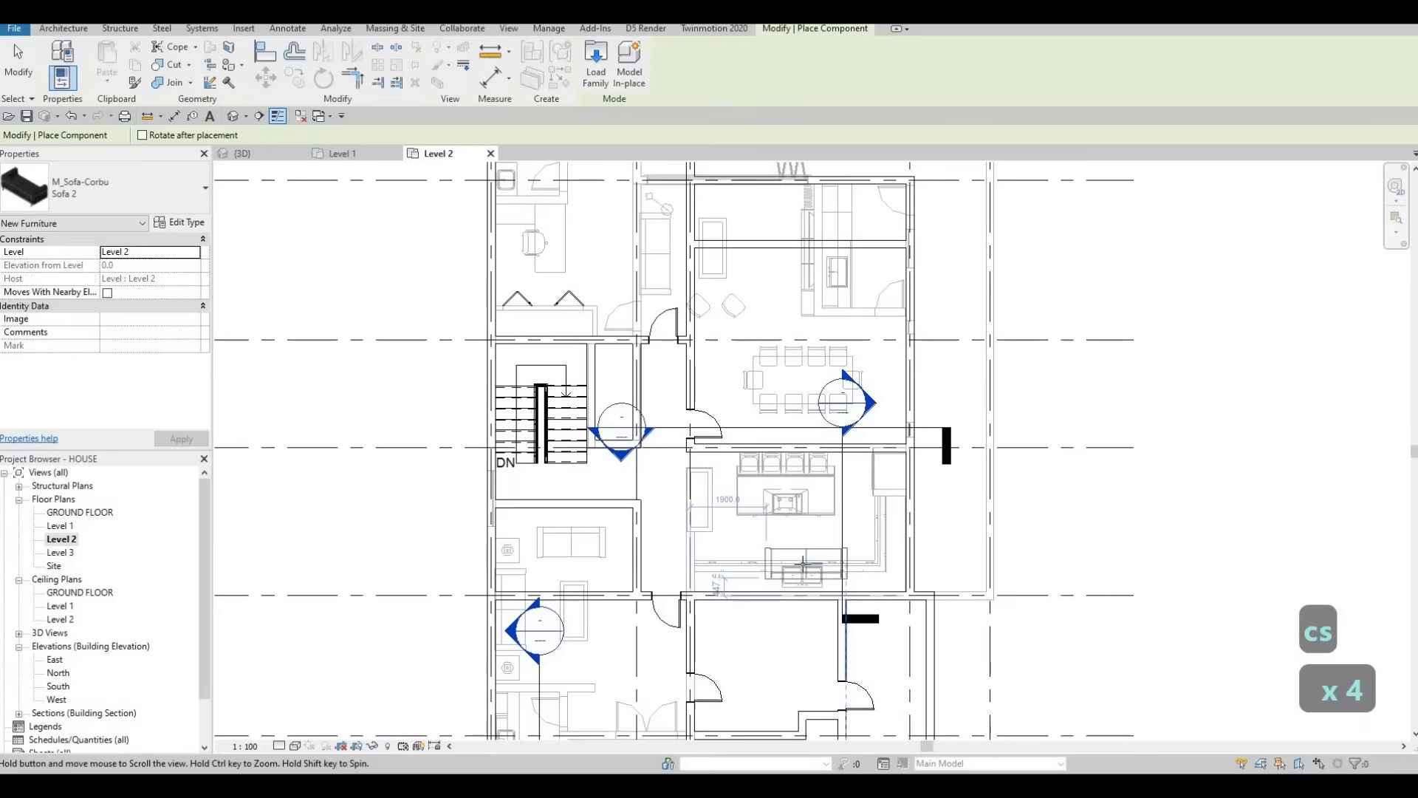
pyautogui.scroll(1, 810, 589)
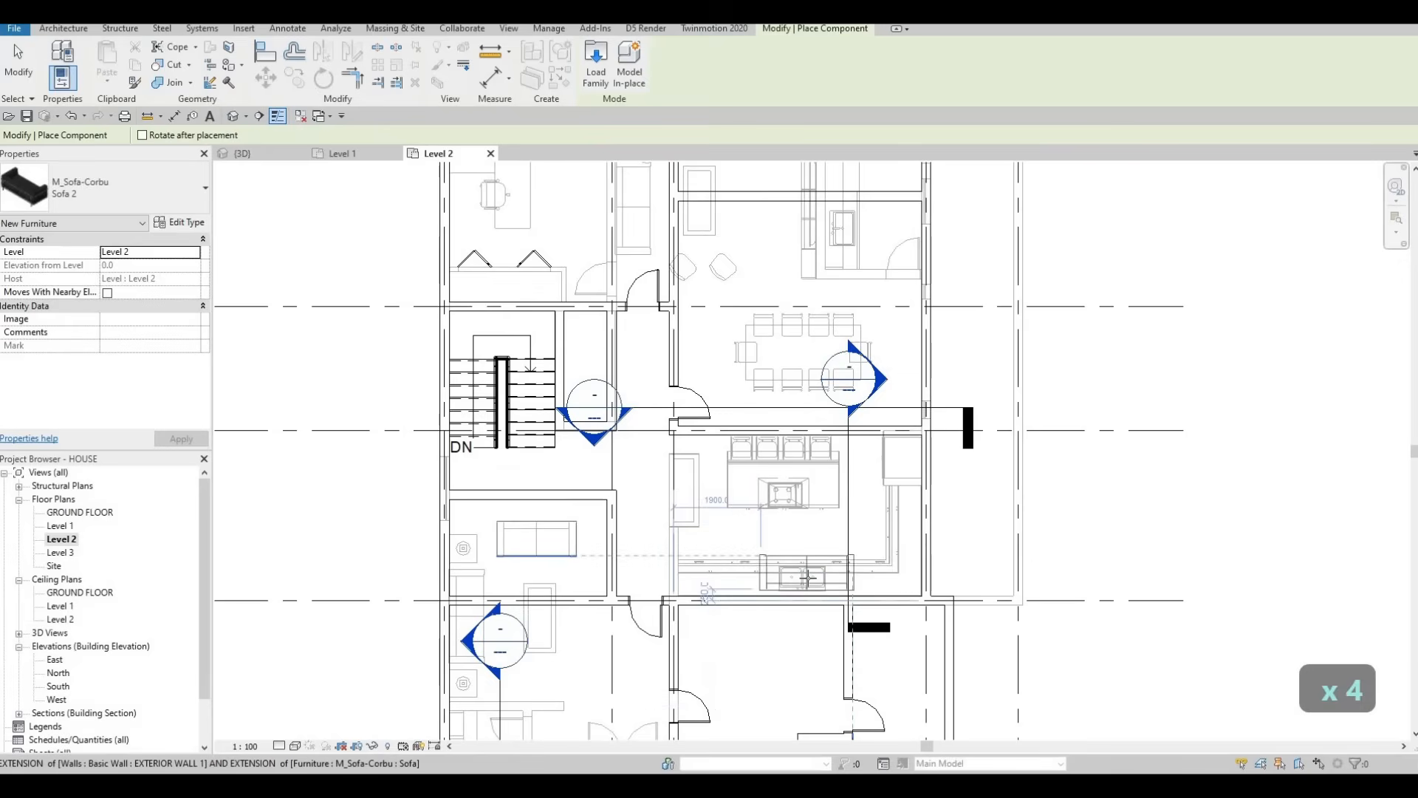
pyautogui.click(808, 578)
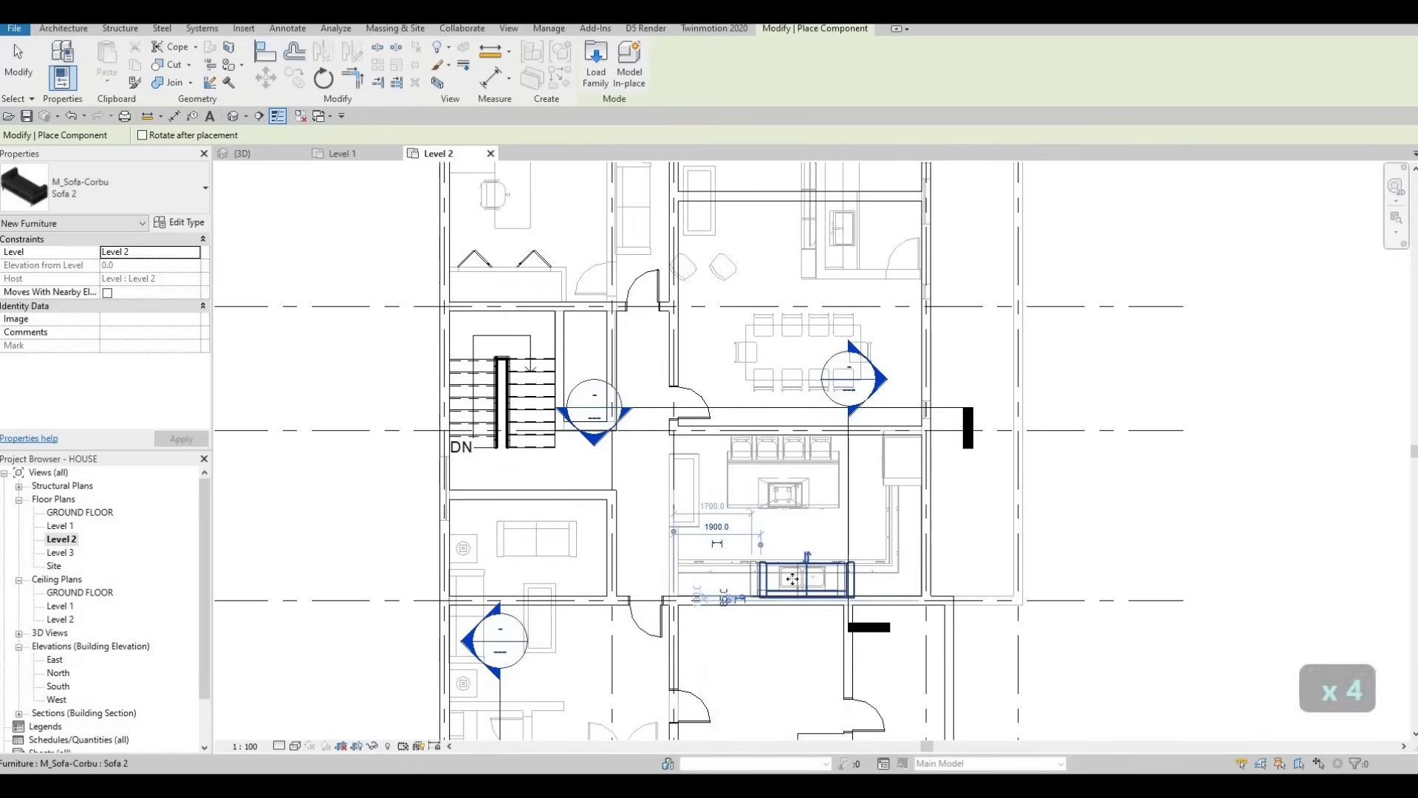
pyautogui.press('Escape')
pyautogui.press('Escape')
pyautogui.press('Escape')
# Step: Place a rotated M_Chair-Desk desk chair at the right side of the kitchen
pyautogui.click(721, 282)
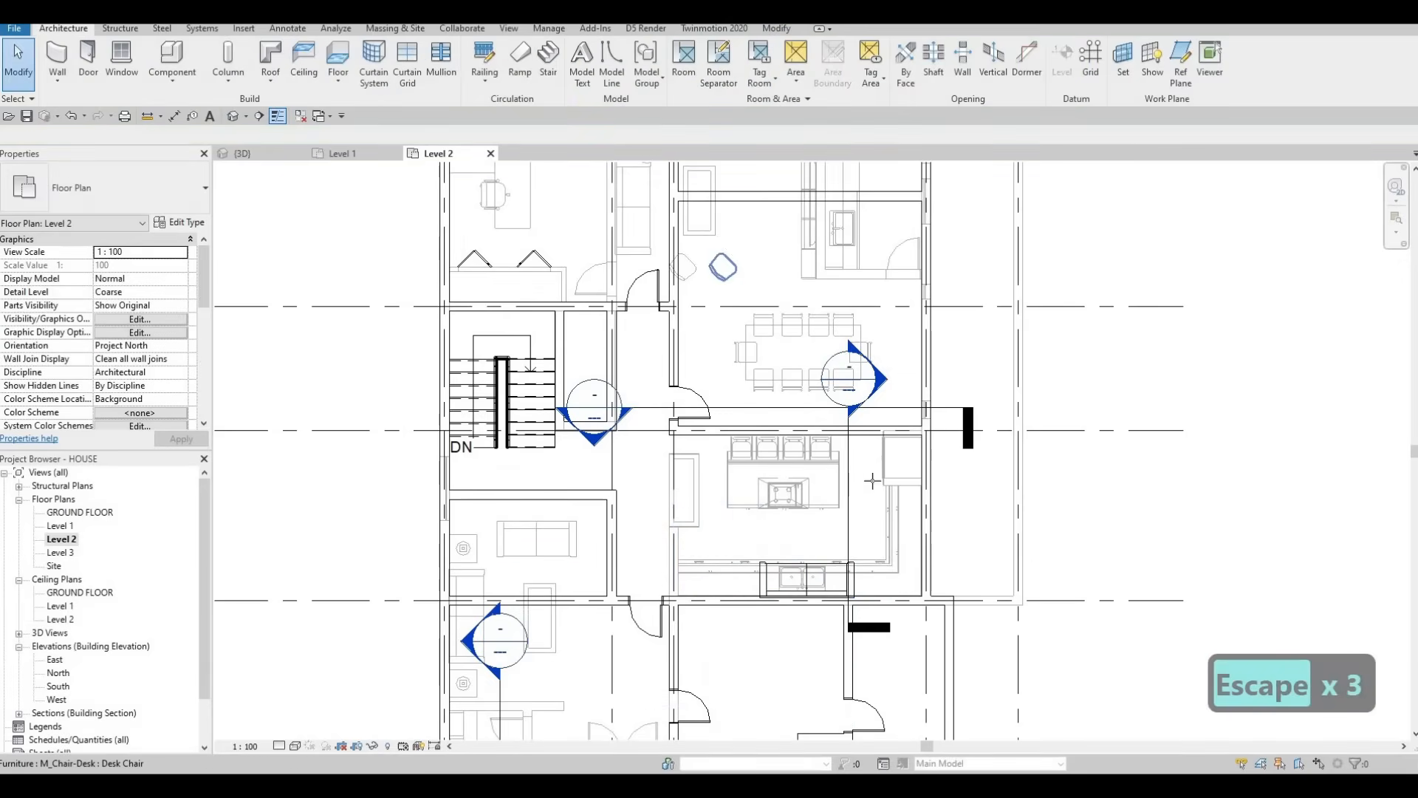
pyautogui.press('c')
pyautogui.press('s')
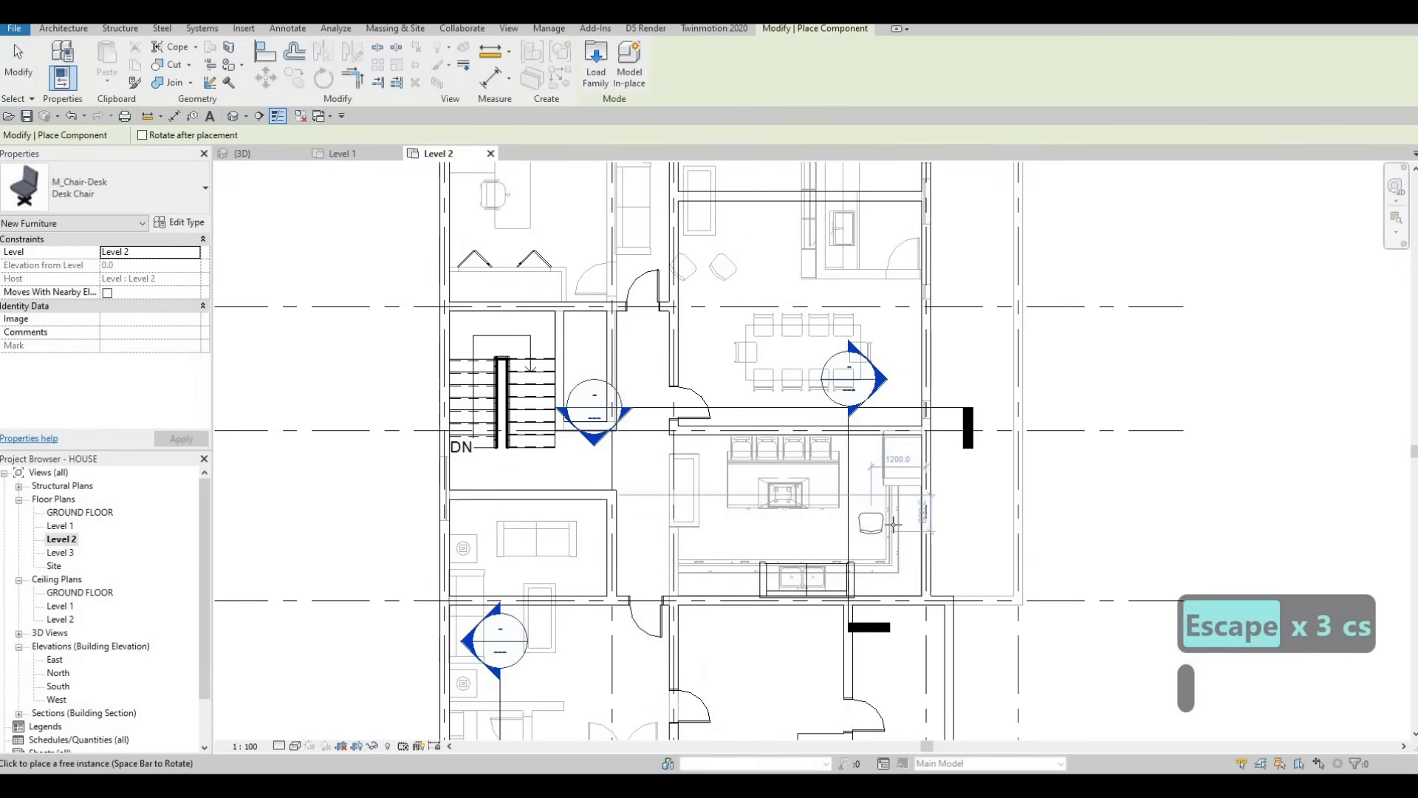
pyautogui.press('space')
pyautogui.press('space')
pyautogui.press('space')
pyautogui.press('space')
pyautogui.press('space')
pyautogui.press('space')
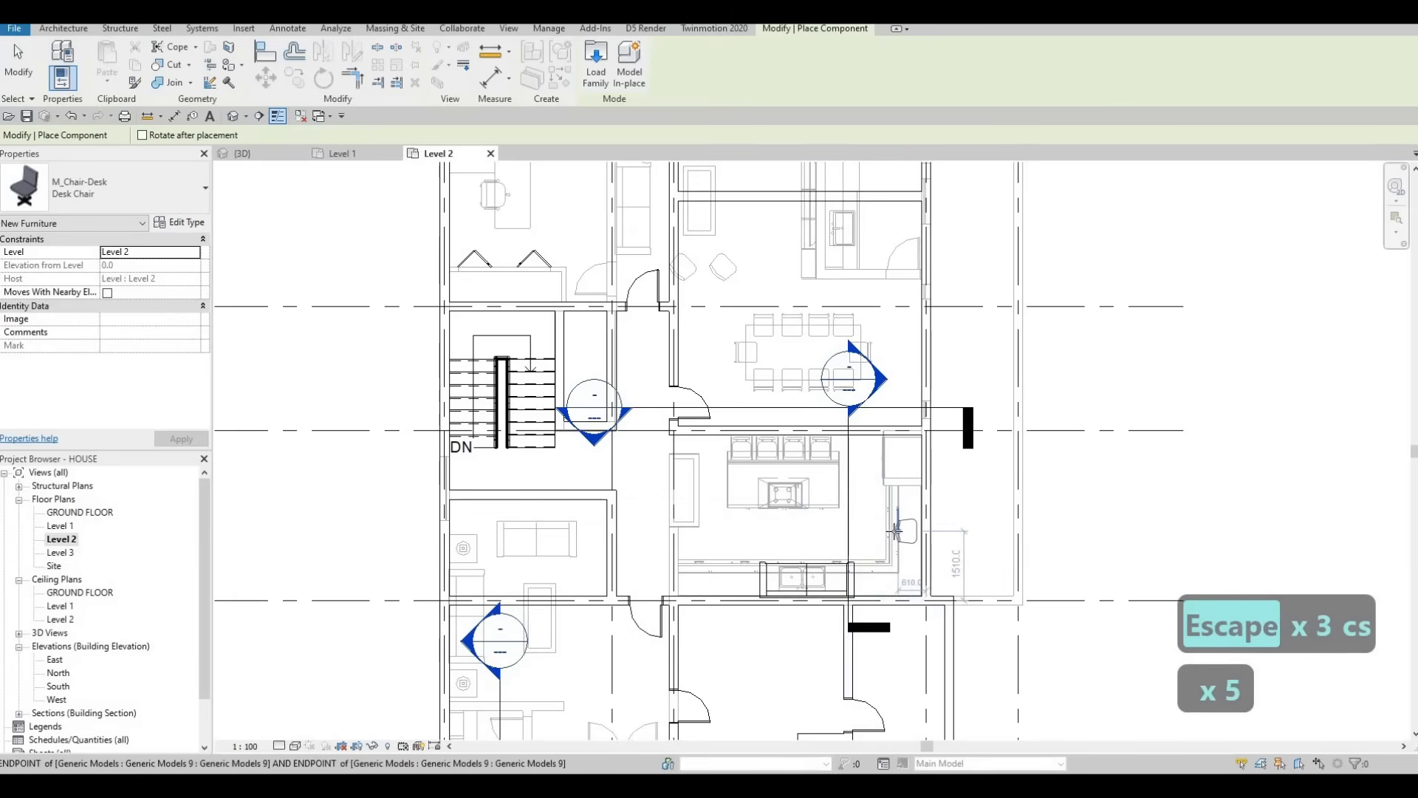
pyautogui.press('space')
pyautogui.scroll(2, 875, 532)
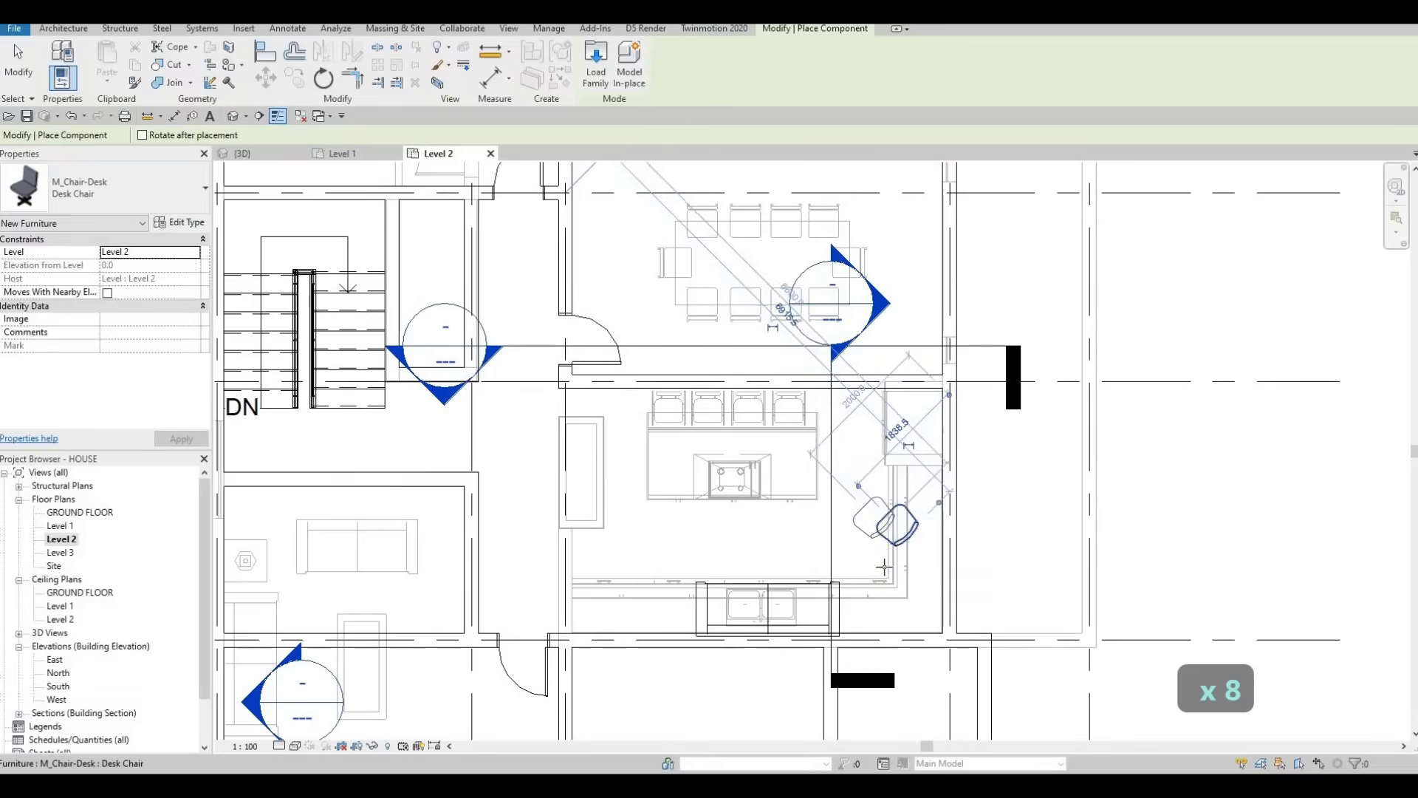
pyautogui.click(879, 526)
pyautogui.press('Escape')
pyautogui.press('Escape')
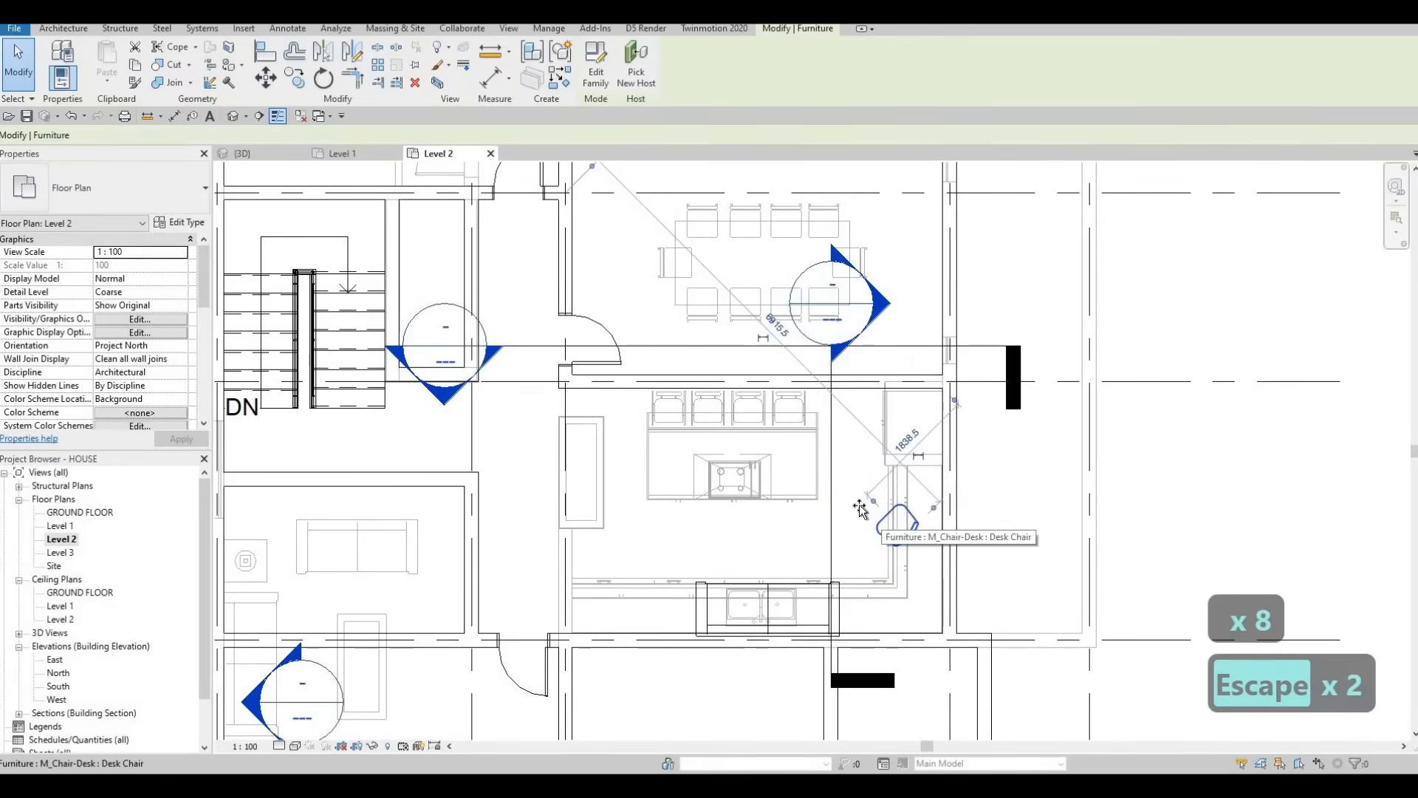
# Step: Copy the desk chair 700 mm straight down
pyautogui.click(881, 523)
pyautogui.press('Escape')
pyautogui.press('Escape')
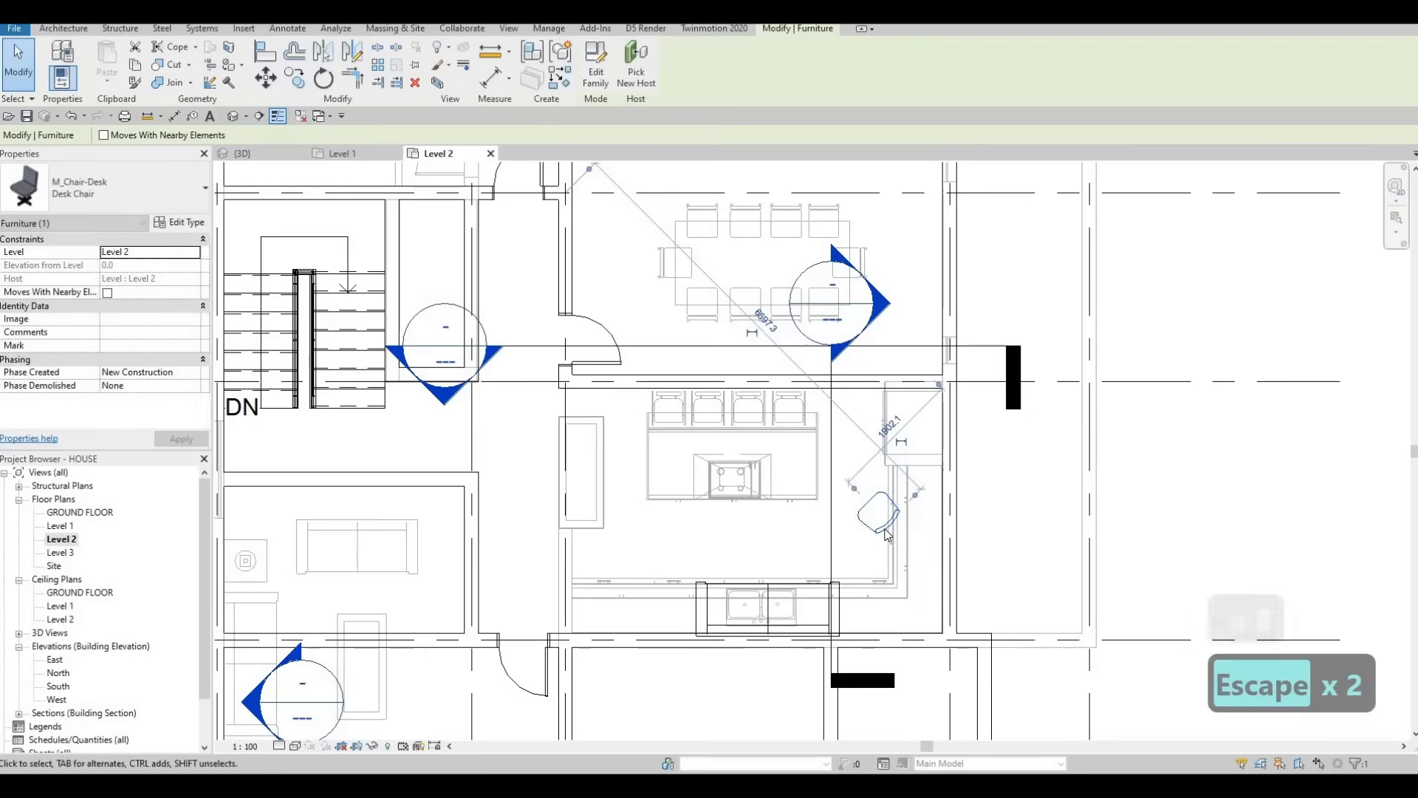
pyautogui.click(887, 532)
pyautogui.press('c')
pyautogui.press('o')
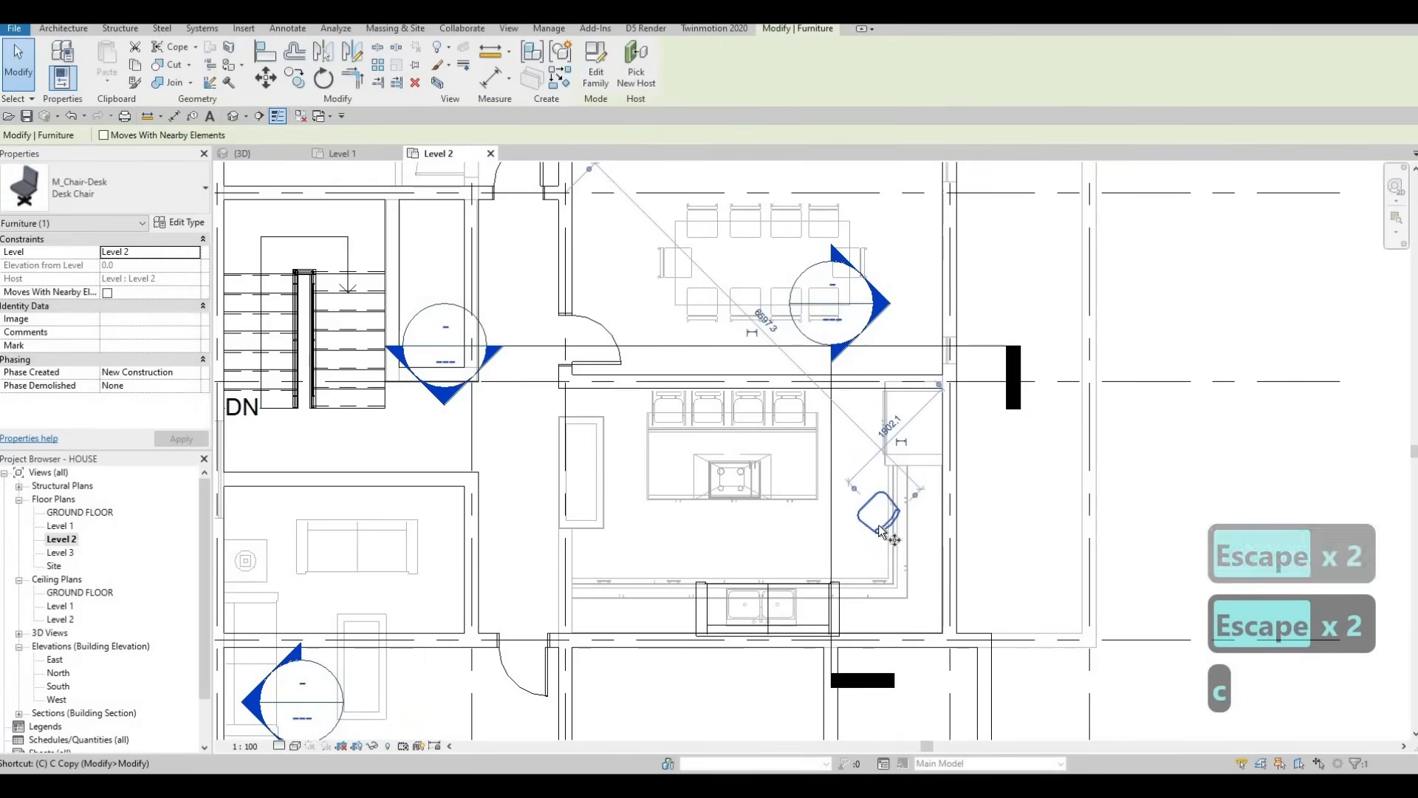
pyautogui.click(883, 529)
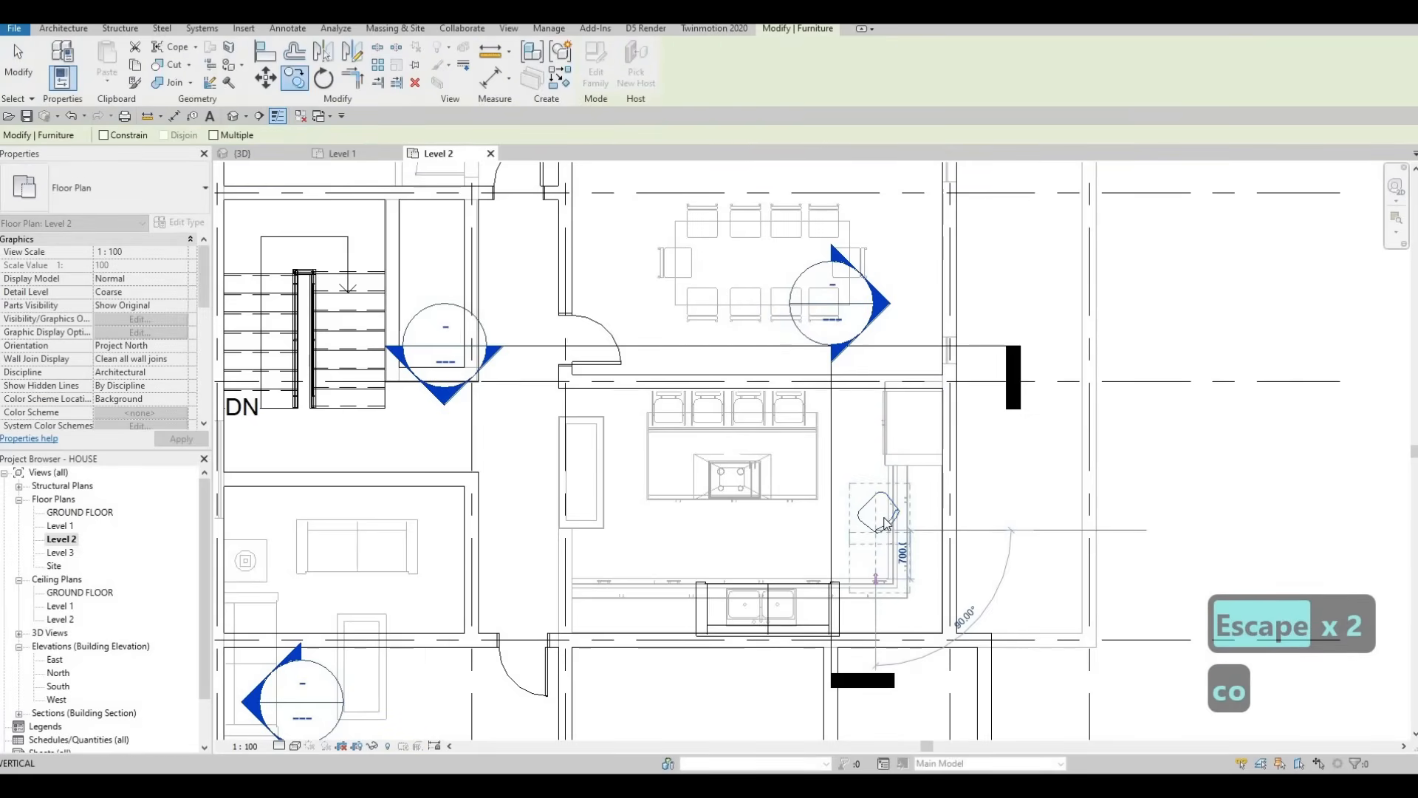
pyautogui.click(877, 580)
pyautogui.press('Escape')
pyautogui.press('Escape')
# Step: Shift both desk chairs slightly right and nudge the lower chair down
pyautogui.click(881, 539)
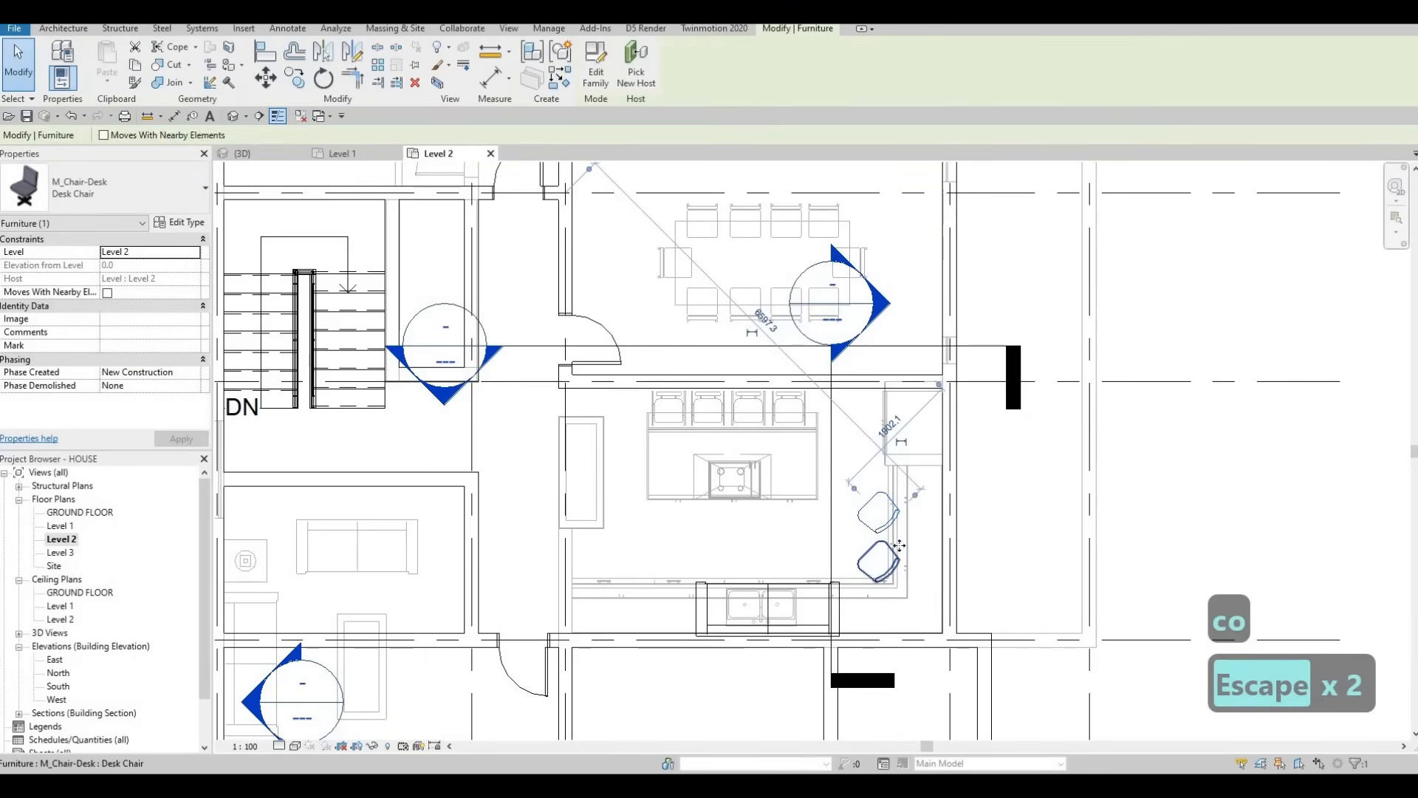
pyautogui.keyDown('ctrl'); pyautogui.click(899, 546); pyautogui.keyUp('ctrl')
pyautogui.moveTo(899, 550); pyautogui.dragTo(926, 562)
pyautogui.press('Escape')
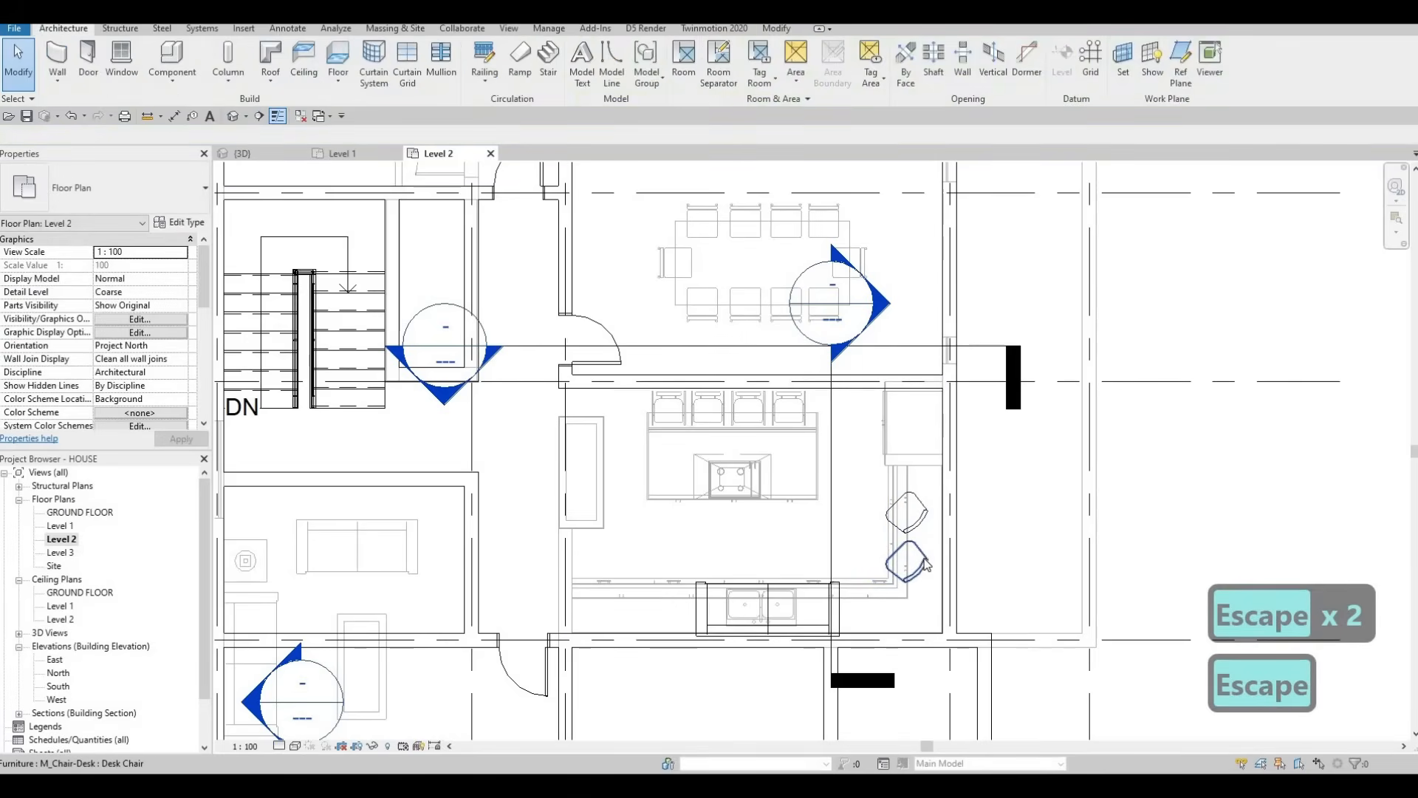
pyautogui.click(925, 564)
pyautogui.press('Down')
pyautogui.press('Down')
pyautogui.press('Down')
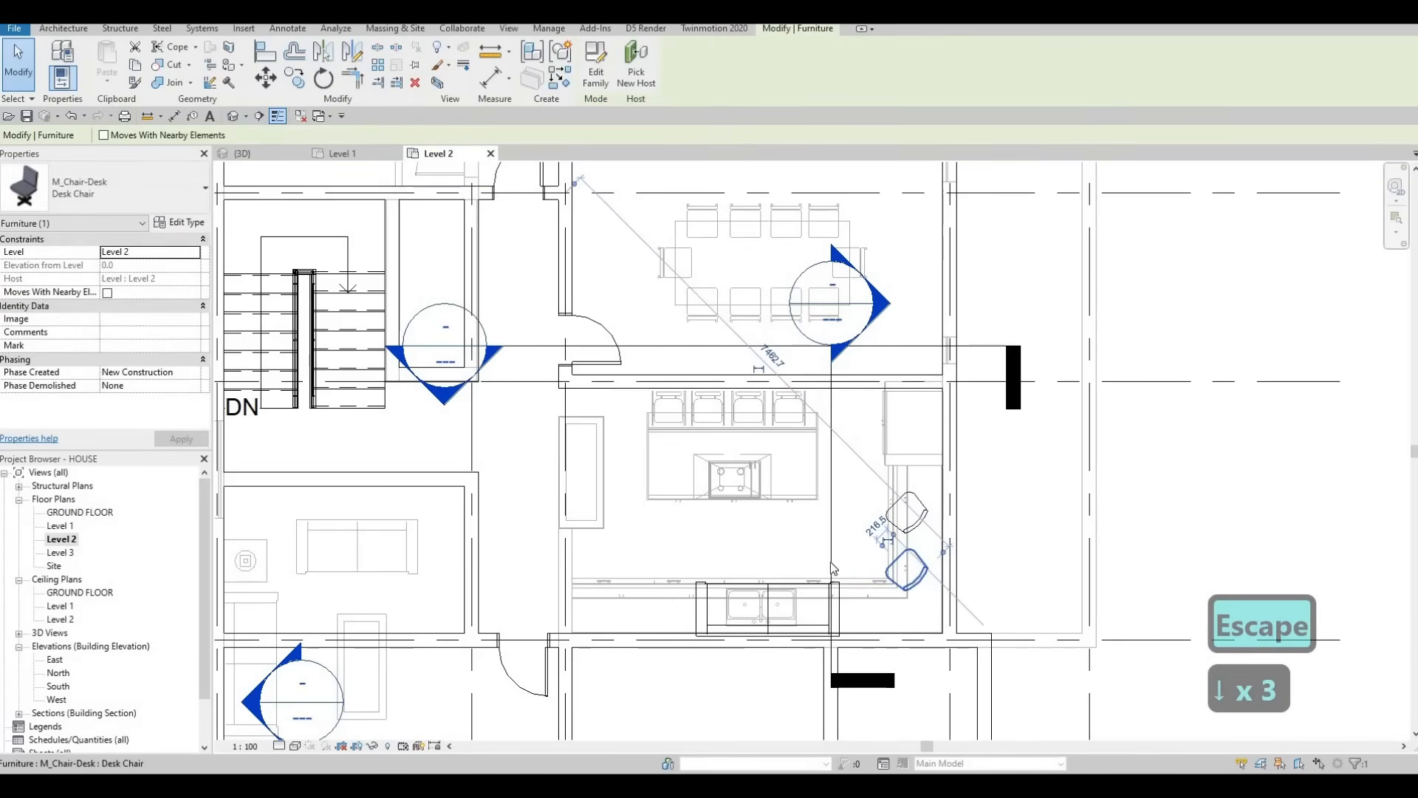
pyautogui.scroll(-1, 831, 562)
pyautogui.press('Escape')
pyautogui.press('Escape')
pyautogui.click(833, 566)
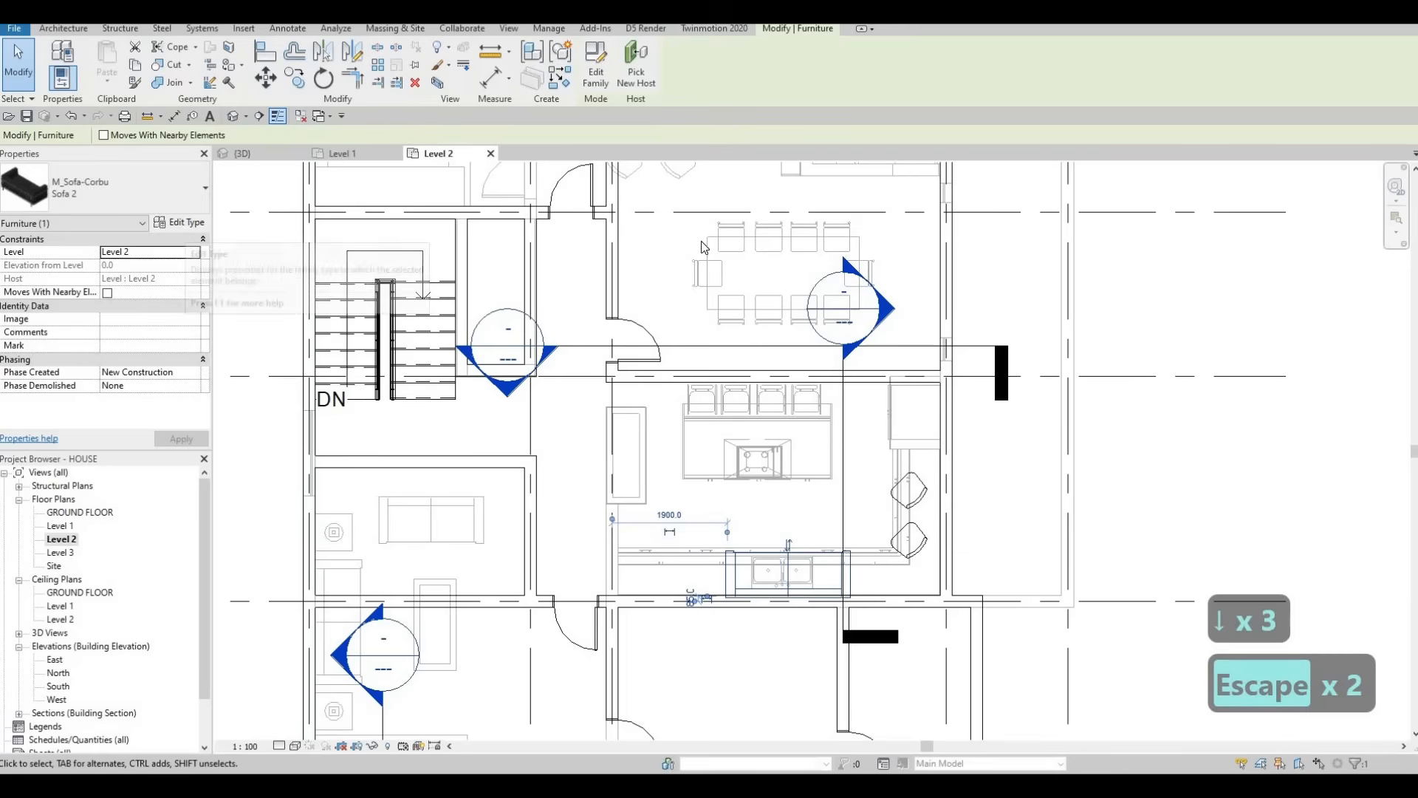
# Step: Duplicate the sofa type as Sofa 3 with a Width of 3000
pyautogui.click(1062, 229)
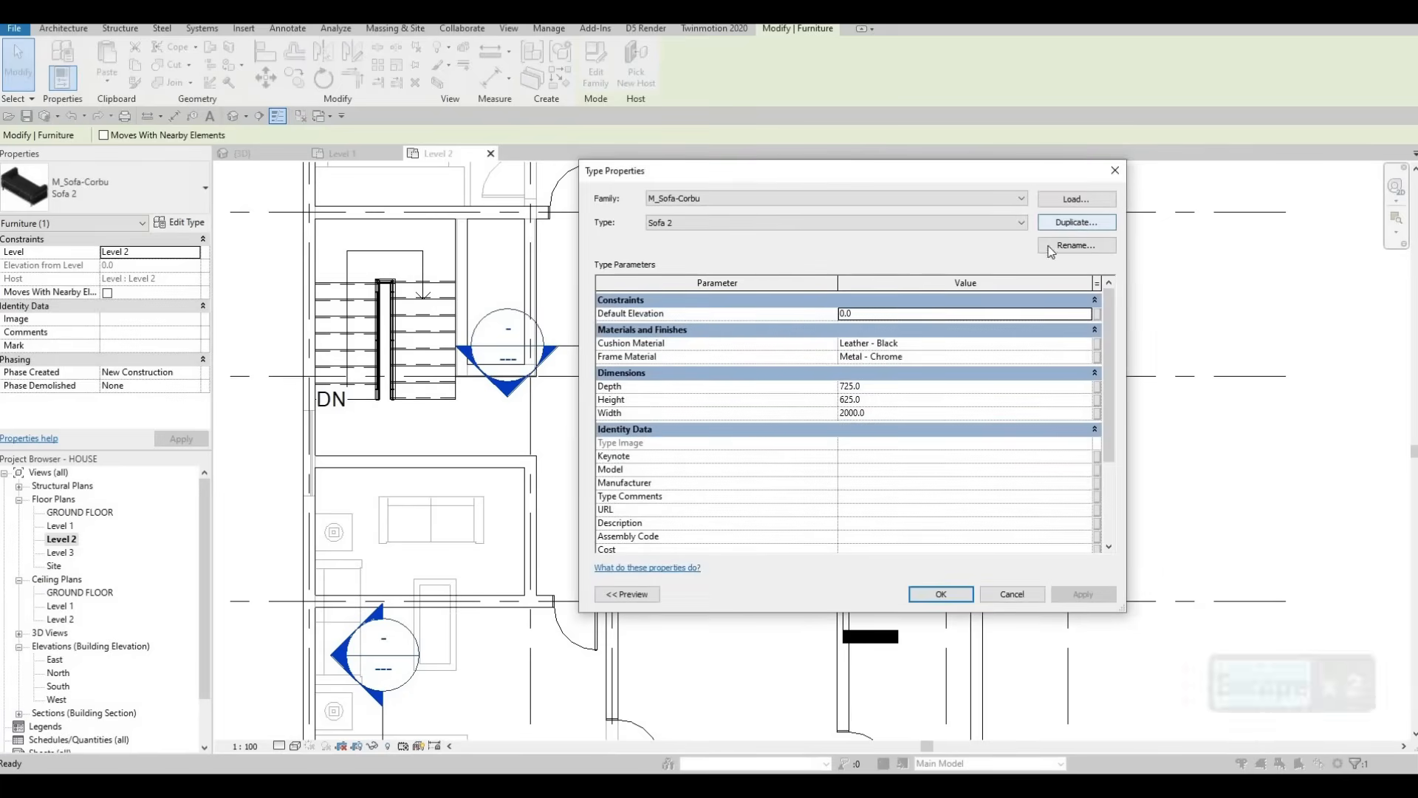
pyautogui.click(840, 424)
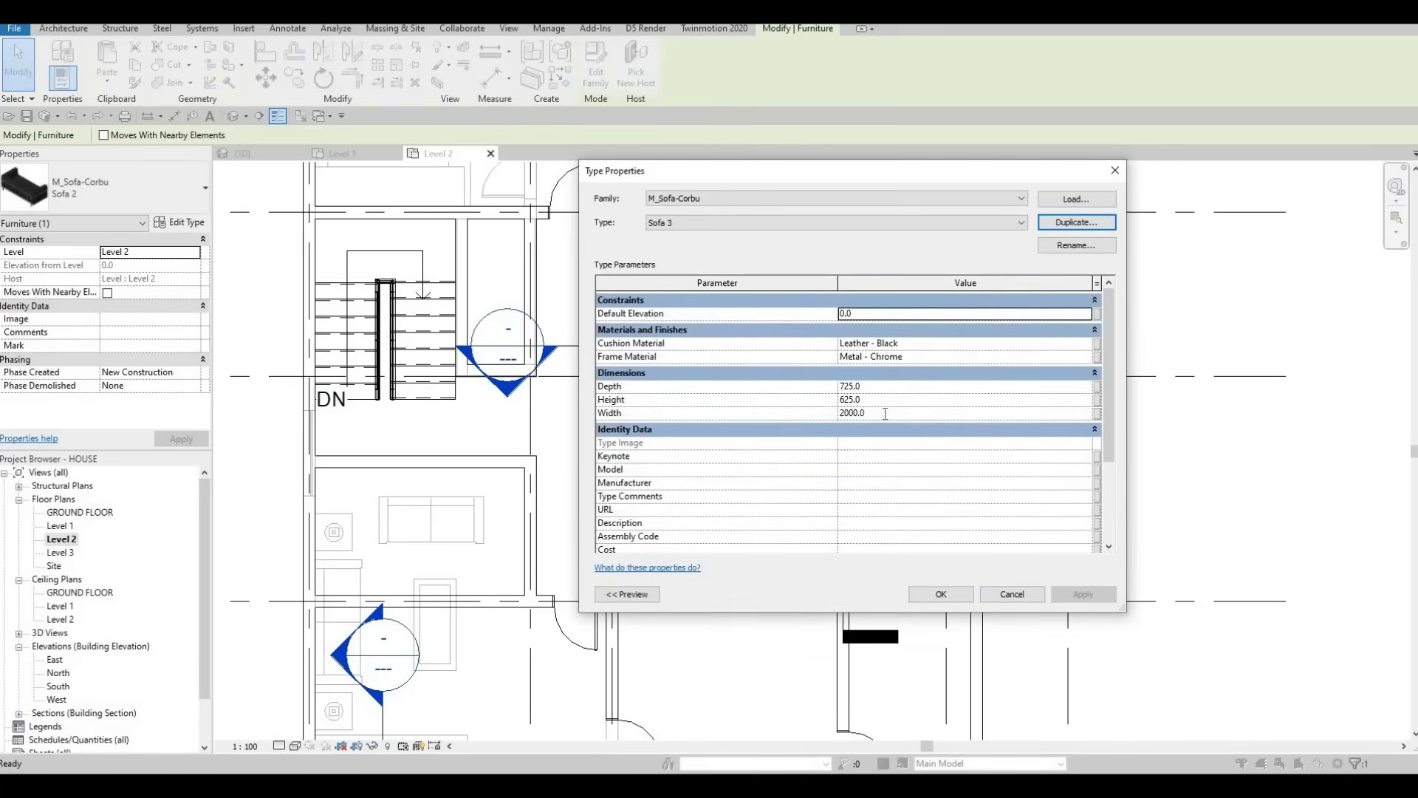
pyautogui.click(885, 414)
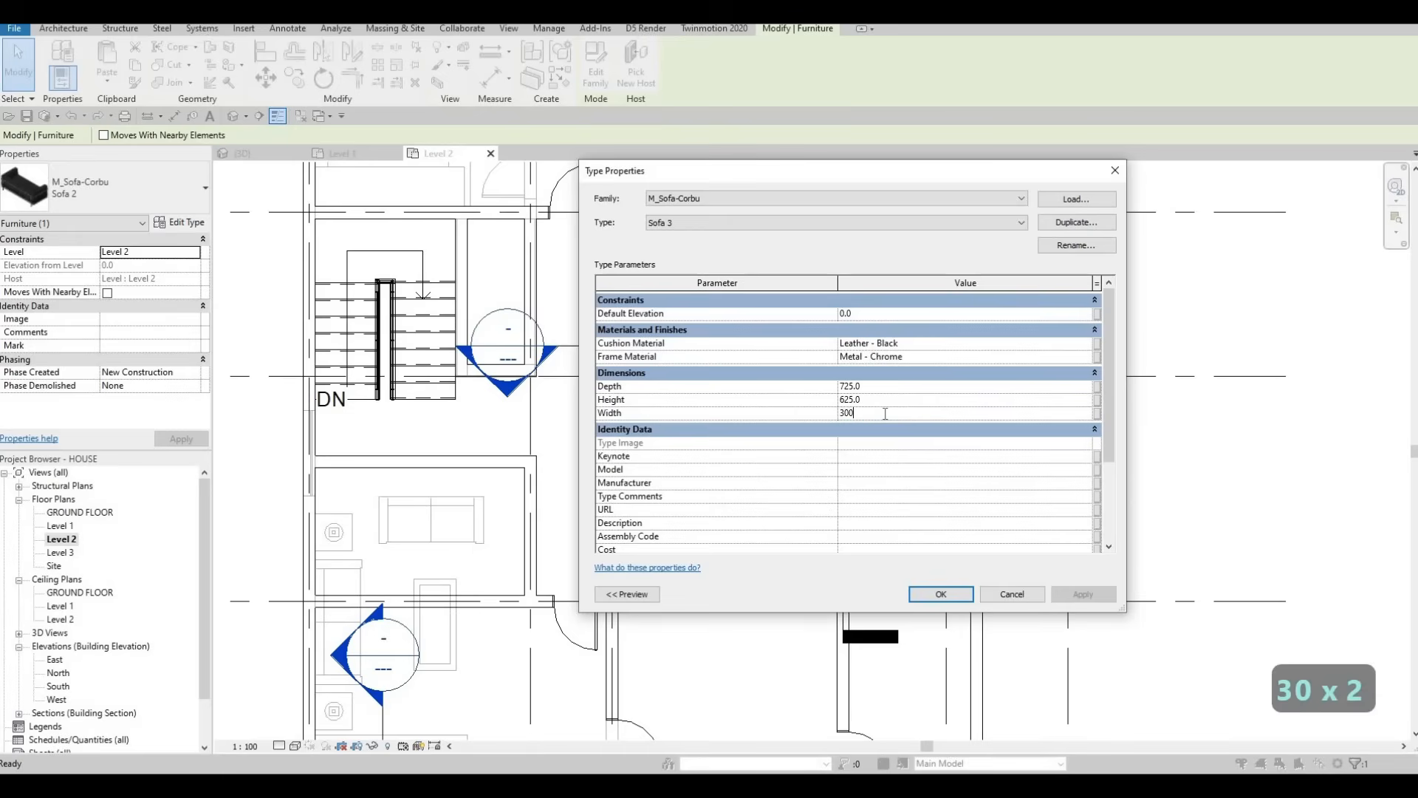
pyautogui.click(956, 594)
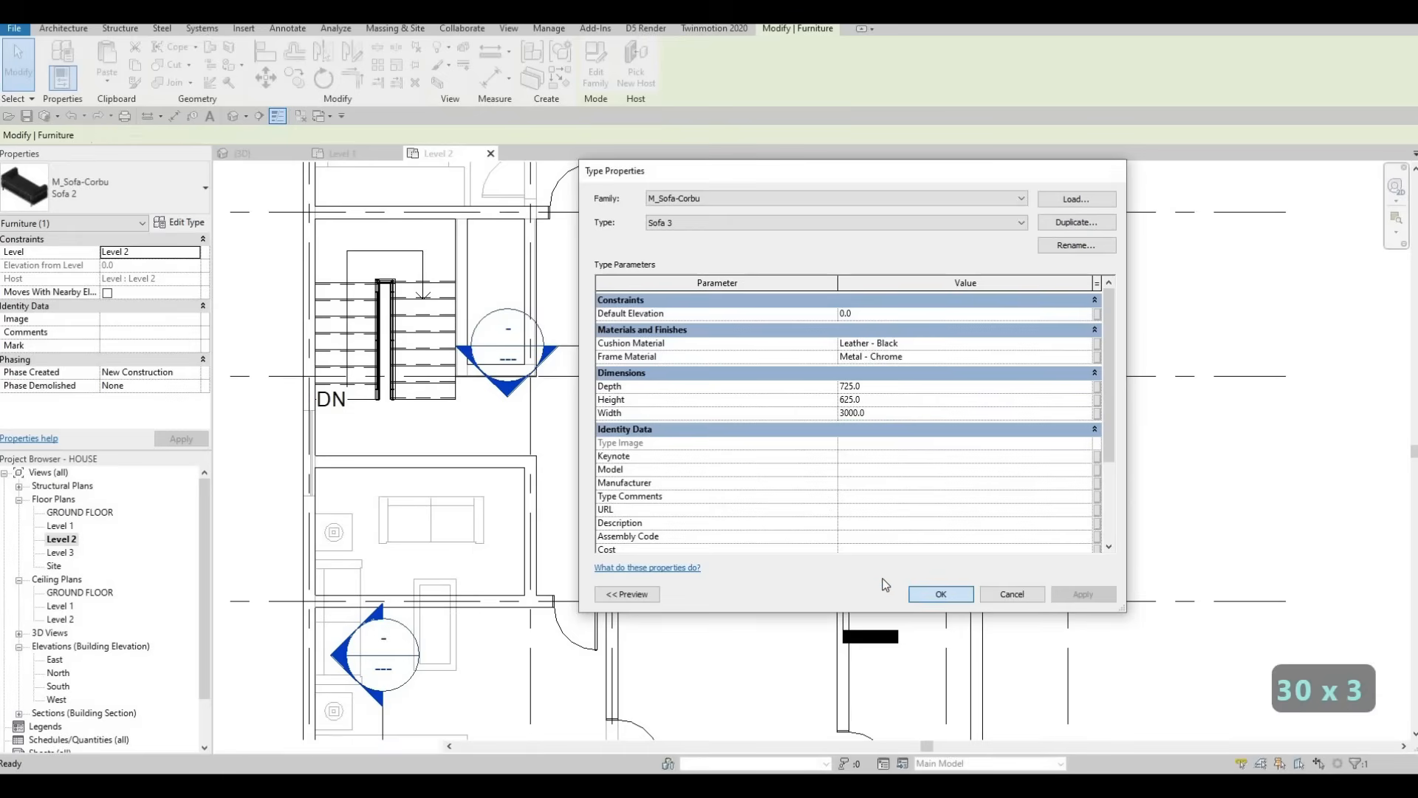
# Step: Nudge the widened sofa left and up along the kitchen's bottom wall
pyautogui.press('Escape')
pyautogui.press('Escape')
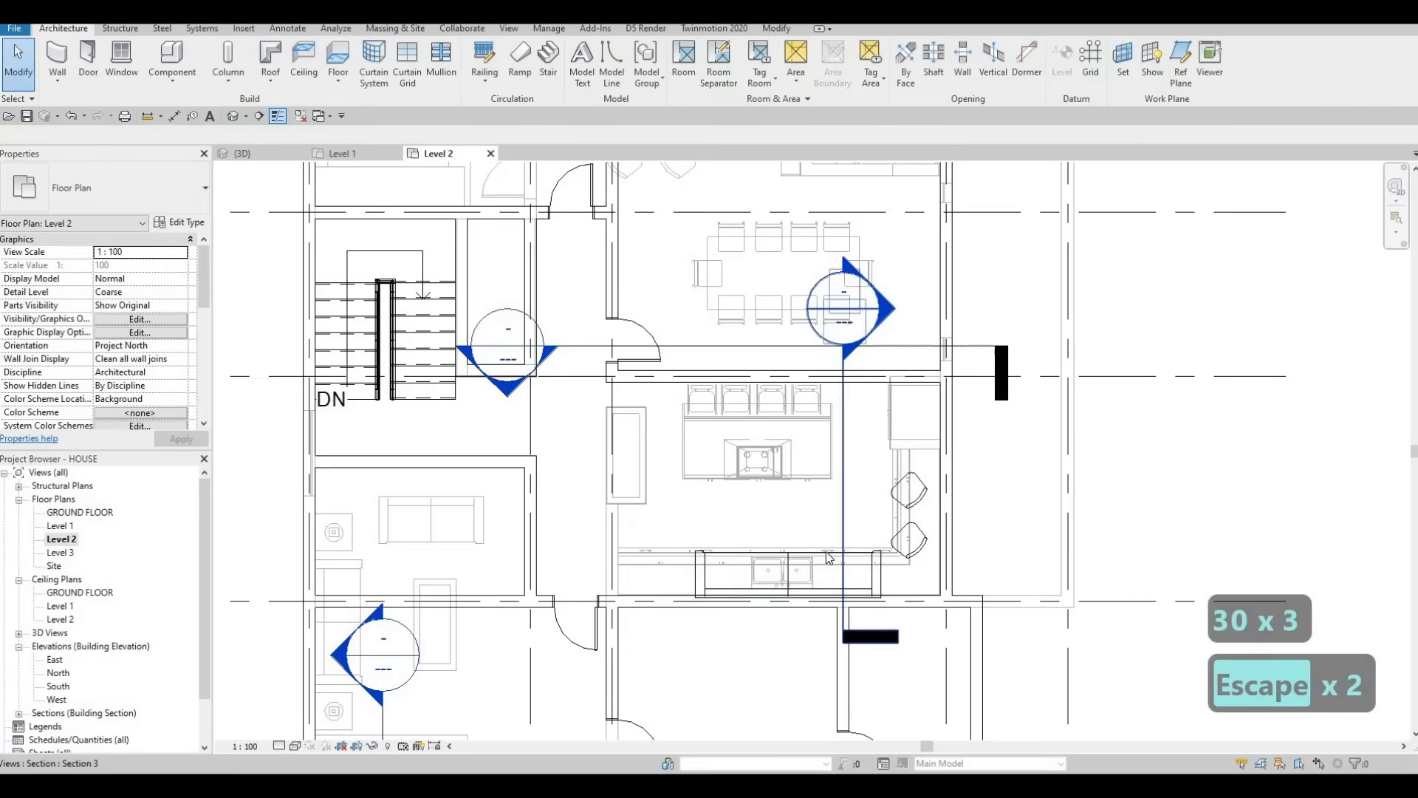
pyautogui.click(826, 551)
pyautogui.press('Left')
pyautogui.press('Left')
pyautogui.press('Left')
pyautogui.press('Left')
pyautogui.press('Left')
pyautogui.press('Left')
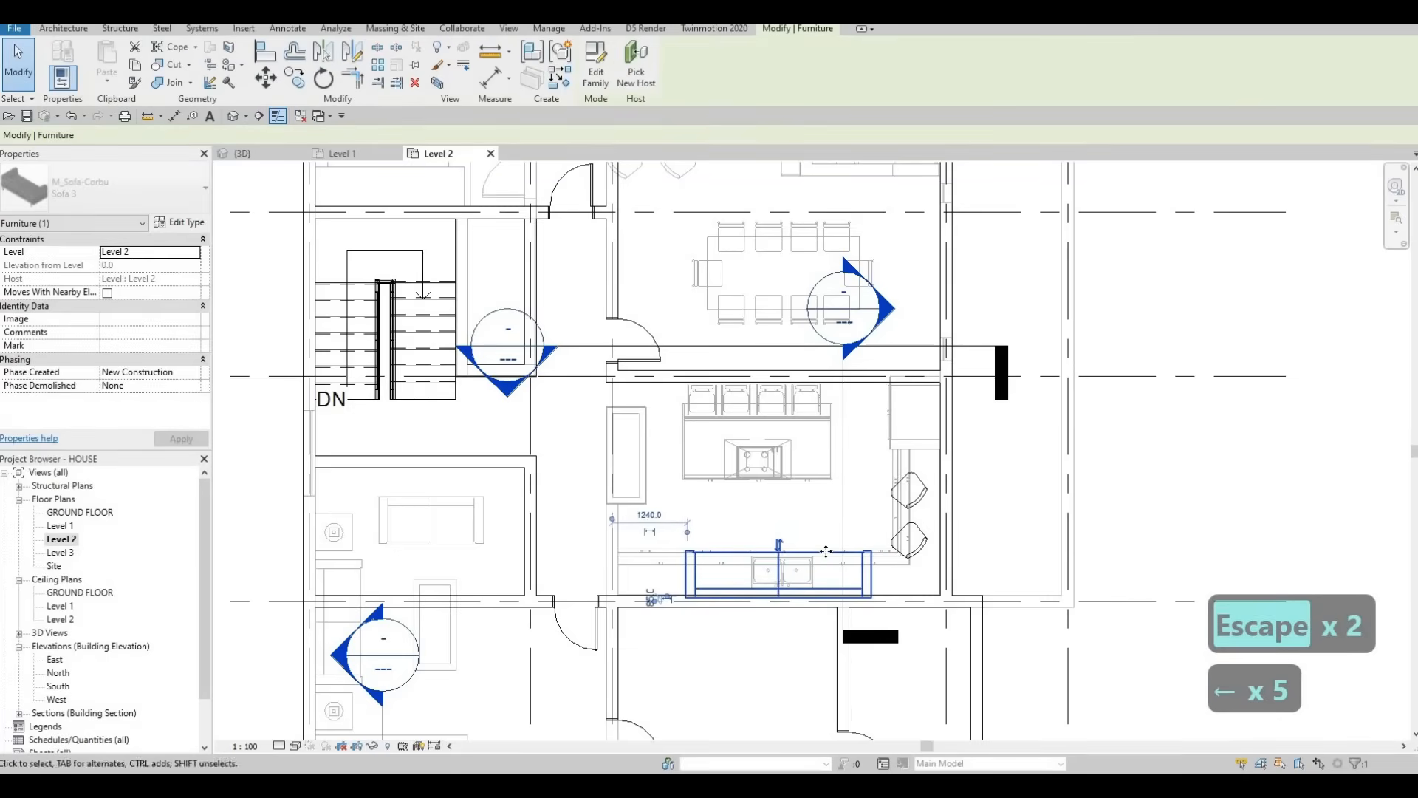
pyautogui.hotkey('shift', 'Left')
pyautogui.hotkey('shift', 'Left')
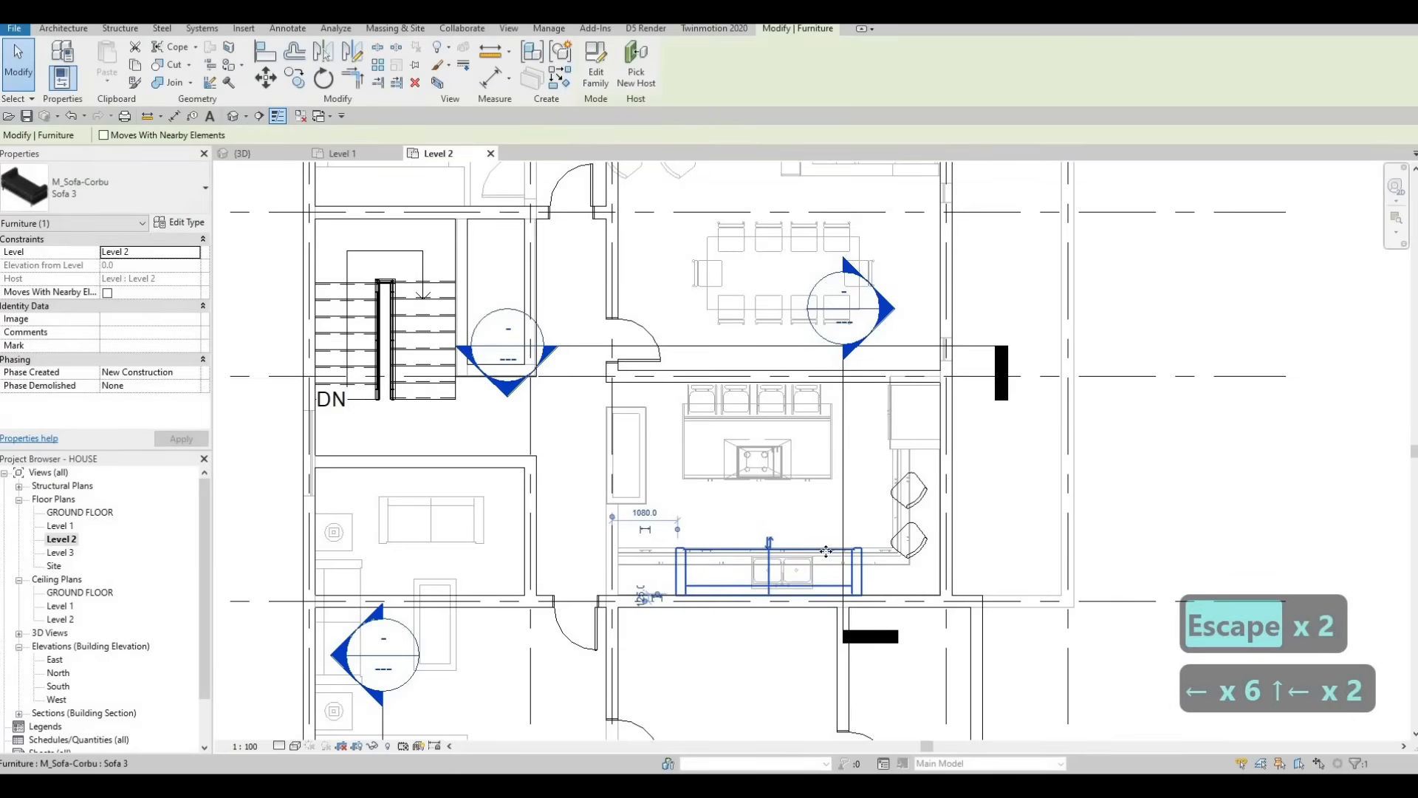
pyautogui.press('Escape')
pyautogui.press('Escape')
pyautogui.scroll(-3, 693, 405)
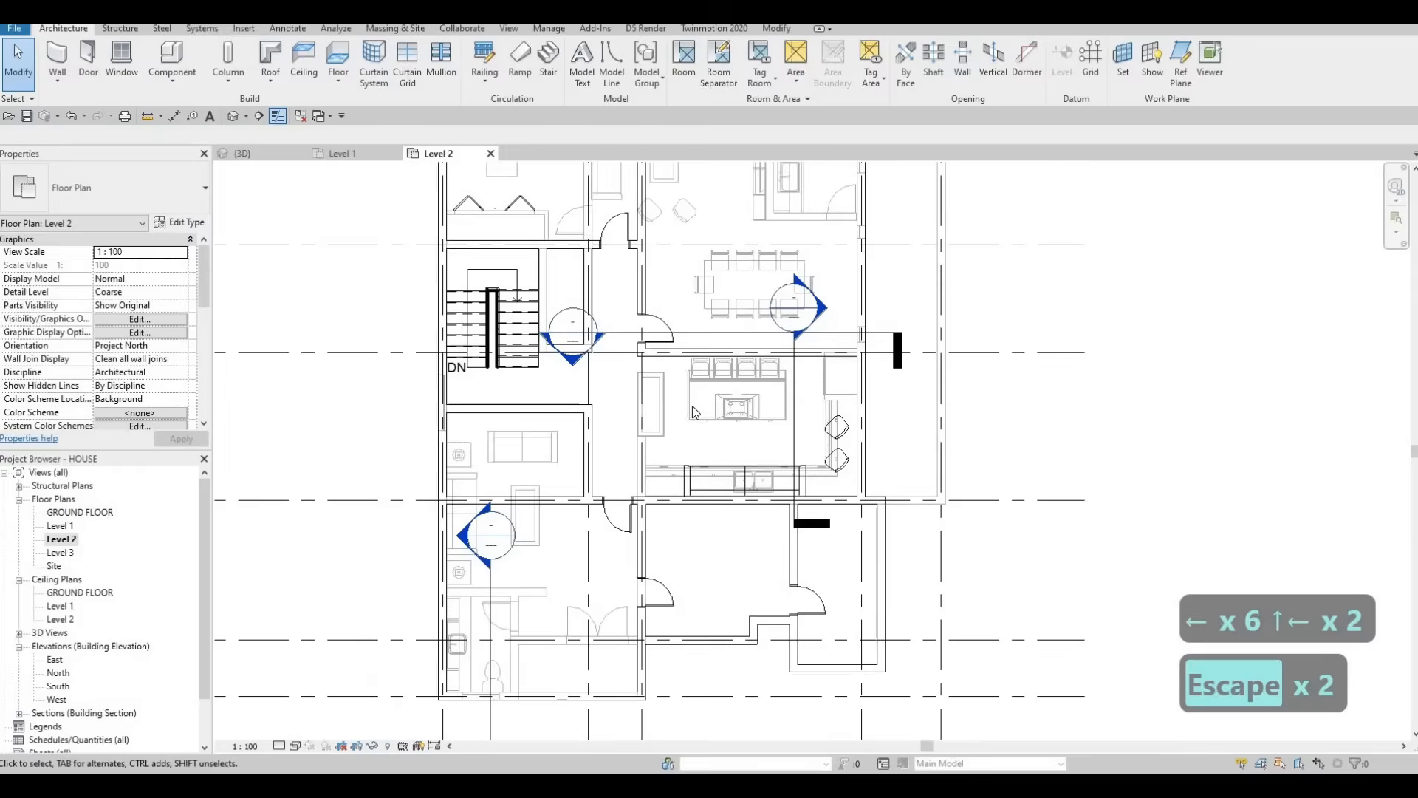
pyautogui.press('Escape')
pyautogui.press('Escape')
pyautogui.moveTo(481, 531); pyautogui.dragTo(533, 416, button='middle')
pyautogui.scroll(-1, 530, 418)
pyautogui.press('Escape')
pyautogui.press('c')
pyautogui.press('s')
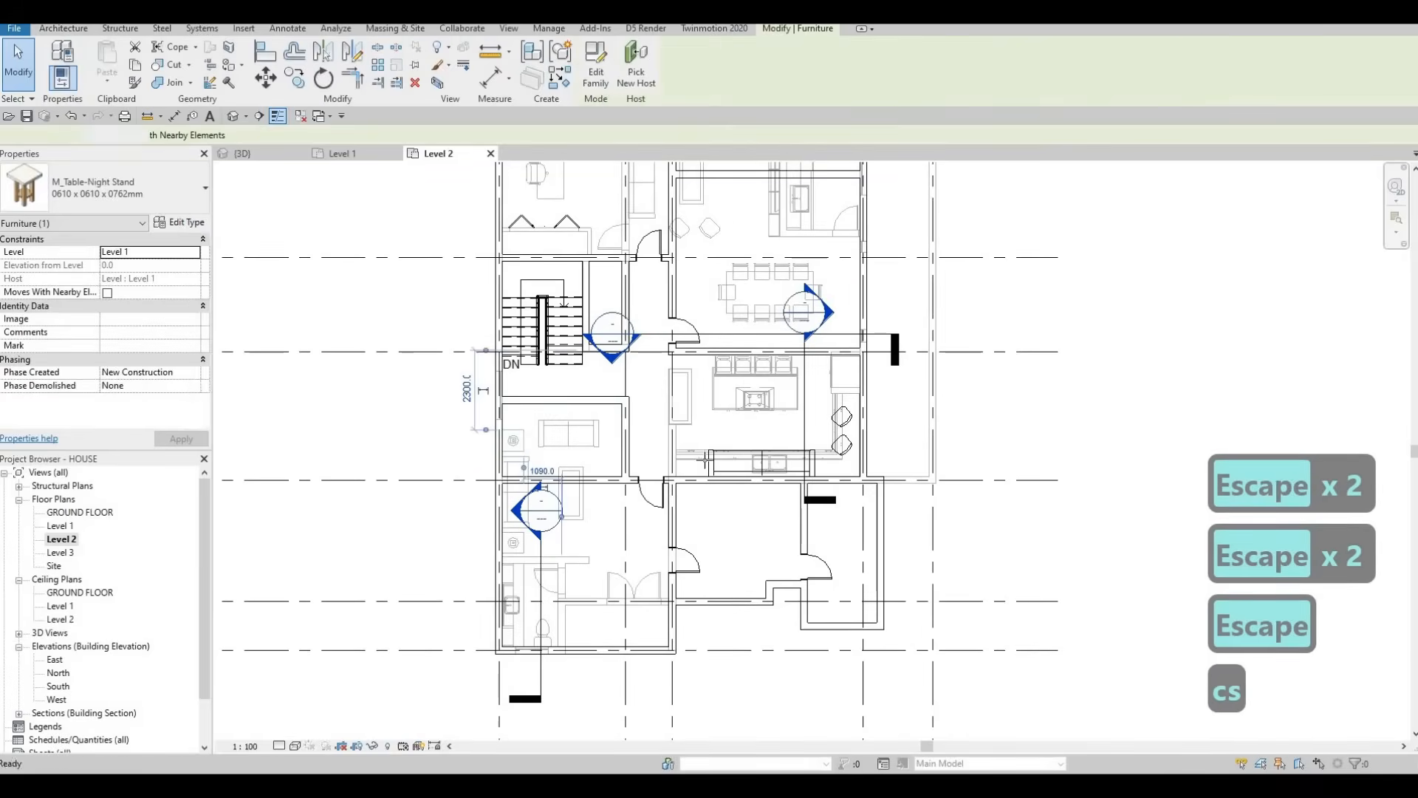
pyautogui.scroll(4, 669, 443)
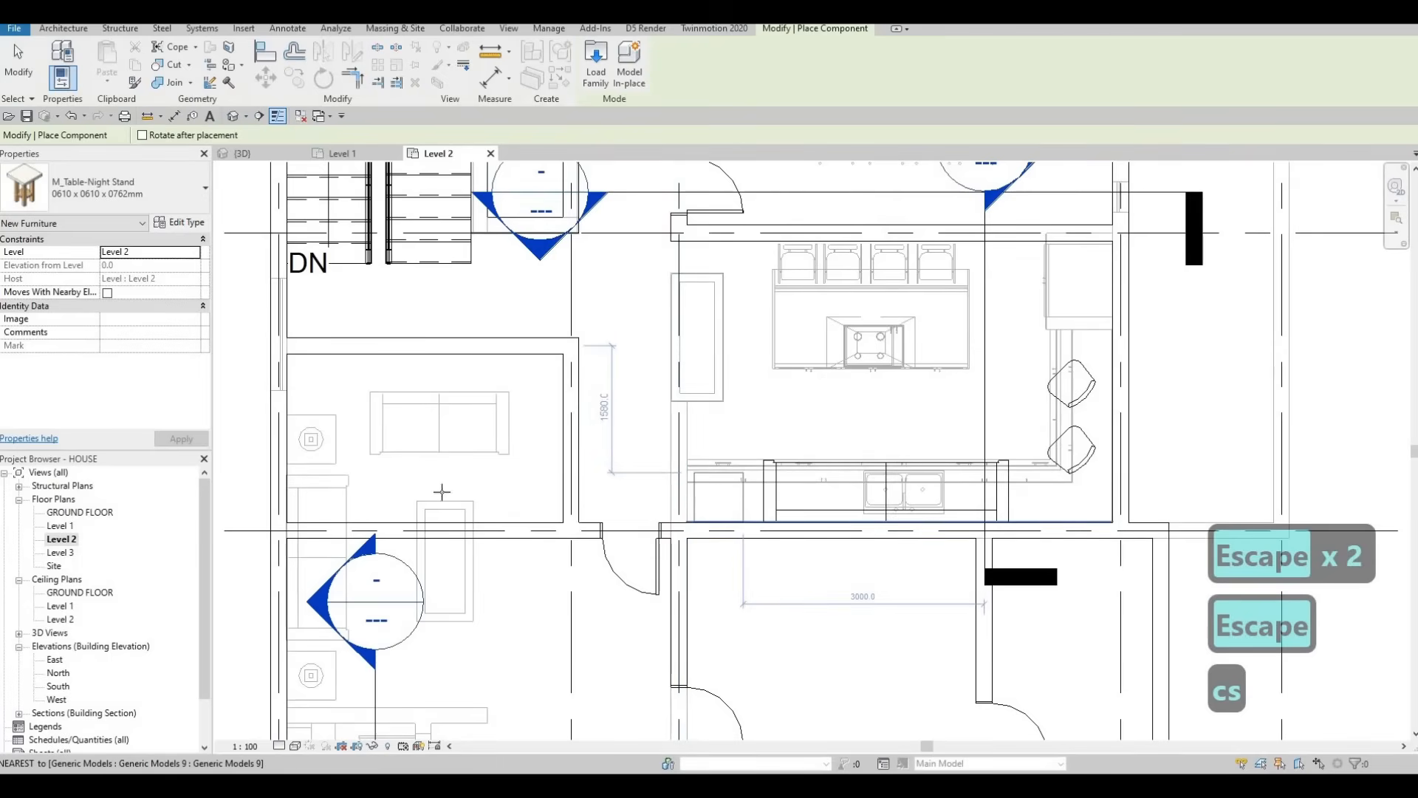
pyautogui.press('Escape')
pyautogui.press('Escape')
pyautogui.press('Escape')
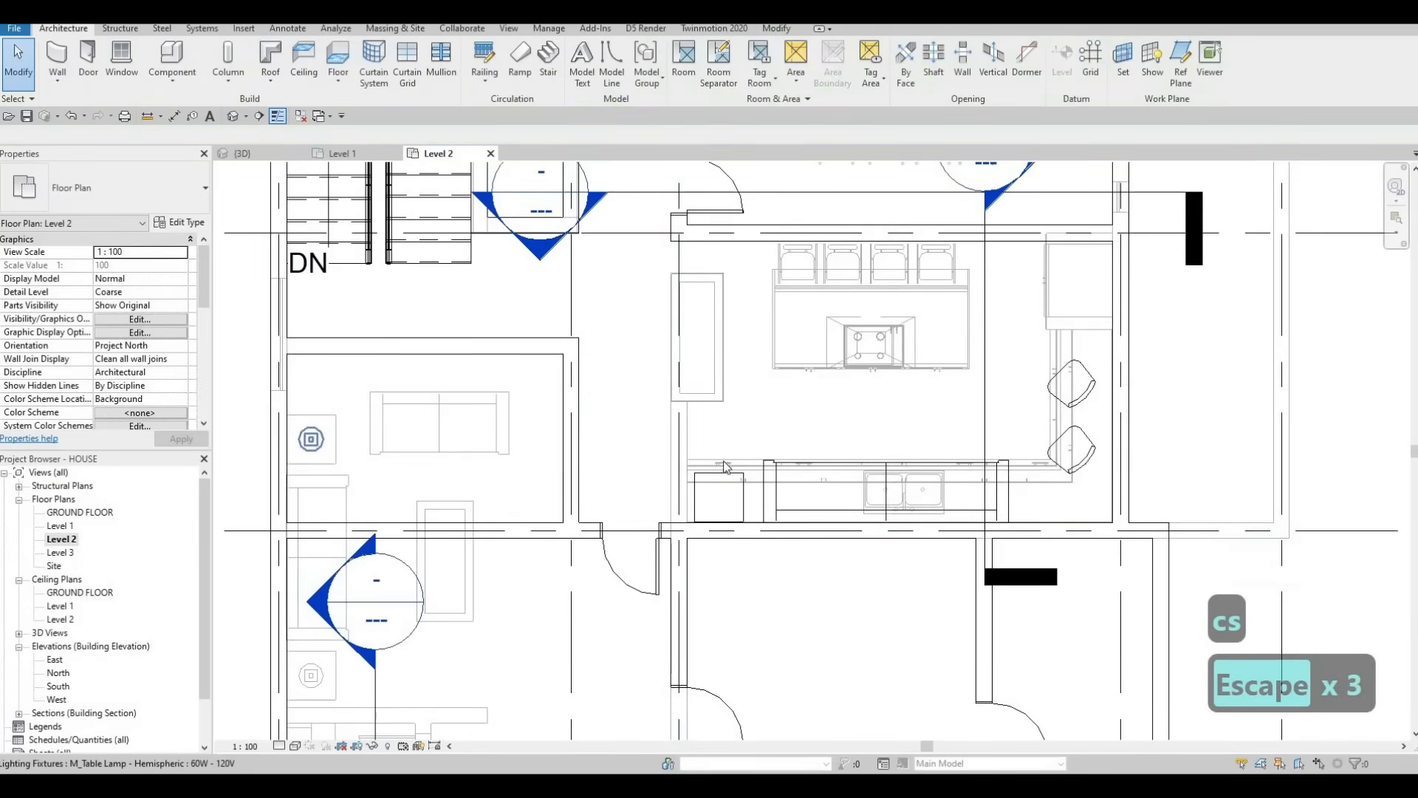
pyautogui.click(311, 439)
pyautogui.press('c')
pyautogui.press('s')
pyautogui.scroll(2, 692, 509)
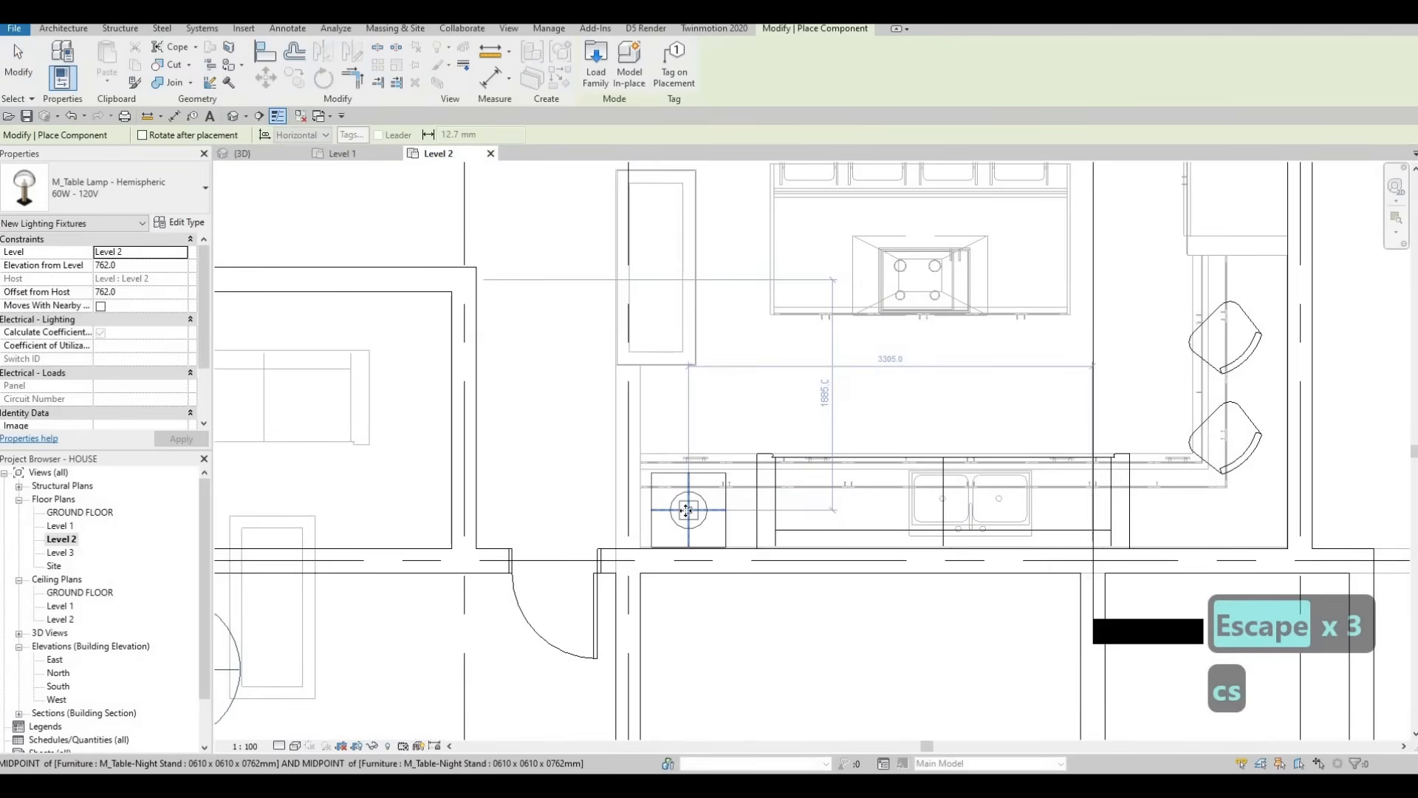
# Step: Place the M_Table Lamp on the night stand at the end of the kitchen counter
pyautogui.click(686, 510)
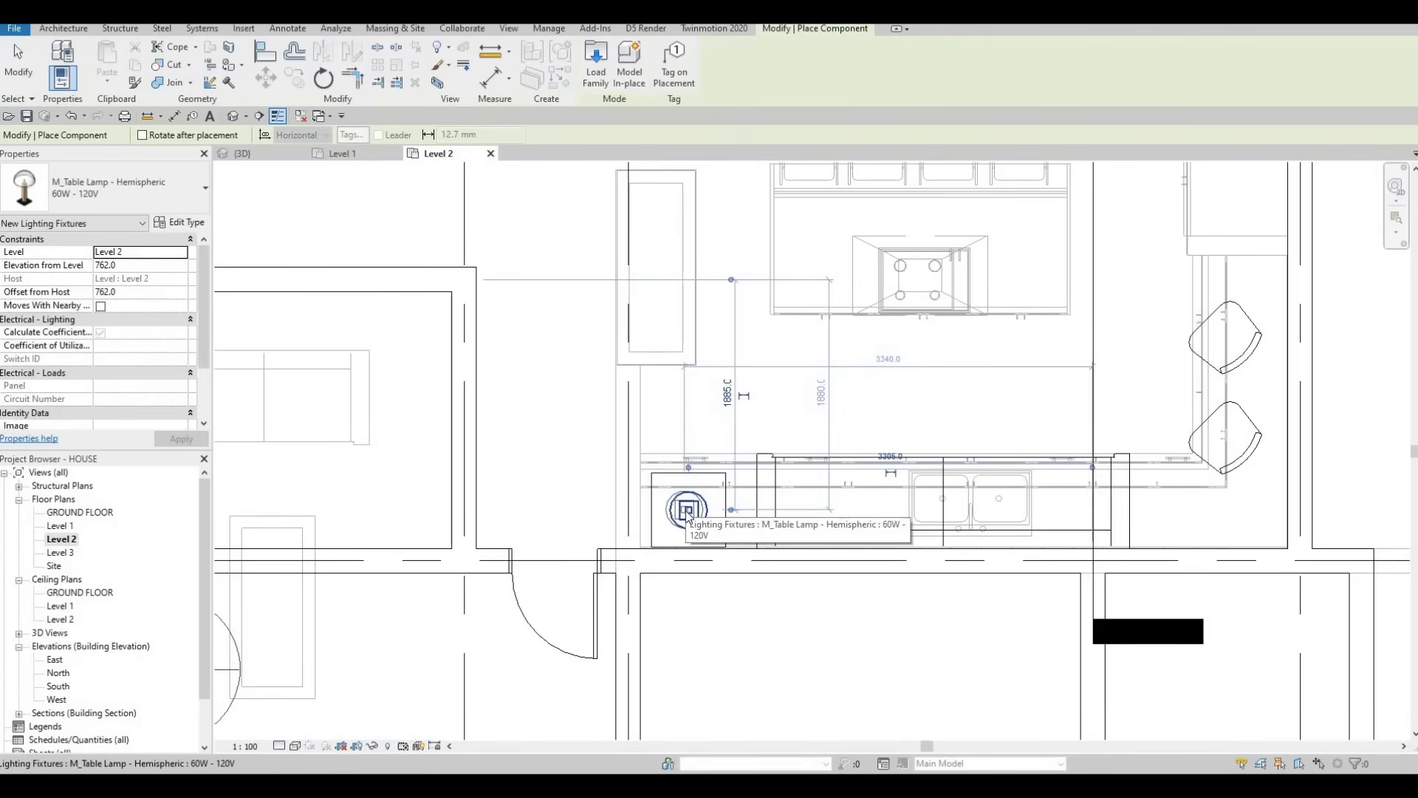
pyautogui.press('Escape')
pyautogui.press('Escape')
pyautogui.press('Escape')
pyautogui.scroll(-3, 683, 393)
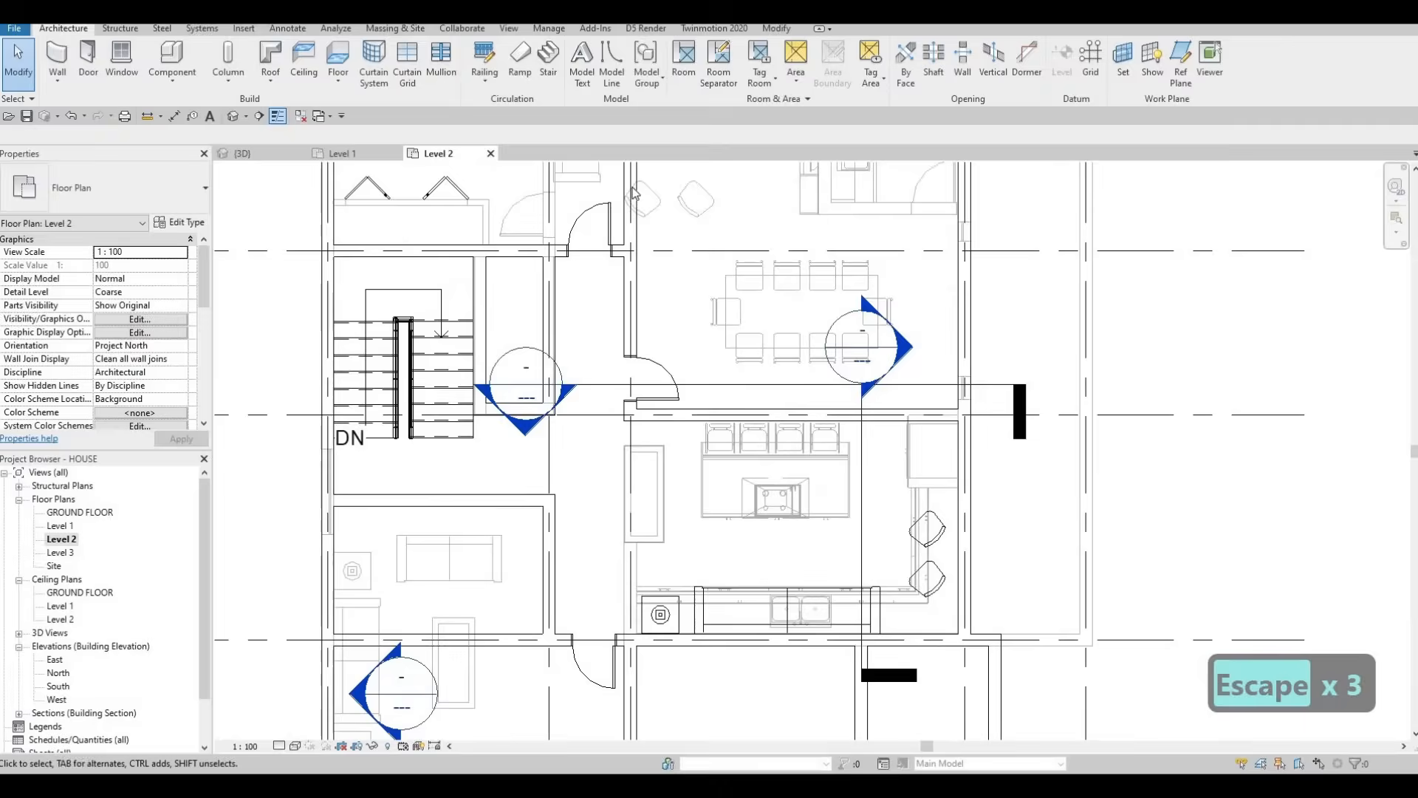
pyautogui.press('Escape')
pyautogui.scroll(-2, 628, 185)
# Step: Add a matching M_Floor Lamp - Arm Extension in the kitchen corner, shifted left toward the stools
pyautogui.click(861, 382)
pyautogui.press('c')
pyautogui.press('s')
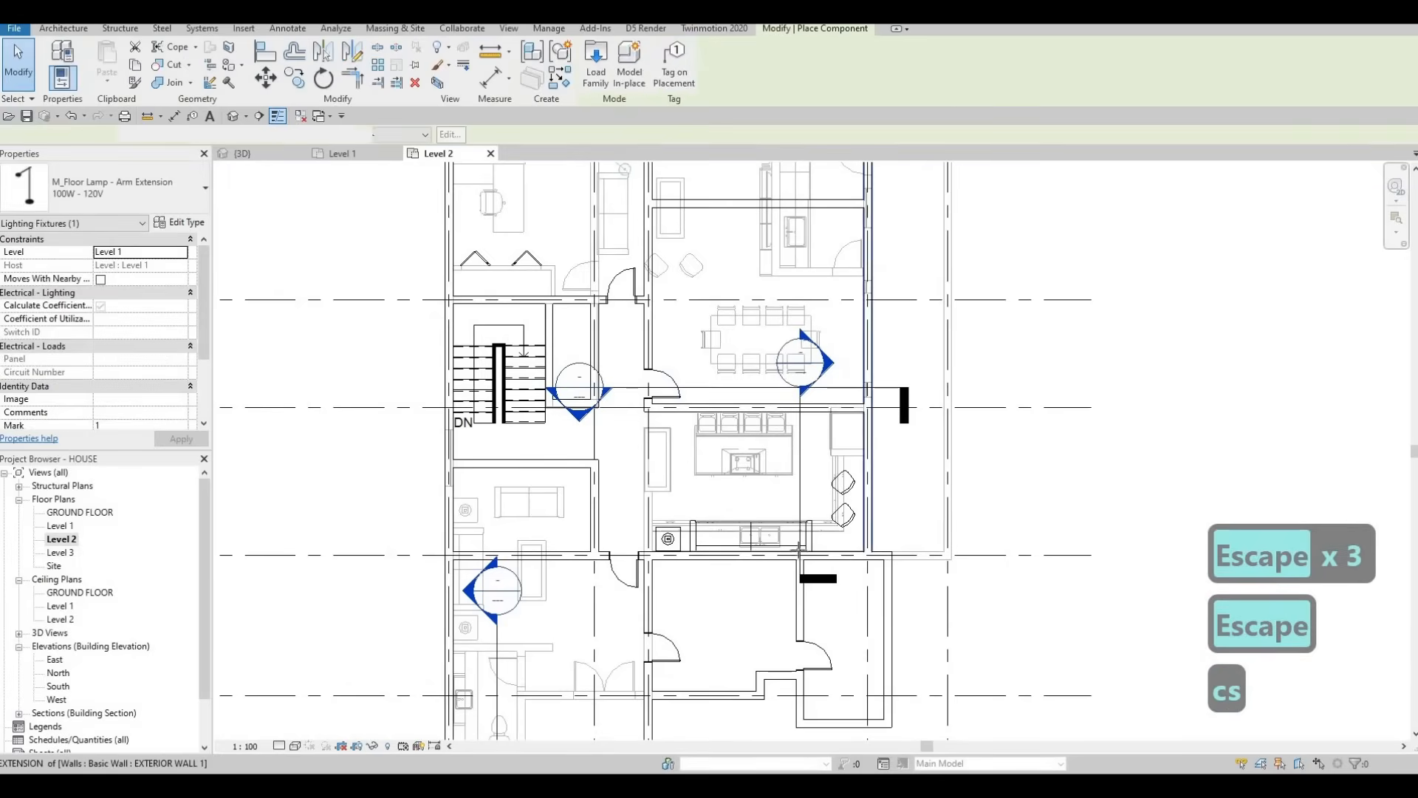
pyautogui.scroll(5, 872, 527)
pyautogui.press('c')
pyautogui.press('s')
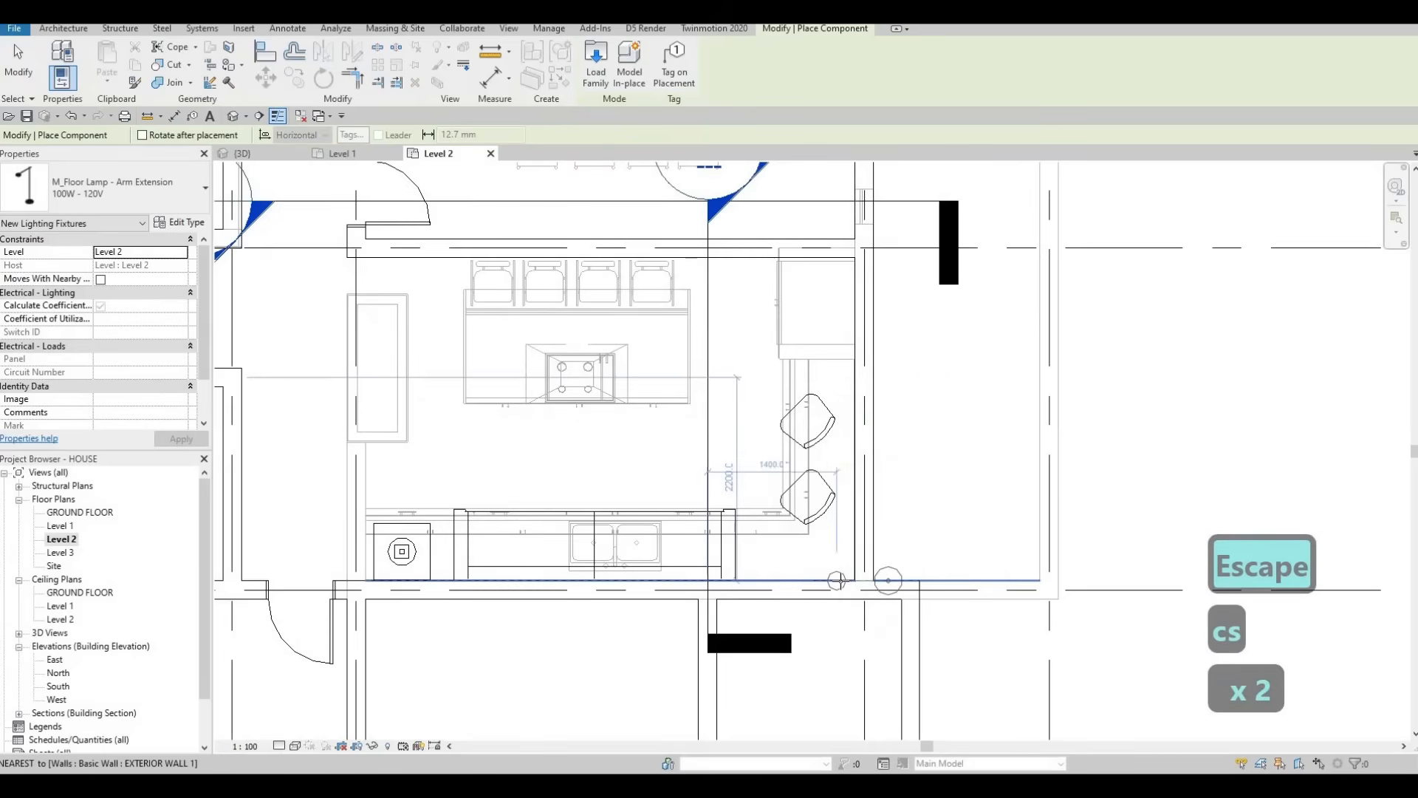
pyautogui.press('c')
pyautogui.press('s')
pyautogui.press('c')
pyautogui.press('s')
pyautogui.press('c')
pyautogui.press('s')
pyautogui.press('c')
pyautogui.press('s')
pyautogui.press('c')
pyautogui.press('s')
pyautogui.press('c')
pyautogui.press('s')
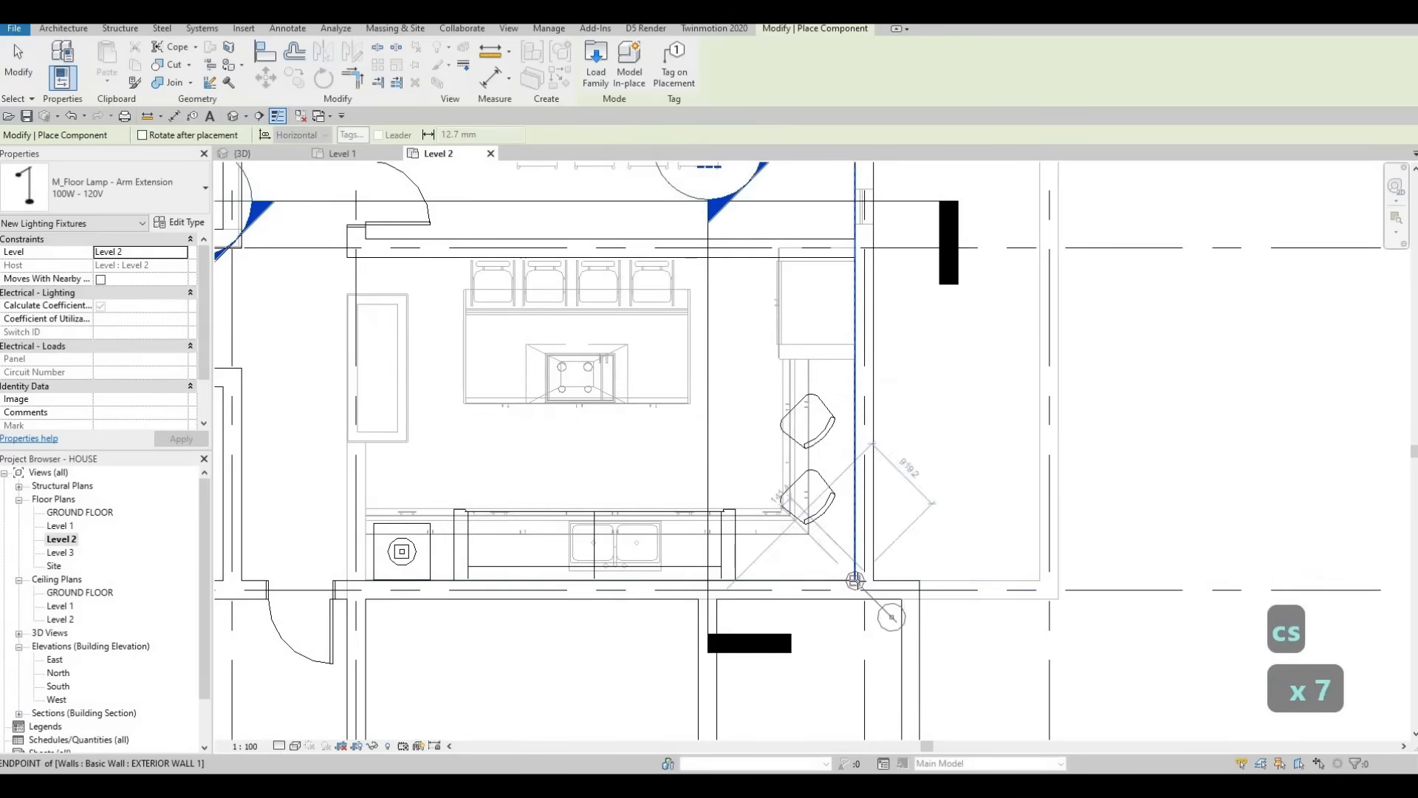
pyautogui.press('c')
pyautogui.press('s')
pyautogui.press('c')
pyautogui.press('s')
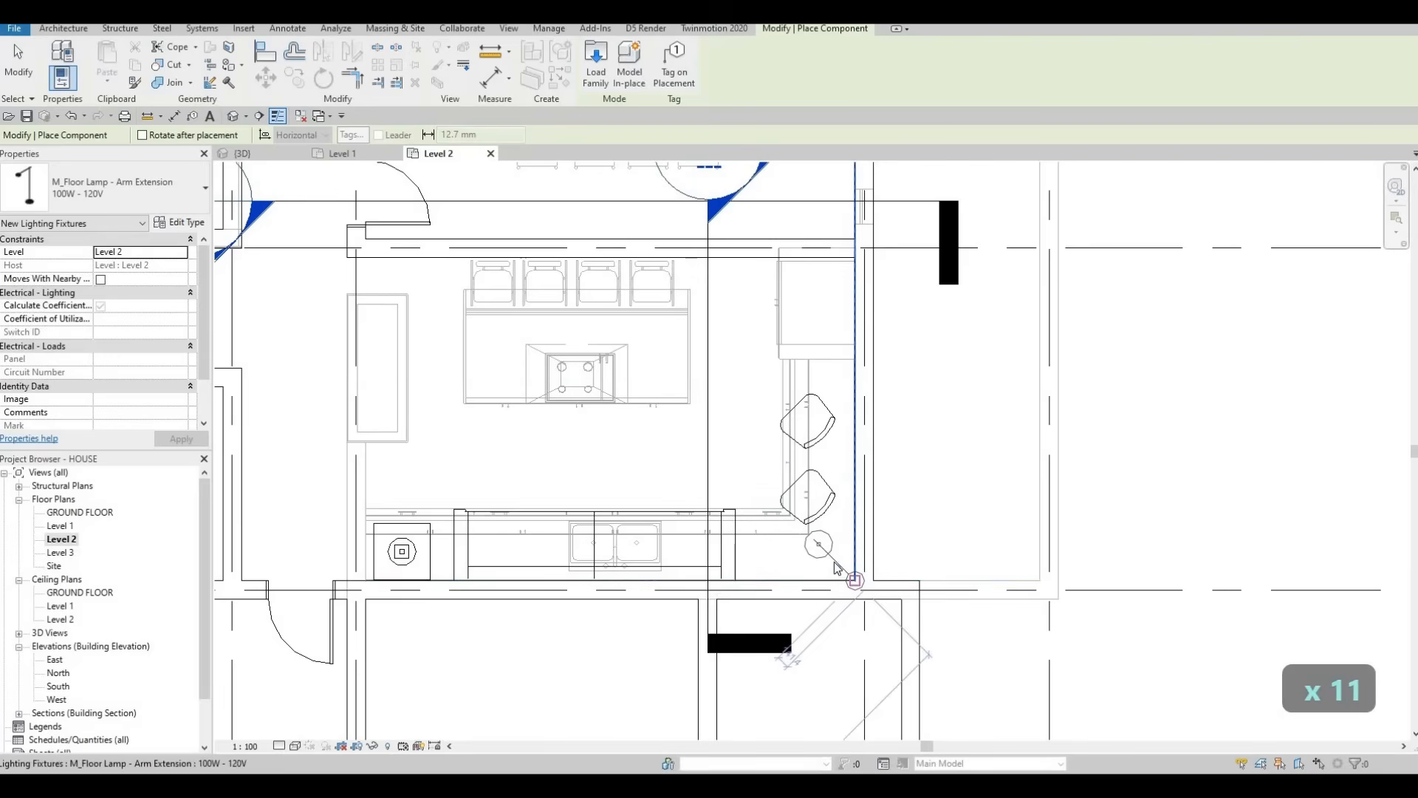
pyautogui.click(835, 563)
pyautogui.scroll(2, 847, 577)
pyautogui.press('Escape')
pyautogui.press('Escape')
pyautogui.moveTo(827, 550); pyautogui.dragTo(748, 512)
# Step: Nudge the kitchen desk chair one step up and two steps right
pyautogui.press('Escape')
pyautogui.scroll(-3, 746, 509)
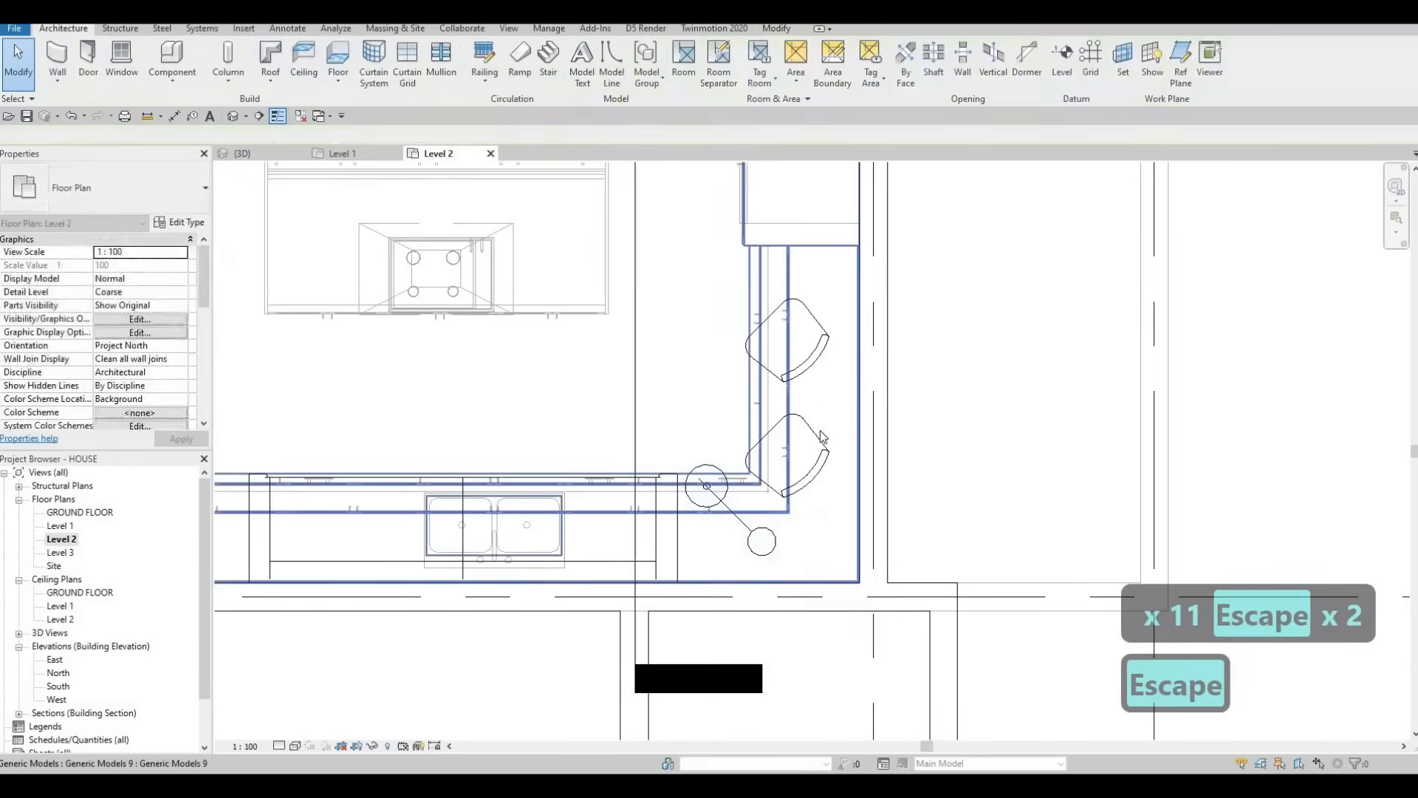
pyautogui.scroll(-2, 722, 481)
pyautogui.scroll(-1, 715, 475)
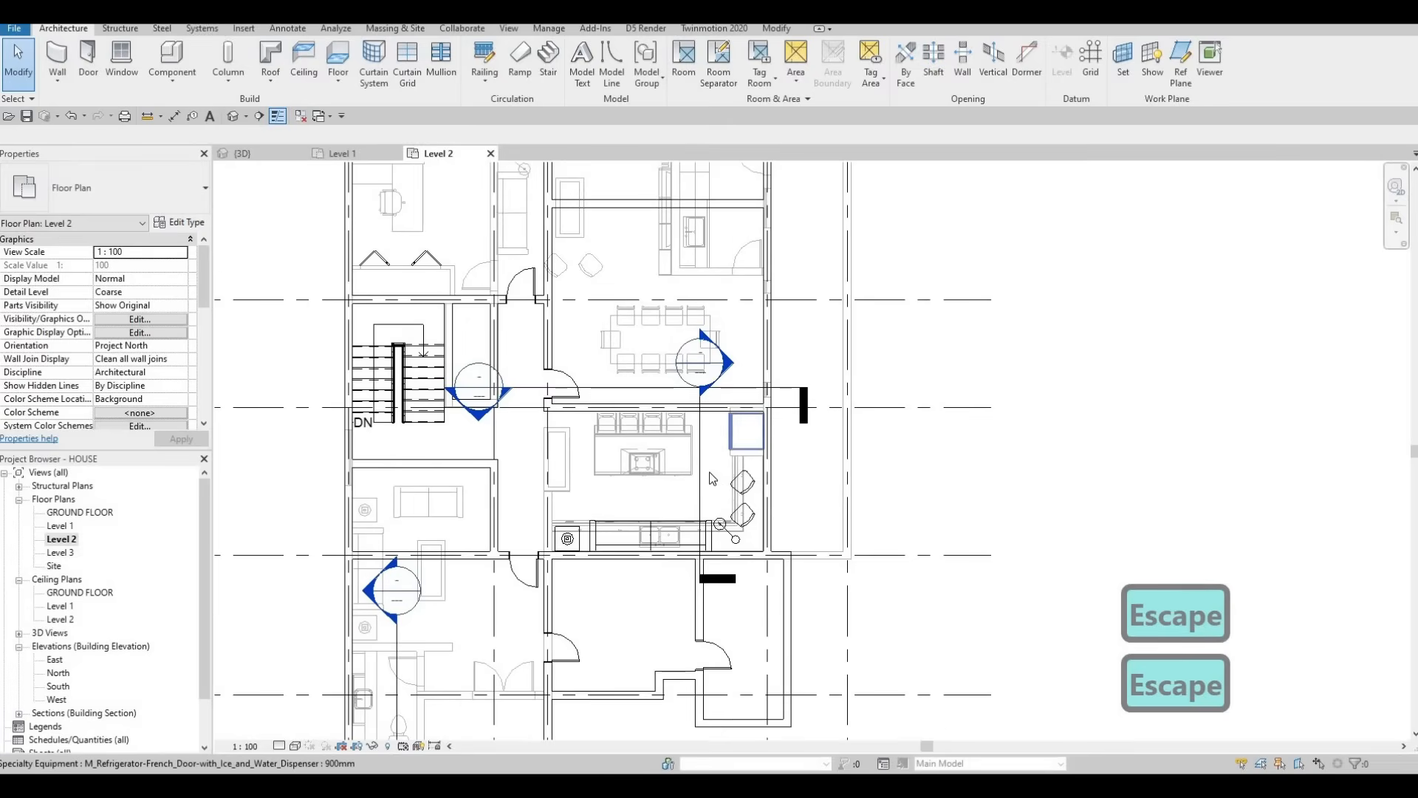
pyautogui.press('Escape')
pyautogui.click(750, 475)
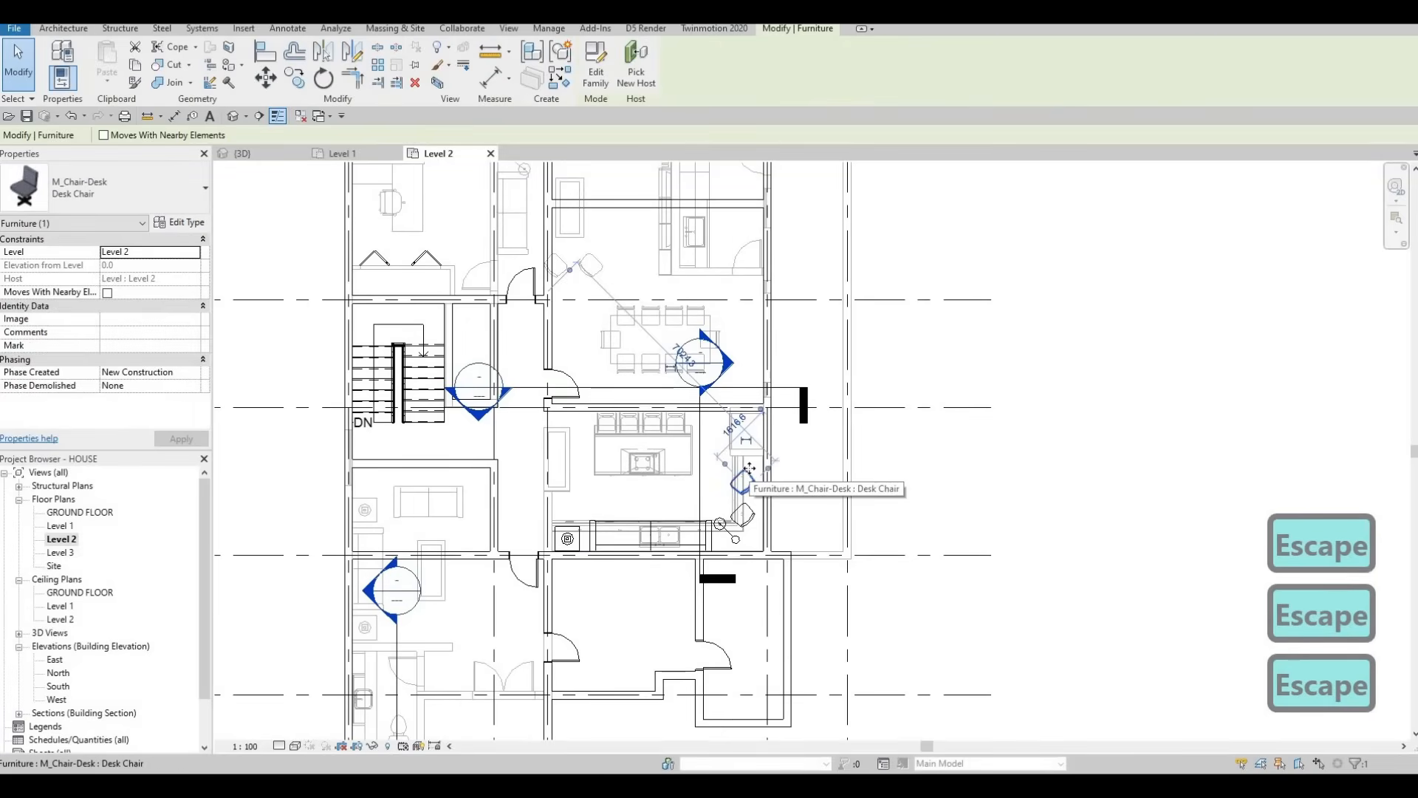
pyautogui.press('Up')
pyautogui.press('Up')
pyautogui.press('Up')
pyautogui.press('Right')
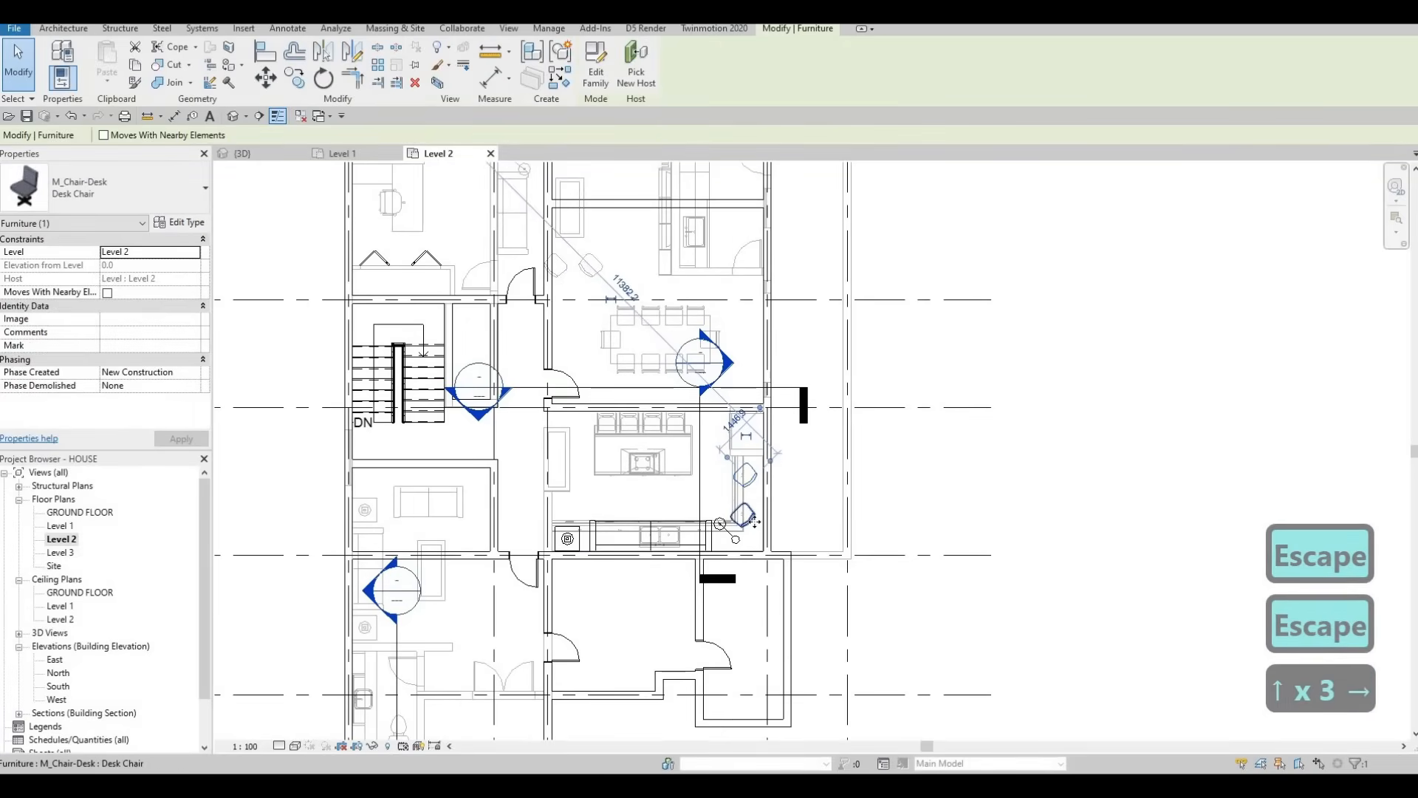
pyautogui.press('Right')
pyautogui.press('Right')
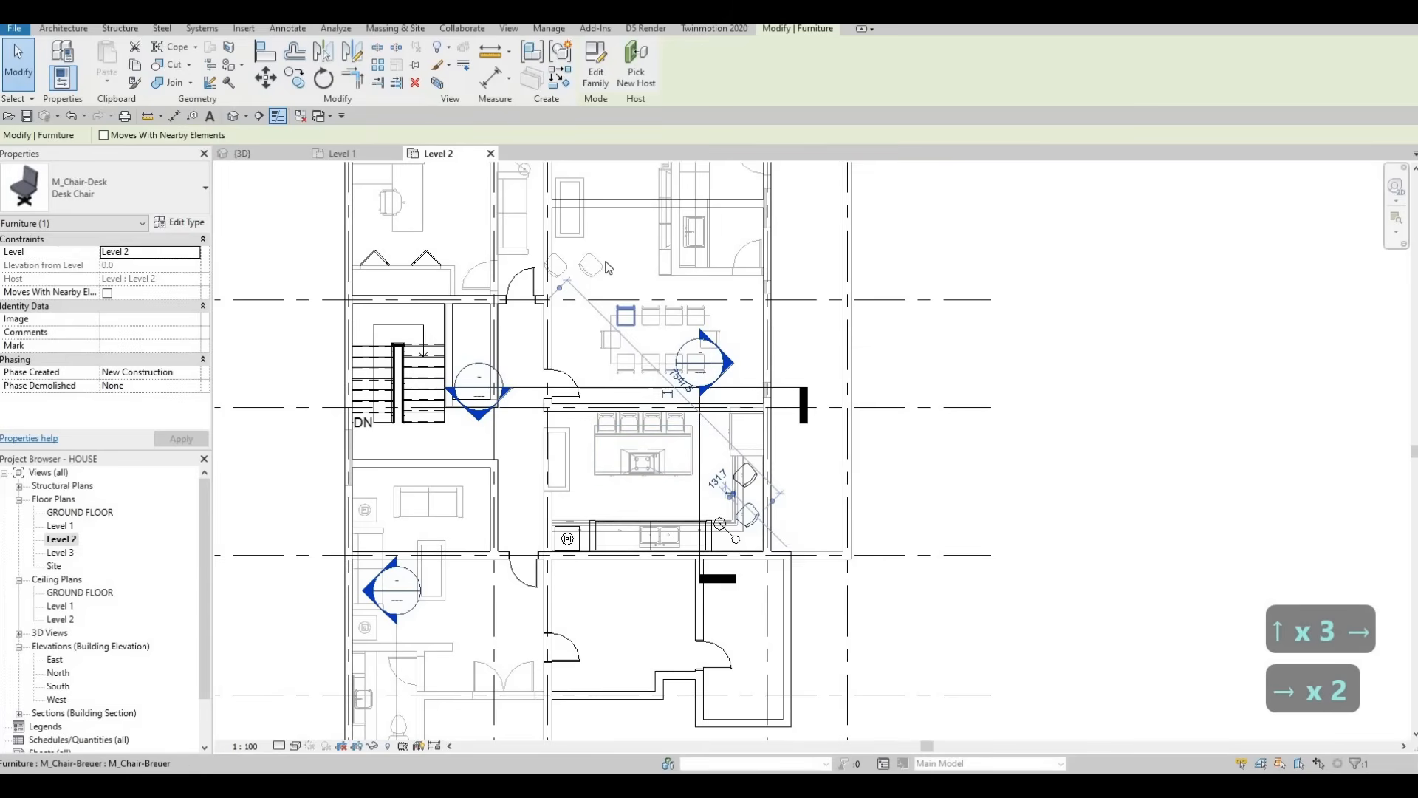
# Step: Begin placing a matching coffee table, cancel it, and recentre the floor plan
pyautogui.moveTo(607, 268); pyautogui.dragTo(621, 301, button='middle')
pyautogui.press('Escape')
pyautogui.press('c')
pyautogui.press('s')
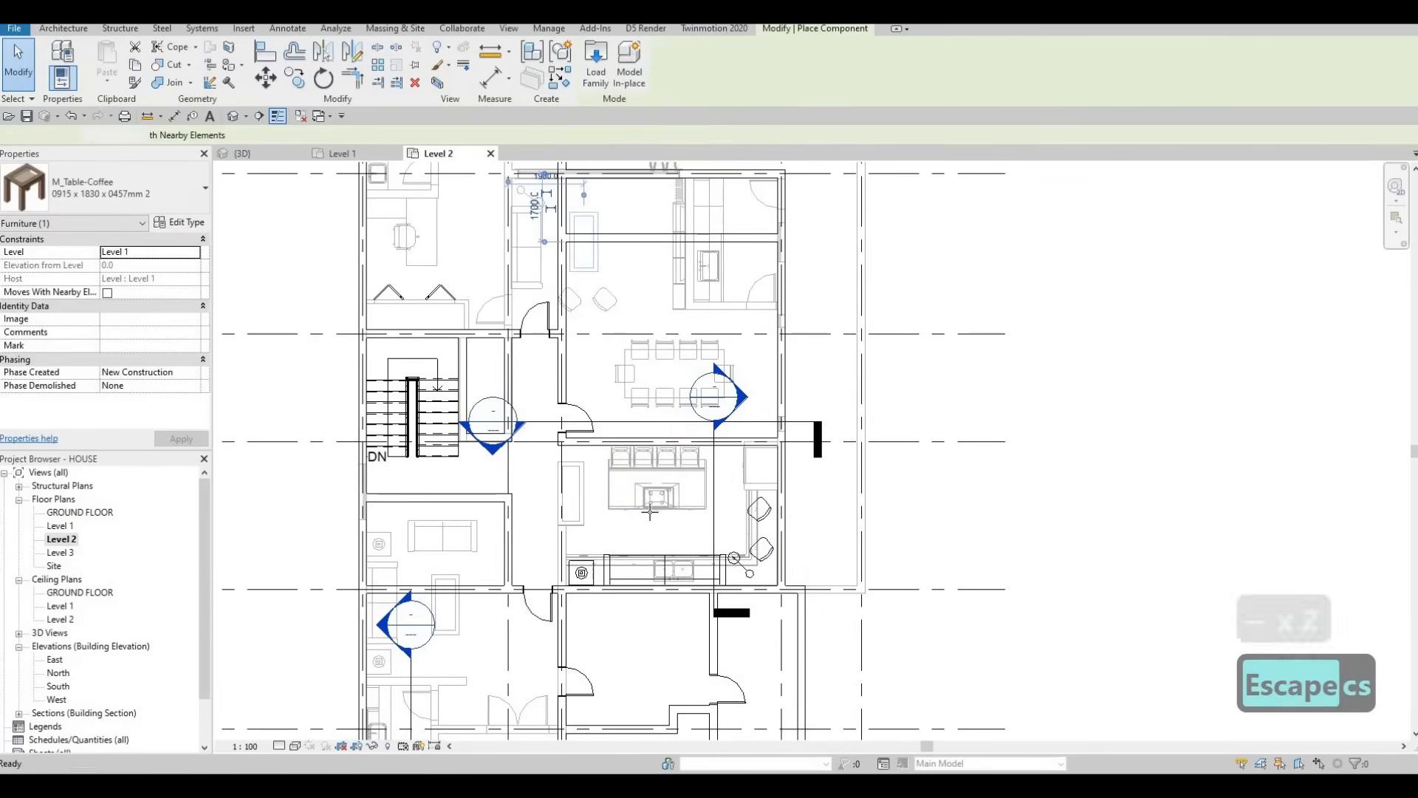
pyautogui.scroll(2, 651, 512)
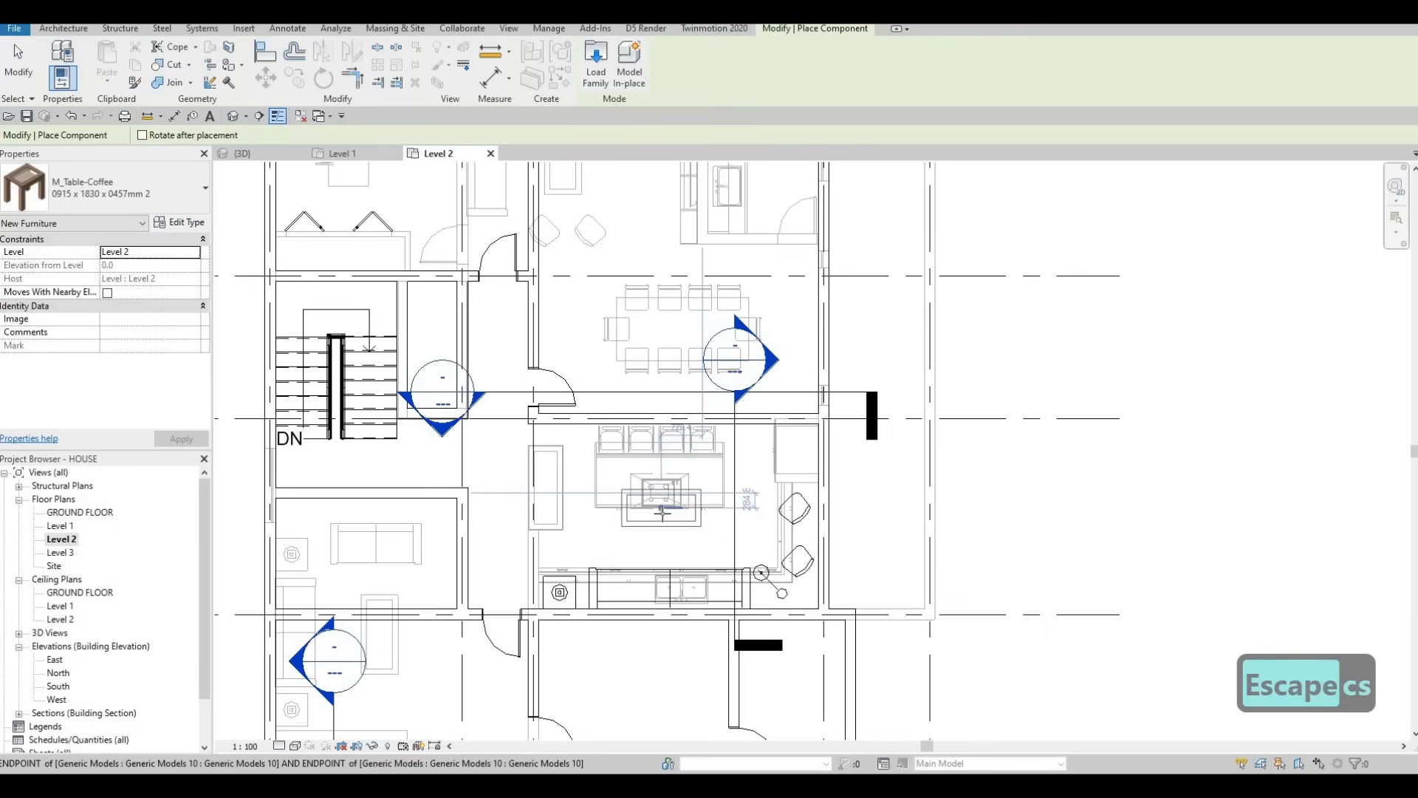
pyautogui.press('Escape')
pyautogui.press('Escape')
pyautogui.press('Escape')
pyautogui.scroll(-3, 605, 549)
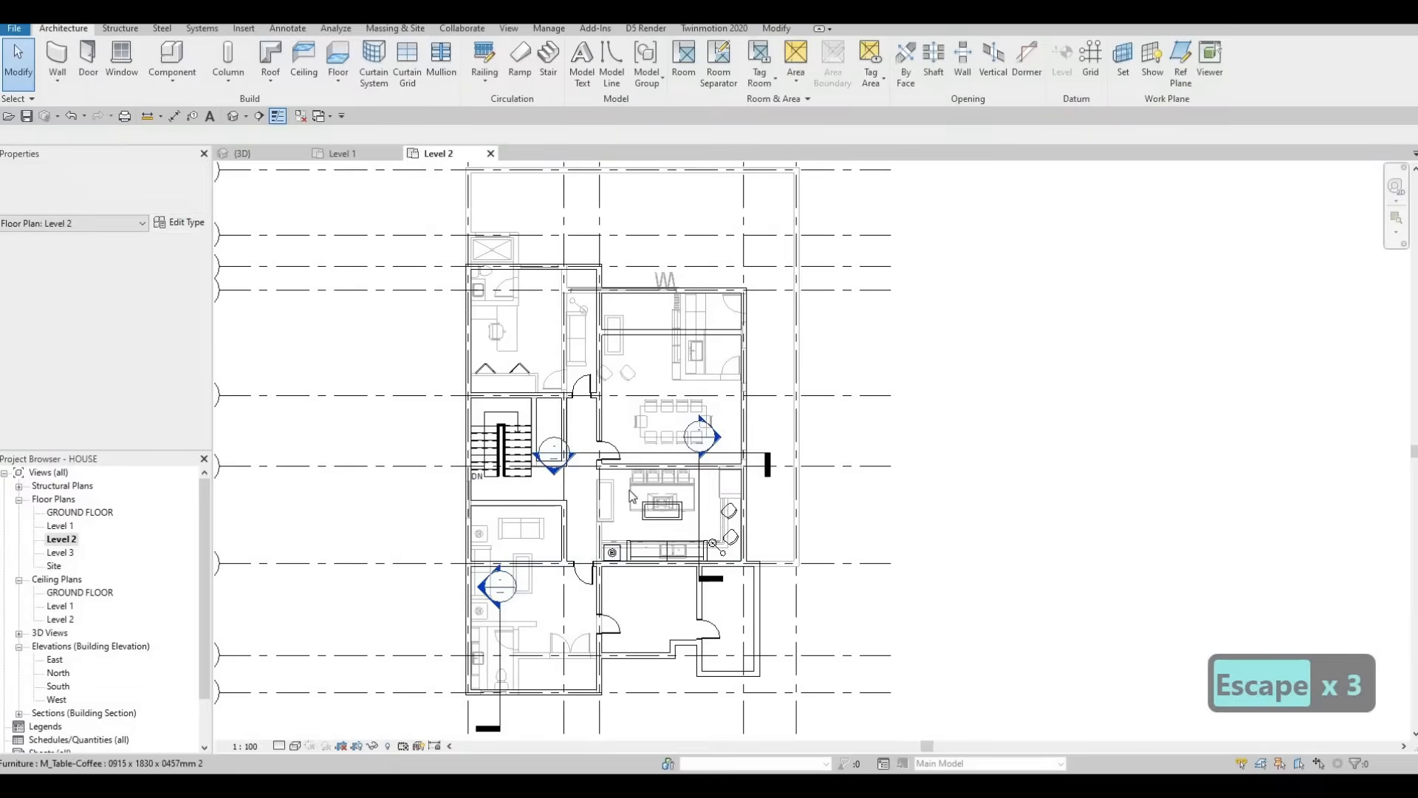
pyautogui.moveTo(603, 544); pyautogui.dragTo(612, 525, button='middle')
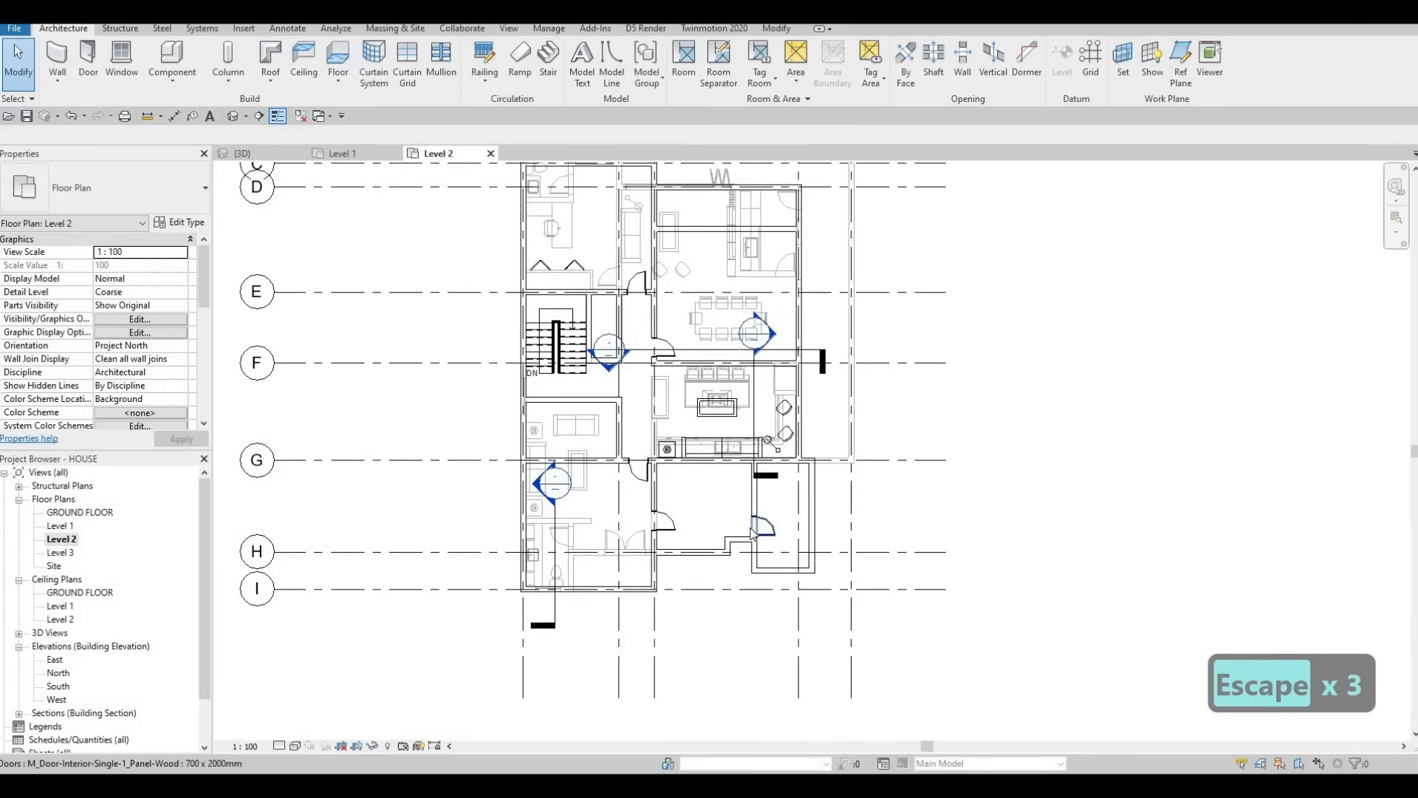
pyautogui.press('Escape')
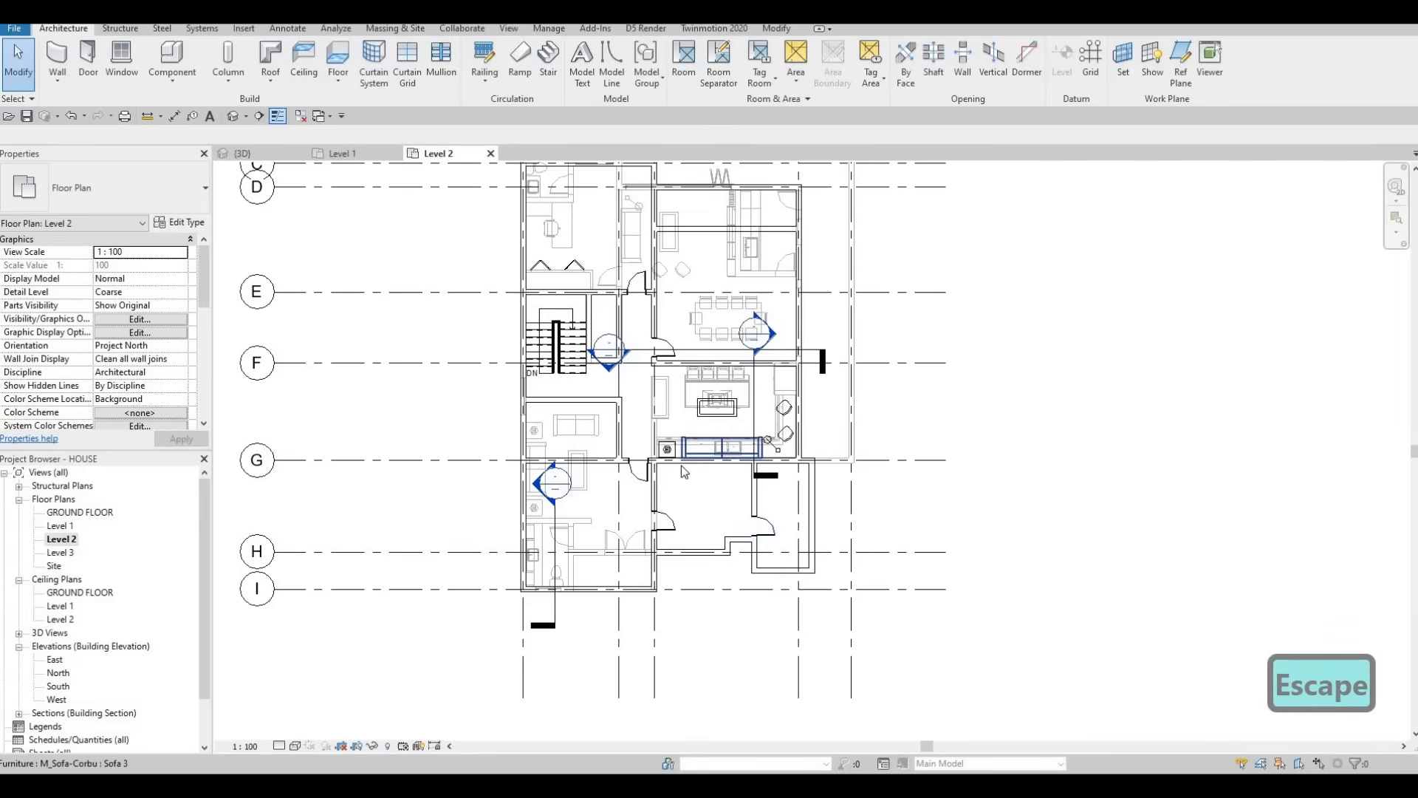
pyautogui.moveTo(678, 460); pyautogui.dragTo(671, 521, button='middle')
pyautogui.scroll(1, 633, 220)
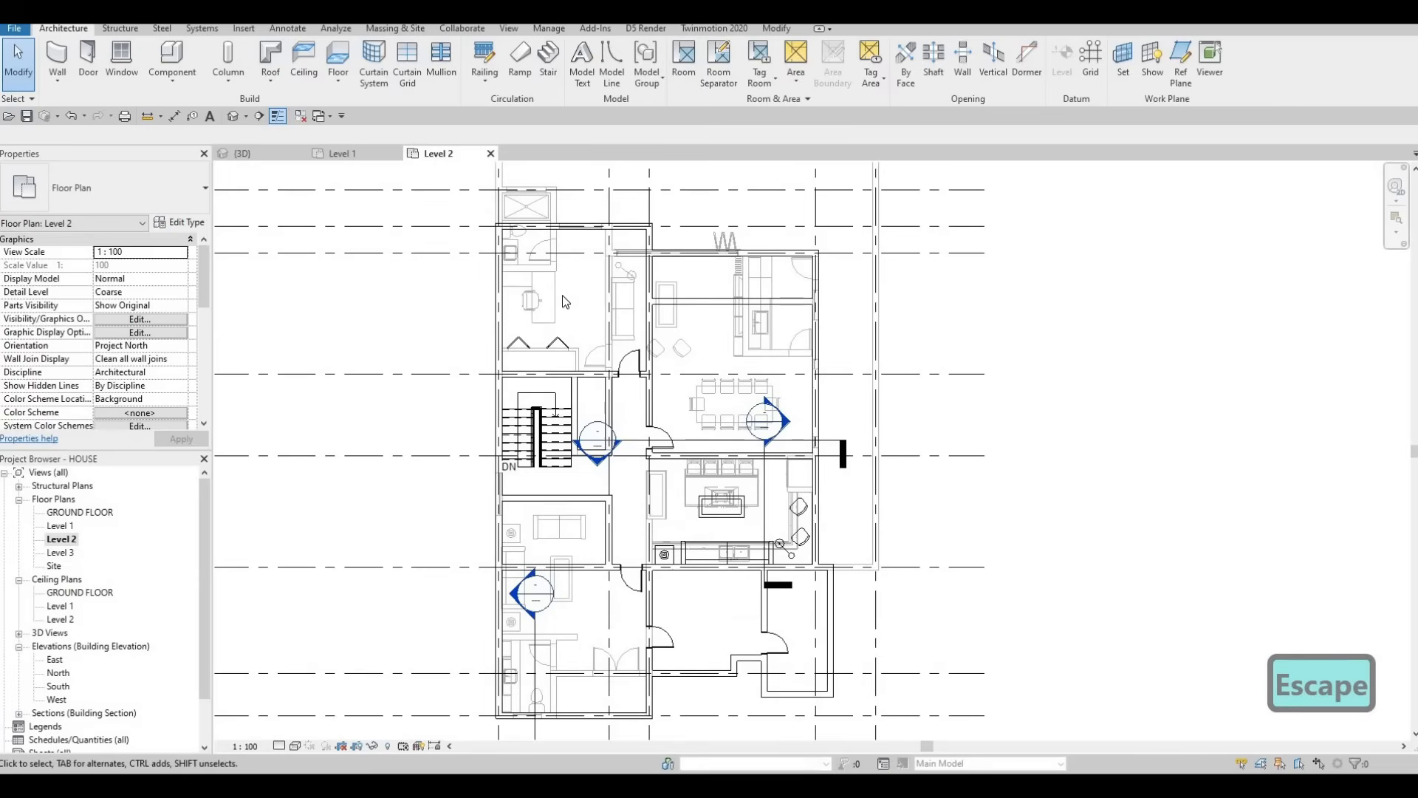
# Step: Copy the M_Shower Stall-2D 2 shower stall into the small room below the kitchen
pyautogui.click(540, 210)
pyautogui.press('c')
pyautogui.press('s')
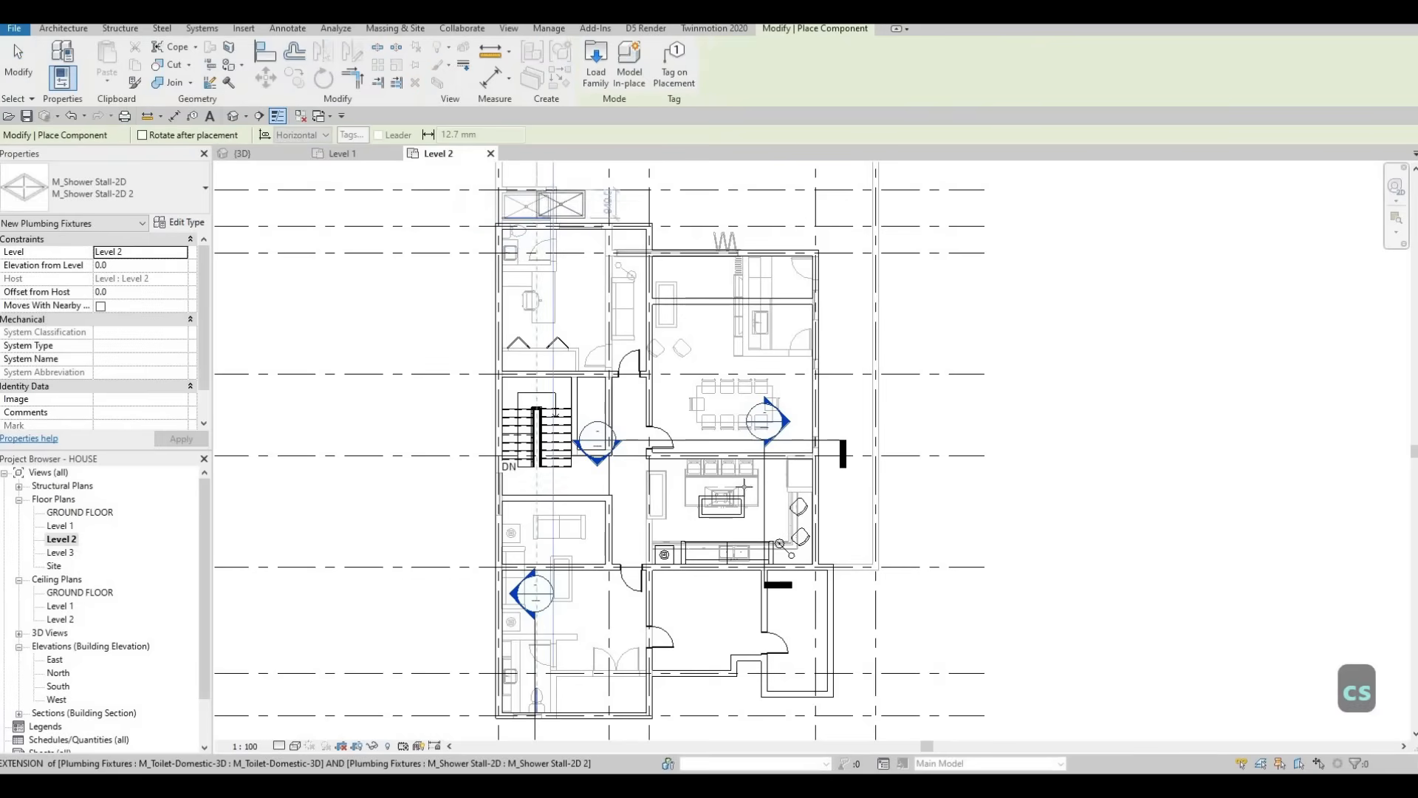
pyautogui.scroll(2, 781, 597)
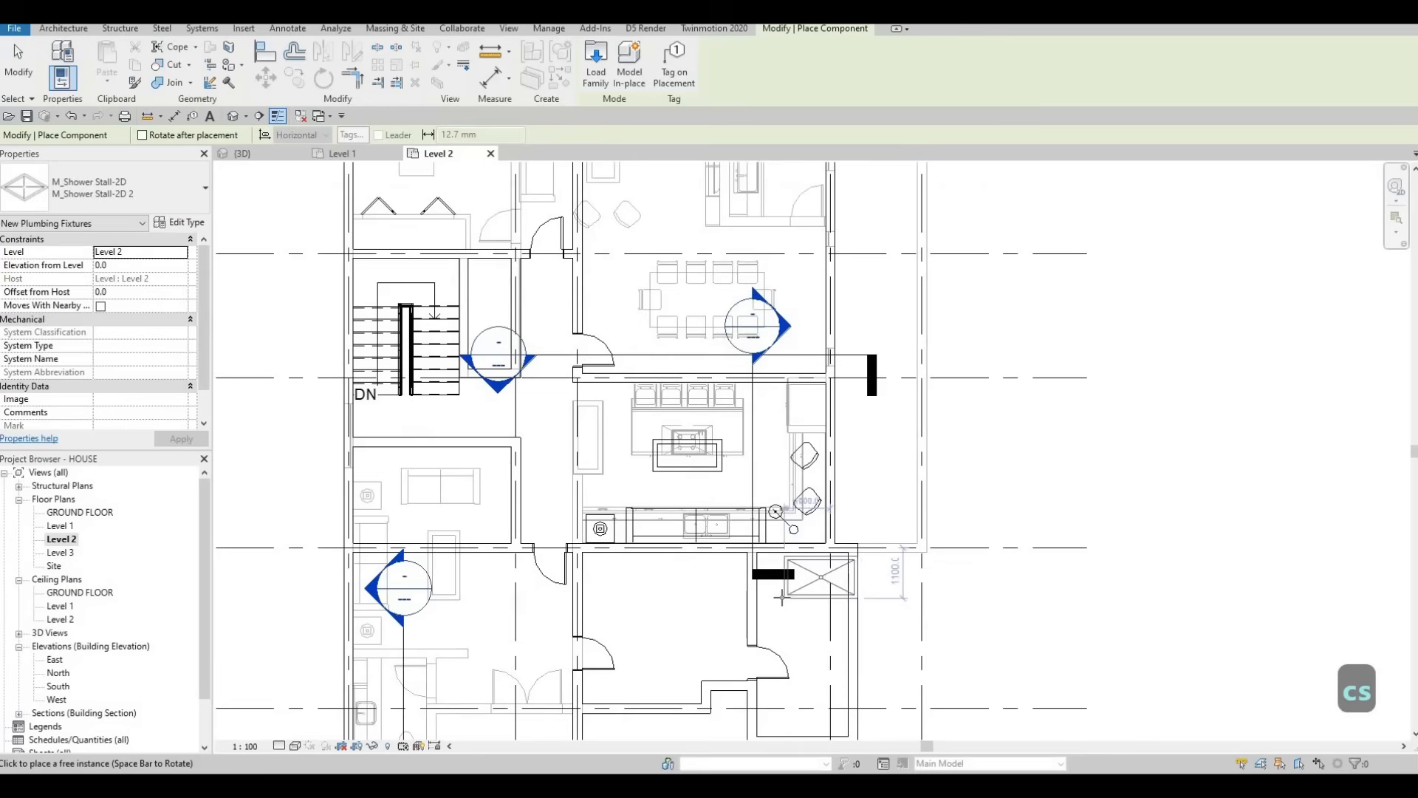
pyautogui.scroll(1, 765, 597)
pyautogui.scroll(1, 772, 587)
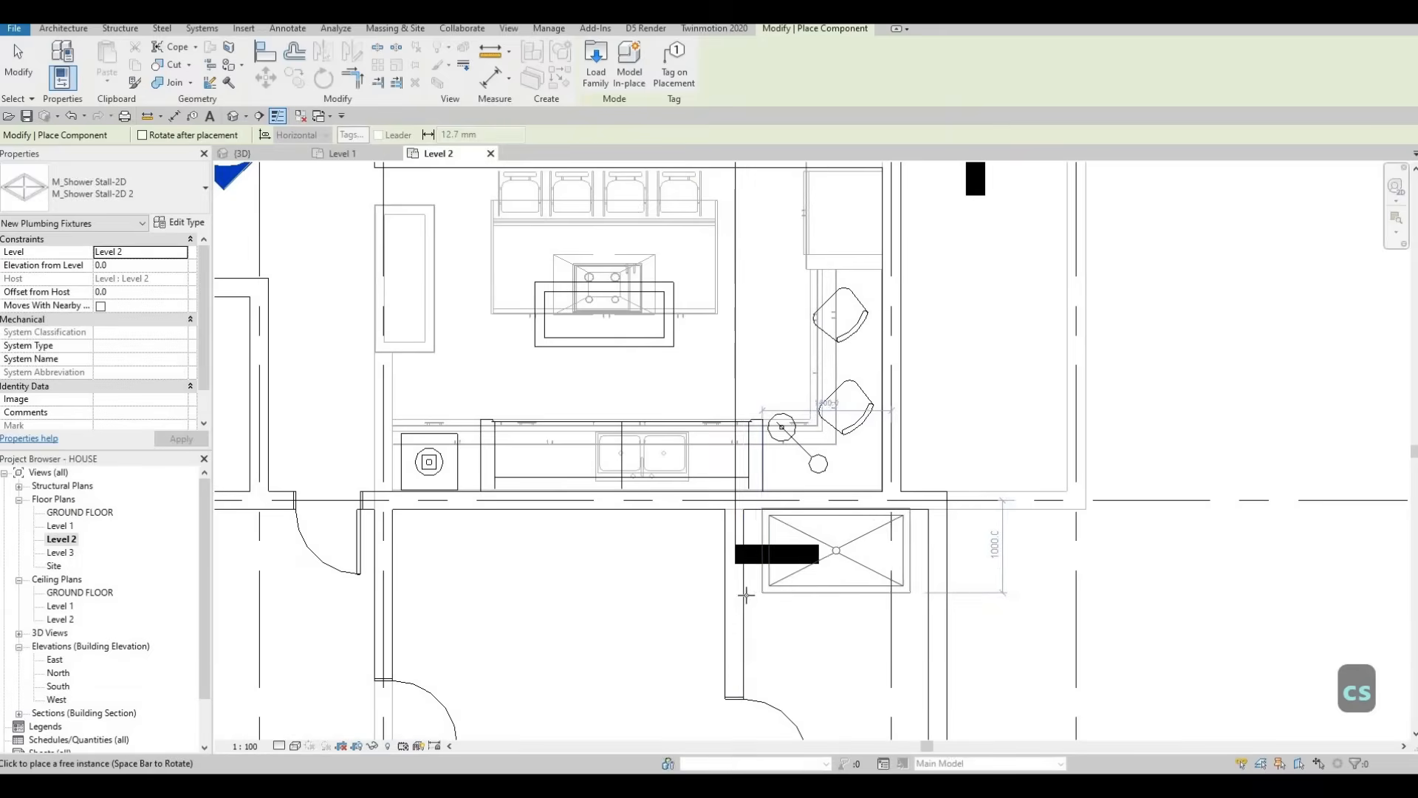
pyautogui.scroll(-3, 824, 572)
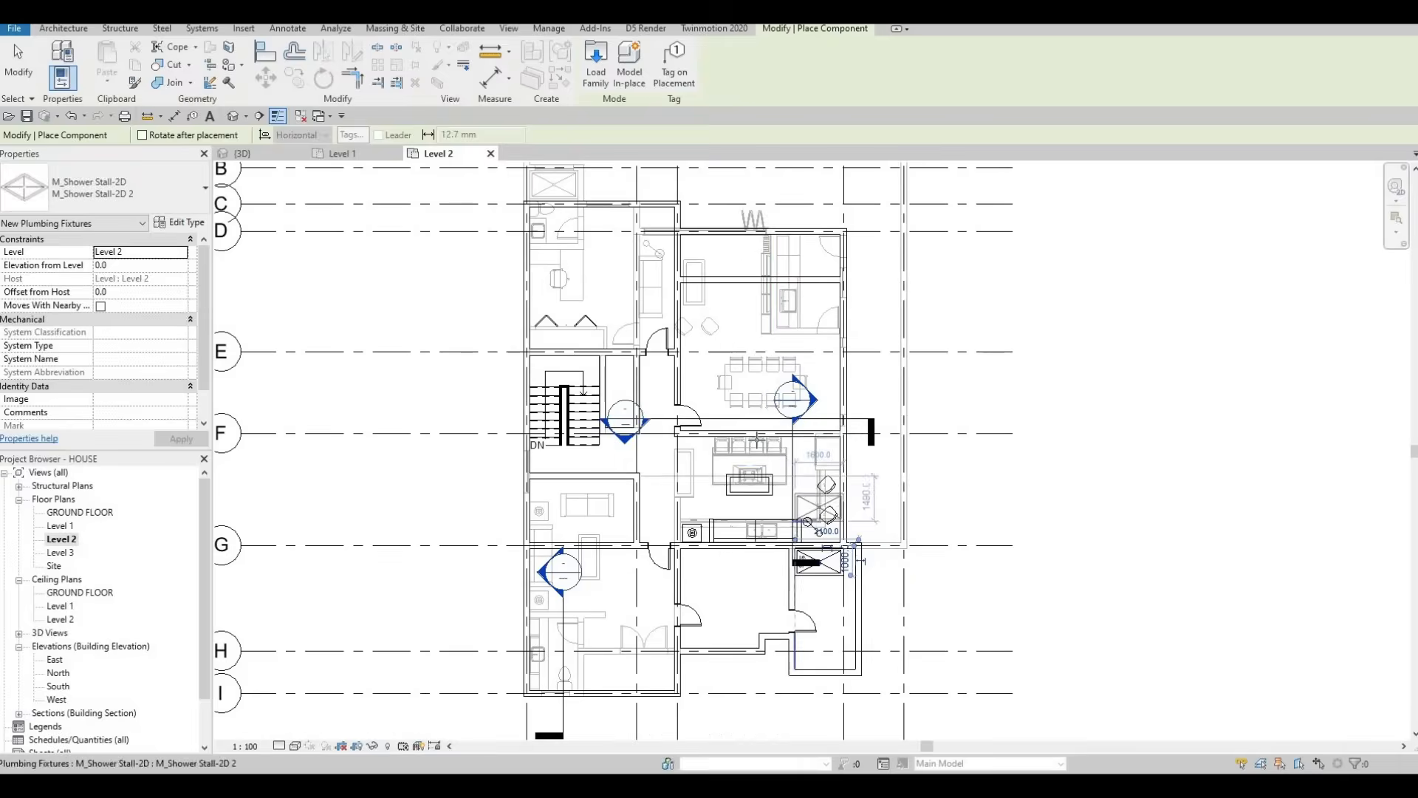
pyautogui.press('Escape')
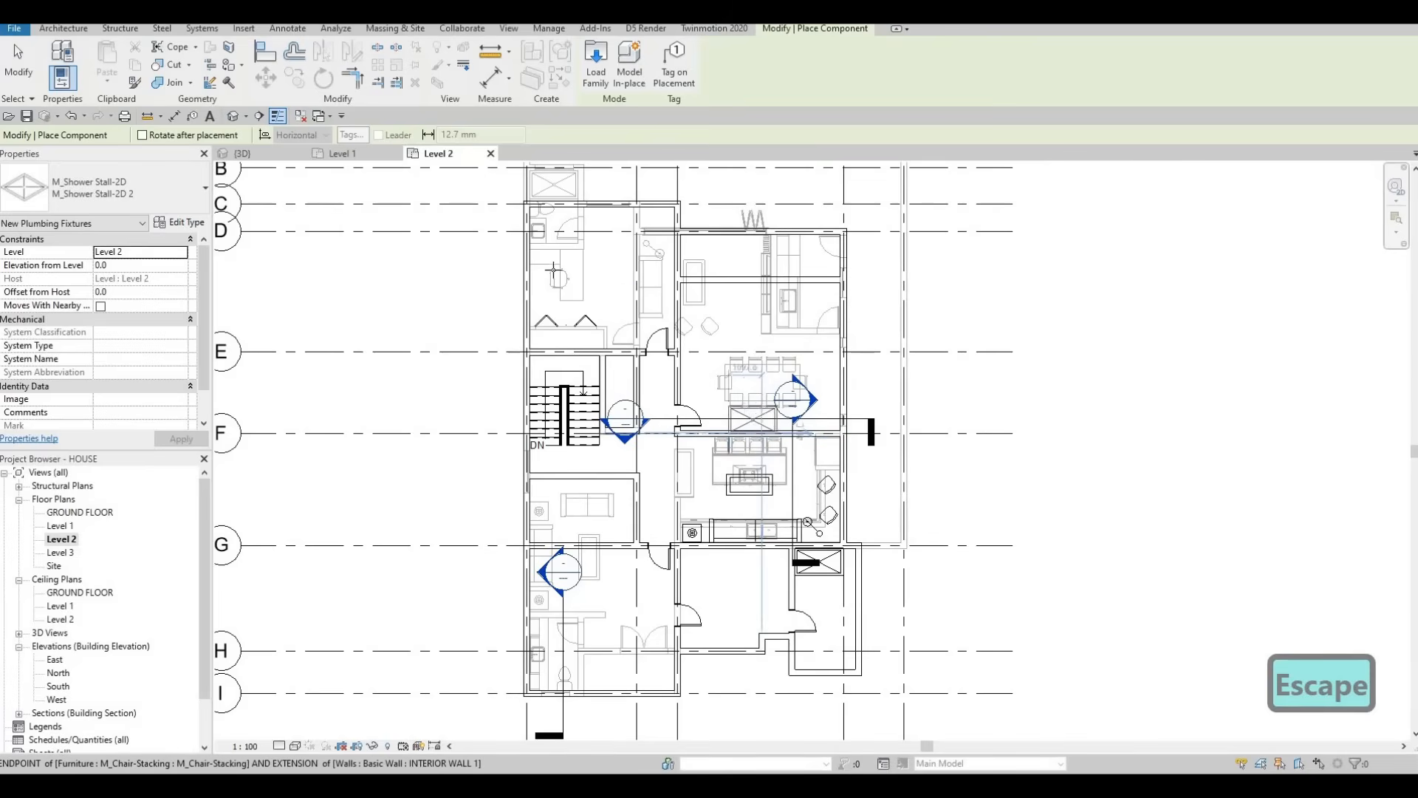
pyautogui.scroll(1, 550, 263)
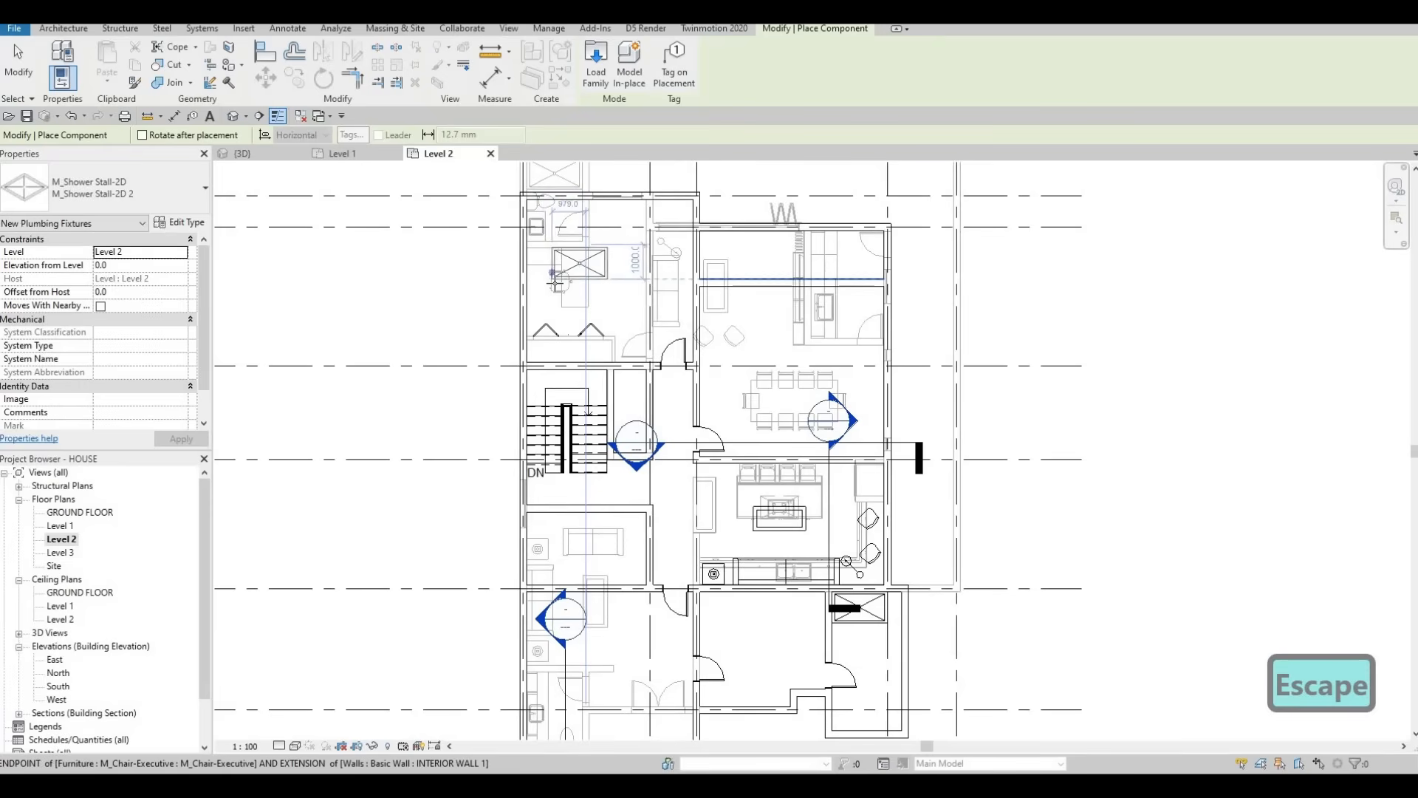
pyautogui.press('Escape')
pyautogui.press('Escape')
pyautogui.press('Escape')
pyautogui.press('Escape')
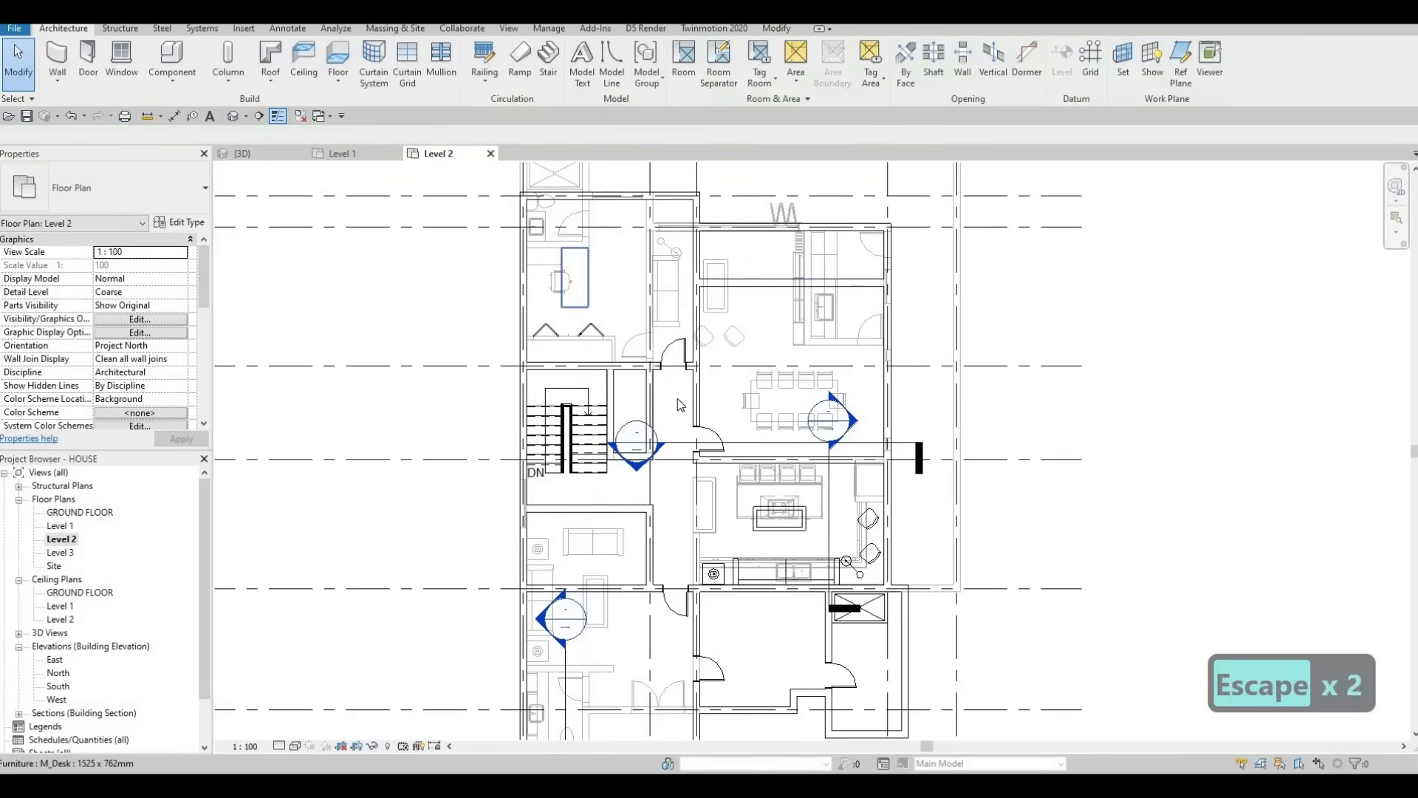
pyautogui.moveTo(677, 398); pyautogui.dragTo(678, 478, button='middle')
# Step: Draw a vertical interior partition wall in the upper-left room, abandoning a second horizontal wall
pyautogui.click(726, 399)
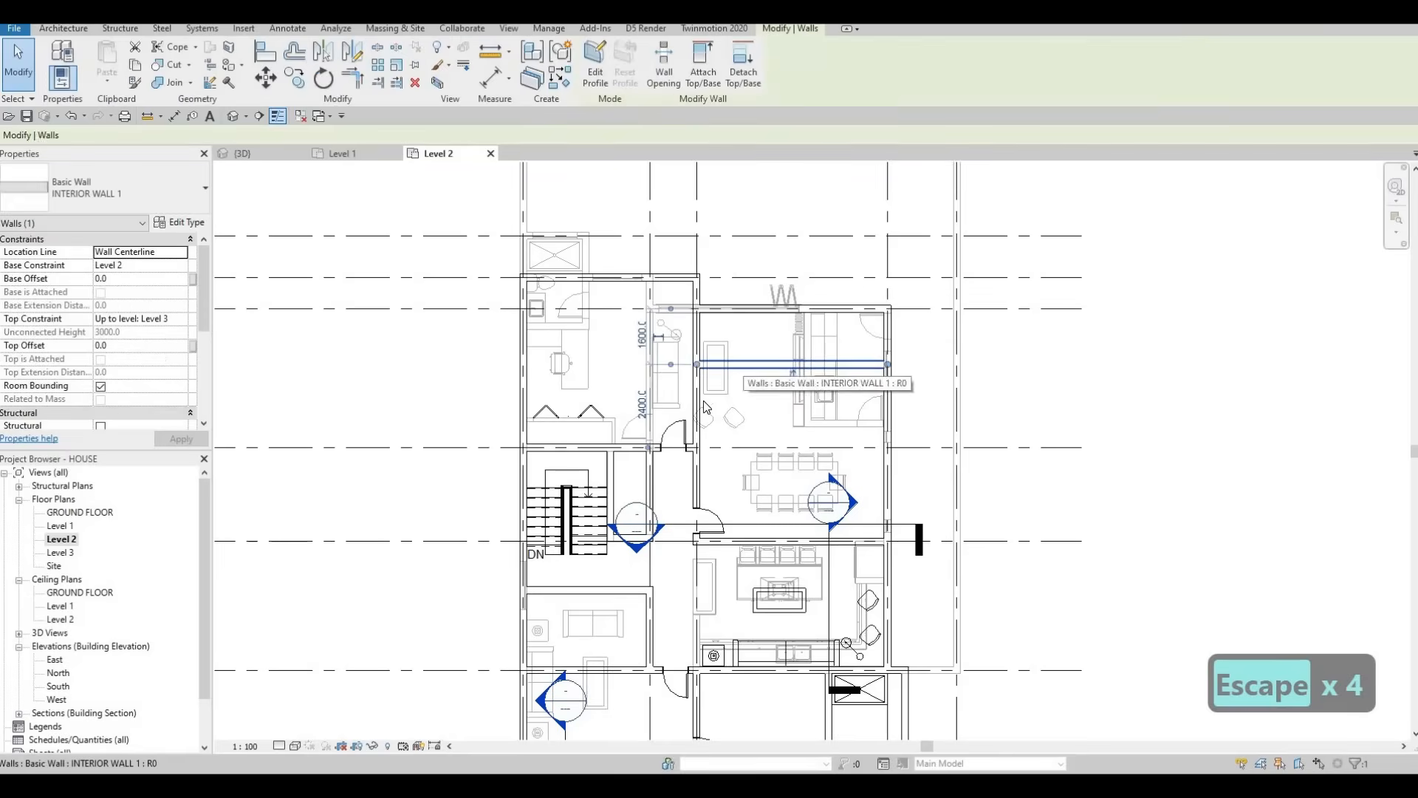
pyautogui.press('Escape')
pyautogui.click(703, 401)
pyautogui.press('c')
pyautogui.press('s')
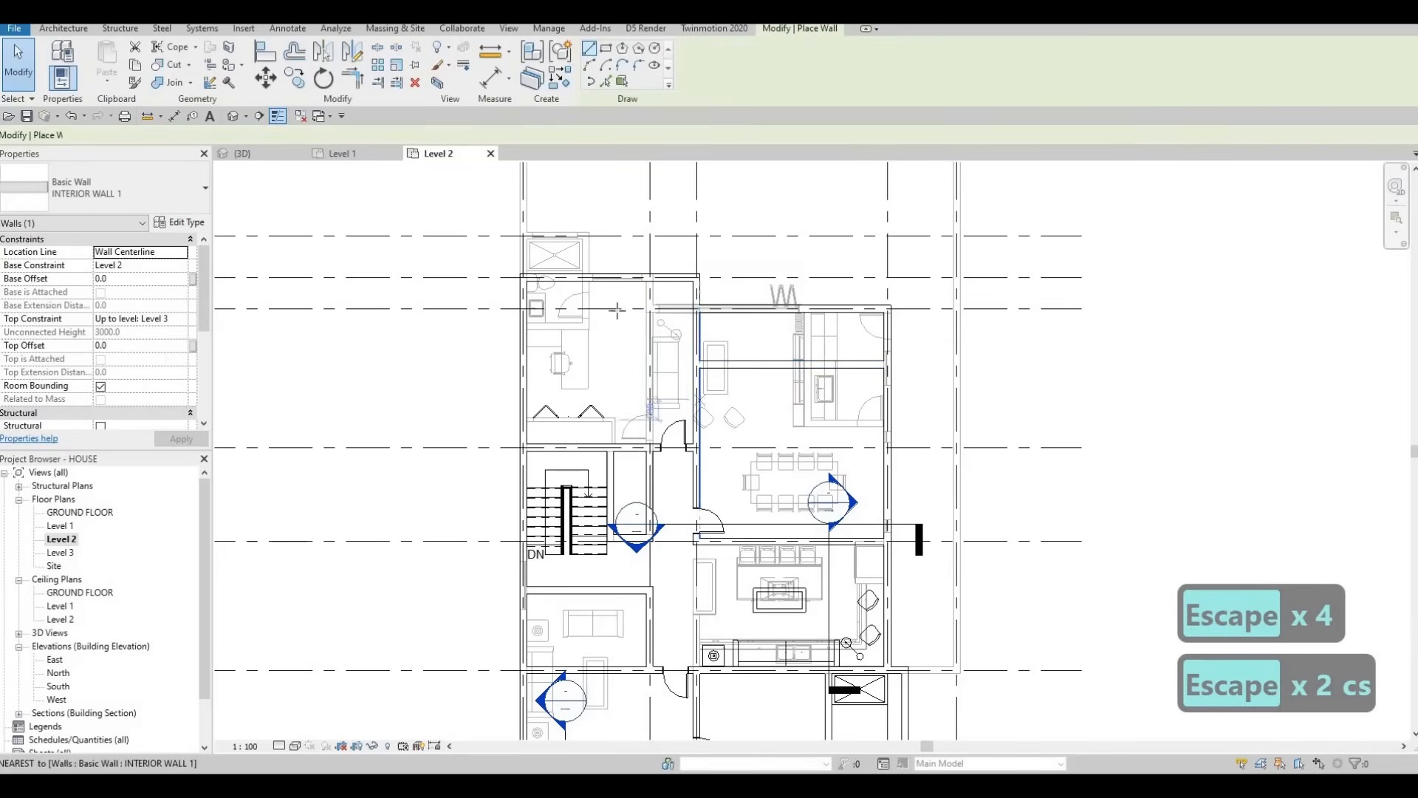
pyautogui.scroll(2, 662, 369)
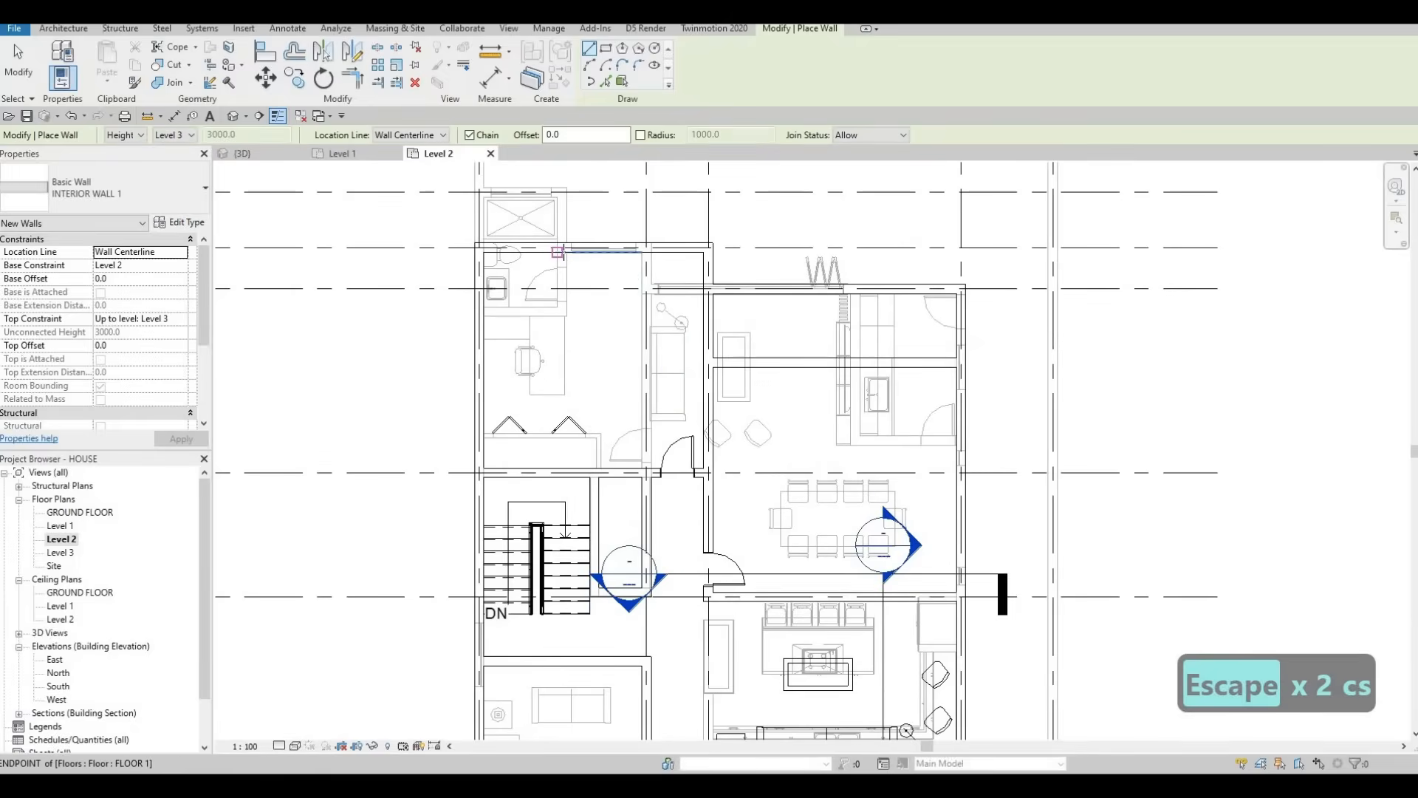
pyautogui.scroll(2, 565, 250)
pyautogui.click(561, 245)
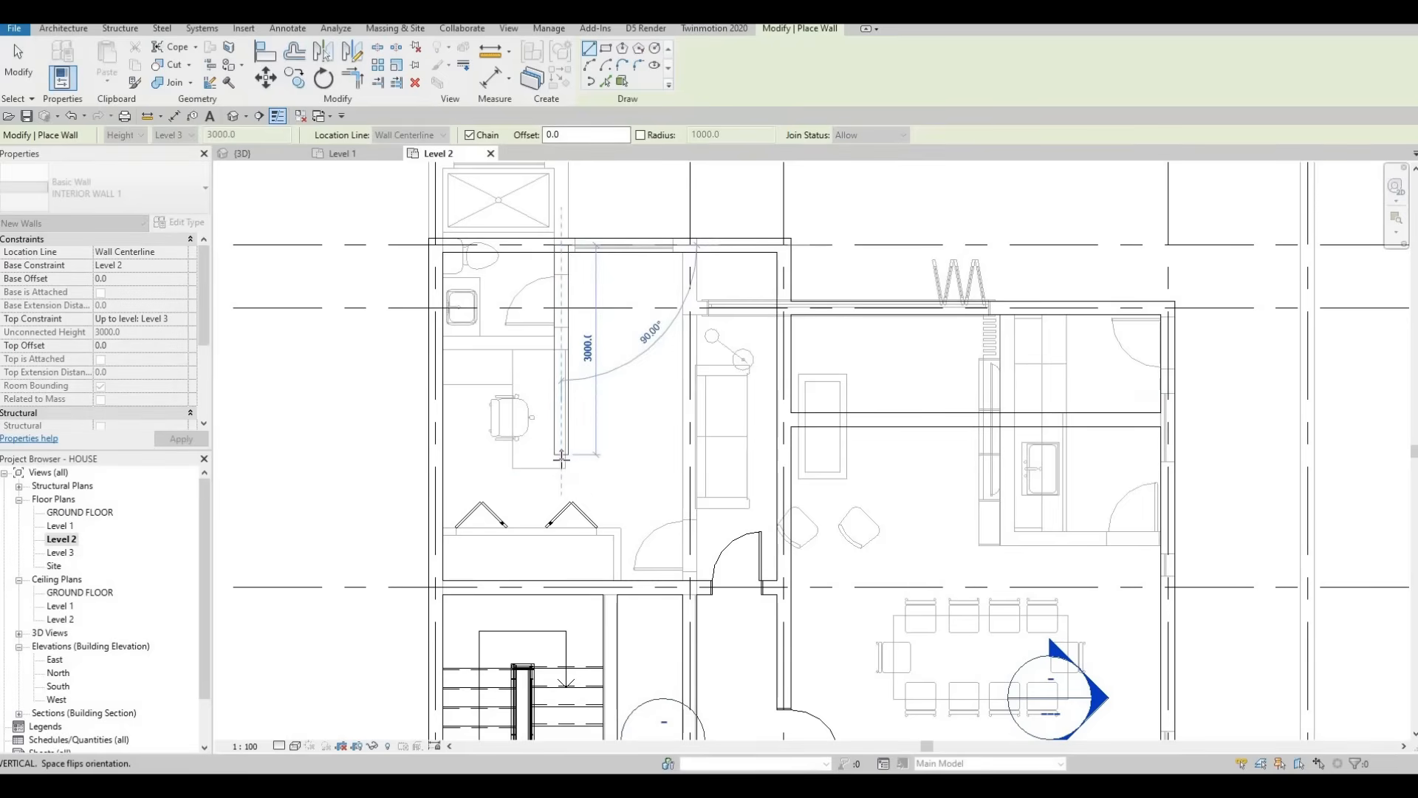
pyautogui.press('Return')
pyautogui.press('Escape')
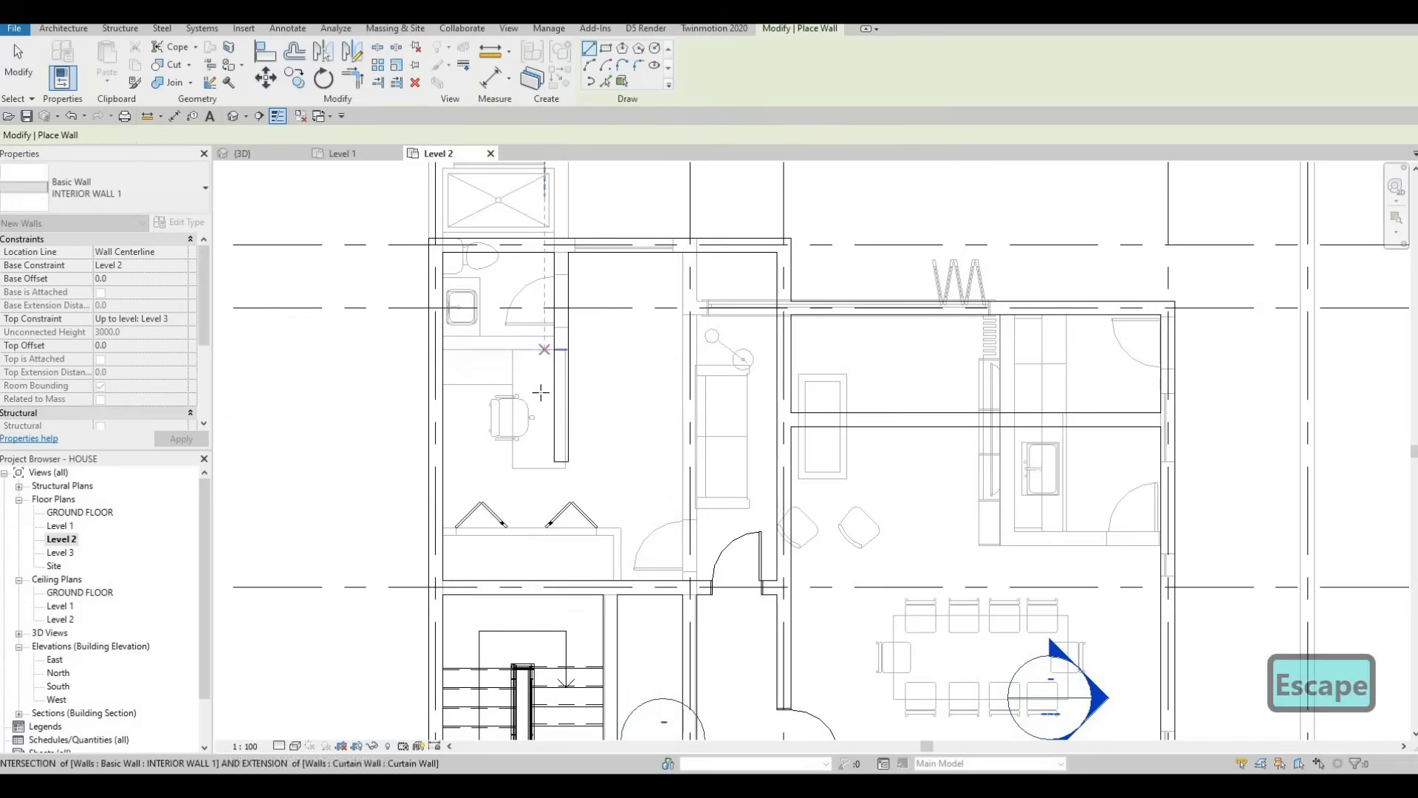
pyautogui.click(554, 408)
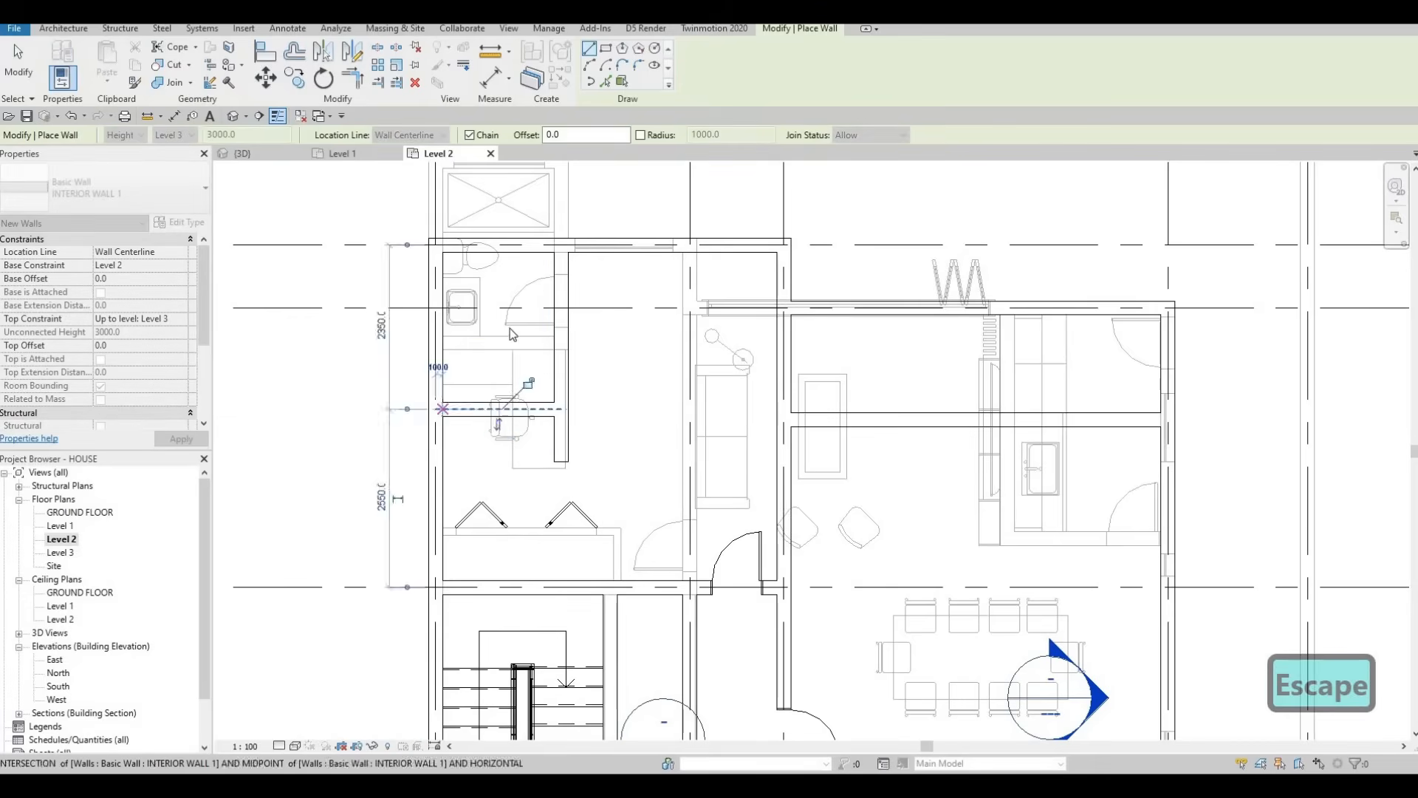
pyautogui.press('Escape')
pyautogui.press('Escape')
pyautogui.scroll(-2, 533, 354)
pyautogui.press('Escape')
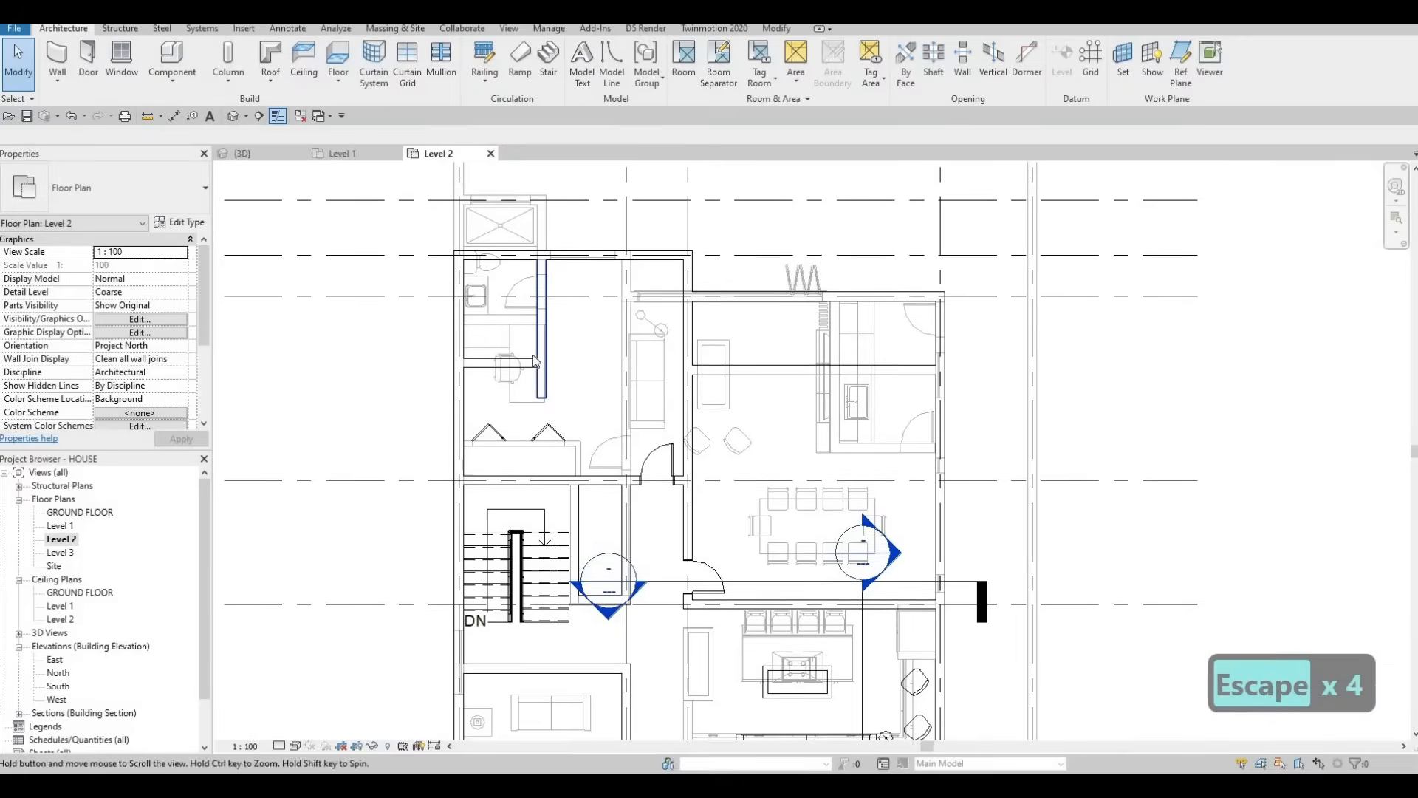
pyautogui.press('Escape')
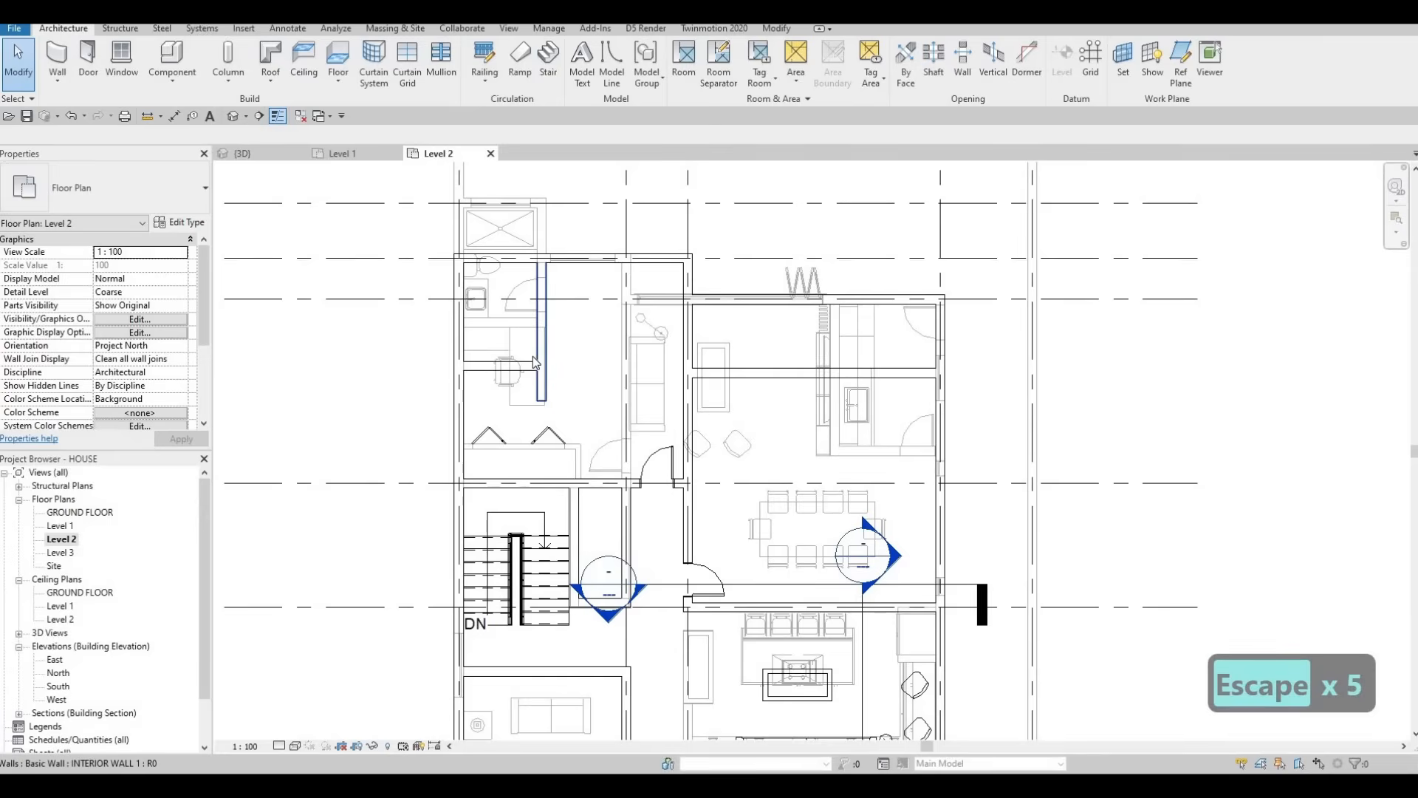
# Step: Begin placing a matching door, then cancel it
pyautogui.click(514, 308)
pyautogui.press('c')
pyautogui.press('s')
pyautogui.scroll(2, 518, 369)
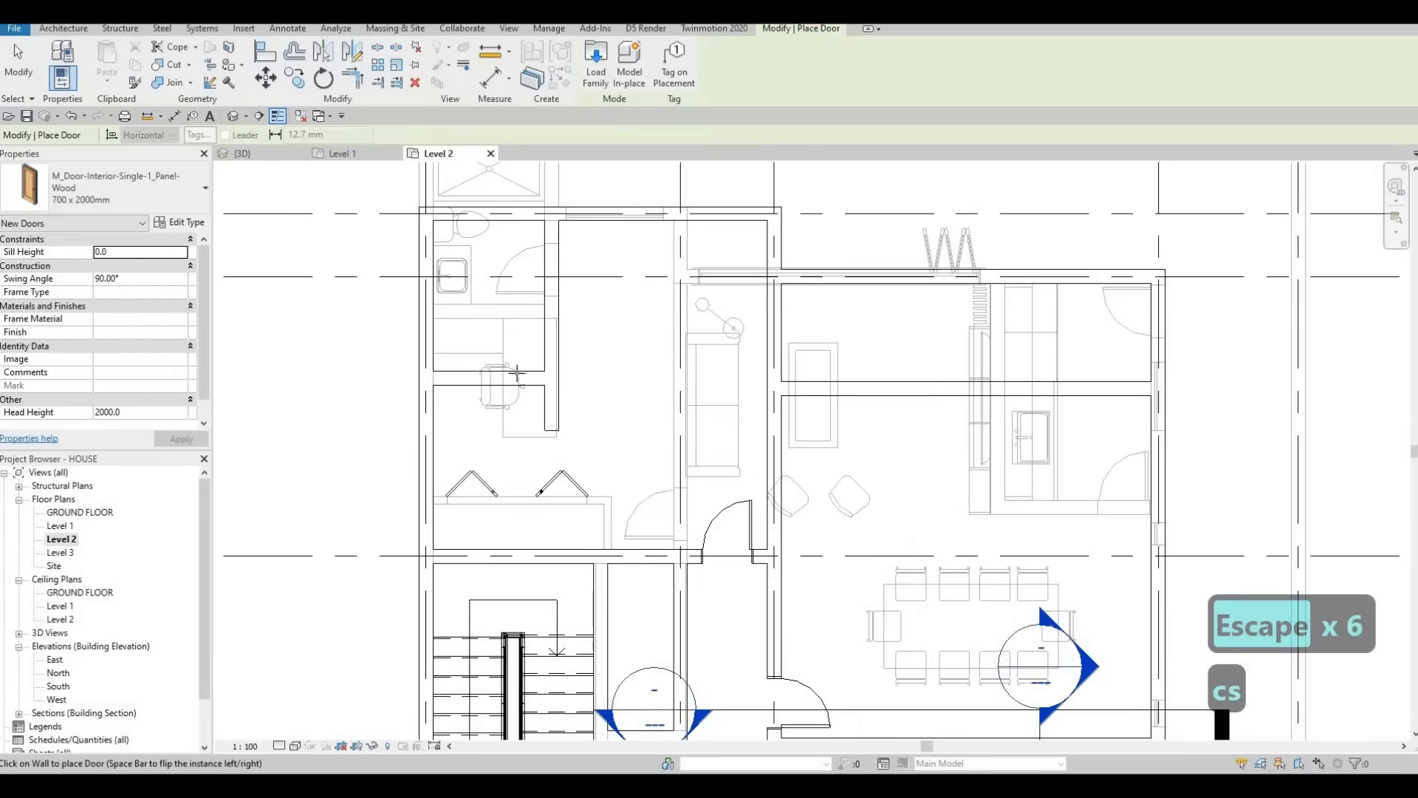
pyautogui.press('Escape')
pyautogui.press('Escape')
pyautogui.scroll(-2, 536, 409)
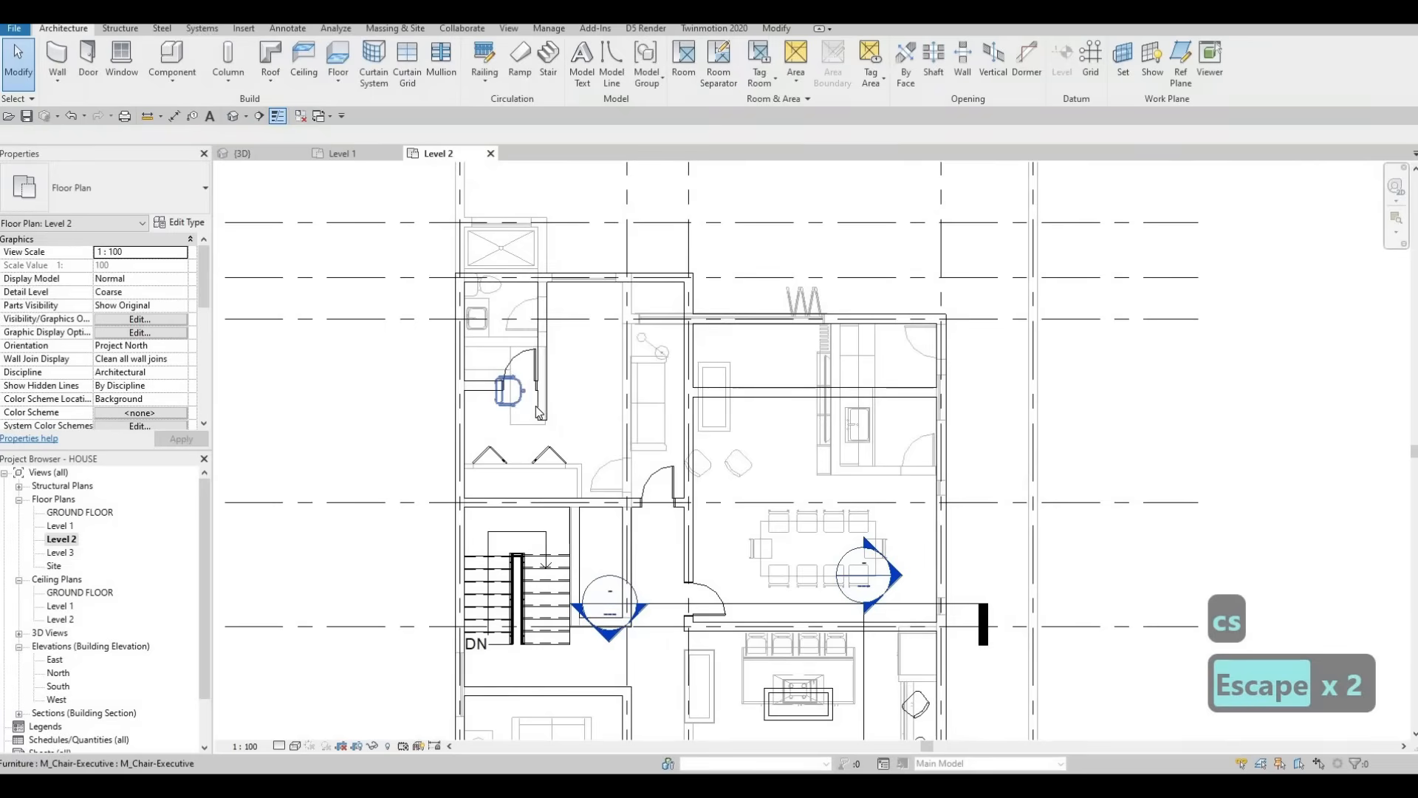
pyautogui.press('Escape')
pyautogui.press('Escape')
# Step: Lower the short bathroom partition wall and extend the vertical partition wall to 3800
pyautogui.moveTo(562, 396); pyautogui.dragTo(570, 374, button='middle')
pyautogui.click(503, 374)
pyautogui.press('Down')
pyautogui.press('Down')
pyautogui.press('Down')
pyautogui.press('Down')
pyautogui.press('Down')
pyautogui.press('Down')
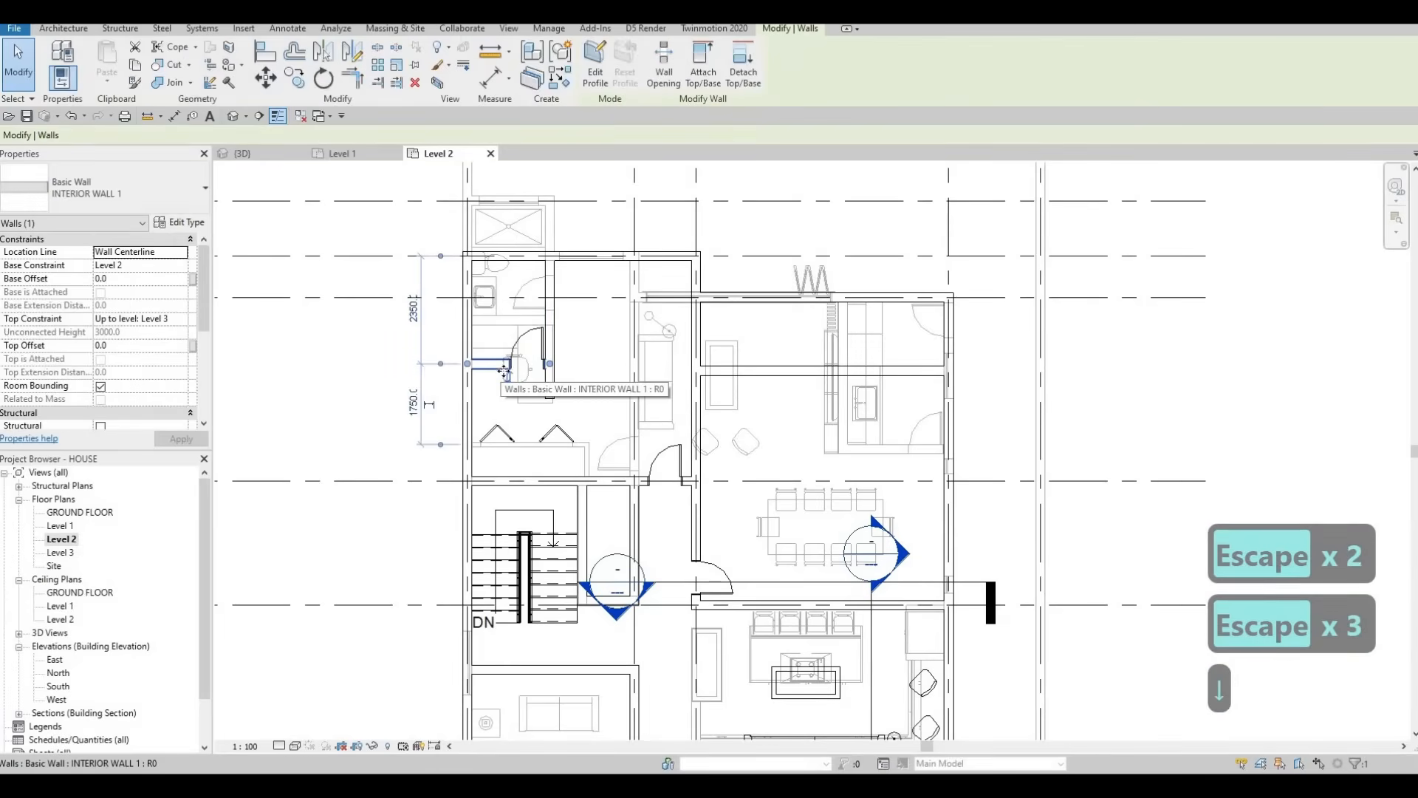
pyautogui.press('Down')
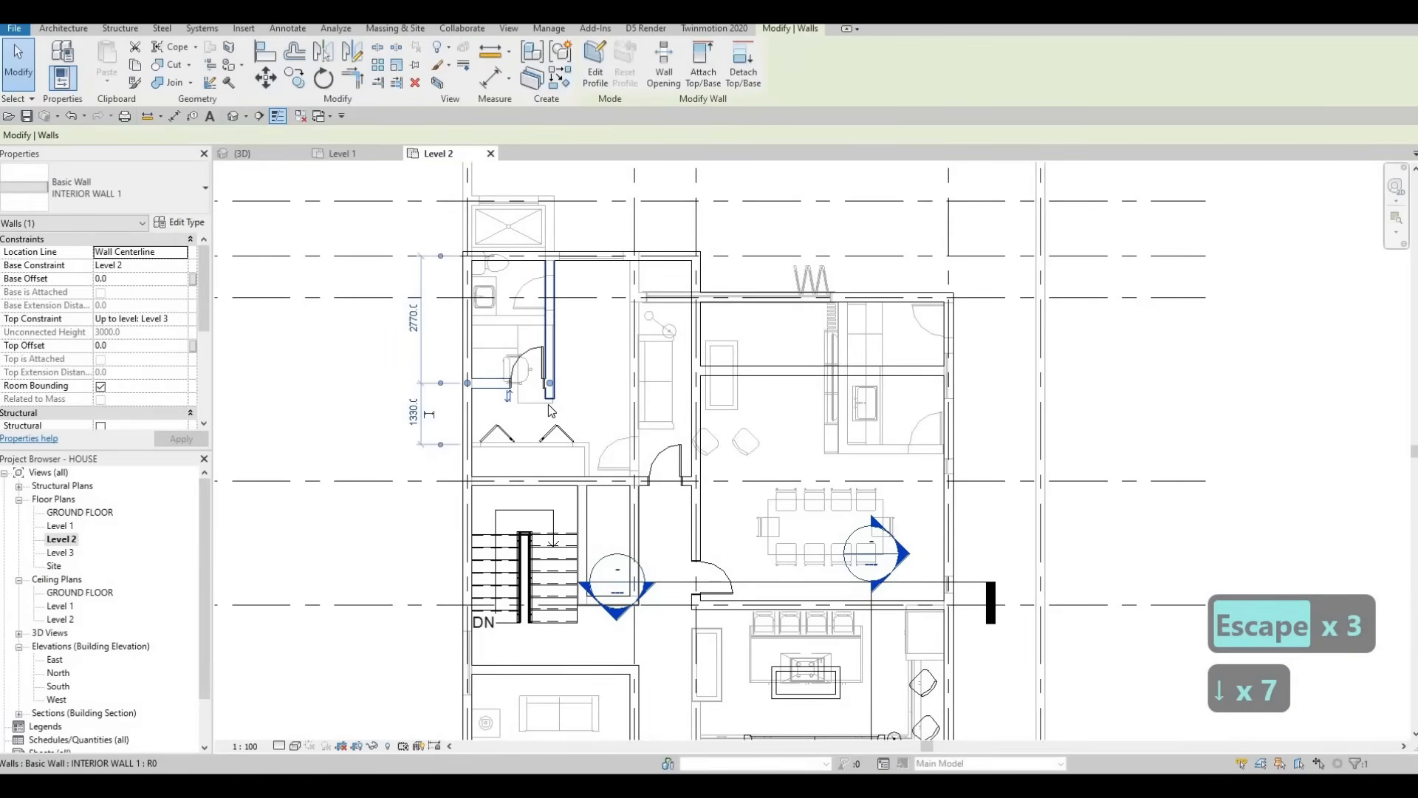
pyautogui.click(549, 406)
pyautogui.moveTo(547, 427); pyautogui.dragTo(549, 430)
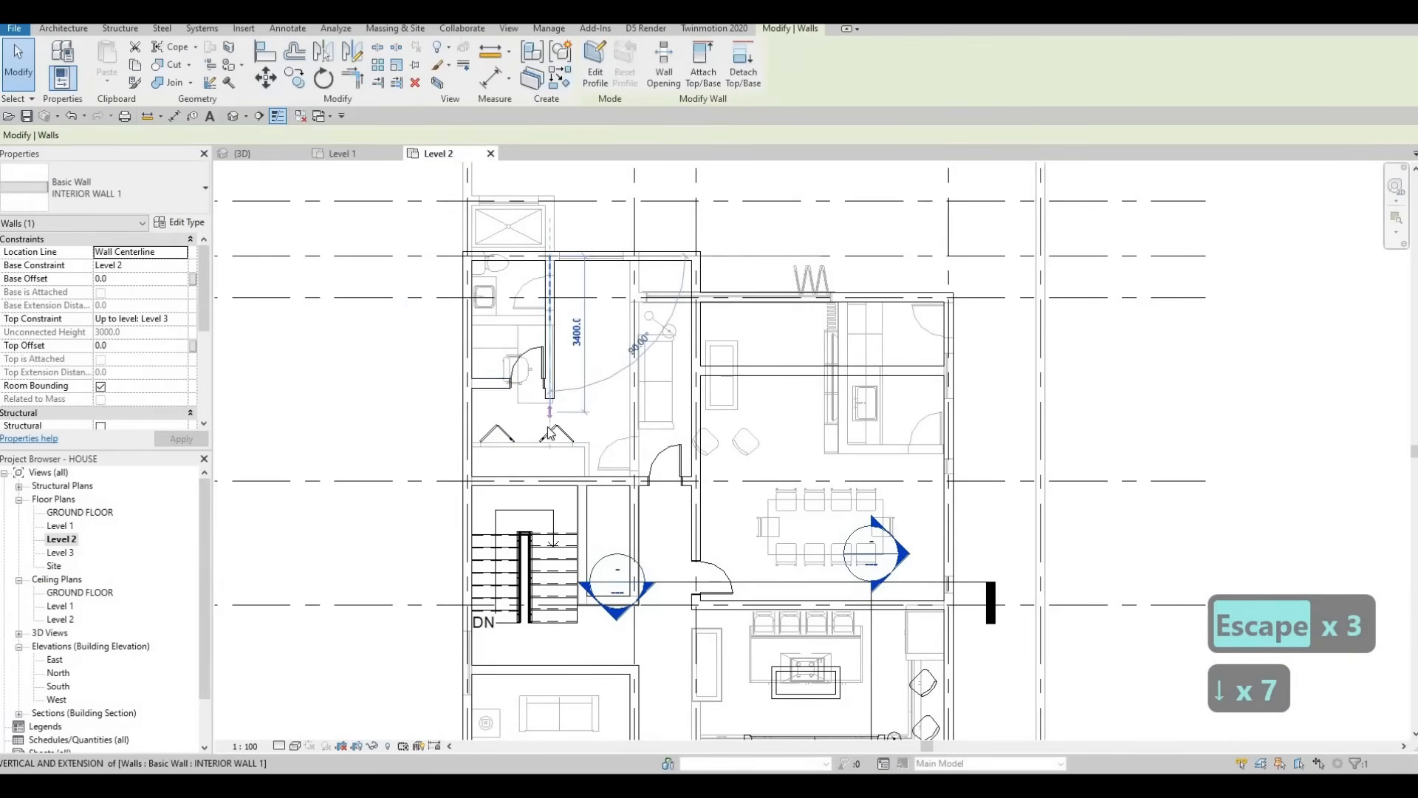
pyautogui.click(497, 389)
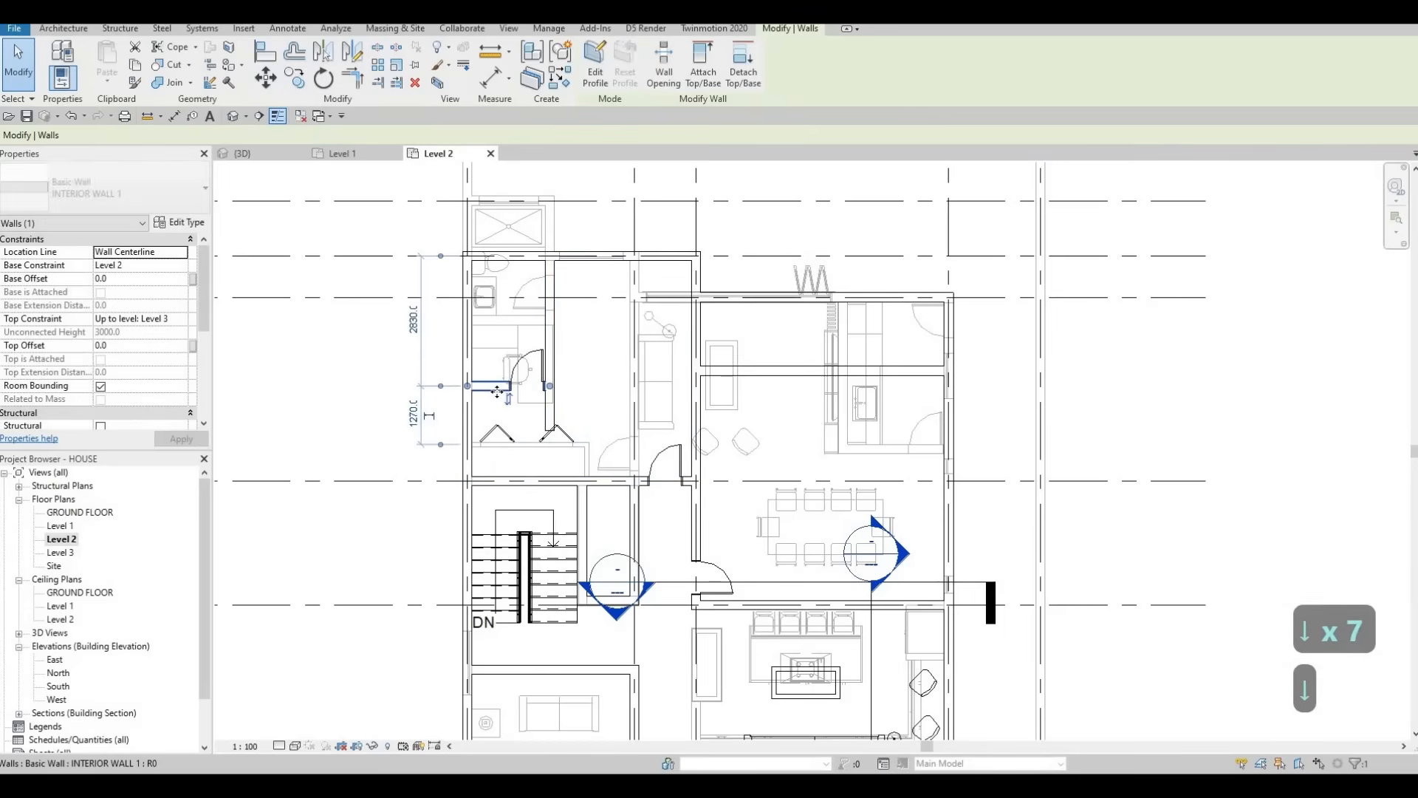
pyautogui.press('Down')
pyautogui.press('Down')
pyautogui.press('Down')
pyautogui.press('Down')
pyautogui.press('Down')
pyautogui.press('Escape')
pyautogui.press('Escape')
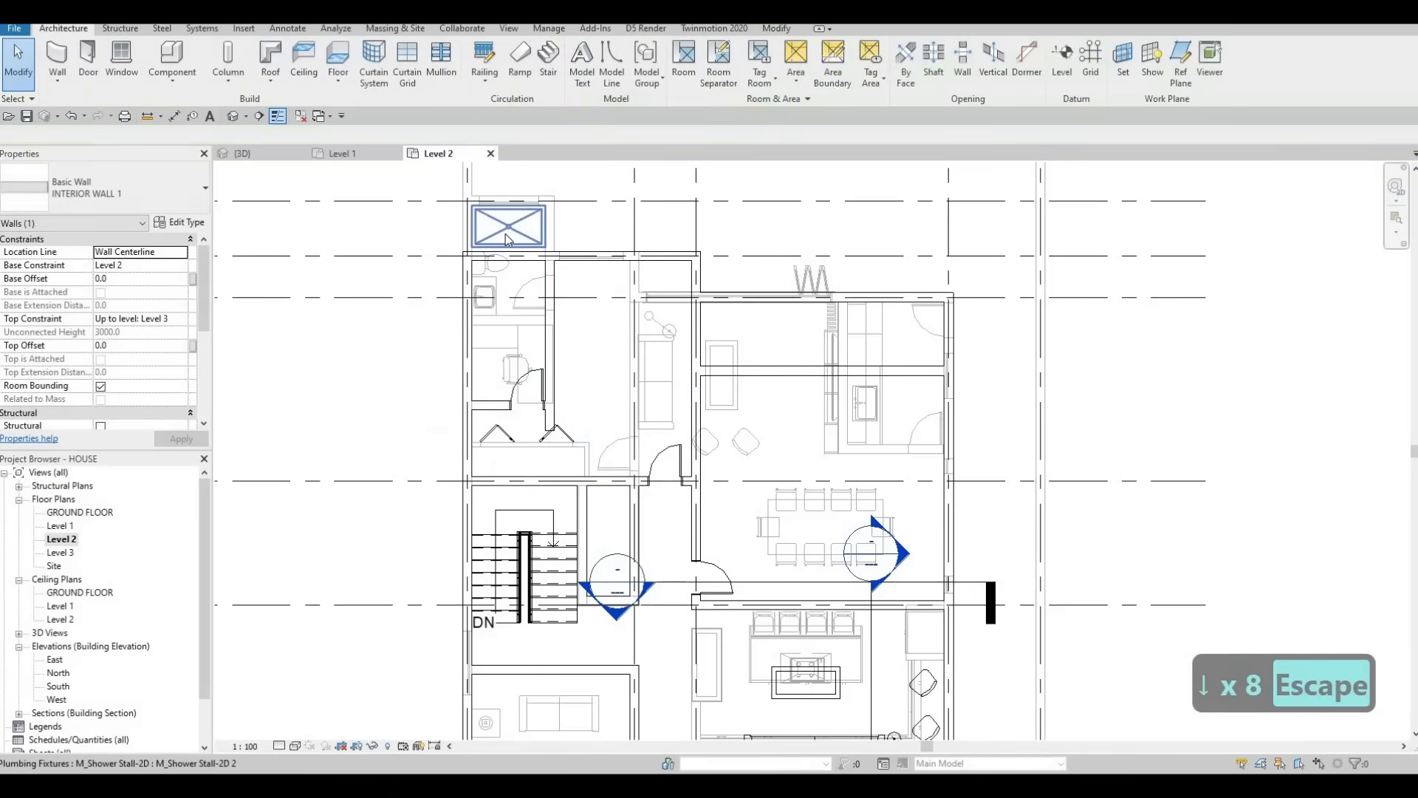
# Step: Start a matching M_Shower Stall-2D 2 copy, then select the lower-right bathroom's stall
pyautogui.click(506, 234)
pyautogui.press('c')
pyautogui.press('s')
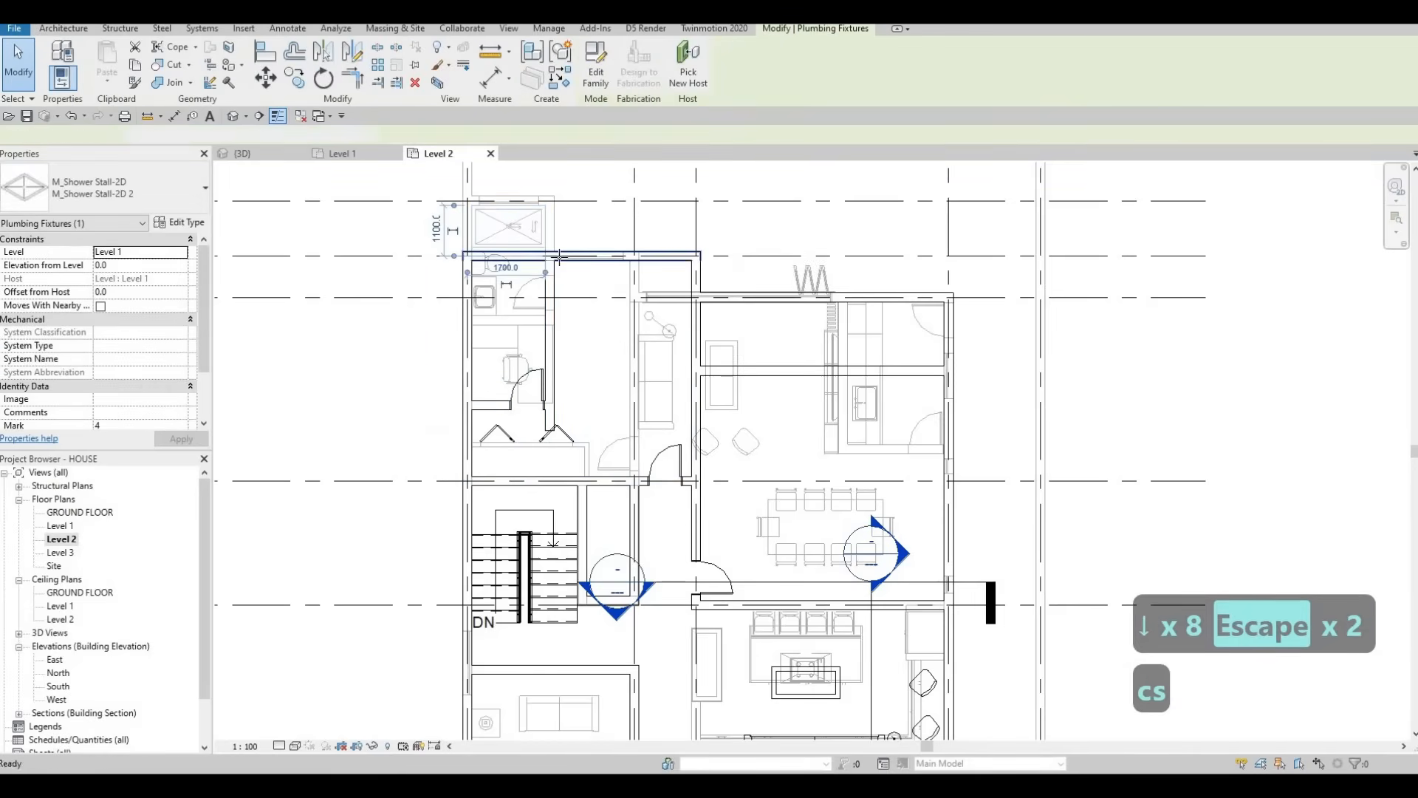
pyautogui.scroll(2, 502, 262)
pyautogui.scroll(2, 566, 260)
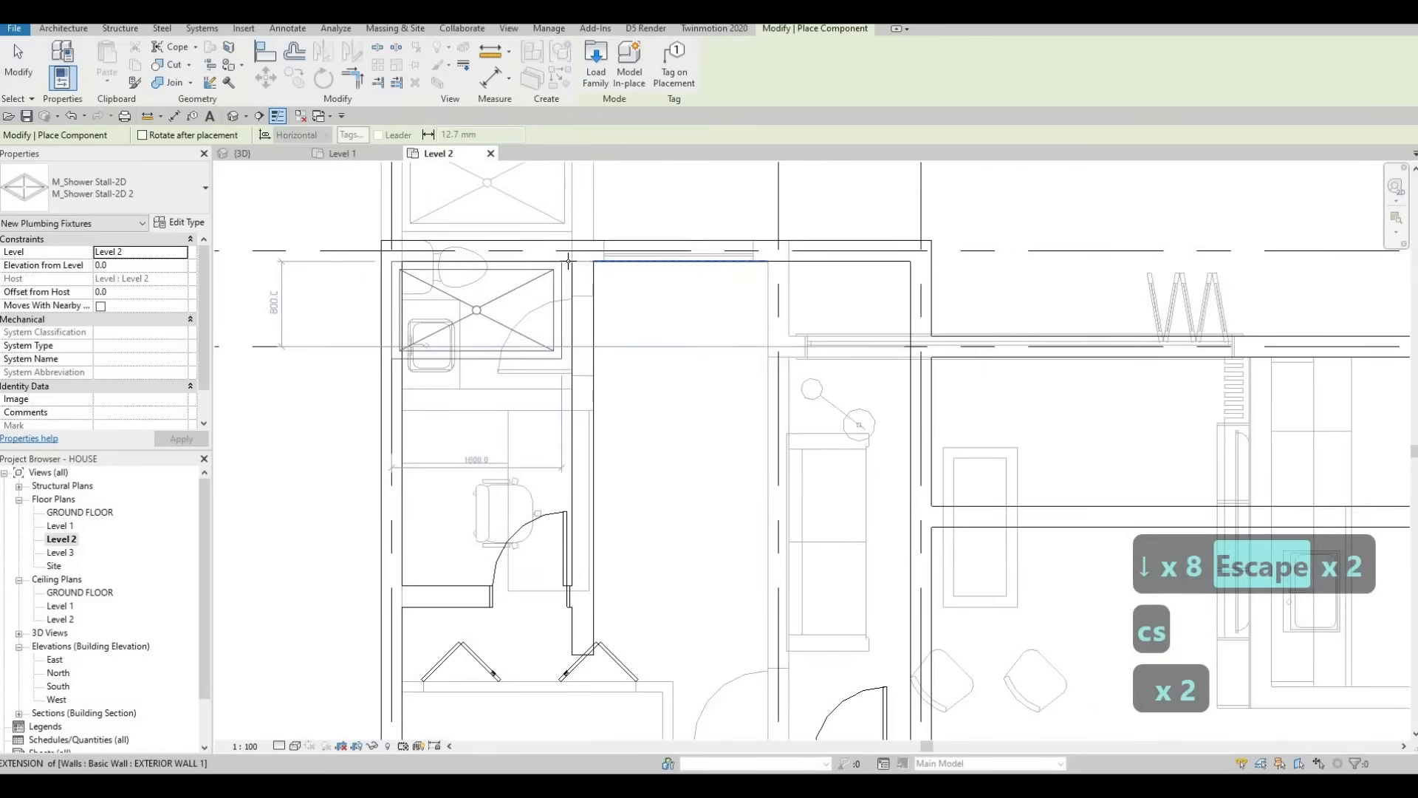
pyautogui.press('Escape')
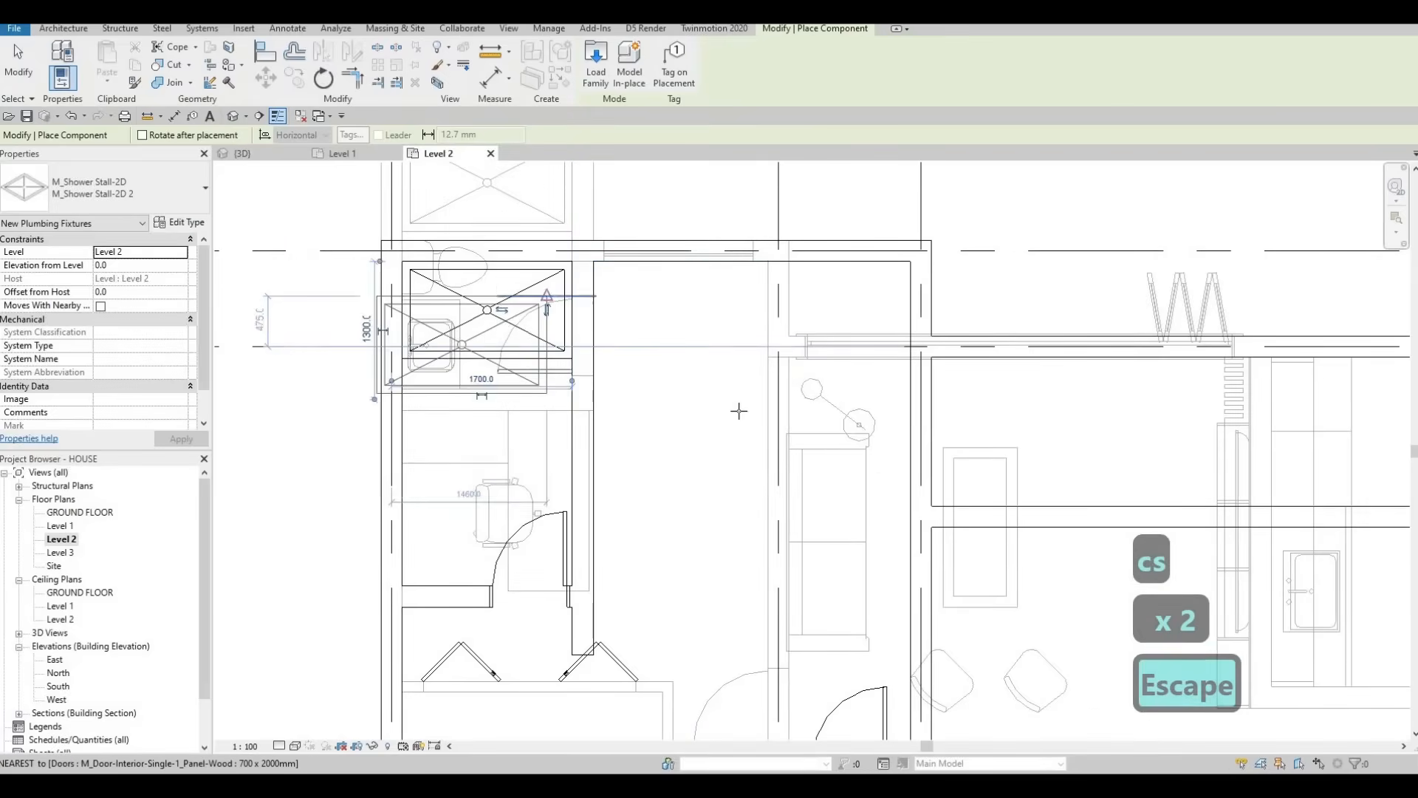
pyautogui.scroll(-5, 738, 406)
pyautogui.scroll(3, 826, 477)
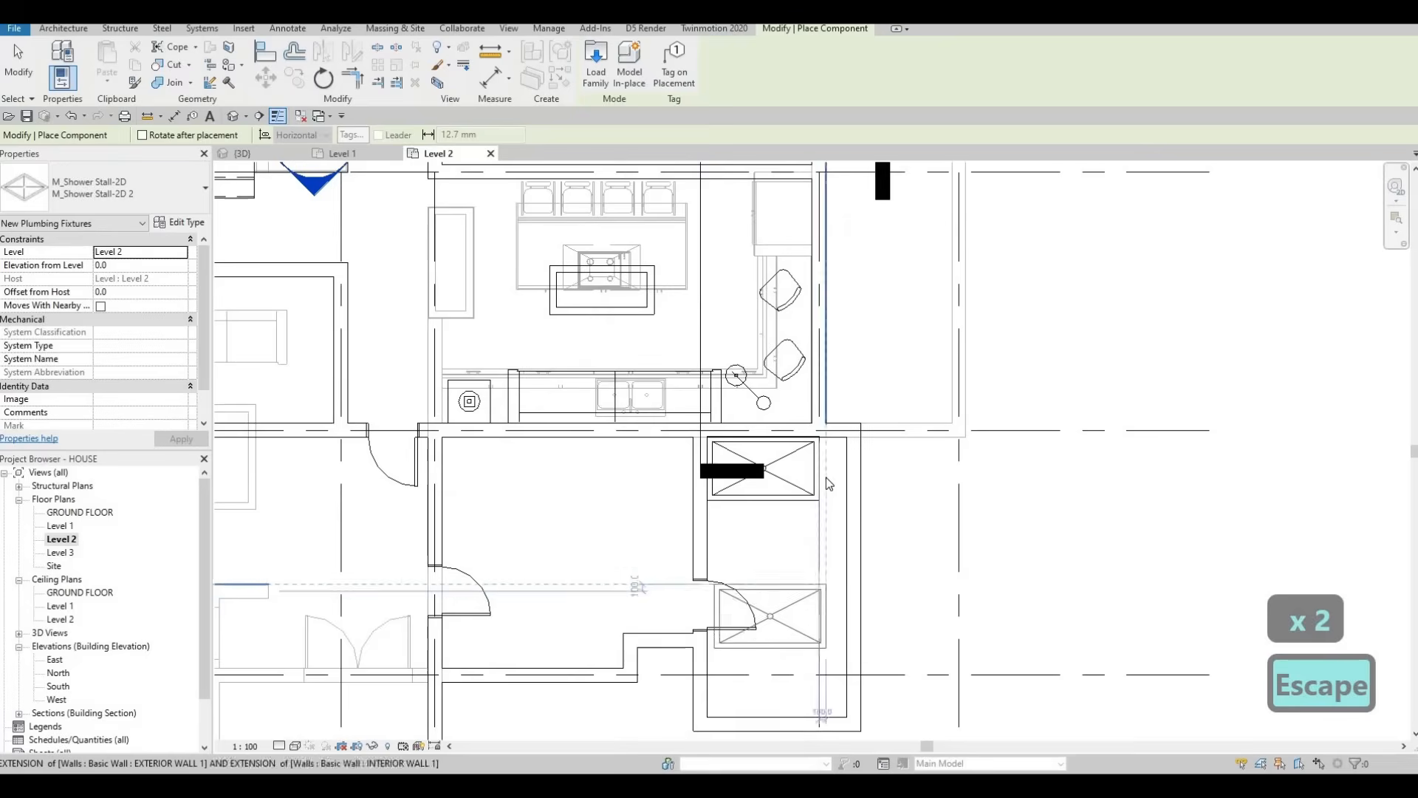
pyautogui.press('Escape')
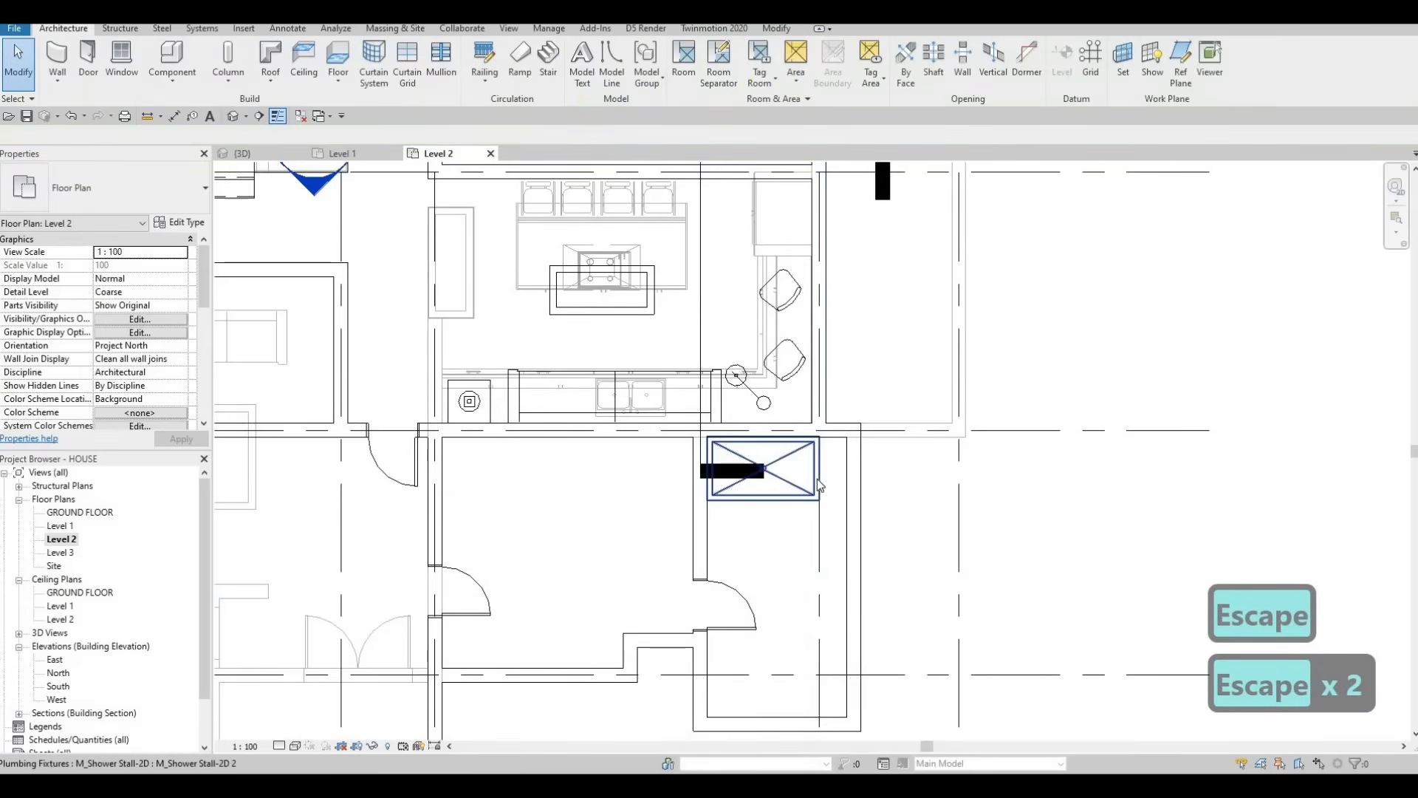
pyautogui.click(817, 479)
# Step: Draw a new INTERIOR WALL 1 wall from beside the dining area to the right exterior wall
pyautogui.scroll(-5, 697, 444)
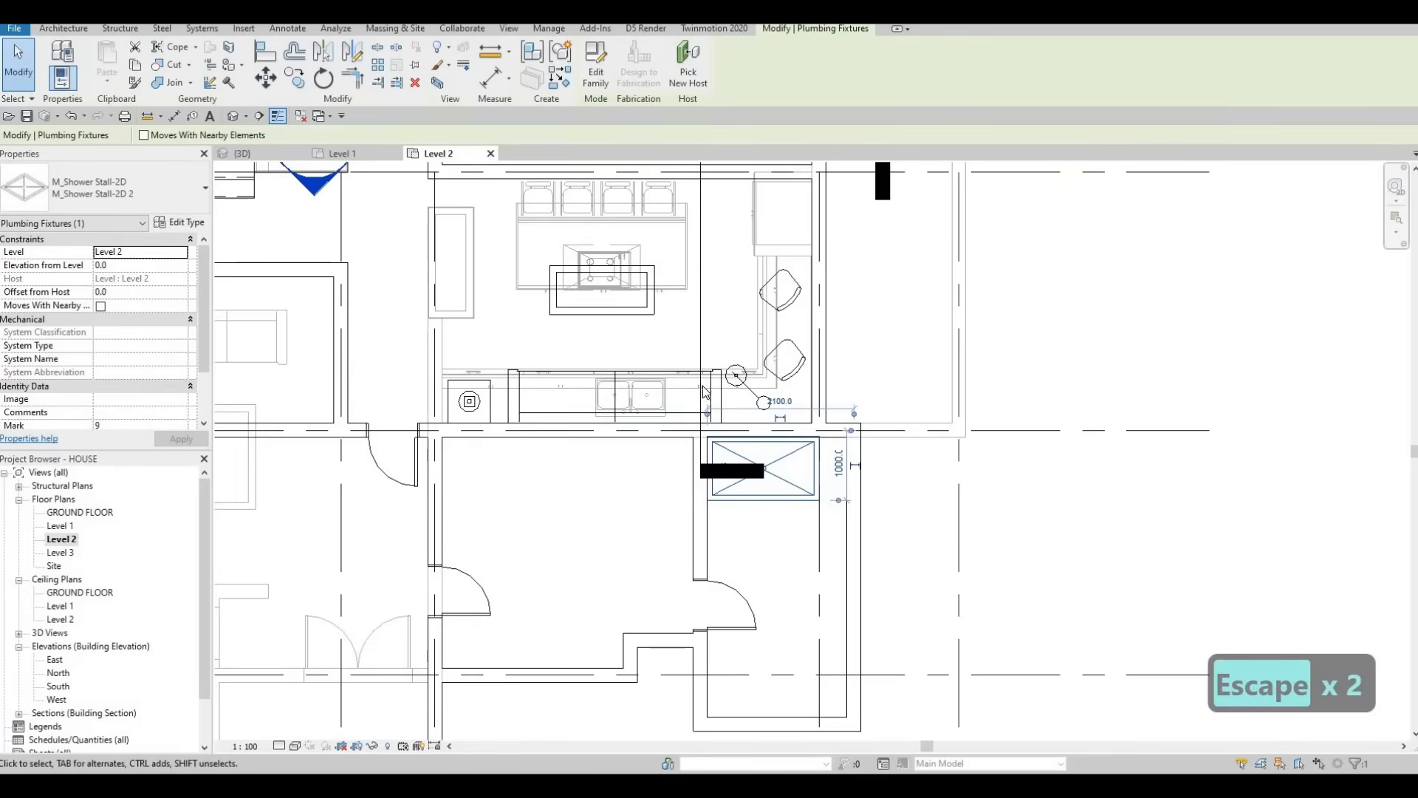
pyautogui.press('Escape')
pyautogui.press('Escape')
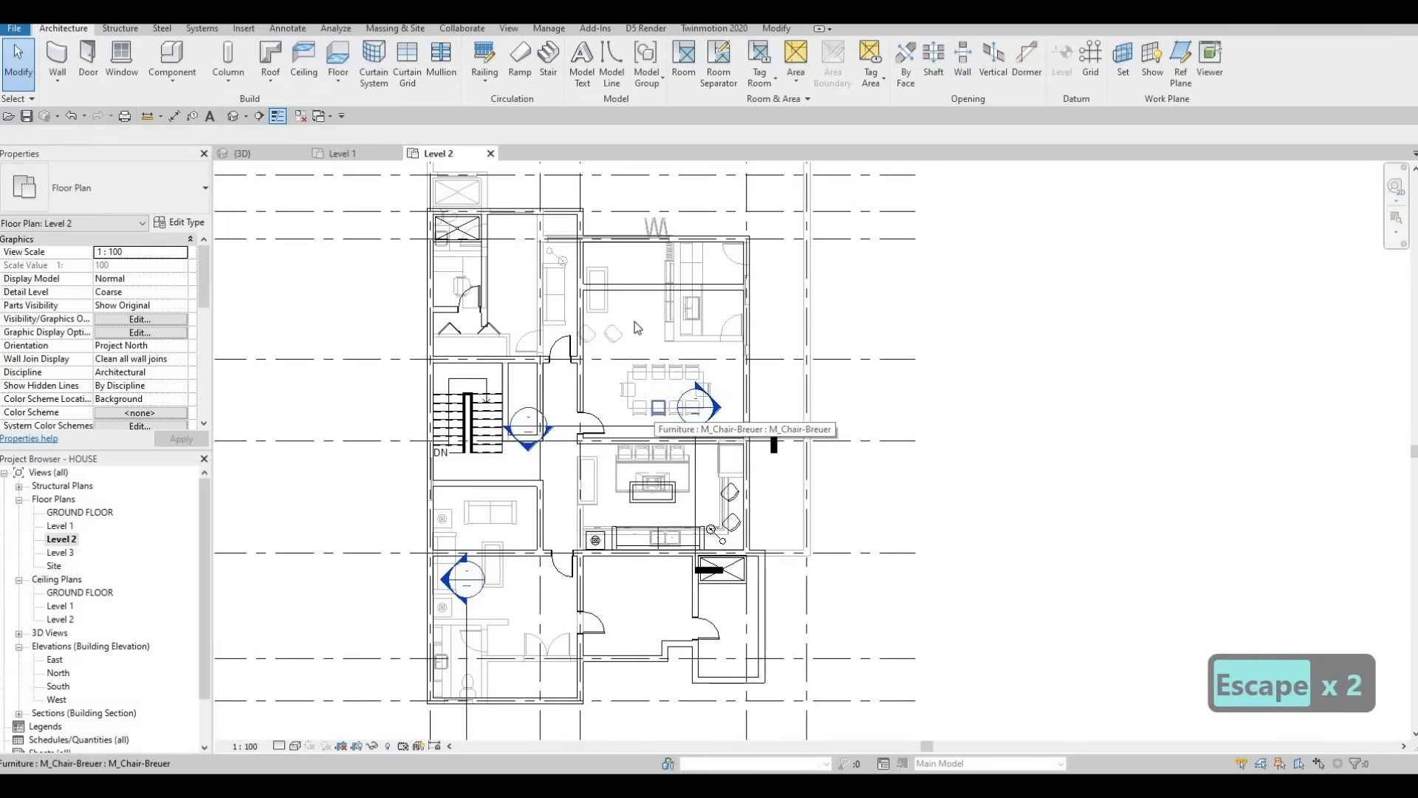
pyautogui.press('Escape')
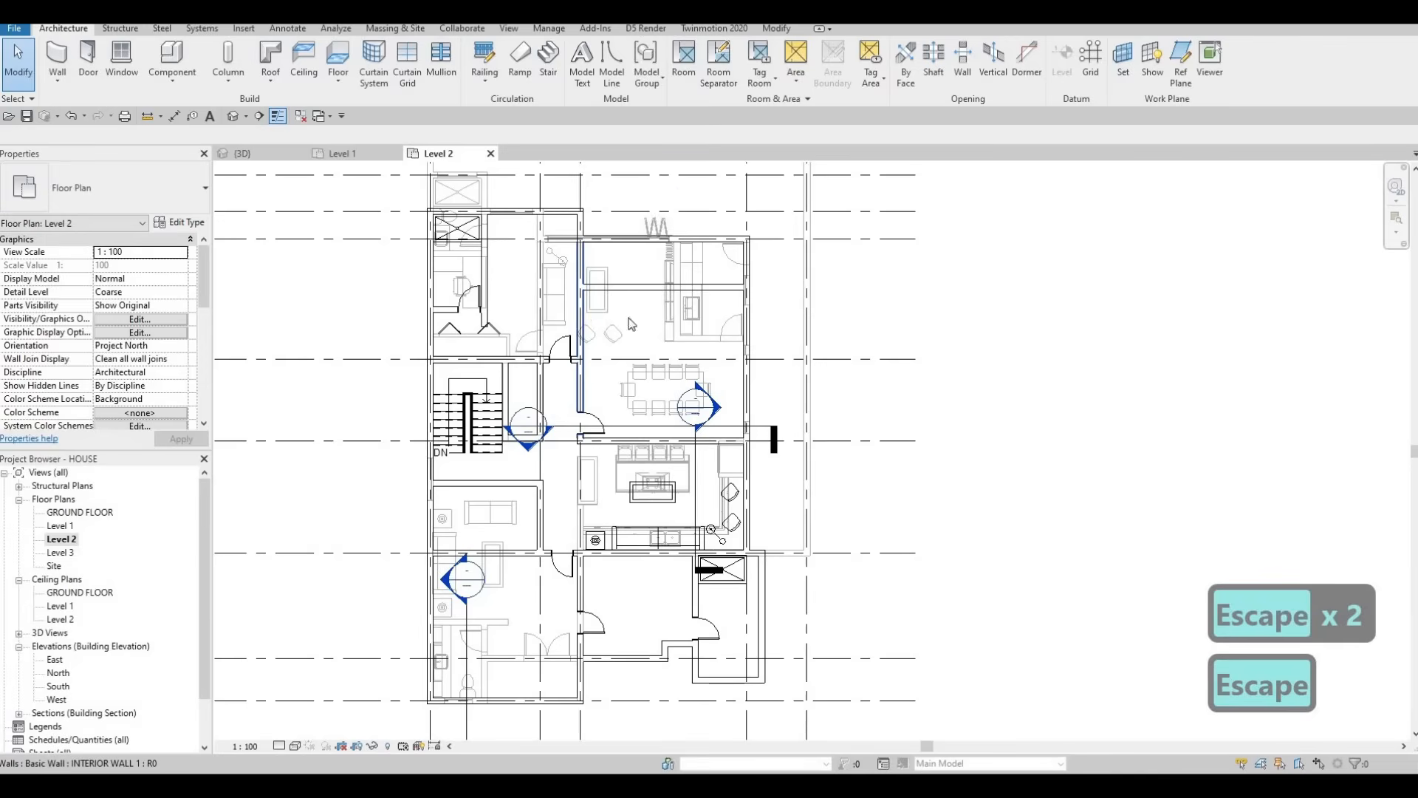
pyautogui.click(582, 324)
pyautogui.press('c')
pyautogui.press('s')
pyautogui.scroll(2, 693, 323)
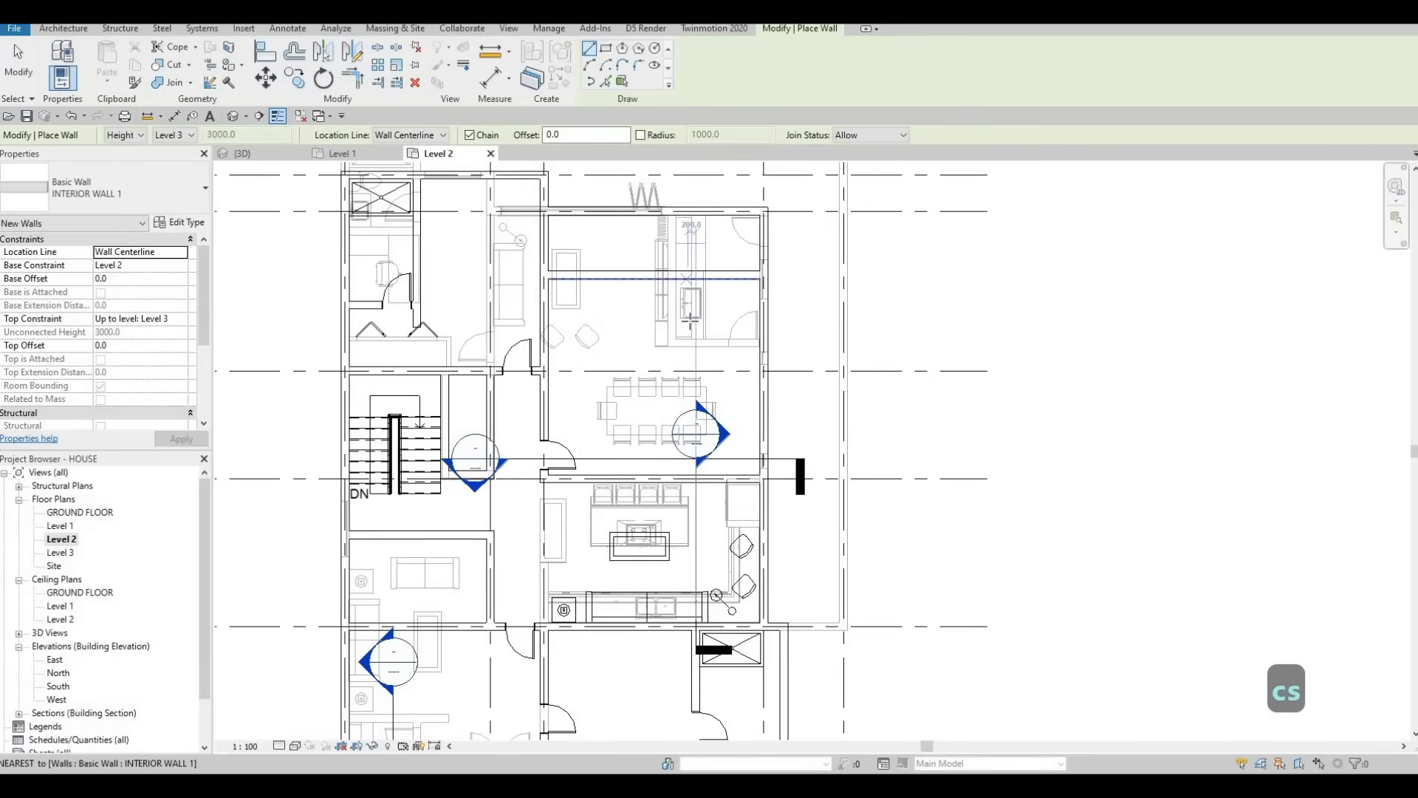
pyautogui.press('Escape')
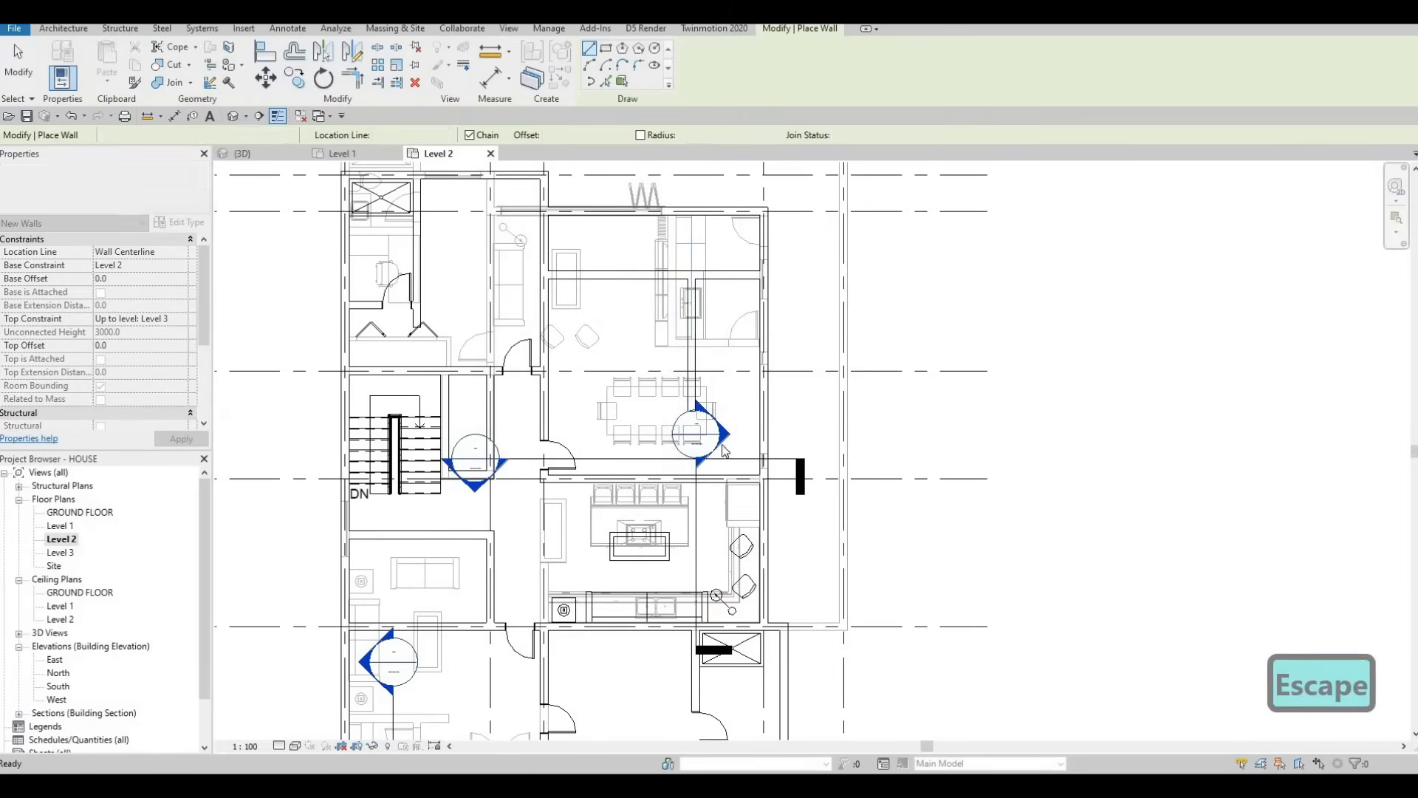
pyautogui.press('Escape')
pyautogui.press('Escape')
pyautogui.press('c')
pyautogui.press('s')
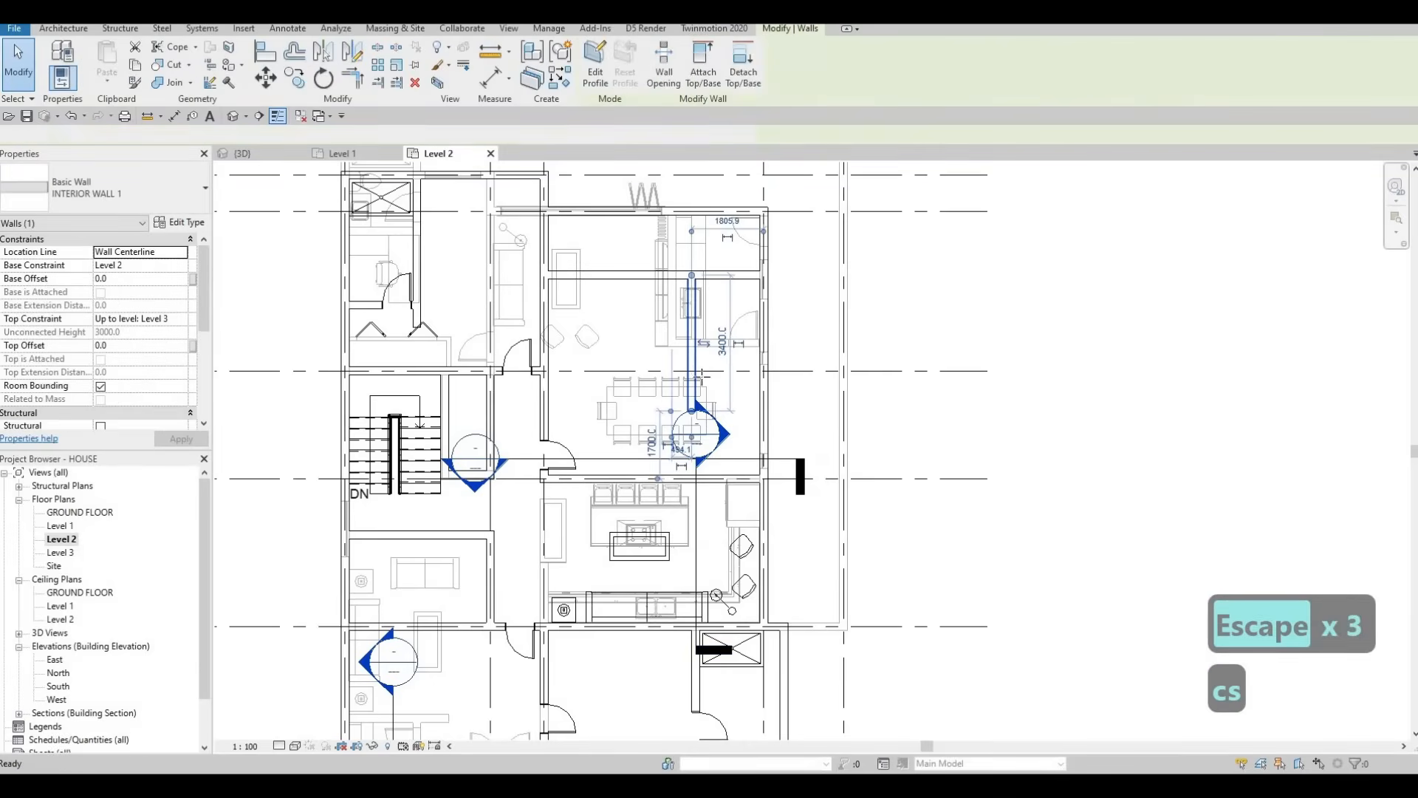
pyautogui.click(692, 374)
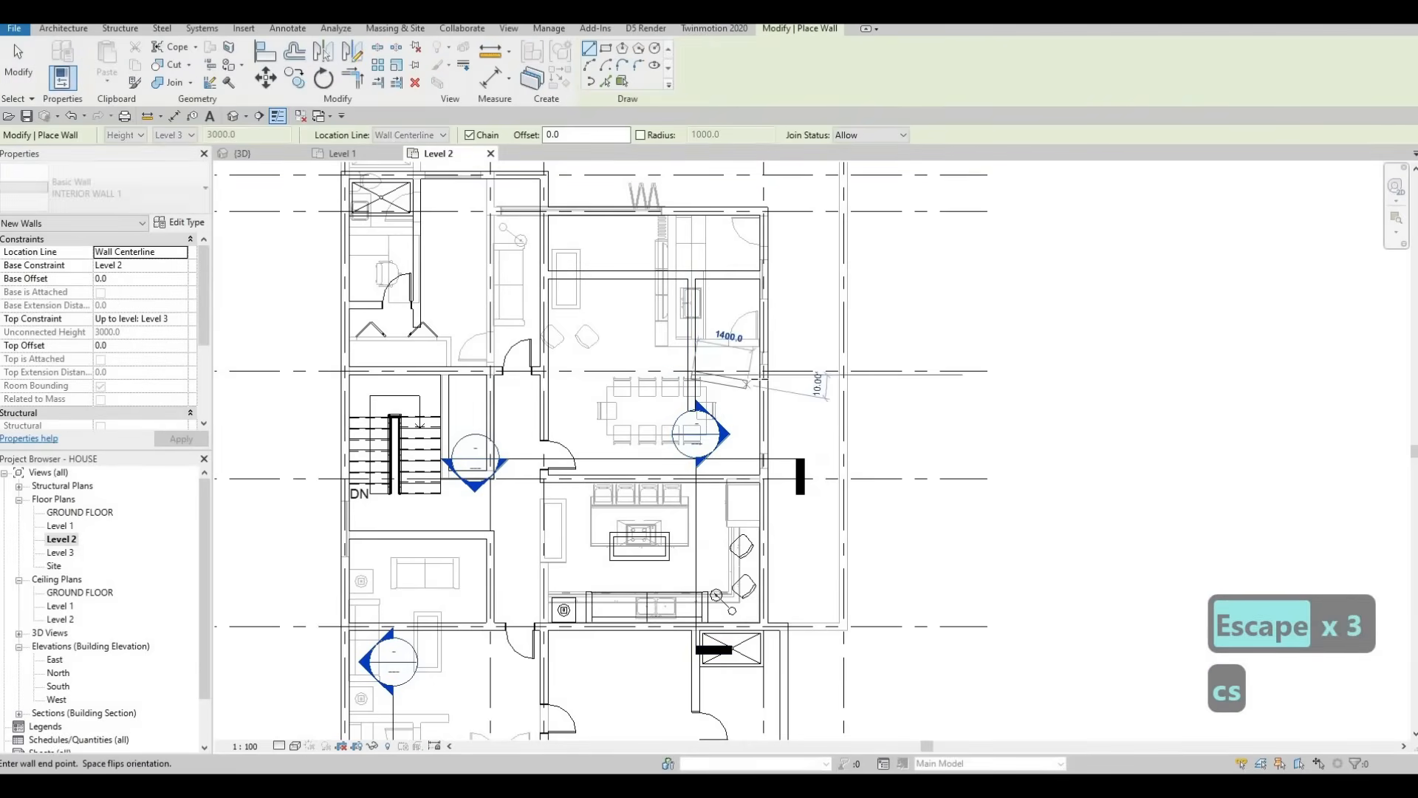
pyautogui.click(764, 375)
pyautogui.press('Escape')
pyautogui.press('Escape')
pyautogui.press('Escape')
# Step: Place a 700 x 2000mm wood door on the new wall with its swing flipped
pyautogui.click(391, 301)
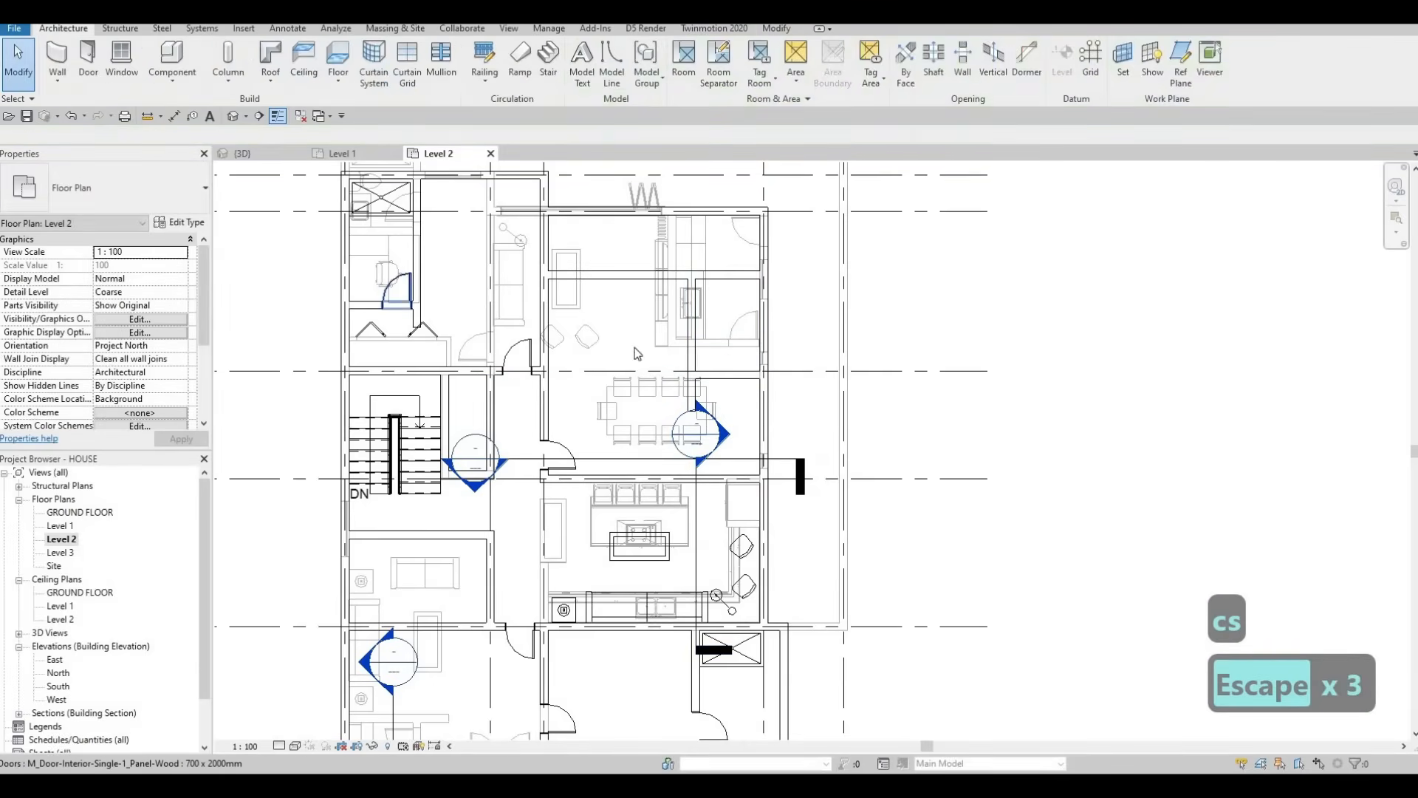
pyautogui.press('c')
pyautogui.press('s')
pyautogui.scroll(1, 748, 364)
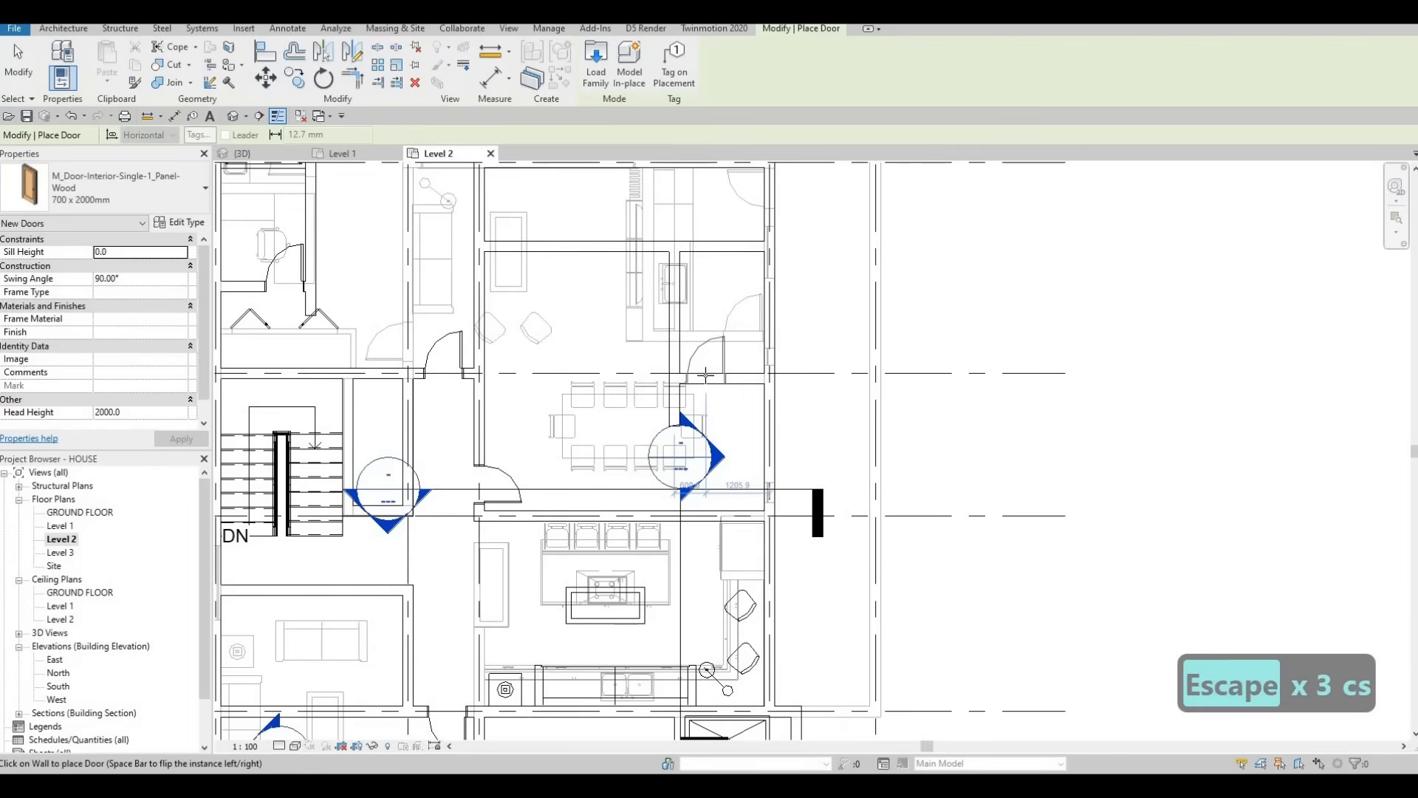
pyautogui.press('space')
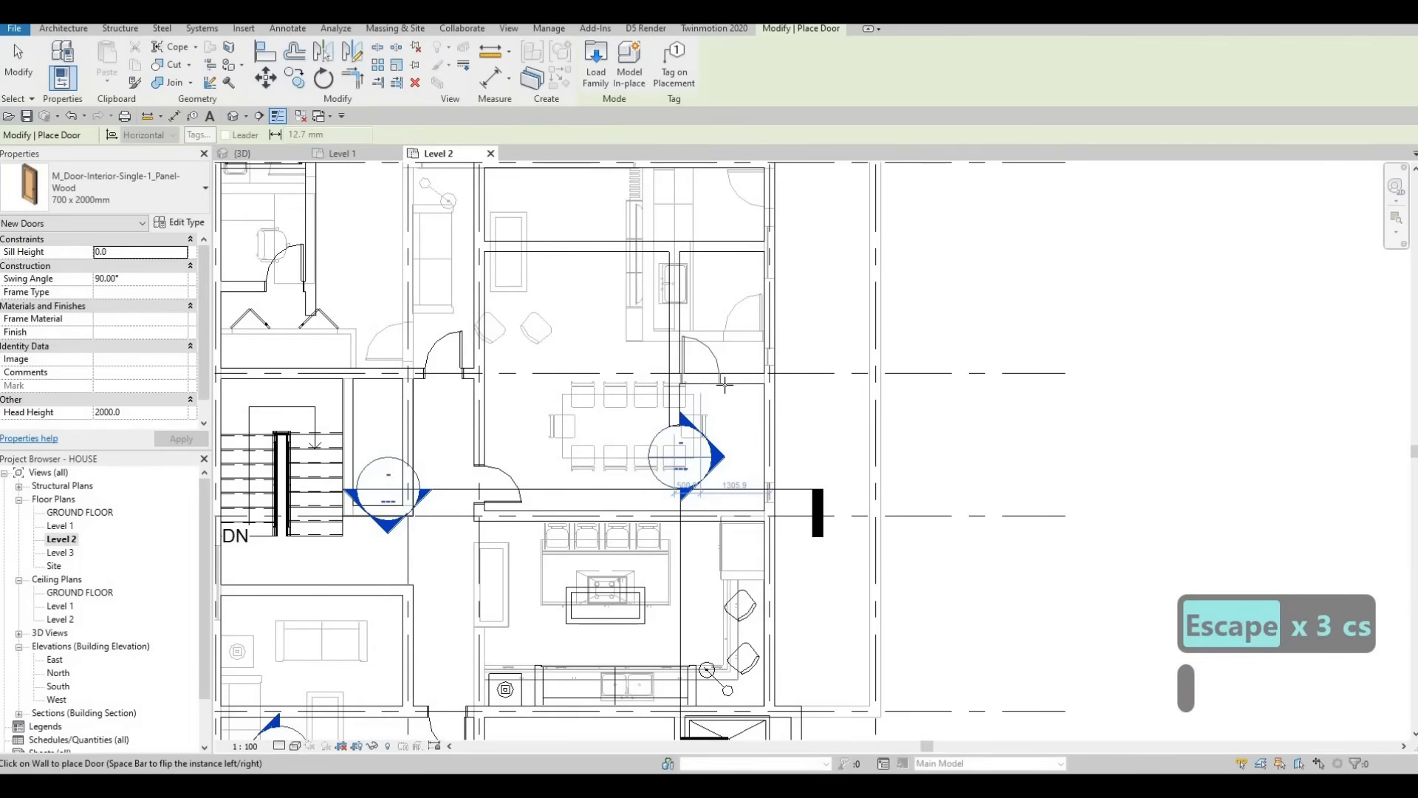
pyautogui.press('Escape')
pyautogui.press('Escape')
pyautogui.click(735, 412)
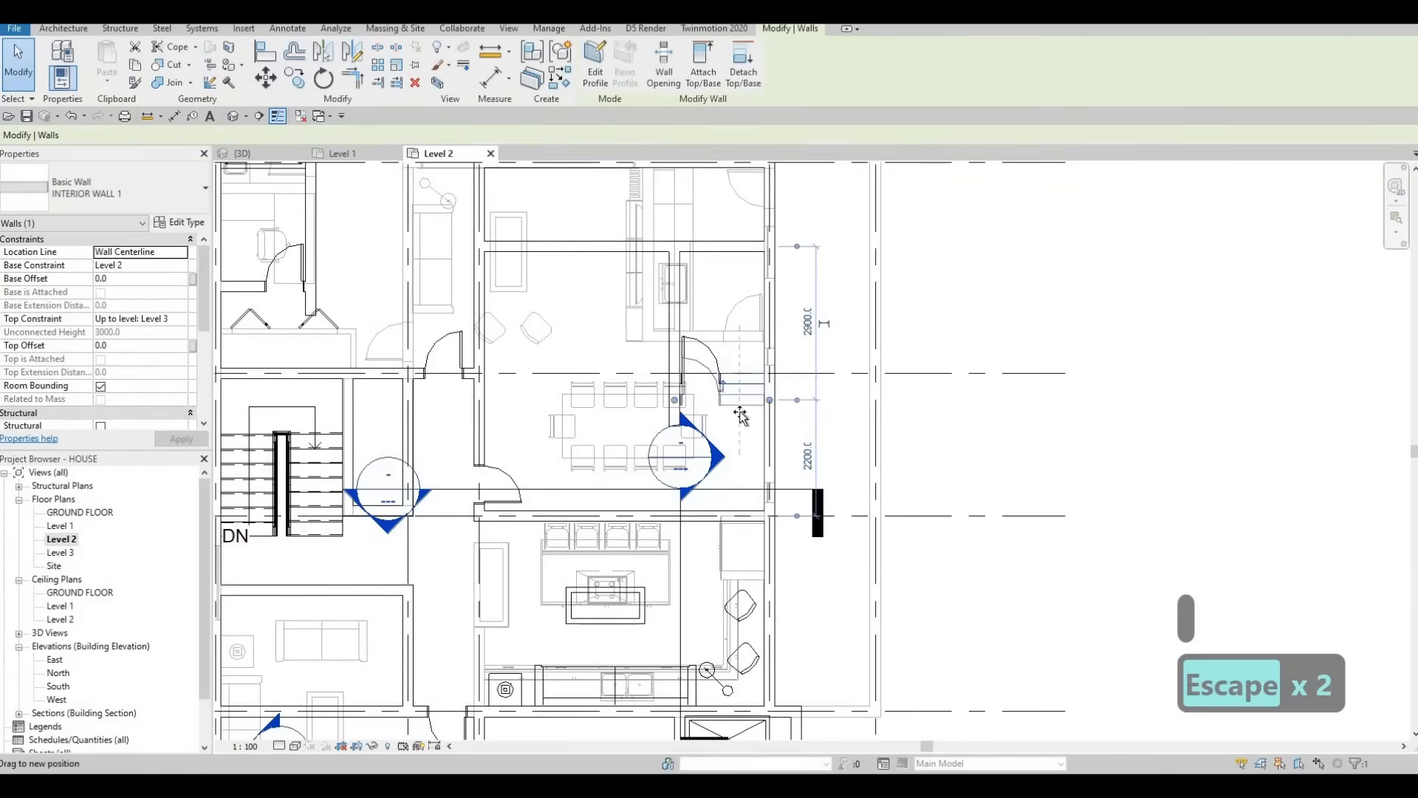
pyautogui.press('Escape')
pyautogui.press('Escape')
pyautogui.press('Escape')
pyautogui.press('Escape')
pyautogui.scroll(-2, 680, 419)
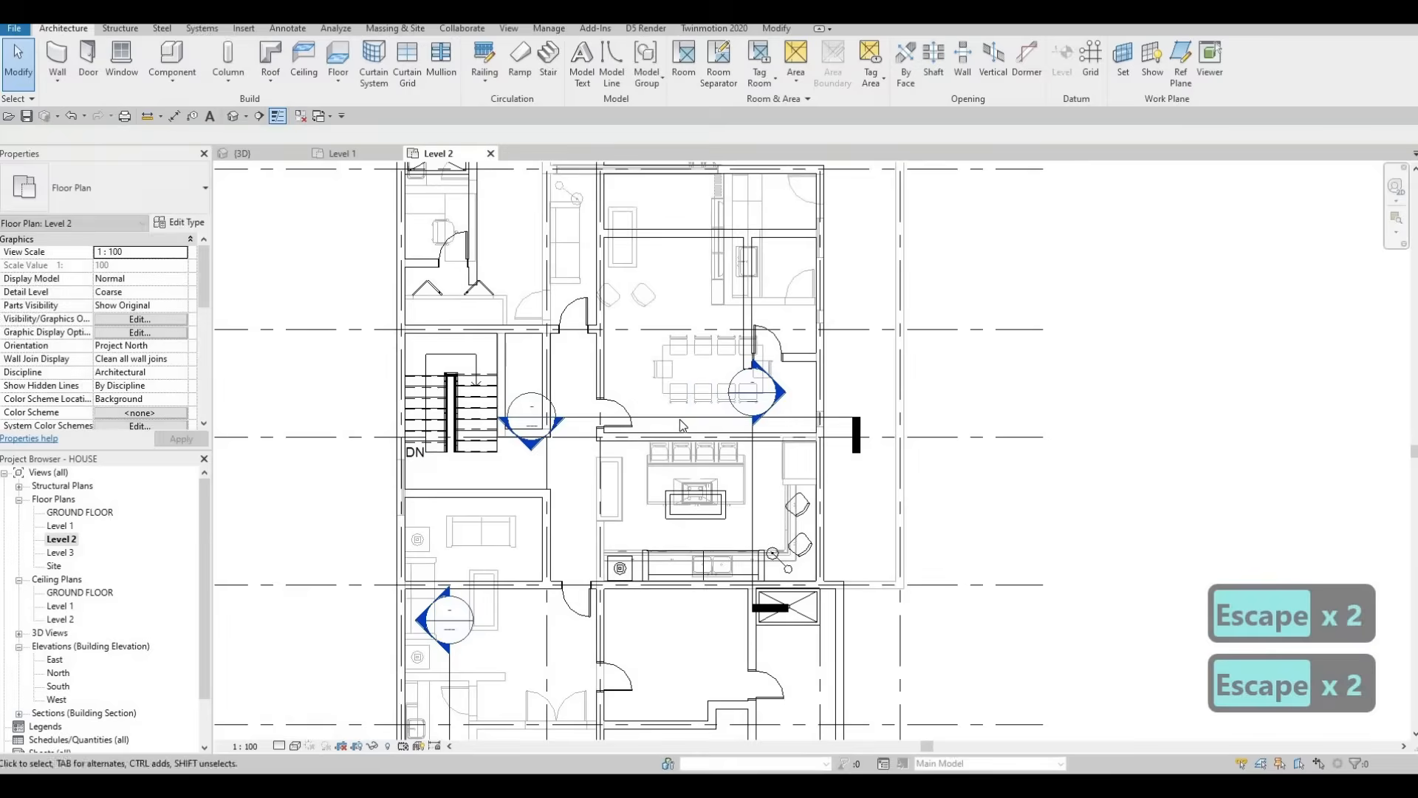
# Step: Delete the Section 2 and Section 3 markers, confirming the warnings
pyautogui.click(704, 418)
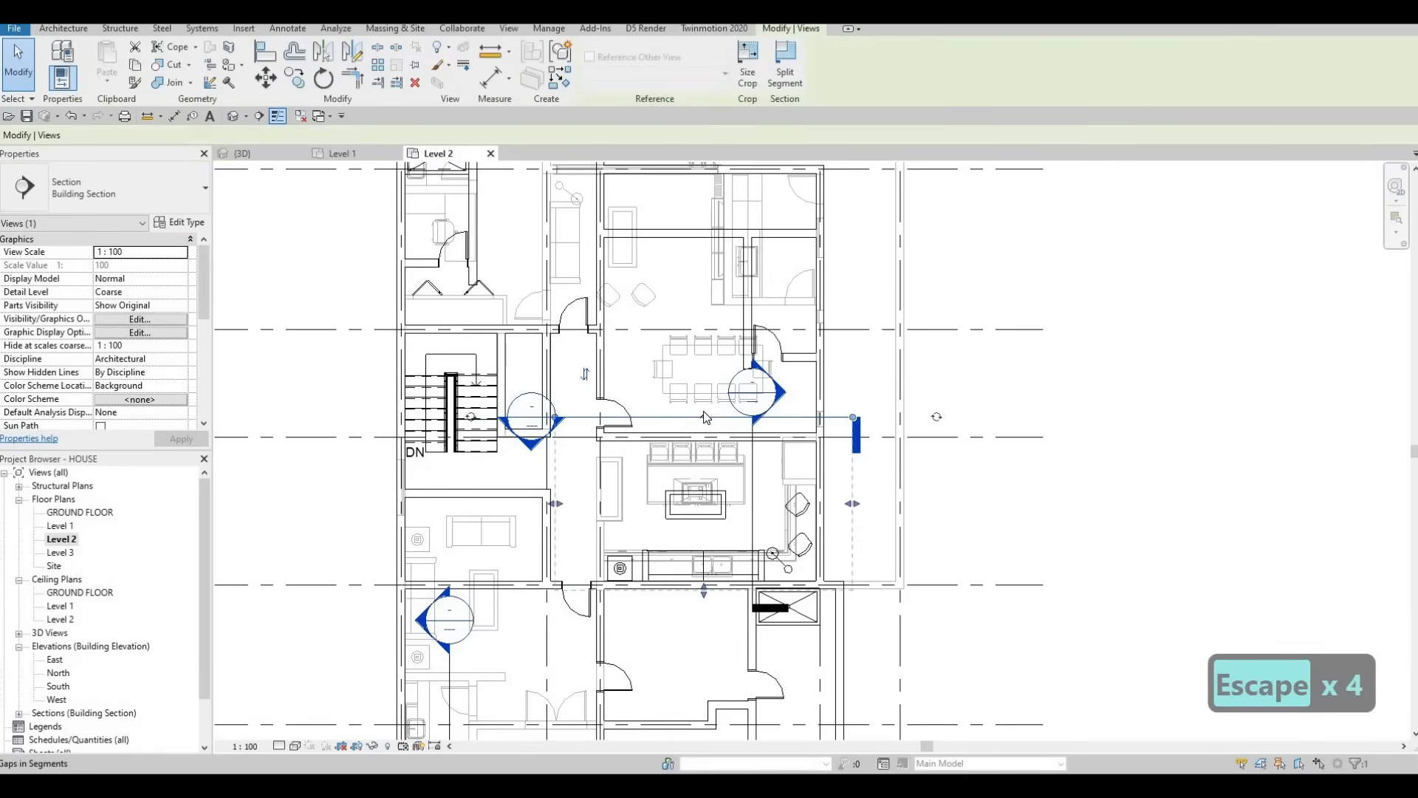
pyautogui.press('Delete')
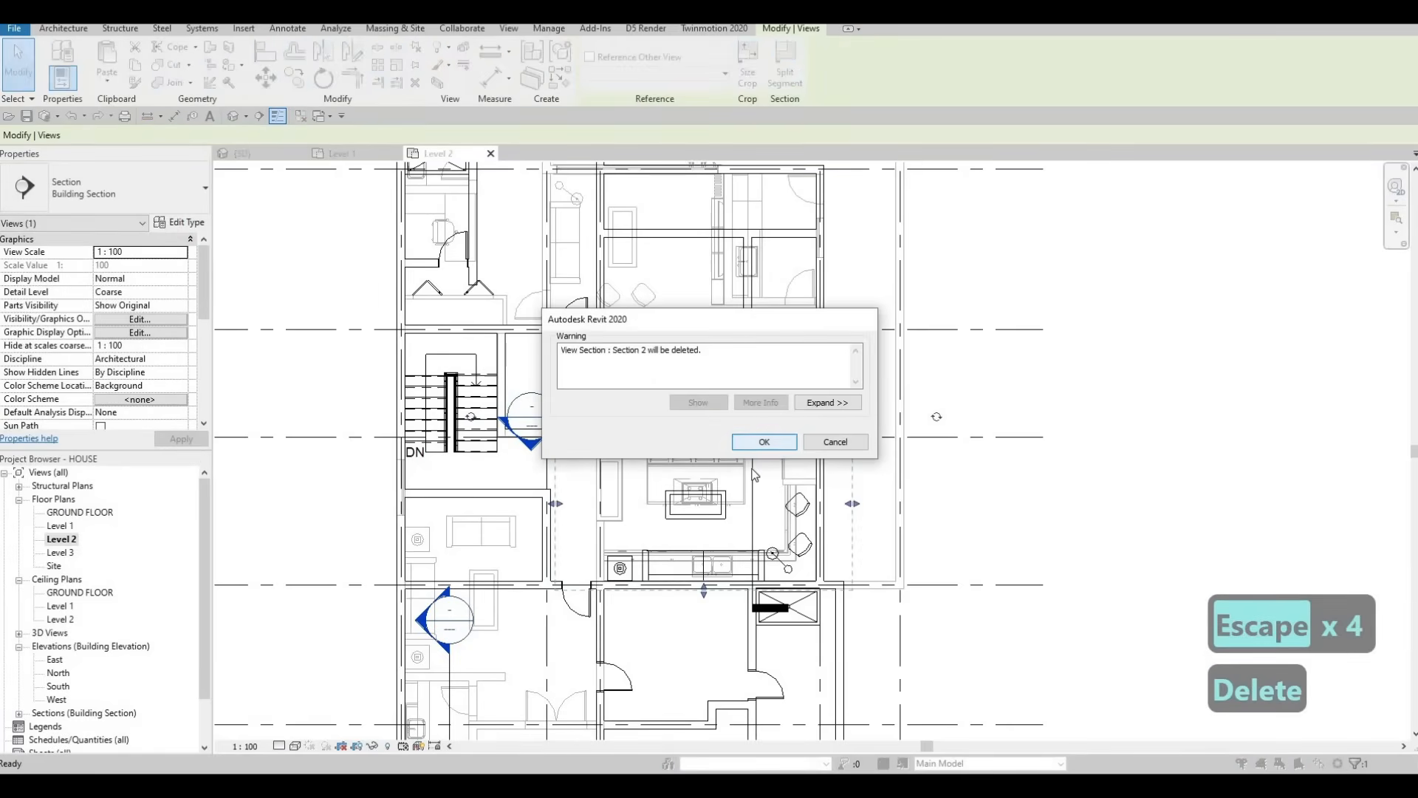
pyautogui.click(765, 442)
pyautogui.click(770, 607)
pyautogui.press('Delete')
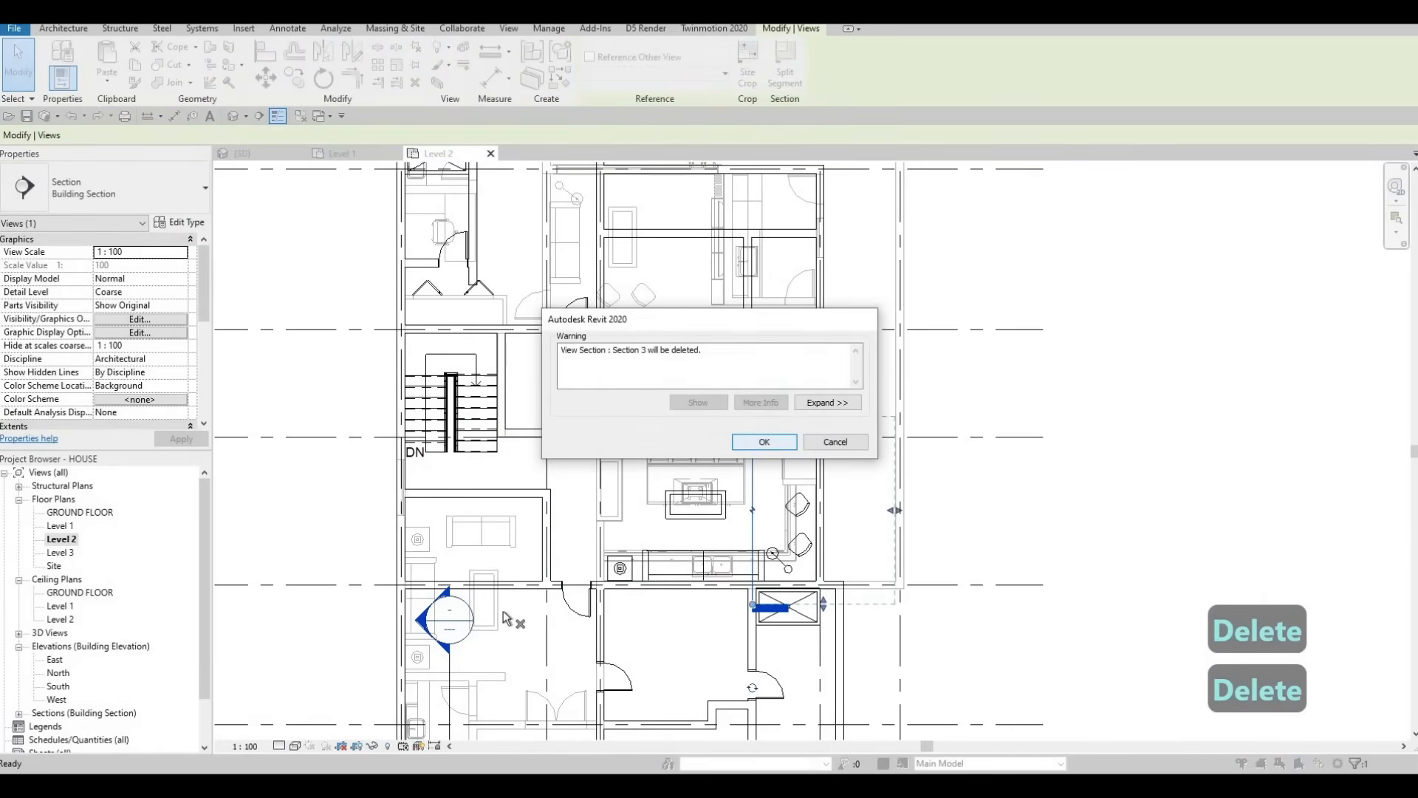
pyautogui.press('Delete')
pyautogui.press('Escape')
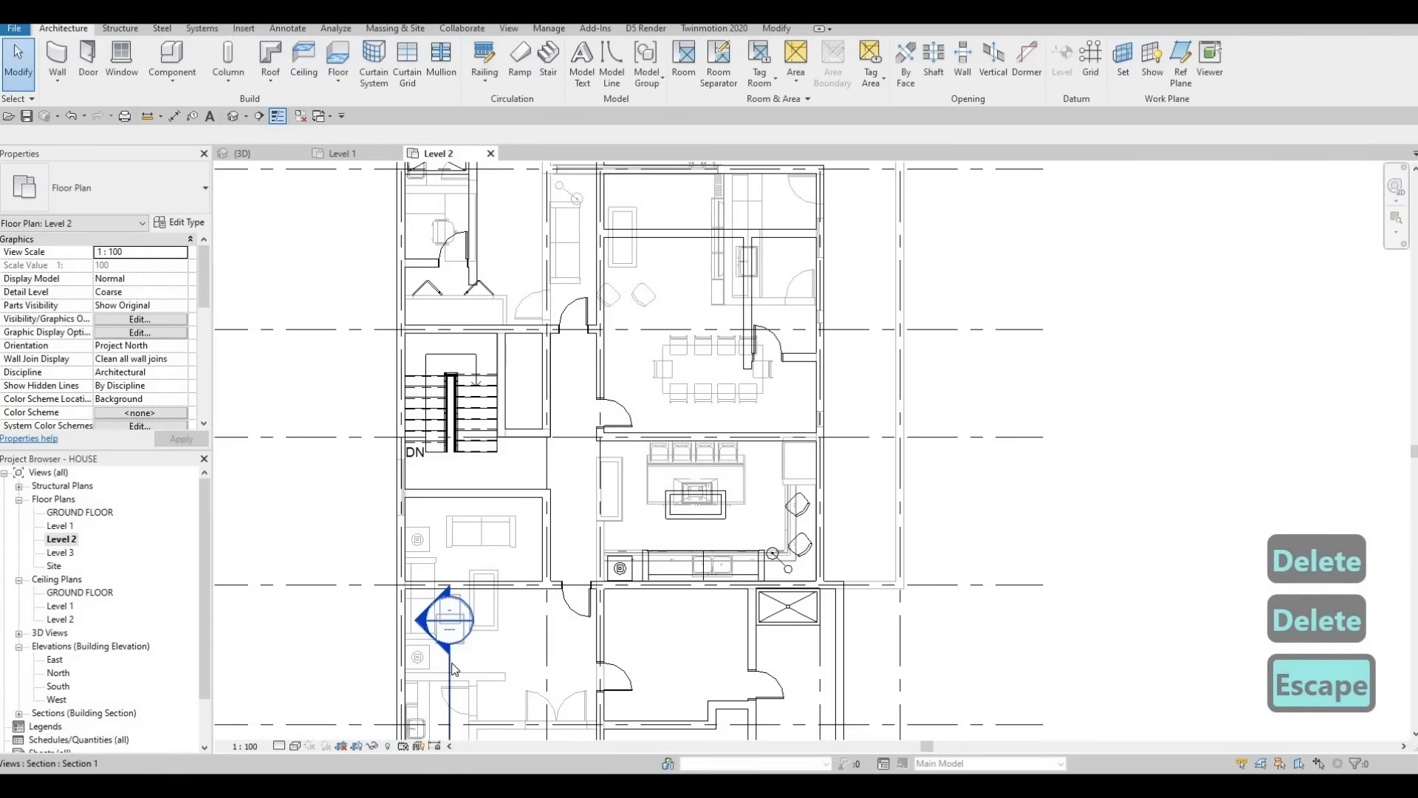
# Step: Delete the Section 1 marker and bring the upper-left bathroom into view
pyautogui.click(452, 668)
pyautogui.press('Delete')
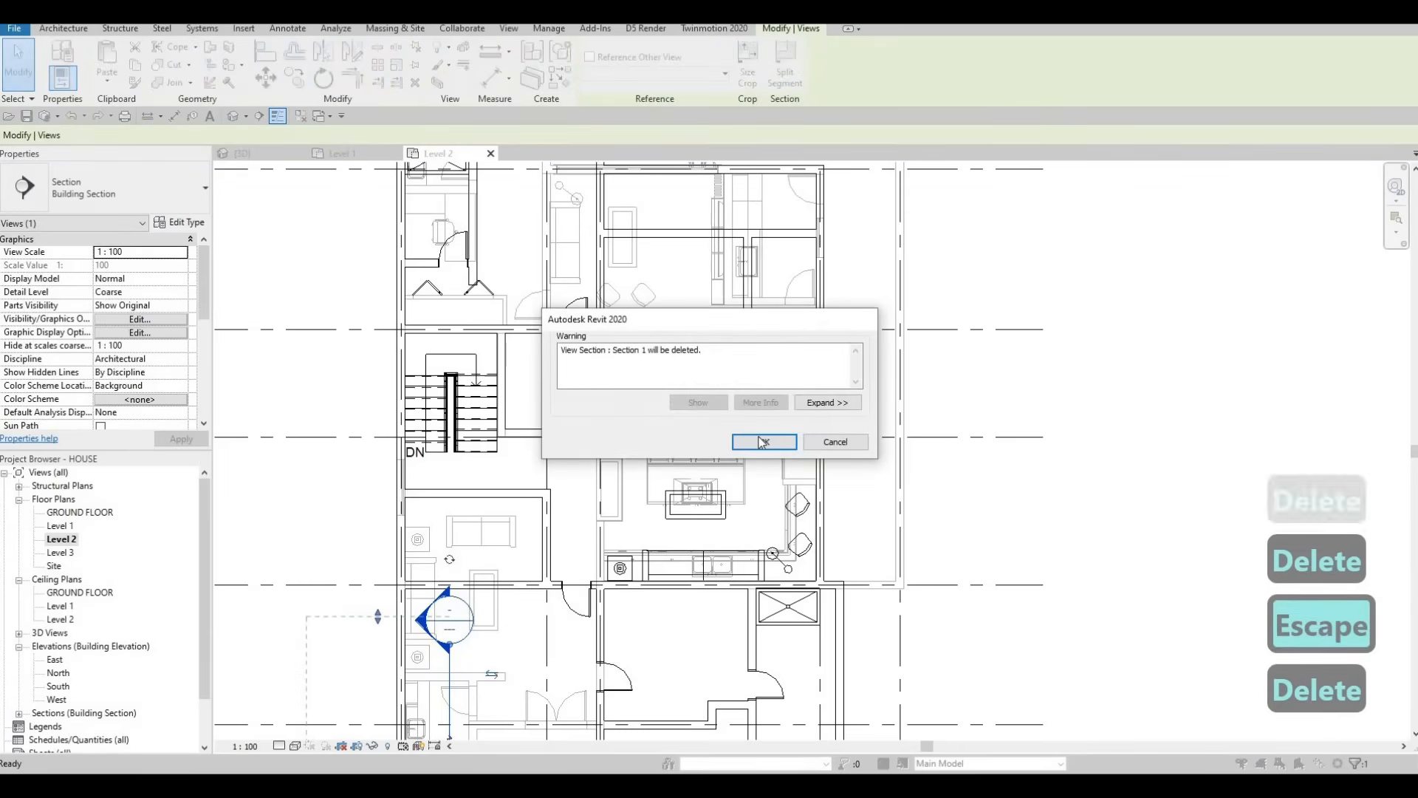
pyautogui.click(758, 443)
pyautogui.scroll(-3, 519, 527)
pyautogui.press('Escape')
pyautogui.moveTo(571, 505); pyautogui.dragTo(593, 444, button='middle')
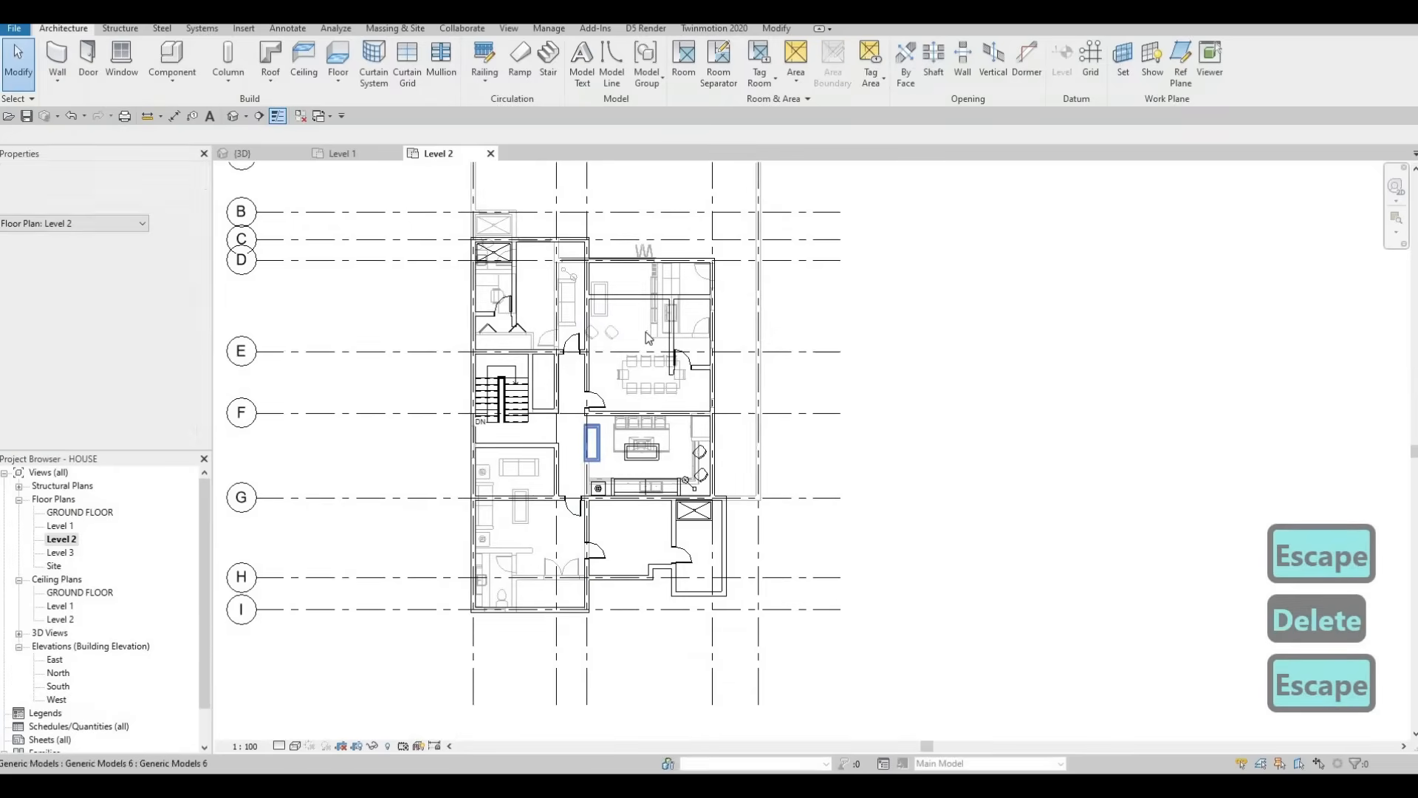
pyautogui.press('Escape')
pyautogui.scroll(2, 641, 354)
pyautogui.scroll(1, 700, 288)
pyautogui.moveTo(700, 291); pyautogui.dragTo(727, 315, button='middle')
pyautogui.press('Escape')
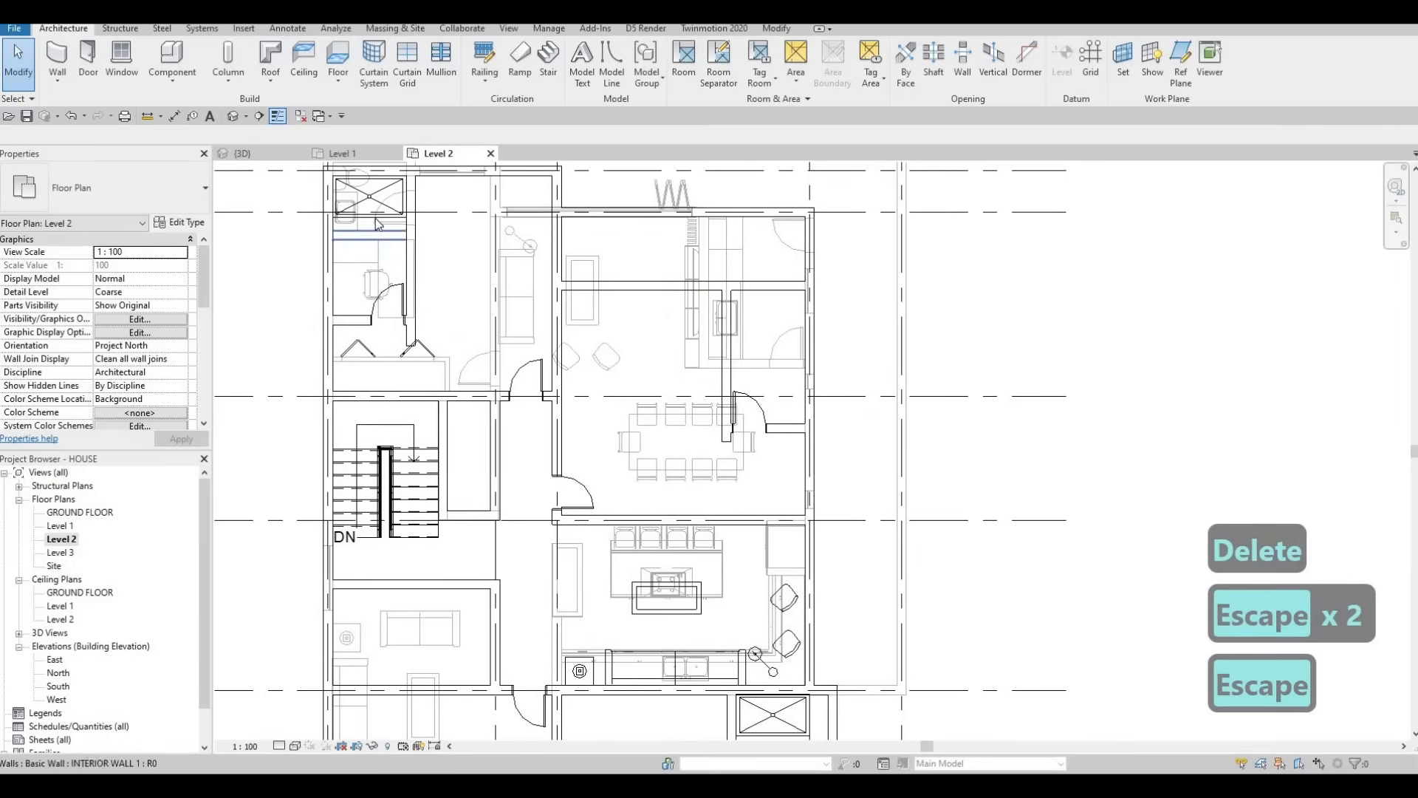
# Step: Place another M_Shower Stall-2D 2 shower stall with CS, copying the existing stall
pyautogui.click(377, 224)
pyautogui.press('c')
pyautogui.press('s')
pyautogui.scroll(2, 817, 295)
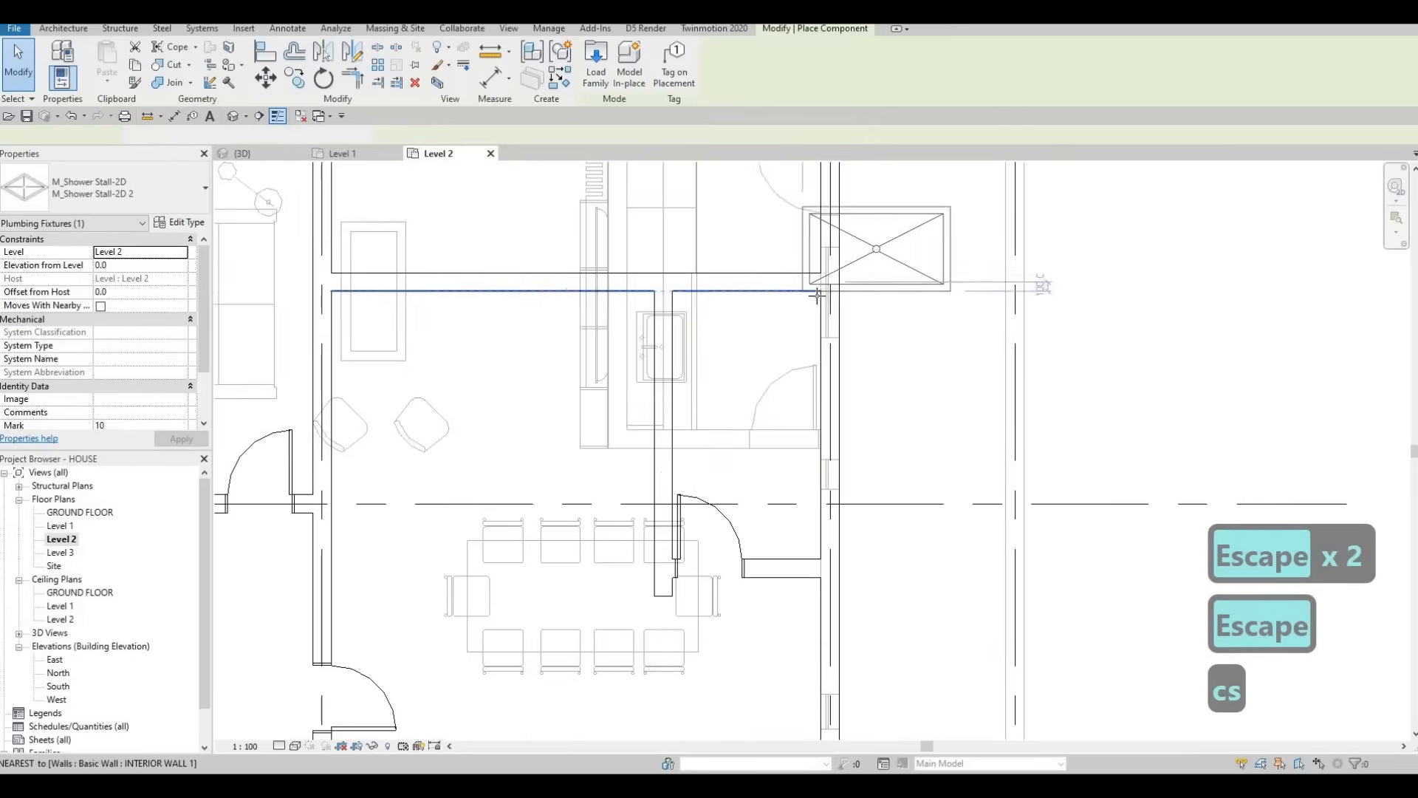
pyautogui.press('c')
pyautogui.press('s')
pyautogui.scroll(1, 817, 296)
pyautogui.press('Escape')
pyautogui.press('Escape')
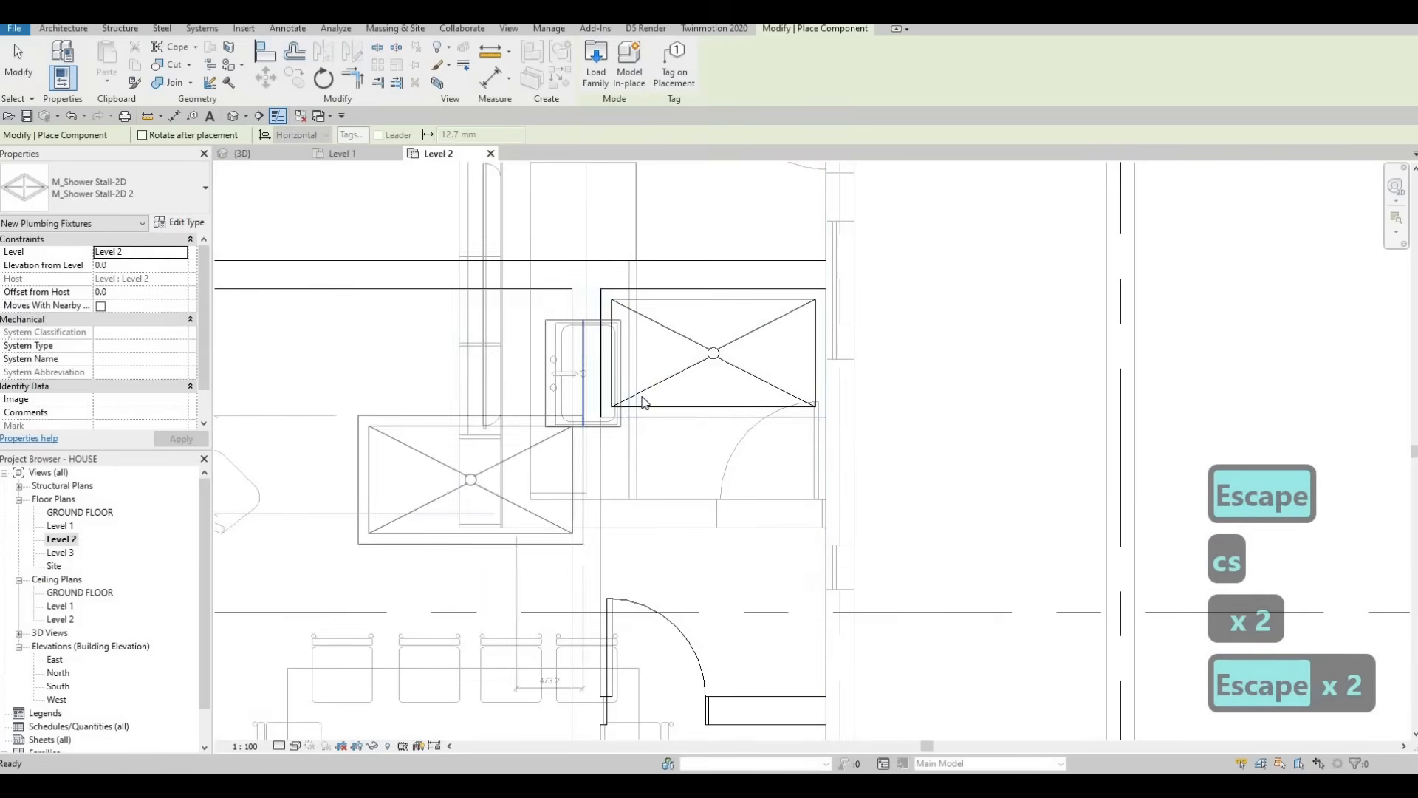
pyautogui.press('Escape')
pyautogui.scroll(3, 625, 371)
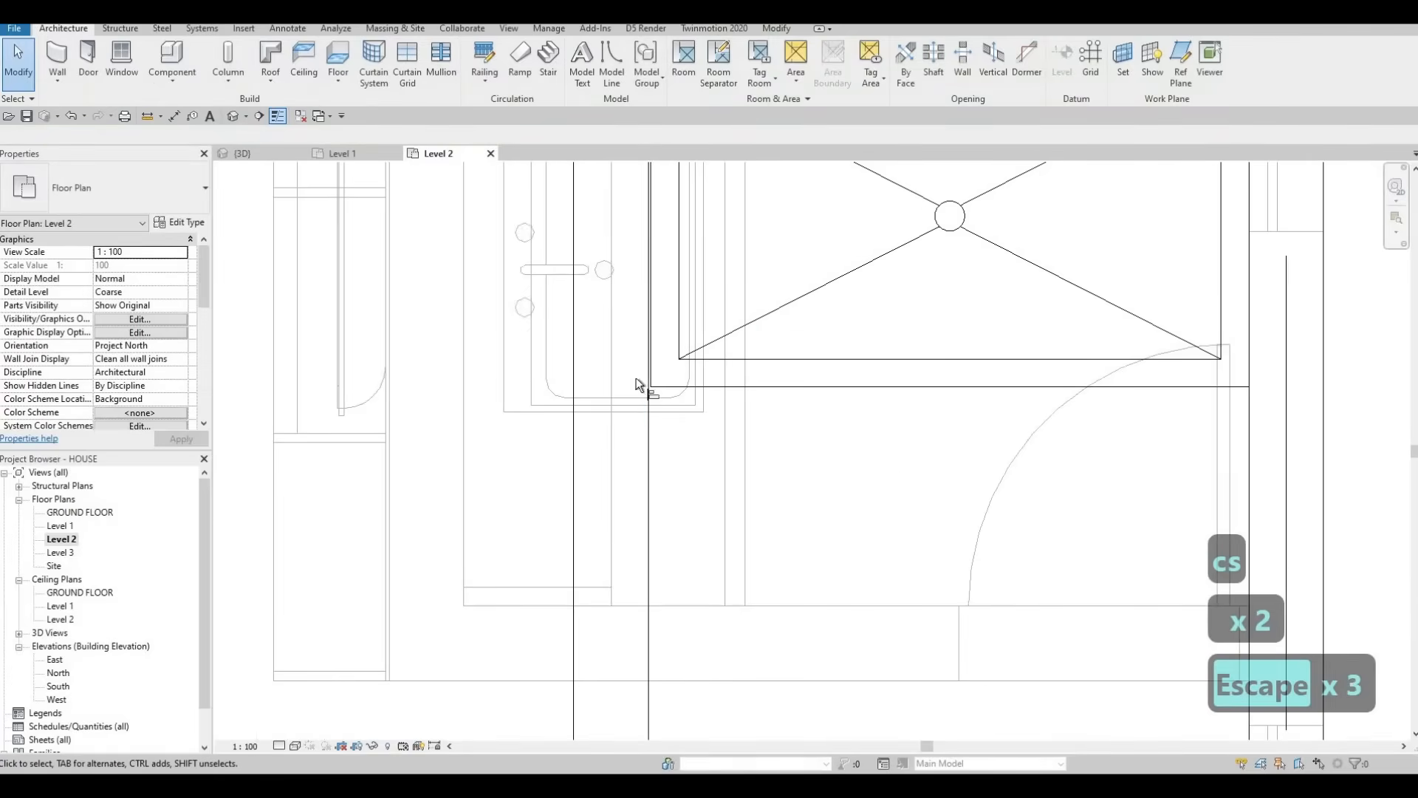
# Step: Align the adjacent wall face to the shower stall's edge
pyautogui.press('a')
pyautogui.press('l')
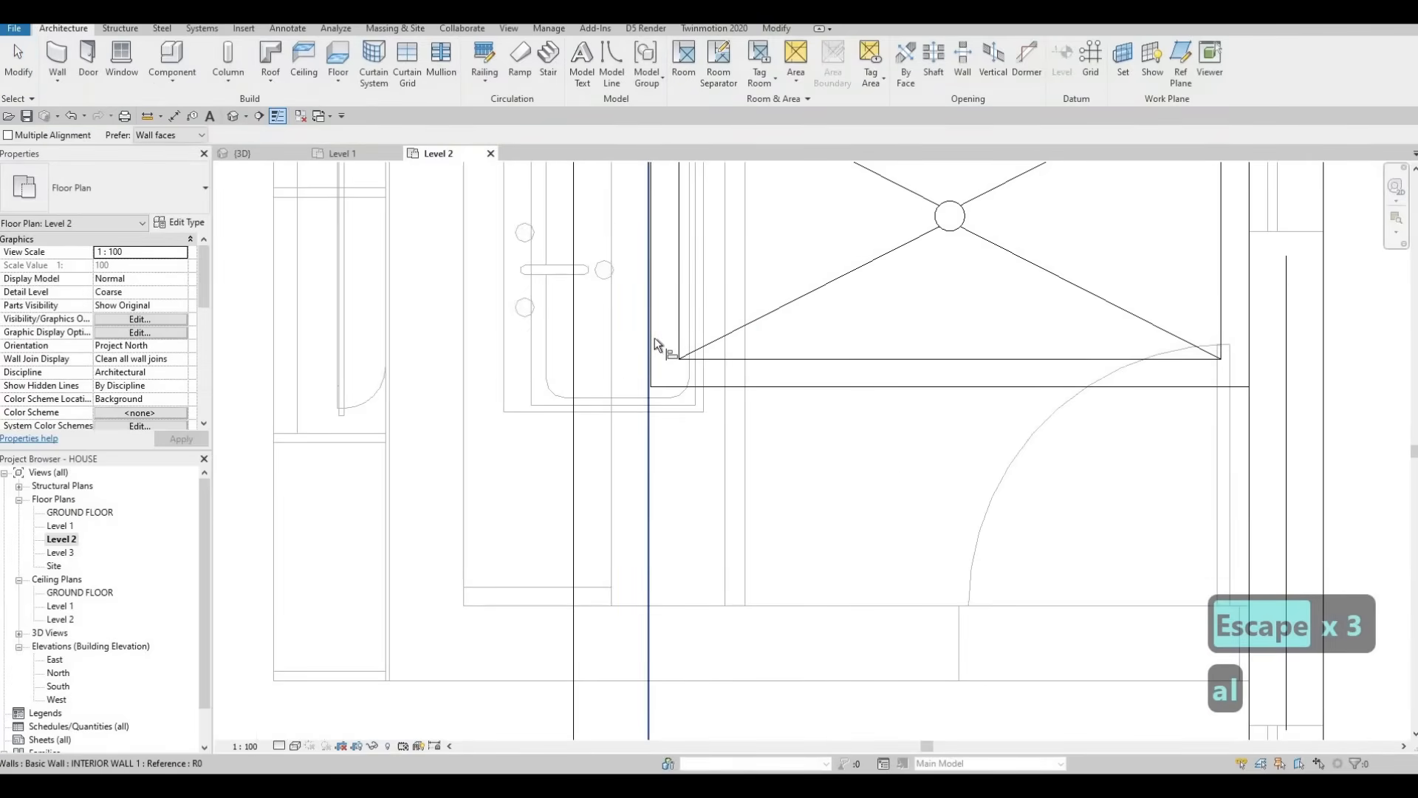
pyautogui.click(649, 348)
pyautogui.click(641, 366)
pyautogui.scroll(-2, 630, 373)
pyautogui.moveTo(718, 406); pyautogui.dragTo(809, 336, button='middle')
pyautogui.scroll(-4, 725, 404)
pyautogui.press('Escape')
pyautogui.scroll(-1, 722, 393)
pyautogui.press('Escape')
pyautogui.press('Escape')
# Step: Select and check the interior walls beside the shower stall
pyautogui.click(739, 363)
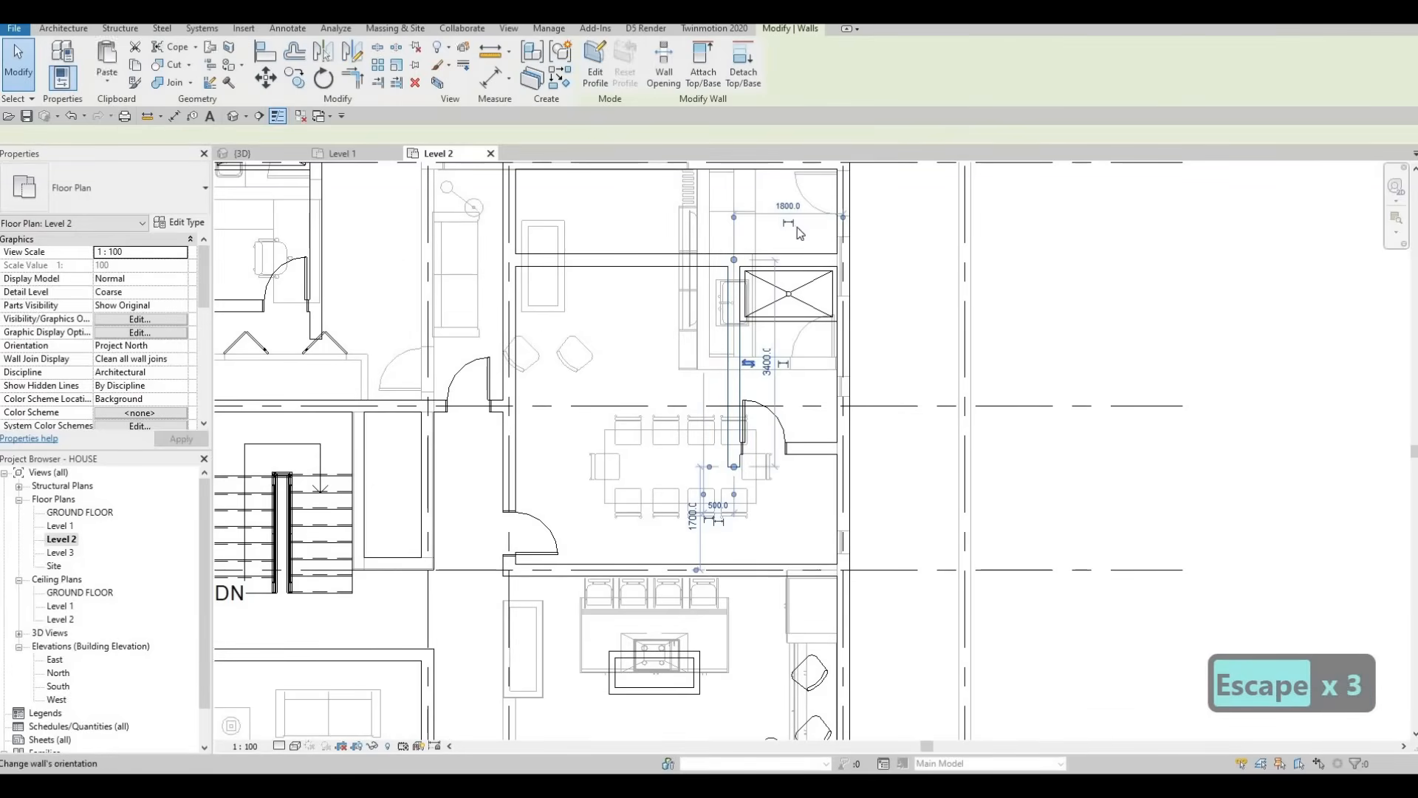
pyautogui.moveTo(321, 170); pyautogui.dragTo(537, 303, button='middle')
pyautogui.press('Escape')
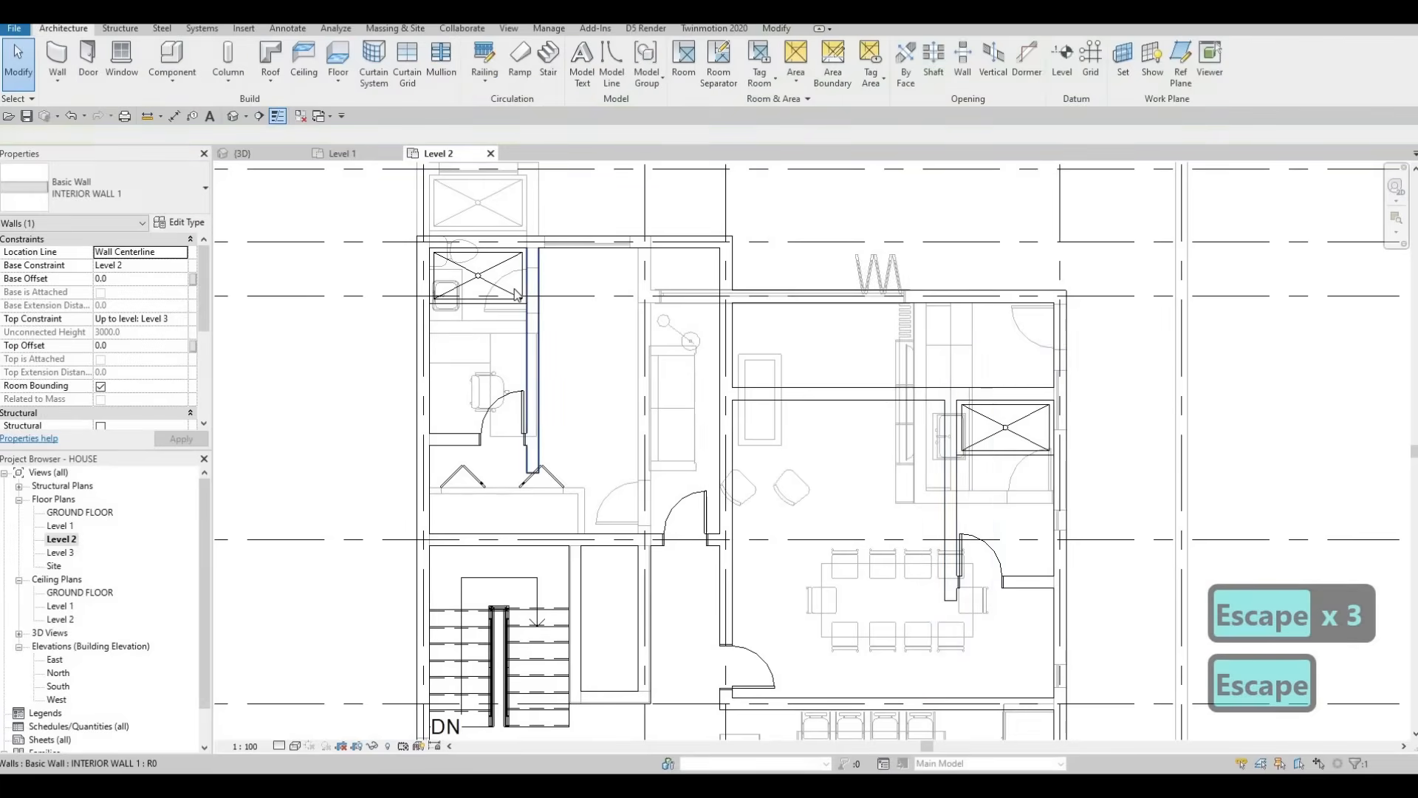
pyautogui.click(530, 370)
pyautogui.press('Escape')
# Step: Pan and zoom the floor plan to bring the lower-right bathroom into view
pyautogui.scroll(-1, 528, 399)
pyautogui.moveTo(528, 399); pyautogui.dragTo(545, 353, button='middle')
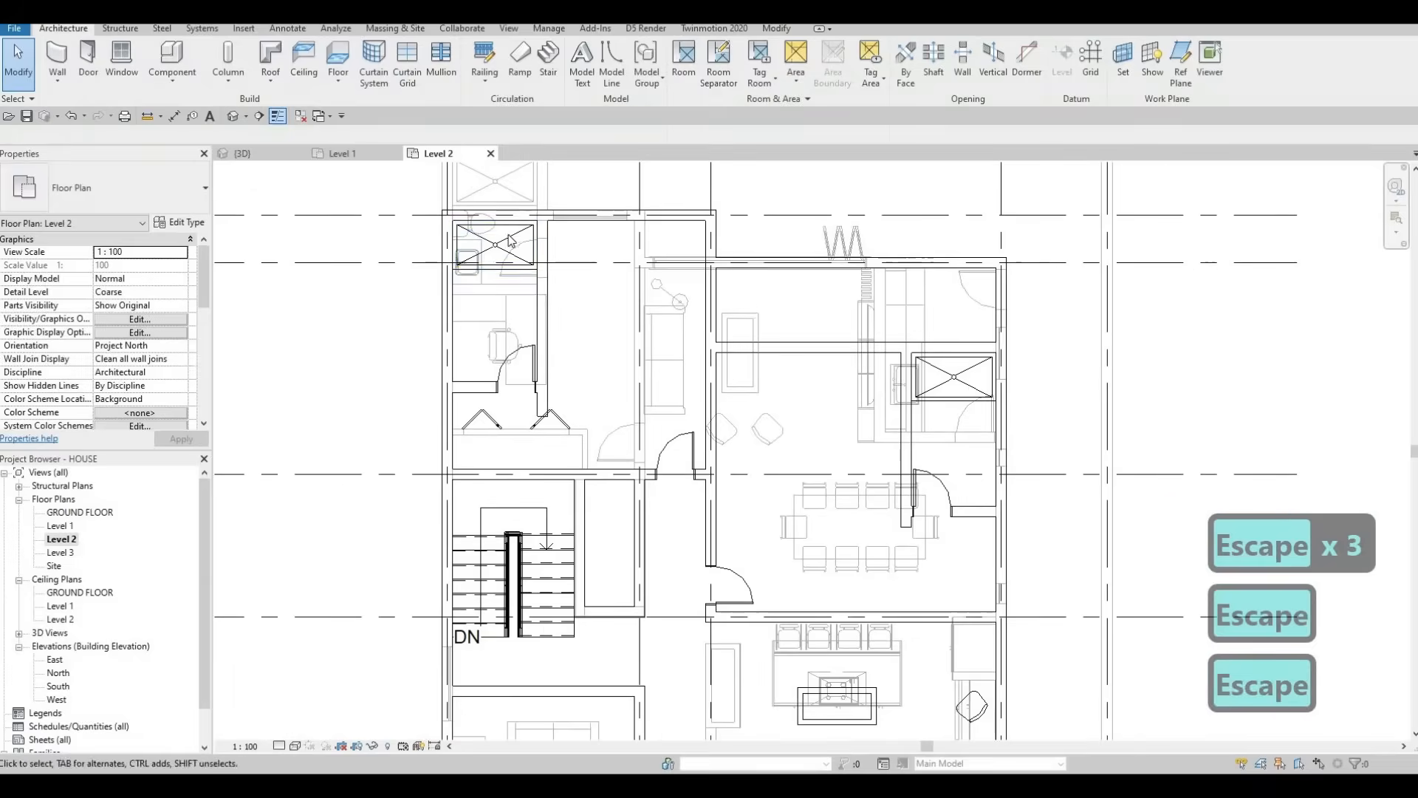
pyautogui.scroll(1, 542, 262)
pyautogui.scroll(2, 547, 270)
pyautogui.scroll(-3, 761, 382)
pyautogui.moveTo(761, 382); pyautogui.dragTo(668, 336, button='middle')
pyautogui.scroll(-2, 844, 370)
pyautogui.moveTo(844, 370); pyautogui.dragTo(752, 193, button='middle')
pyautogui.moveTo(829, 594); pyautogui.dragTo(751, 427, button='middle')
pyautogui.press('Escape')
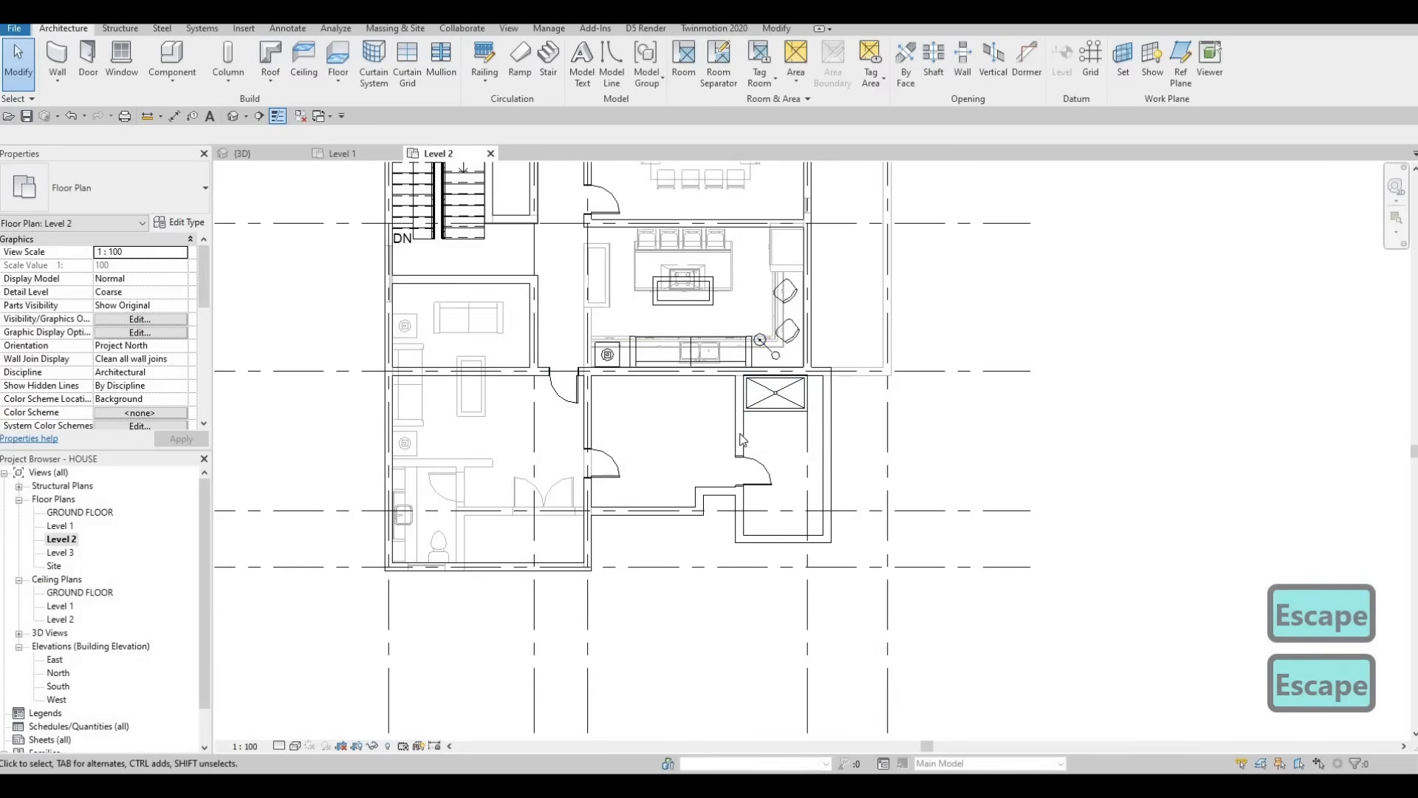
pyautogui.moveTo(673, 452); pyautogui.dragTo(680, 447, button='middle')
pyautogui.scroll(1, 676, 432)
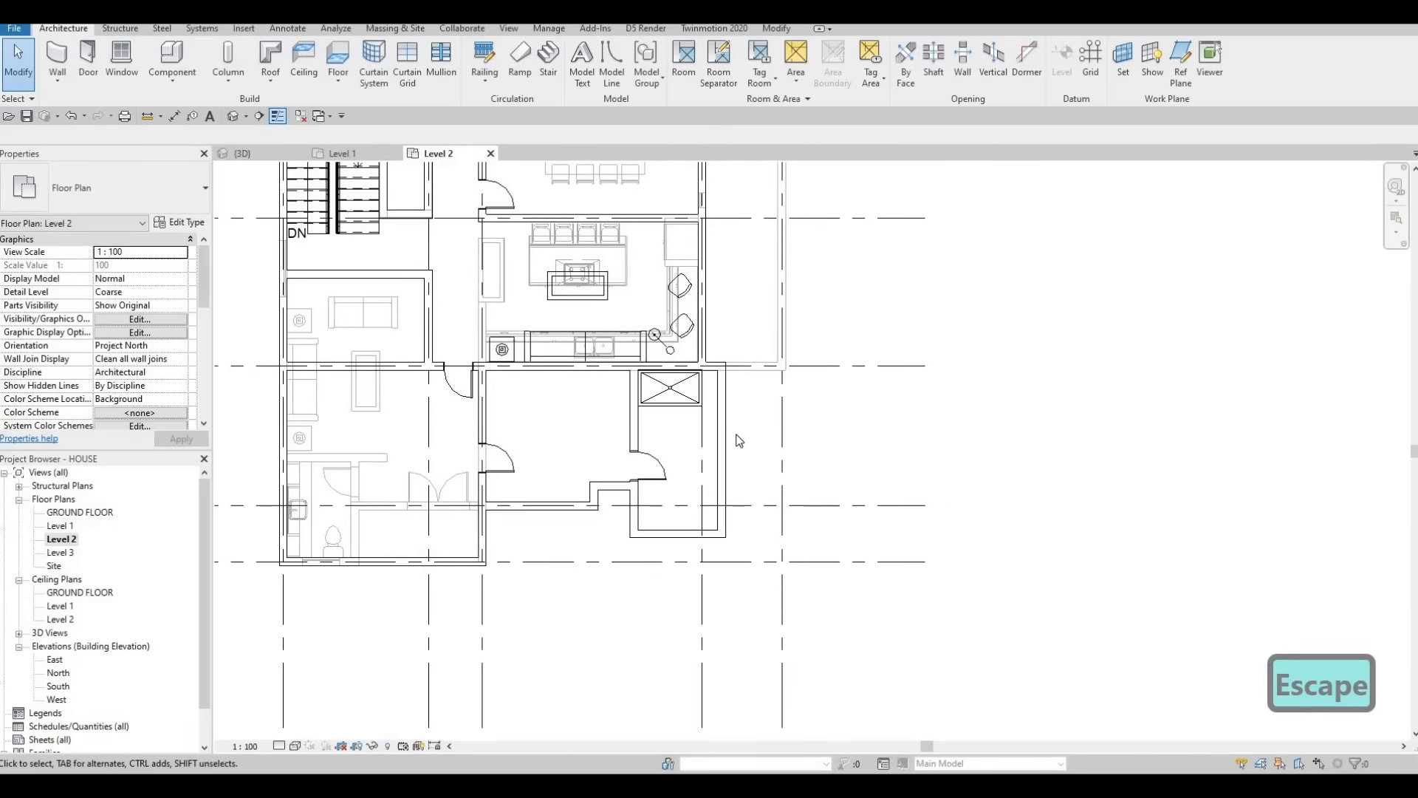
pyautogui.scroll(1, 739, 436)
pyautogui.scroll(1, 776, 421)
pyautogui.scroll(1, 805, 410)
# Step: Move the lower-right shower stall so its corner snaps onto the wall corner
pyautogui.scroll(1, 814, 405)
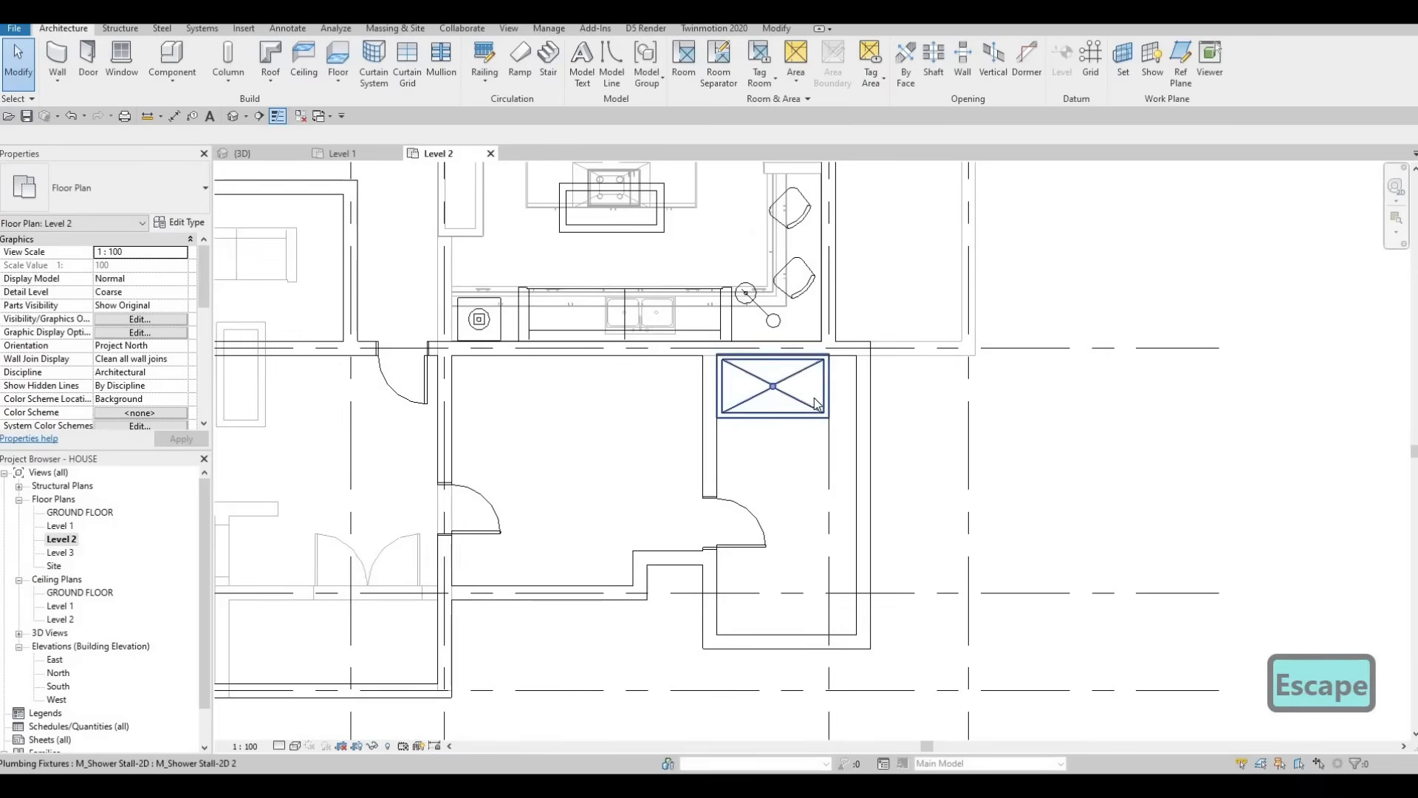
pyautogui.click(823, 391)
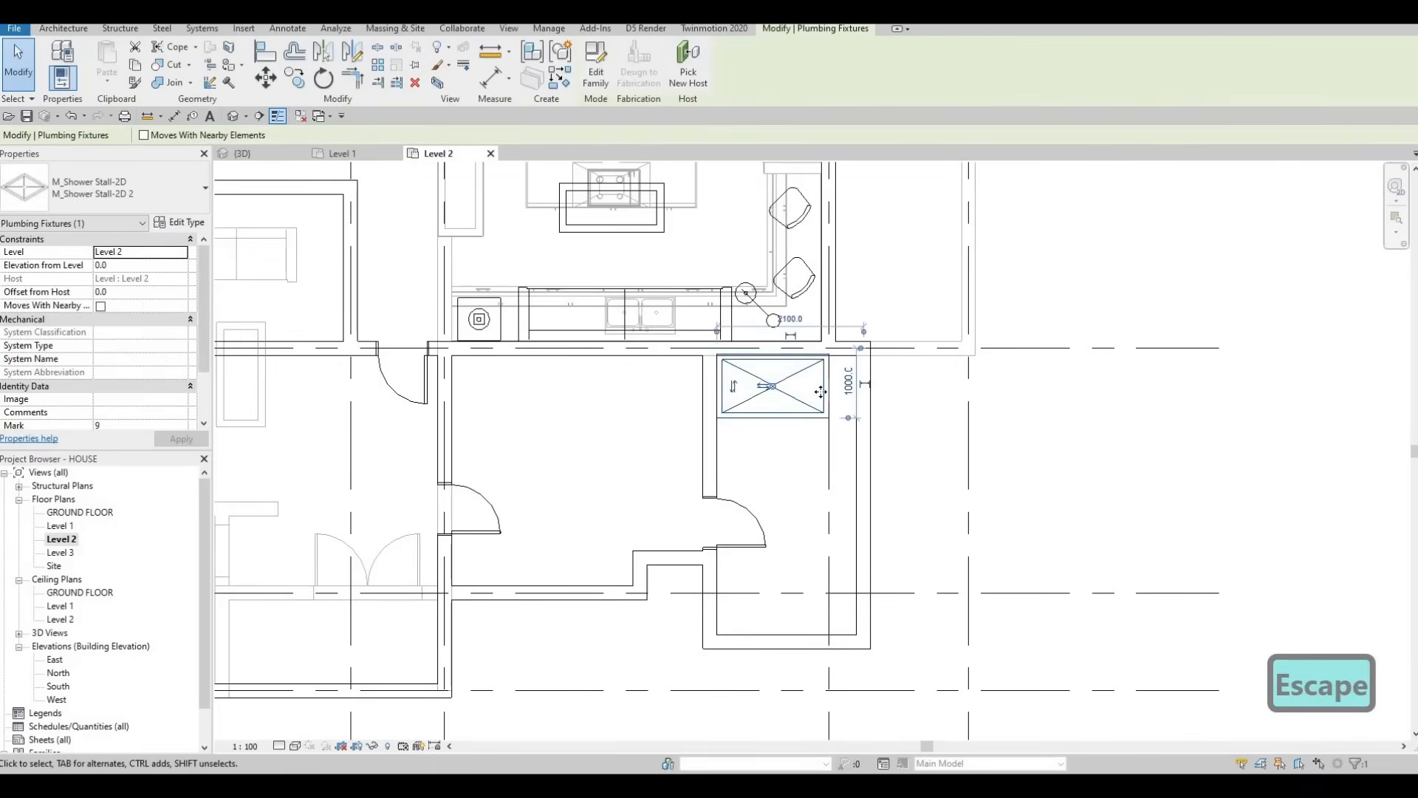
pyautogui.press('m')
pyautogui.scroll(2, 832, 343)
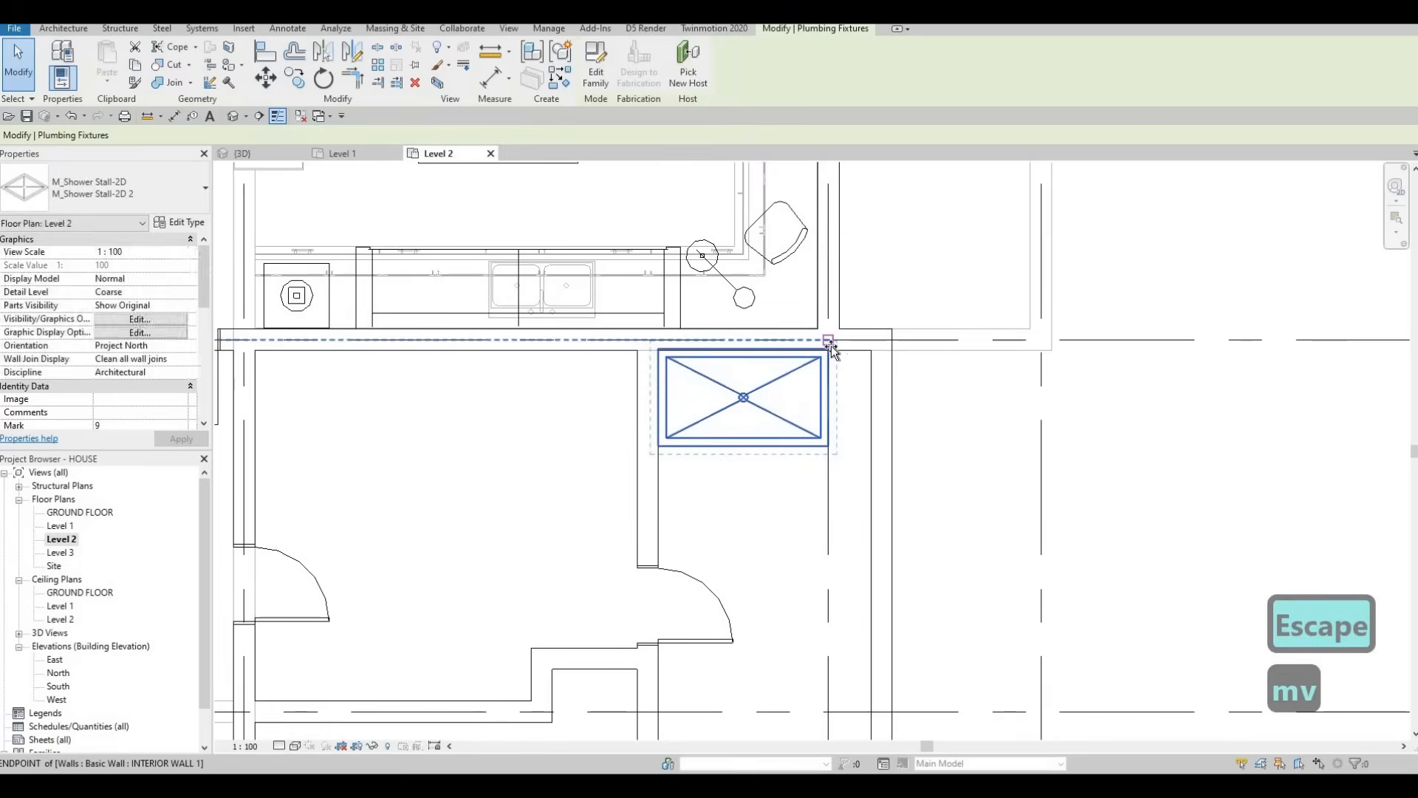
pyautogui.press('Tab')
pyautogui.press('Tab')
pyautogui.press('Tab')
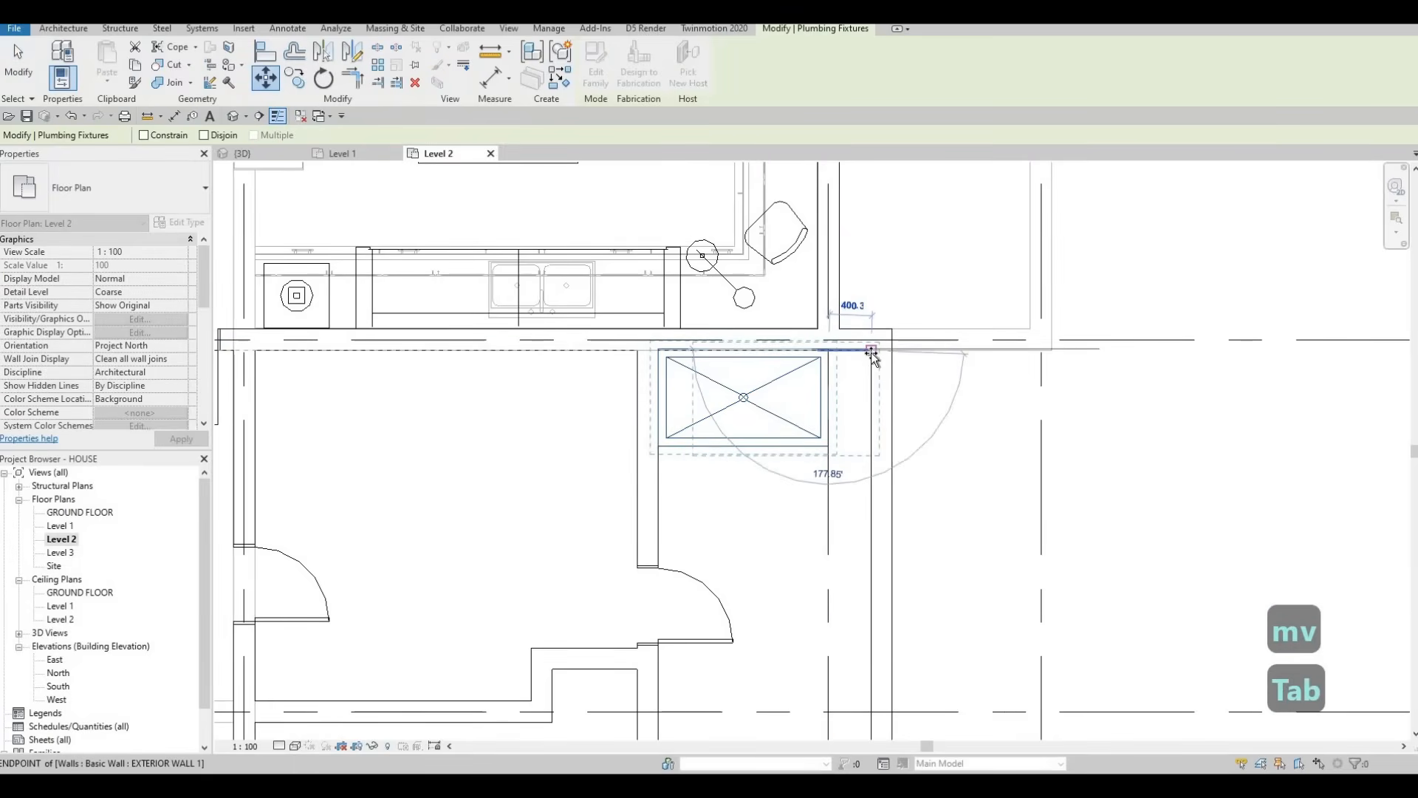
pyautogui.click(871, 352)
pyautogui.press('Escape')
pyautogui.press('Escape')
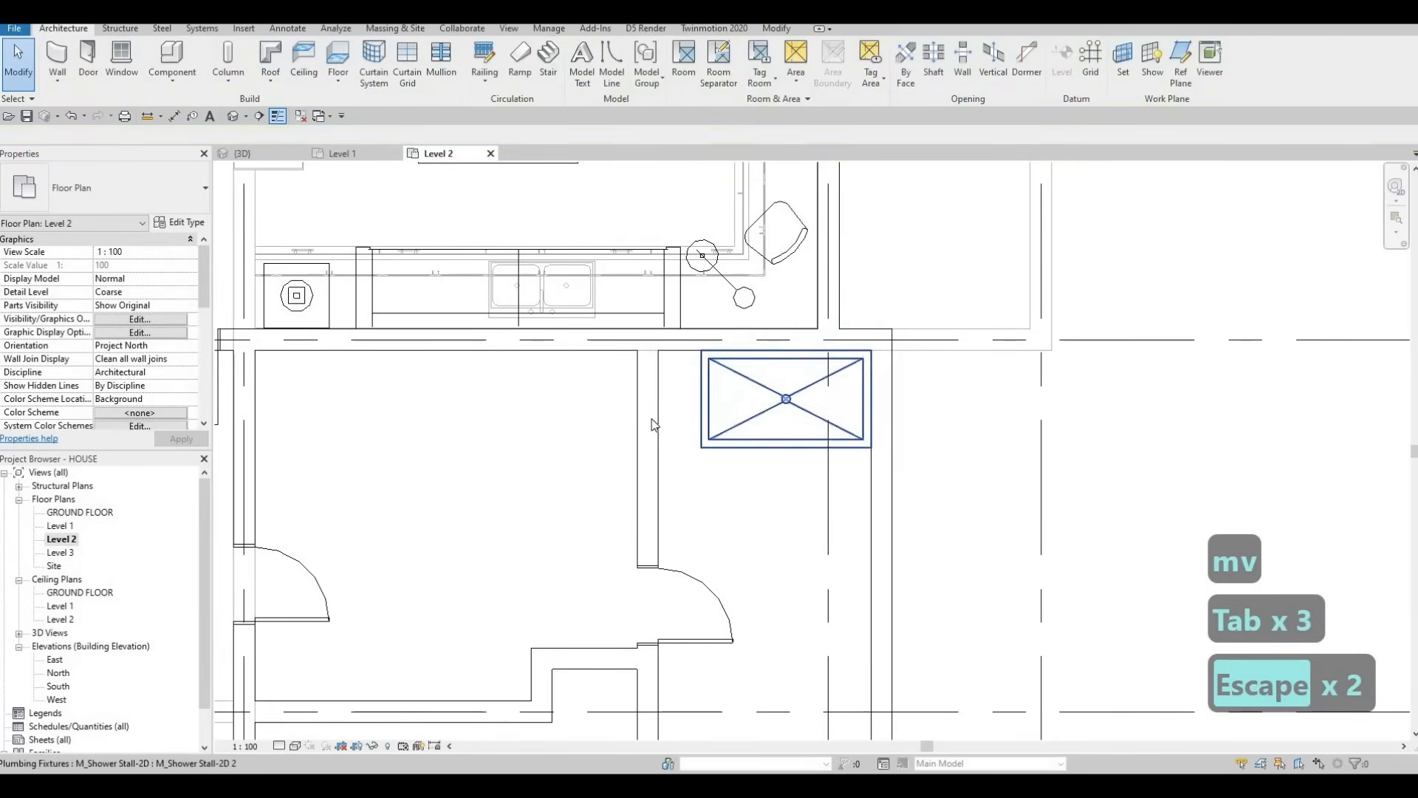
# Step: Select and check the interior wall next to the shower stall
pyautogui.click(653, 418)
pyautogui.scroll(1, 654, 418)
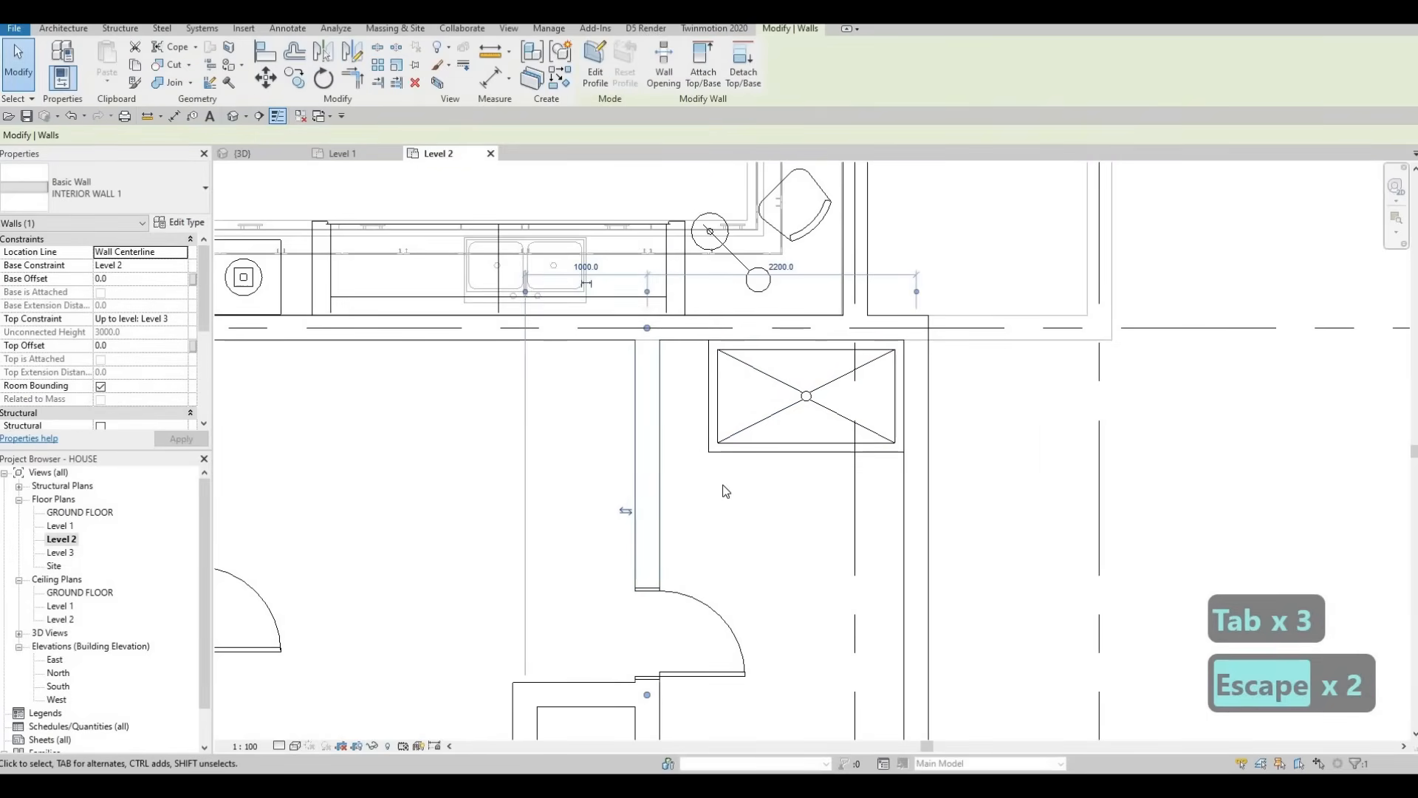
pyautogui.scroll(-3, 738, 459)
pyautogui.press('Escape')
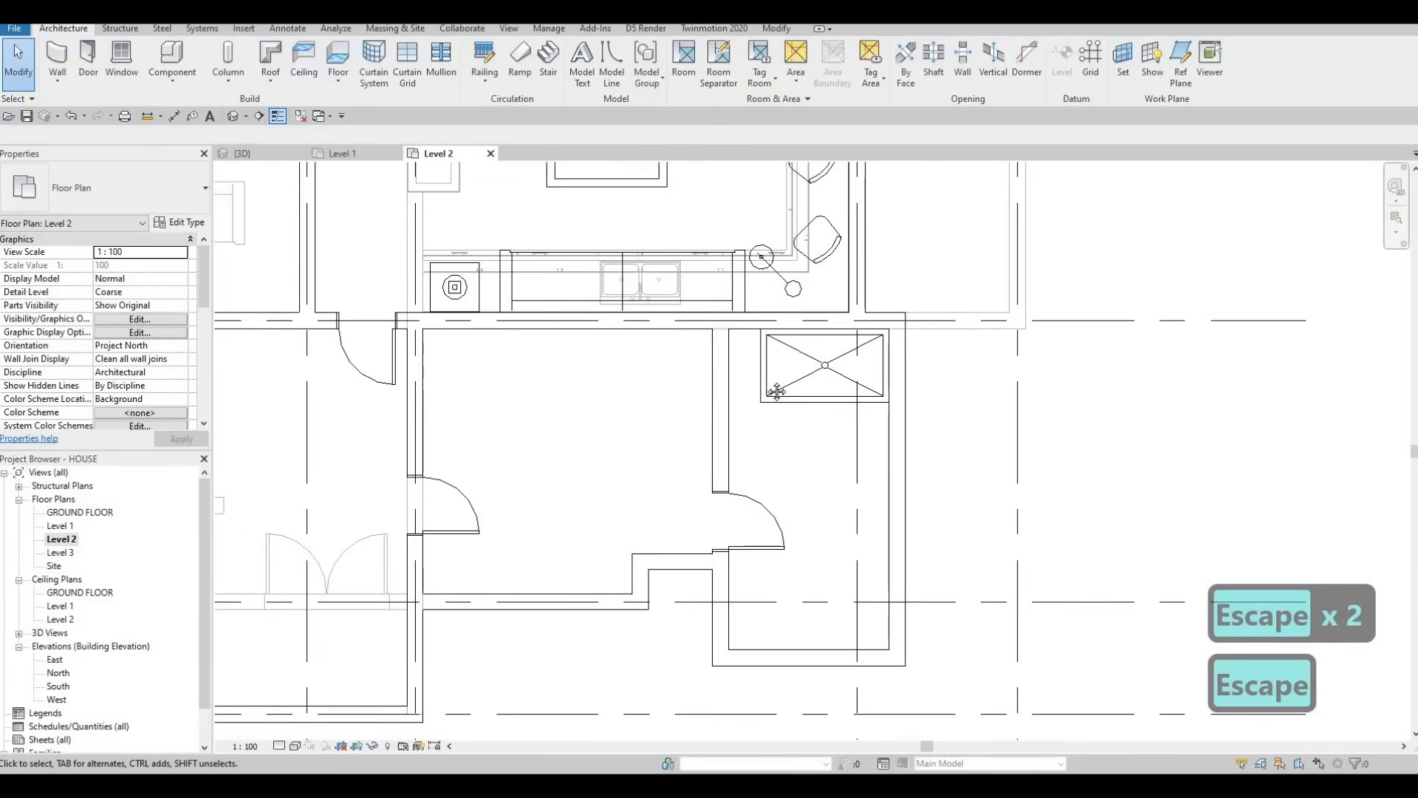
pyautogui.scroll(-3, 783, 402)
pyautogui.scroll(3, 837, 361)
pyautogui.press('Escape')
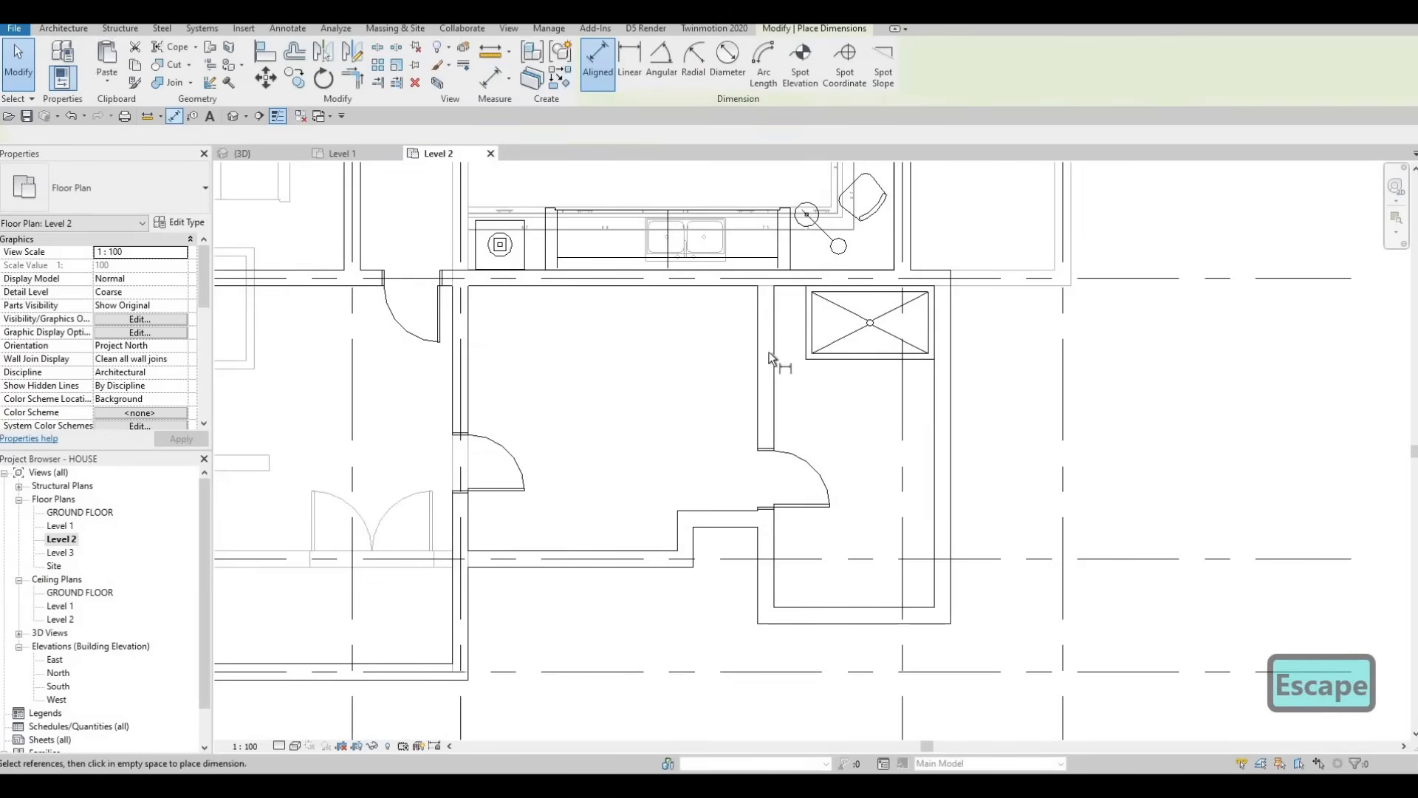
# Step: Measure the bathroom width between the inner wall faces, then reselect the shower stall
pyautogui.press('Tab')
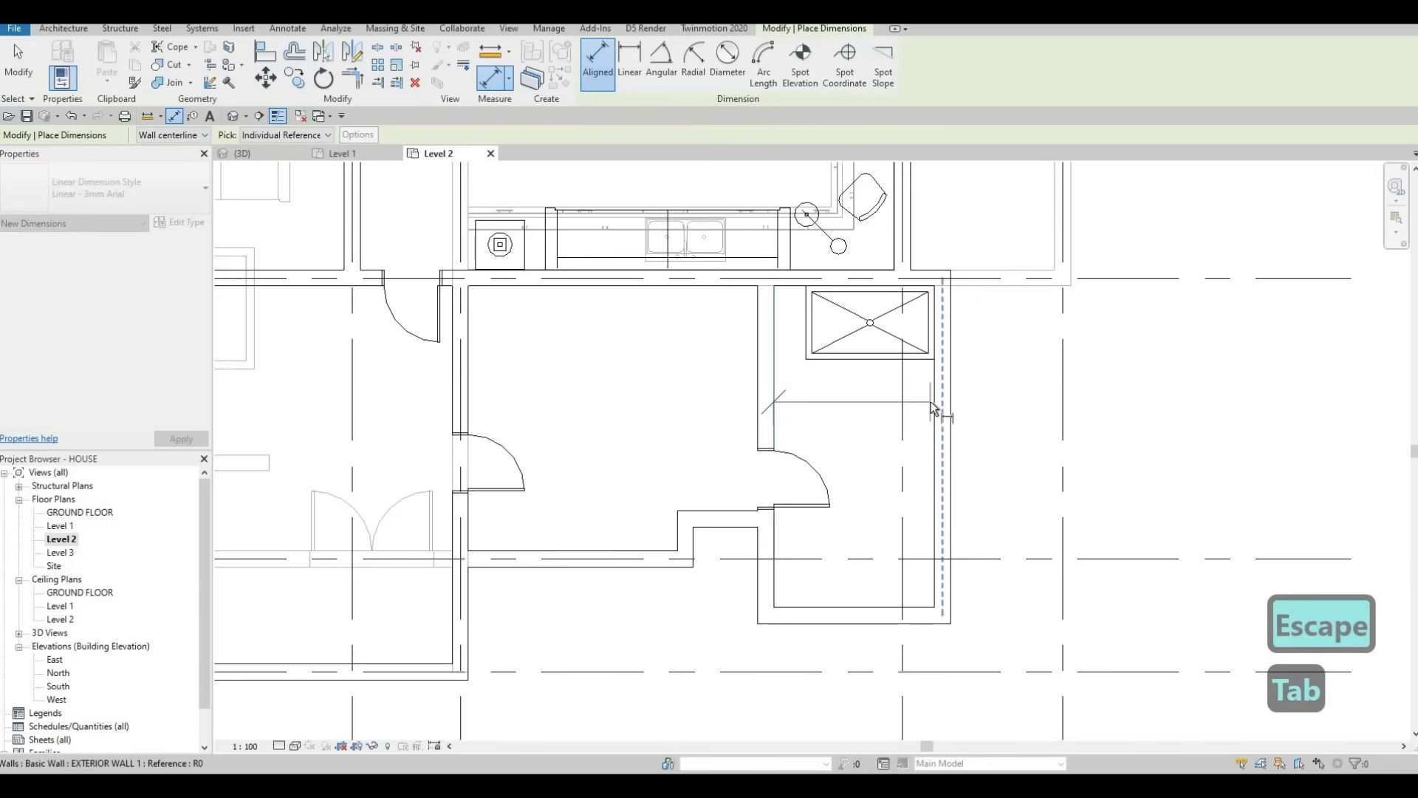
pyautogui.press('Tab')
pyautogui.click(928, 428)
pyautogui.press('Escape')
pyautogui.press('Escape')
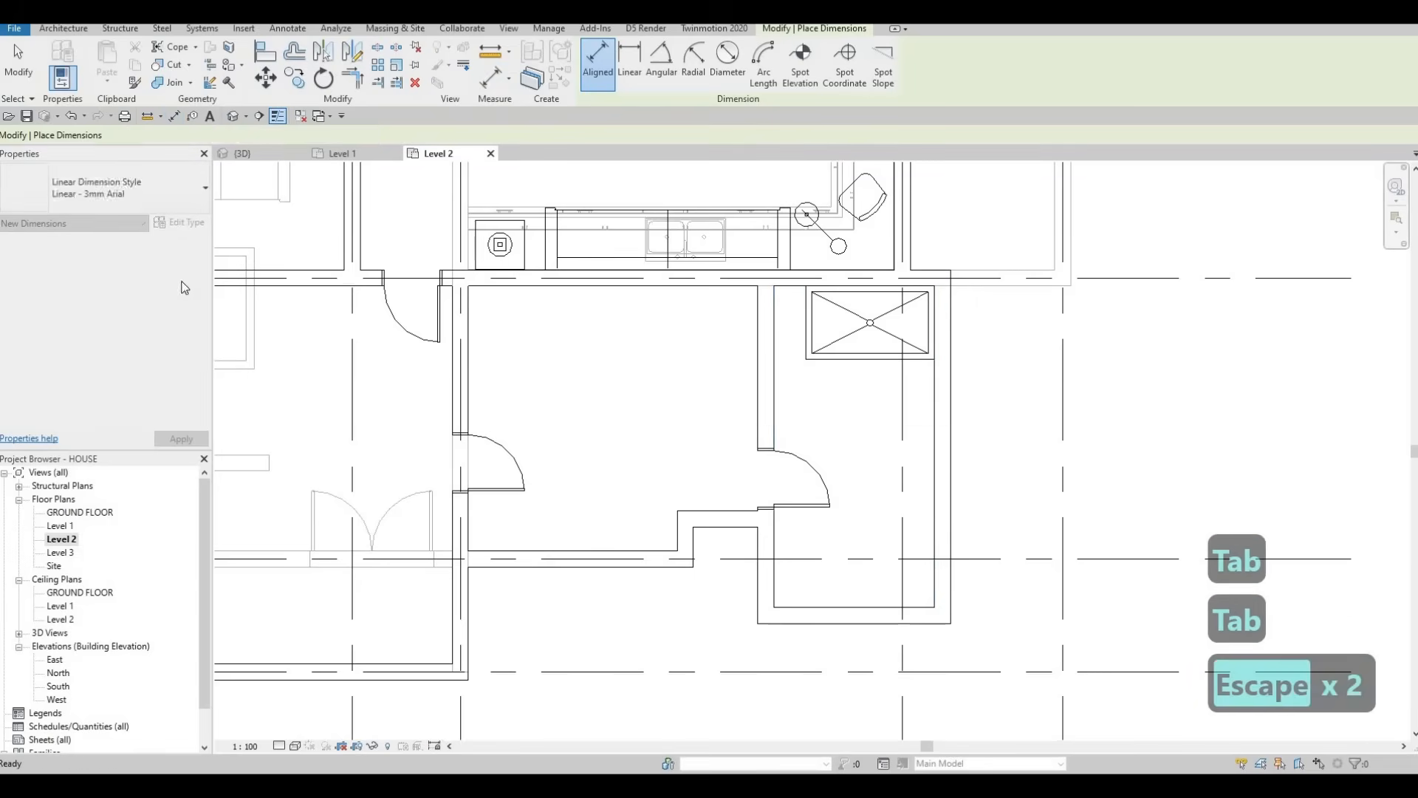
pyautogui.click(857, 361)
# Step: Duplicate the shower stall type as M_Shower Stall-2D 3 in Type Properties
pyautogui.click(180, 223)
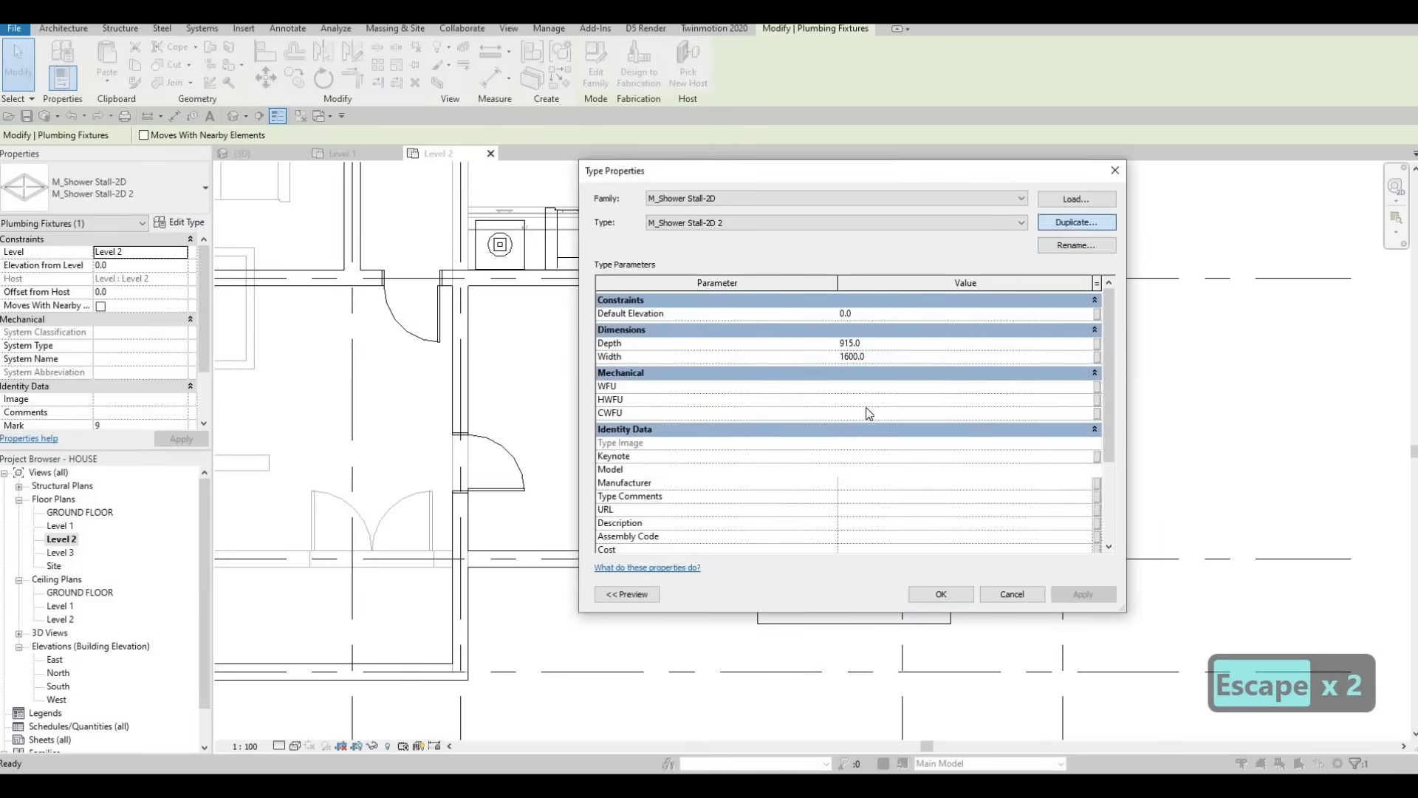
pyautogui.click(1076, 222)
pyautogui.click(857, 422)
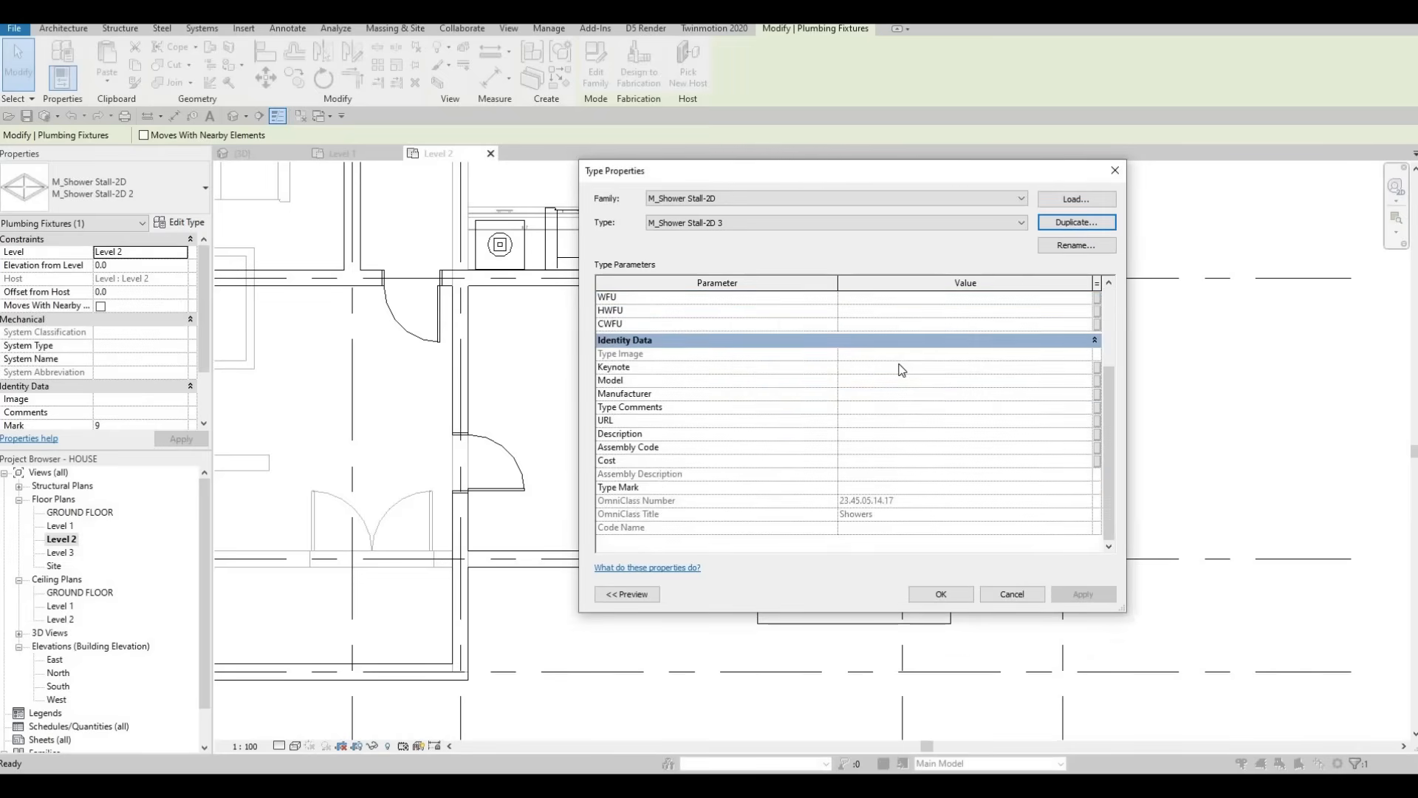
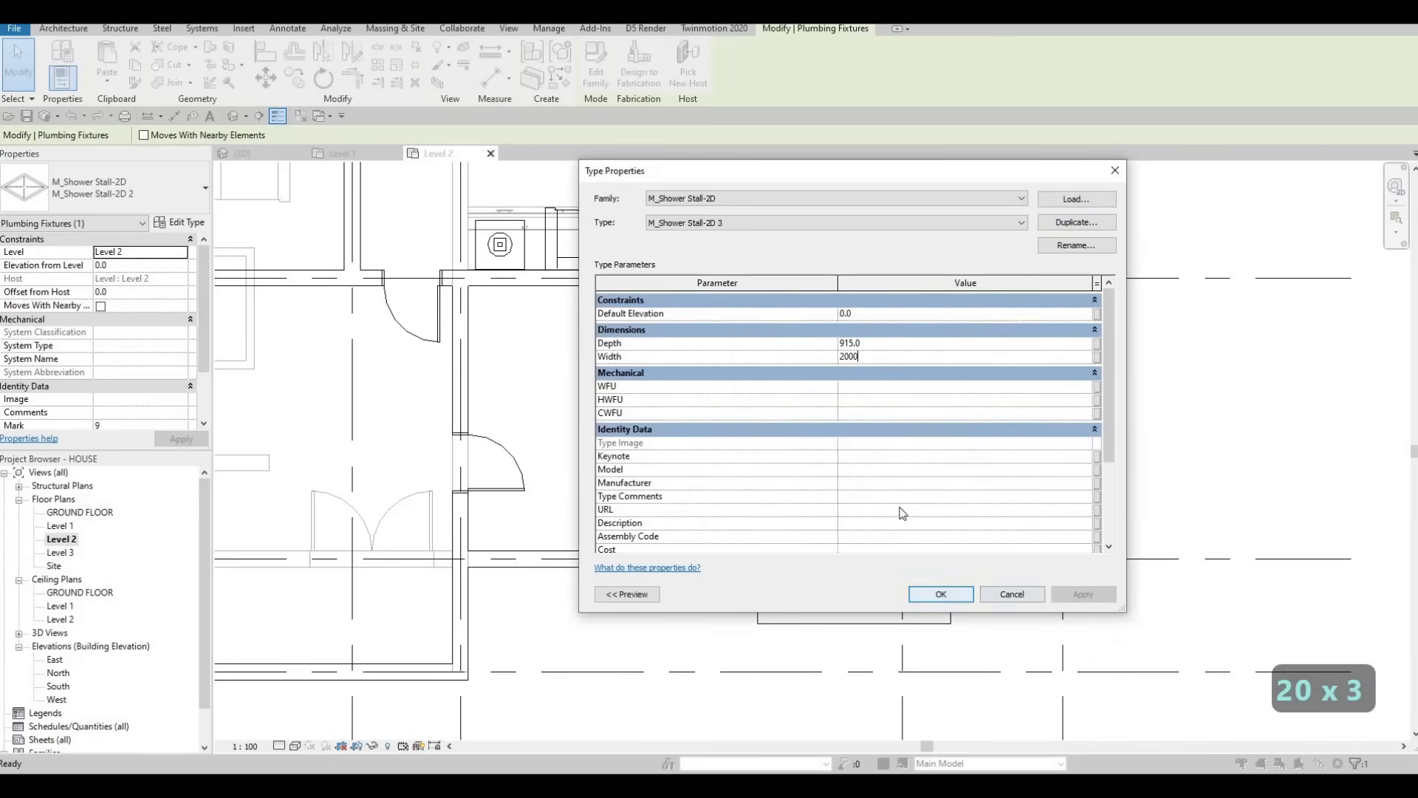
# Step: Apply the 2000 width to M_Shower Stall-2D 3 and move the stall (MV) into the bathroom's wall corner
pyautogui.click(954, 597)
pyautogui.press('Escape')
pyautogui.press('Escape')
pyautogui.click(836, 348)
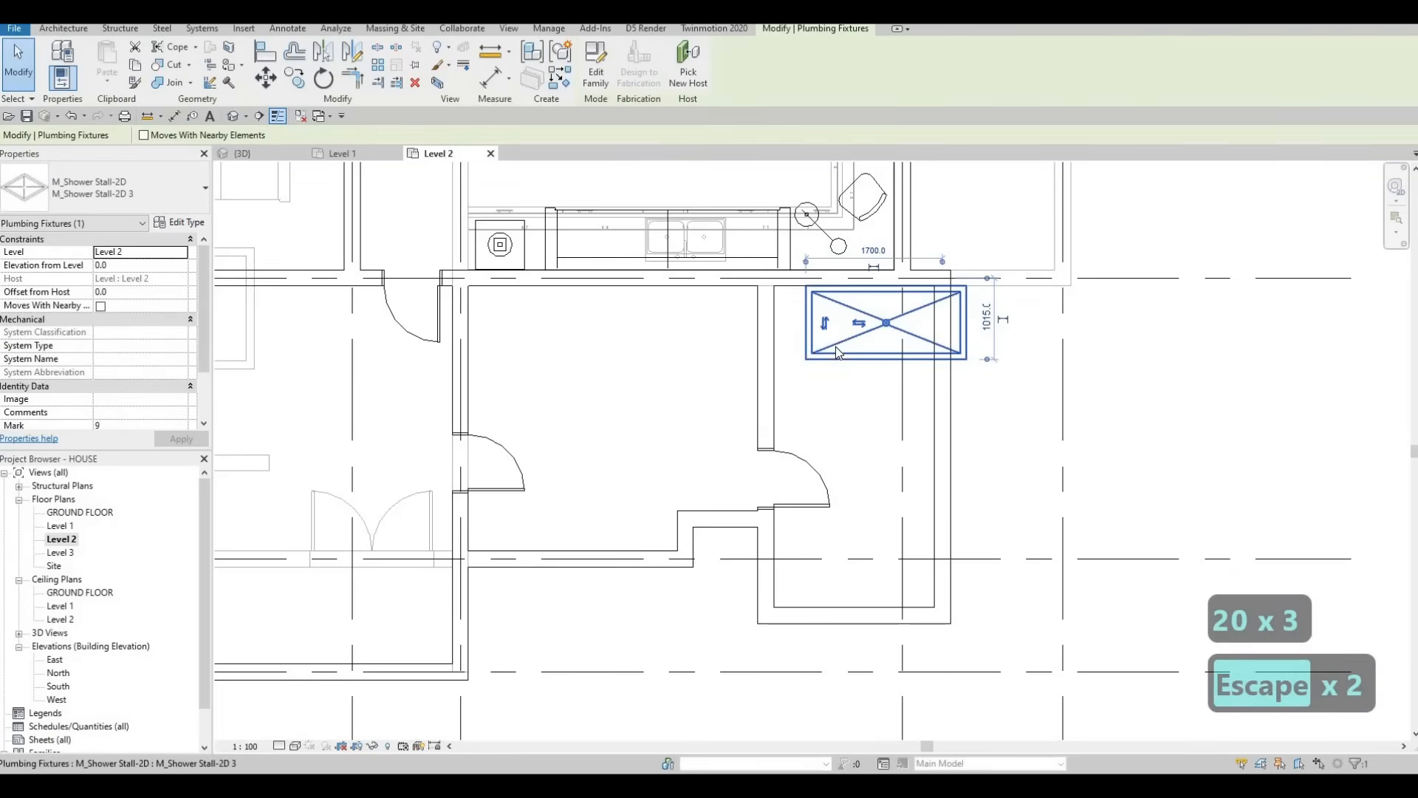
pyautogui.press('m')
pyautogui.press('v')
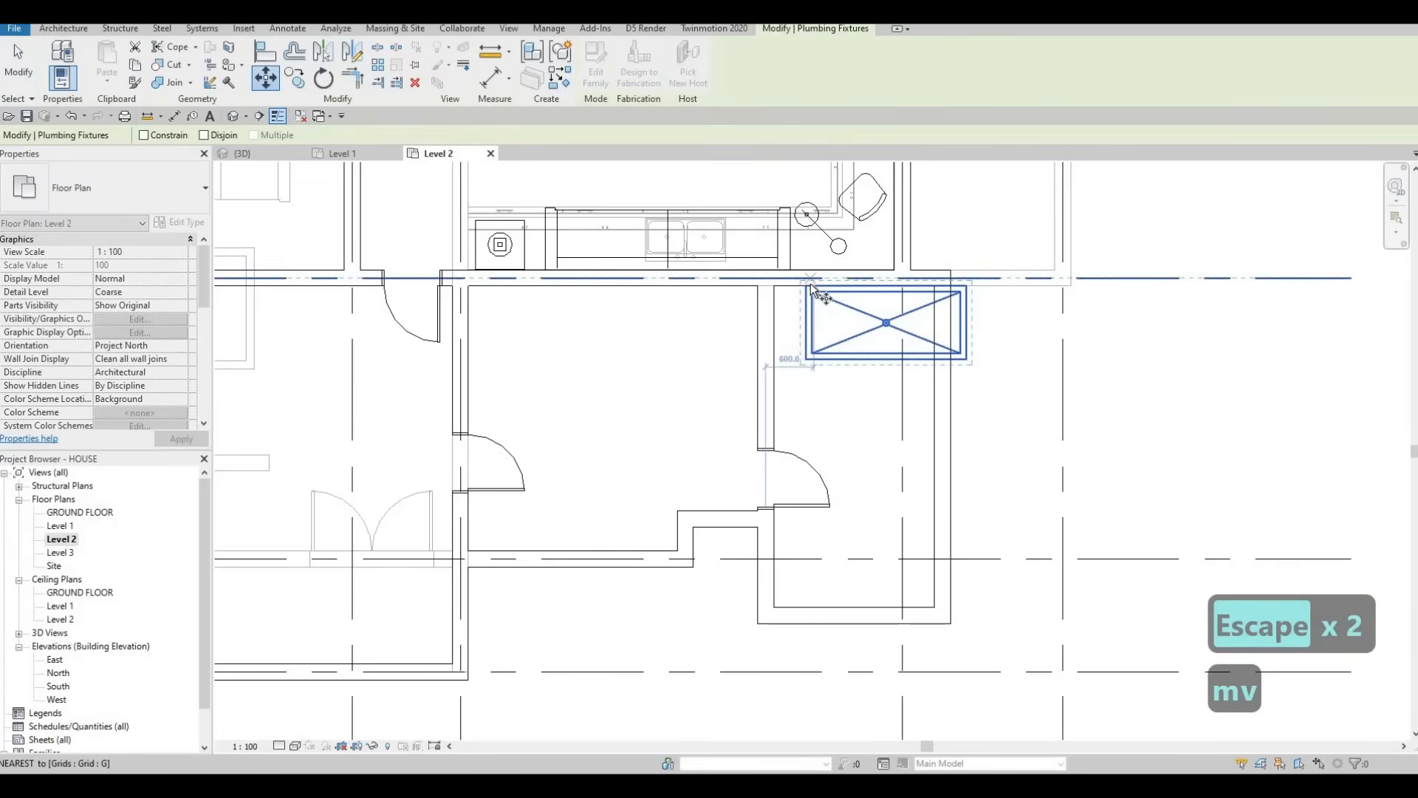
pyautogui.click(806, 286)
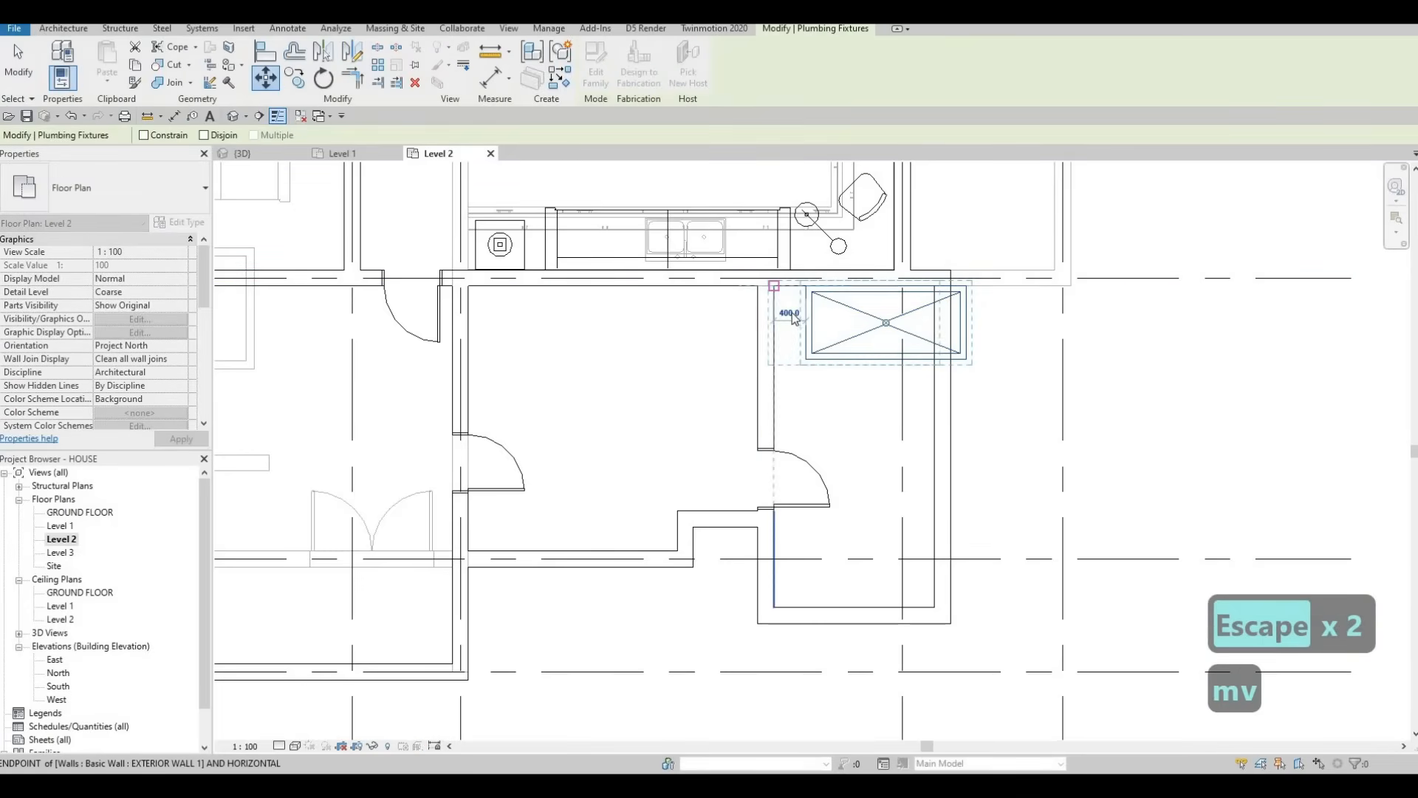
pyautogui.click(774, 286)
pyautogui.press('Escape')
pyautogui.scroll(-2, 792, 314)
pyautogui.scroll(-1, 556, 406)
pyautogui.press('Escape')
pyautogui.moveTo(466, 471); pyautogui.dragTo(508, 469, button='middle')
# Step: Create a similar toilet (CS), rotated to back onto the first bathroom's right wall
pyautogui.press('Escape')
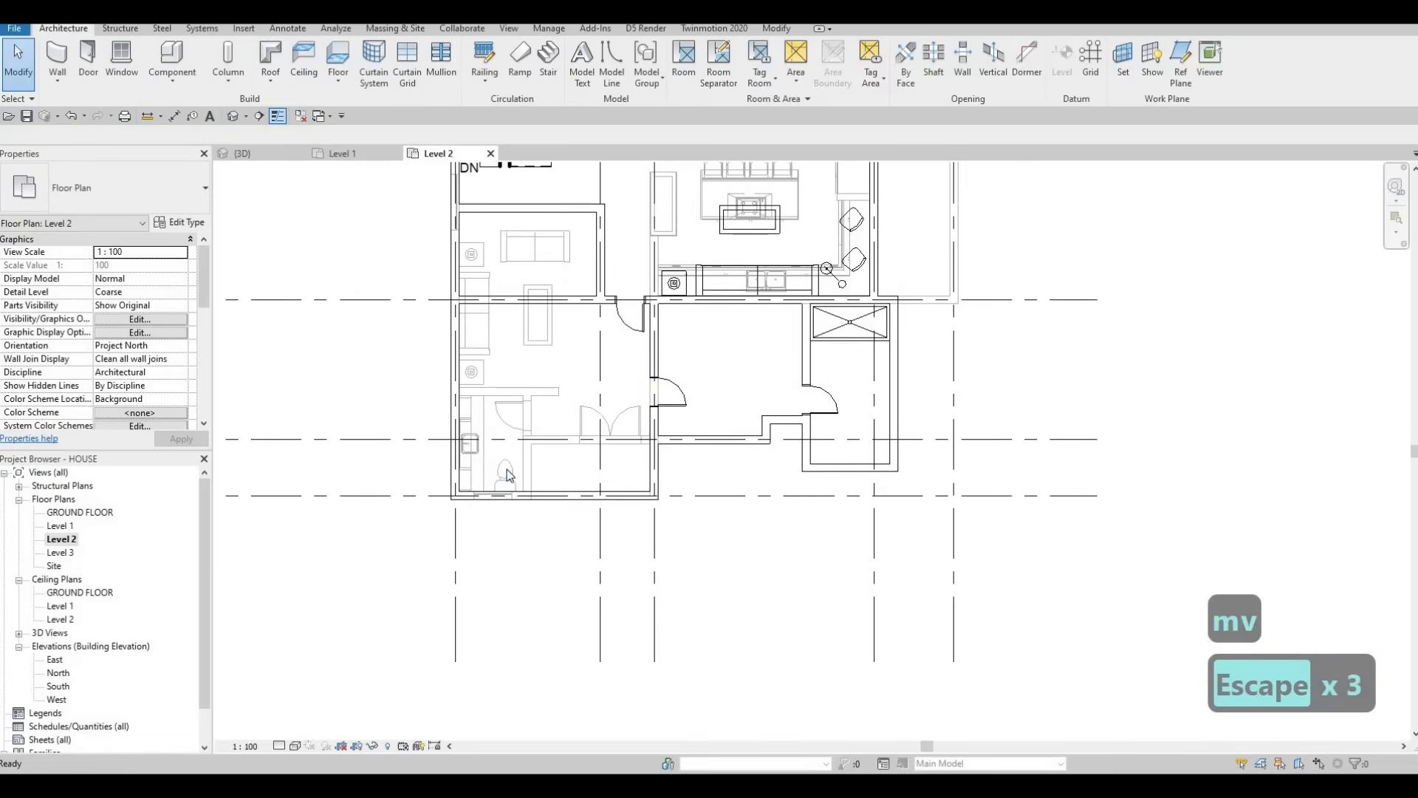
pyautogui.press('c')
pyautogui.press('s')
pyautogui.scroll(2, 908, 407)
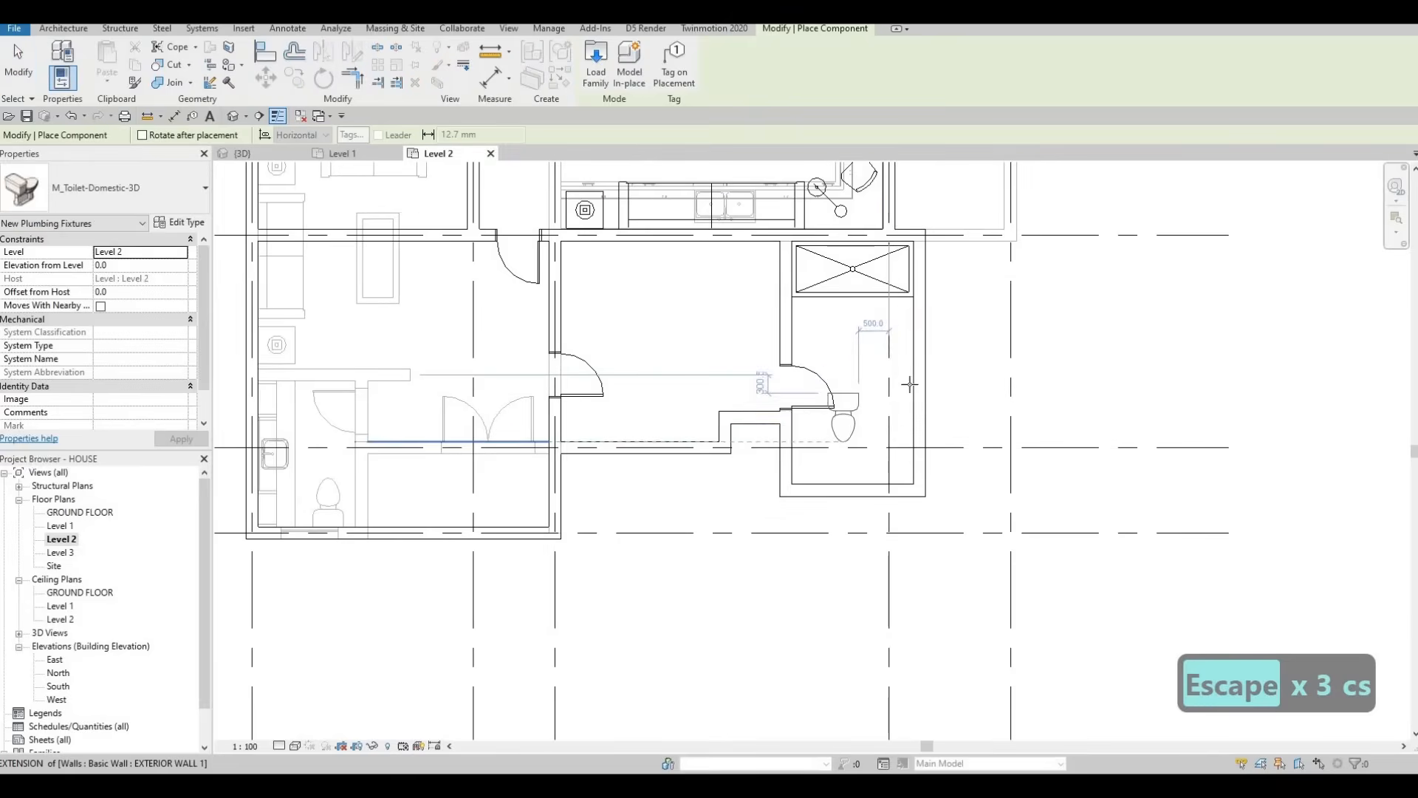
pyautogui.scroll(1, 920, 362)
pyautogui.press('space')
pyautogui.press('space')
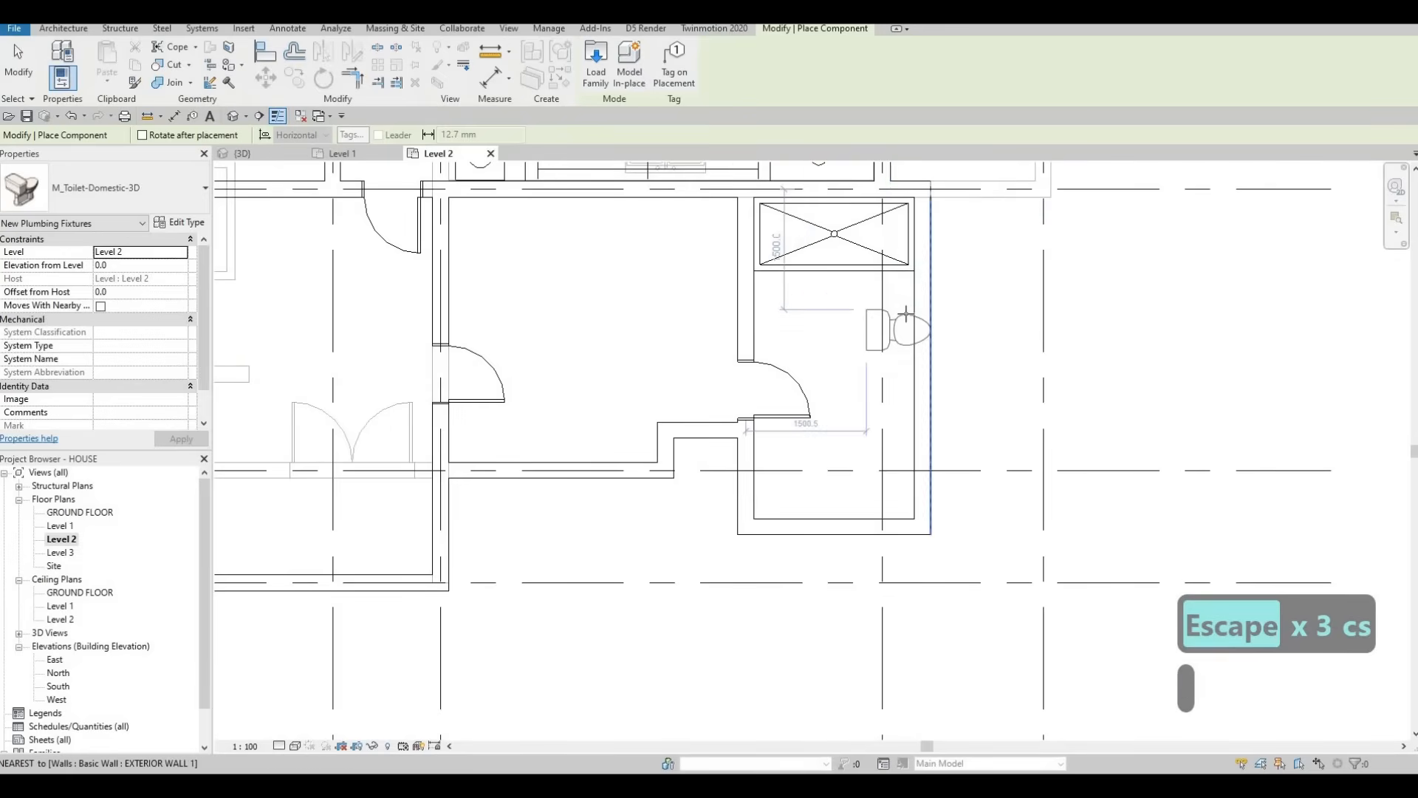
pyautogui.press('space')
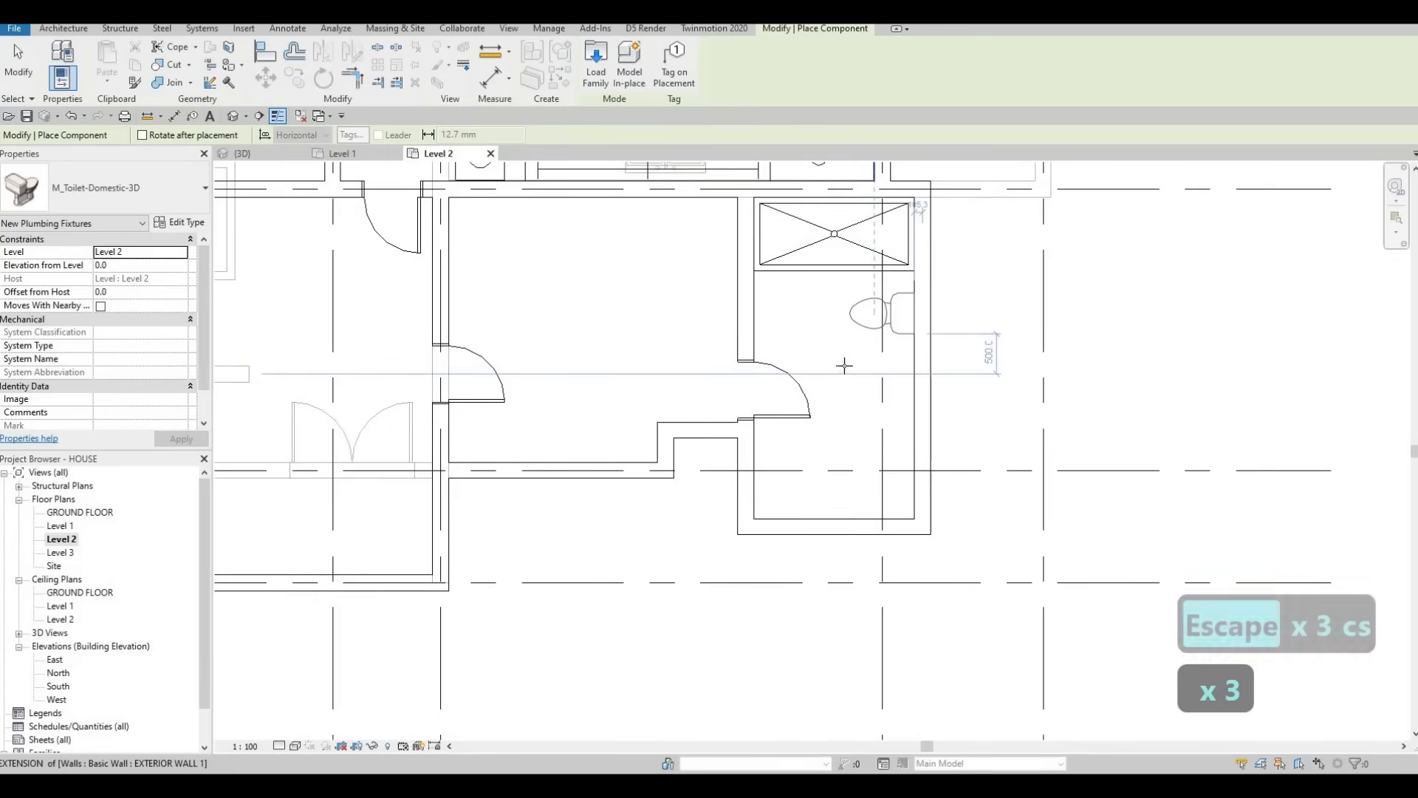
pyautogui.click(854, 409)
pyautogui.scroll(-3, 856, 409)
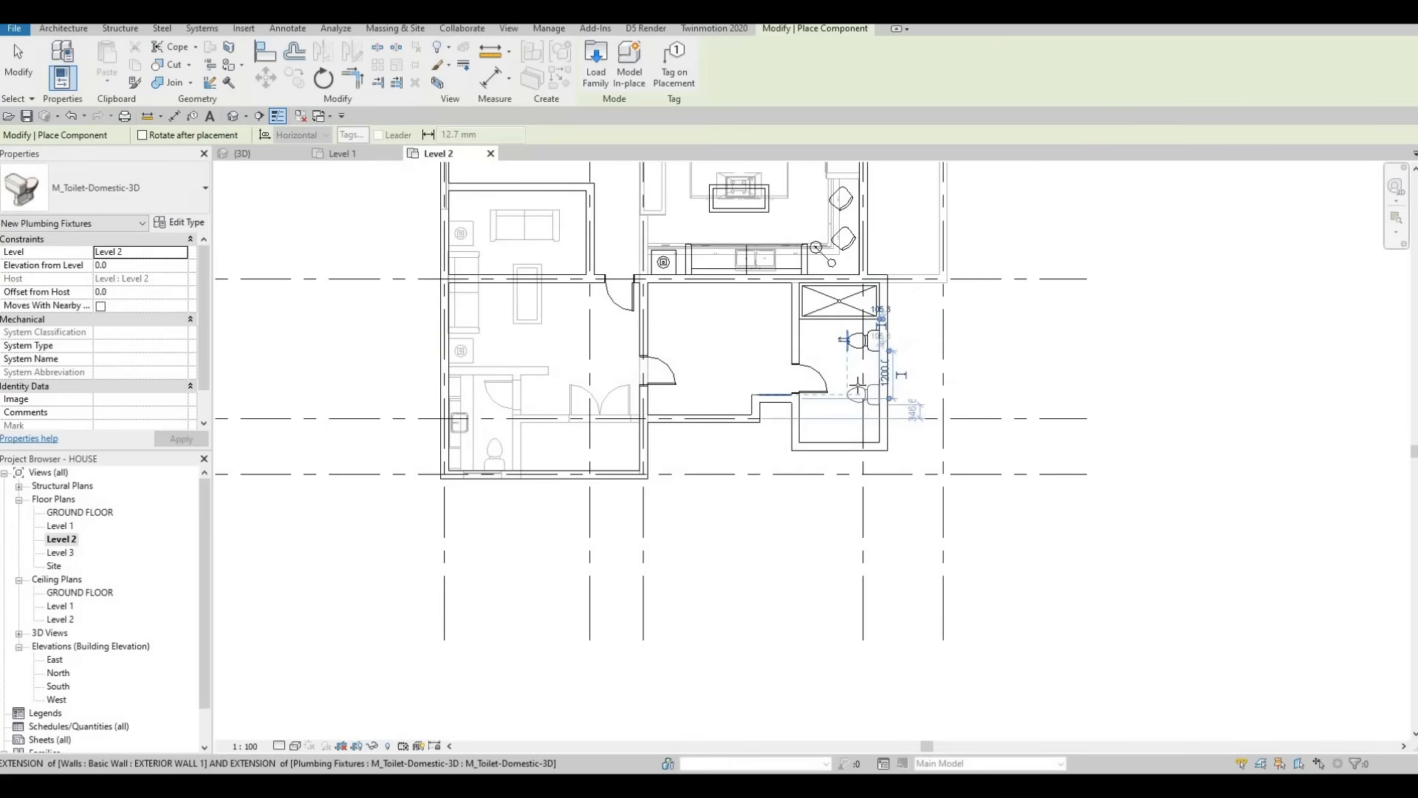
pyautogui.scroll(1, 861, 386)
# Step: Place a second M_Toilet-Domestic-3D toilet beside the shower in the other bathroom, then end placement
pyautogui.moveTo(554, 403); pyautogui.dragTo(562, 556, button='middle')
pyautogui.scroll(-1, 561, 557)
pyautogui.moveTo(554, 348); pyautogui.dragTo(555, 386, button='middle')
pyautogui.scroll(-1, 554, 386)
pyautogui.moveTo(444, 175); pyautogui.dragTo(476, 413, button='middle')
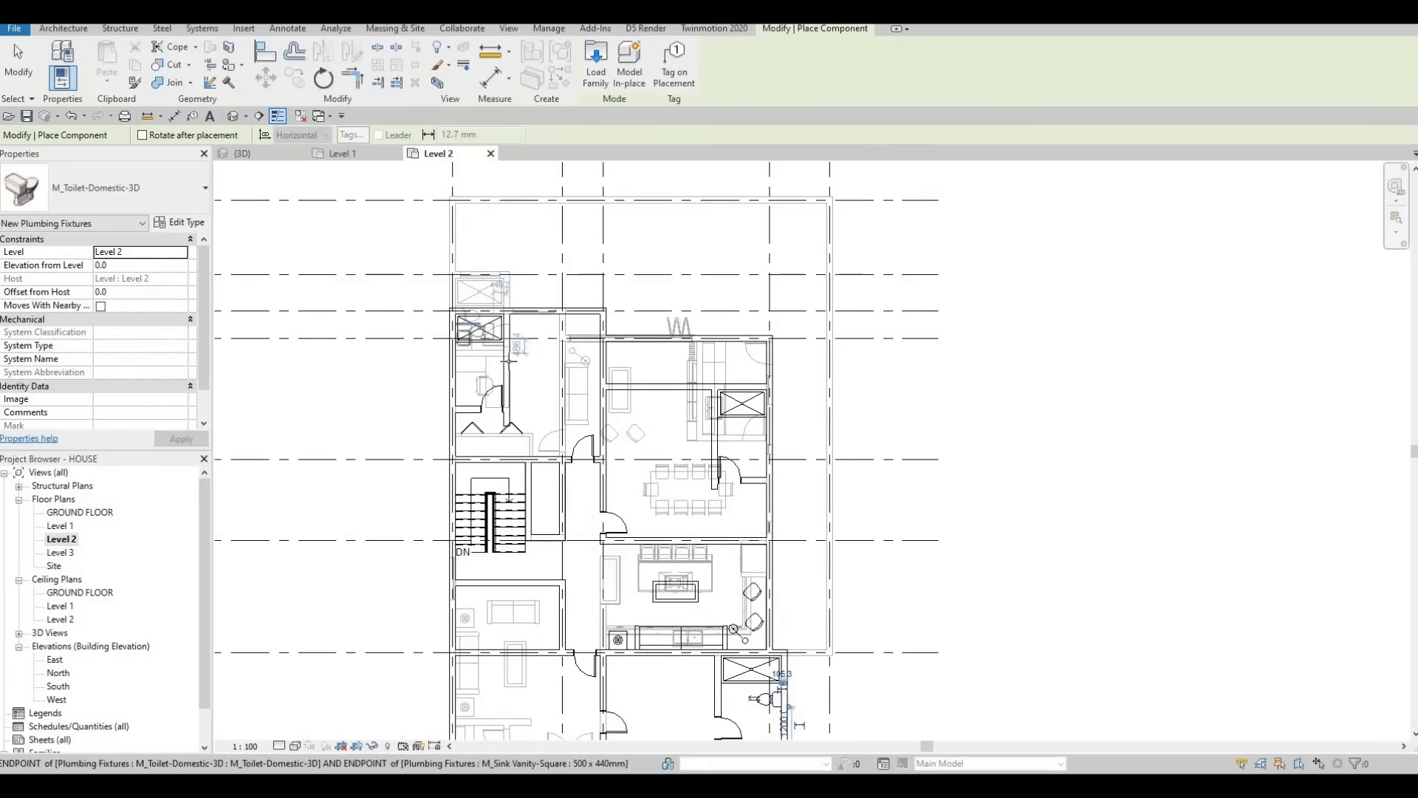
pyautogui.scroll(3, 432, 439)
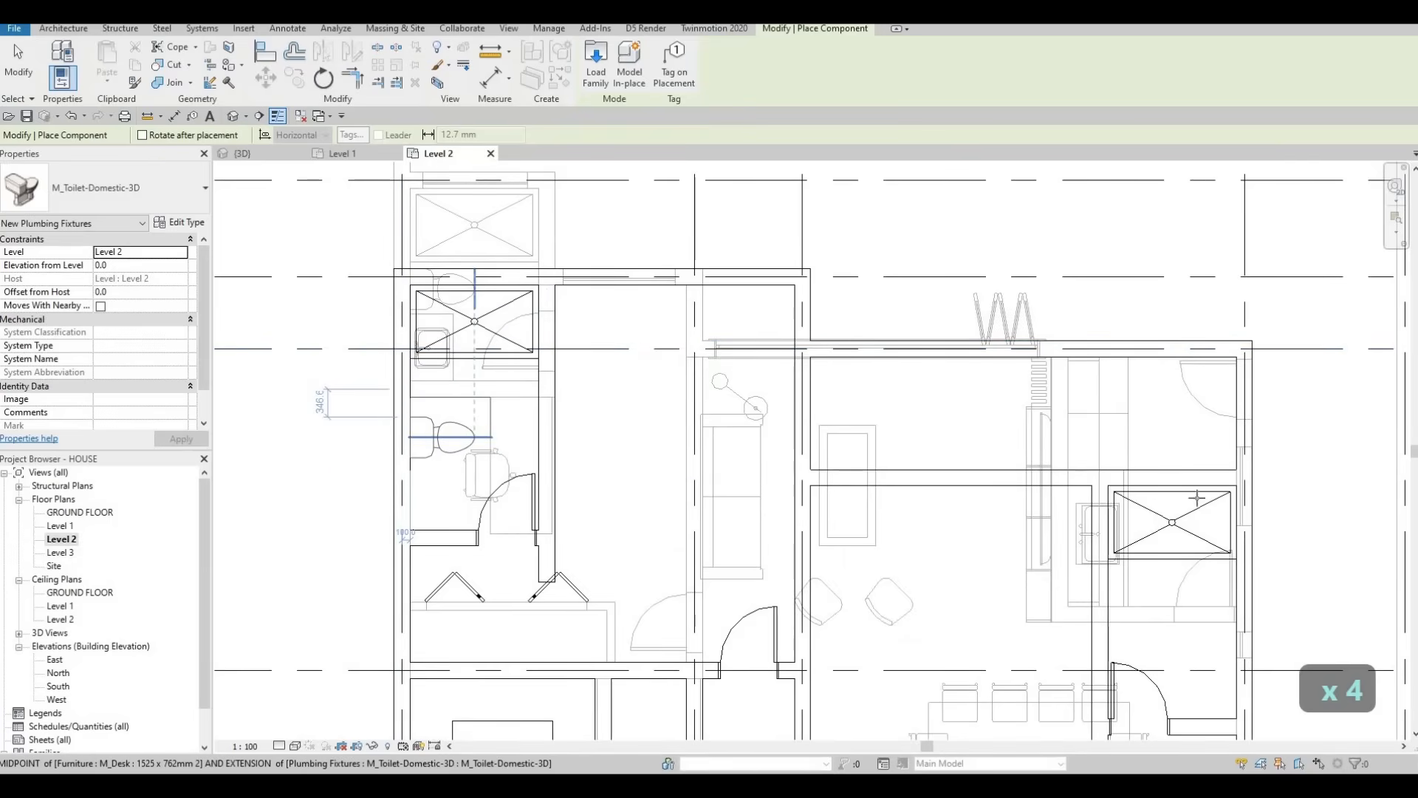
pyautogui.moveTo(1249, 535); pyautogui.dragTo(1000, 379, button='middle')
pyautogui.press('space')
pyautogui.press('space')
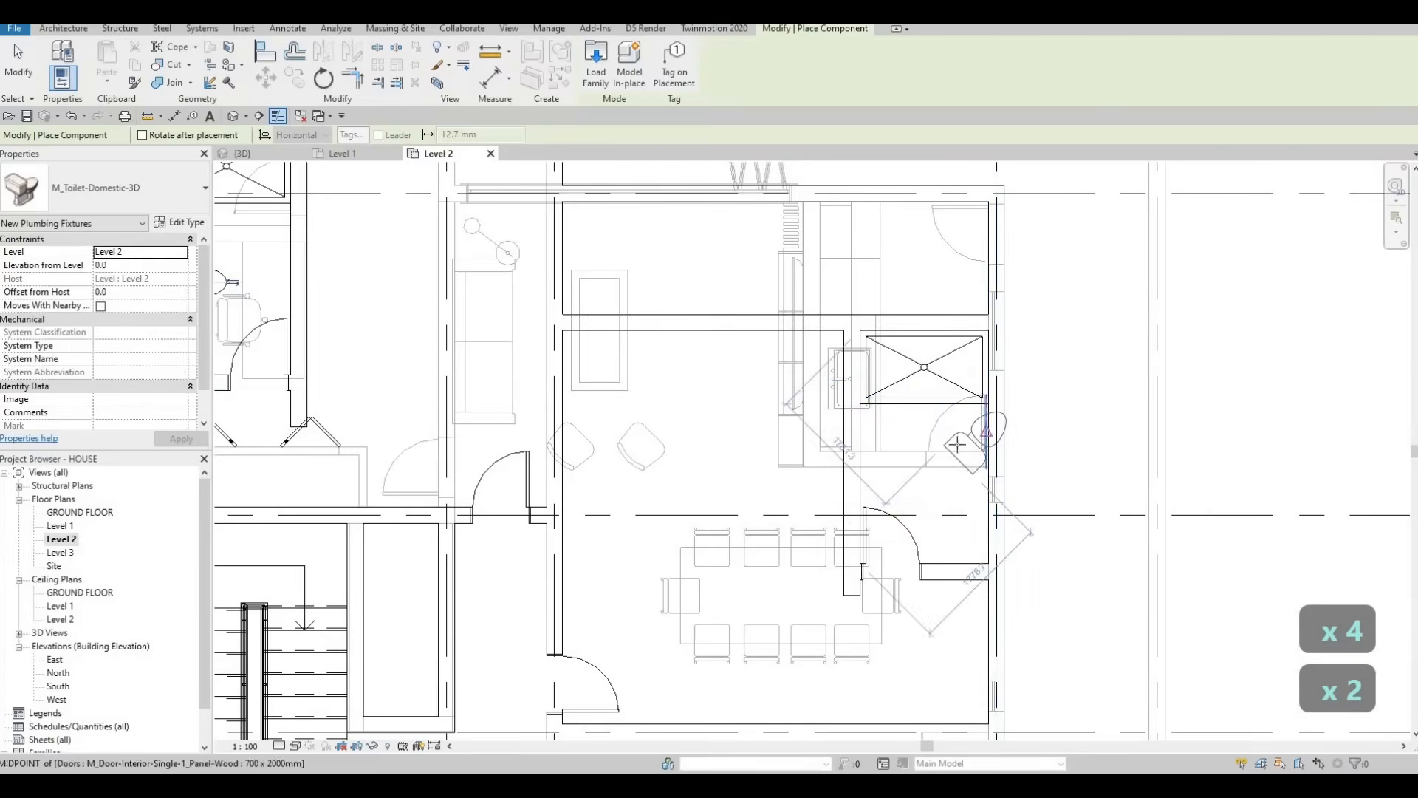
pyautogui.scroll(1, 957, 444)
pyautogui.press('space')
pyautogui.press('space')
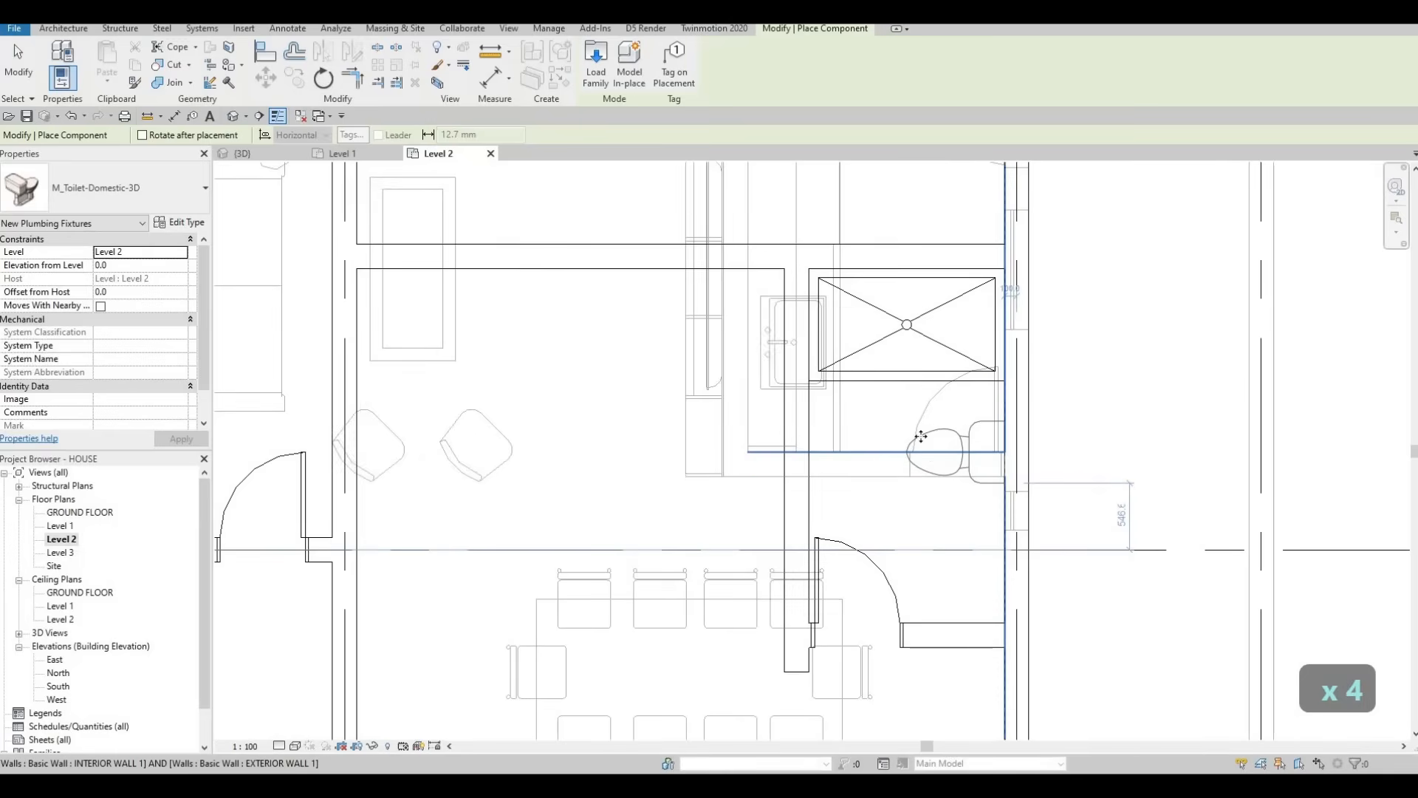
pyautogui.click(939, 454)
pyautogui.scroll(-4, 923, 443)
pyautogui.moveTo(850, 489); pyautogui.dragTo(827, 383, button='middle')
pyautogui.press('Escape')
pyautogui.press('Escape')
pyautogui.press('Escape')
pyautogui.moveTo(814, 458); pyautogui.dragTo(805, 391, button='middle')
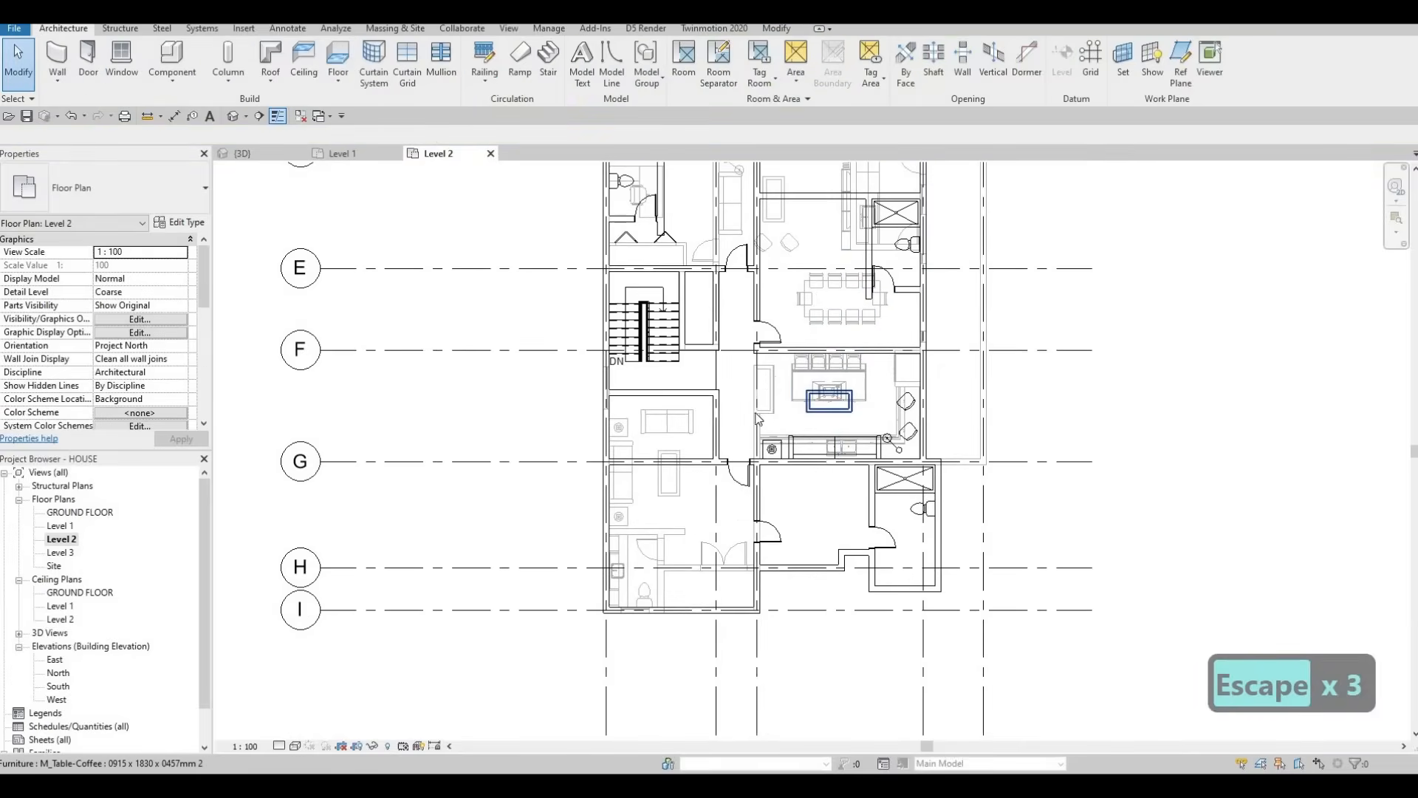
pyautogui.scroll(2, 804, 391)
pyautogui.moveTo(645, 629); pyautogui.dragTo(657, 557, button='middle')
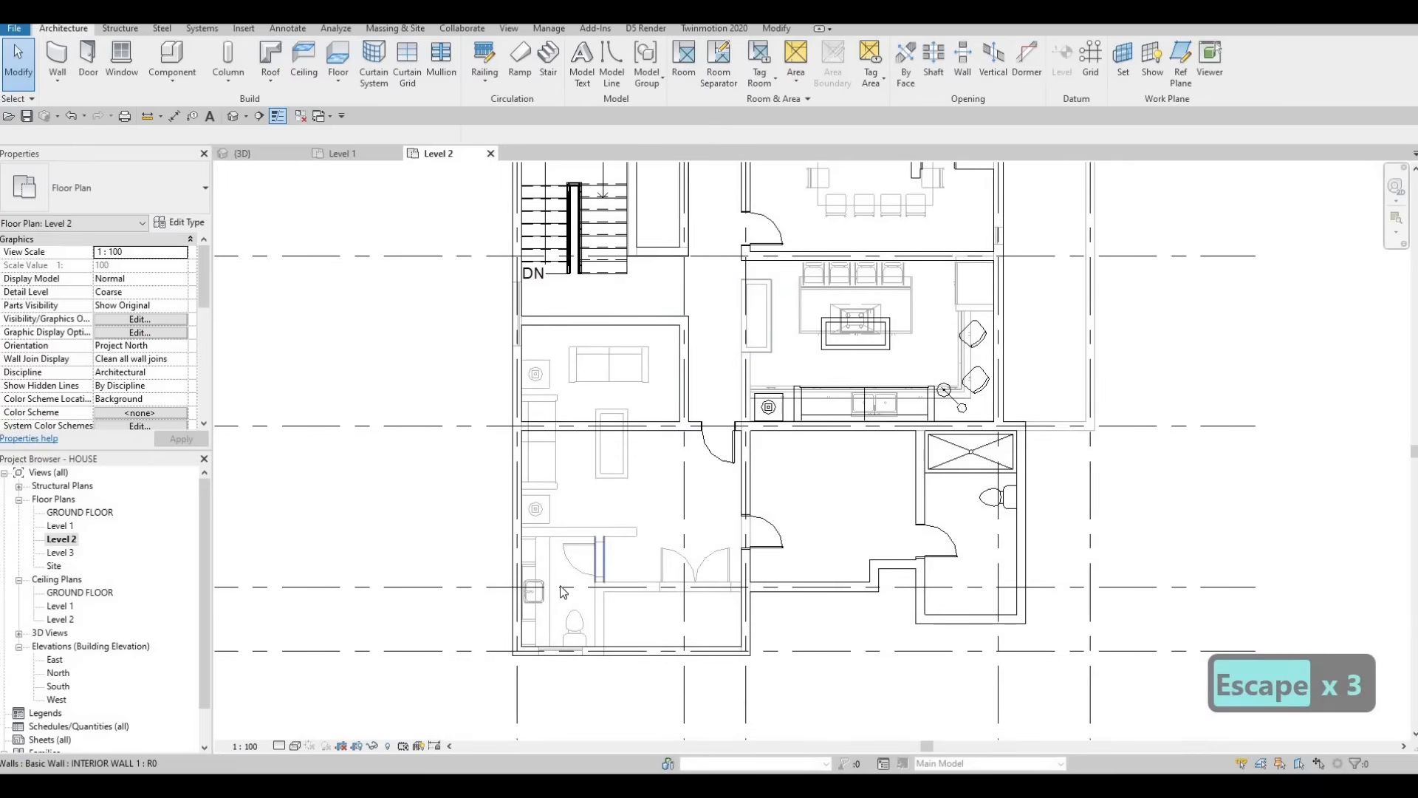
# Step: Create a similar square vanity sink (CS), rotated against the bathroom's lower right wall
pyautogui.click(535, 592)
pyautogui.press('c')
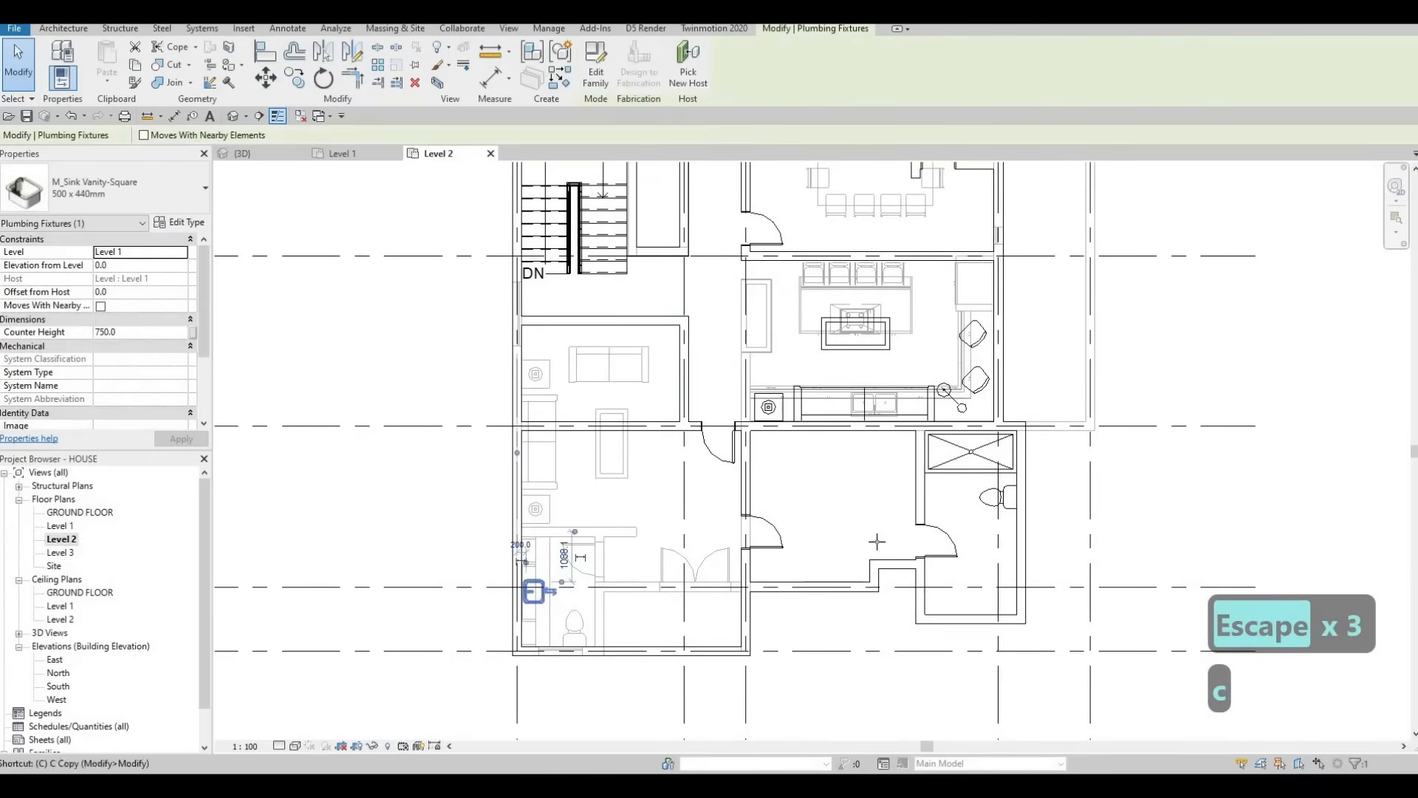
pyautogui.press('s')
pyautogui.scroll(1, 994, 543)
pyautogui.press('space')
pyautogui.press('space')
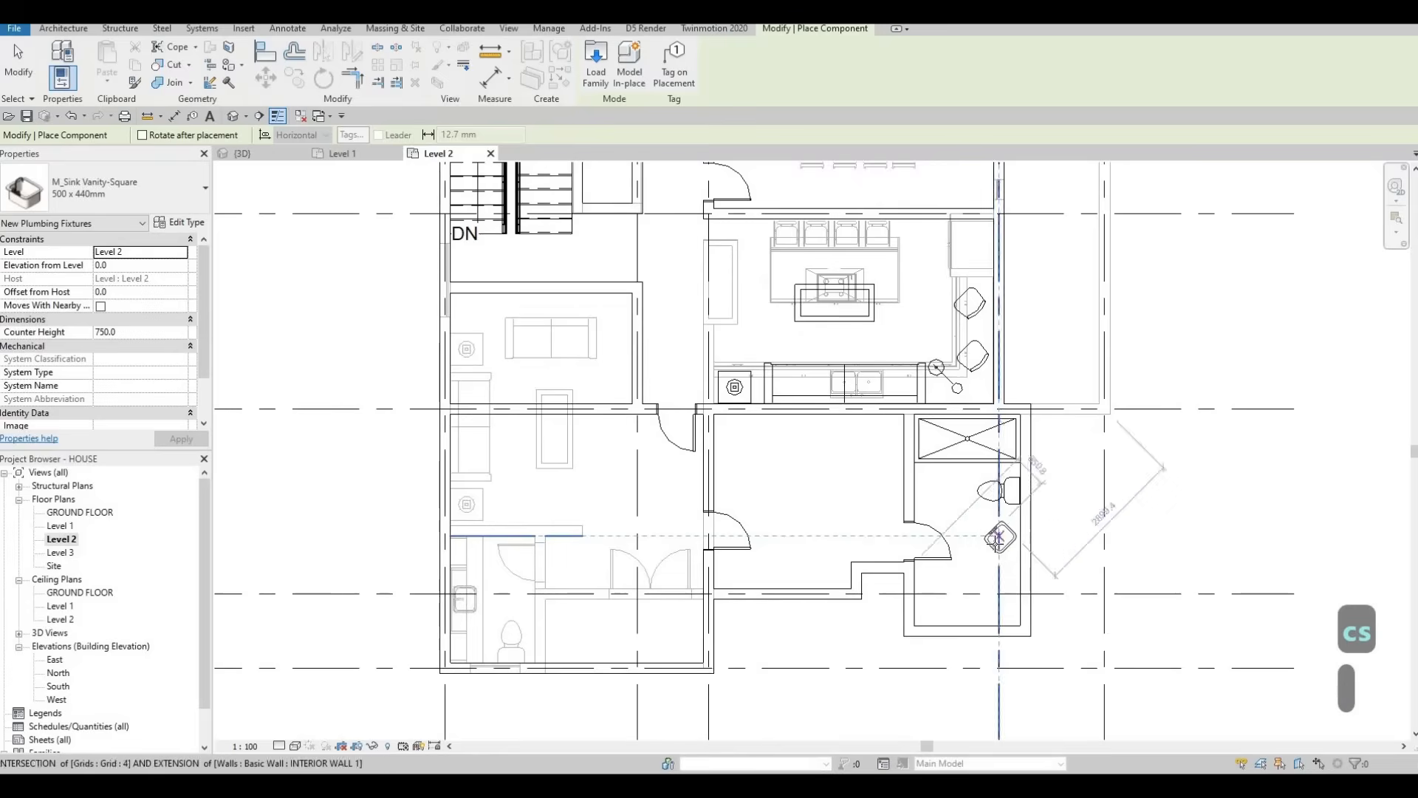
pyautogui.scroll(1, 992, 543)
pyautogui.press('space')
pyautogui.press('space')
pyautogui.press('space')
pyautogui.press('space')
pyautogui.scroll(1, 1005, 545)
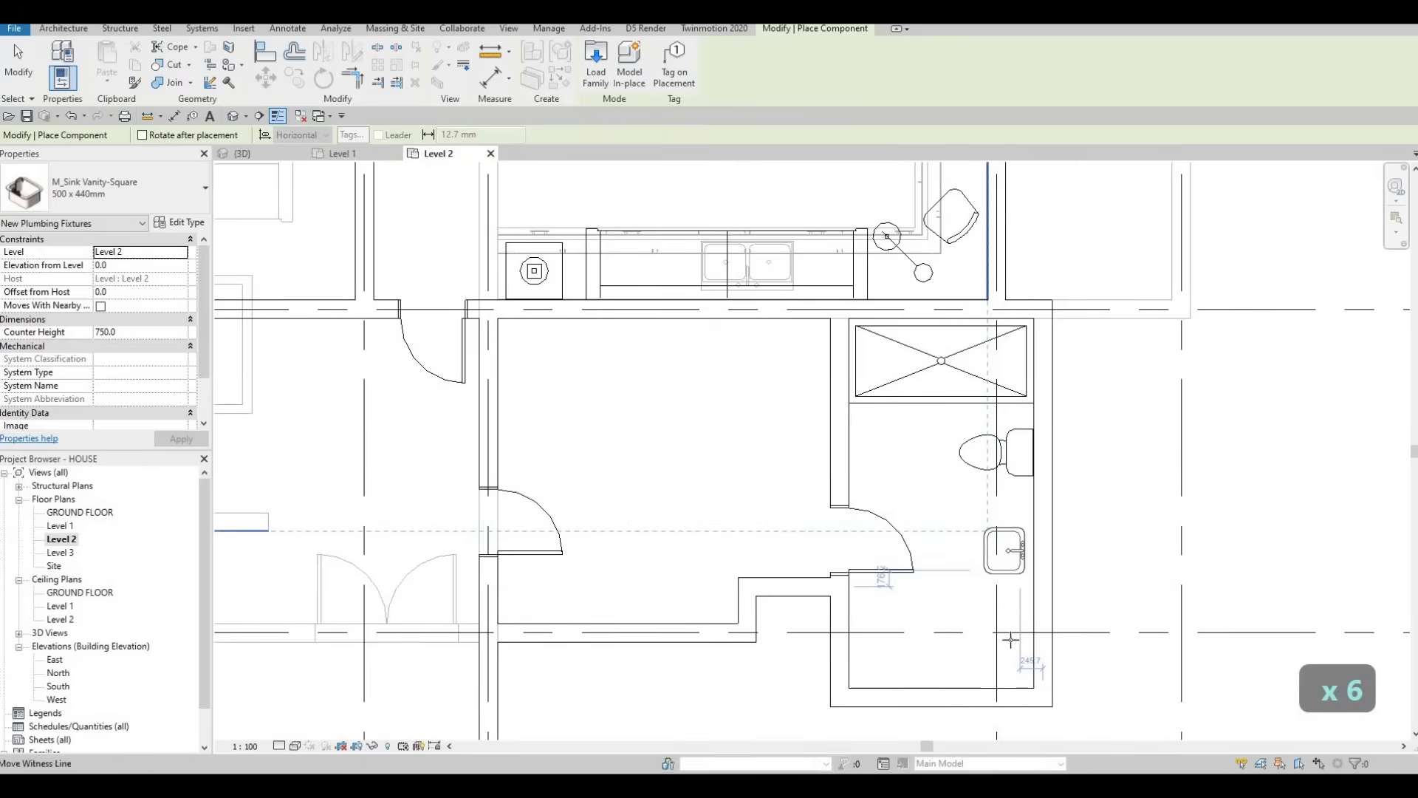
pyautogui.click(1004, 641)
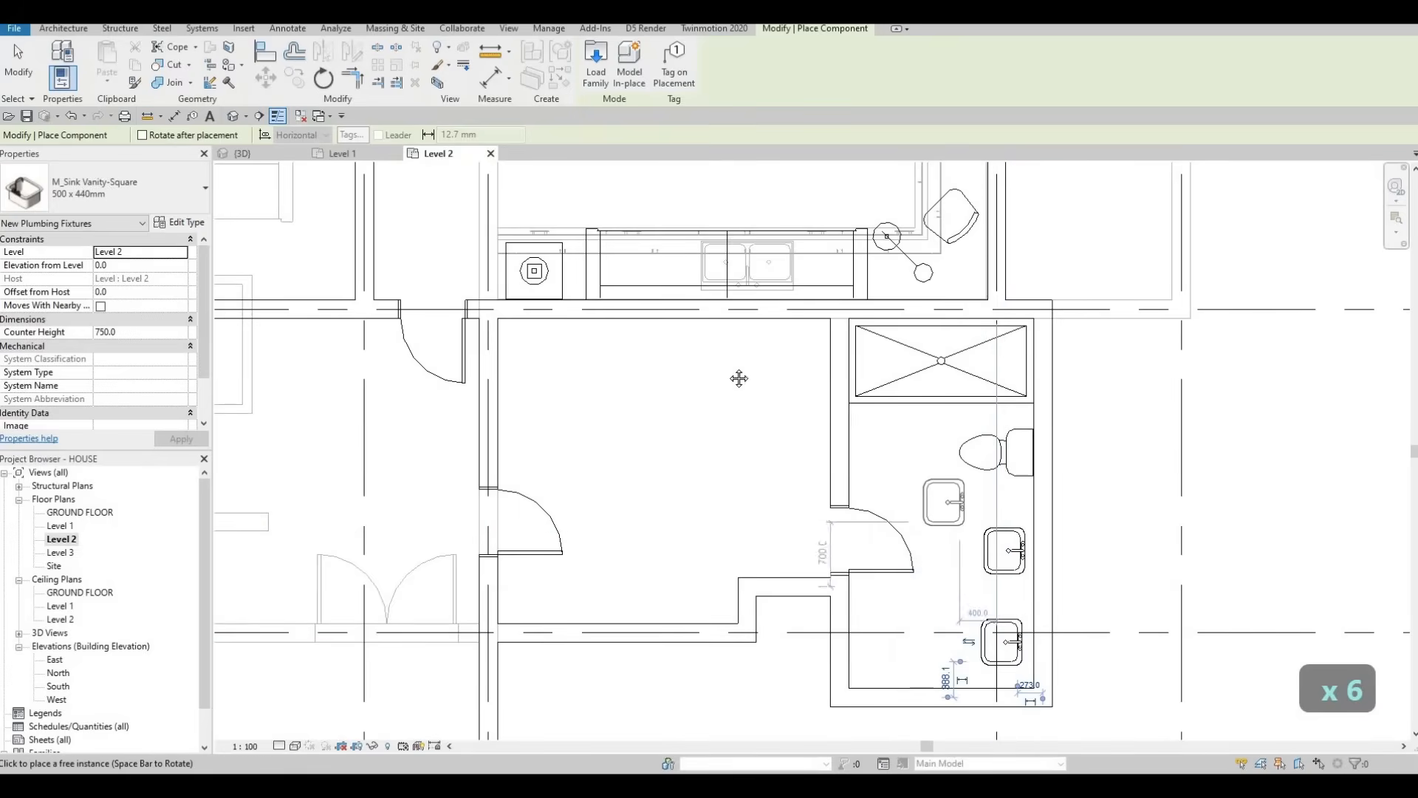
# Step: Place another M_Sink Vanity-Square 500 x 440mm sink against the other bathroom's wall and end placement
pyautogui.scroll(-3, 739, 378)
pyautogui.scroll(2, 920, 491)
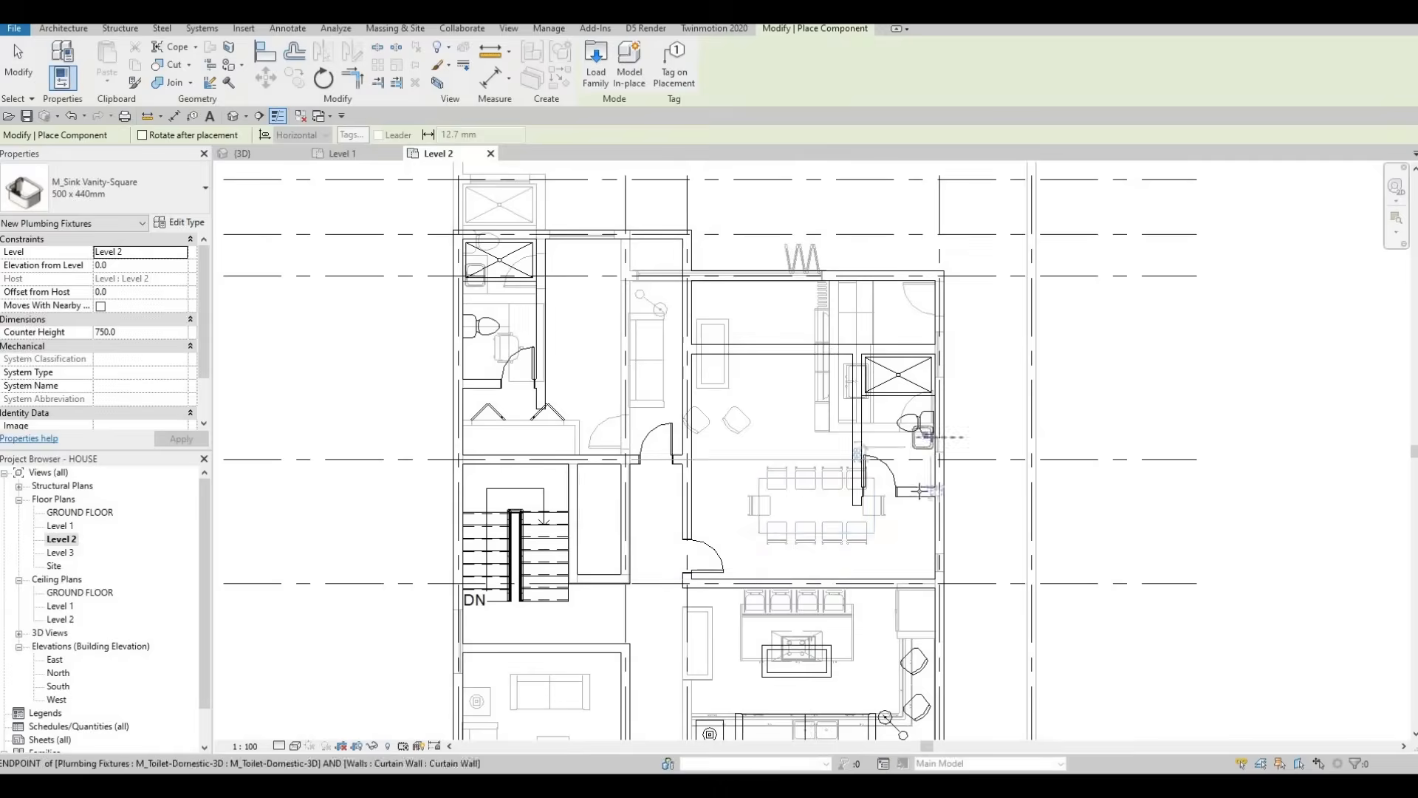
pyautogui.scroll(3, 919, 491)
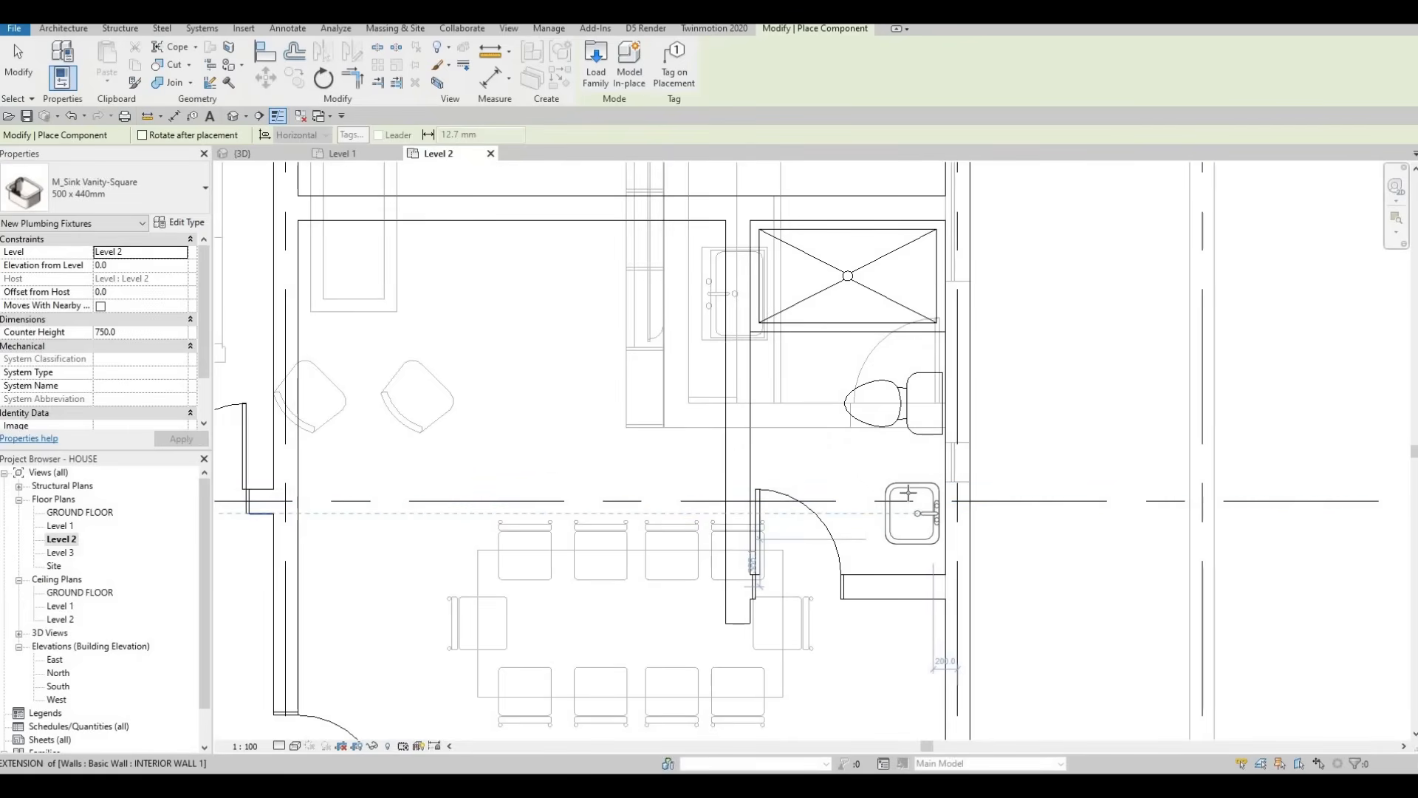
pyautogui.scroll(-3, 544, 386)
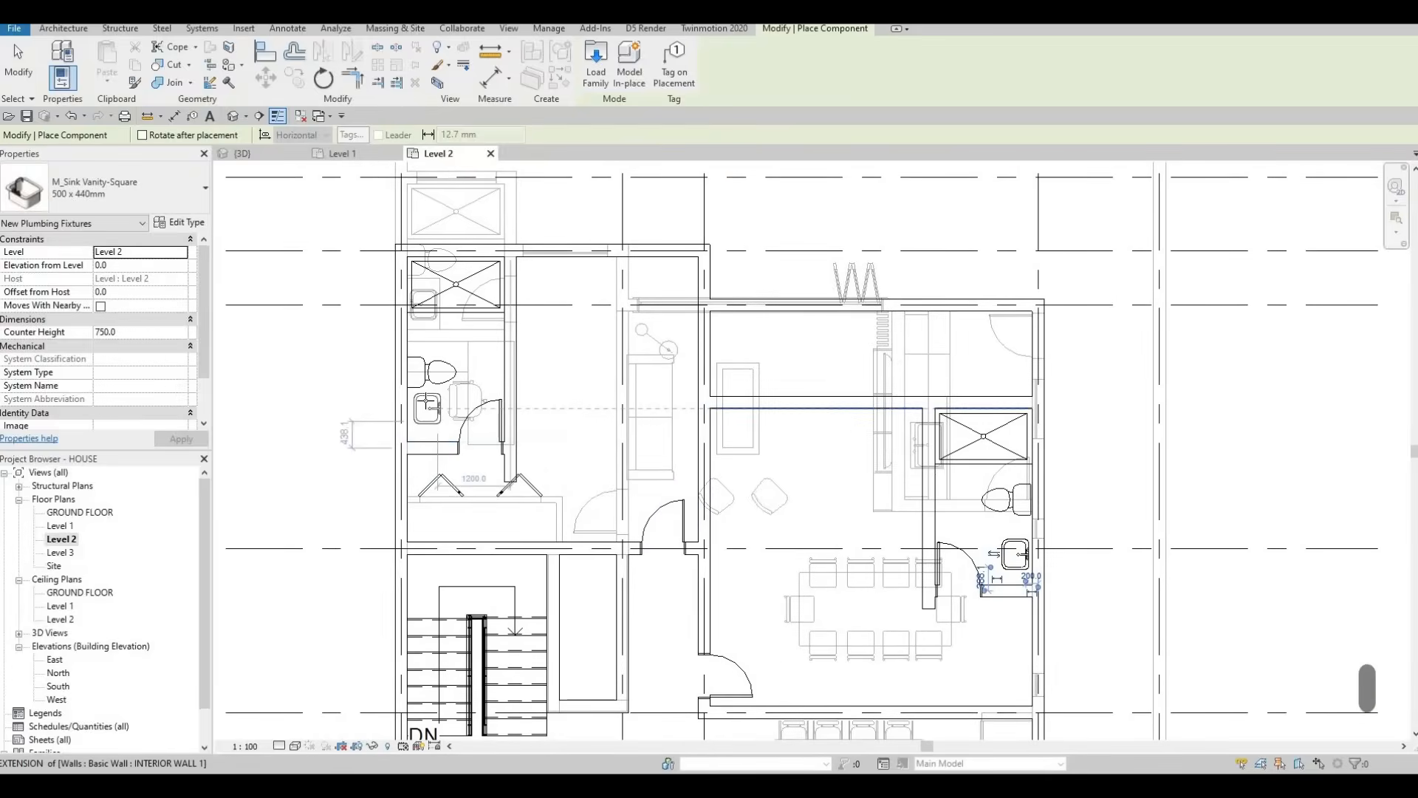
pyautogui.click(418, 413)
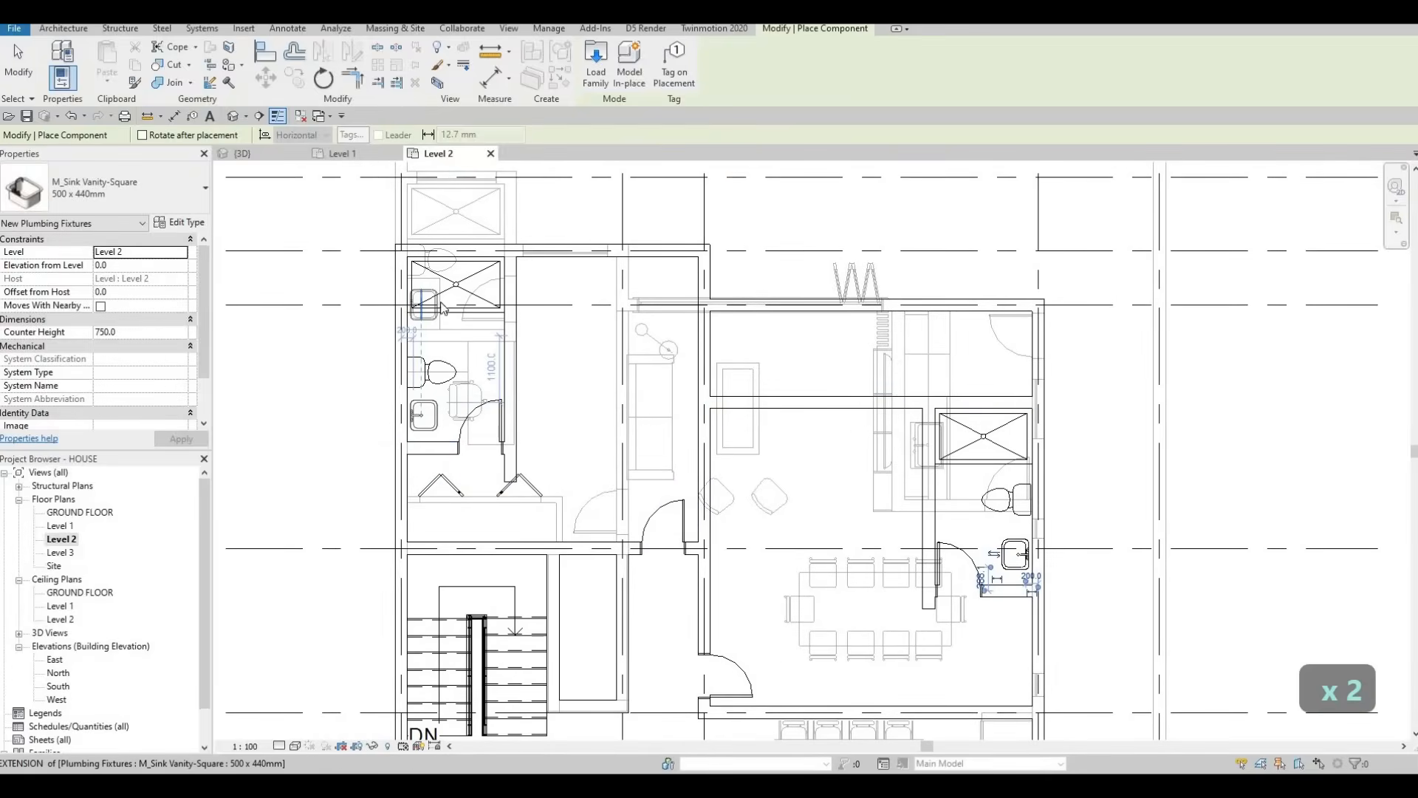
pyautogui.press('Escape')
pyautogui.press('Escape')
pyautogui.scroll(2, 429, 296)
# Step: Cycle through overlapping elements and select the generic model block beside the shower stall
pyautogui.press('Tab')
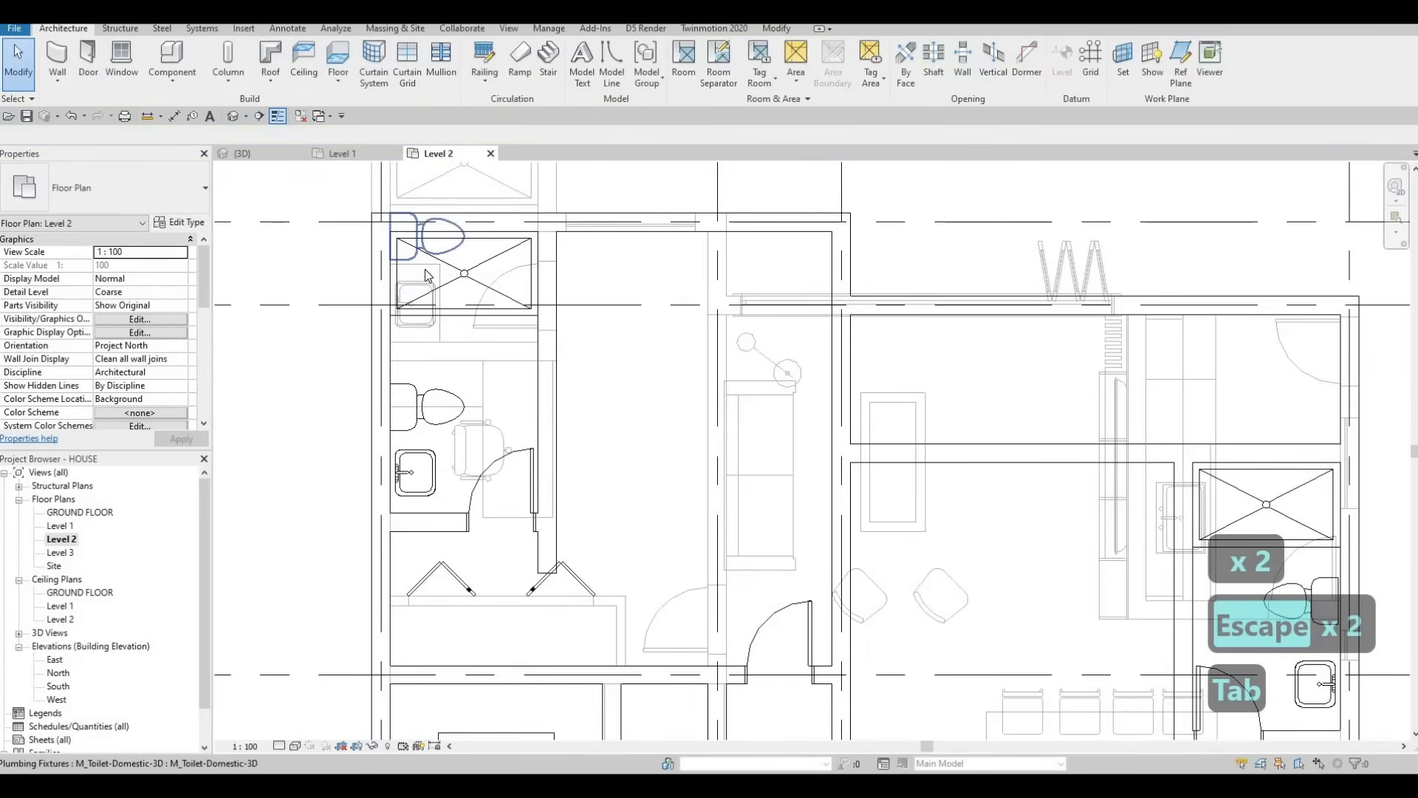
pyautogui.press('Escape')
pyautogui.press('Tab')
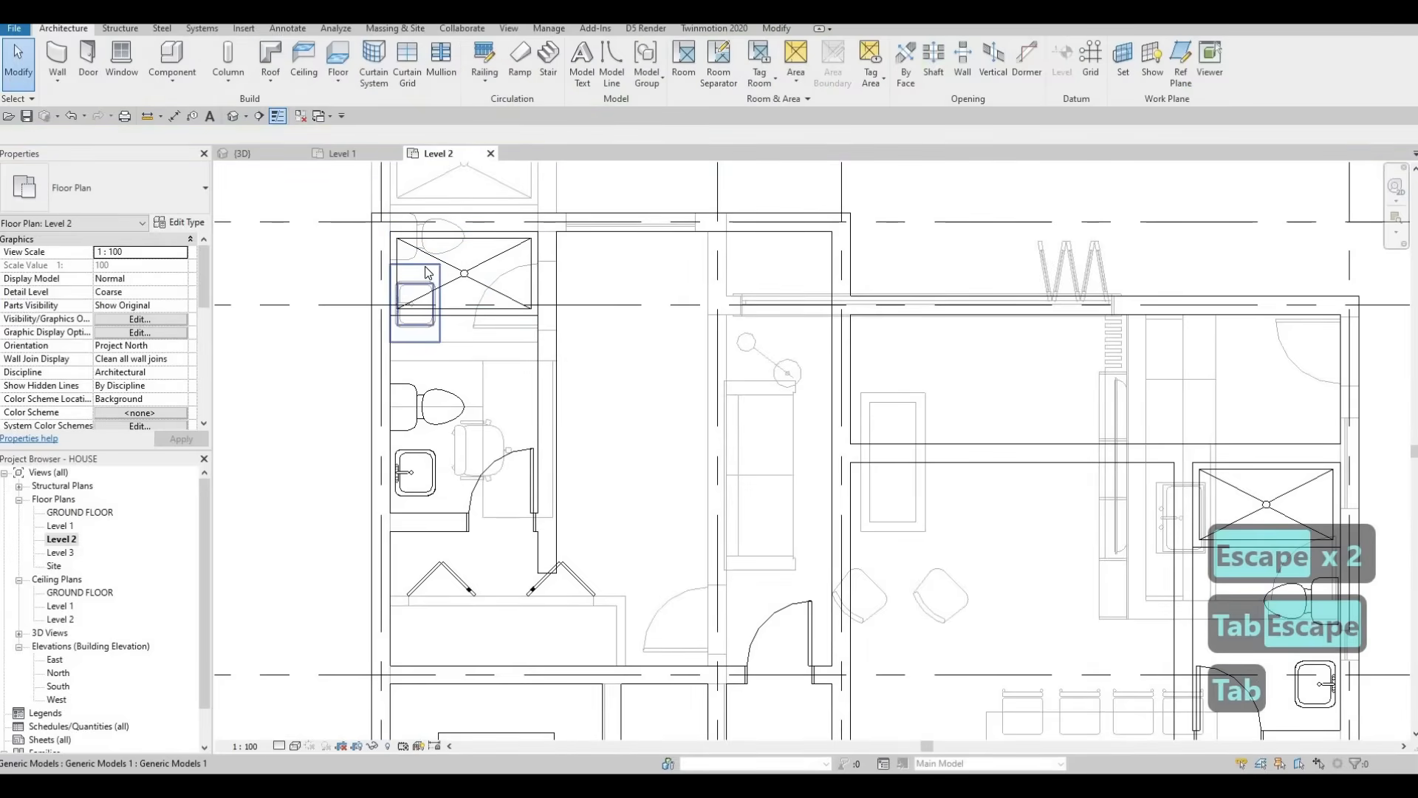
pyautogui.click(426, 266)
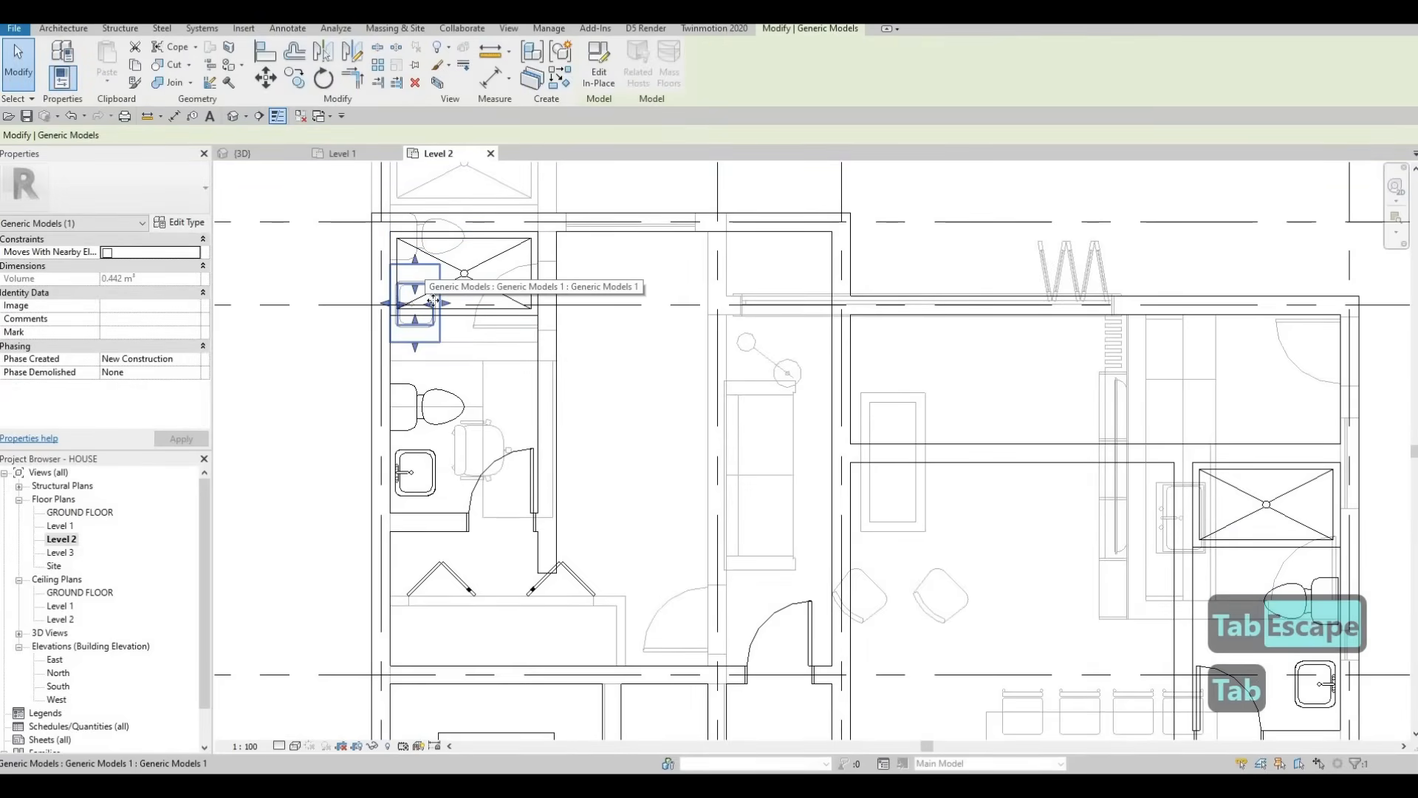
pyautogui.moveTo(419, 279); pyautogui.dragTo(469, 279, button='middle')
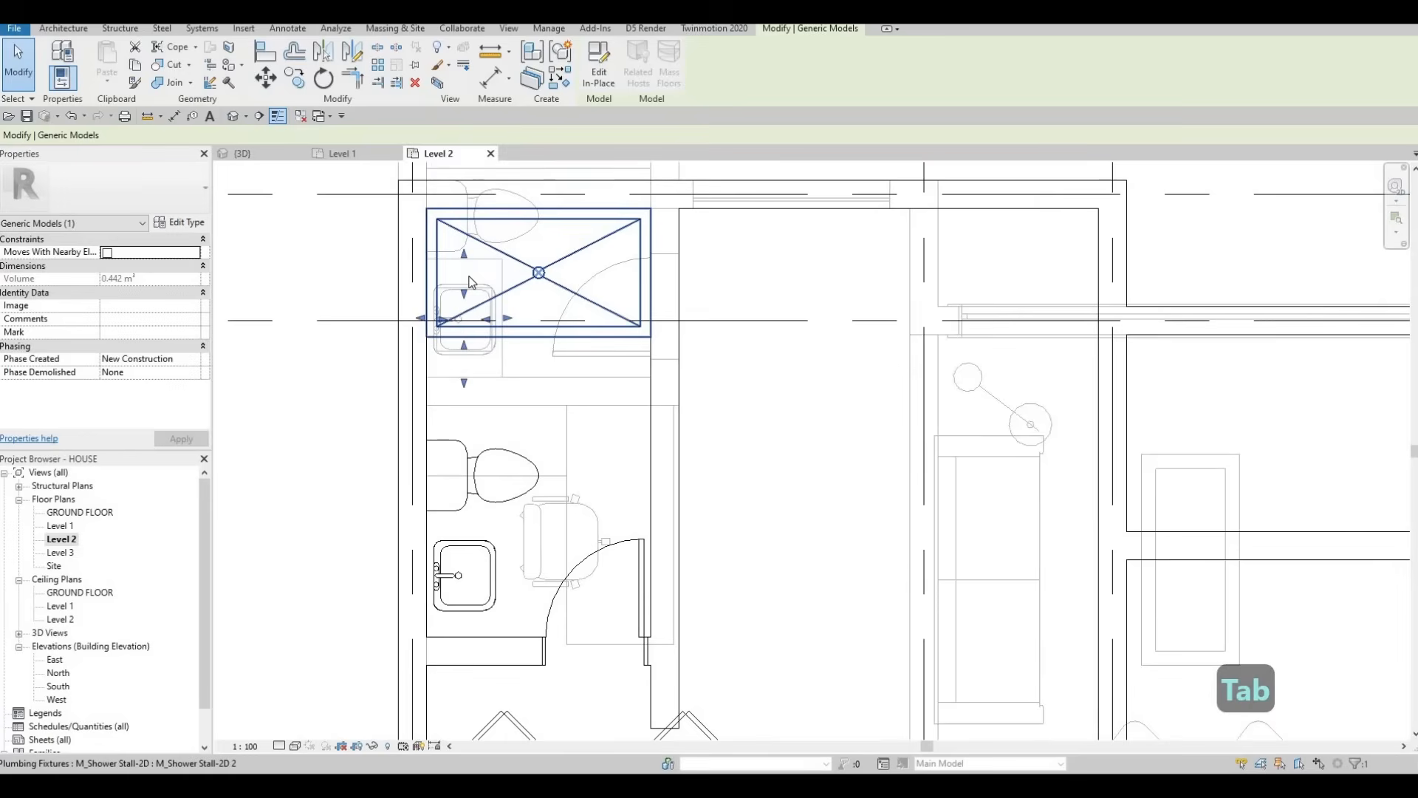
pyautogui.scroll(2, 470, 282)
pyautogui.press('c')
pyautogui.press('s')
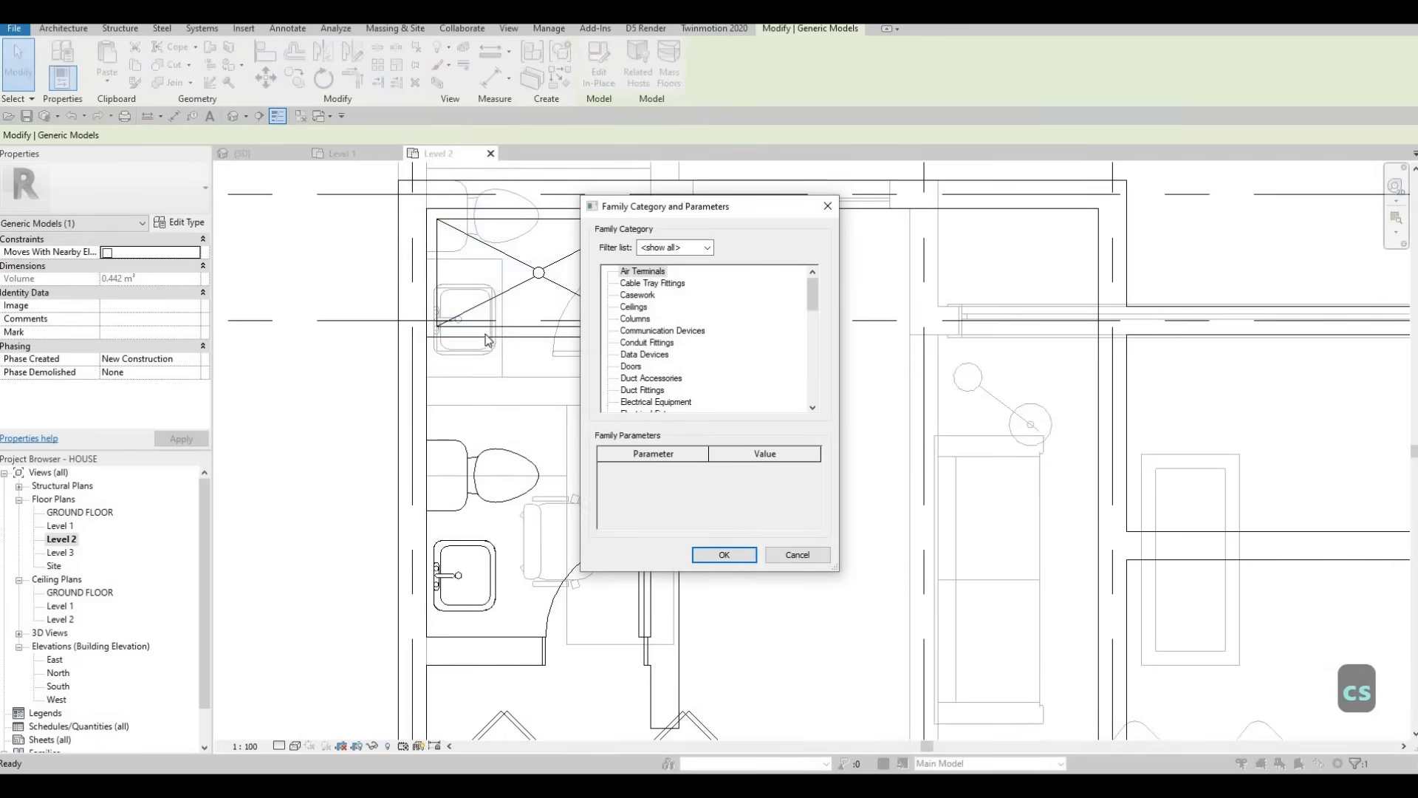
pyautogui.press('Escape')
pyautogui.press('Escape')
pyautogui.press('Escape')
pyautogui.click(486, 272)
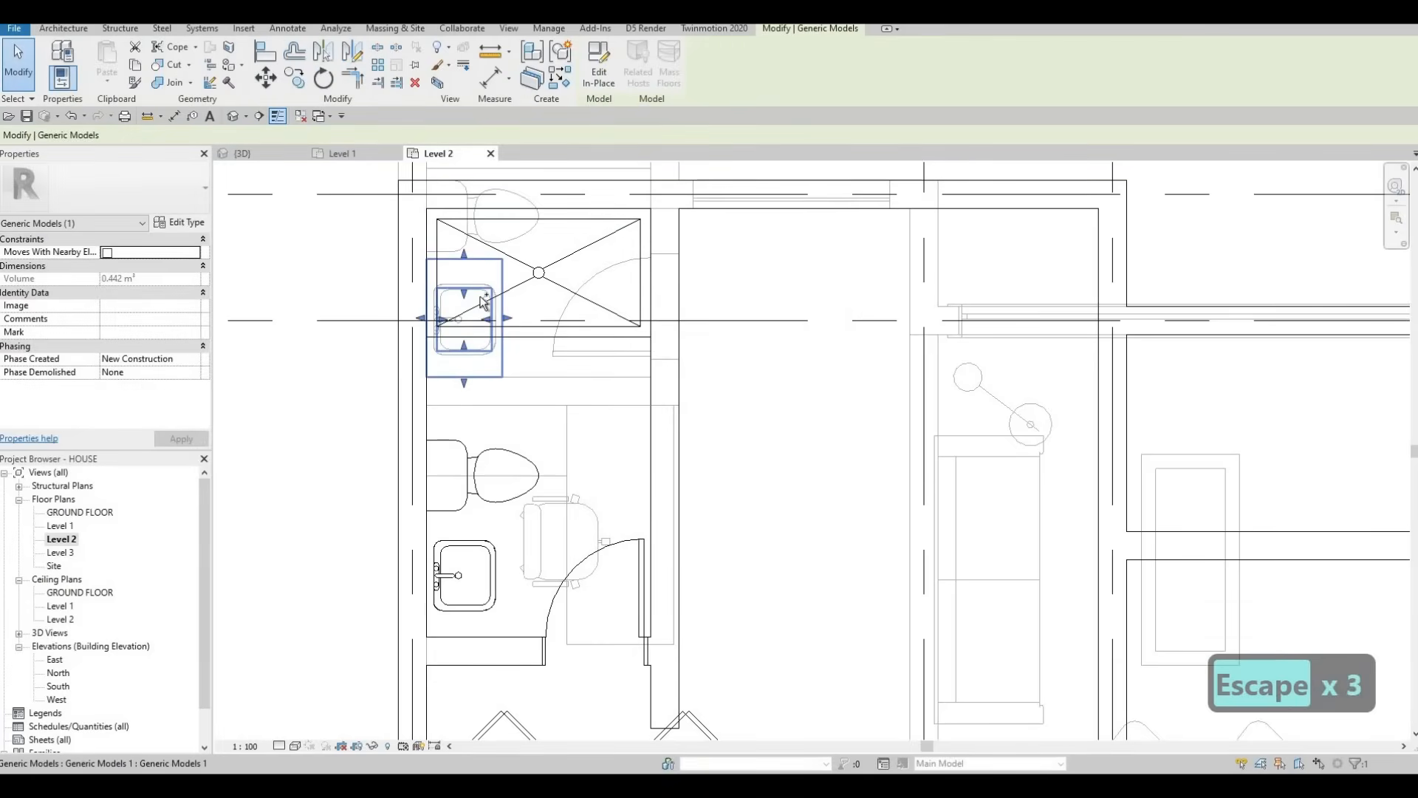
pyautogui.press('Escape')
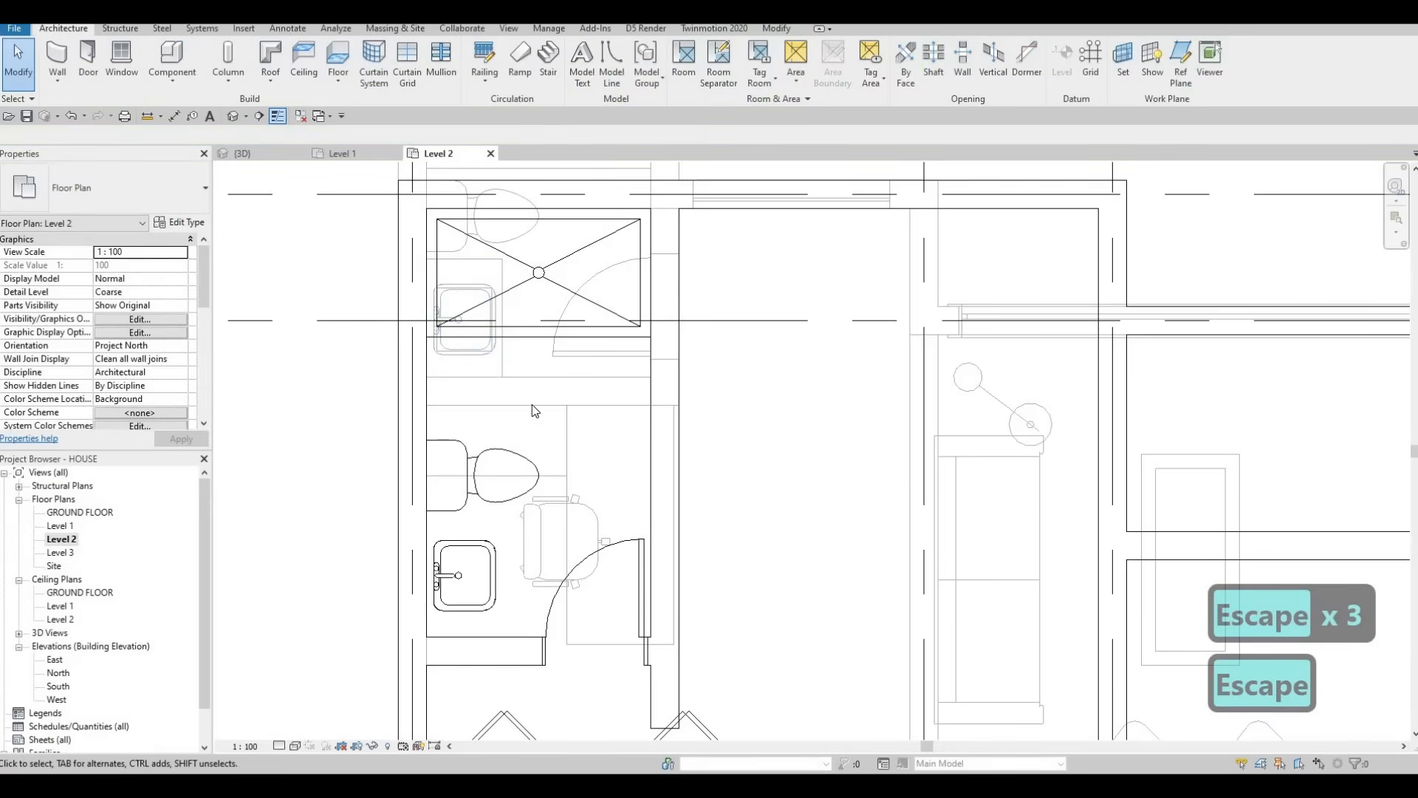
pyautogui.click(502, 304)
# Step: Copy the generic model block and paste it into the adjoining room
pyautogui.hotkey('ctrl', 'c')
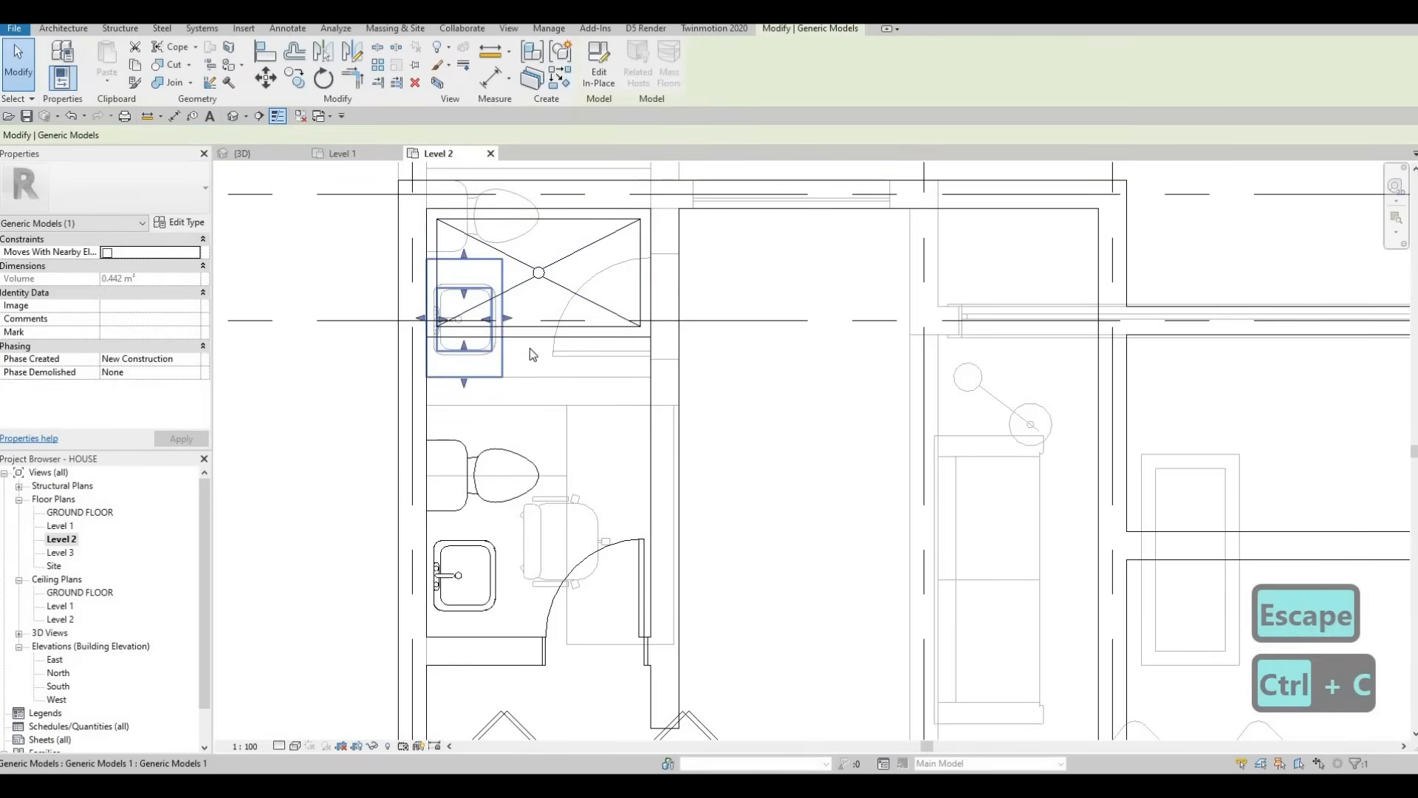
pyautogui.moveTo(484, 498); pyautogui.dragTo(512, 388, button='middle')
pyautogui.hotkey('ctrl', 'v')
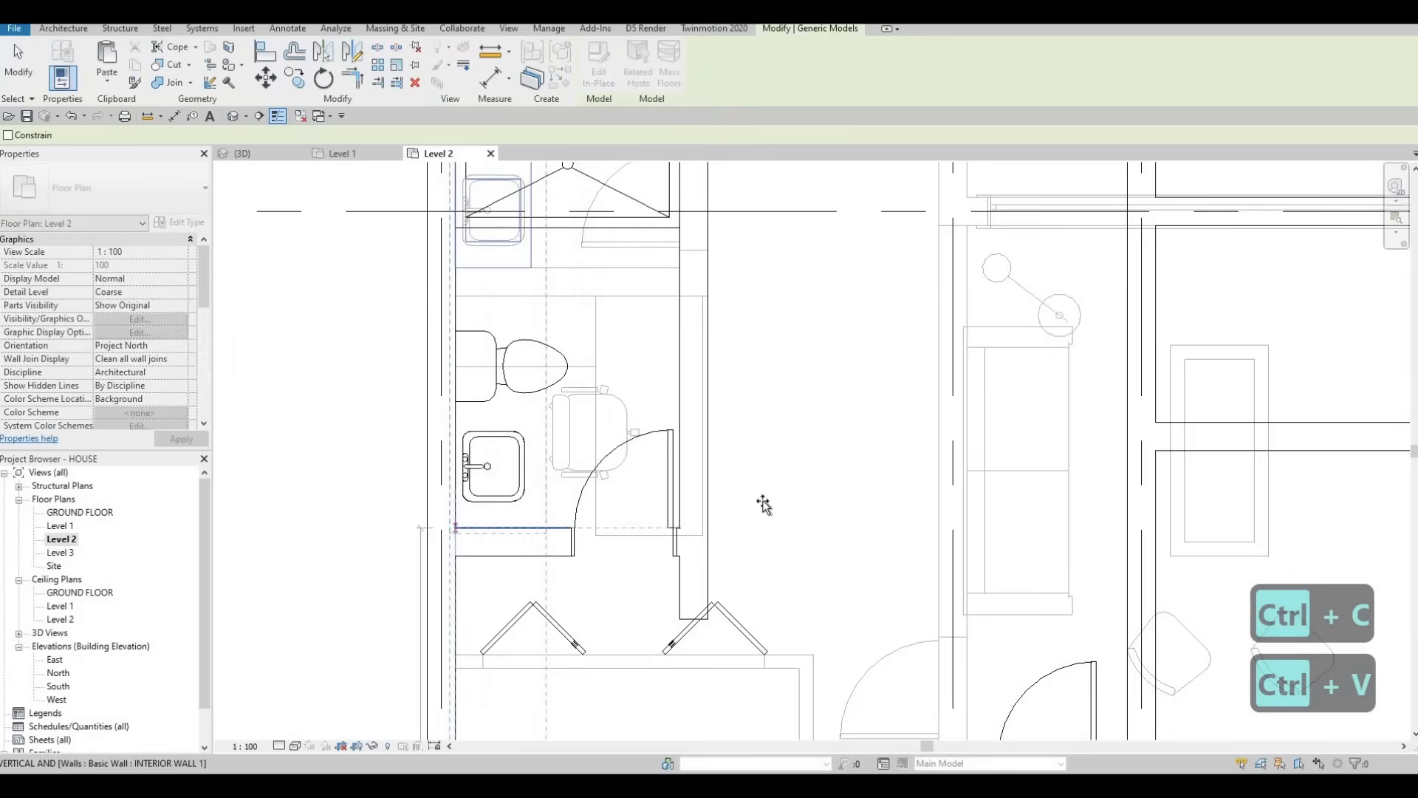
pyautogui.click(808, 497)
pyautogui.scroll(-2, 735, 416)
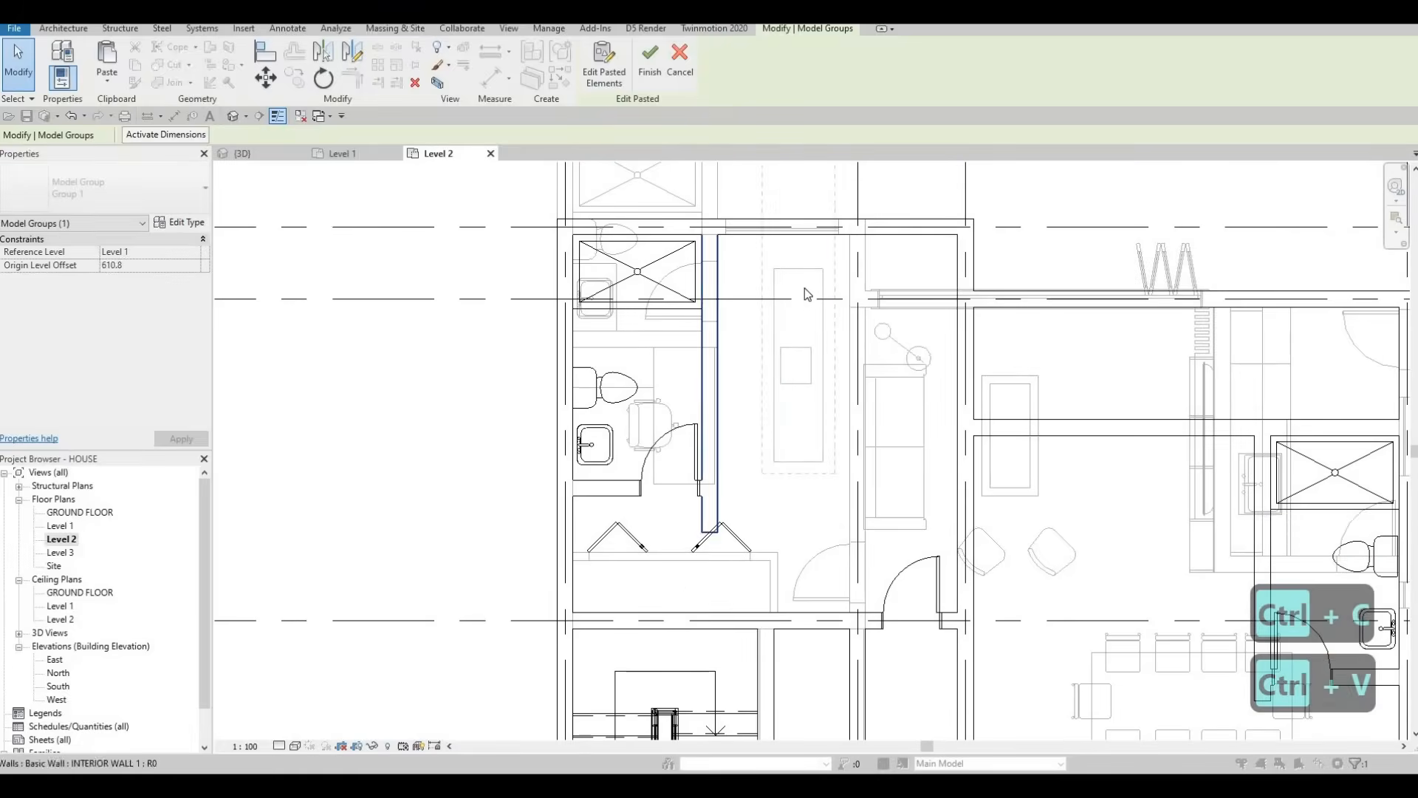
pyautogui.press('Escape')
pyautogui.press('Escape')
# Step: Shorten the pasted block by pulling its top and bottom ends inward
pyautogui.click(803, 272)
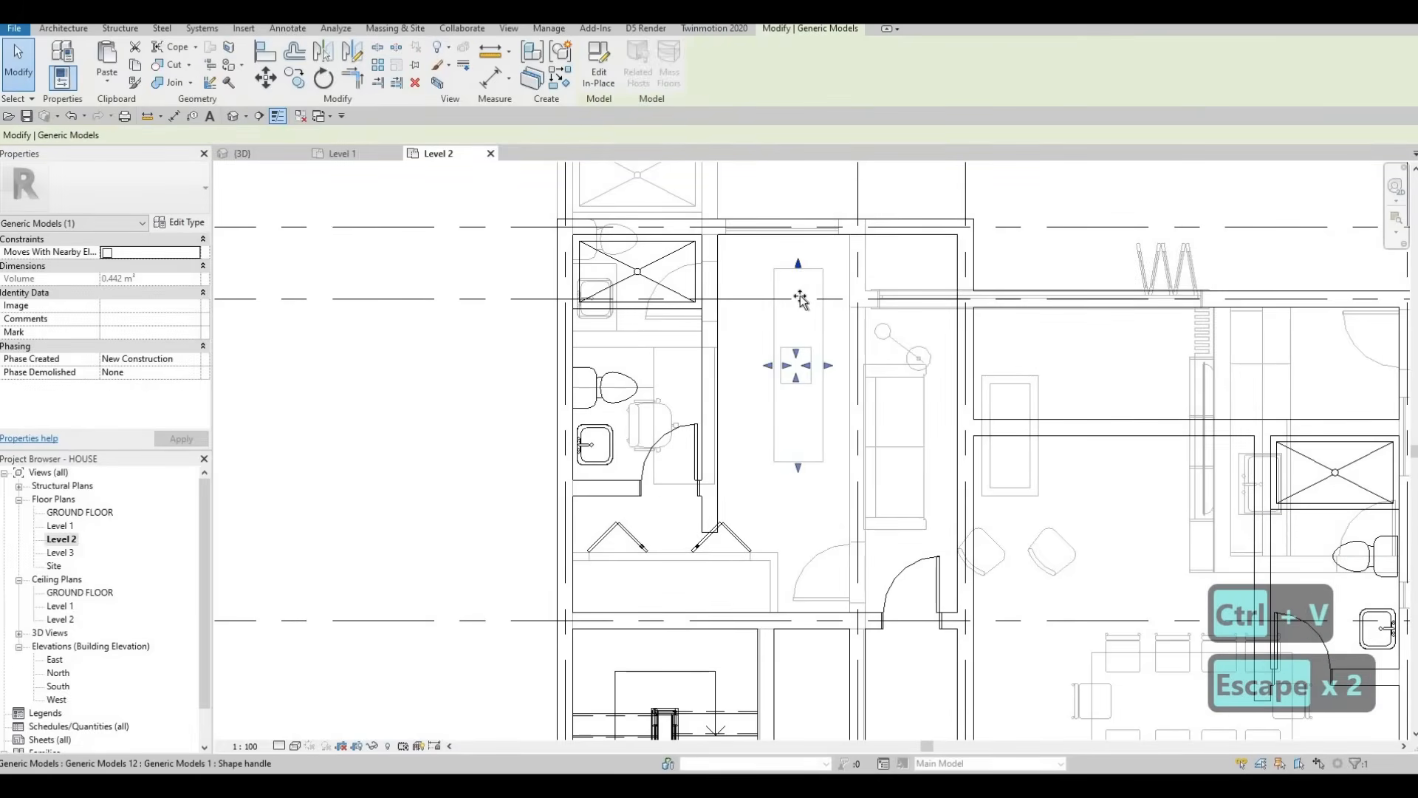
pyautogui.moveTo(801, 327); pyautogui.dragTo(809, 395)
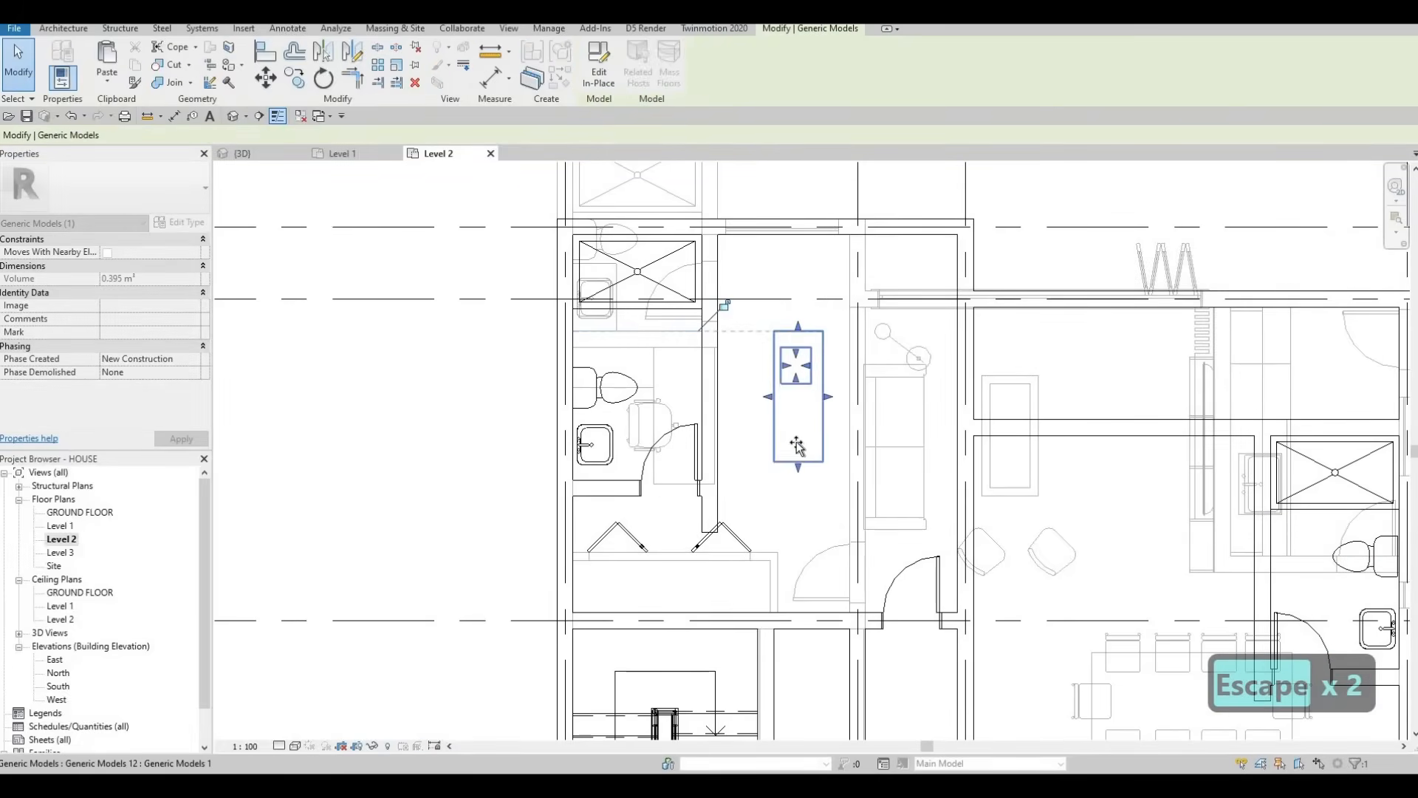
pyautogui.press('Escape')
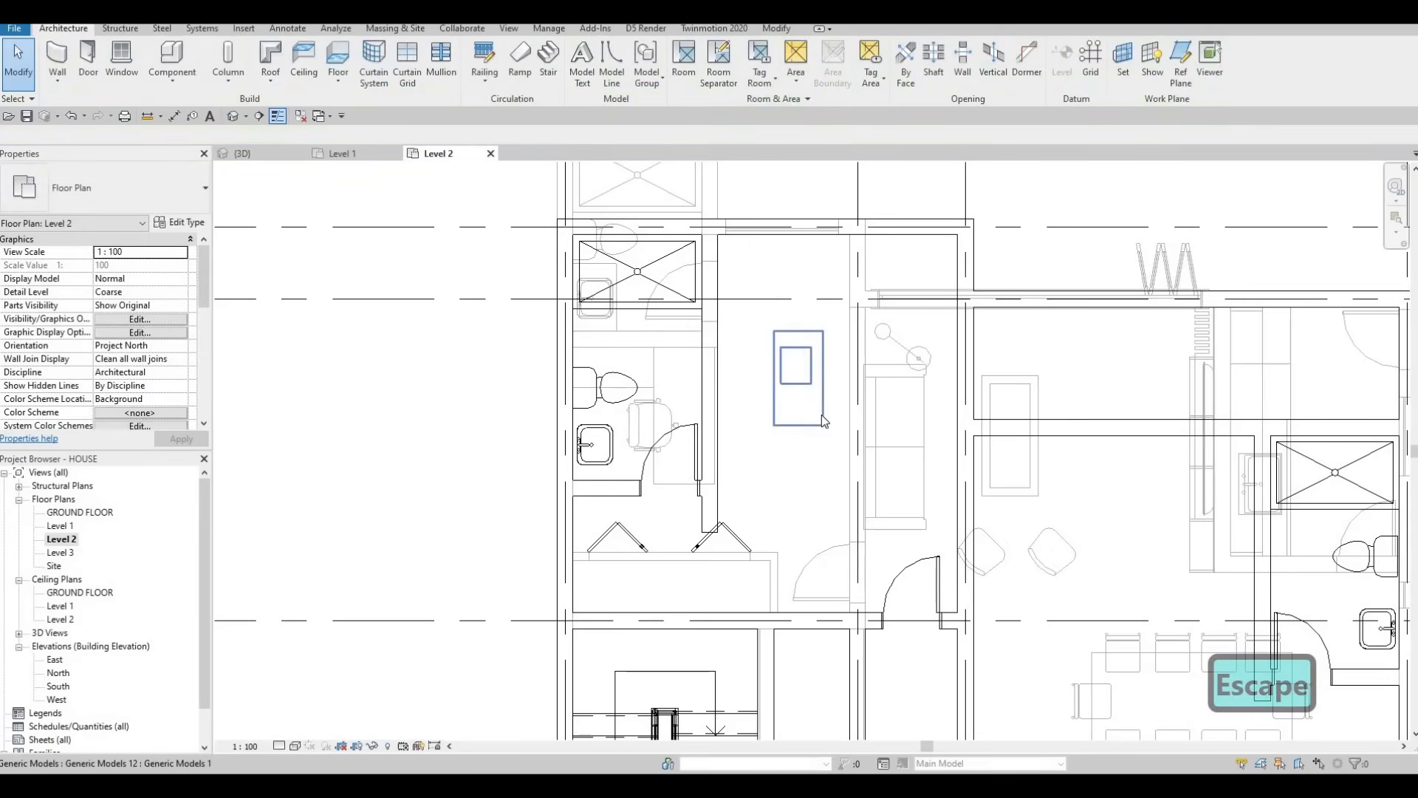
pyautogui.press('Escape')
pyautogui.click(822, 414)
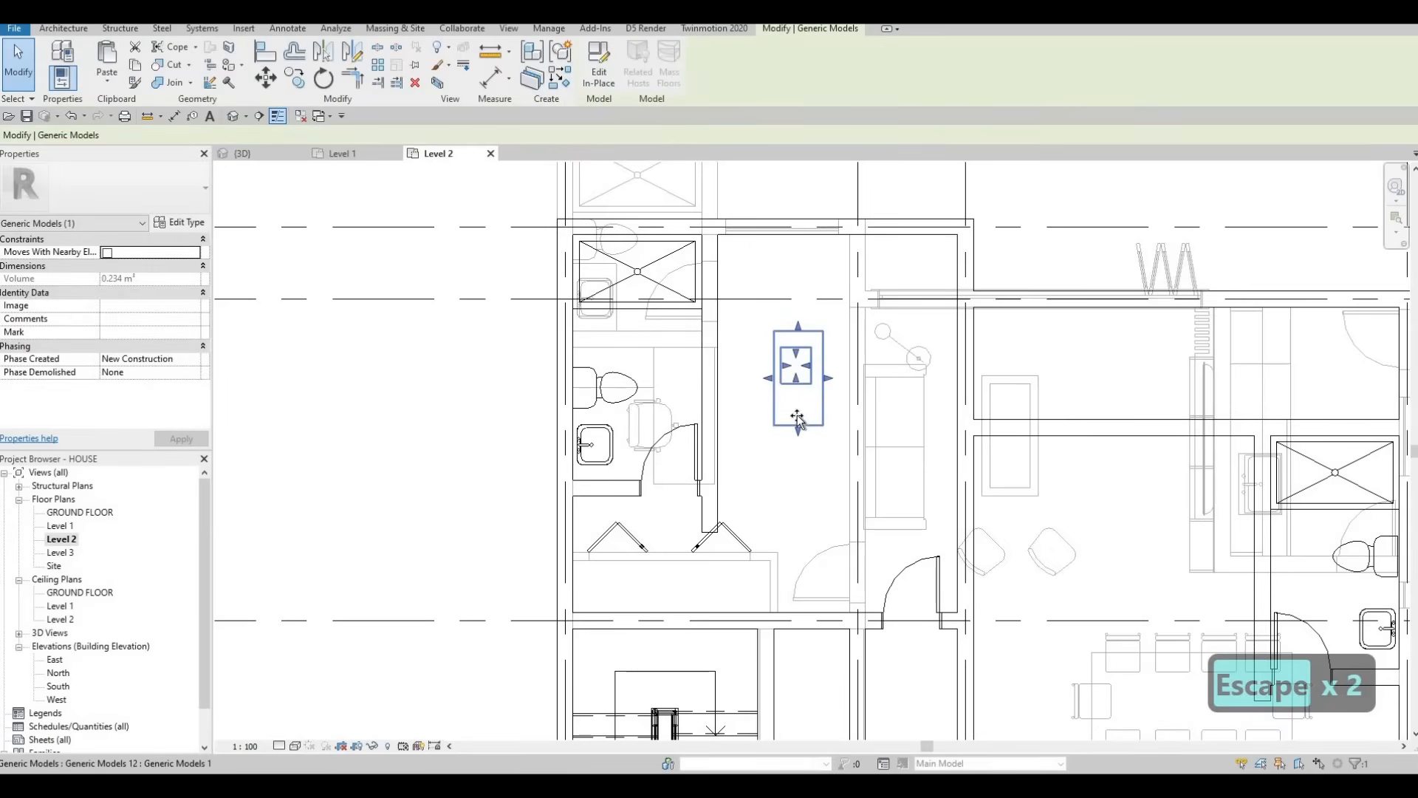
pyautogui.moveTo(798, 407); pyautogui.dragTo(794, 362)
pyautogui.press('Escape')
pyautogui.press('Escape')
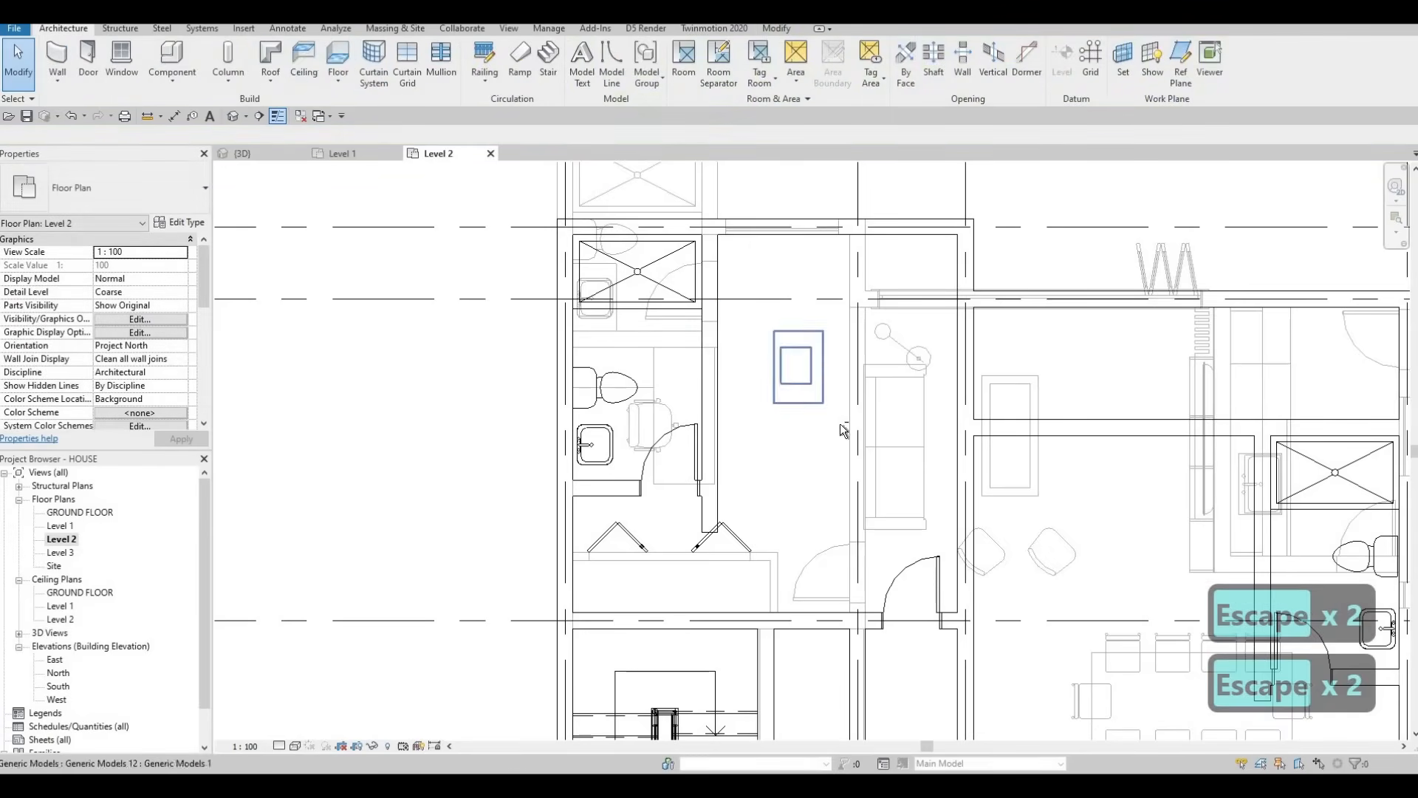
# Step: Begin moving the pasted block from its corner, then cancel the move
pyautogui.click(817, 391)
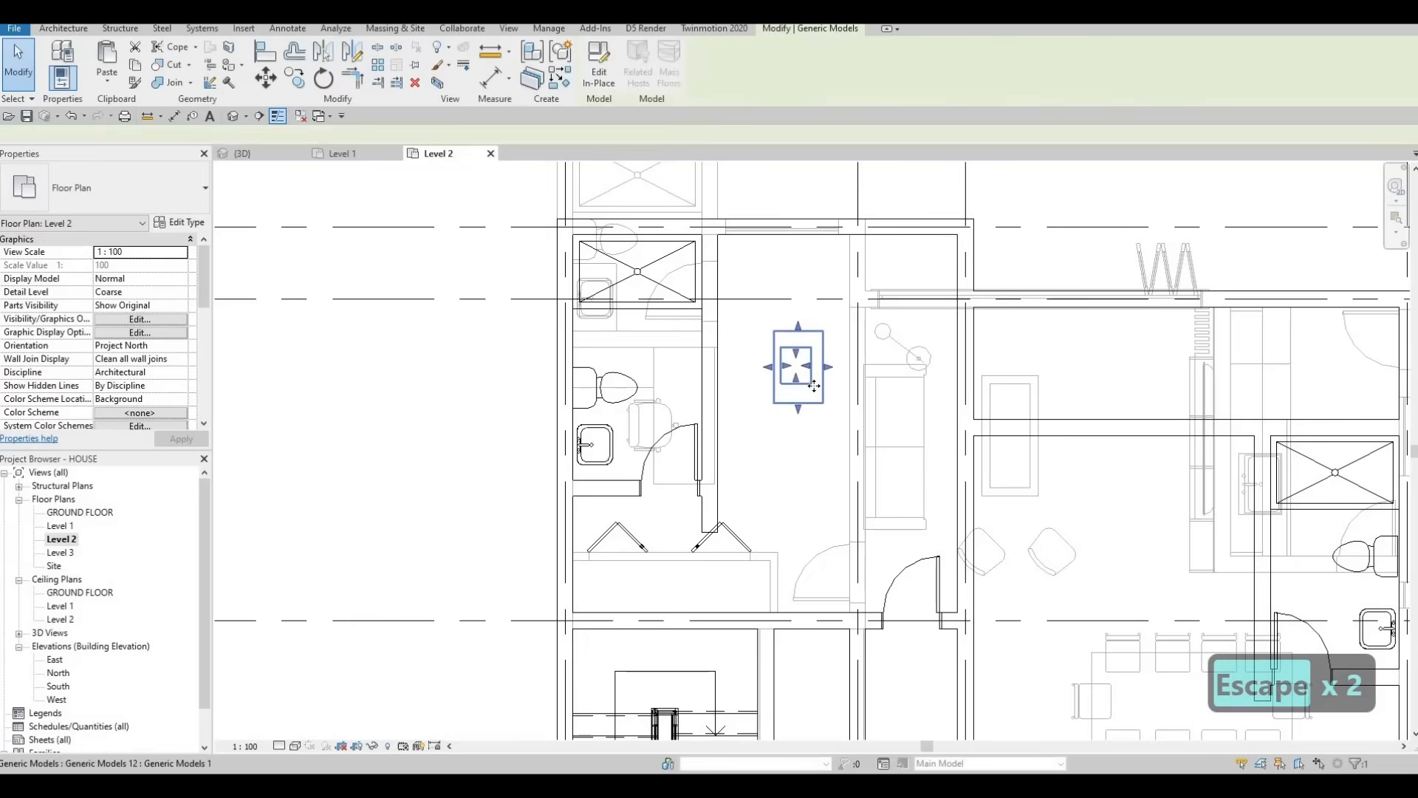
pyautogui.press('m')
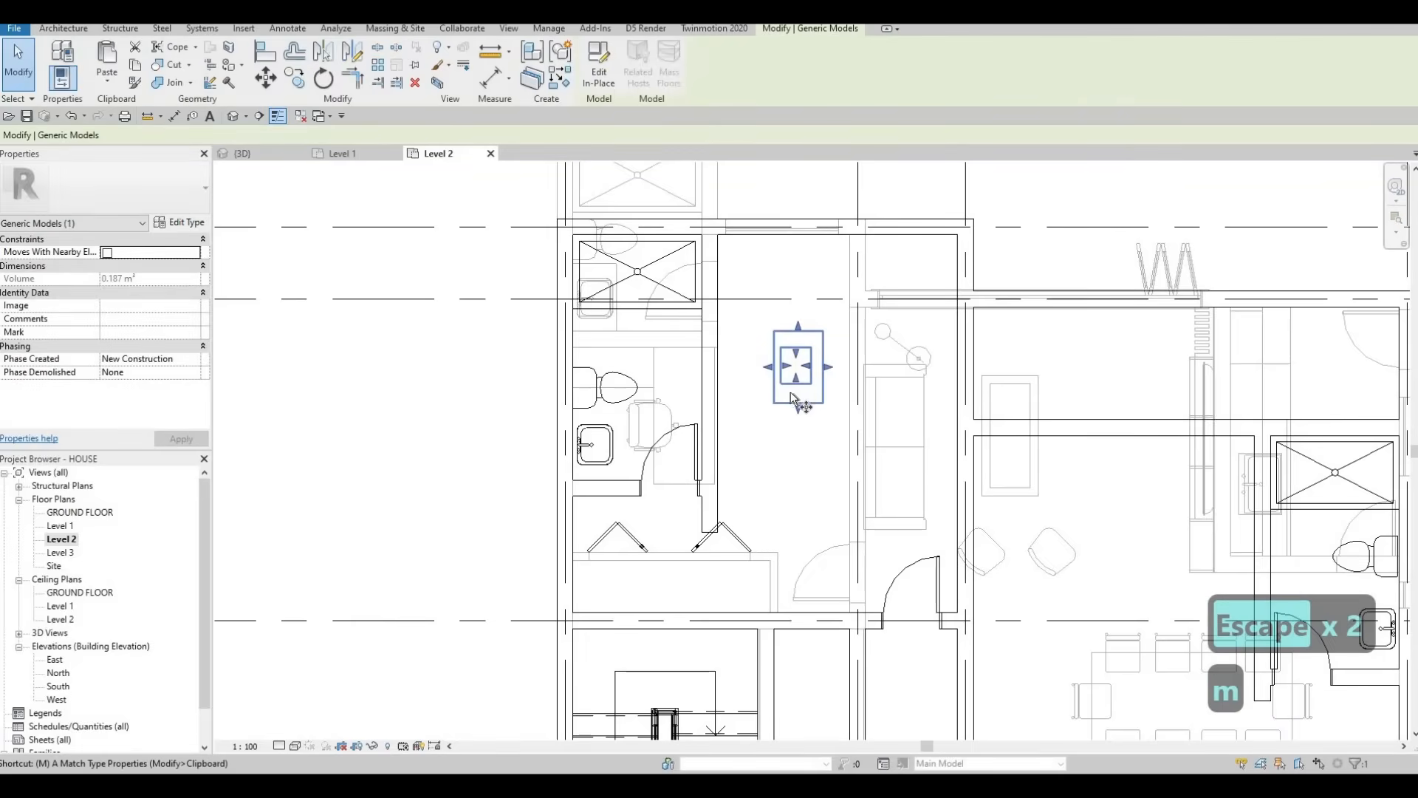
pyautogui.click(778, 405)
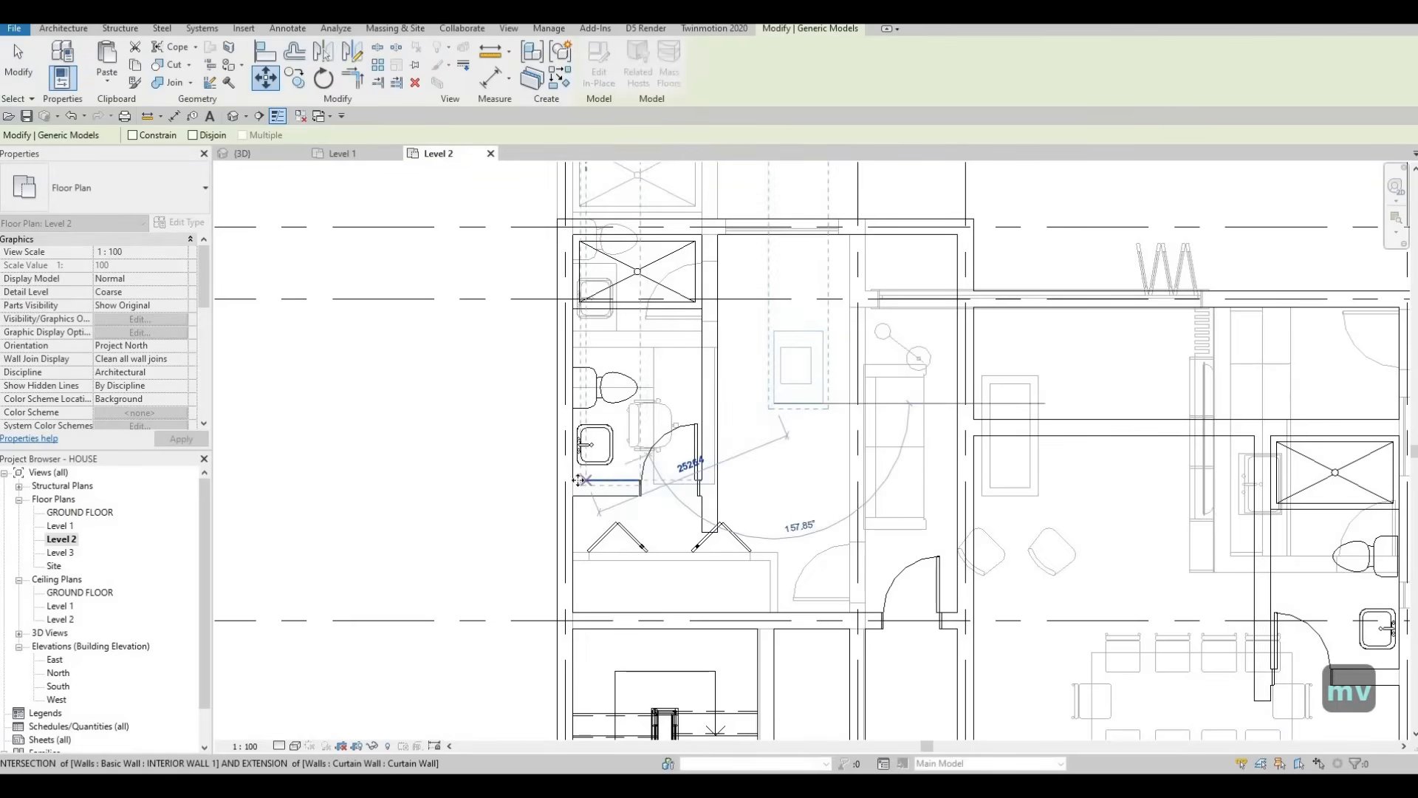
pyautogui.press('Escape')
pyautogui.scroll(4, 598, 450)
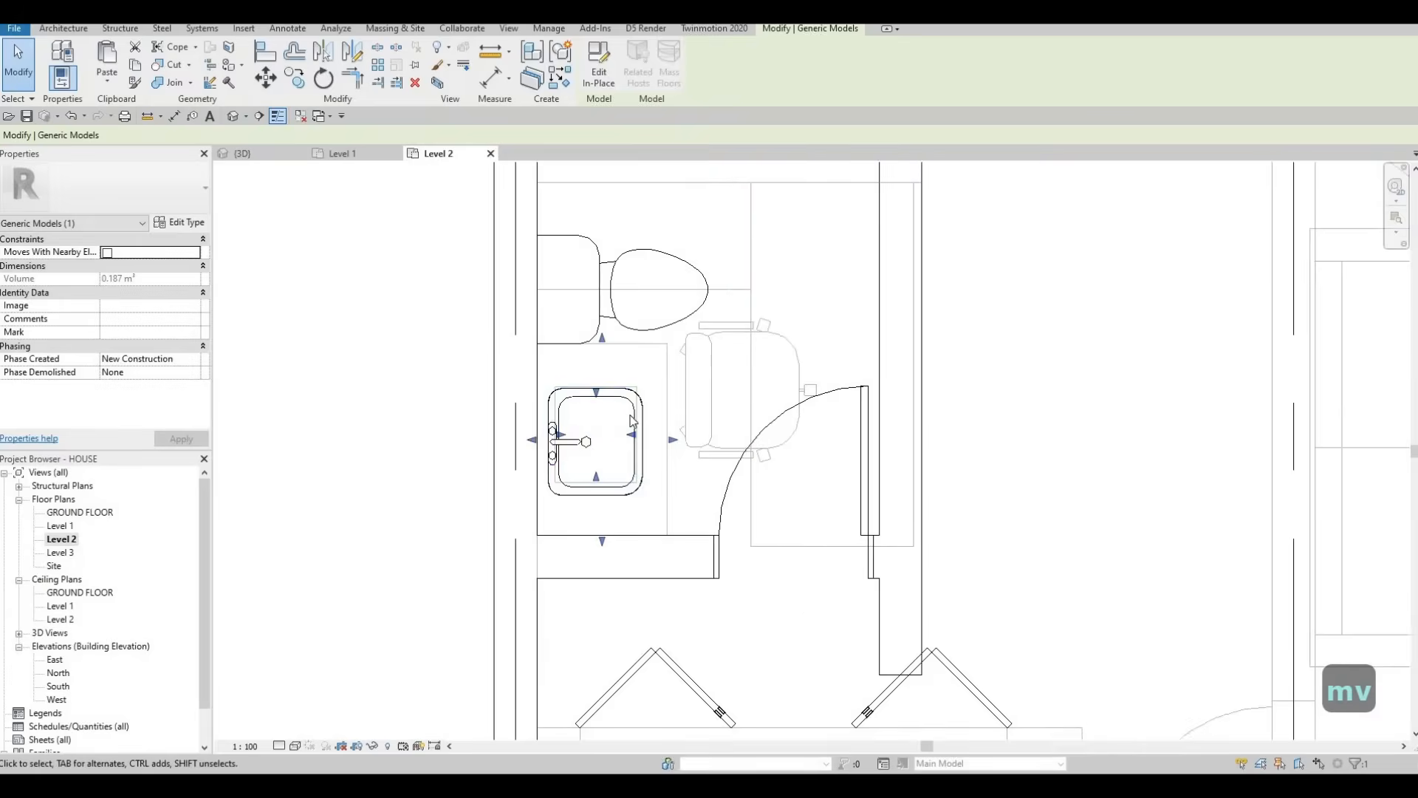
pyautogui.press('Escape')
# Step: Nudge the bathroom sink upward, fine-tuning its horizontal position
pyautogui.click(645, 412)
pyautogui.press('Escape')
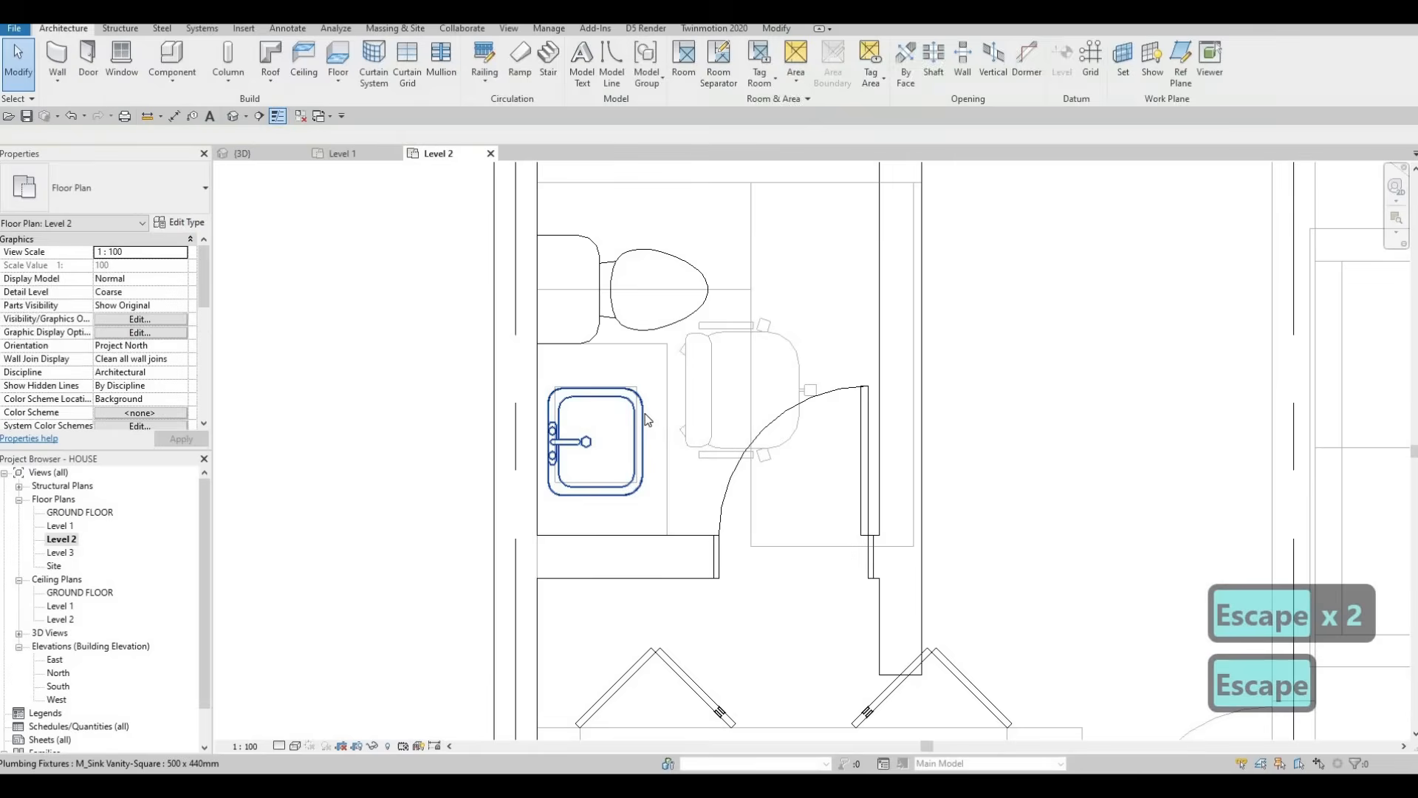
pyautogui.click(647, 420)
pyautogui.press('Up')
pyautogui.press('Up')
pyautogui.press('Right')
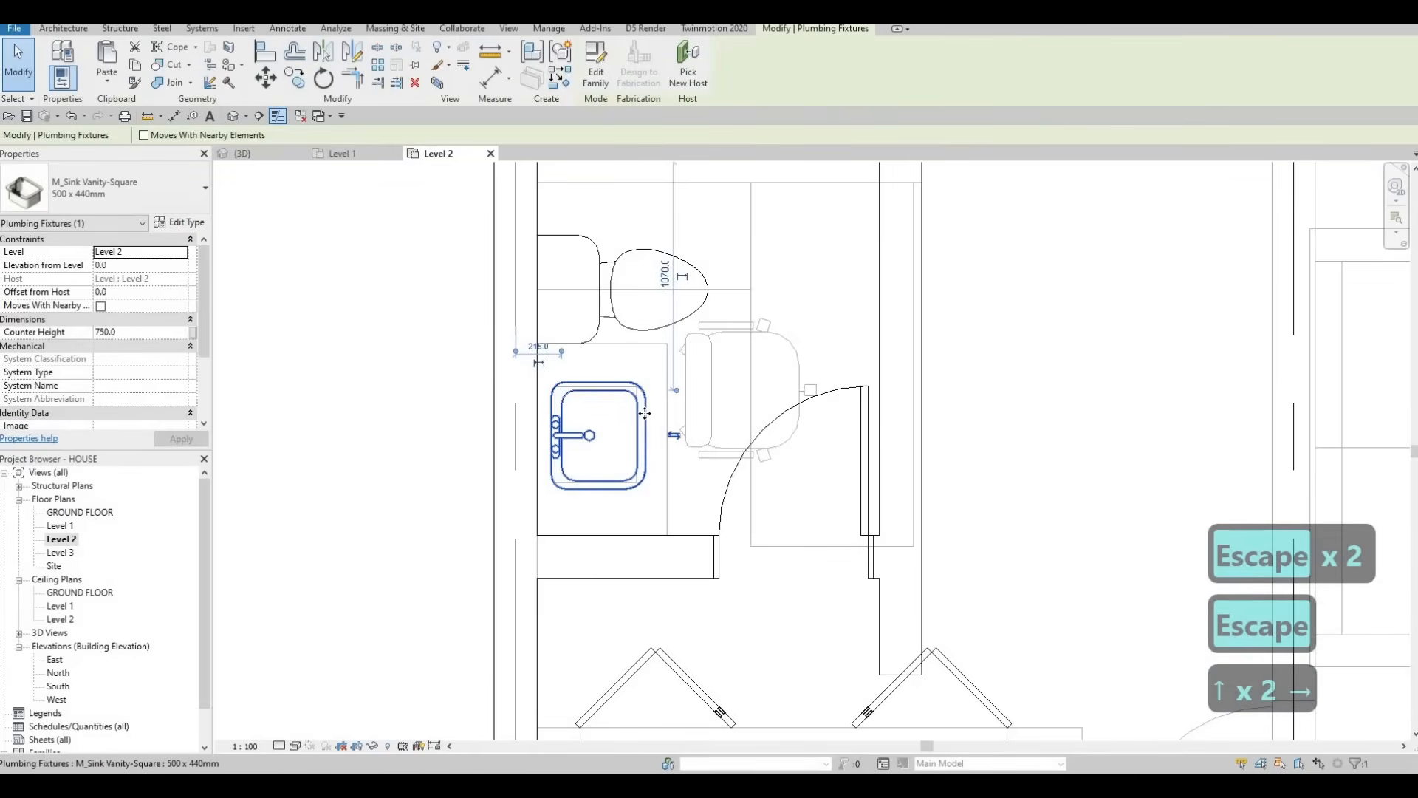
pyautogui.press('Left')
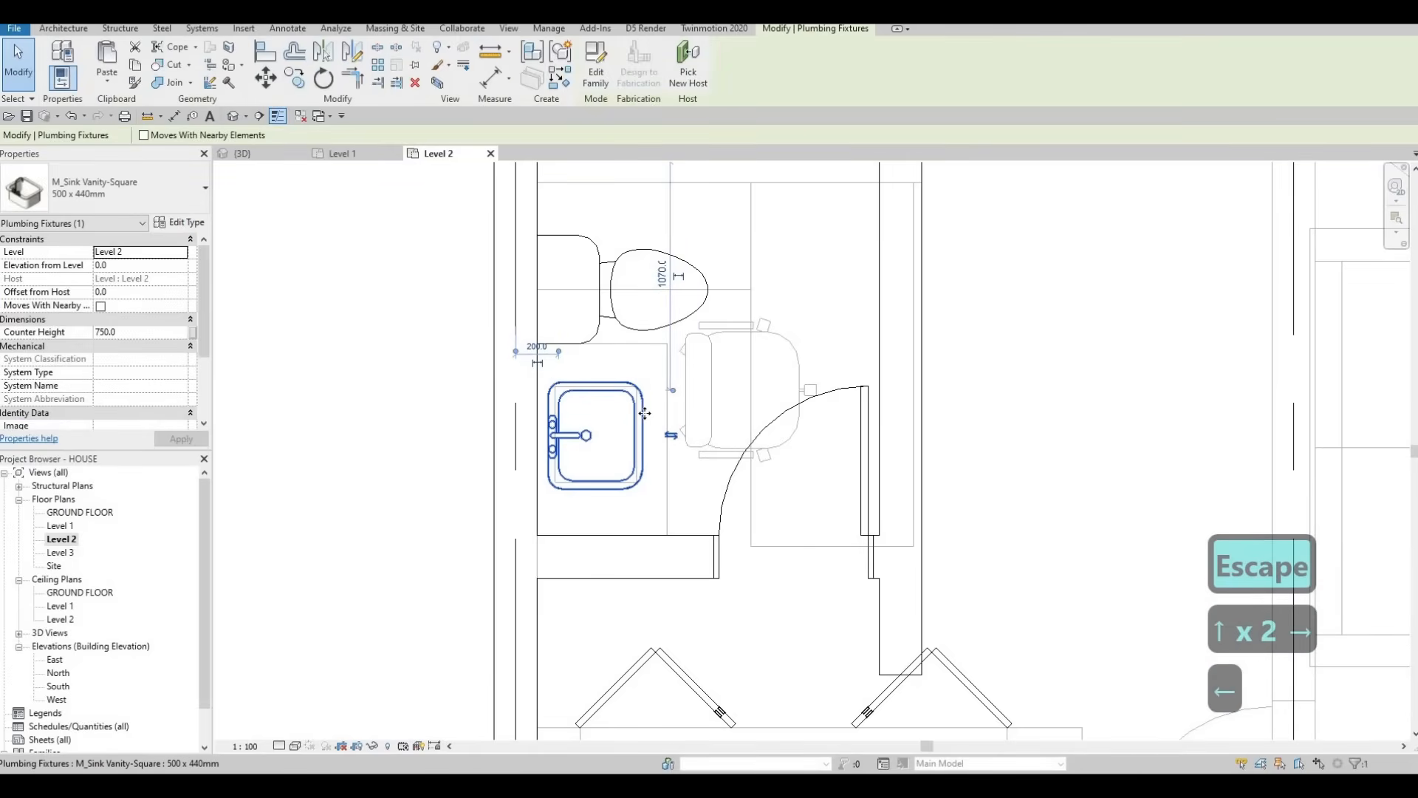
pyautogui.press('Right')
pyautogui.press('Left')
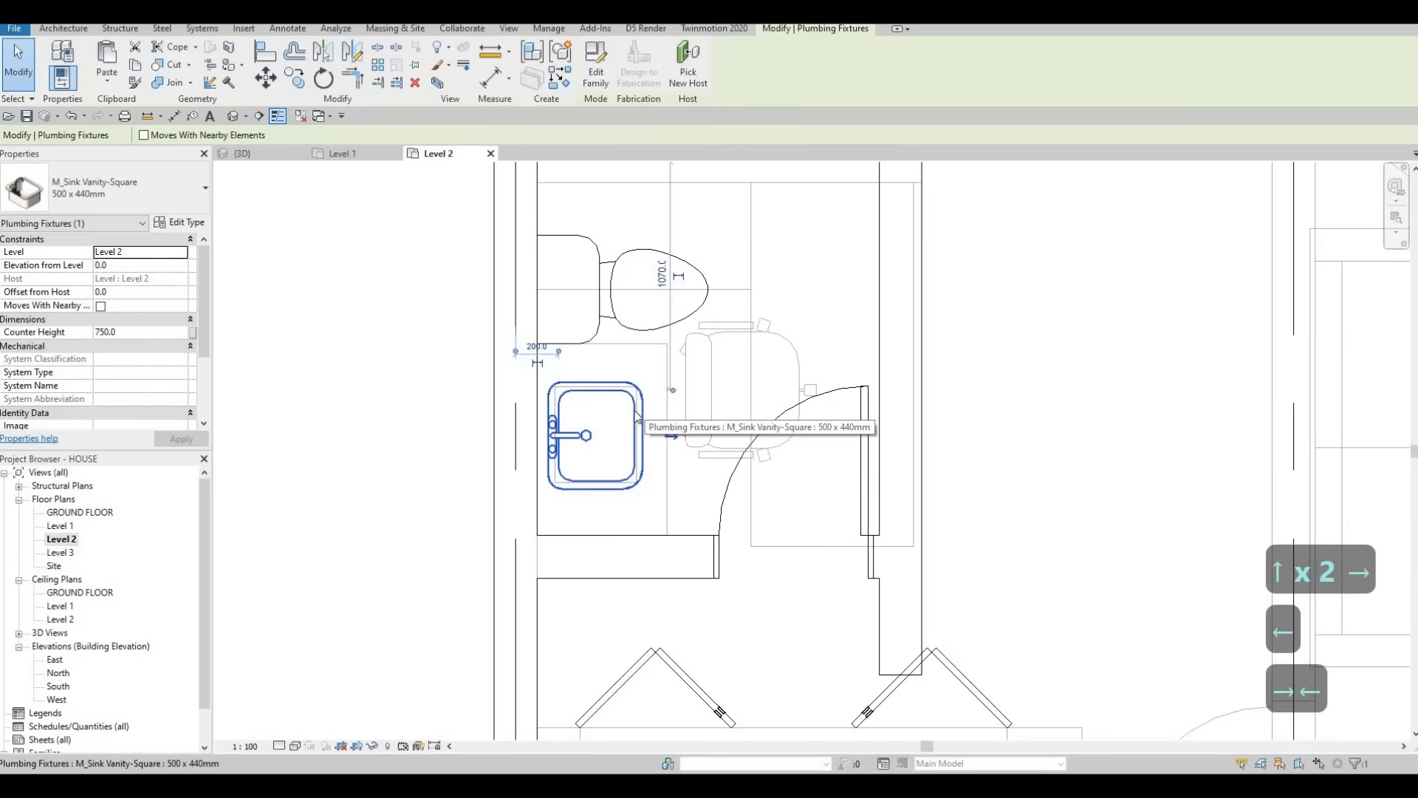
pyautogui.press('Escape')
pyautogui.press('Escape')
pyautogui.scroll(-4, 666, 418)
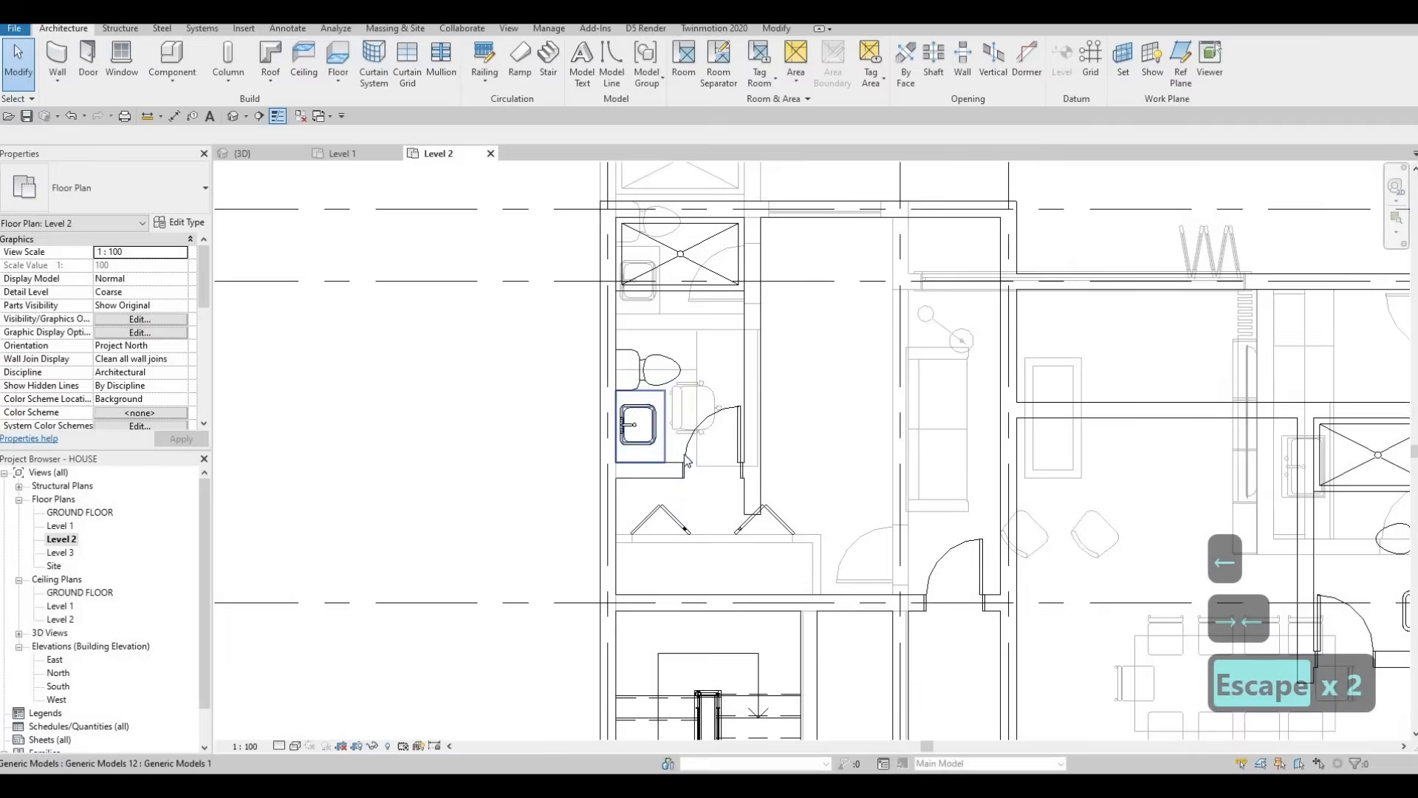
pyautogui.scroll(2, 665, 444)
pyautogui.press('Escape')
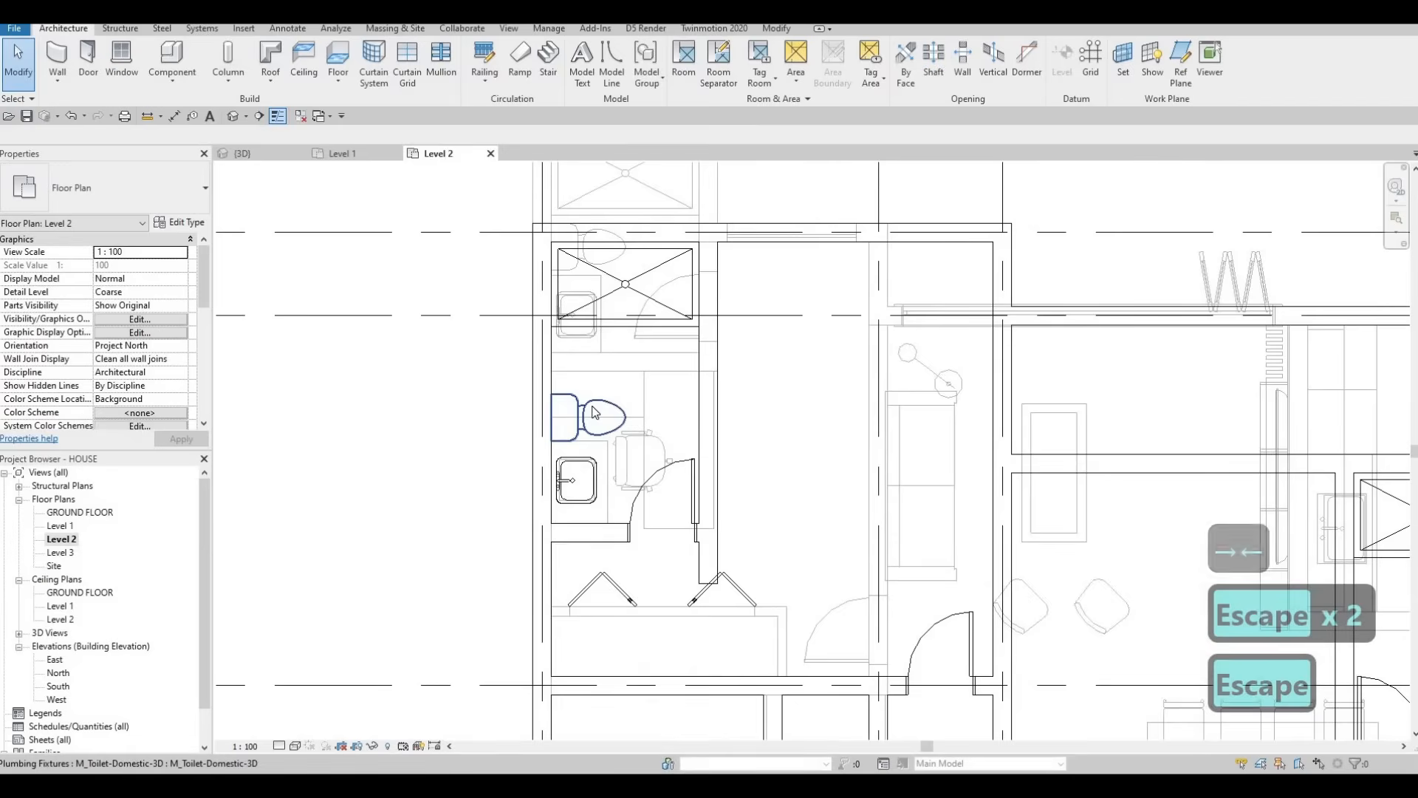
# Step: Nudge the toilet upward and slightly right, closer beneath the shower stall
pyautogui.click(595, 412)
pyautogui.press('Up')
pyautogui.press('Up')
pyautogui.press('Up')
pyautogui.press('Up')
pyautogui.press('Up')
pyautogui.press('Up')
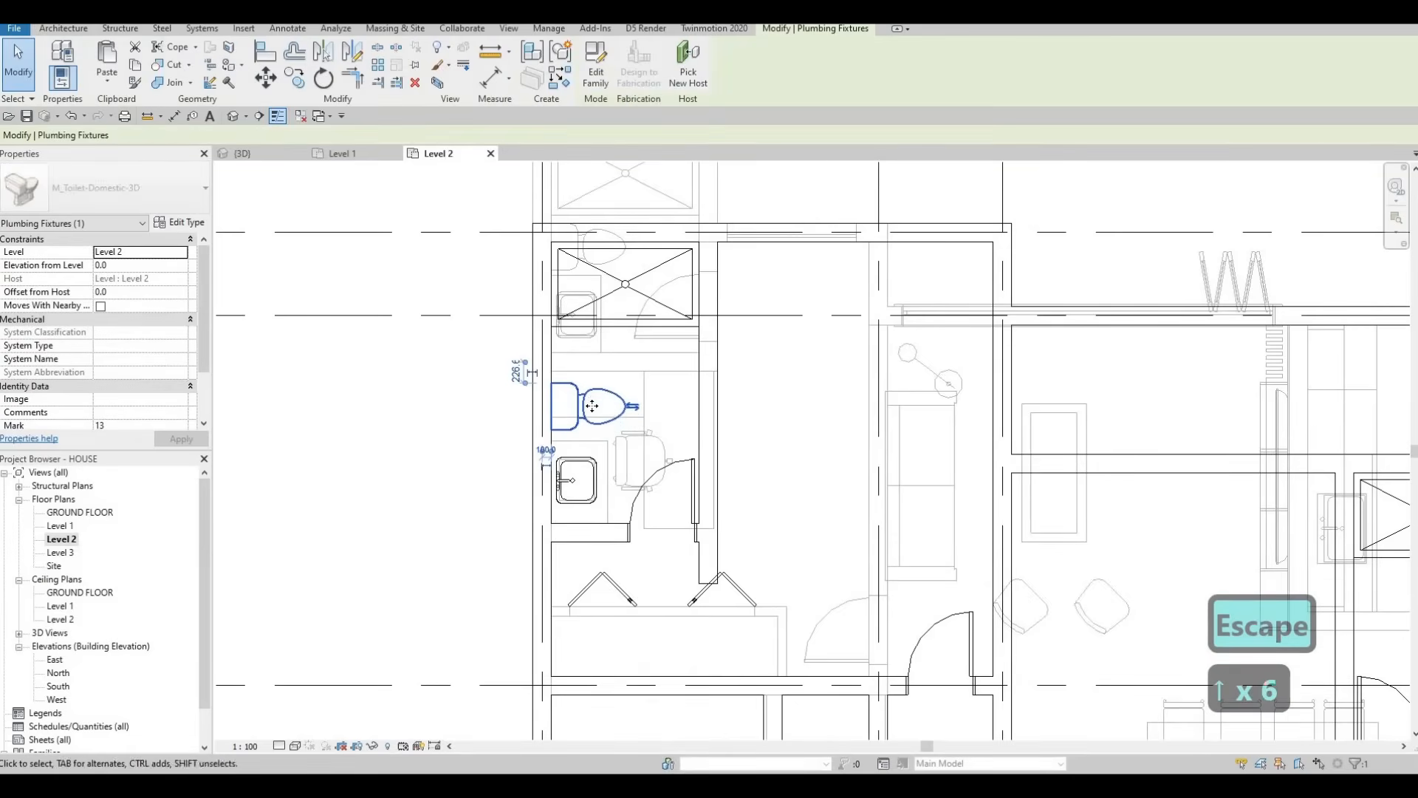
pyautogui.press('Up')
pyautogui.press('Up')
pyautogui.press('Up')
pyautogui.press('Escape')
pyautogui.press('Escape')
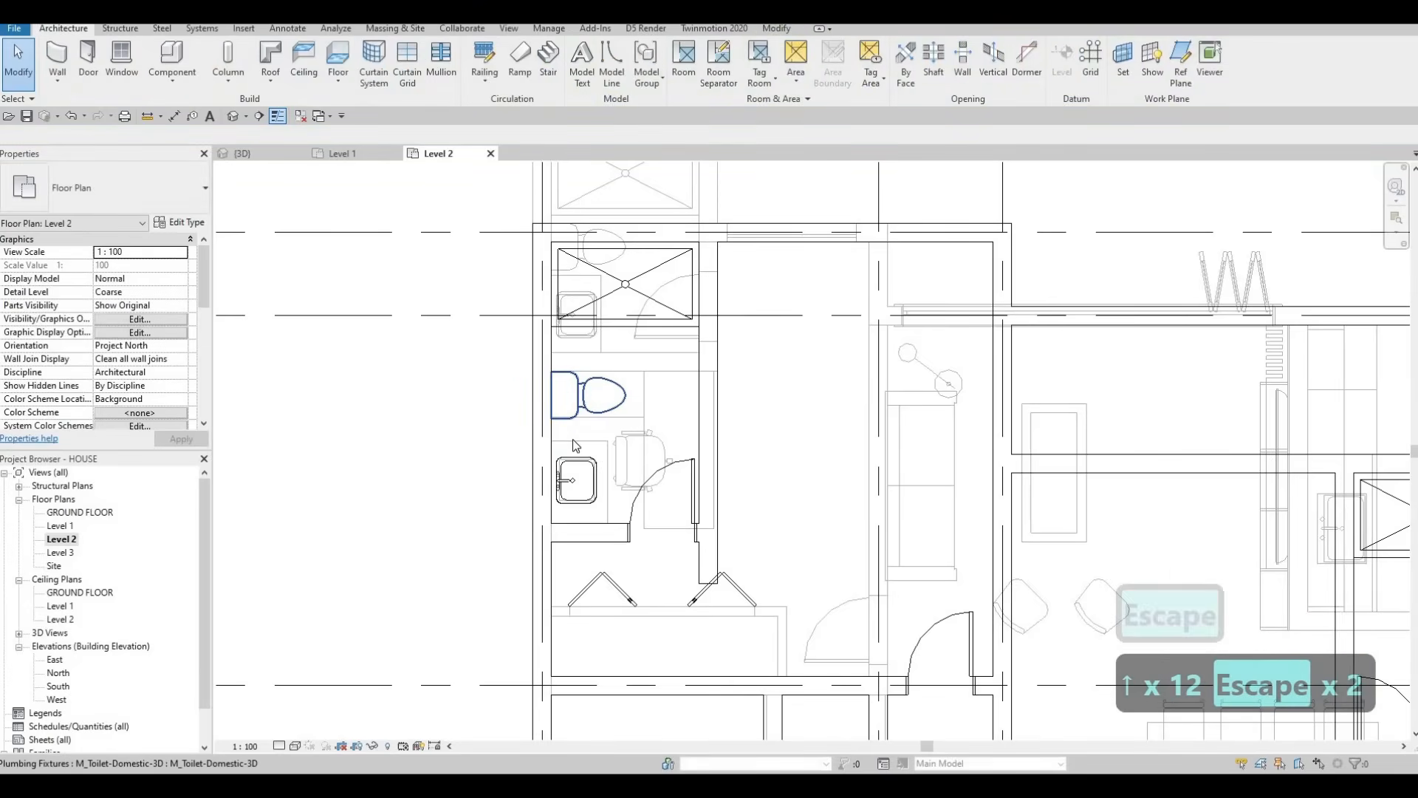
pyautogui.click(578, 444)
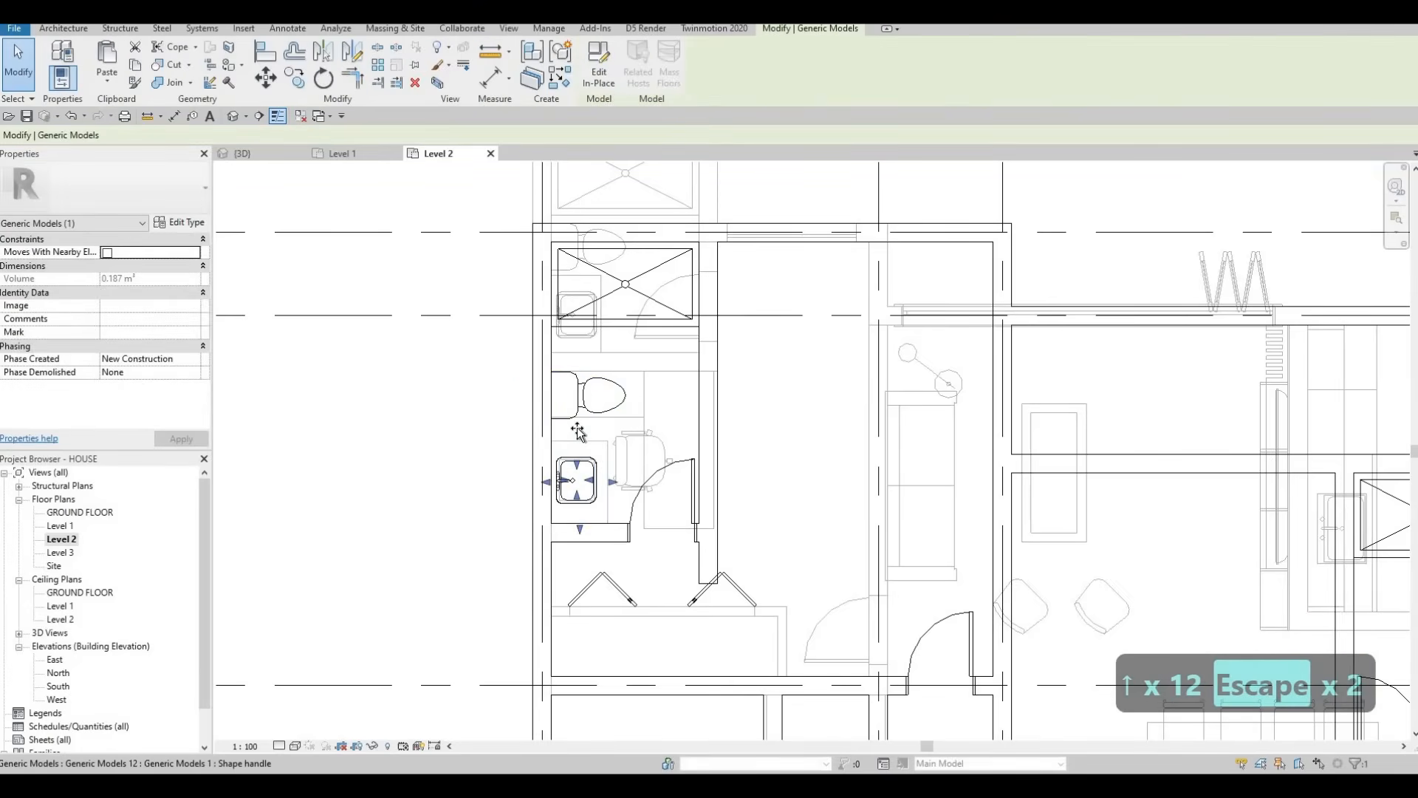
pyautogui.press('Escape')
pyautogui.click(598, 379)
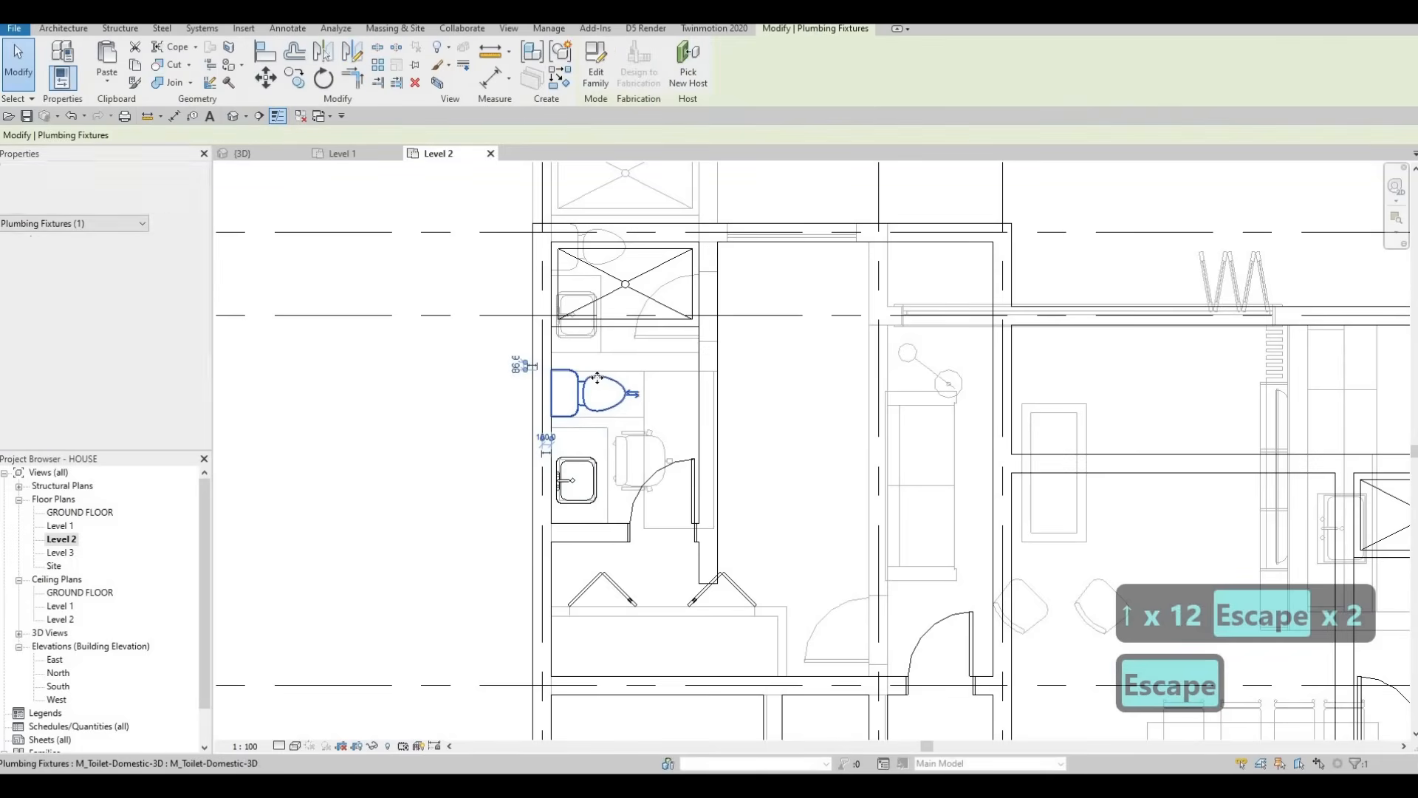
pyautogui.press('Up')
pyautogui.press('Up')
pyautogui.press('Right')
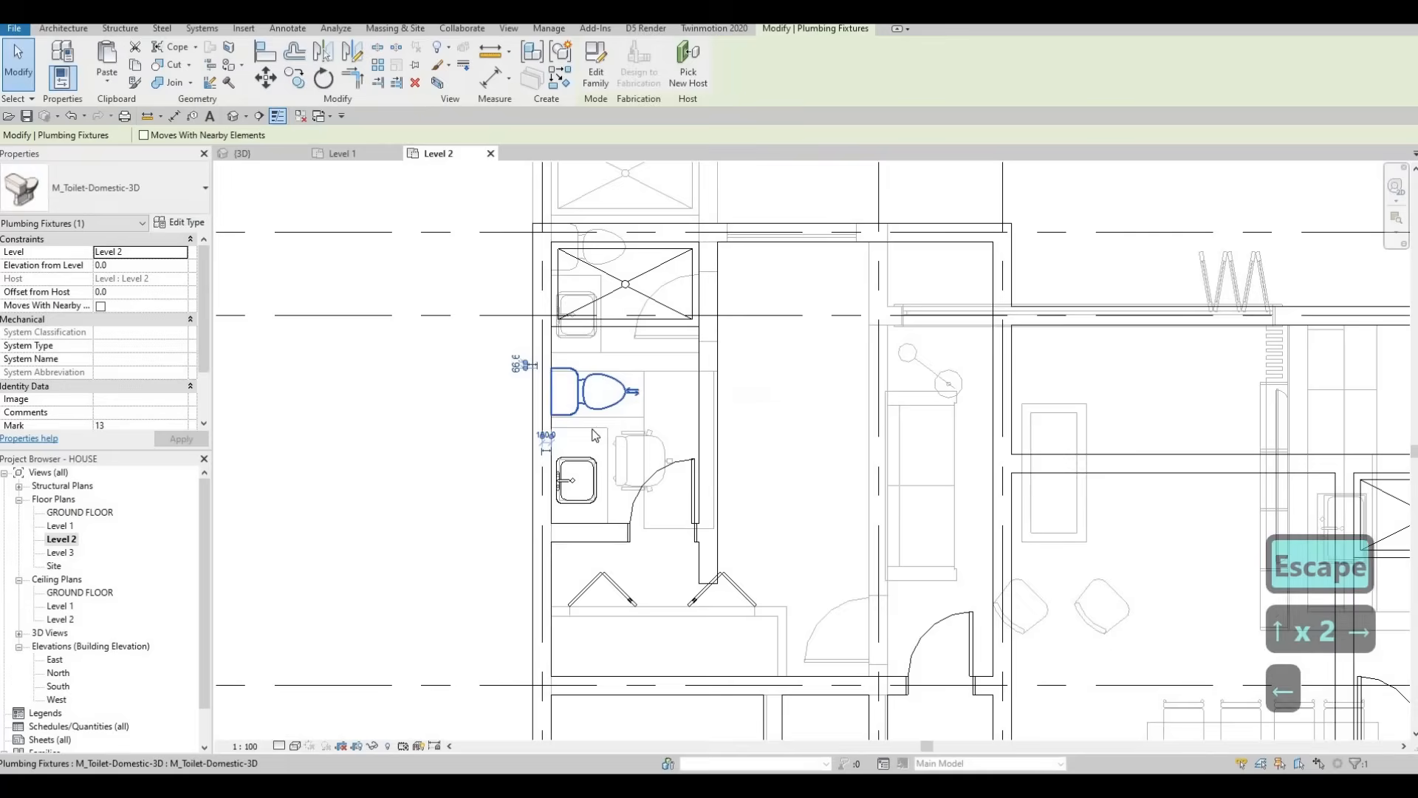
pyautogui.press('Escape')
pyautogui.press('Escape')
pyautogui.press('Escape')
pyautogui.click(594, 436)
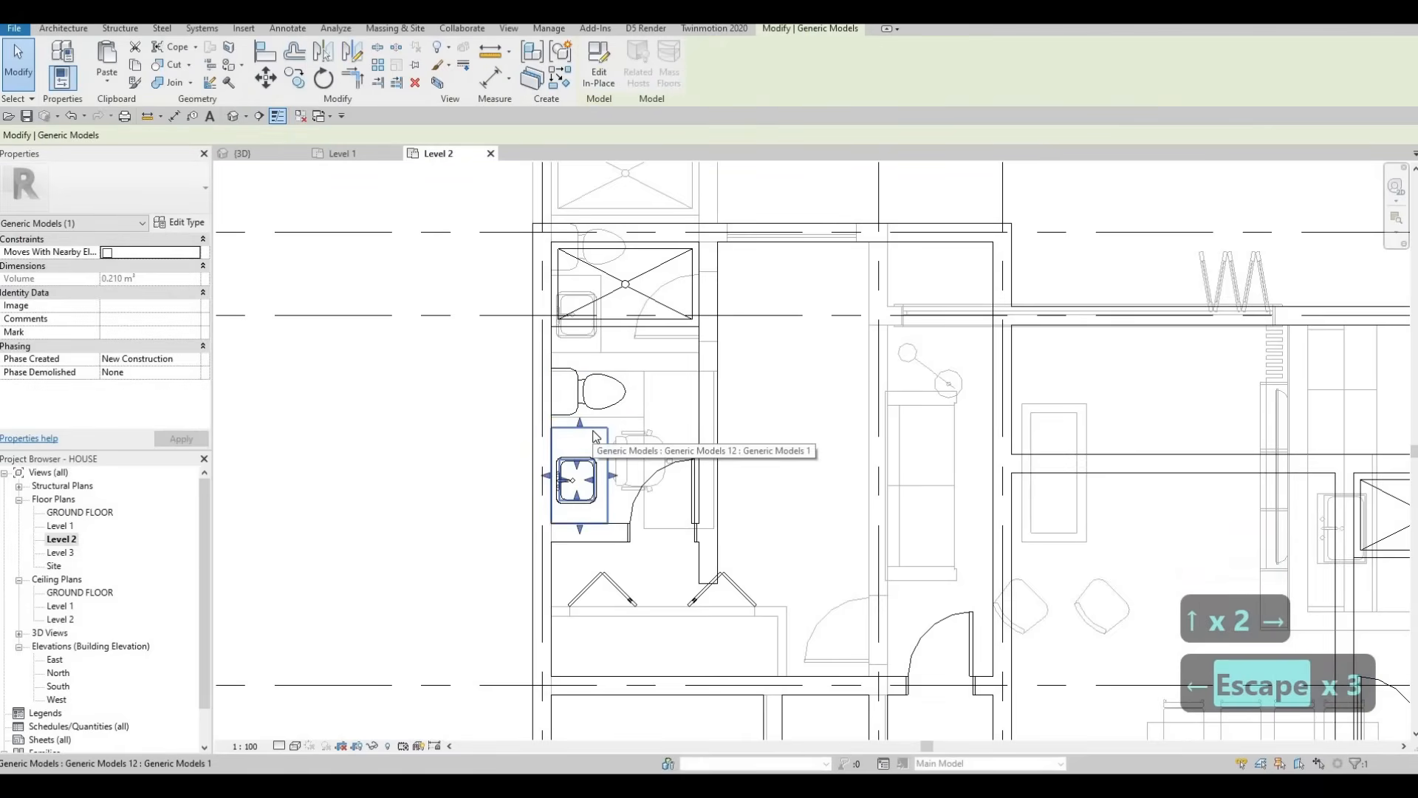
# Step: Copy the sink block with CO into the other bathroom
pyautogui.press('c')
pyautogui.press('o')
pyautogui.click(606, 427)
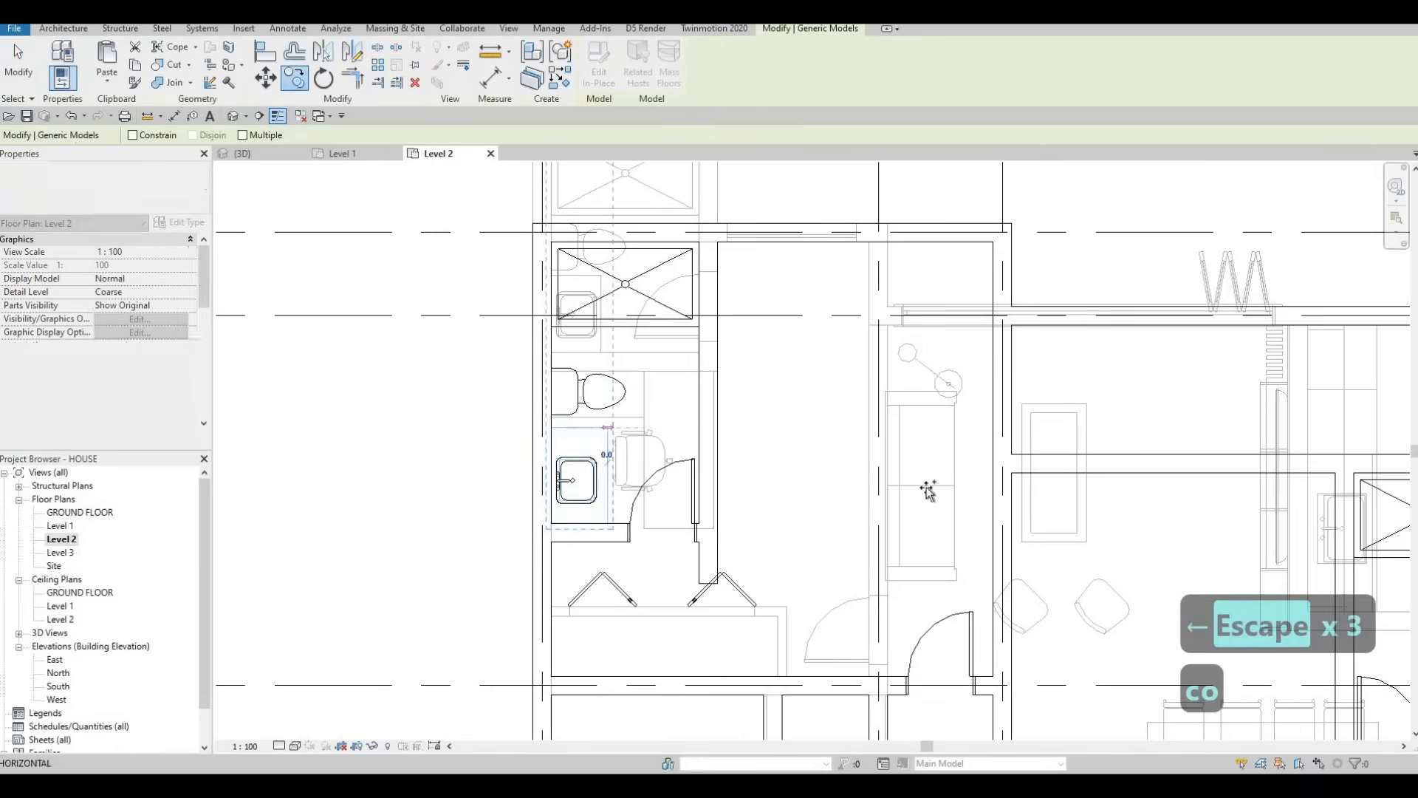
pyautogui.scroll(-4, 849, 342)
pyautogui.scroll(3, 925, 410)
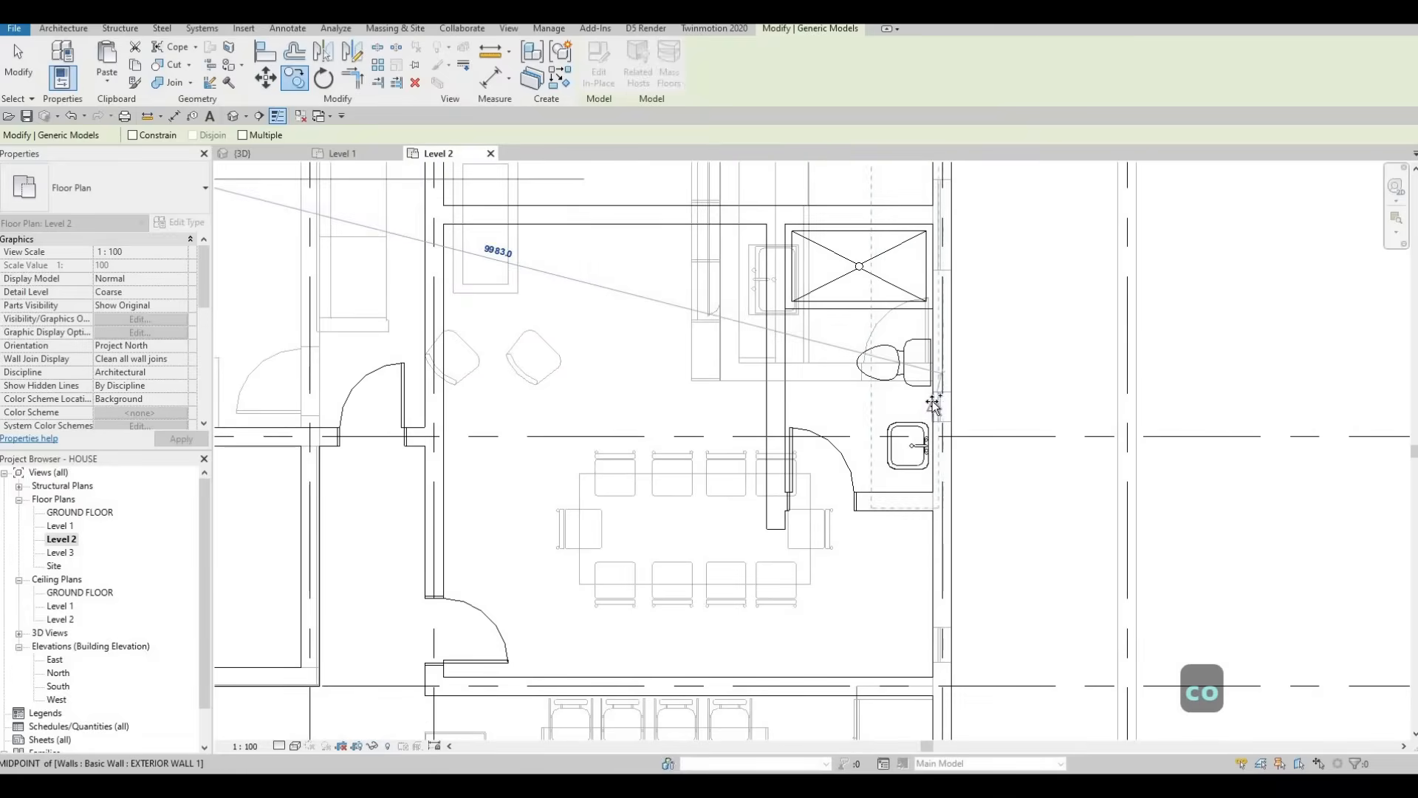
pyautogui.click(937, 467)
pyautogui.scroll(2, 932, 470)
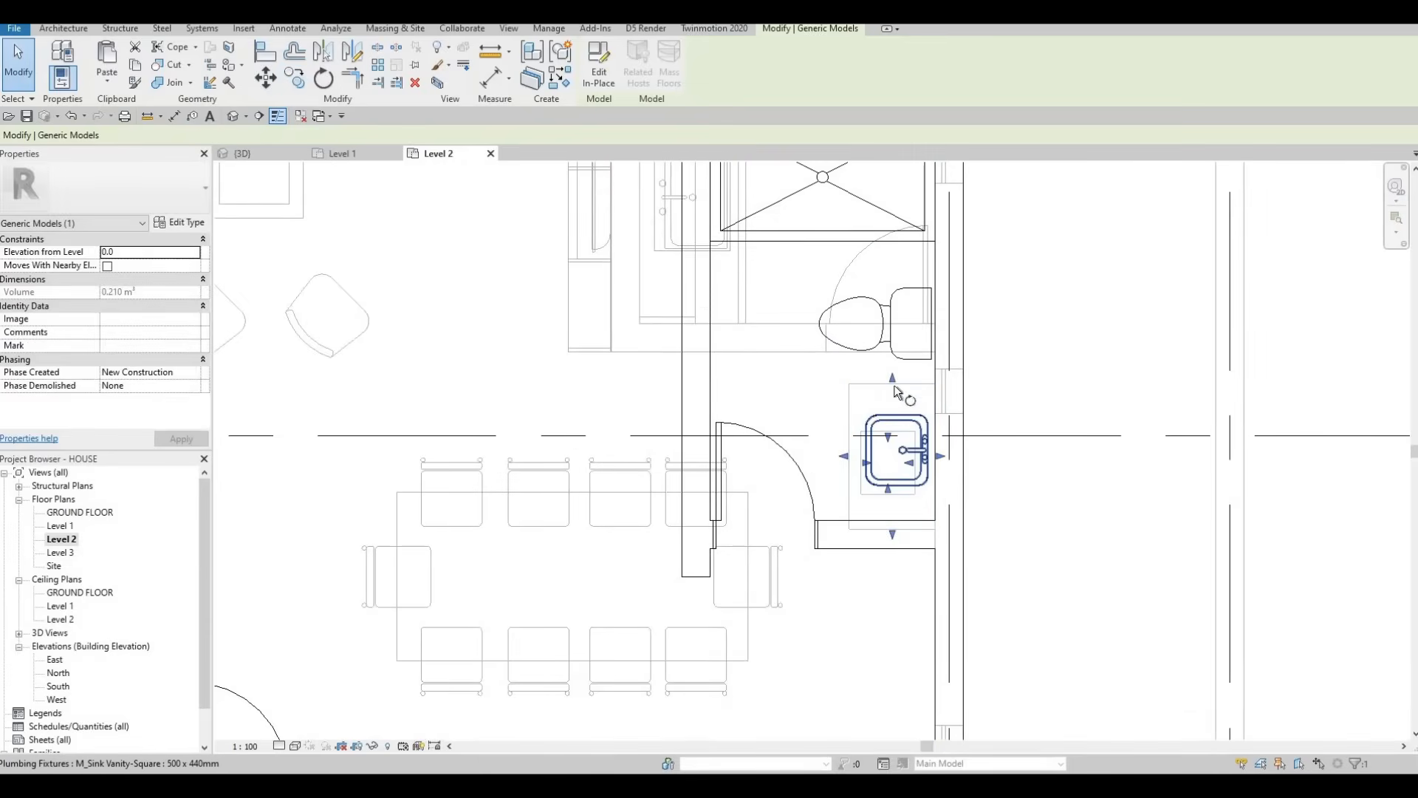
# Step: Rotate the copied sink counter 180° about the sink and nudge it down-left against the wall
pyautogui.press('r')
pyautogui.press('o')
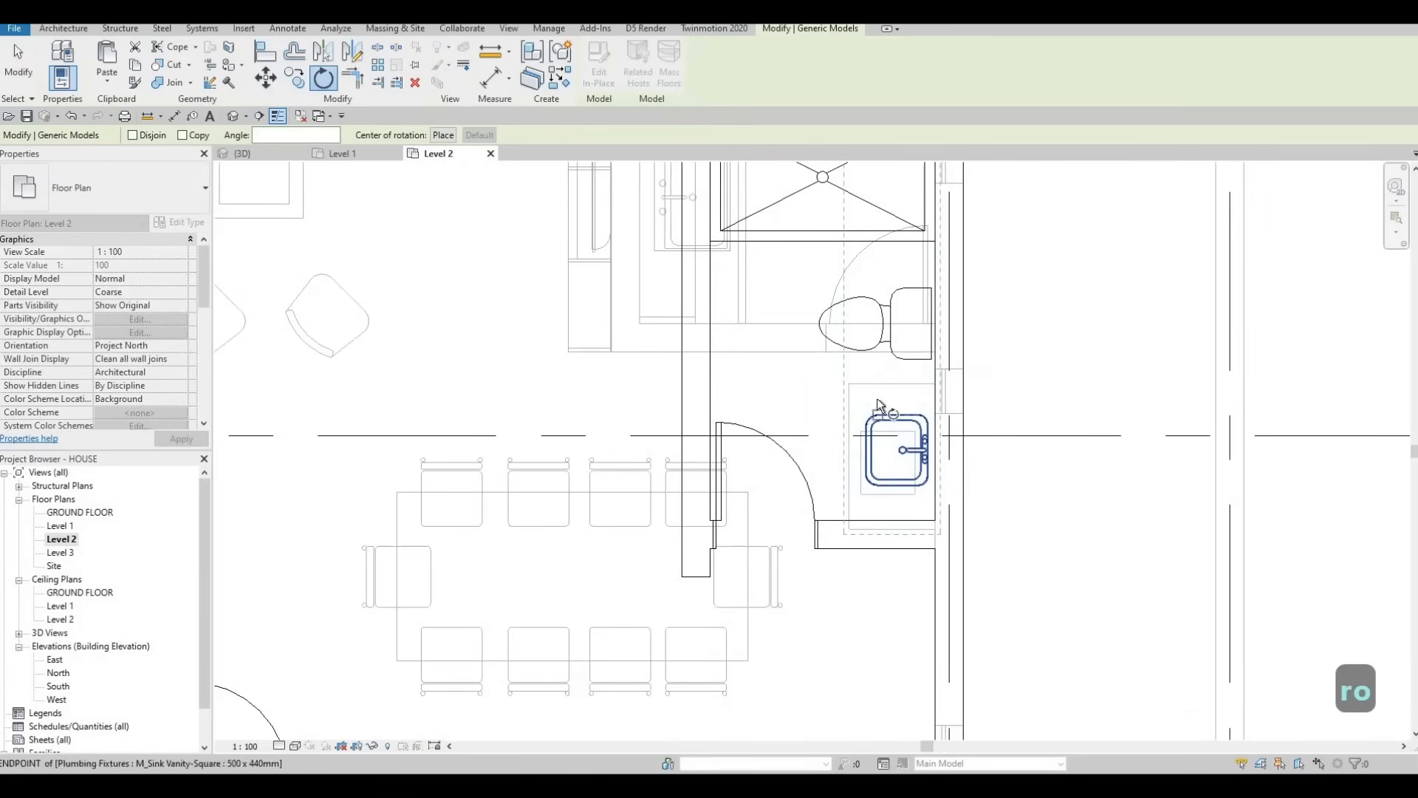
pyautogui.scroll(-2, 876, 397)
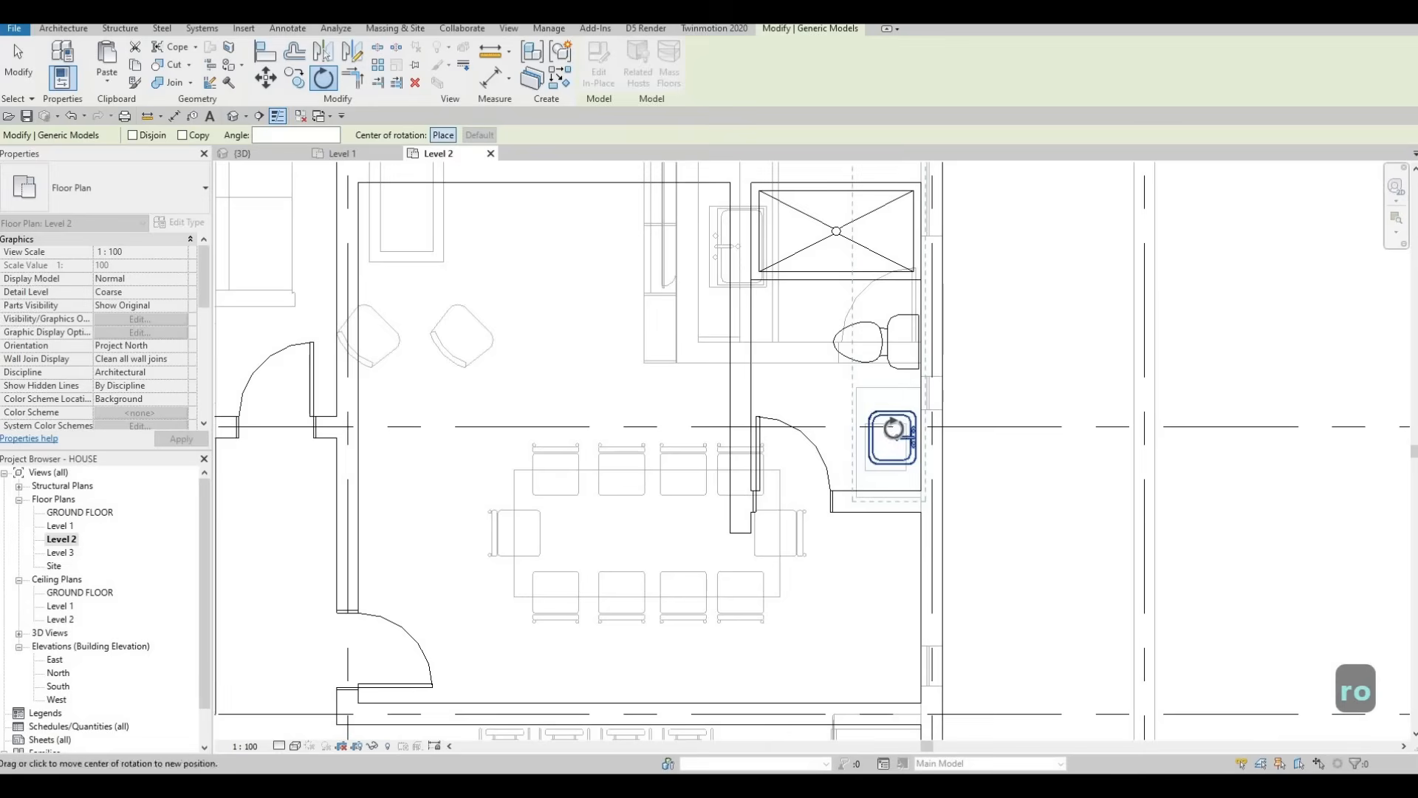
pyautogui.click(892, 428)
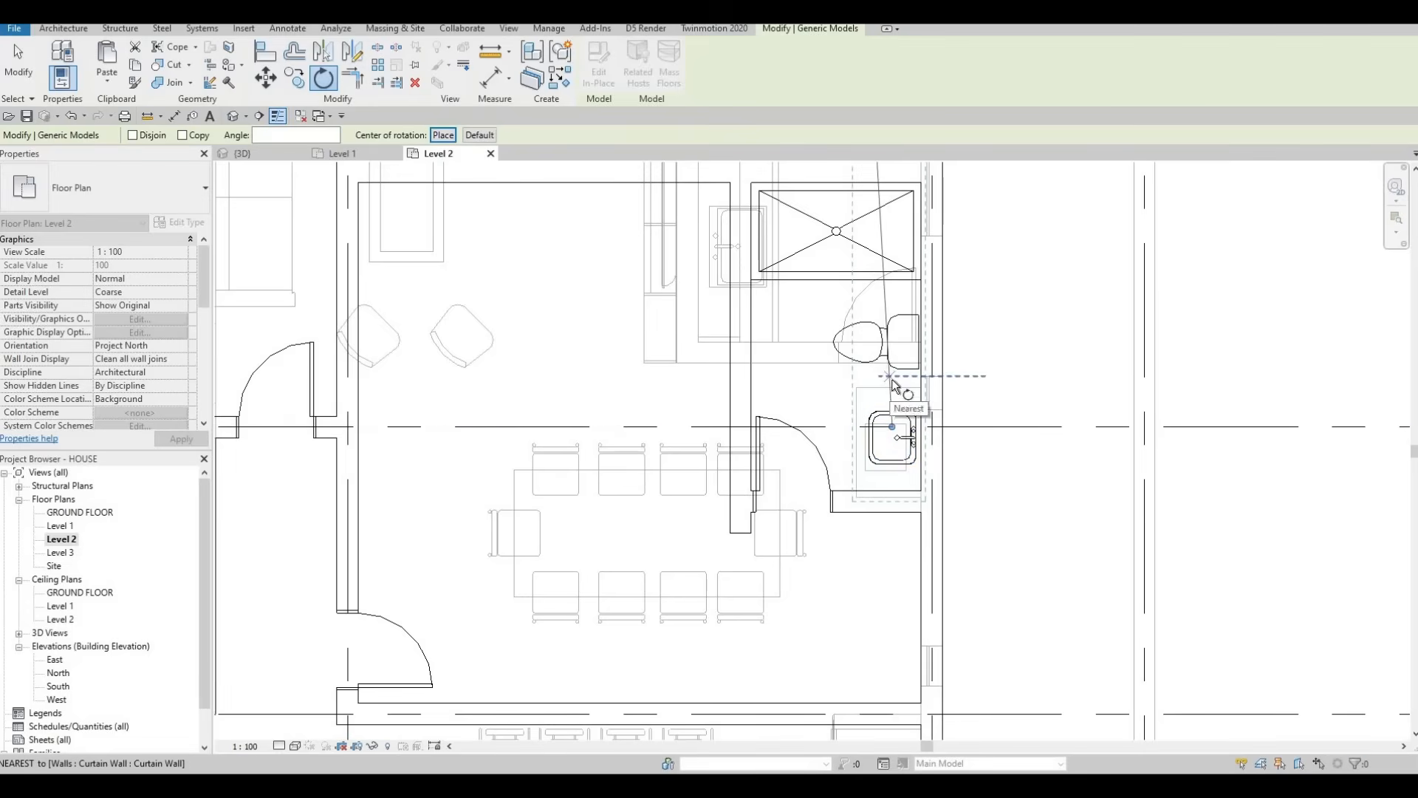
pyautogui.scroll(2, 905, 288)
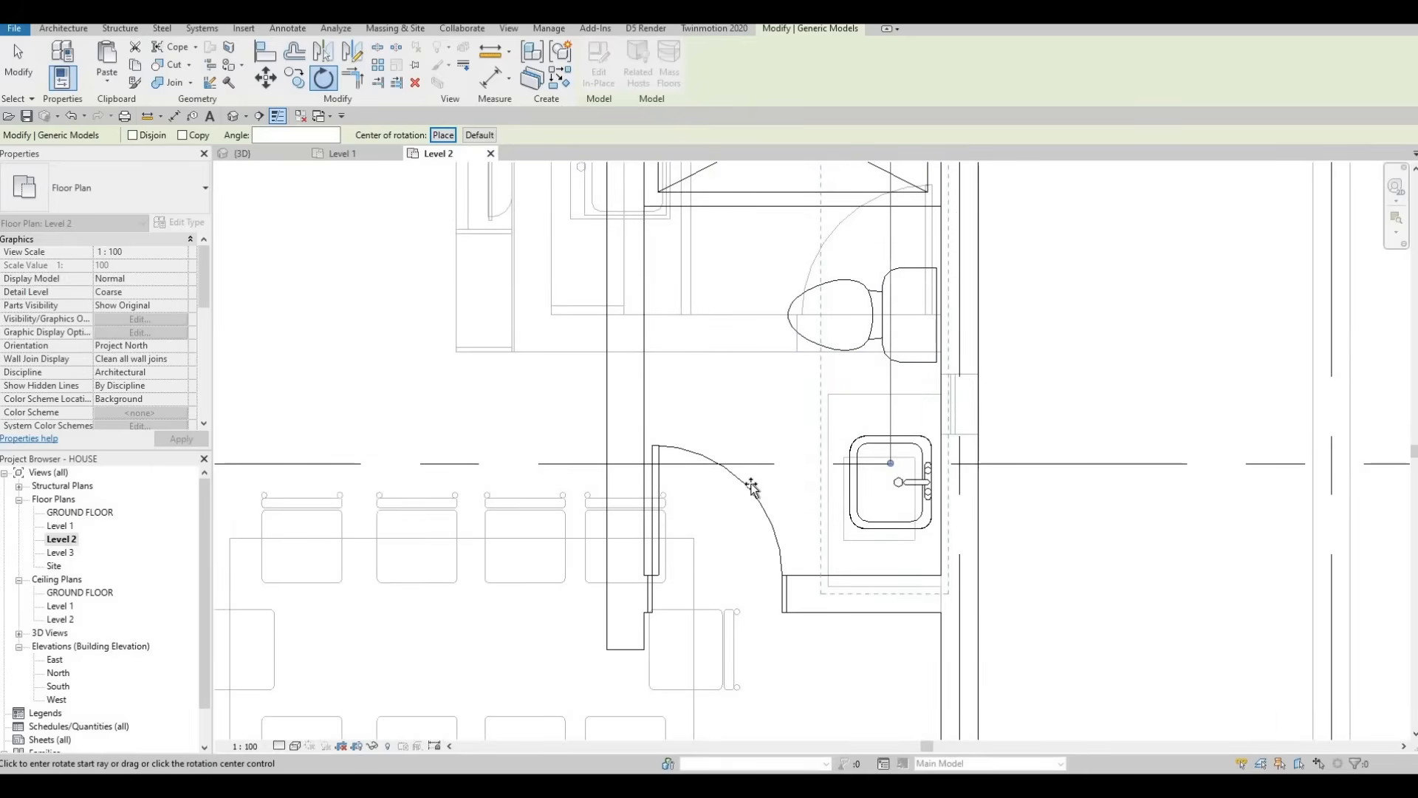
pyautogui.click(893, 648)
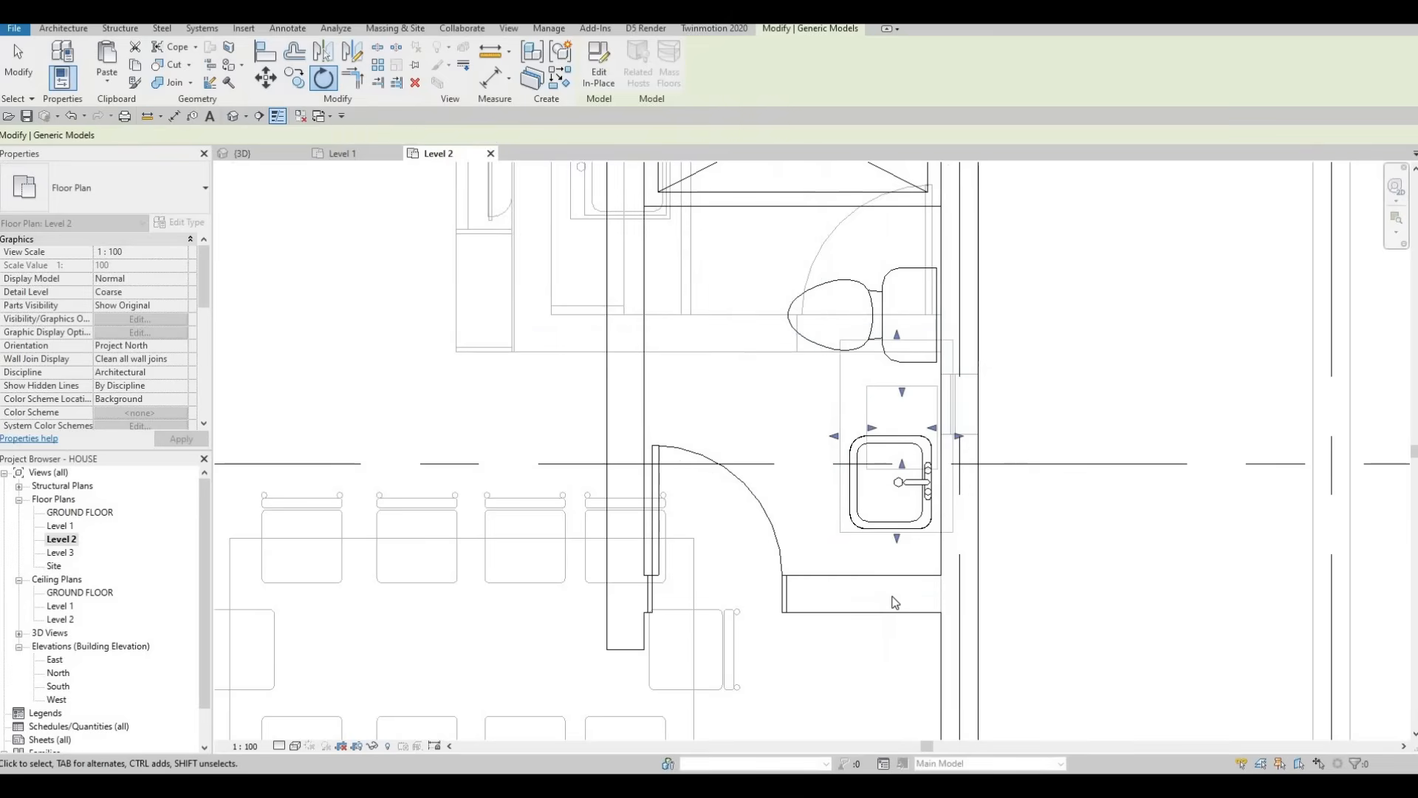
pyautogui.press('Down')
pyautogui.press('Down')
pyautogui.press('Down')
pyautogui.press('Down')
pyautogui.press('Down')
pyautogui.press('Down')
pyautogui.press('Down')
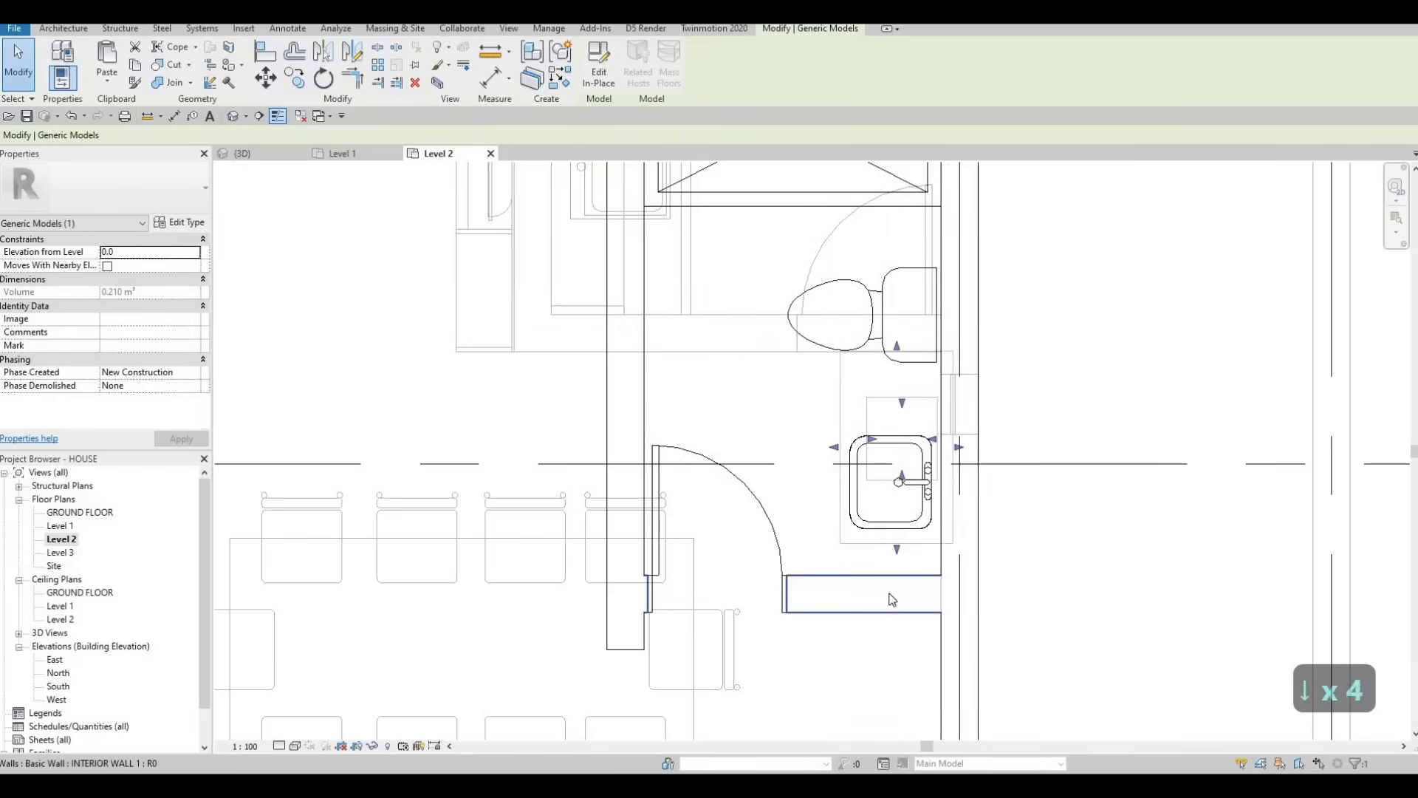
pyautogui.press('Left')
pyautogui.press('Left')
pyautogui.press('Left')
pyautogui.press('Left')
pyautogui.press('Down')
pyautogui.press('Down')
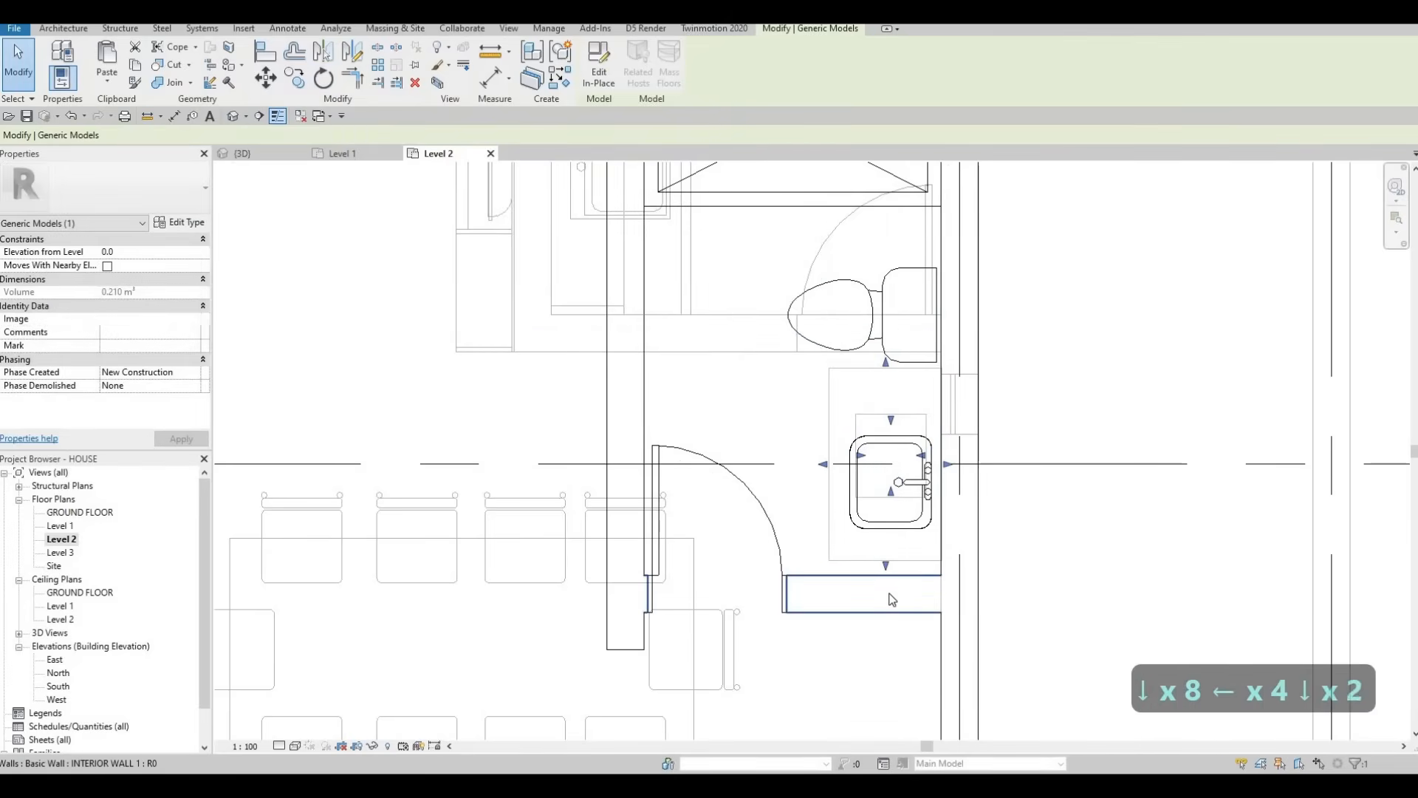
pyautogui.press('Left')
pyautogui.press('Down')
pyautogui.press('Down')
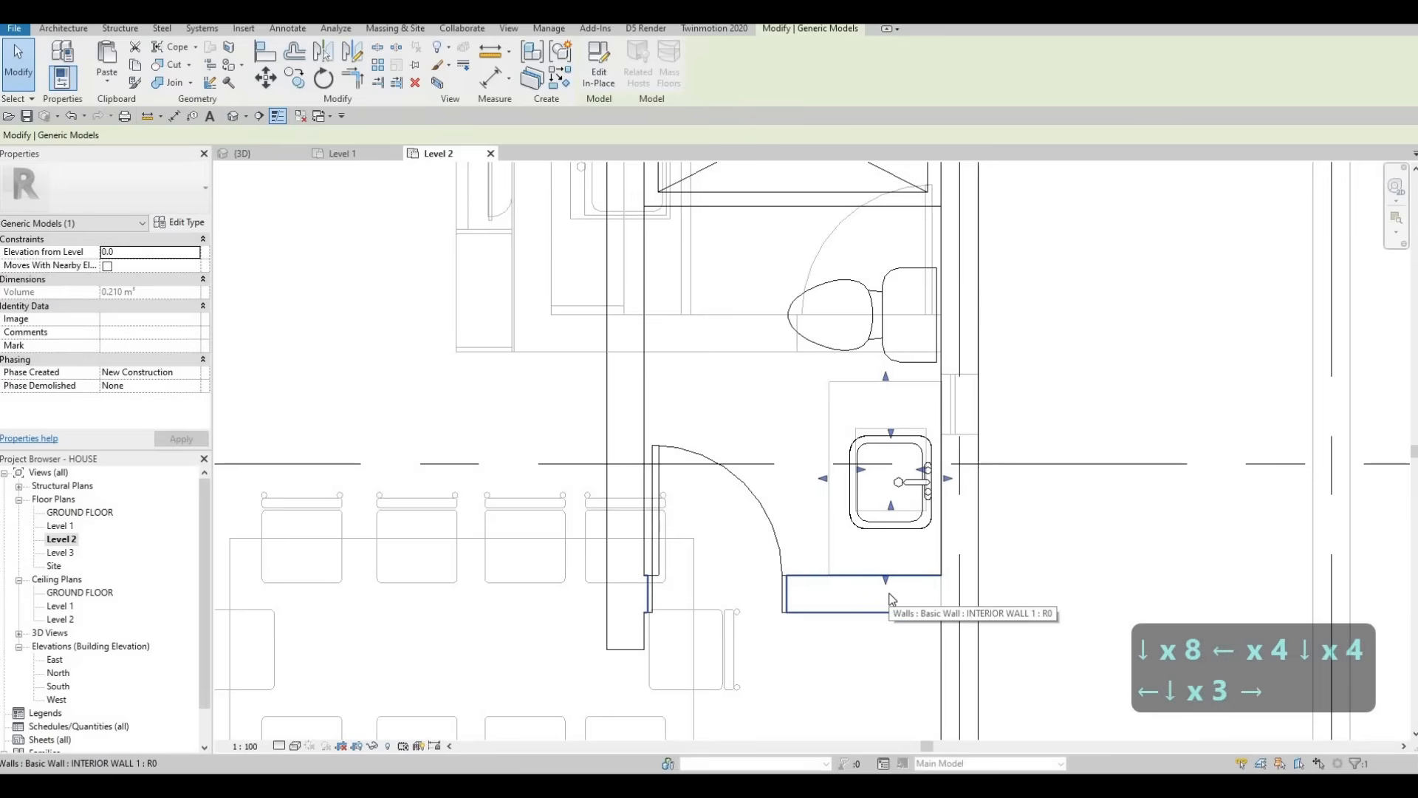
pyautogui.press('Escape')
pyautogui.press('Escape')
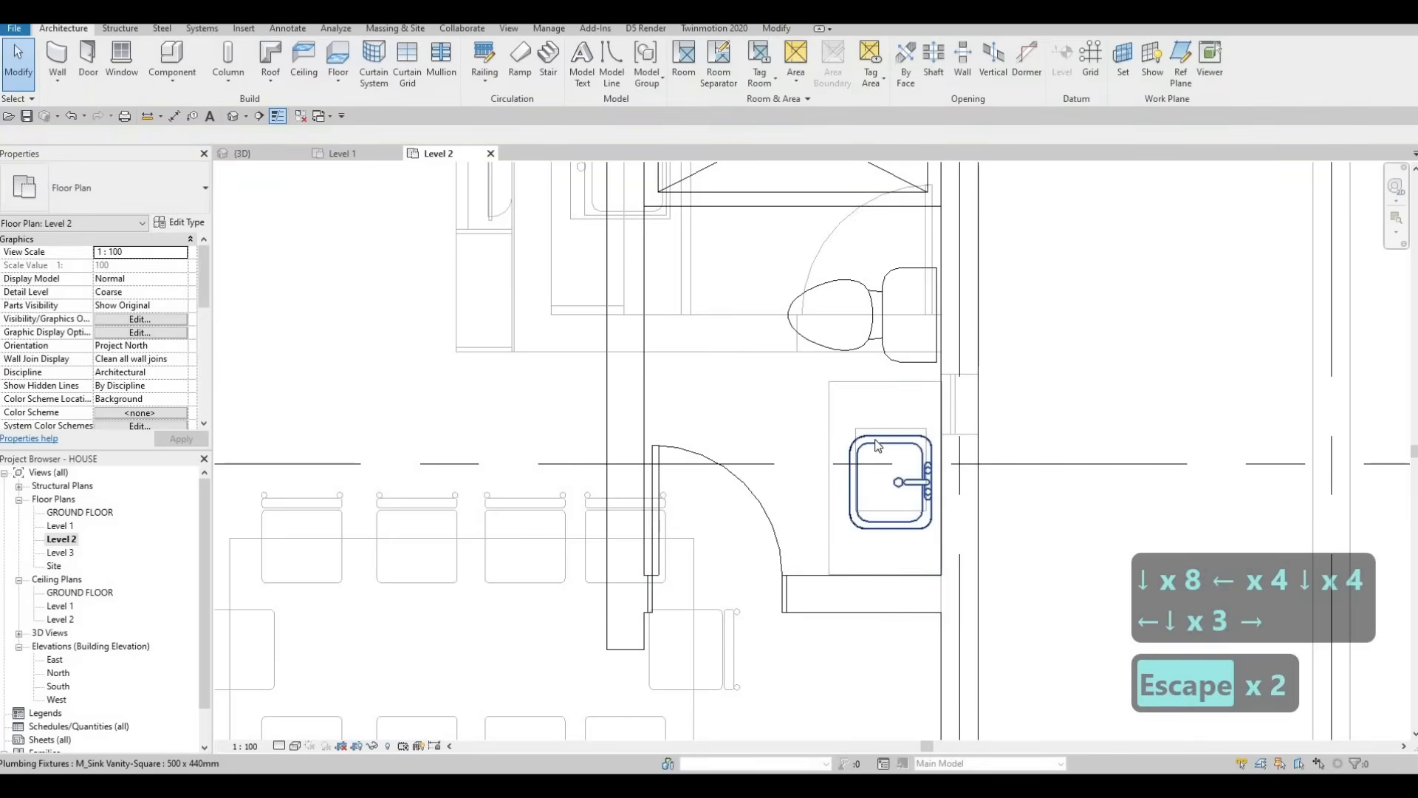
# Step: Nudge the sink upward and the toilet up and to the right into position
pyautogui.click(875, 440)
pyautogui.press('Up')
pyautogui.press('Up')
pyautogui.press('Up')
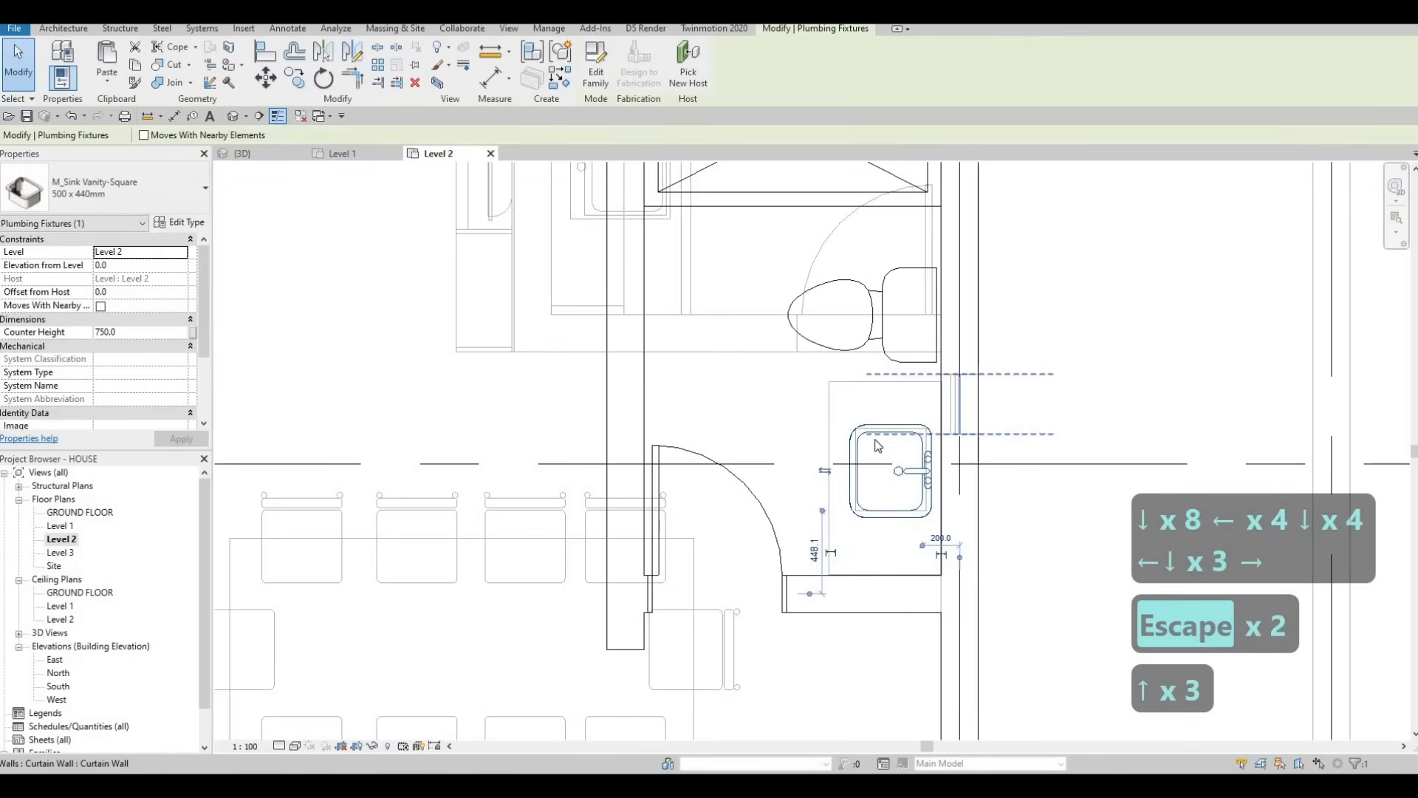
pyautogui.press('Up')
pyautogui.press('Up')
pyautogui.press('Escape')
pyautogui.press('Escape')
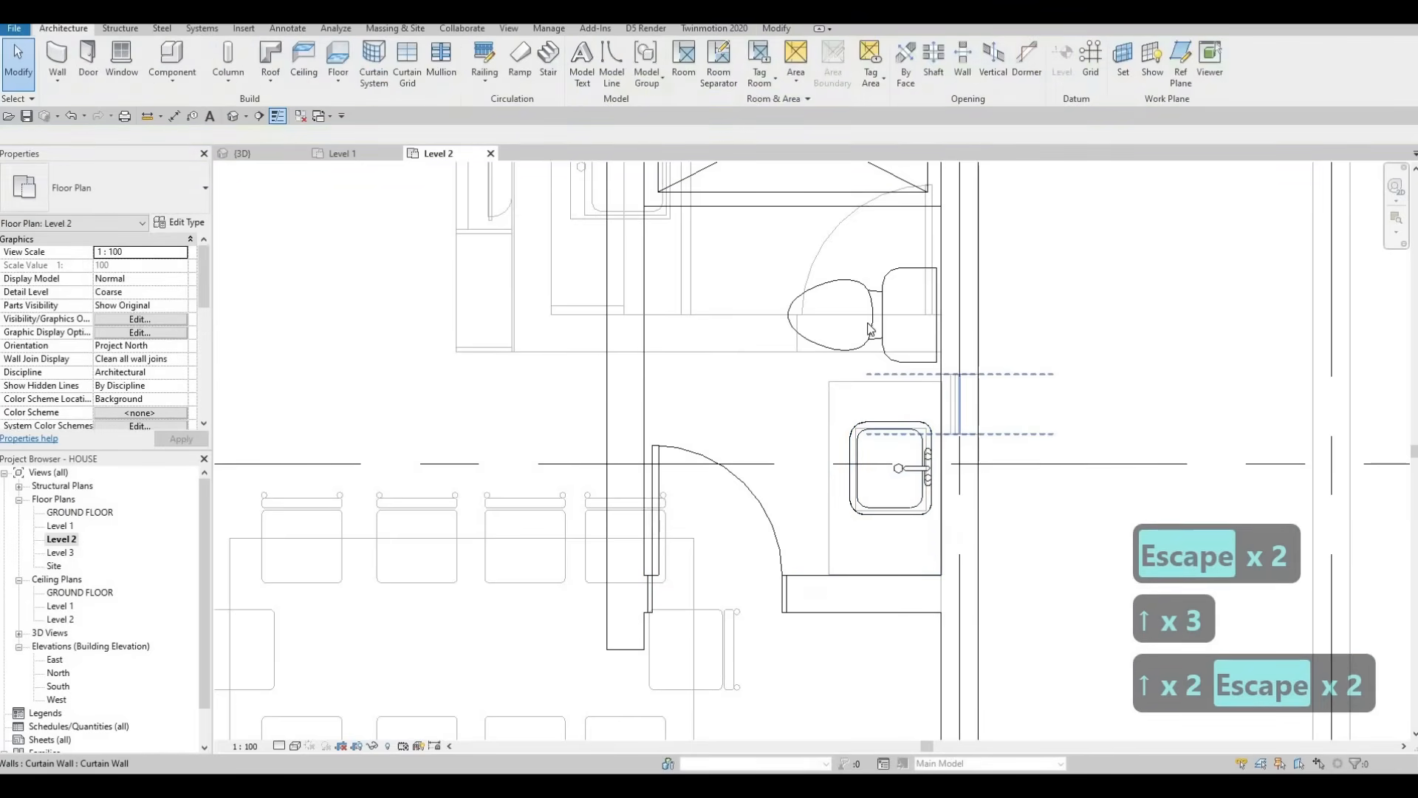
pyautogui.scroll(-2, 880, 308)
pyautogui.click(880, 305)
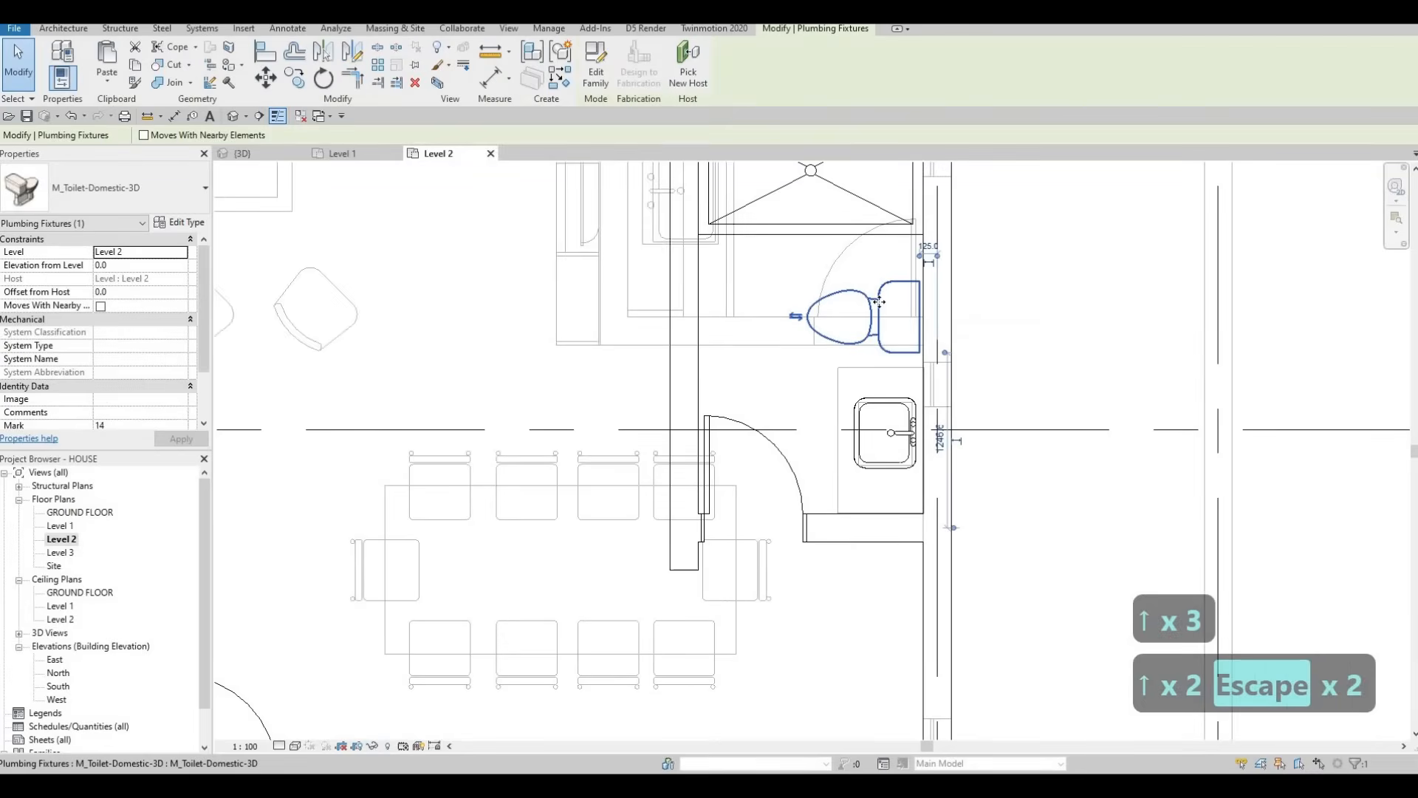
pyautogui.press('Up')
pyautogui.press('Right')
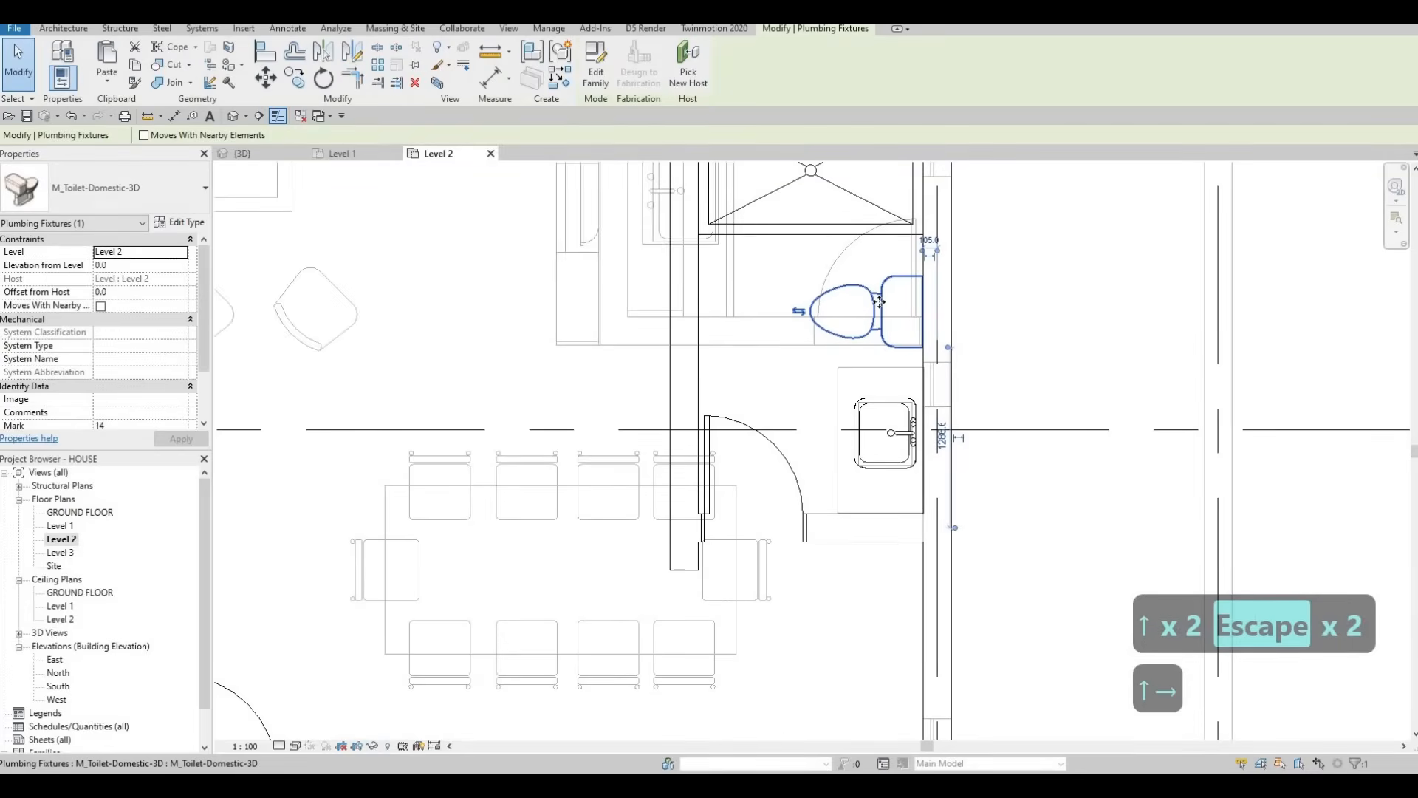
pyautogui.press('Escape')
pyautogui.press('Escape')
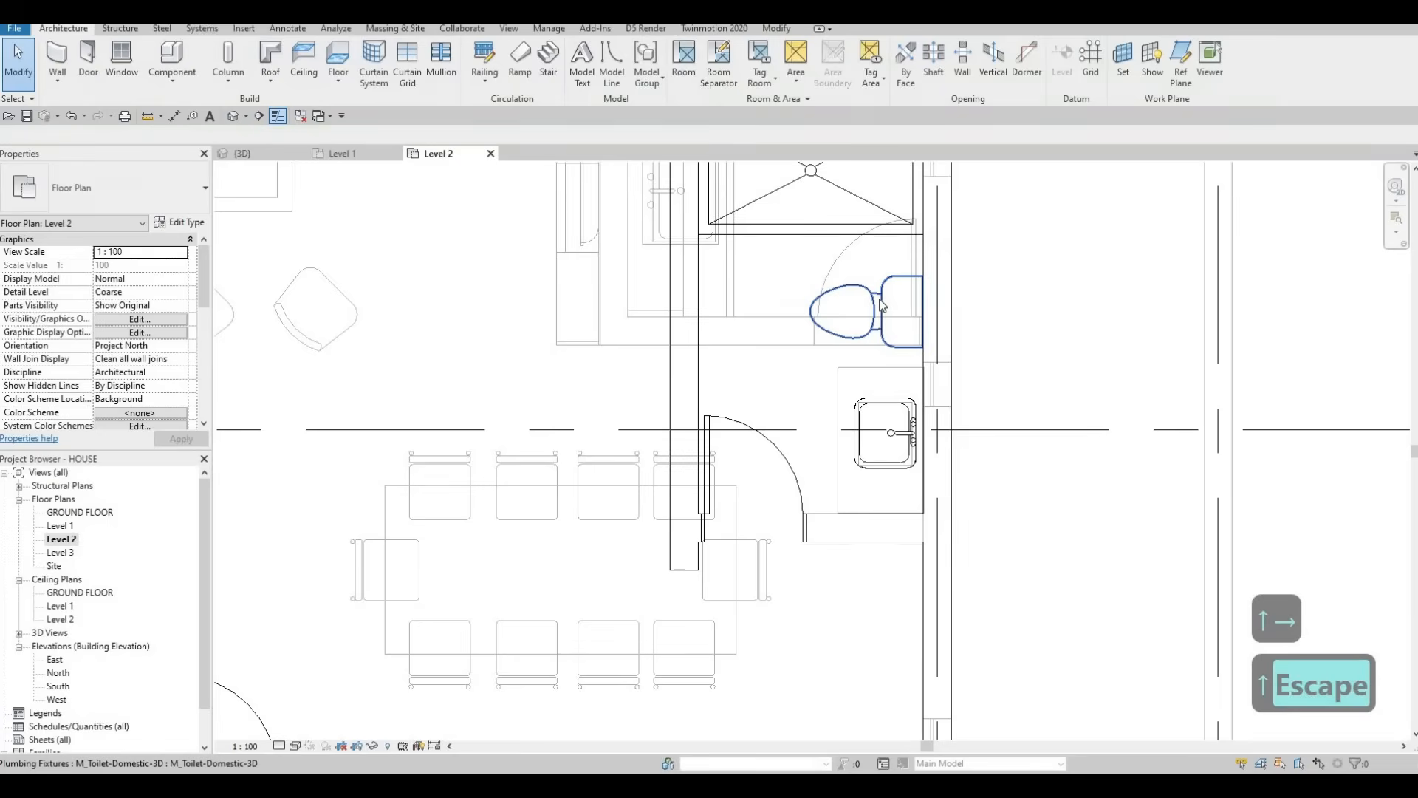
# Step: Begin copying the sink counter, using its corner as the base point
pyautogui.click(870, 377)
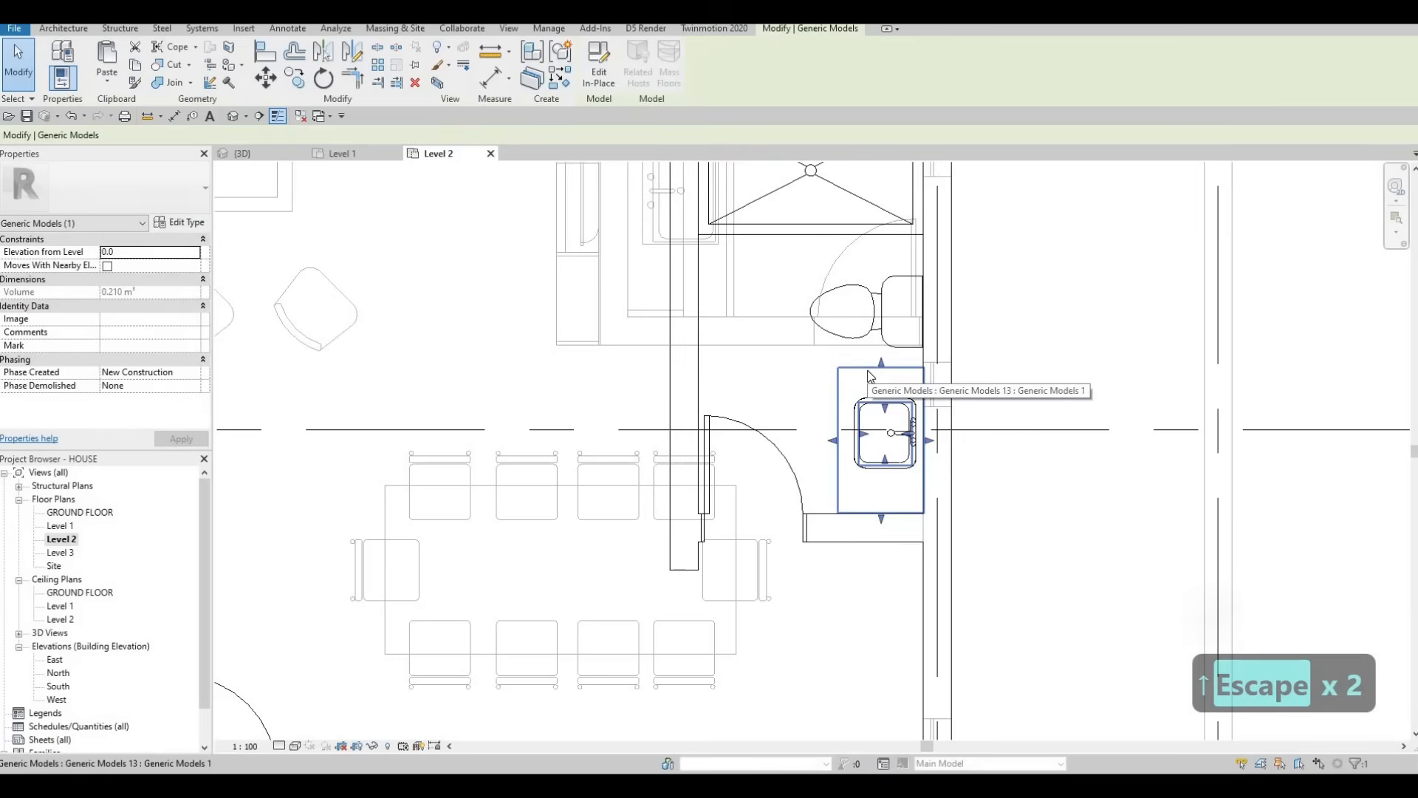
pyautogui.press('c')
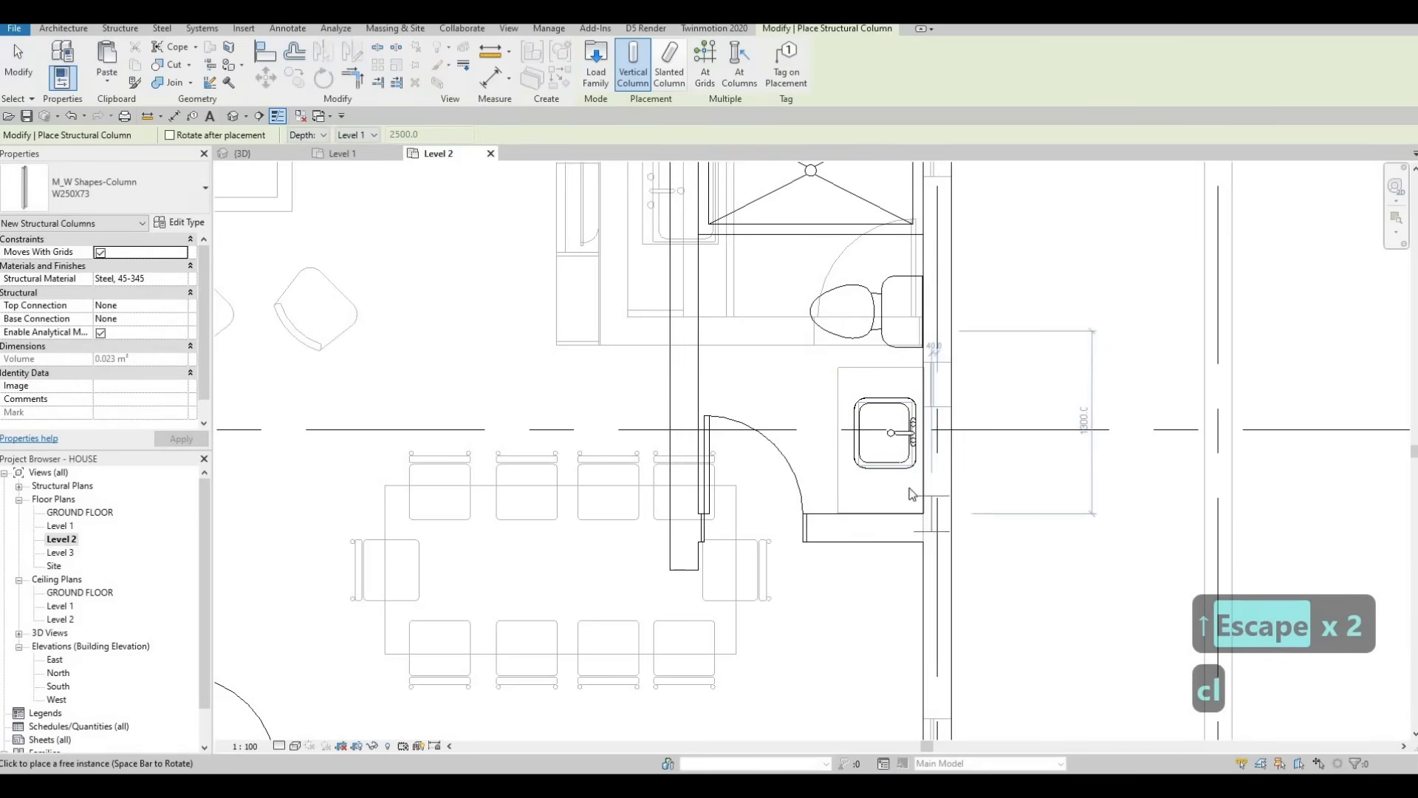
pyautogui.press('Escape')
pyautogui.press('Escape')
pyautogui.press('Escape')
pyautogui.click(841, 463)
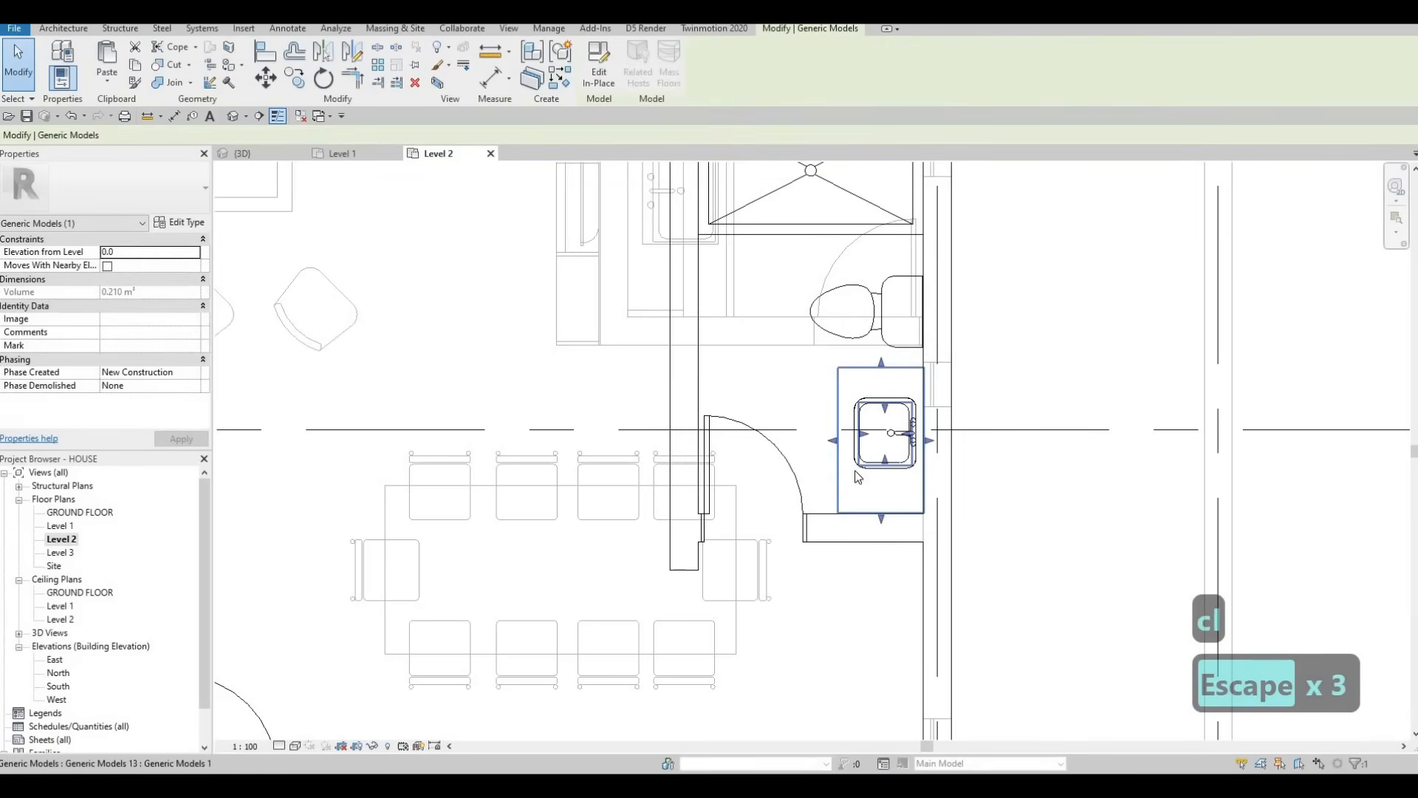
pyautogui.press('c')
pyautogui.press('o')
pyautogui.click(921, 514)
# Step: Place the counter copy at the bathroom's lower wall and end the Copy command
pyautogui.scroll(-3, 885, 539)
pyautogui.moveTo(890, 623); pyautogui.dragTo(842, 269, button='middle')
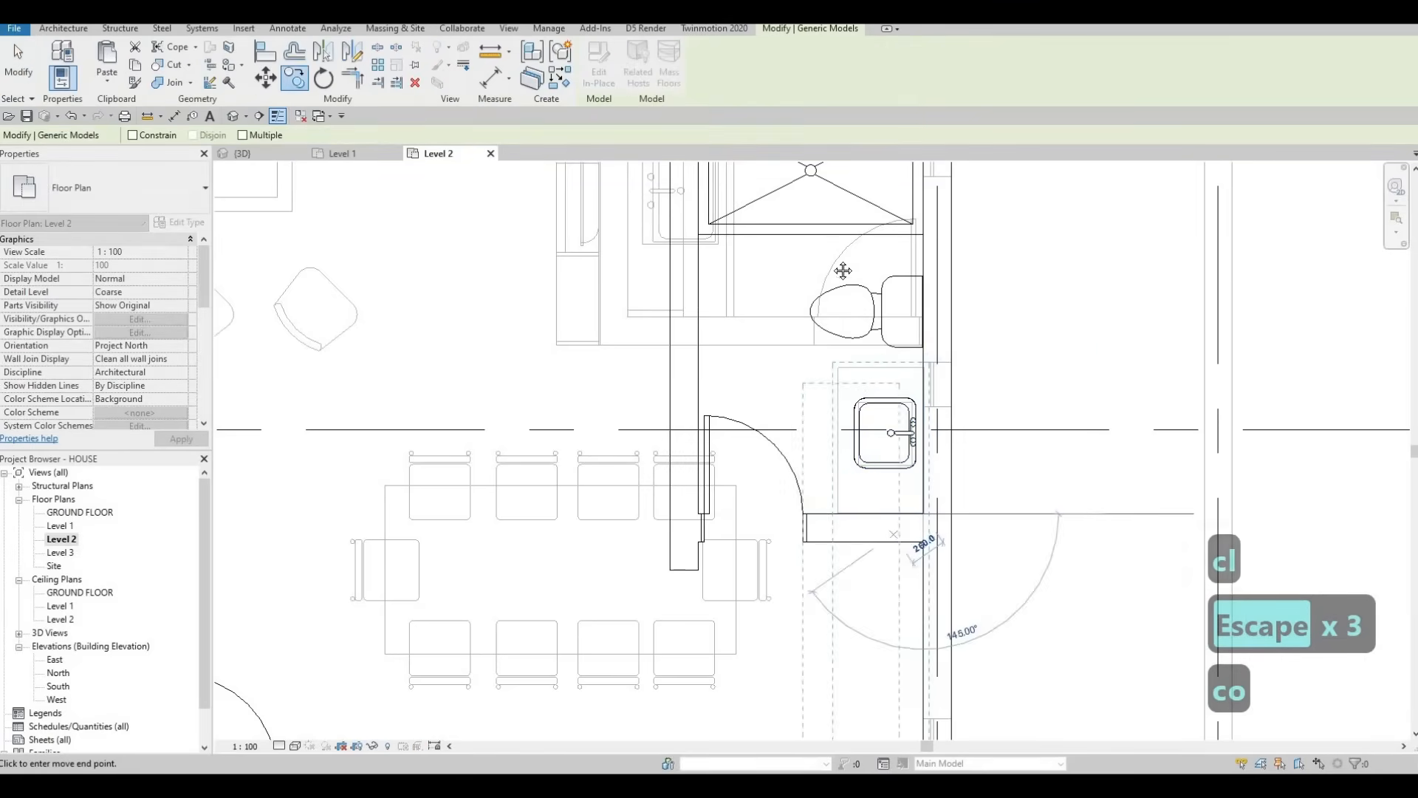
pyautogui.moveTo(870, 710); pyautogui.dragTo(885, 320, button='middle')
pyautogui.scroll(3, 893, 362)
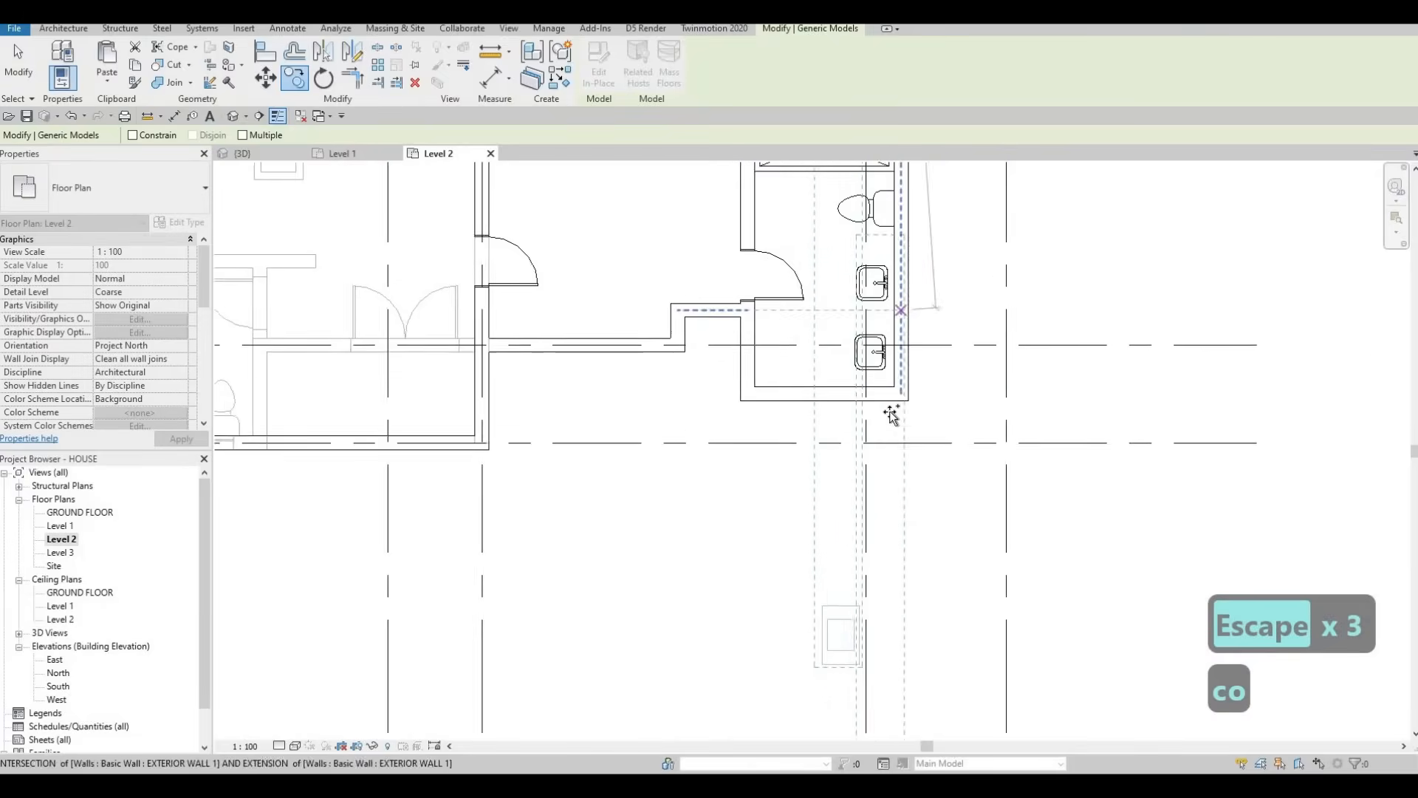
pyautogui.press('Escape')
pyautogui.scroll(2, 872, 328)
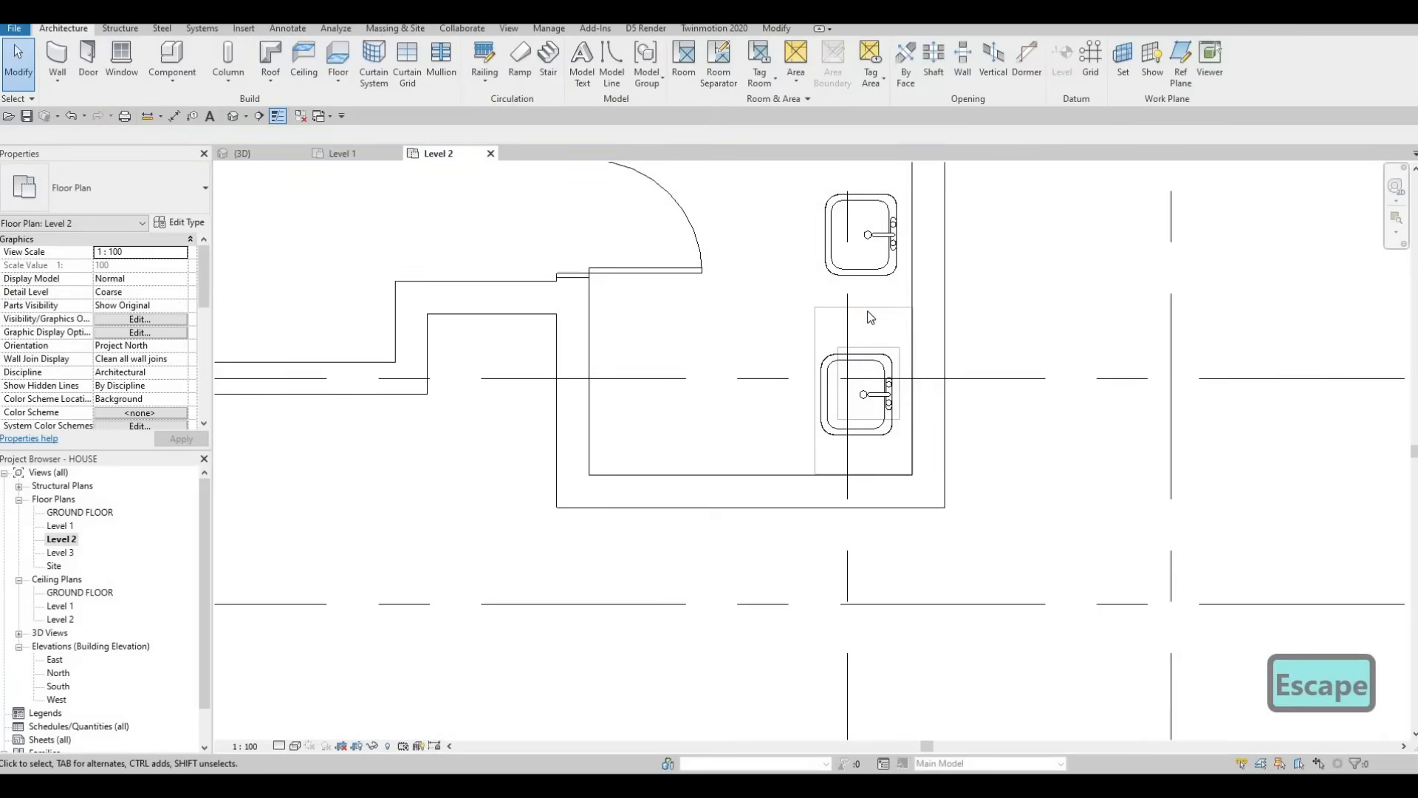
# Step: Check the lower sink counter and the long countertop by selecting each
pyautogui.click(863, 309)
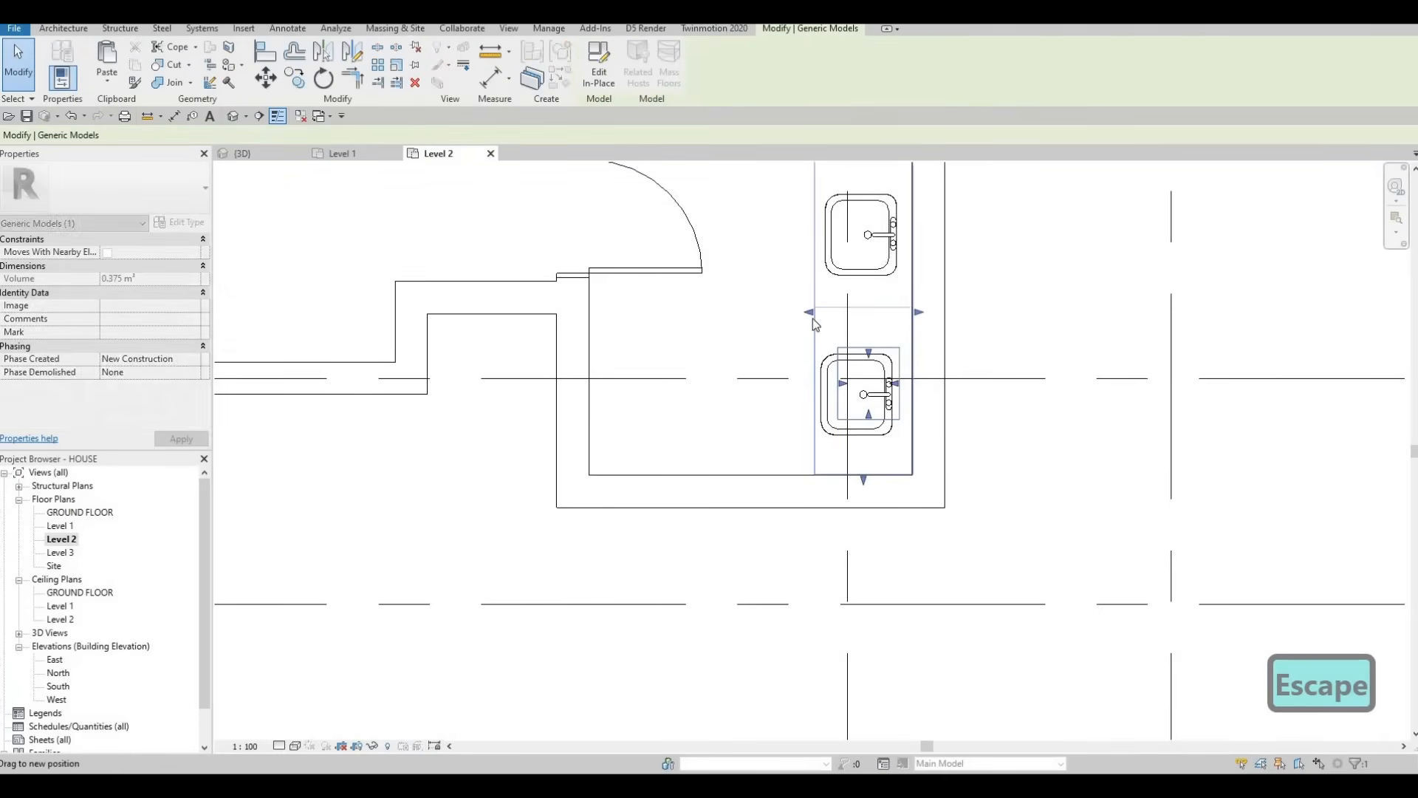
pyautogui.moveTo(857, 236); pyautogui.dragTo(839, 303, button='middle')
pyautogui.press('Escape')
pyautogui.scroll(-1, 837, 293)
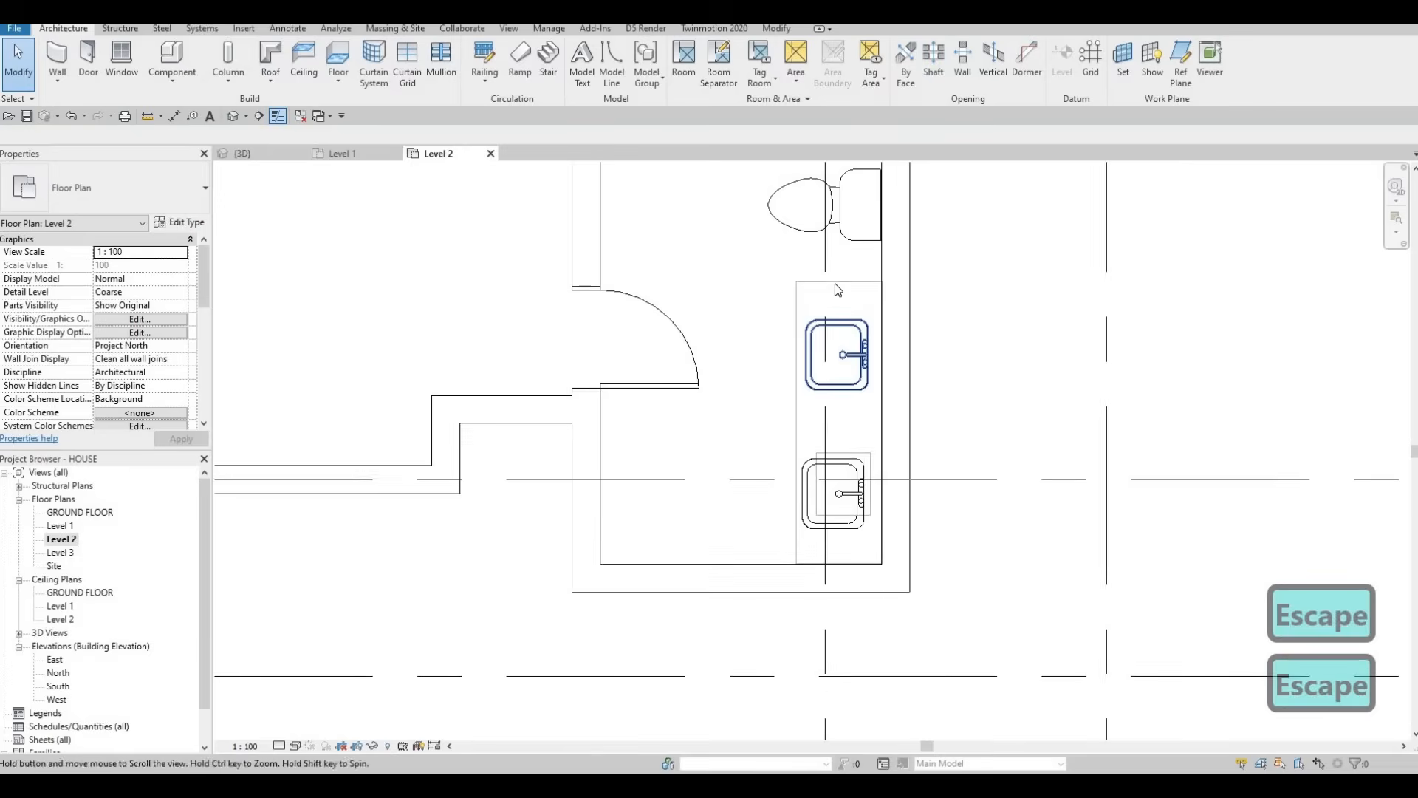
pyautogui.click(835, 281)
pyautogui.press('Escape')
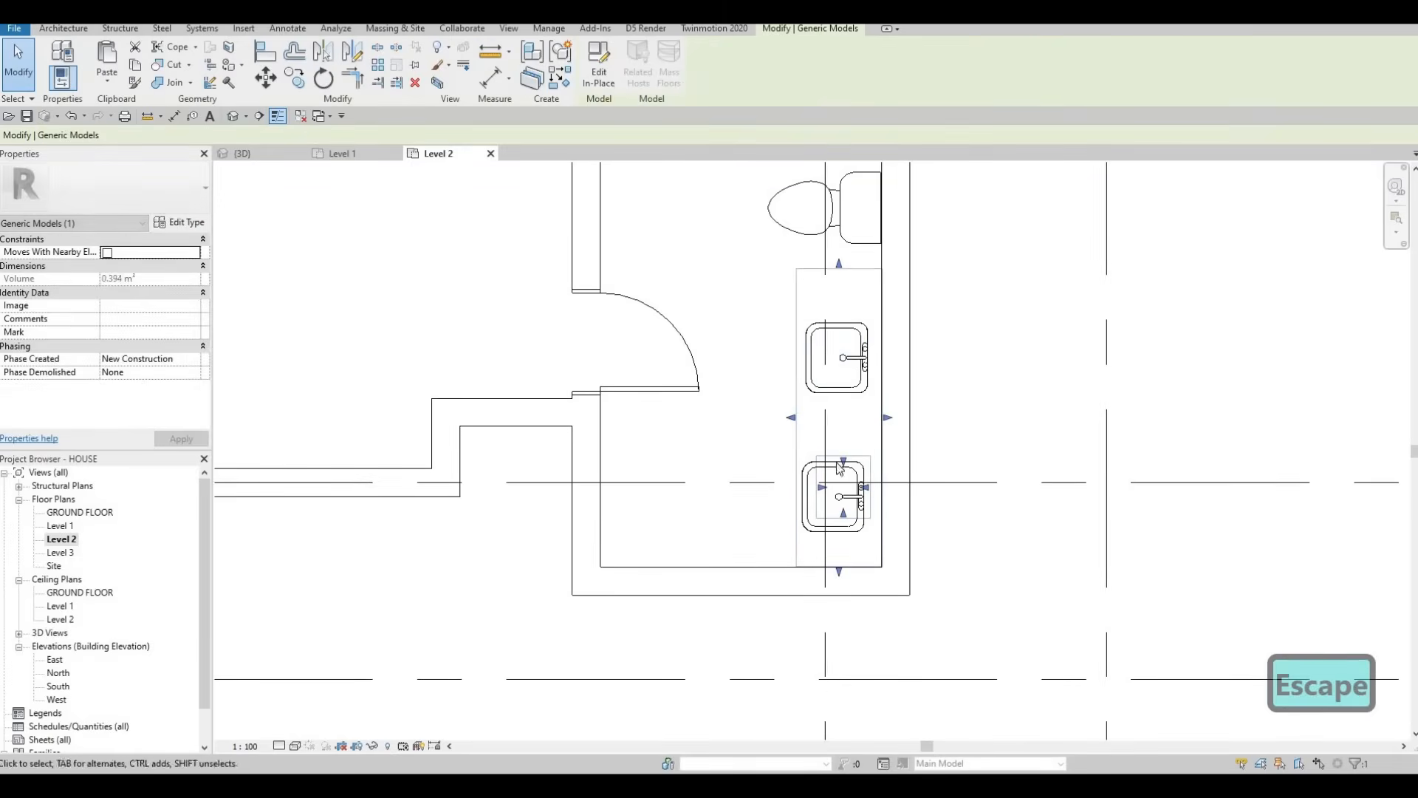
# Step: Nudge both vanity sinks up and to the right on the counter
pyautogui.click(820, 467)
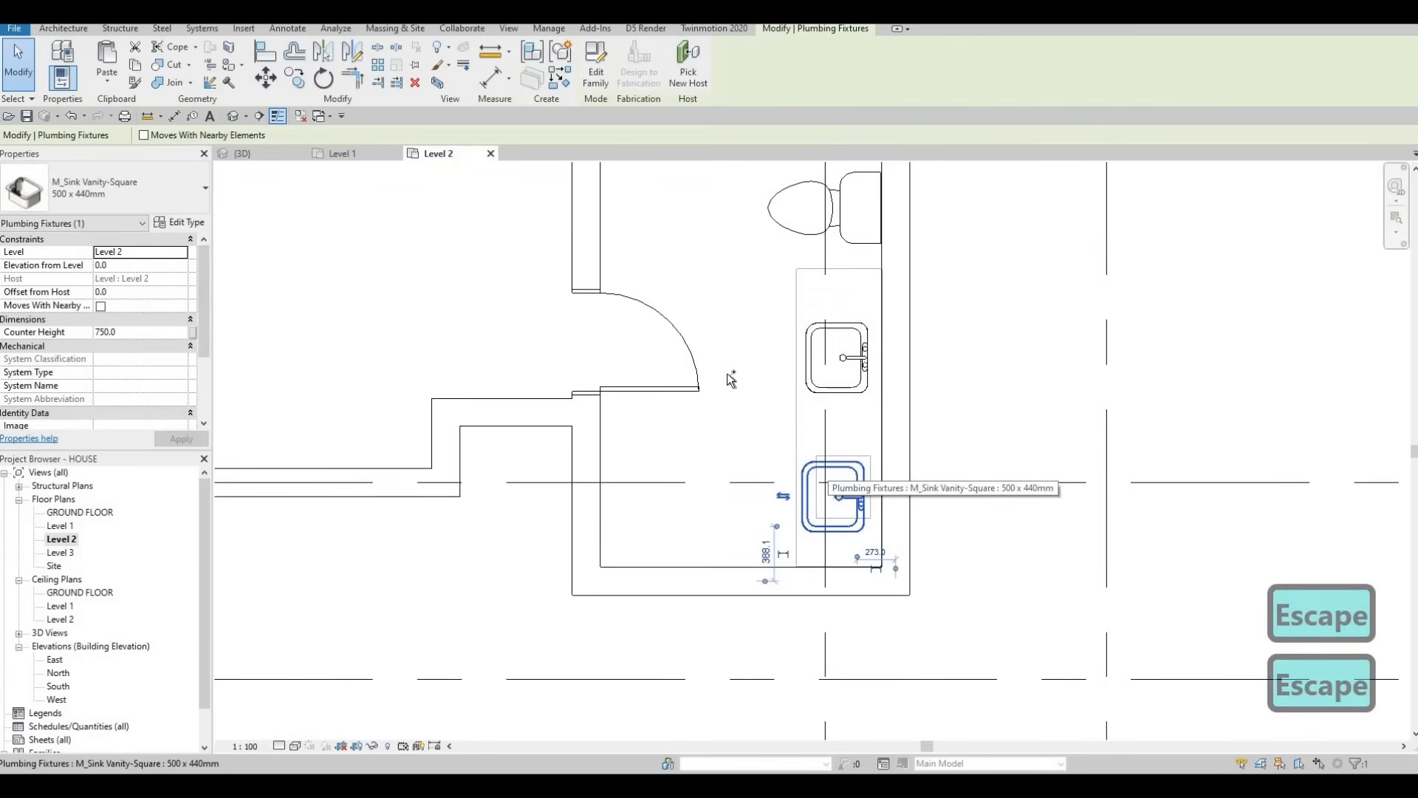
pyautogui.keyDown('ctrl'); pyautogui.click(828, 392); pyautogui.keyUp('ctrl')
pyautogui.press('Up')
pyautogui.press('Up')
pyautogui.press('Up')
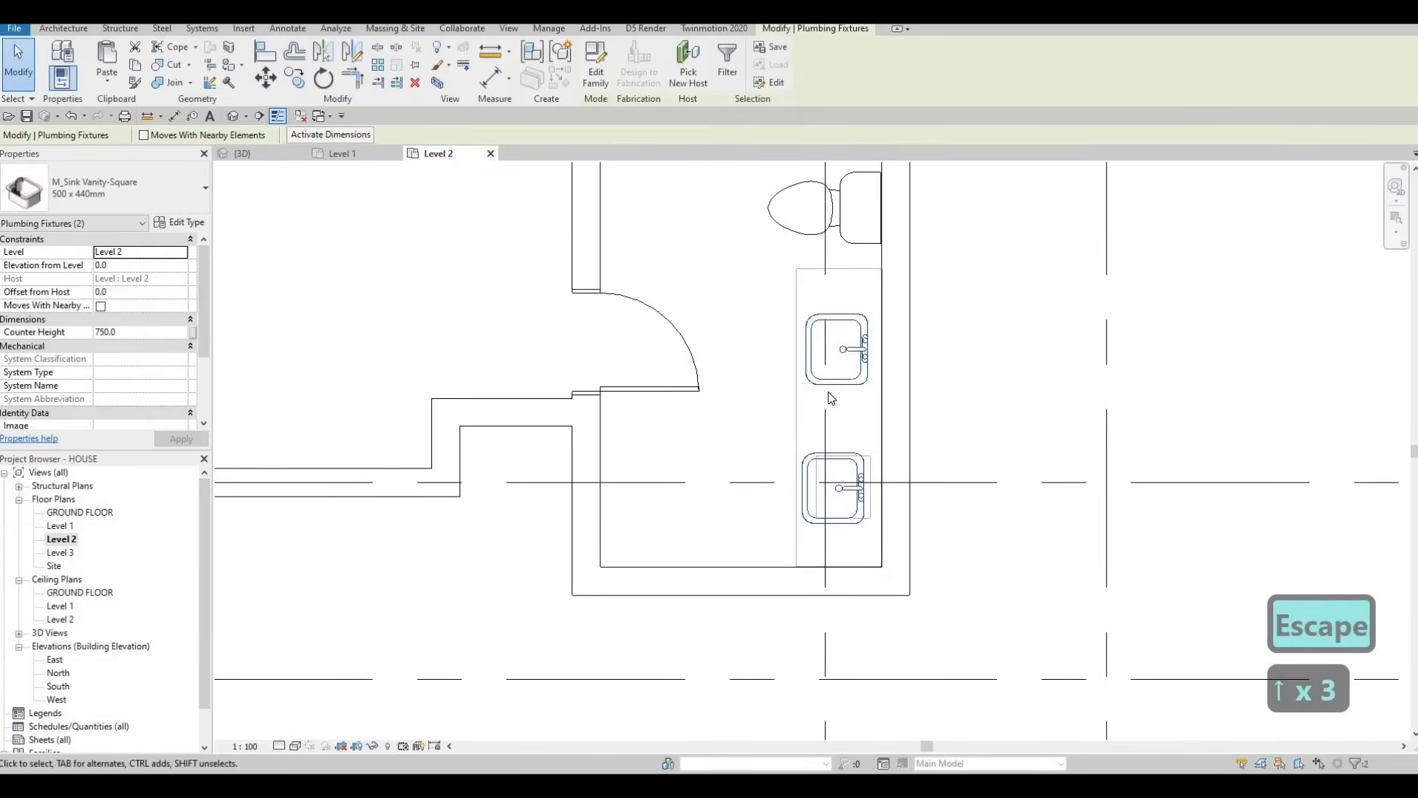
pyautogui.press('Right')
pyautogui.press('Right')
pyautogui.press('Right')
pyautogui.press('Right')
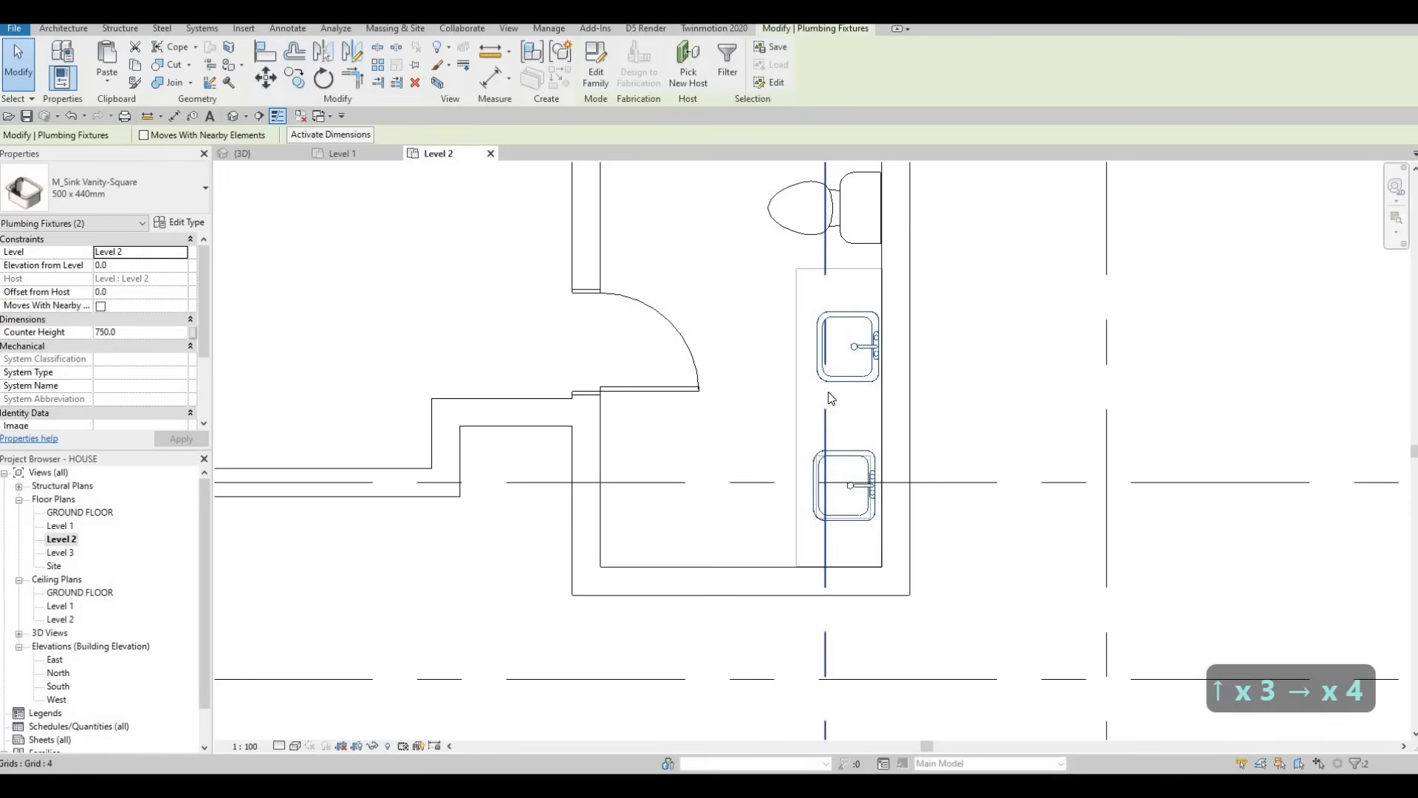
pyautogui.press('Escape')
pyautogui.press('Escape')
pyautogui.scroll(-4, 819, 393)
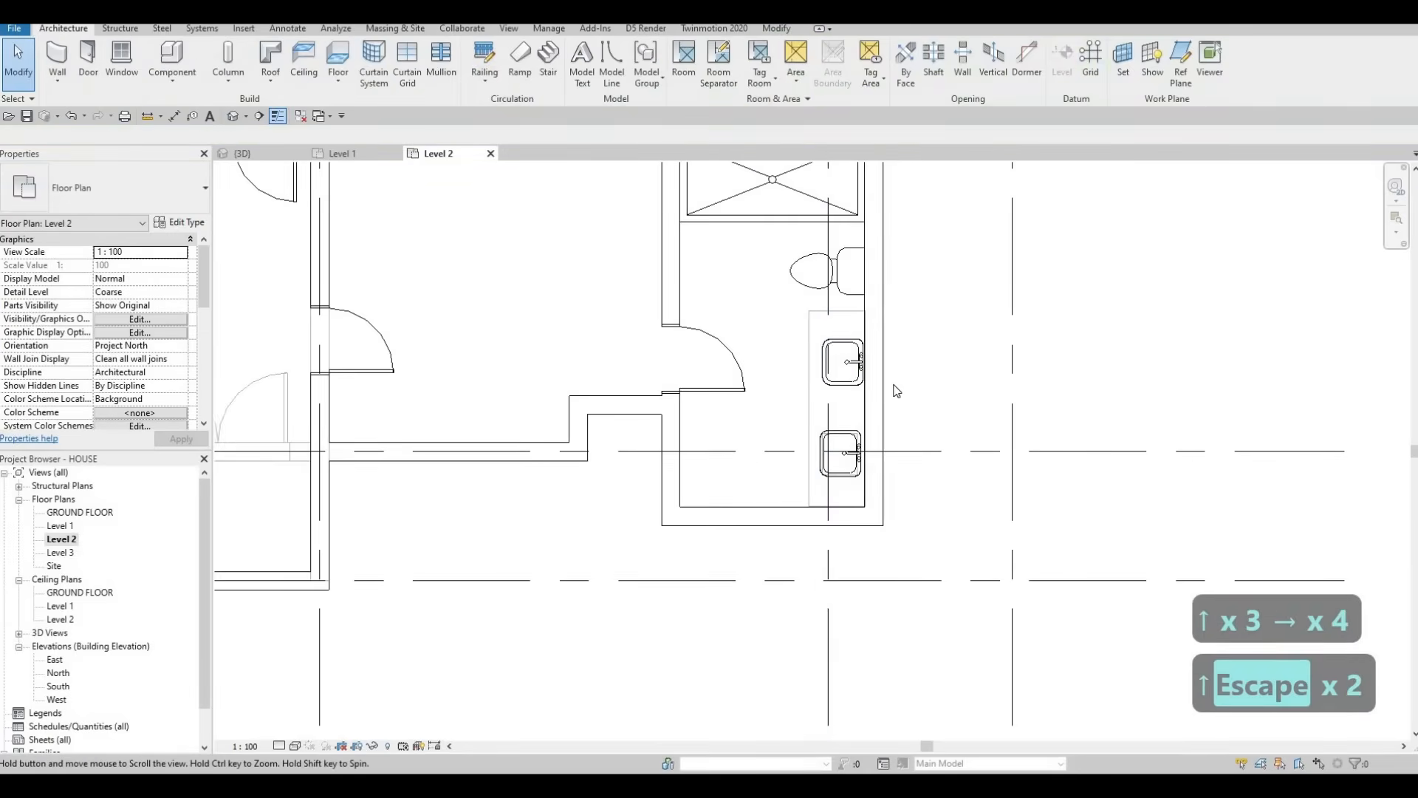
pyautogui.scroll(4, 908, 389)
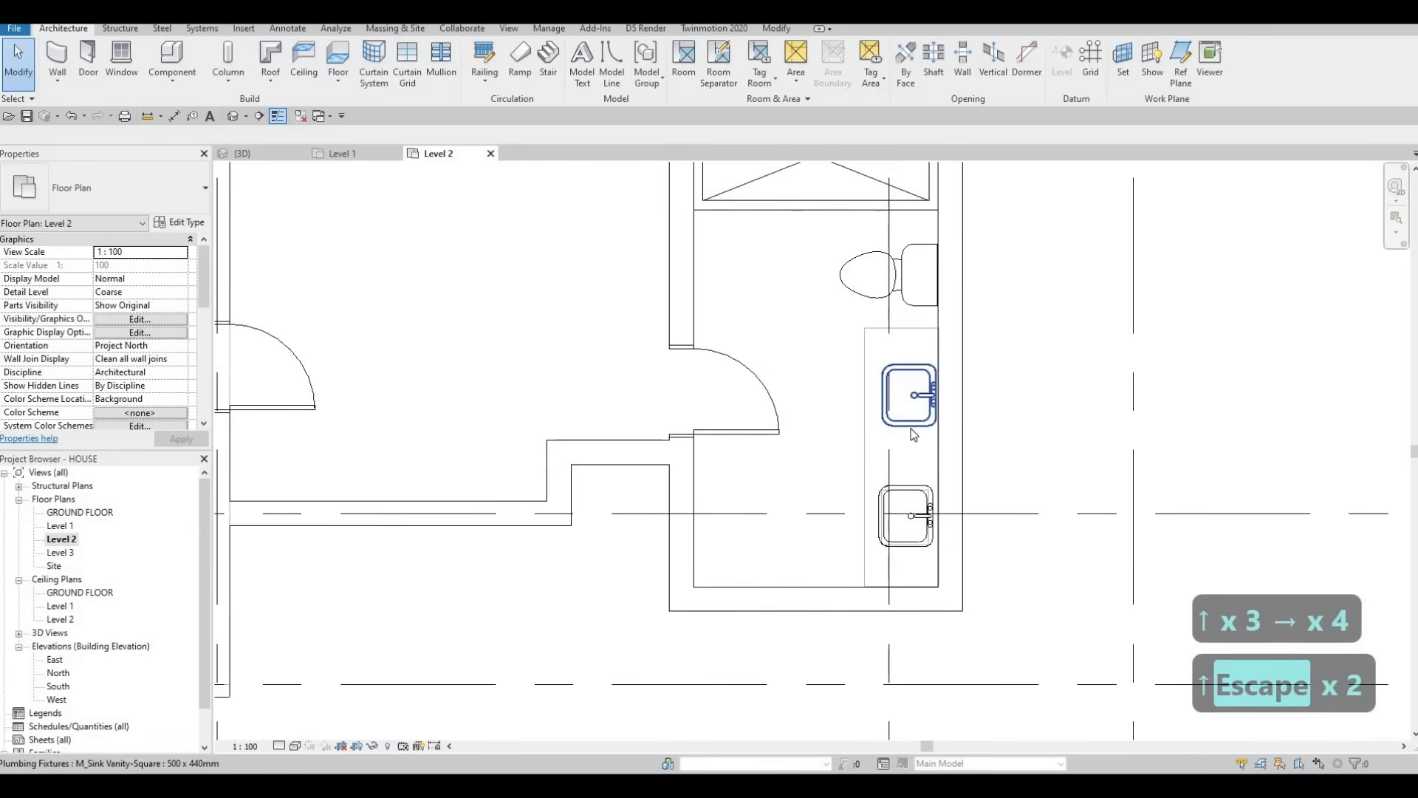
# Step: Align the upper sink to the lower sink's centre line with AL
pyautogui.press('a')
pyautogui.press('l')
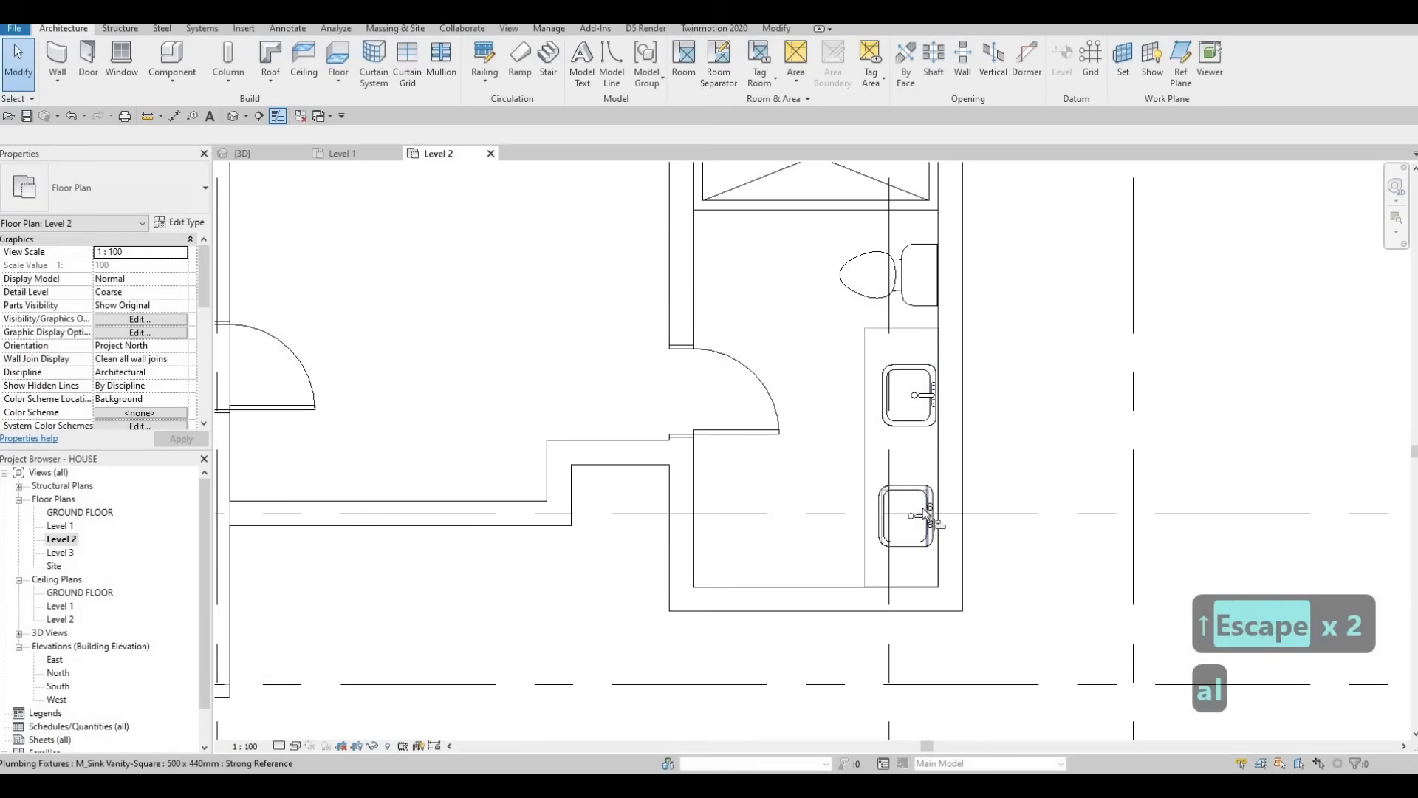
pyautogui.click(935, 402)
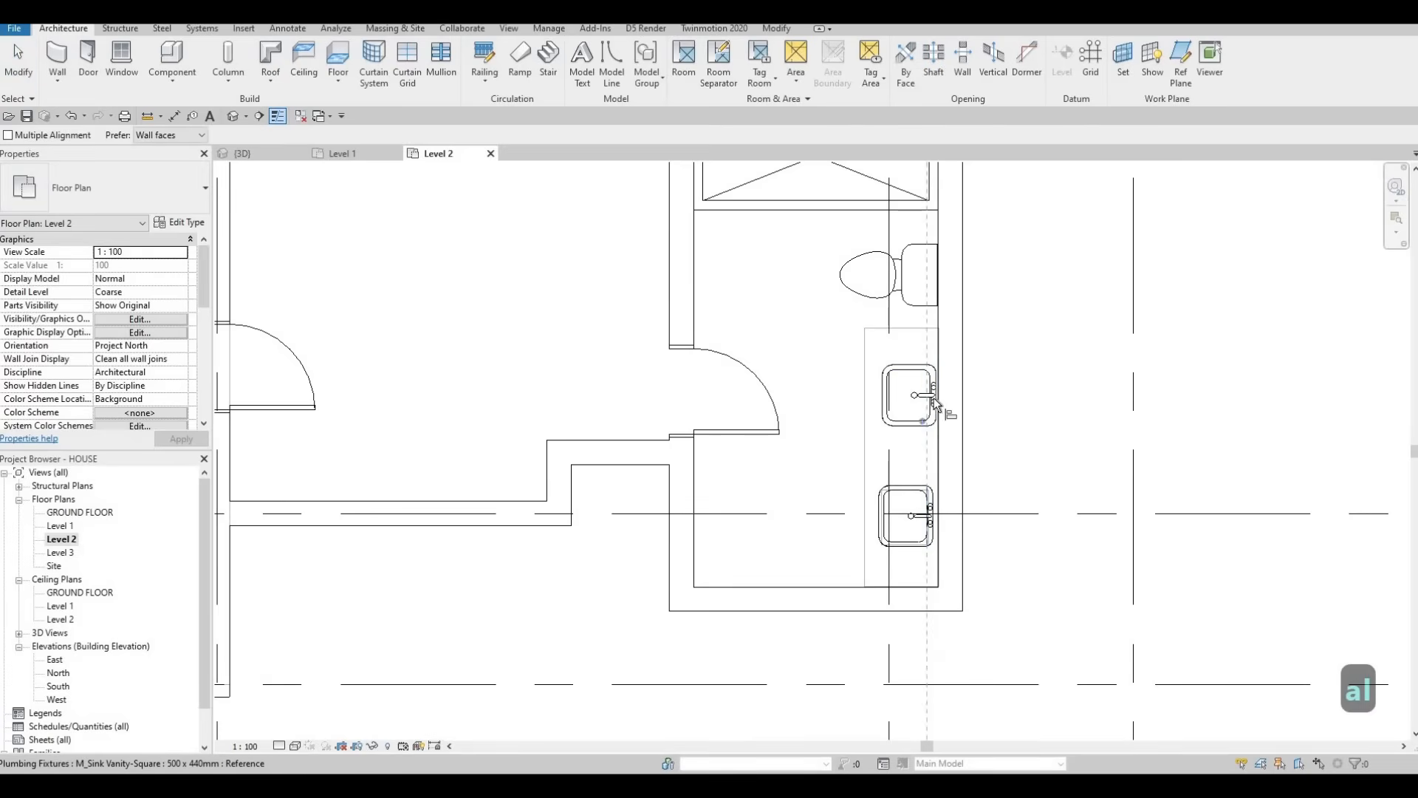
pyautogui.click(894, 423)
pyautogui.press('Escape')
pyautogui.press('Escape')
pyautogui.press('Escape')
pyautogui.scroll(-5, 850, 410)
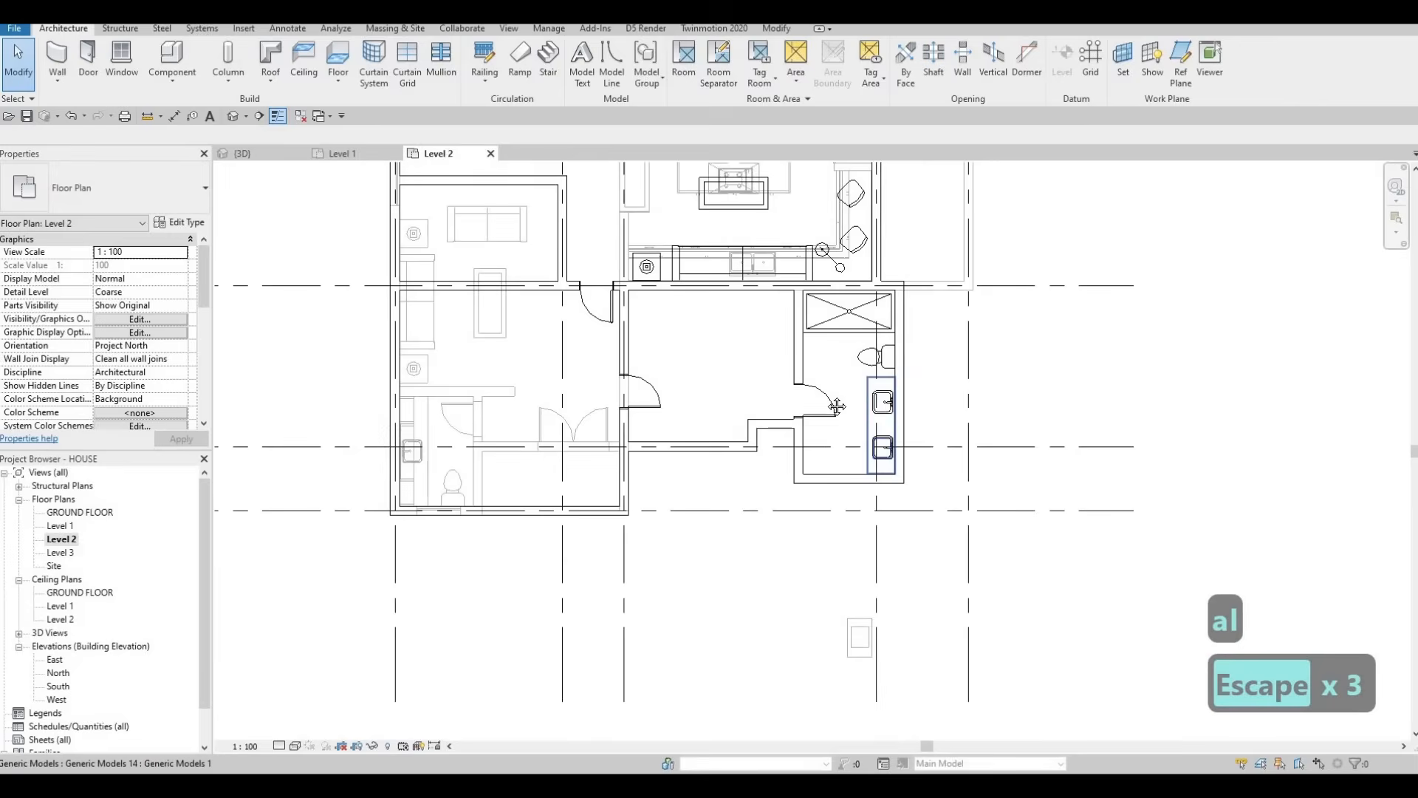
pyautogui.press('Escape')
# Step: Check the bathroom toilet, then pan around the Level 2 plan
pyautogui.click(903, 365)
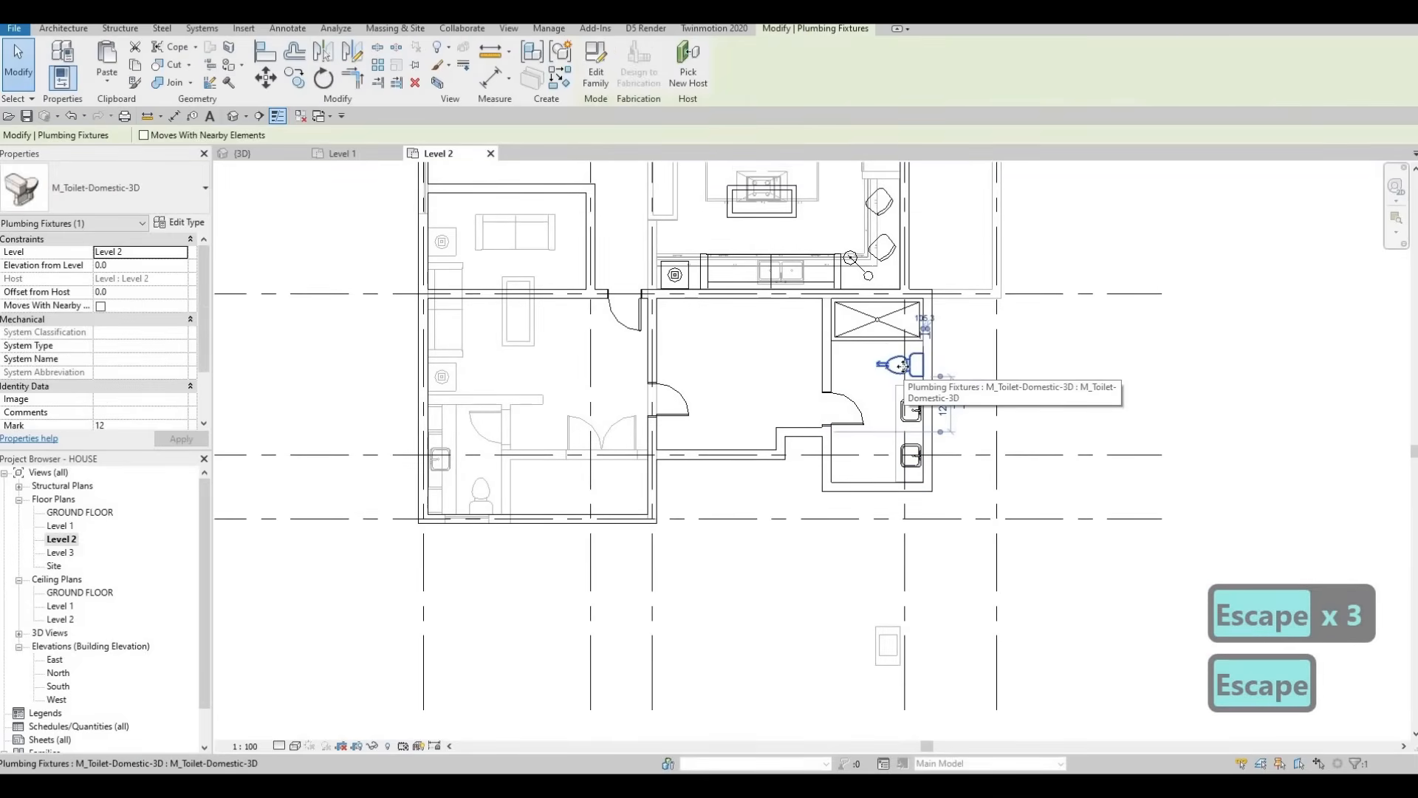
pyautogui.moveTo(730, 332); pyautogui.dragTo(744, 406, button='middle')
pyautogui.press('Escape')
pyautogui.scroll(-2, 741, 403)
pyautogui.moveTo(704, 336); pyautogui.dragTo(711, 387, button='middle')
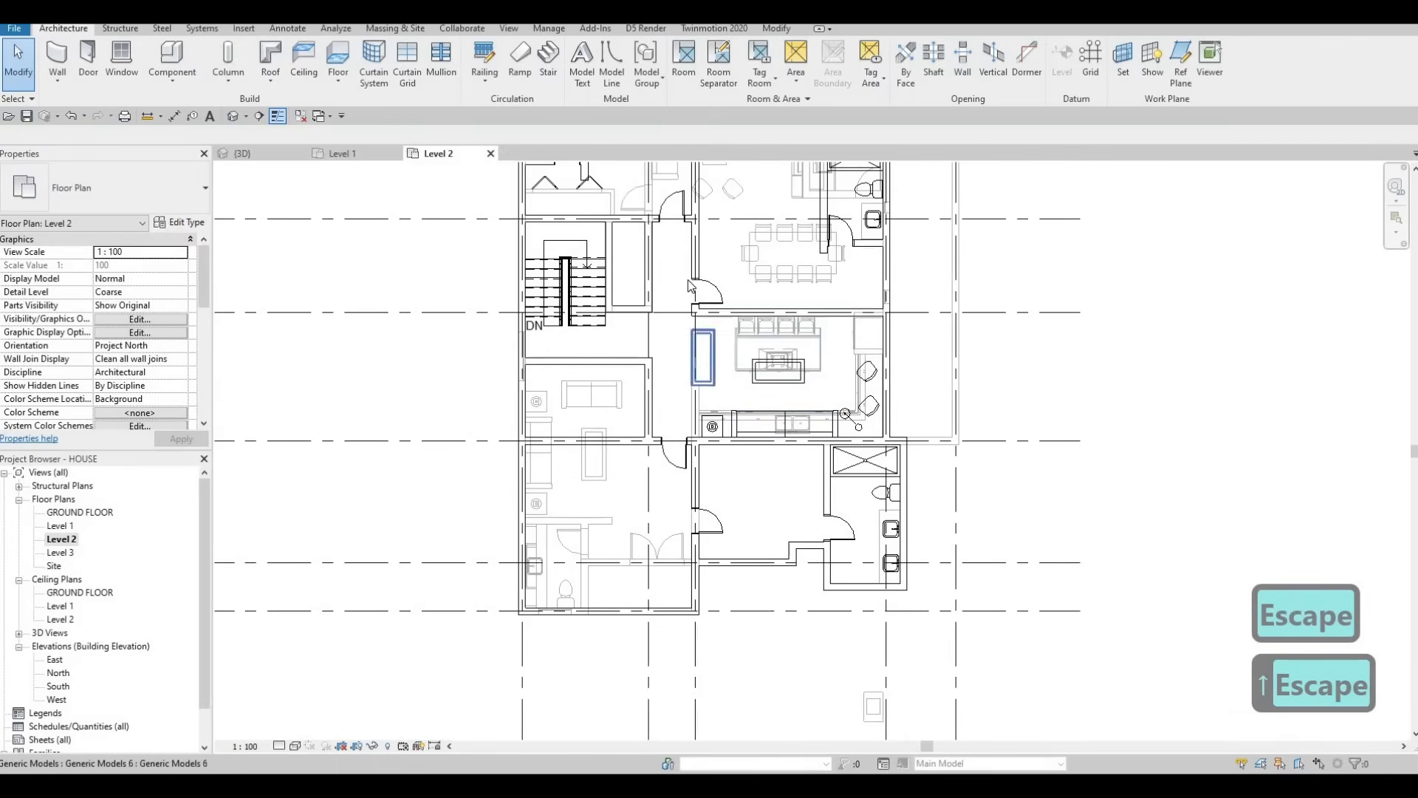
pyautogui.moveTo(758, 323); pyautogui.dragTo(748, 363, button='middle')
pyautogui.scroll(1, 747, 364)
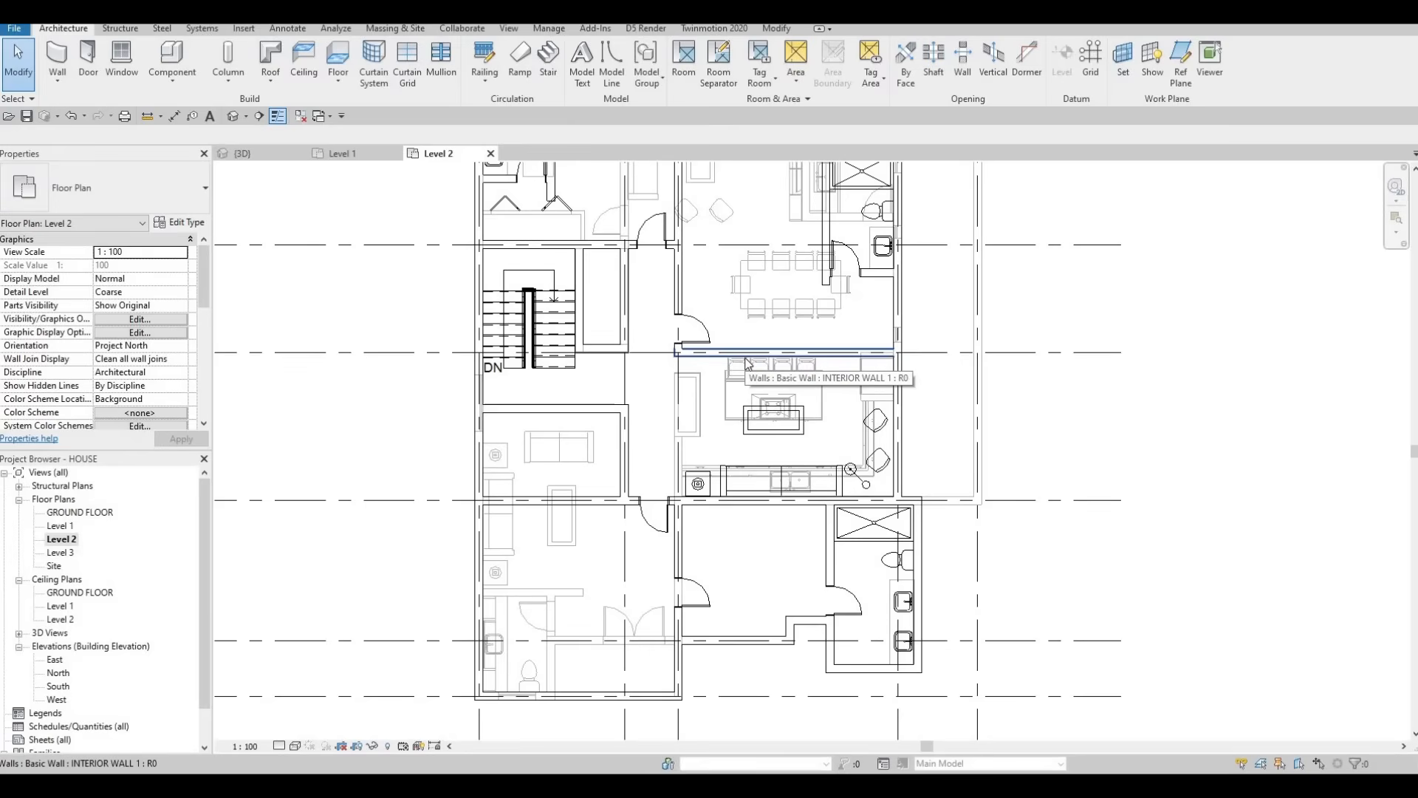
pyautogui.scroll(-4, 777, 292)
pyautogui.scroll(3, 709, 370)
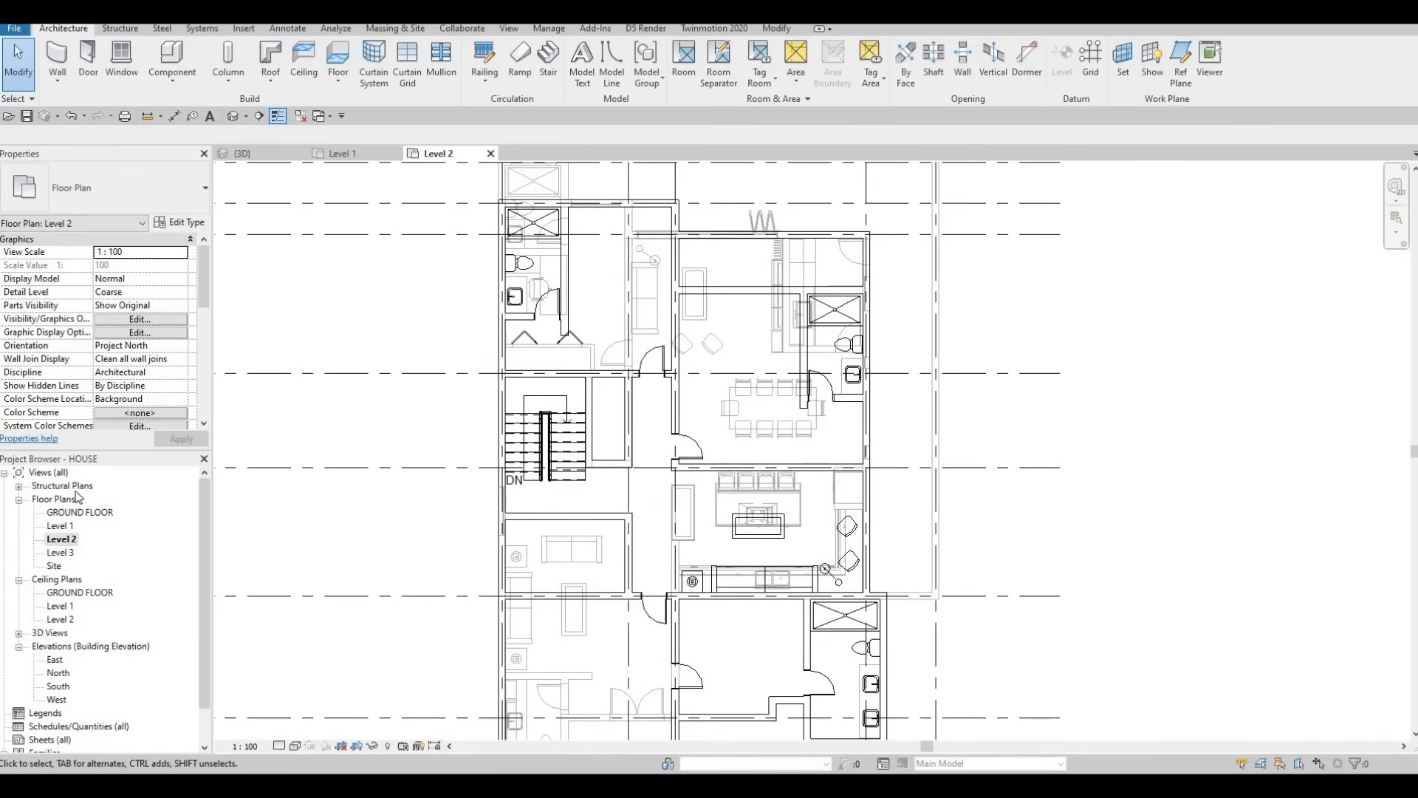
pyautogui.scroll(-3, 136, 363)
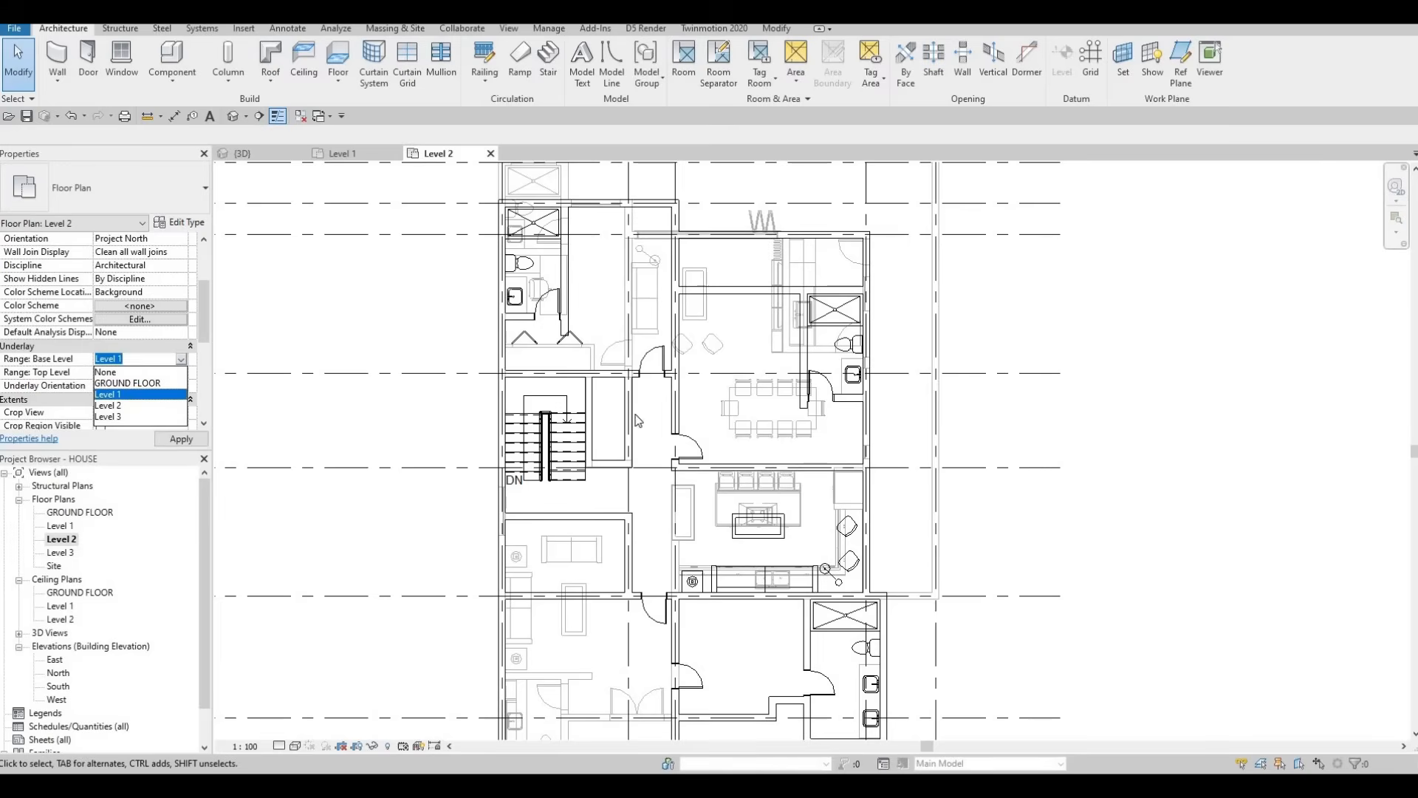
# Step: Set the Level 2 plan's Underlay base level from Level 1 to None
pyautogui.click(118, 373)
pyautogui.scroll(-3, 594, 414)
pyautogui.press('Escape')
pyautogui.moveTo(594, 414); pyautogui.dragTo(693, 401, button='middle')
pyautogui.scroll(3, 620, 410)
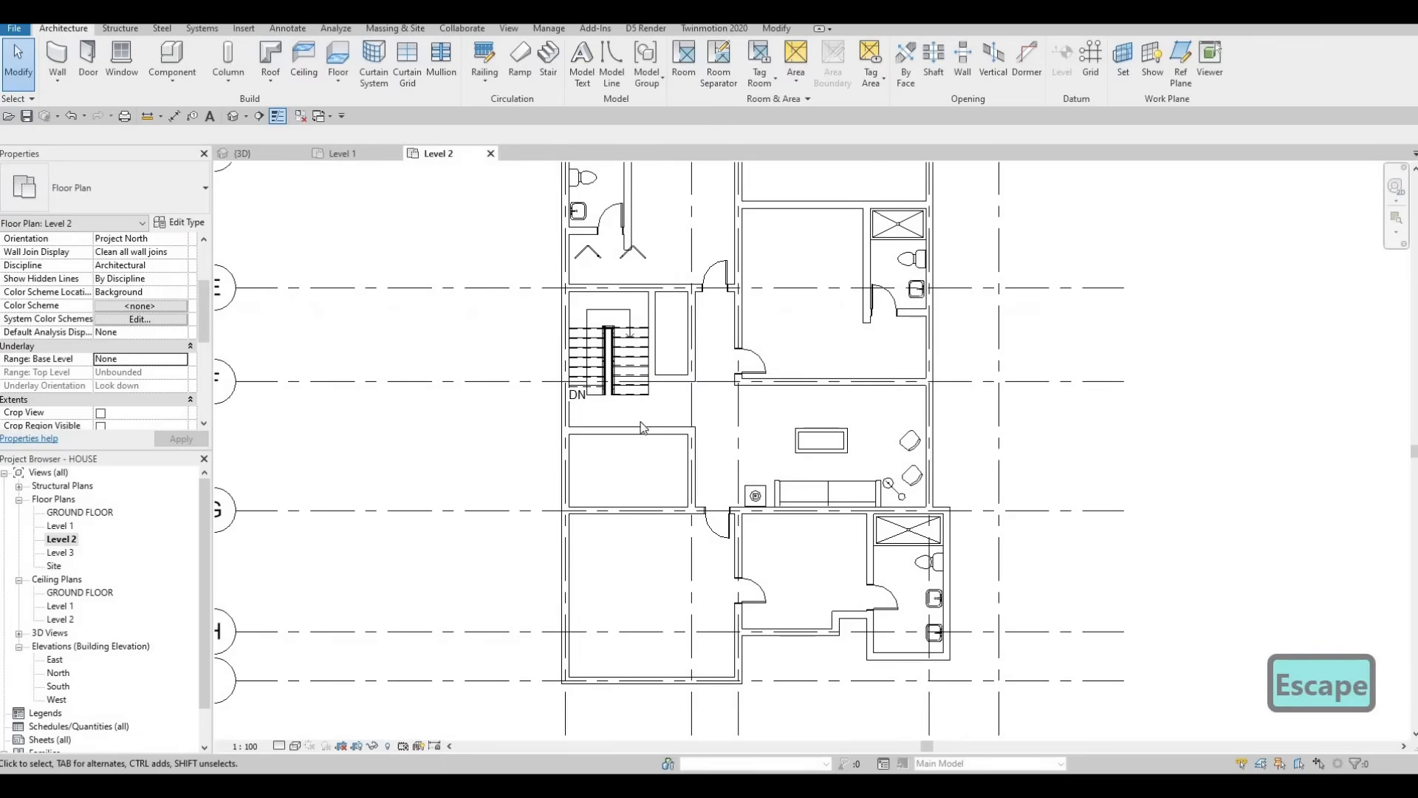
pyautogui.press('Escape')
pyautogui.scroll(-1, 659, 449)
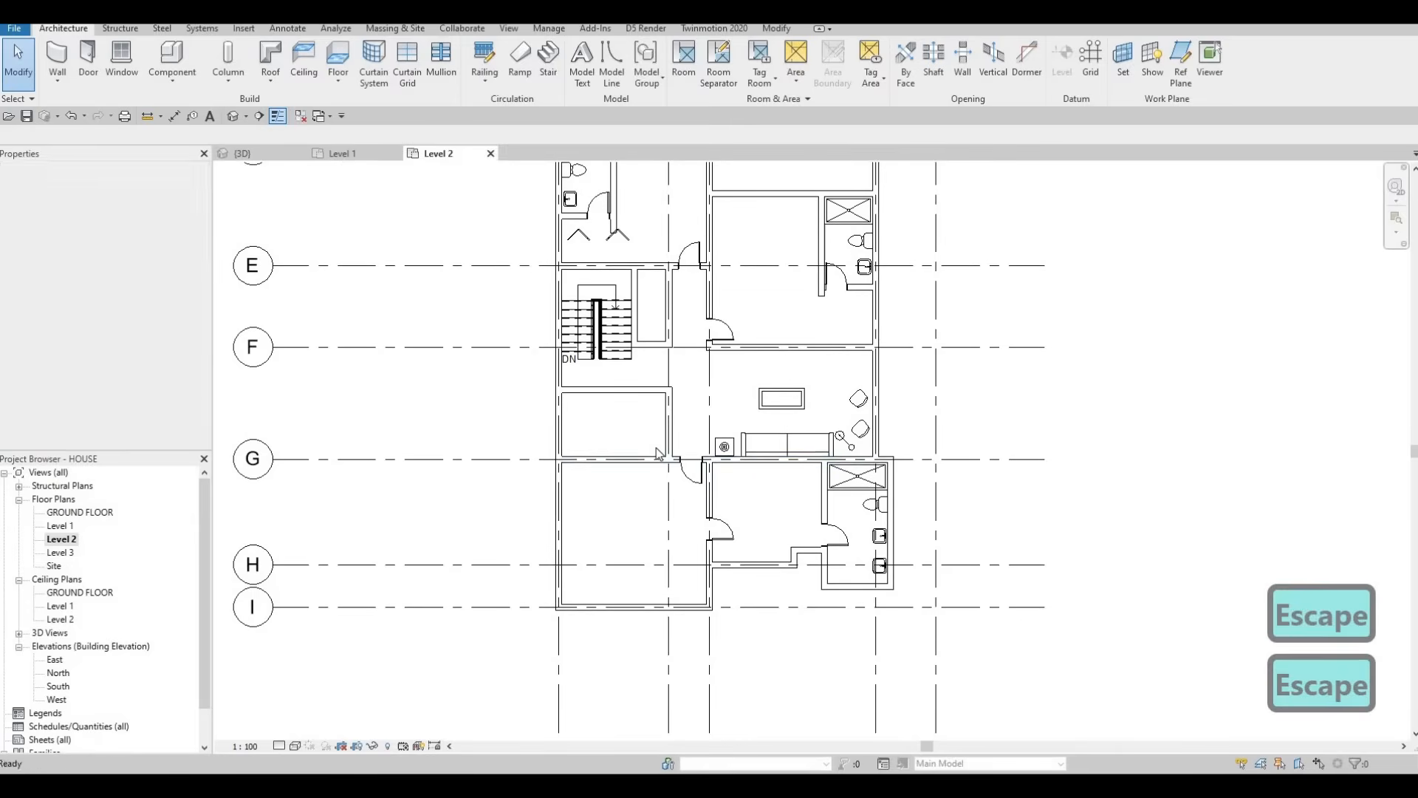
pyautogui.scroll(2, 628, 392)
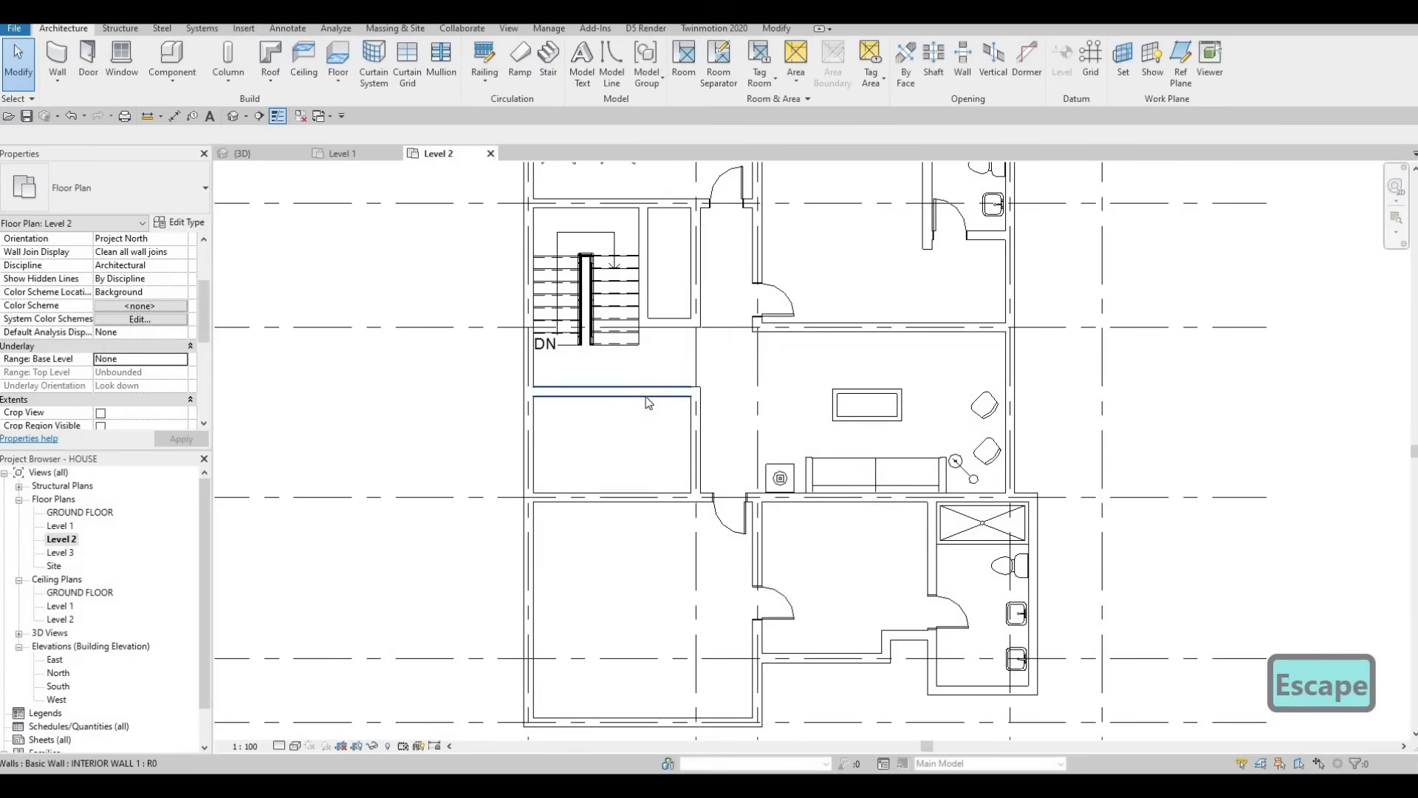
pyautogui.press('Escape')
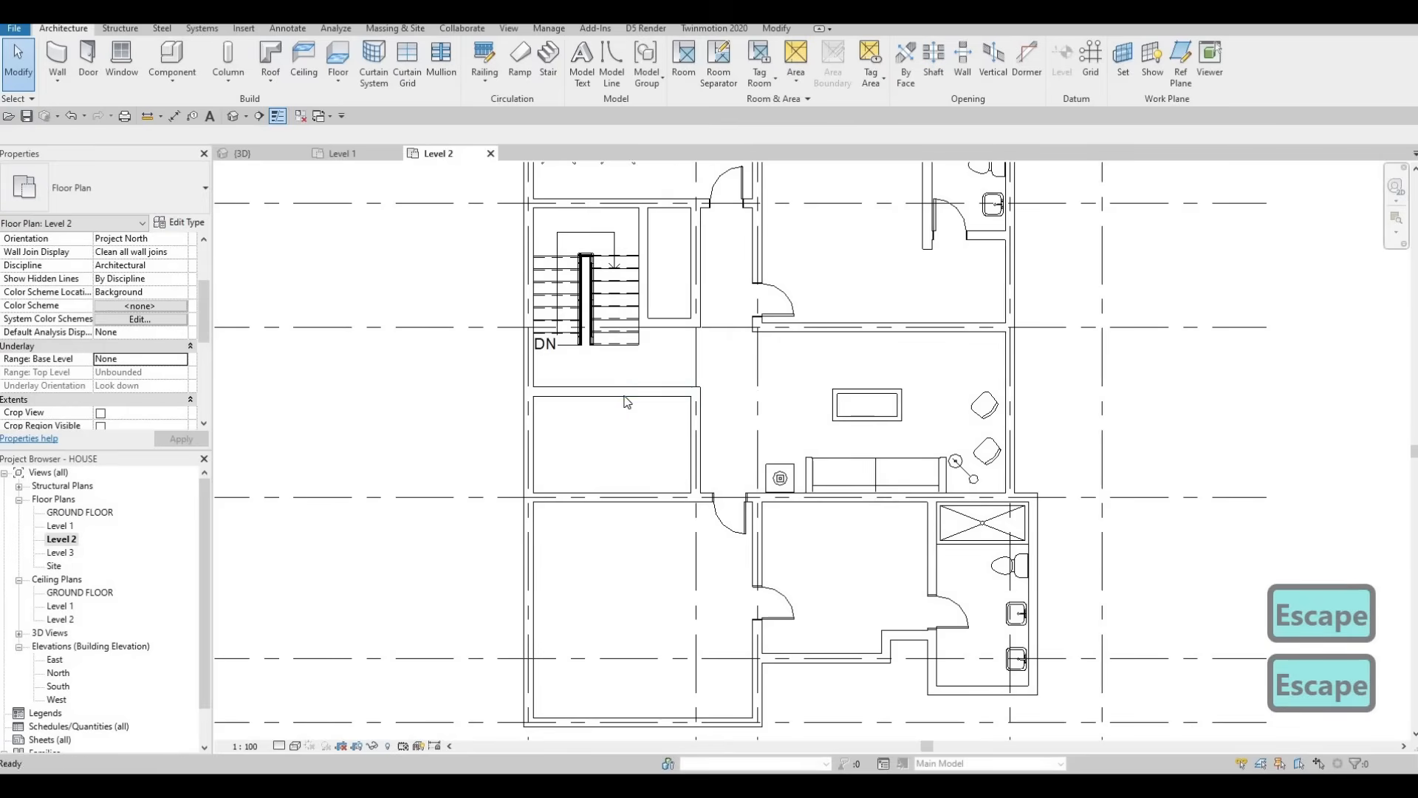
# Step: Select the vertical and horizontal interior walls of the small room below the stair
pyautogui.click(671, 401)
pyautogui.press('Escape')
pyautogui.click(671, 397)
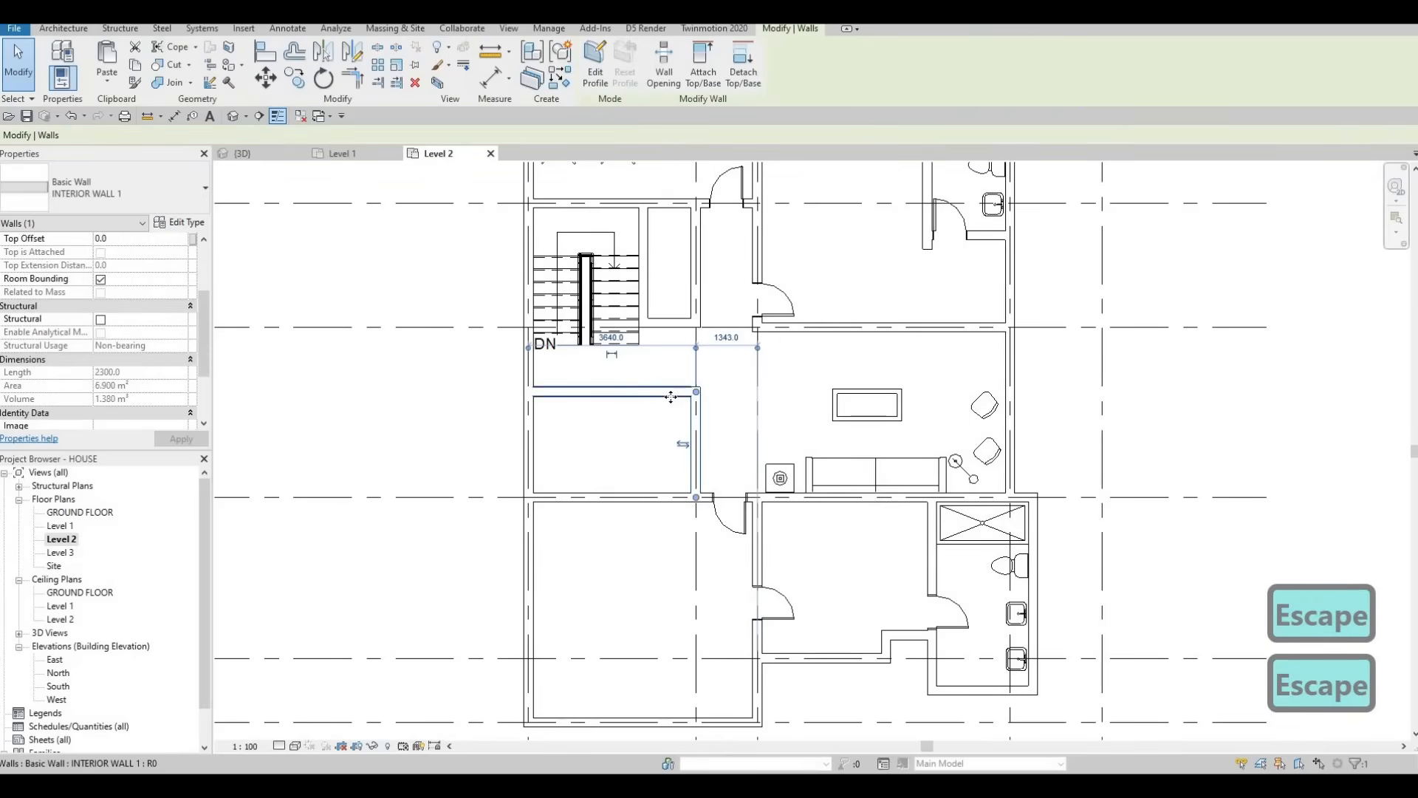
pyautogui.keyDown('ctrl'); pyautogui.click(670, 398); pyautogui.keyUp('ctrl')
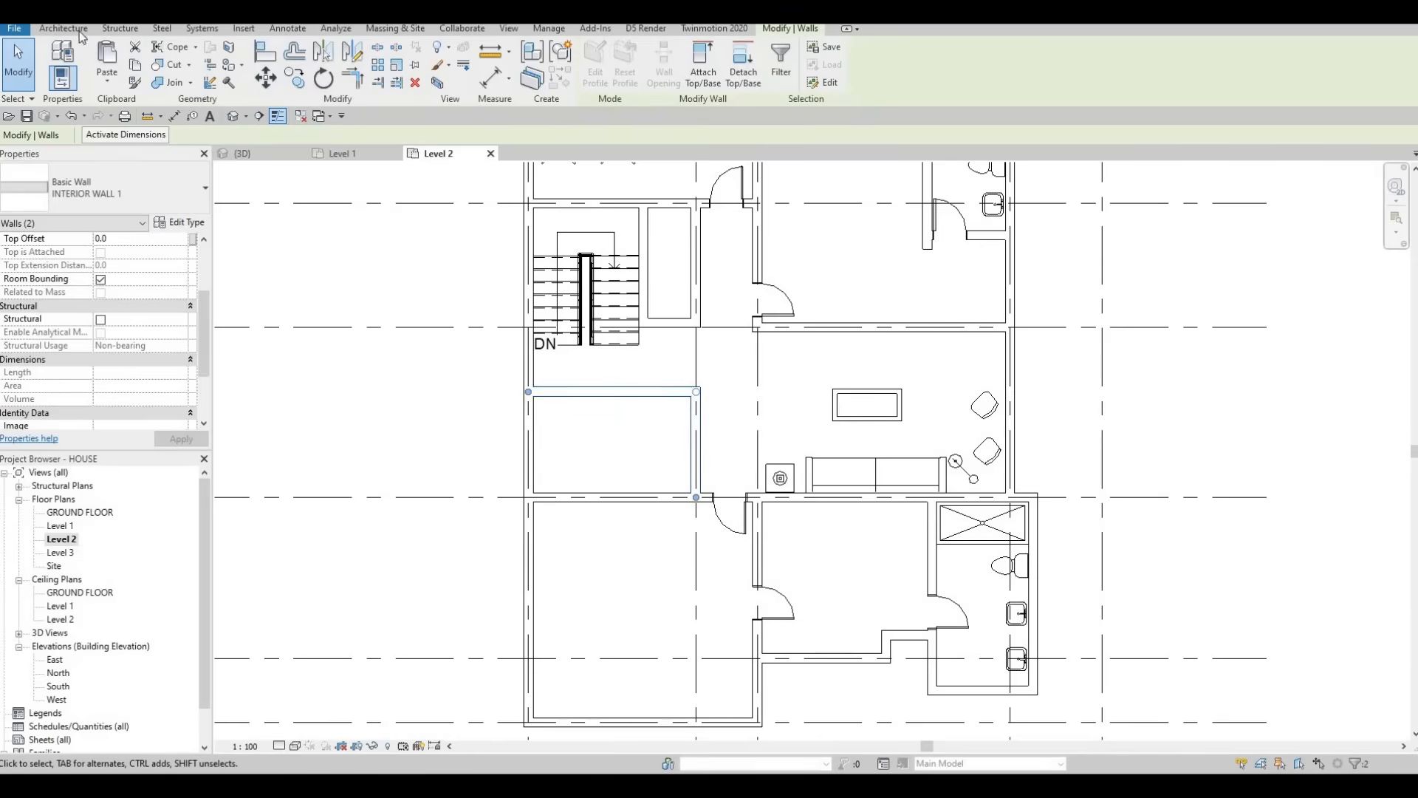
# Step: Sketch an L-shaped 900mm Pipe railing along the two walls and finish it
pyautogui.click(77, 30)
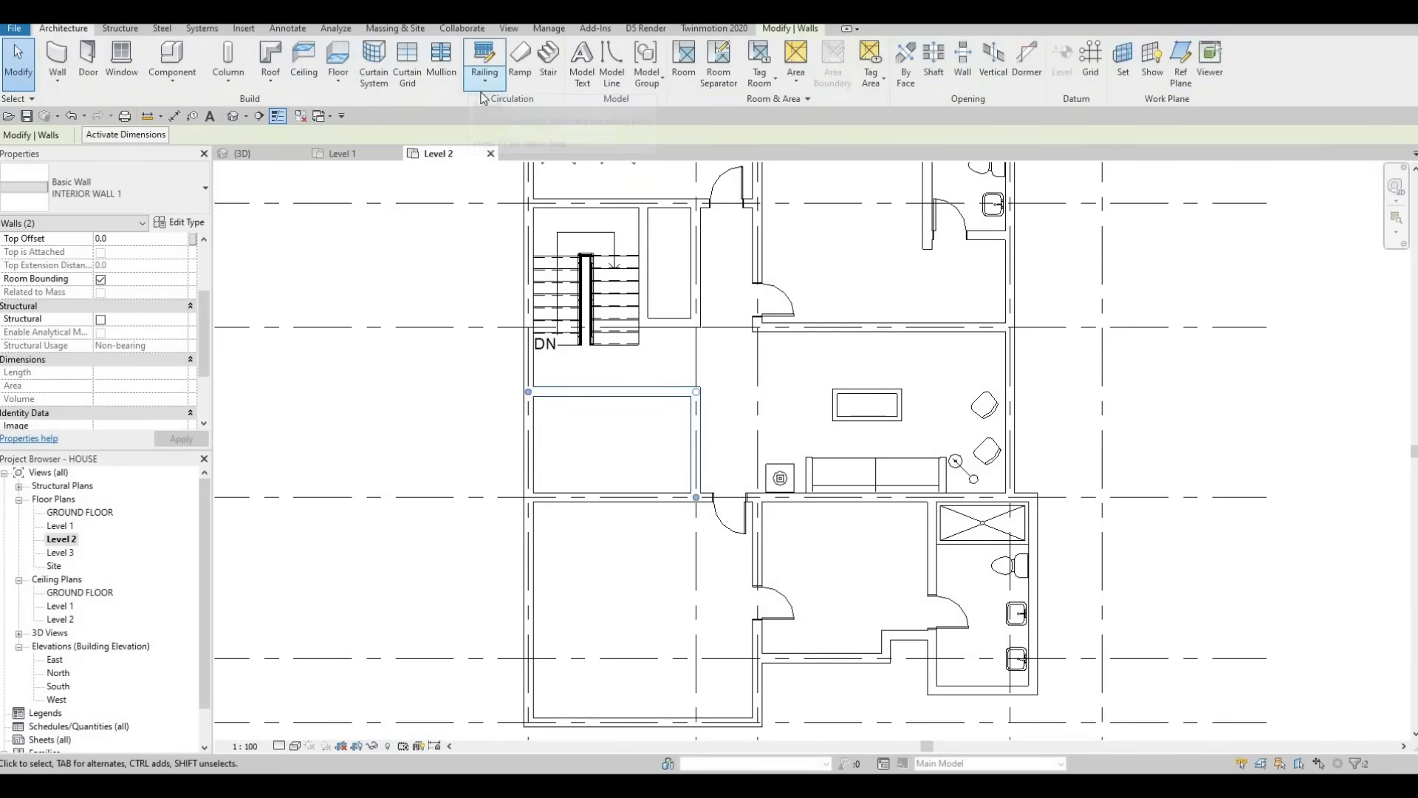
pyautogui.click(482, 81)
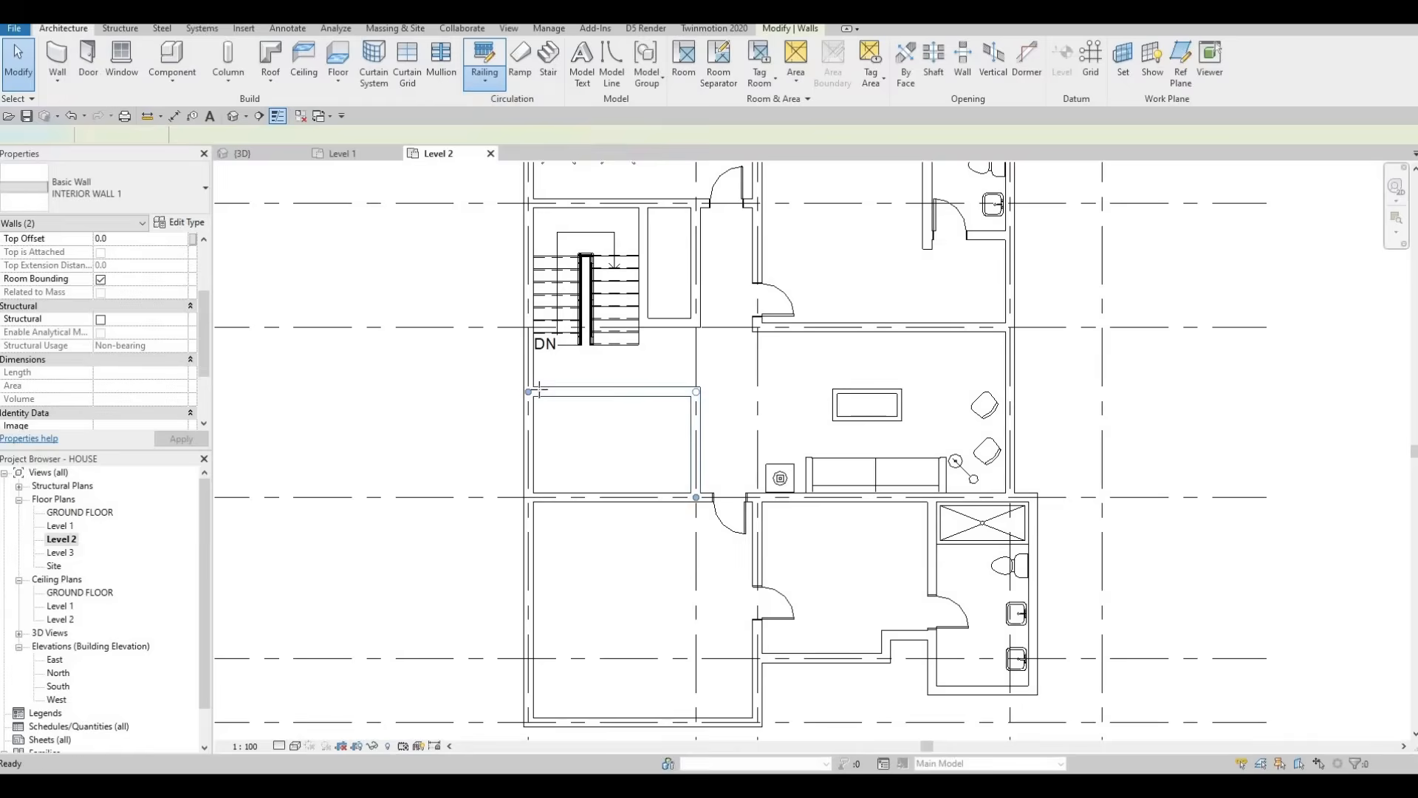
pyautogui.click(529, 393)
pyautogui.scroll(2, 544, 384)
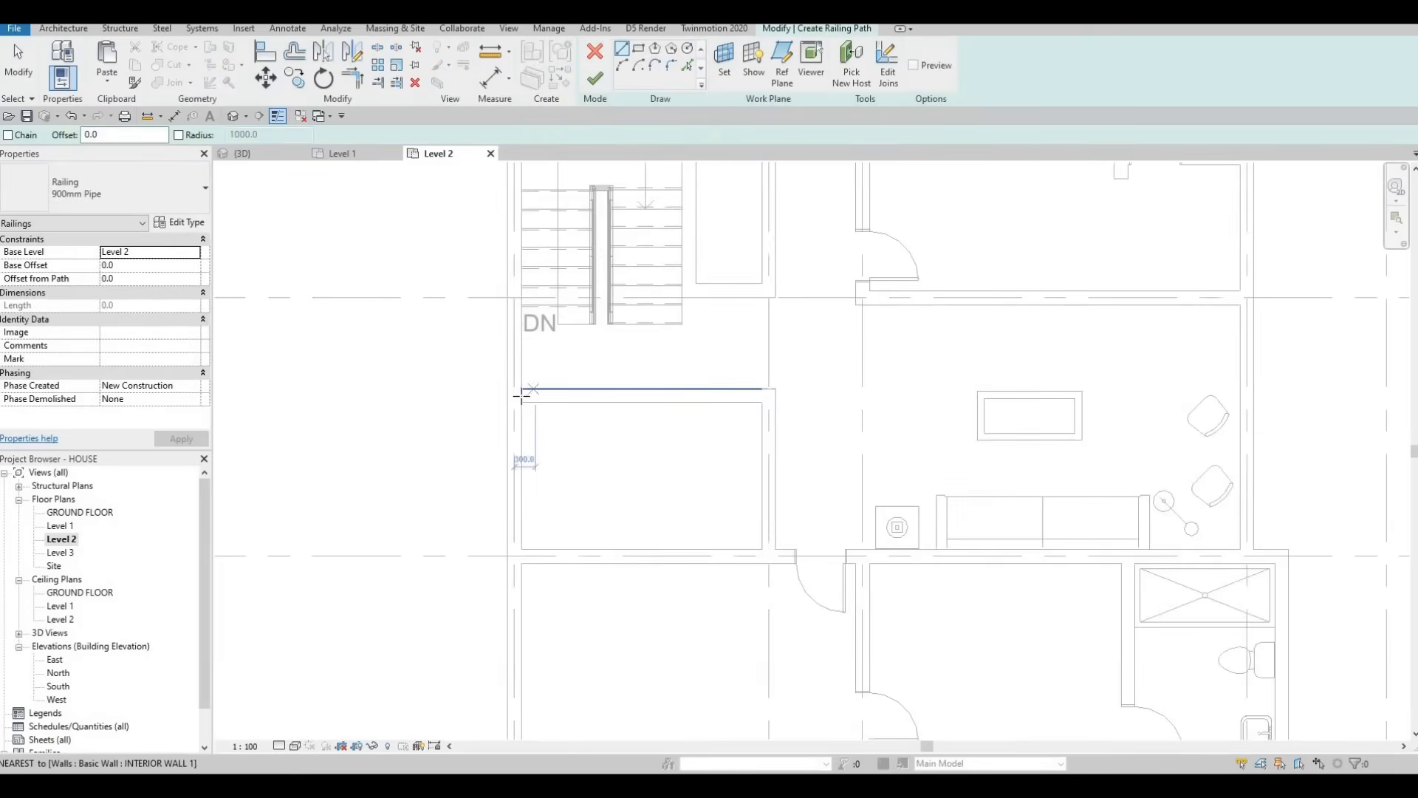
pyautogui.click(768, 395)
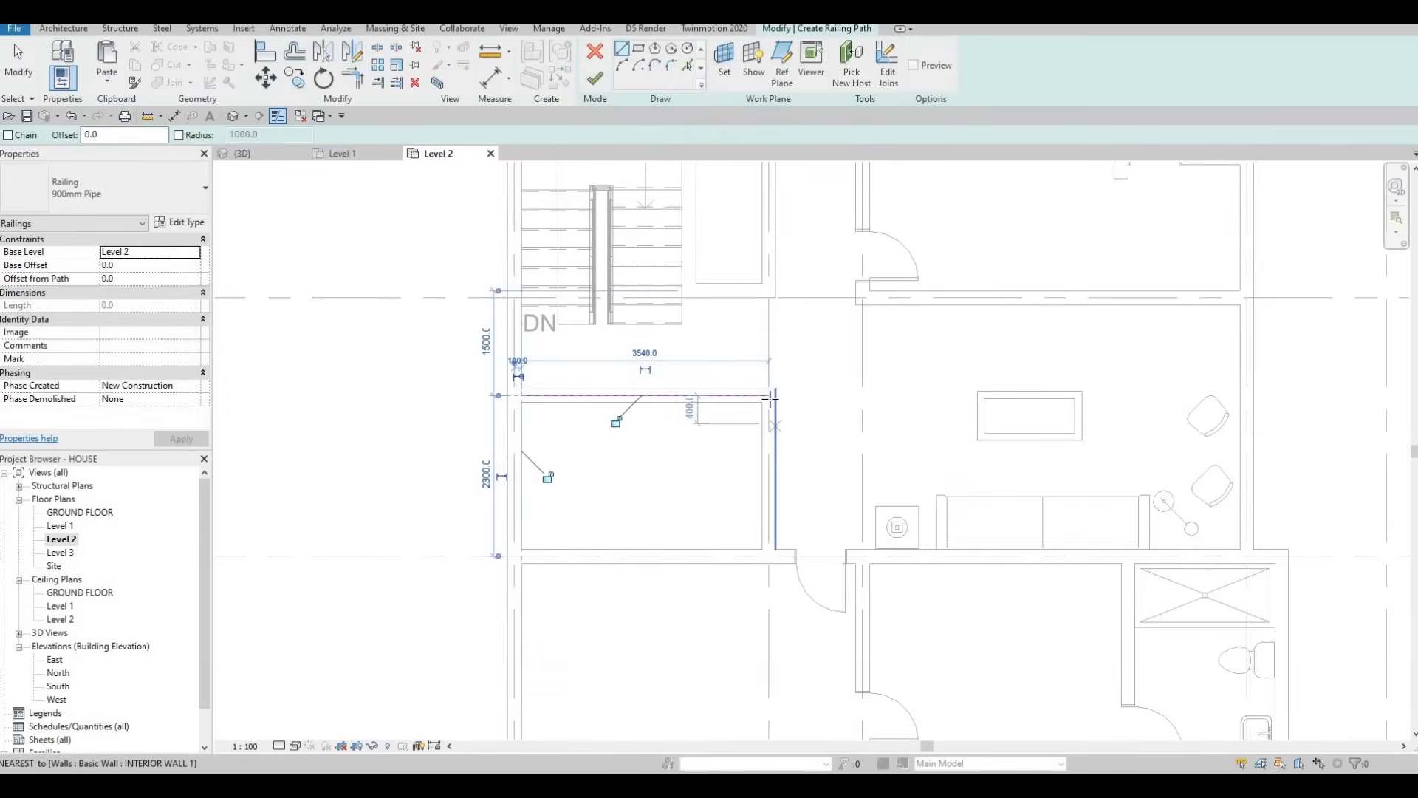
pyautogui.click(769, 396)
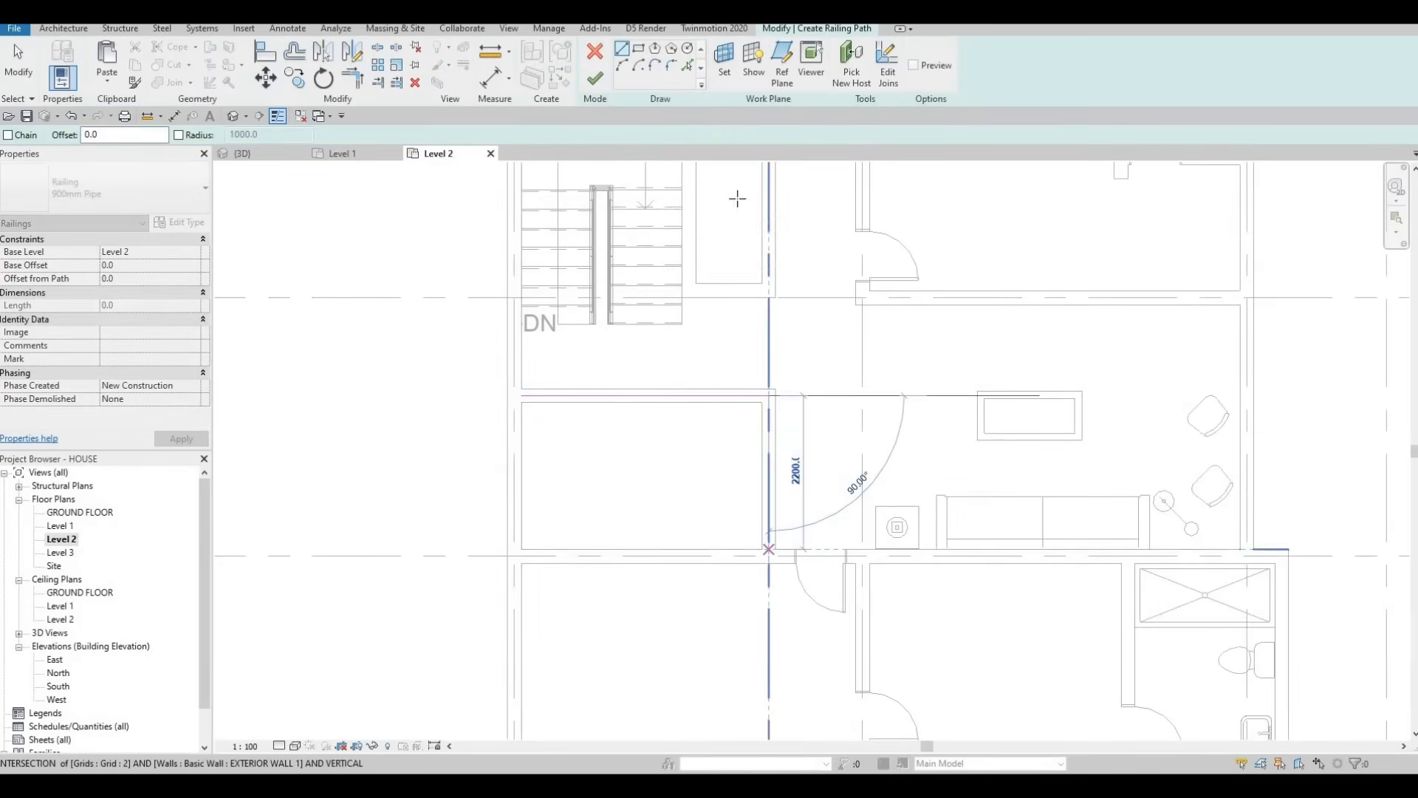
pyautogui.click(768, 549)
pyautogui.press('Escape')
pyautogui.click(595, 78)
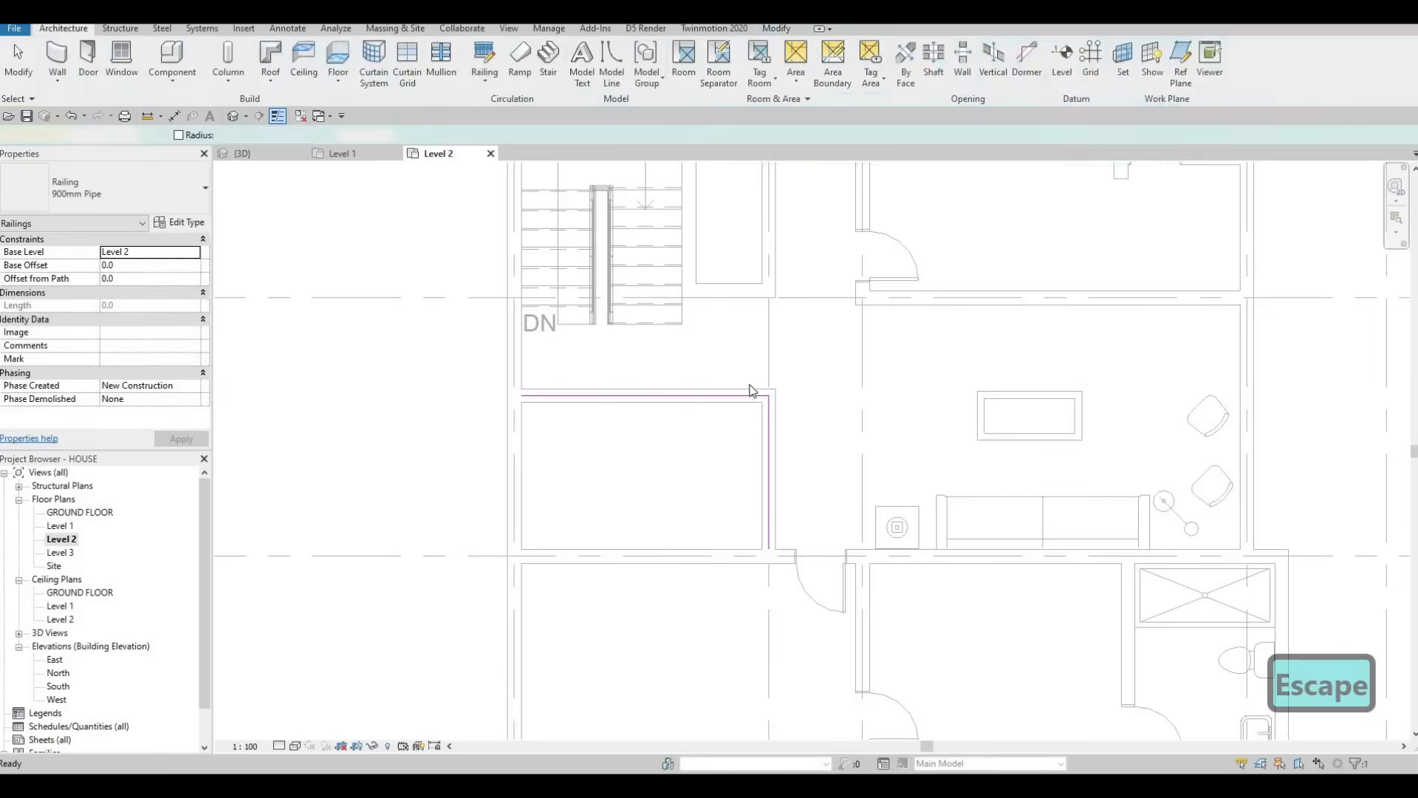
# Step: Delete the horizontal and vertical interior walls the railing replaces
pyautogui.press('Escape')
pyautogui.press('Escape')
pyautogui.click(747, 396)
pyautogui.press('Delete')
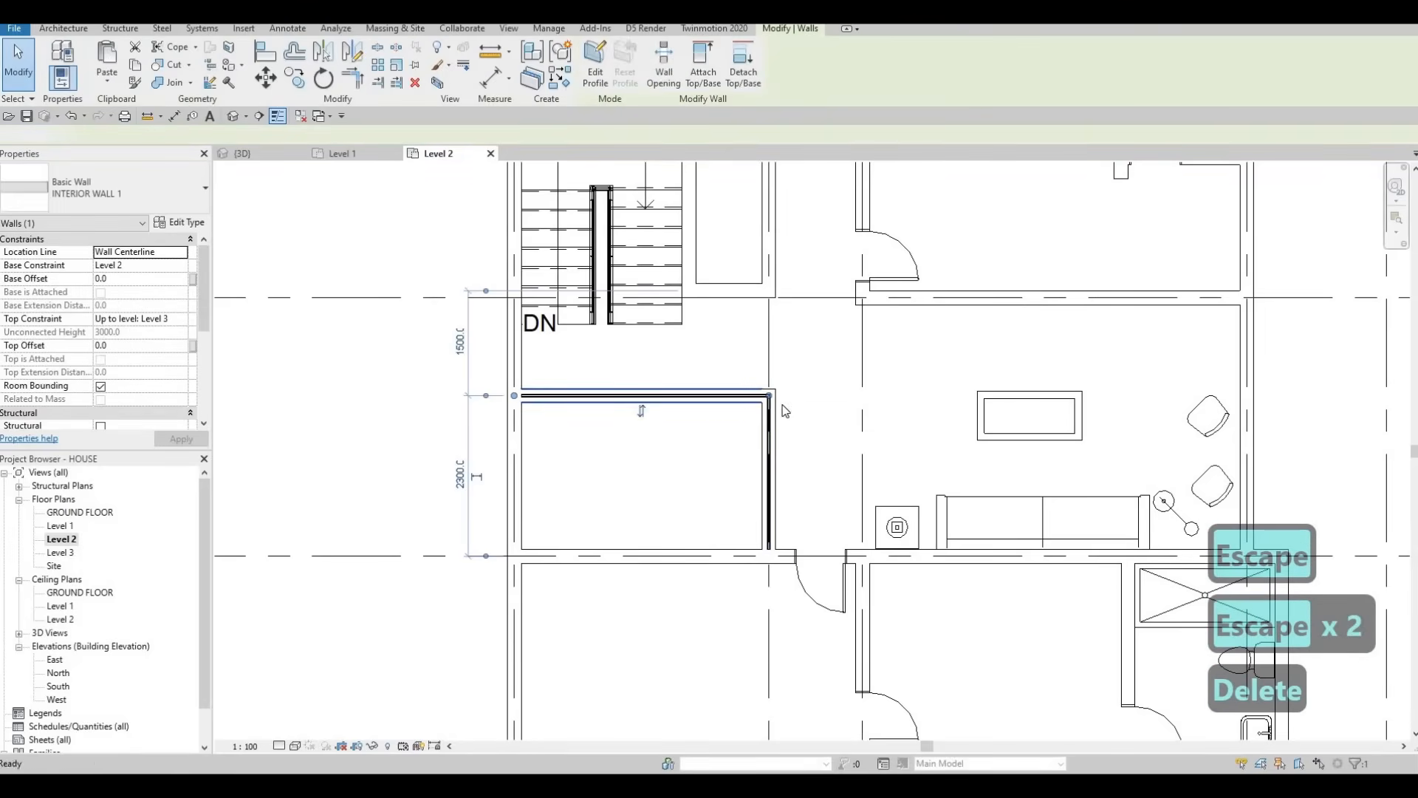
pyautogui.click(768, 453)
pyautogui.press('Delete')
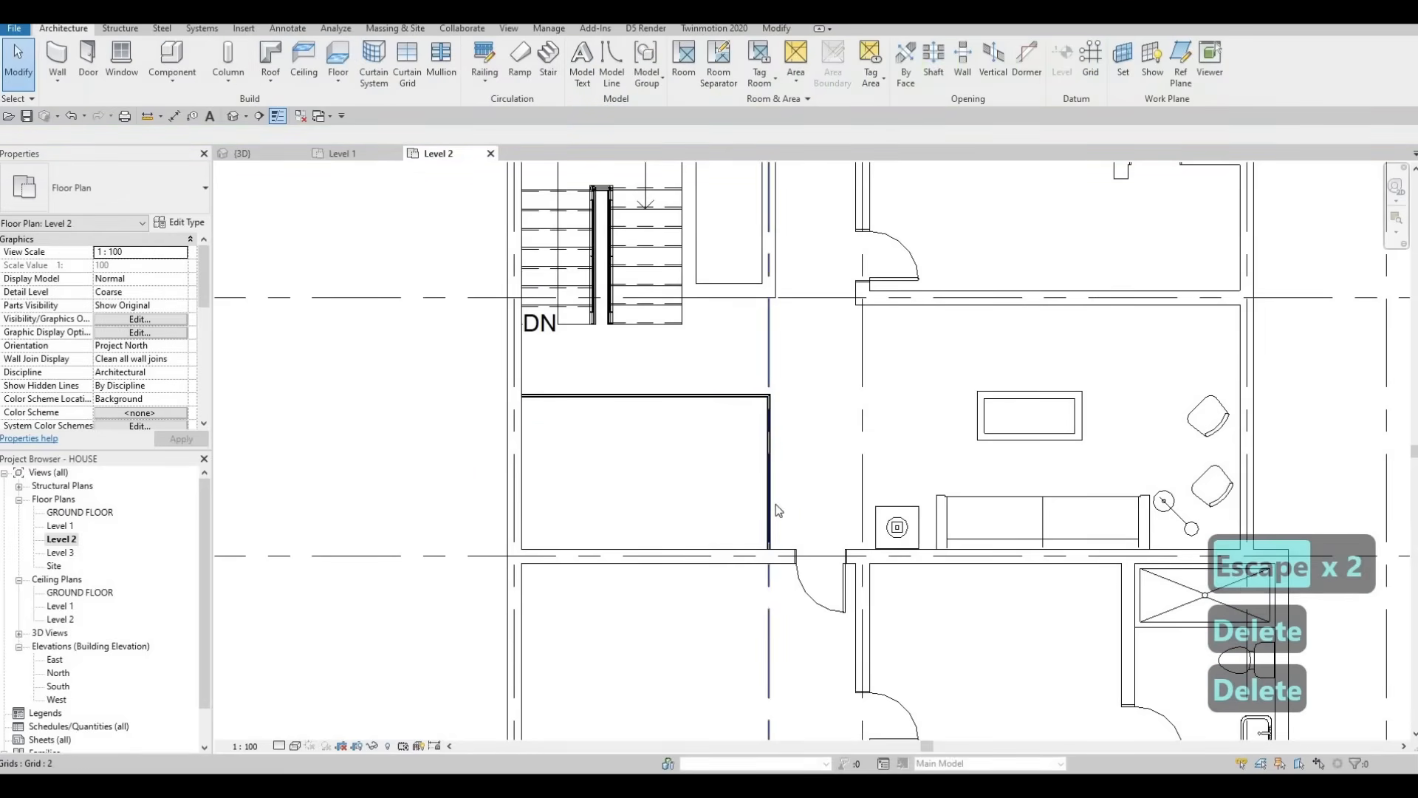
pyautogui.press('Escape')
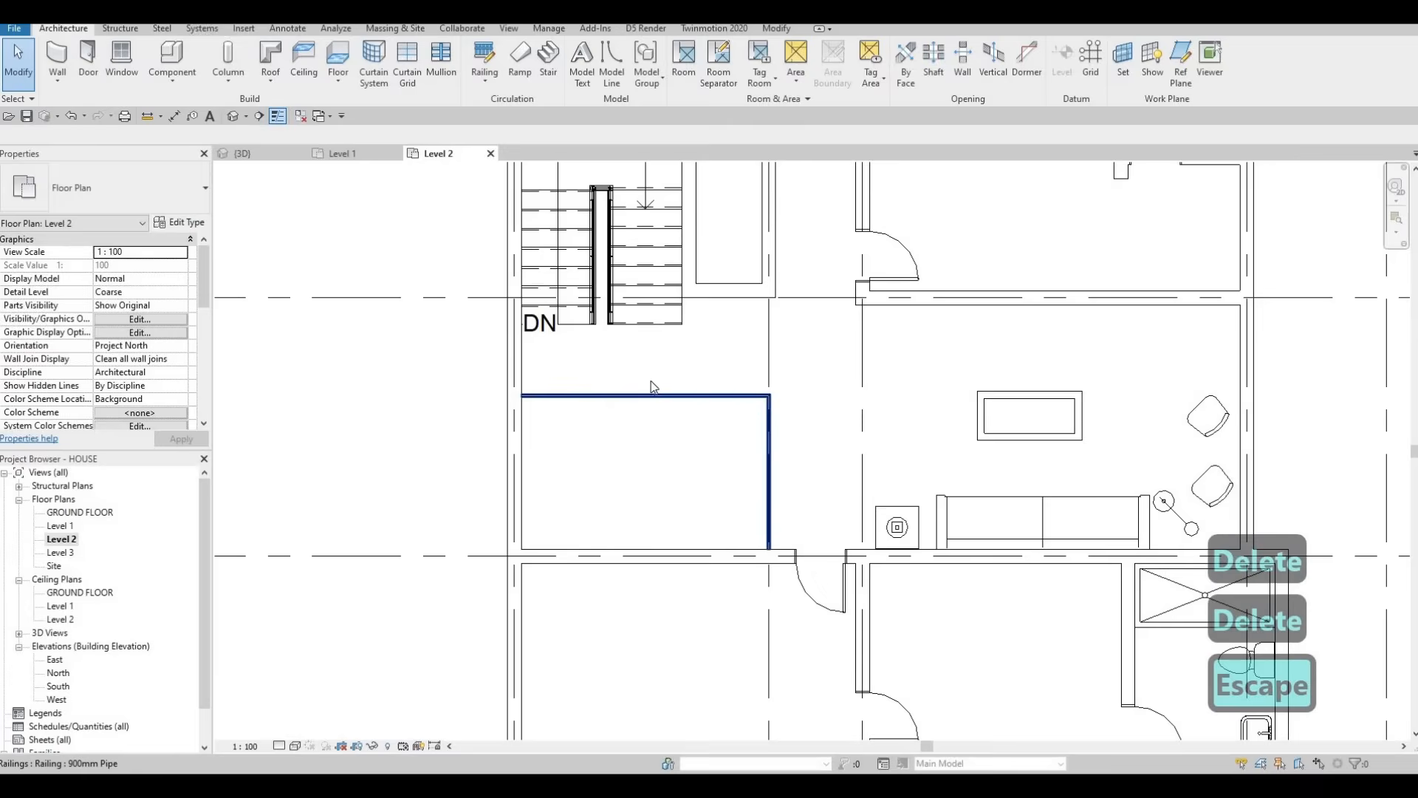
pyautogui.scroll(-4, 608, 399)
pyautogui.press('Escape')
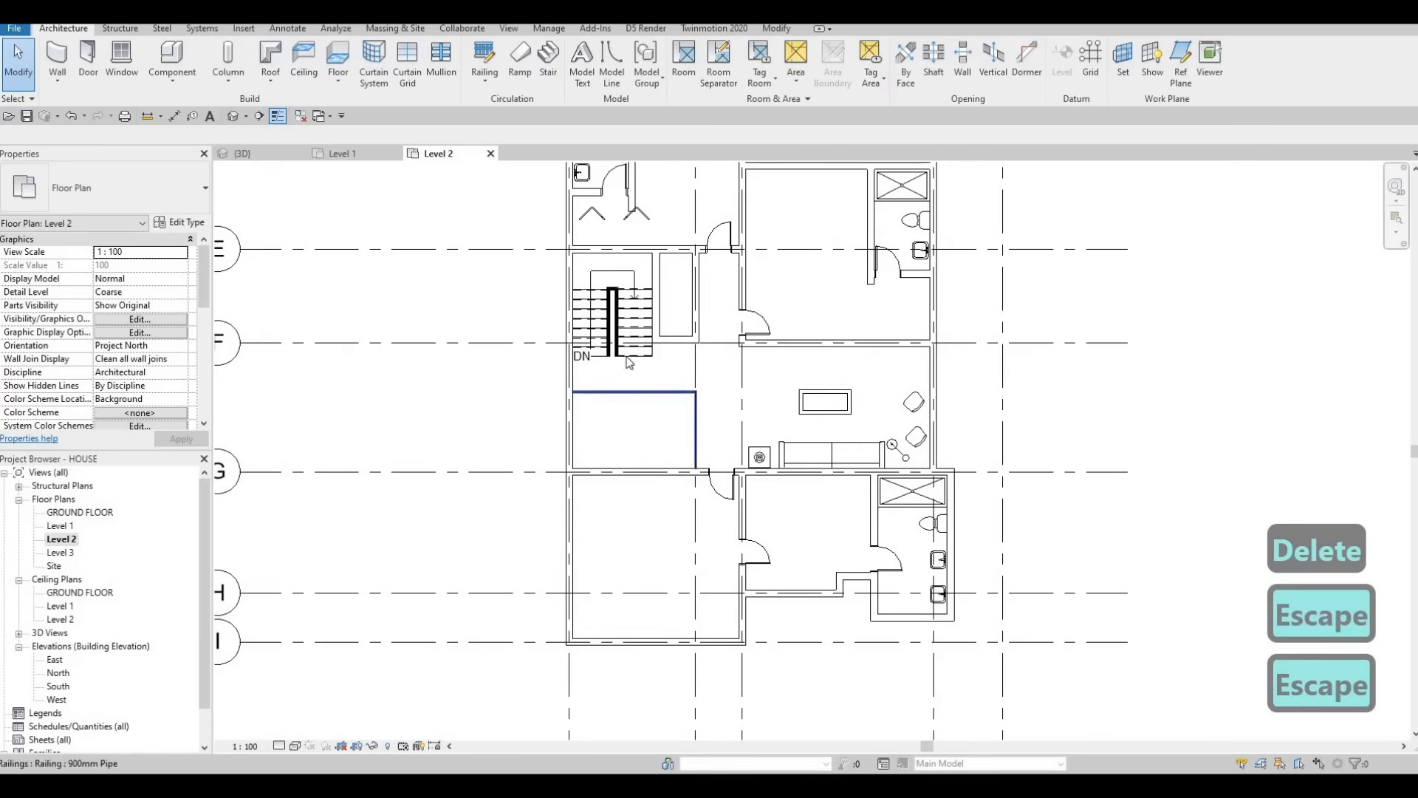
pyautogui.press('Escape')
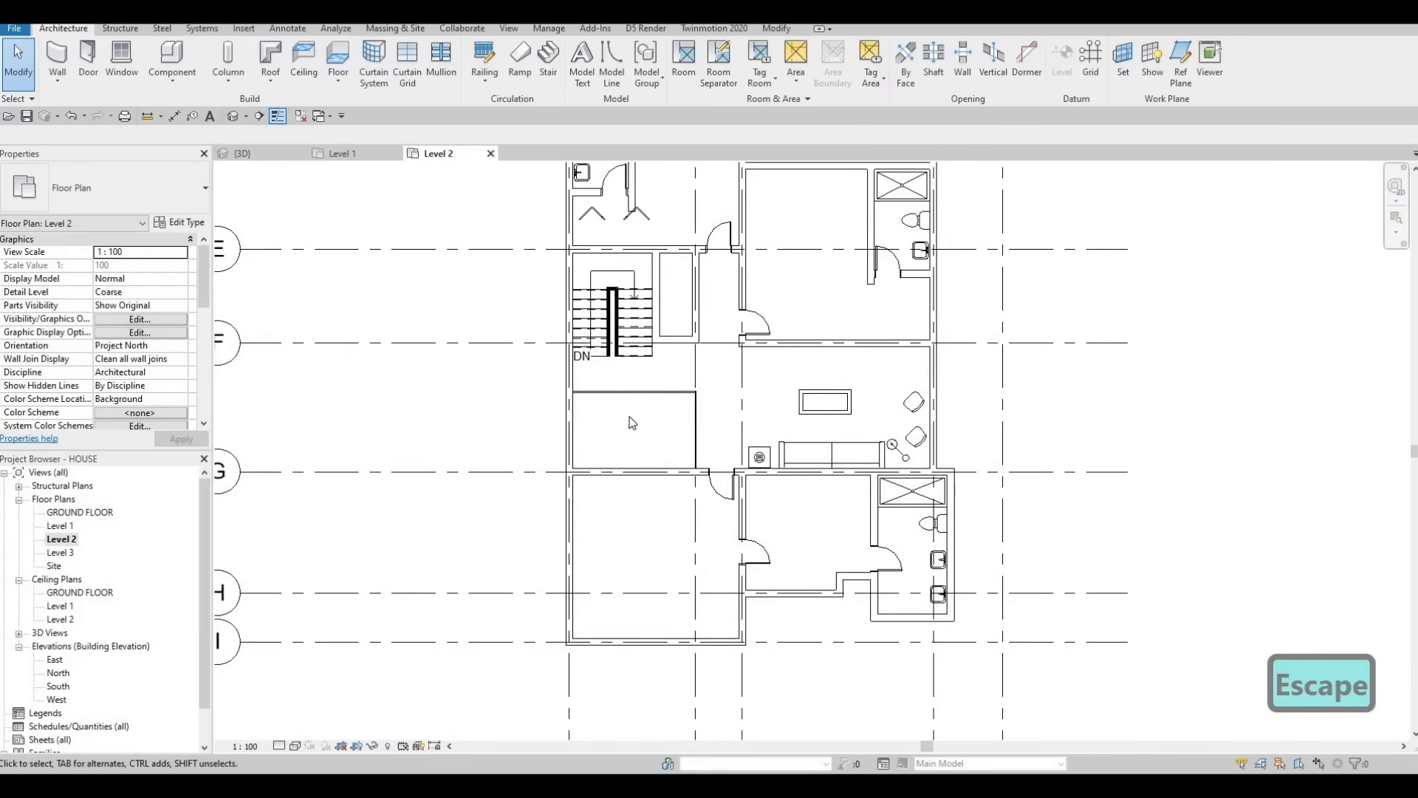
# Step: Bring the upper rooms into view and inspect the bifold closet door's properties
pyautogui.scroll(2, 681, 451)
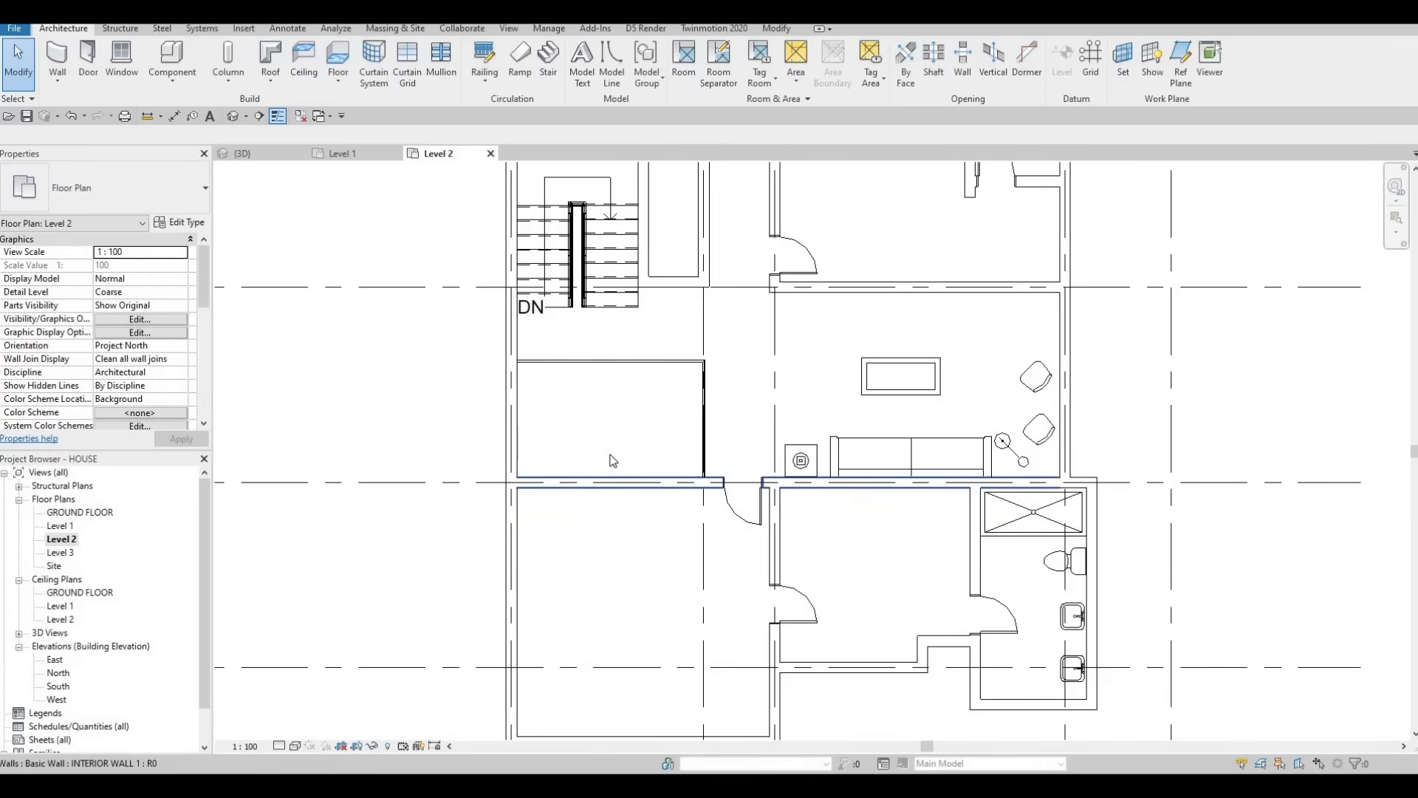
pyautogui.scroll(-3, 653, 446)
pyautogui.moveTo(668, 458)
pyautogui.mouseDown(button='middle')
pyautogui.moveTo(653, 445)
pyautogui.moveTo(666, 471)
pyautogui.mouseUp(button='middle')
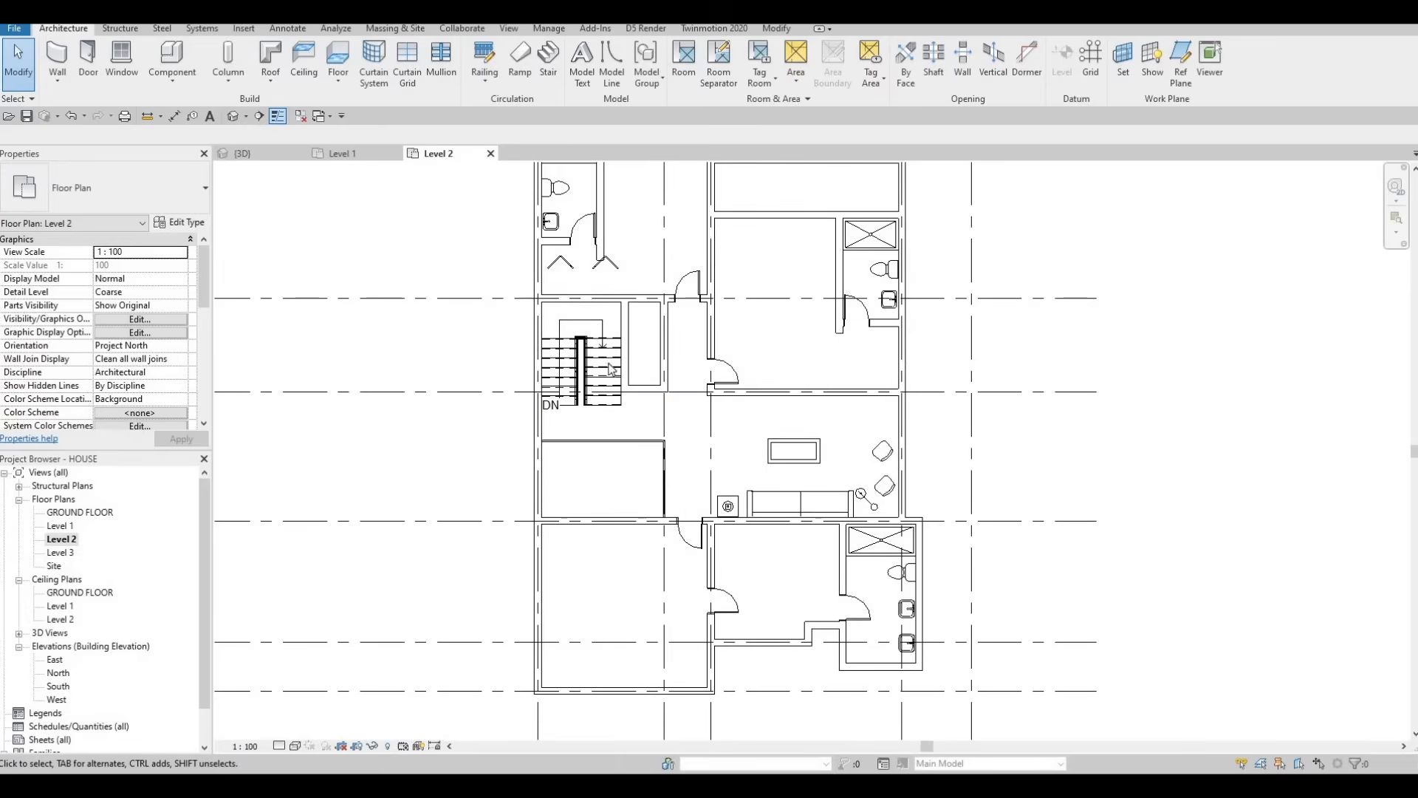
pyautogui.moveTo(663, 356); pyautogui.dragTo(632, 432, button='middle')
pyautogui.press('Escape')
pyautogui.scroll(-1, 561, 318)
pyautogui.moveTo(562, 318); pyautogui.dragTo(565, 349, button='middle')
pyautogui.scroll(2, 566, 350)
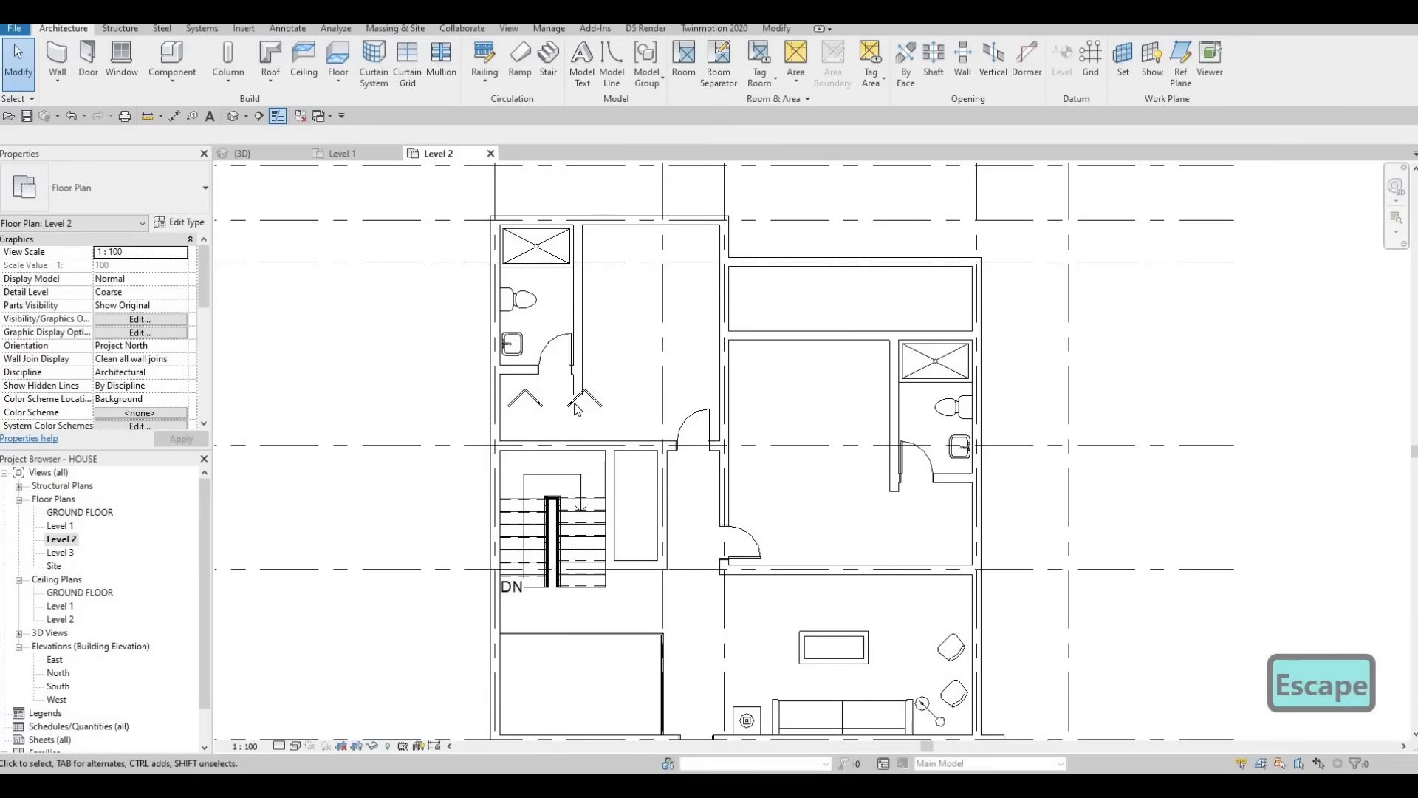
pyautogui.press('Escape')
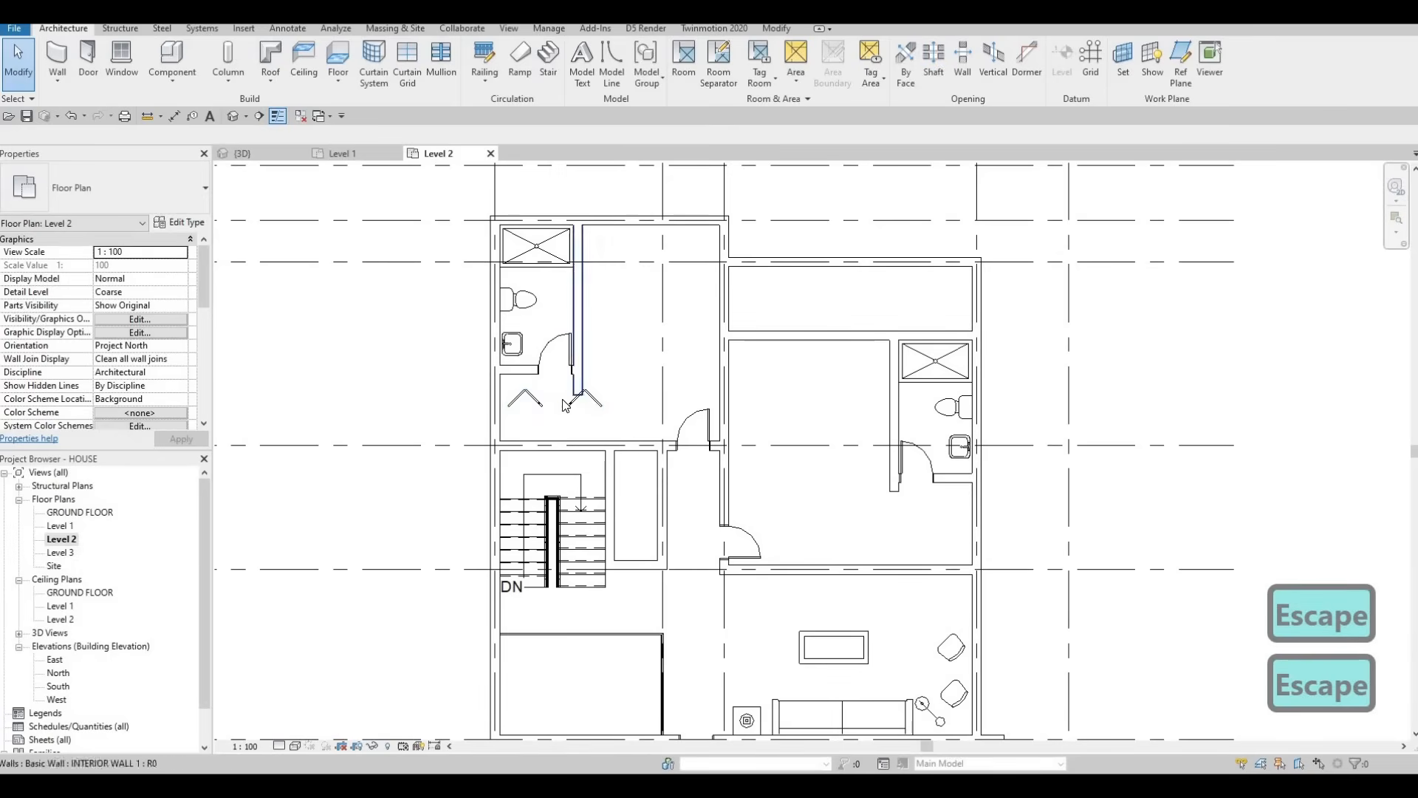
pyautogui.press('Escape')
pyautogui.click(557, 400)
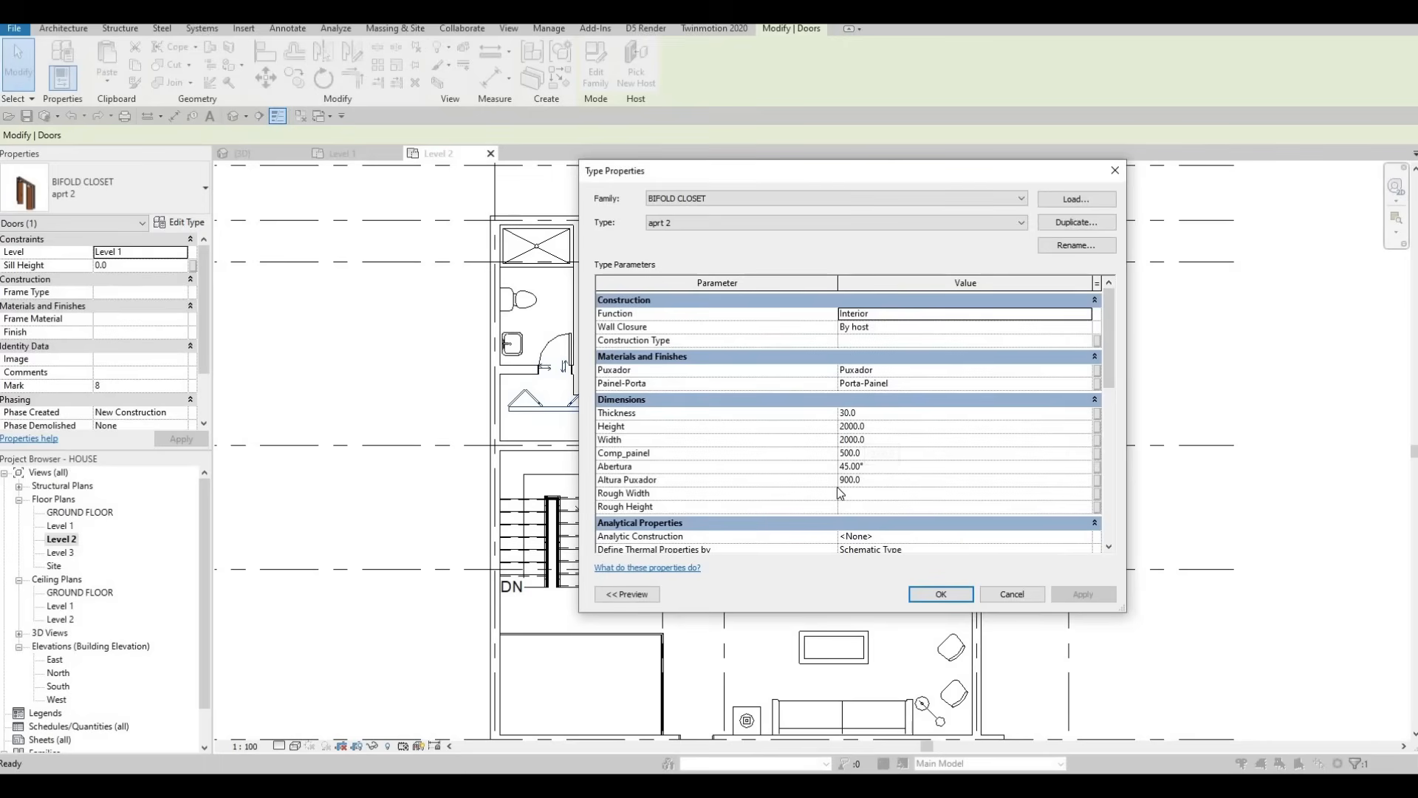
pyautogui.press('Escape')
pyautogui.press('Escape')
pyautogui.press('Escape')
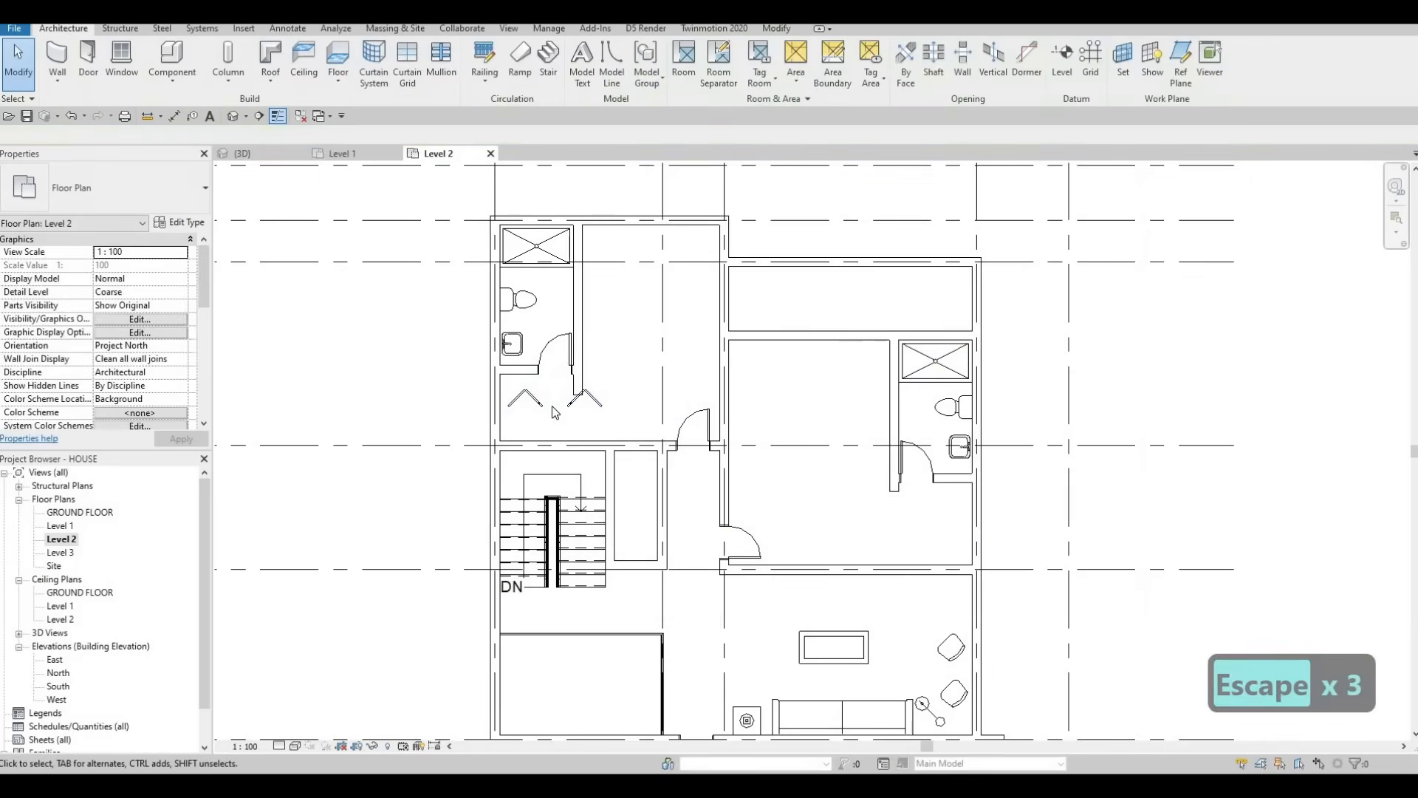
# Step: Reselect the closet door and review its Hide in View options
pyautogui.click(553, 405)
pyautogui.rightClick(623, 163)
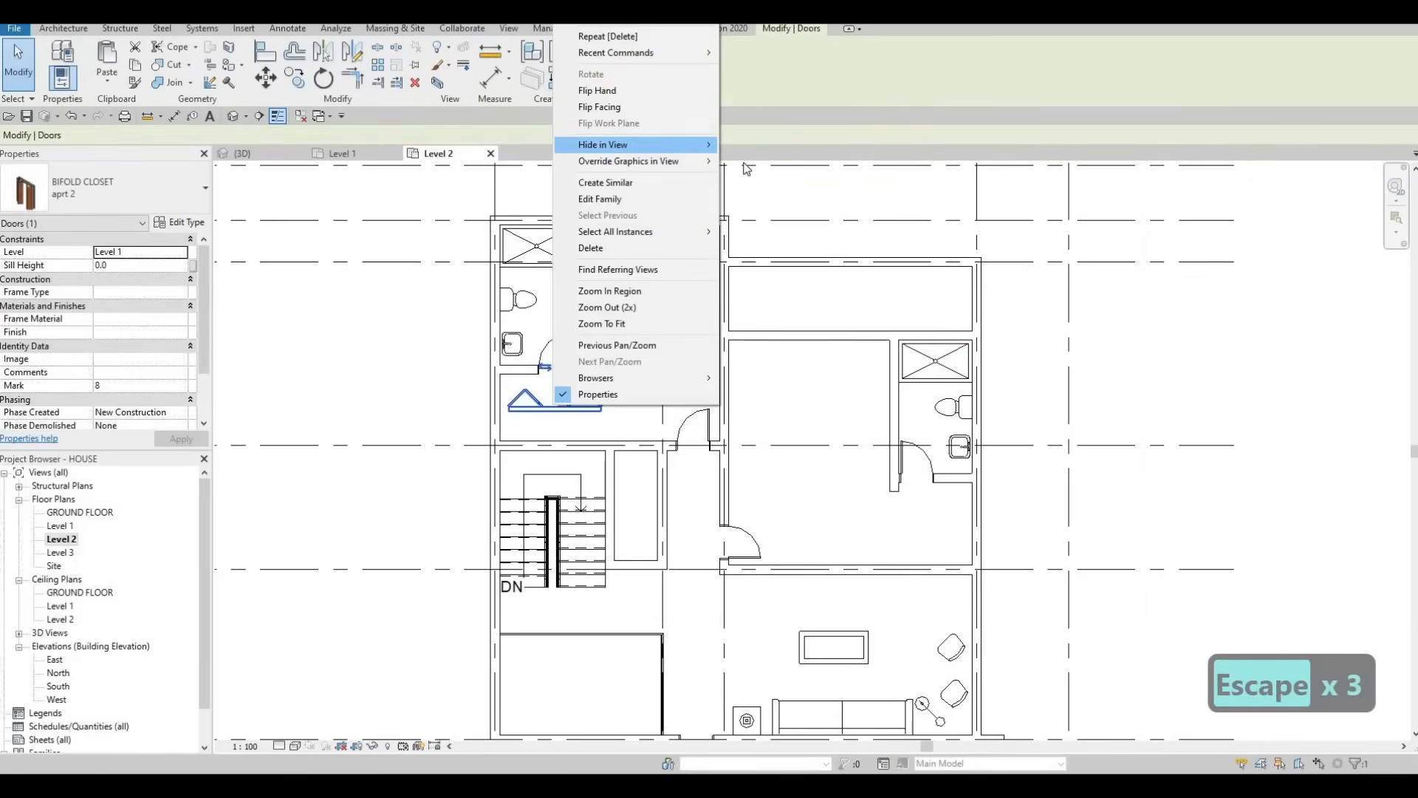
pyautogui.moveTo(636, 145)
pyautogui.click(289, 215)
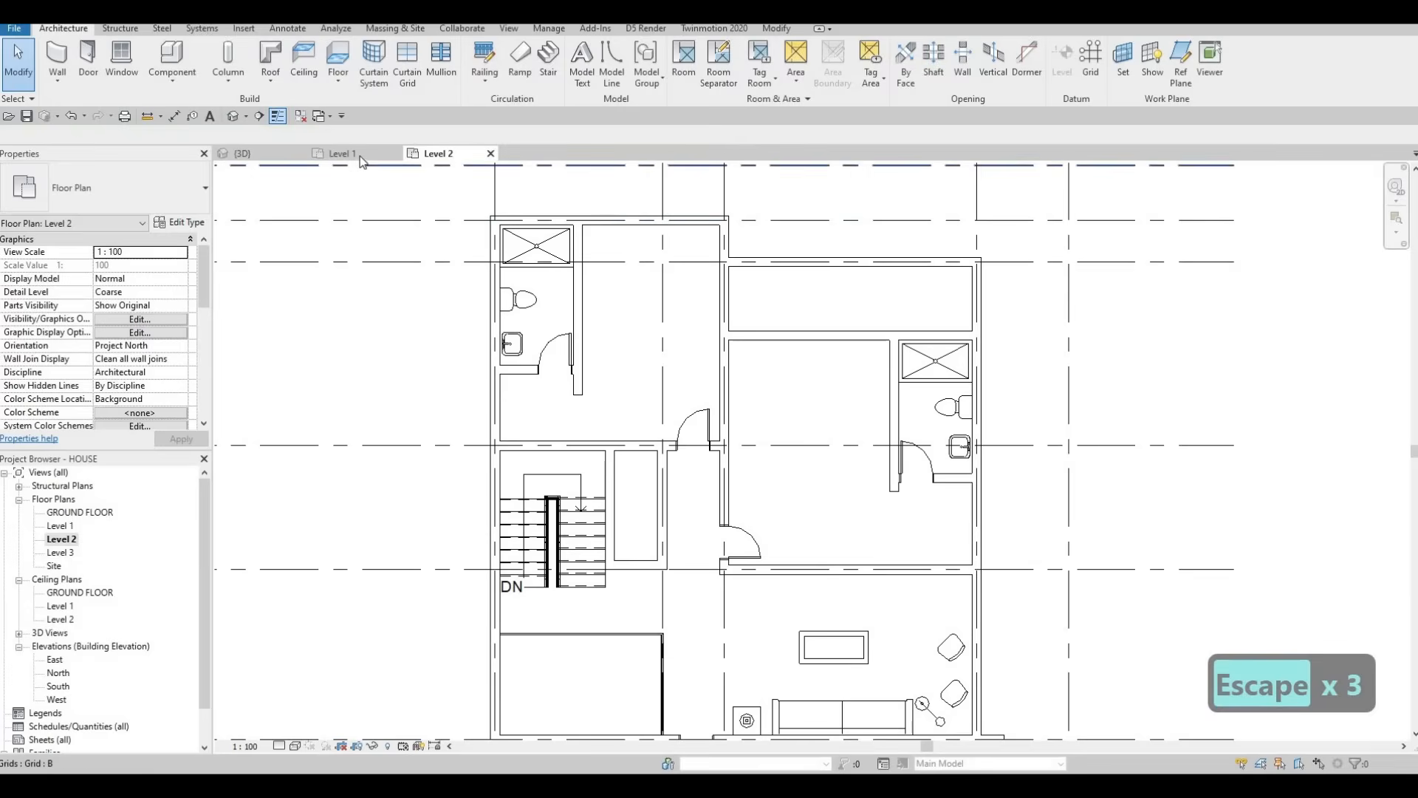
# Step: Compare the Level 1 and Level 2 plans, ending on the Level 1 floor plan
pyautogui.click(343, 153)
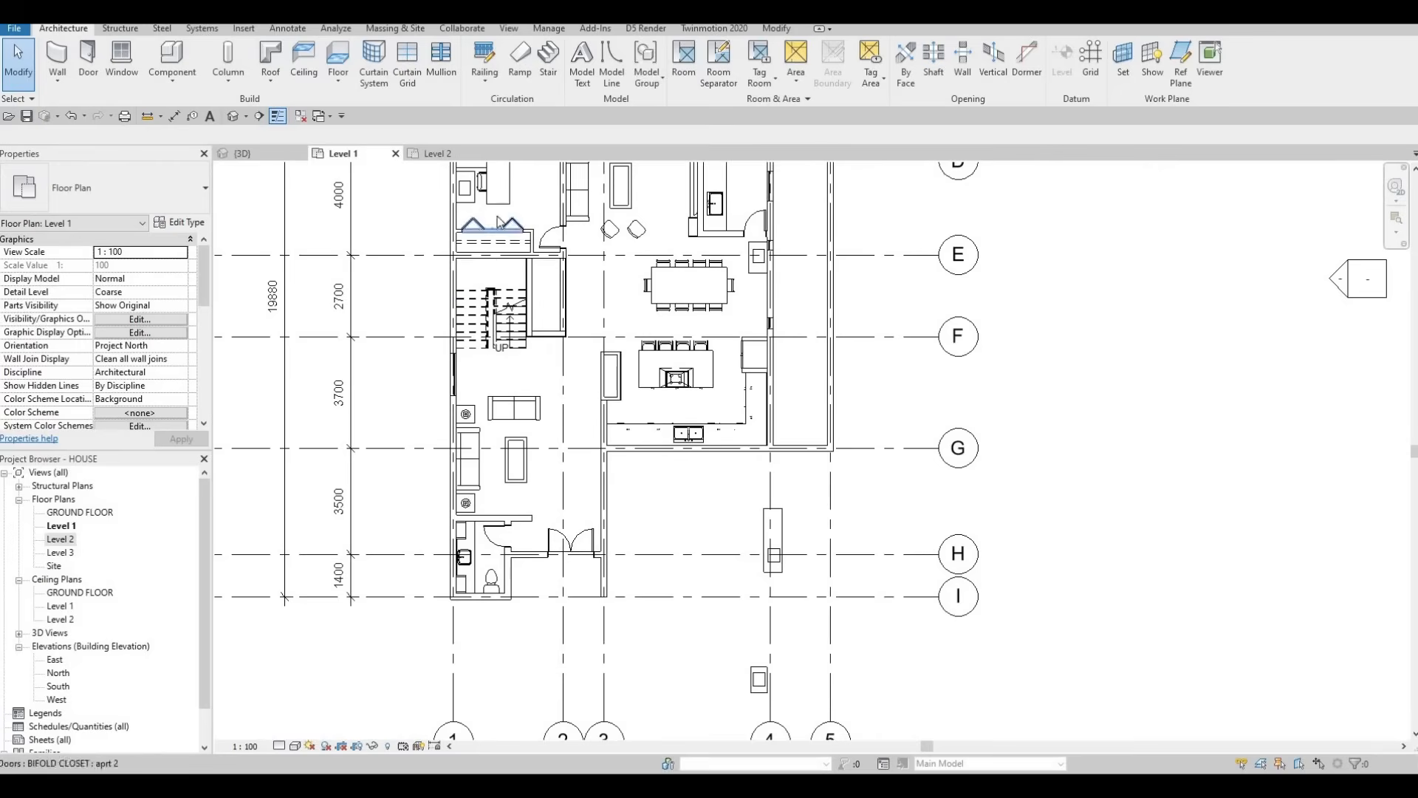
pyautogui.click(438, 153)
pyautogui.press('Escape')
pyautogui.press('Escape')
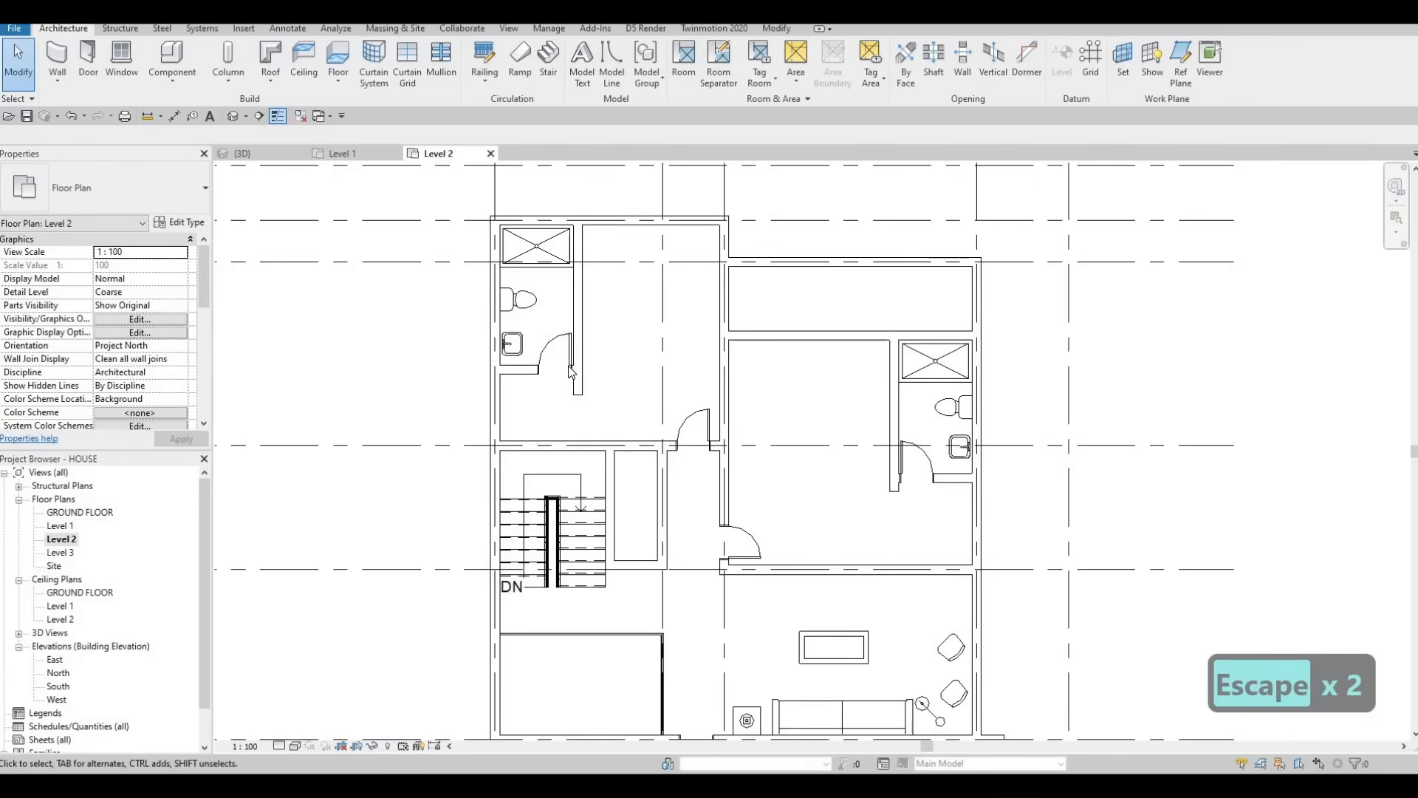
pyautogui.press('Escape')
pyautogui.keyDown('ctrl'); pyautogui.scroll(-1, 613, 385); pyautogui.keyUp('ctrl')
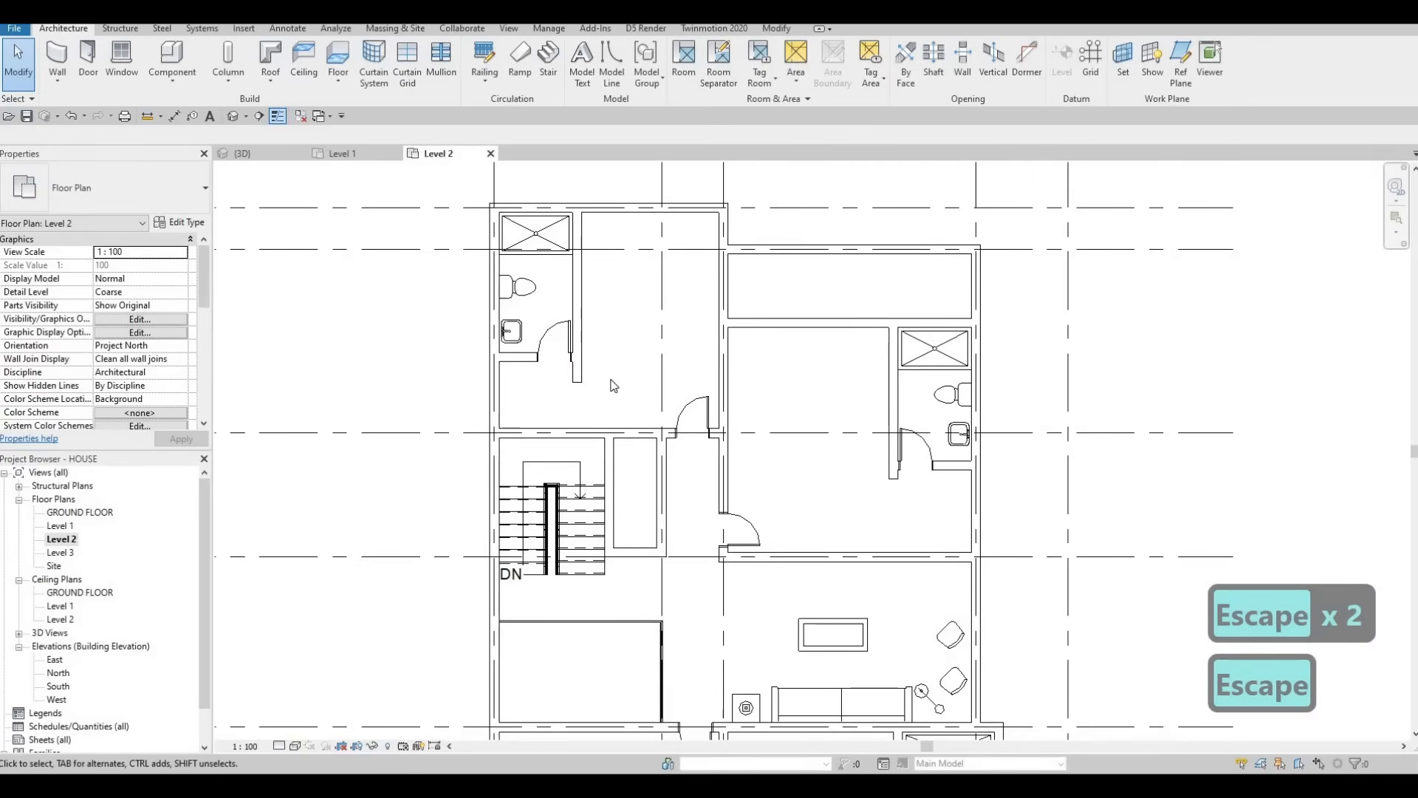
pyautogui.press('Escape')
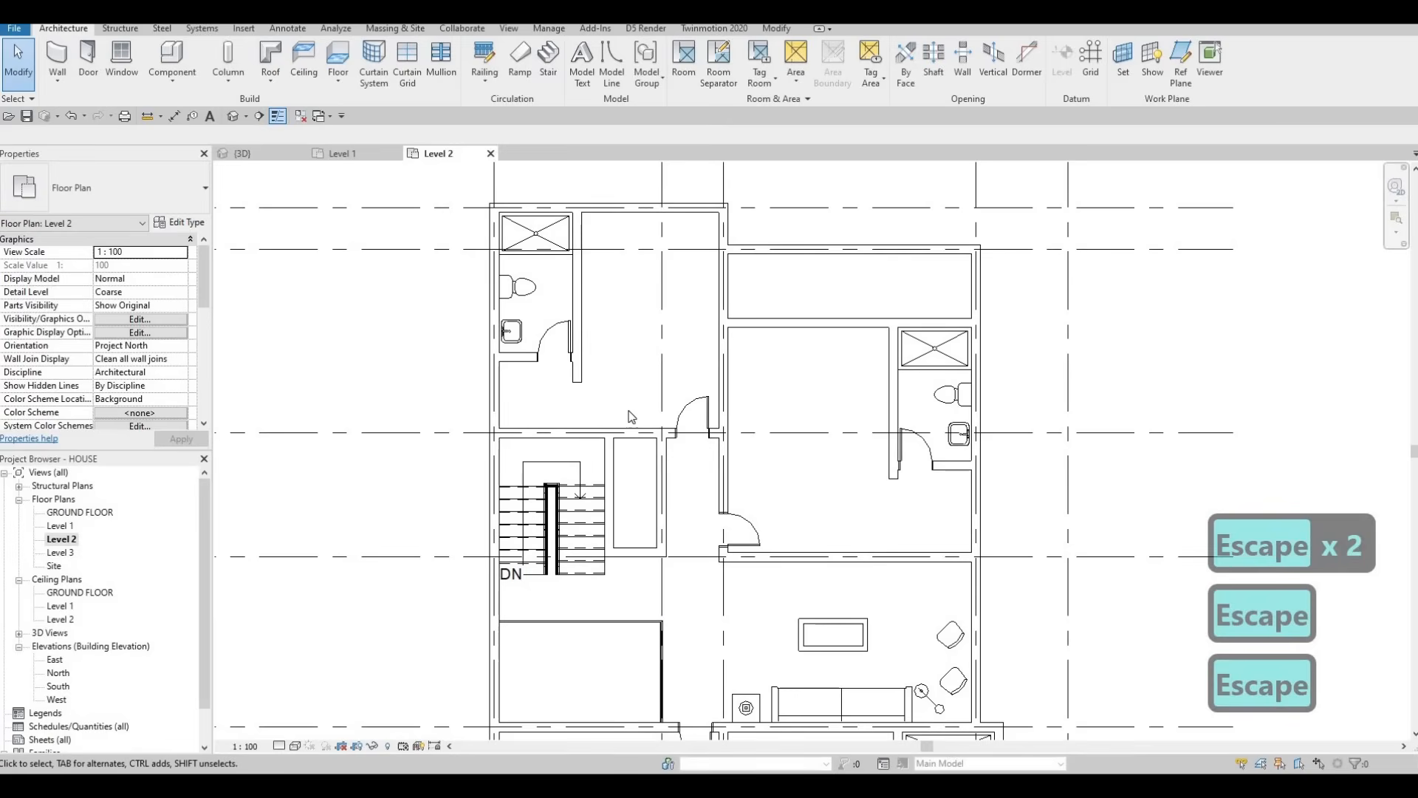
pyautogui.scroll(-5, 632, 416)
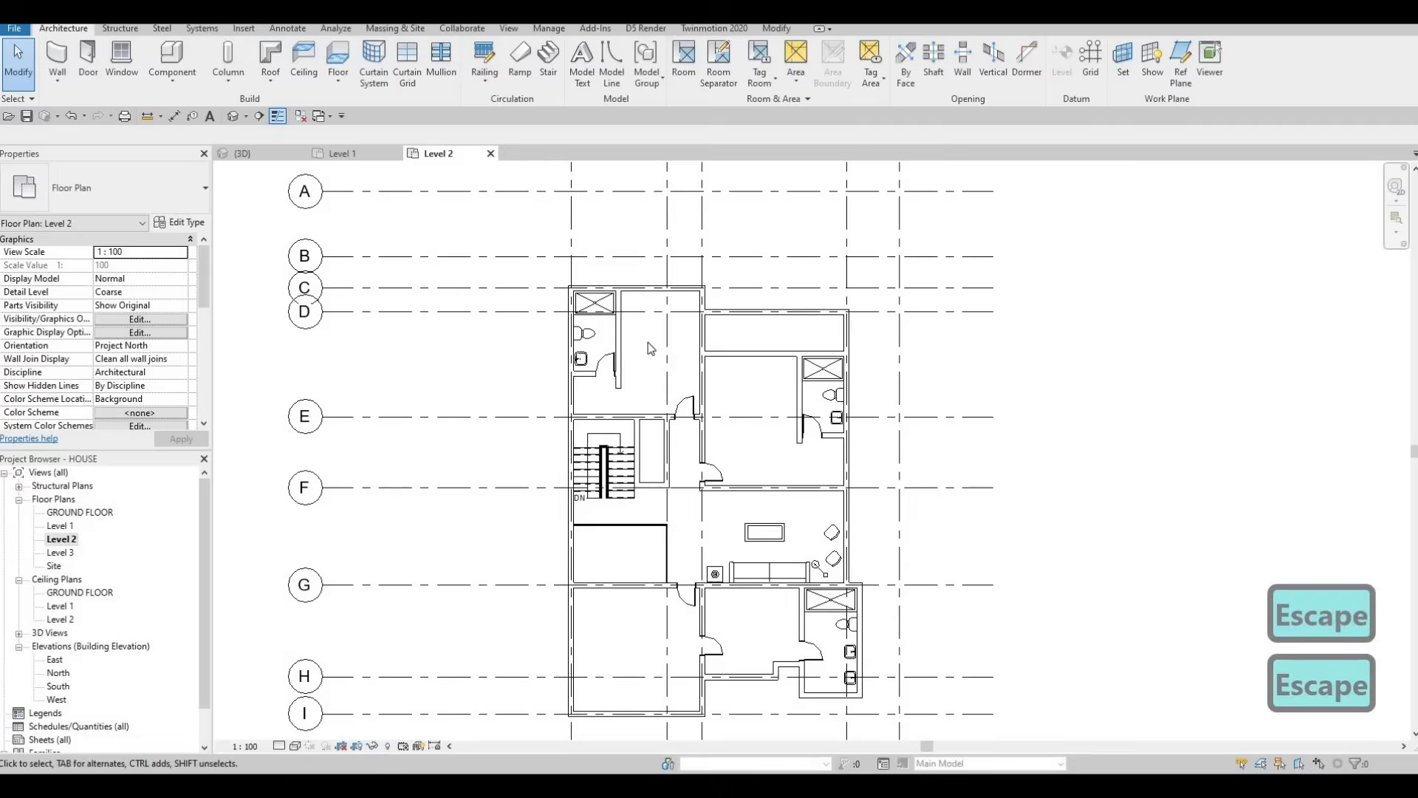
pyautogui.scroll(2, 649, 343)
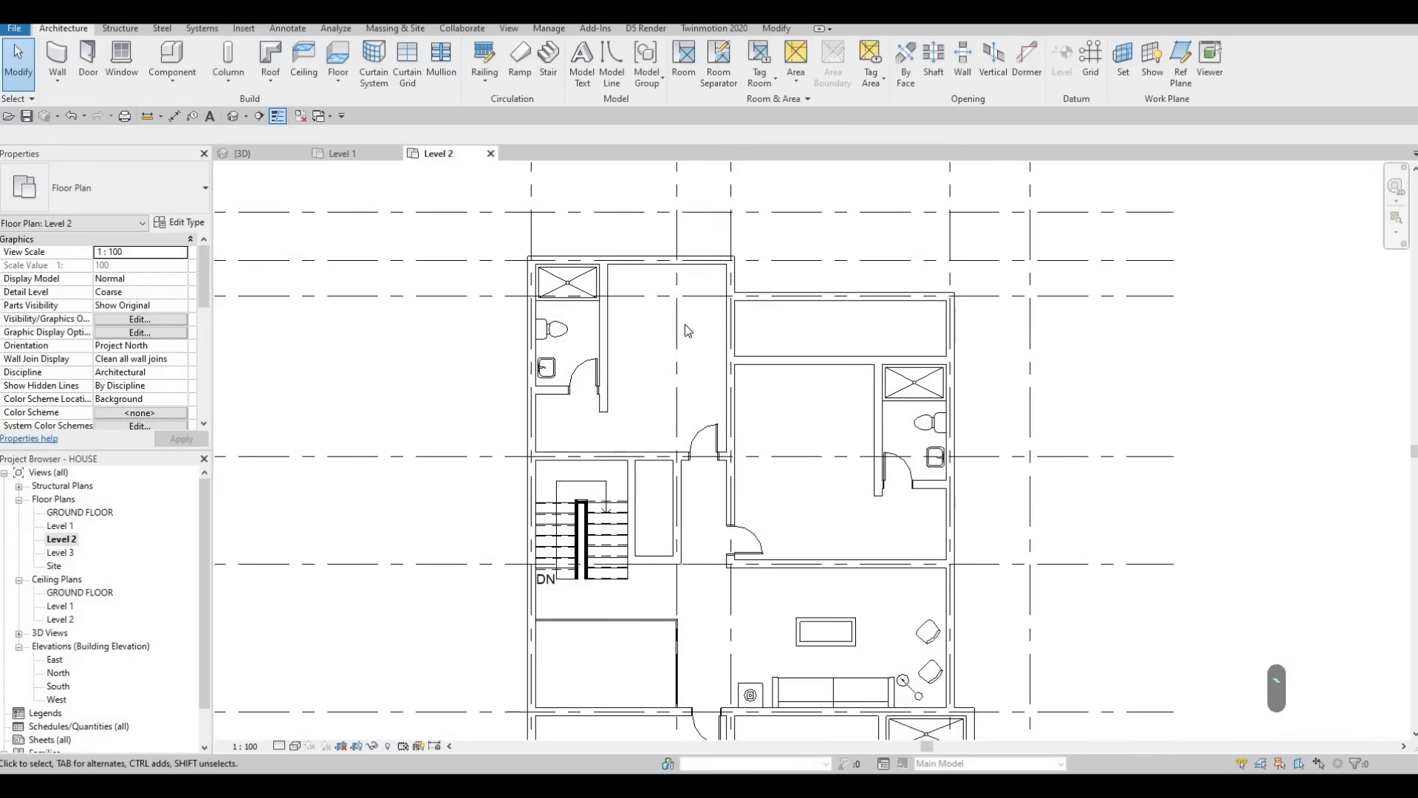
pyautogui.press('Escape')
pyautogui.keyDown('ctrl'); pyautogui.scroll(-3, 517, 245); pyautogui.keyUp('ctrl')
pyautogui.click(352, 156)
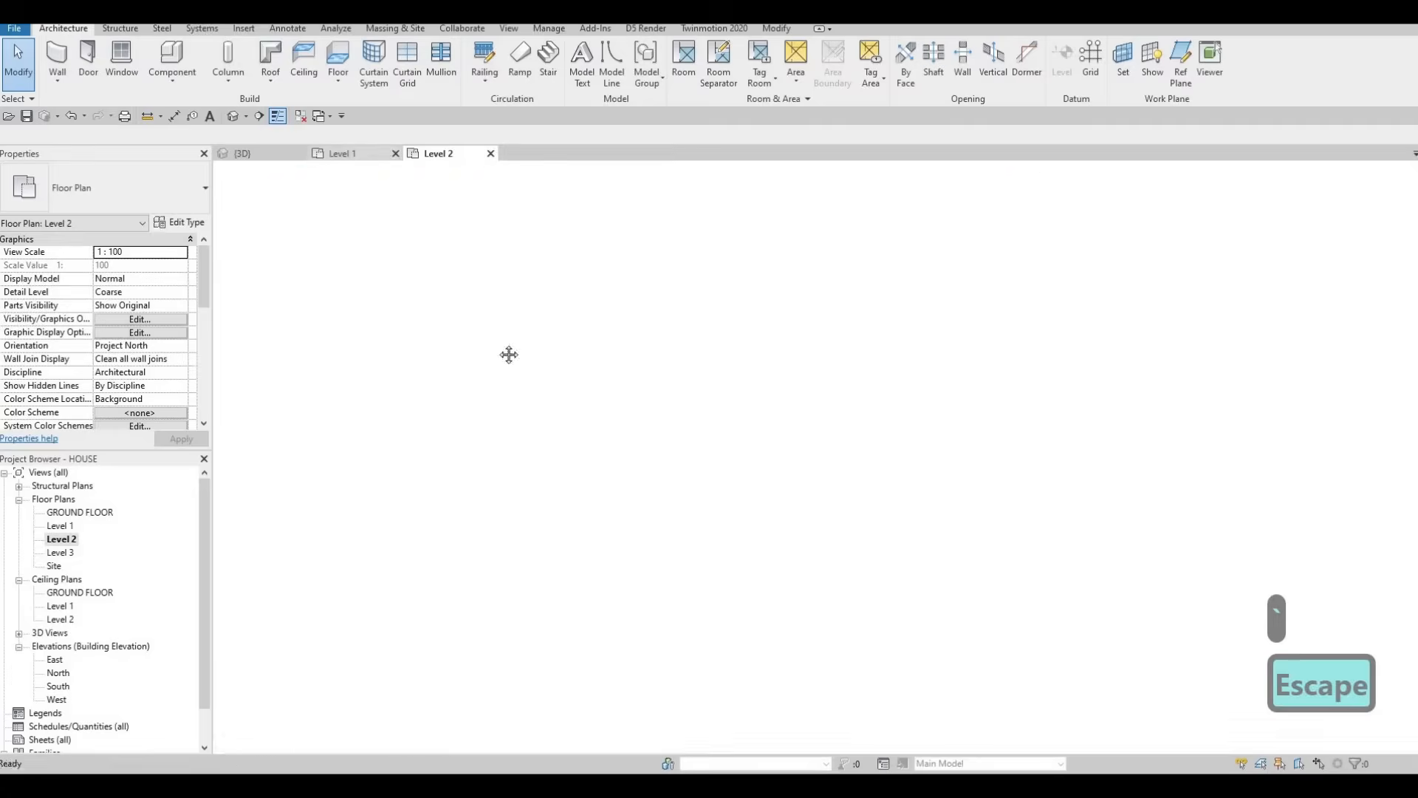
pyautogui.scroll(3, 482, 343)
# Step: Select and inspect the generic model in Level 1's upper-left room, then deselect it
pyautogui.press('Escape')
pyautogui.click(481, 342)
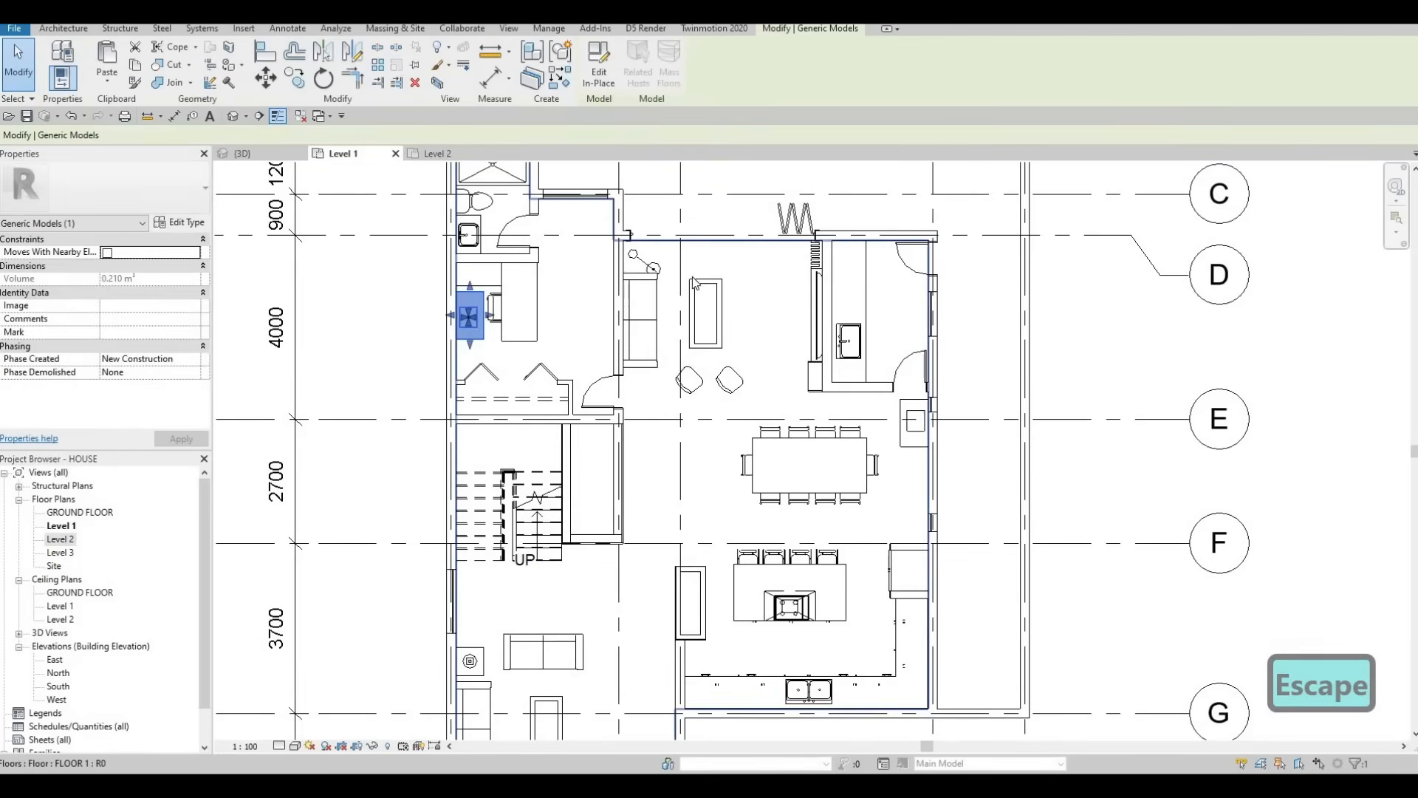
pyautogui.moveTo(697, 418); pyautogui.dragTo(672, 266, button='middle')
pyautogui.scroll(-1, 672, 266)
pyautogui.moveTo(494, 195); pyautogui.dragTo(481, 251, button='middle')
pyautogui.scroll(2, 481, 251)
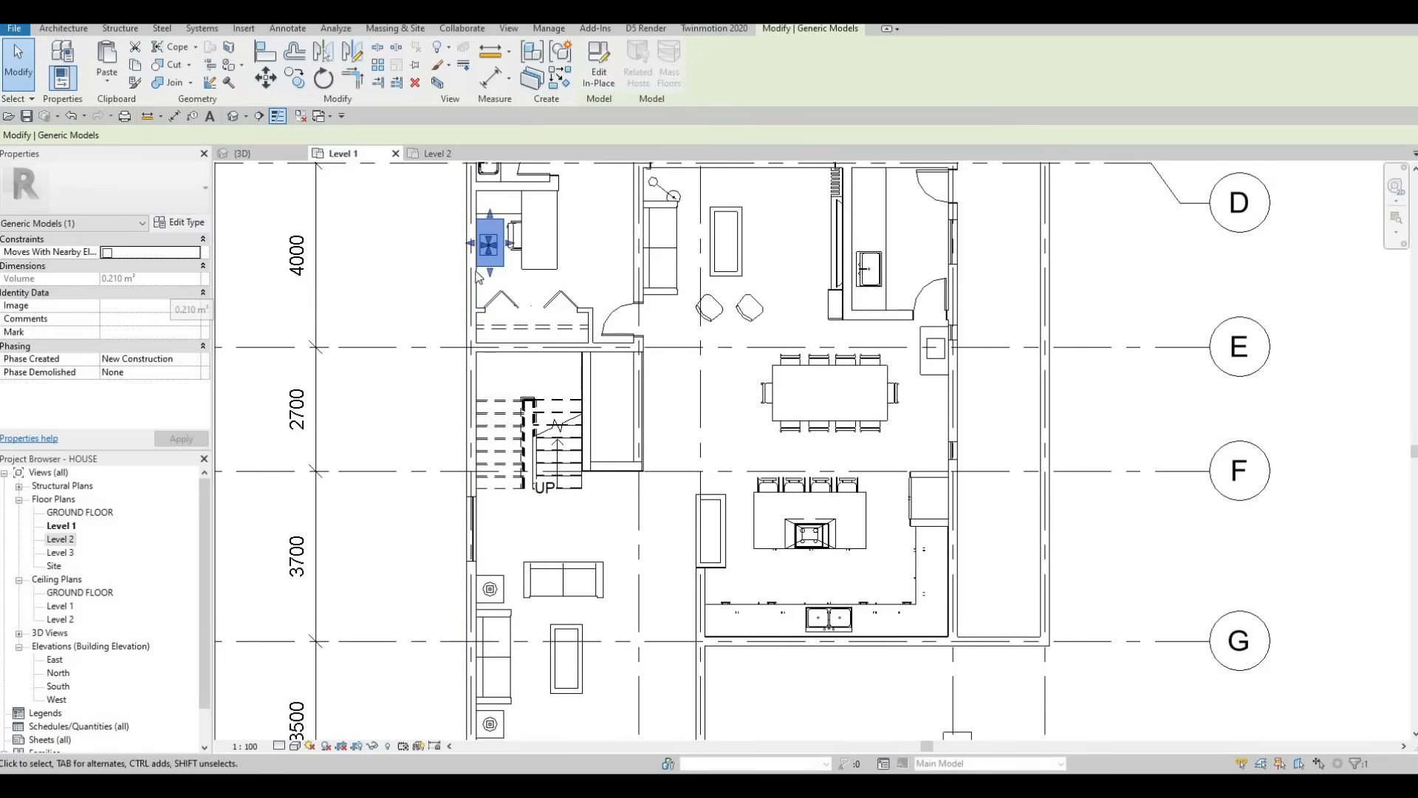
pyautogui.press('Escape')
pyautogui.press('Escape')
pyautogui.click(488, 248)
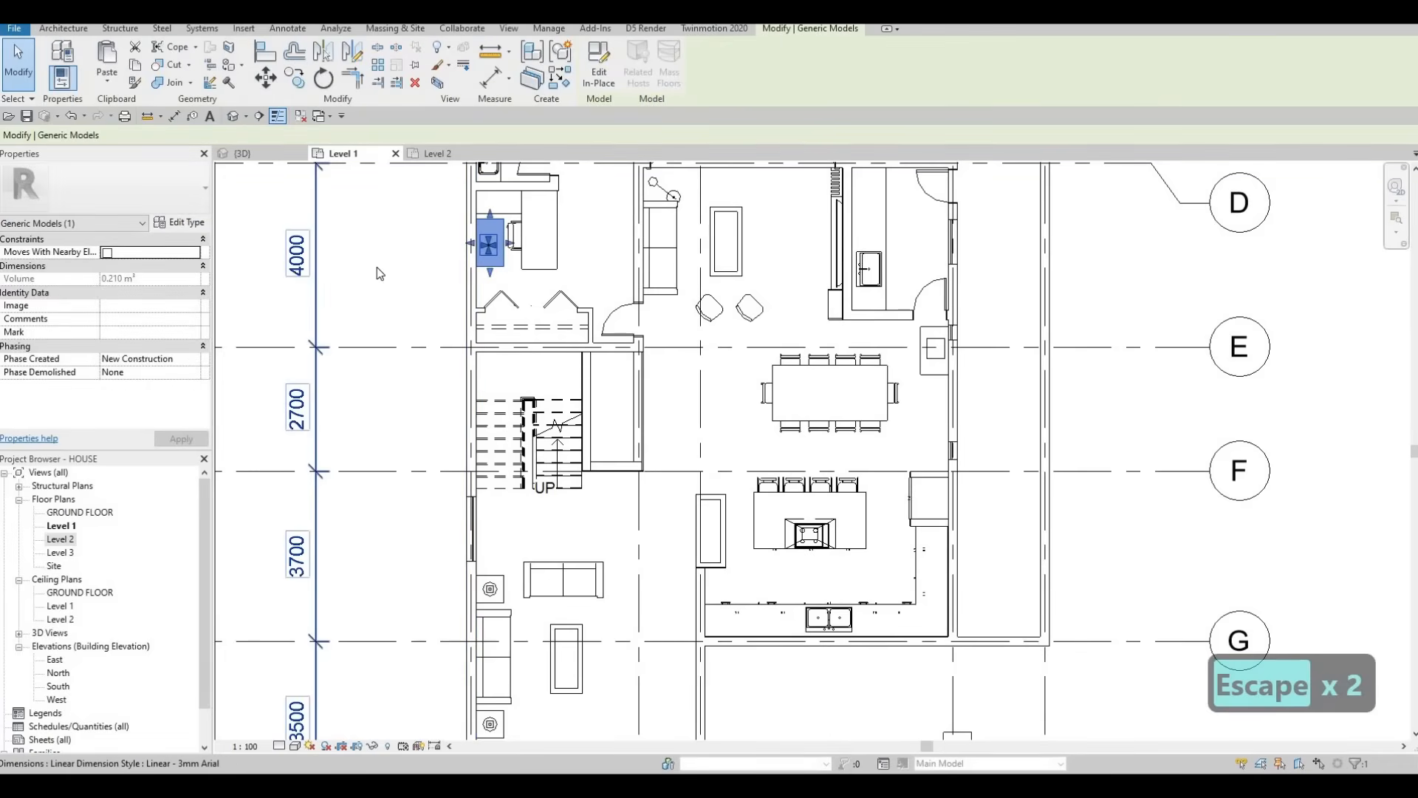
pyautogui.scroll(-2, 498, 307)
pyautogui.press('Escape')
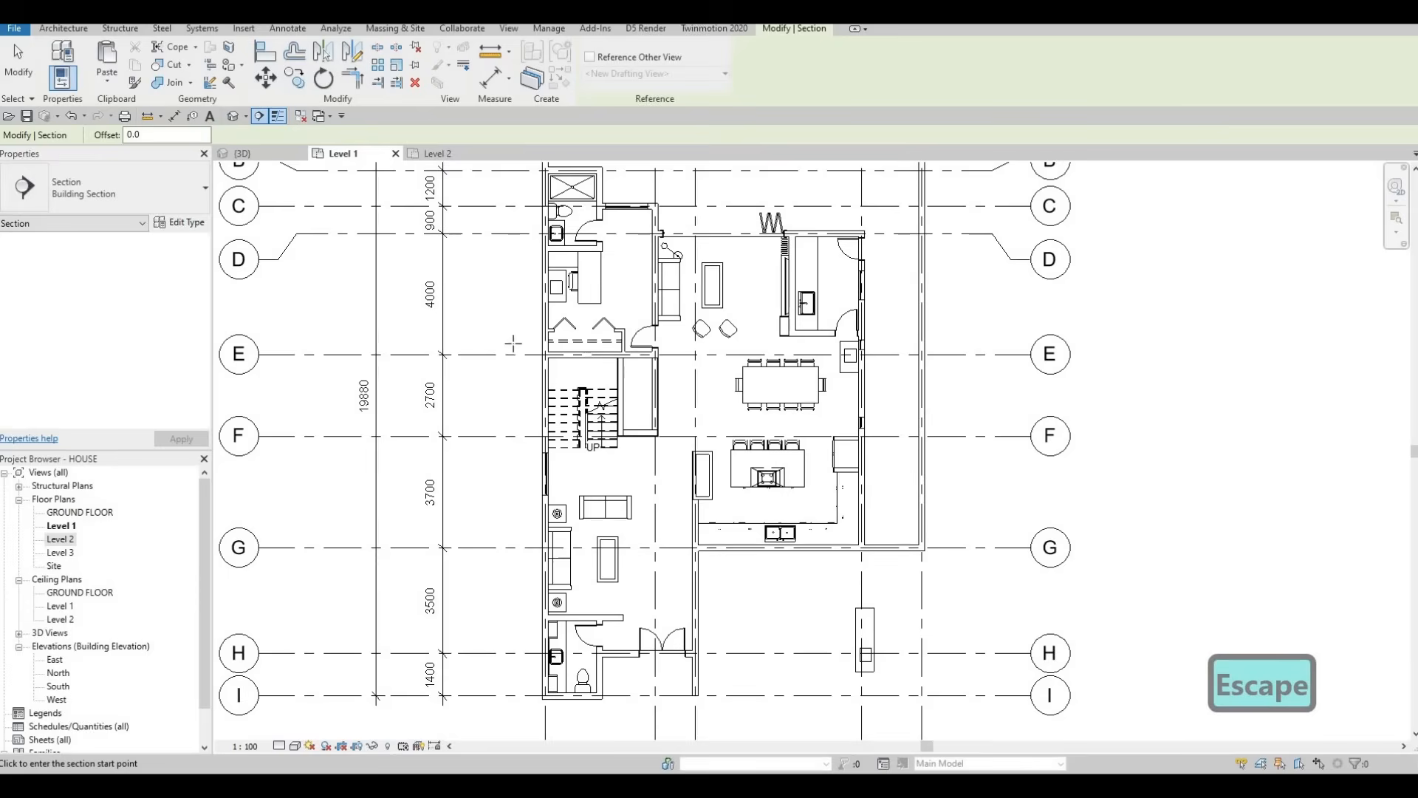
# Step: Draw a vertical section line between grids D and E and open the Section 1 view
pyautogui.click(519, 345)
pyautogui.click(519, 233)
pyautogui.press('Escape')
pyautogui.press('Escape')
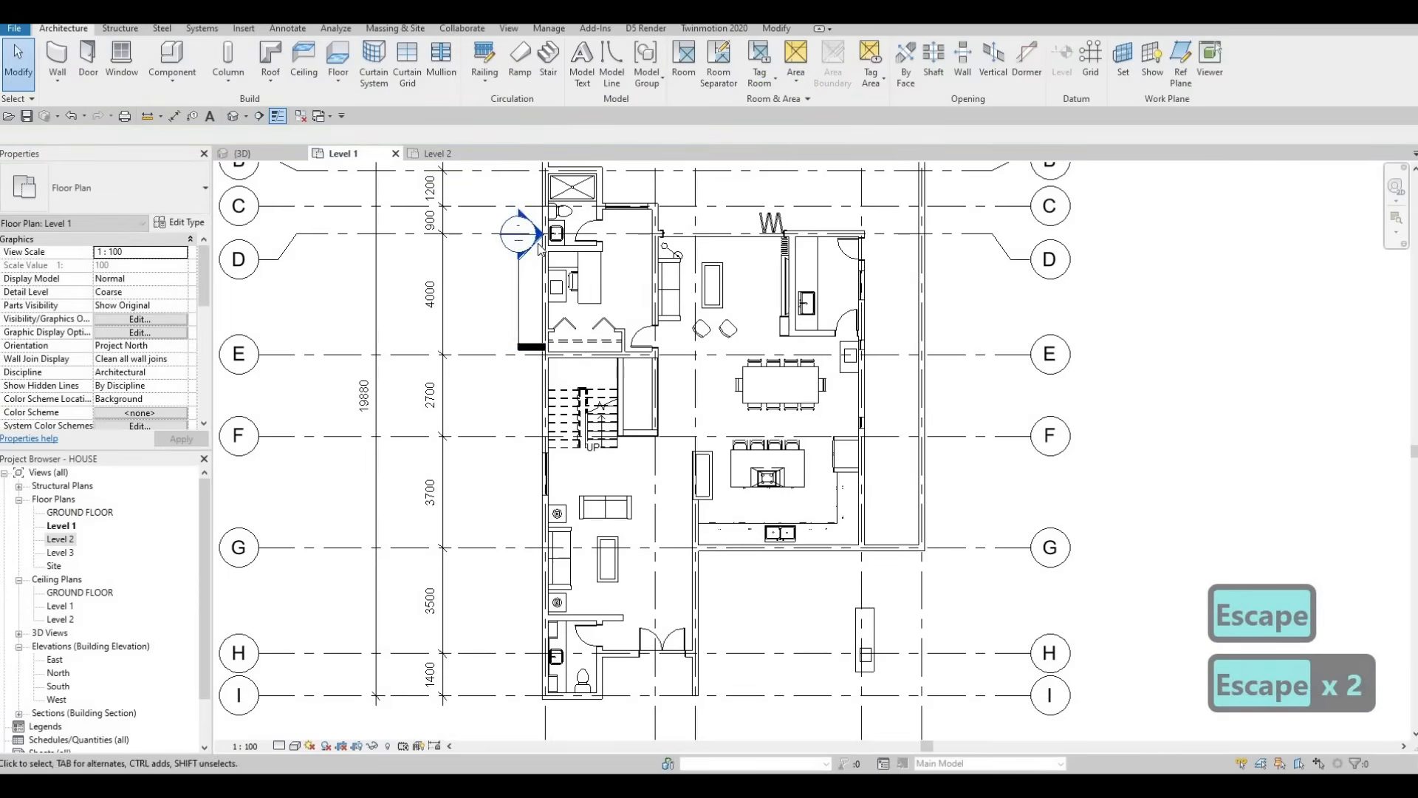
pyautogui.doubleClick(518, 233)
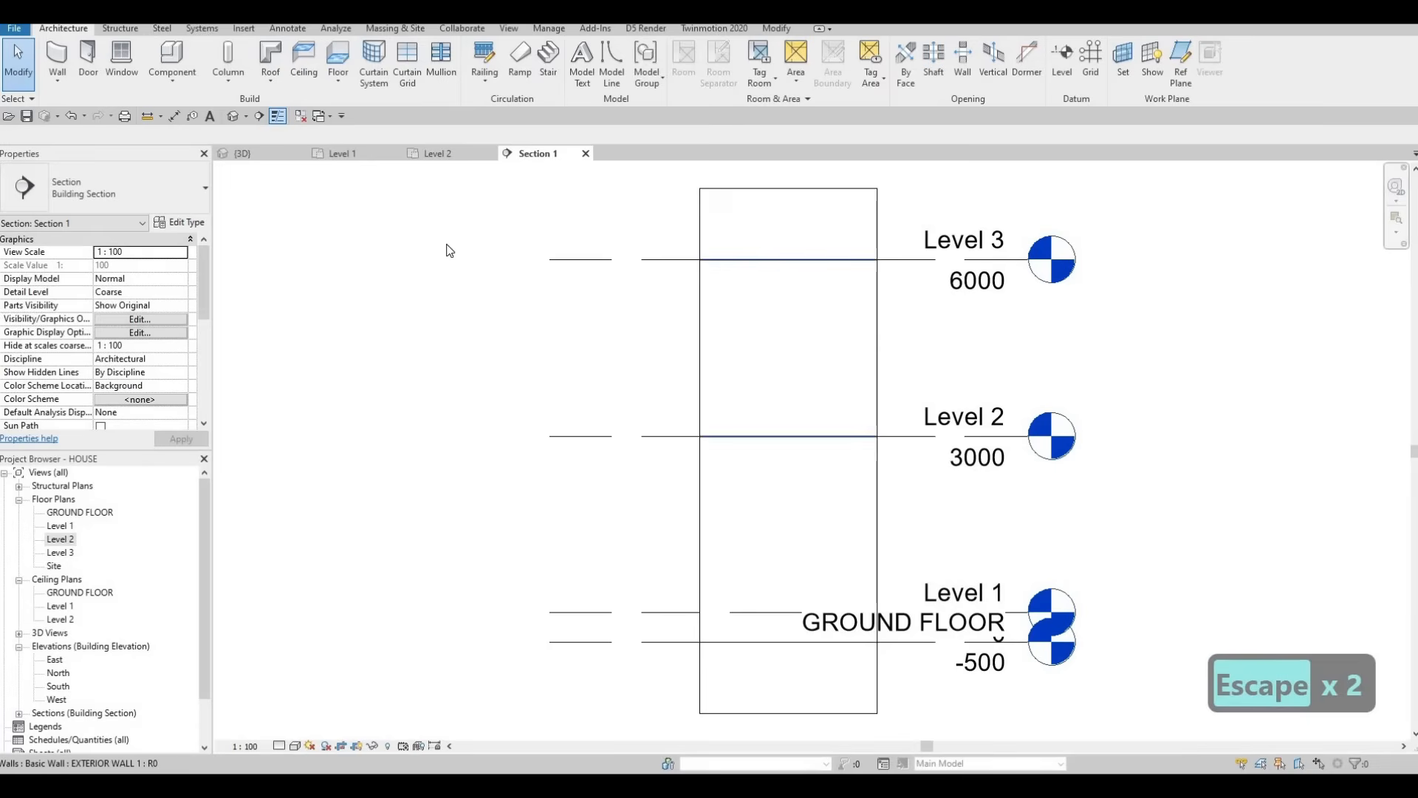
# Step: Check the Section 1 line in the Level 2 floor plan
pyautogui.click(441, 153)
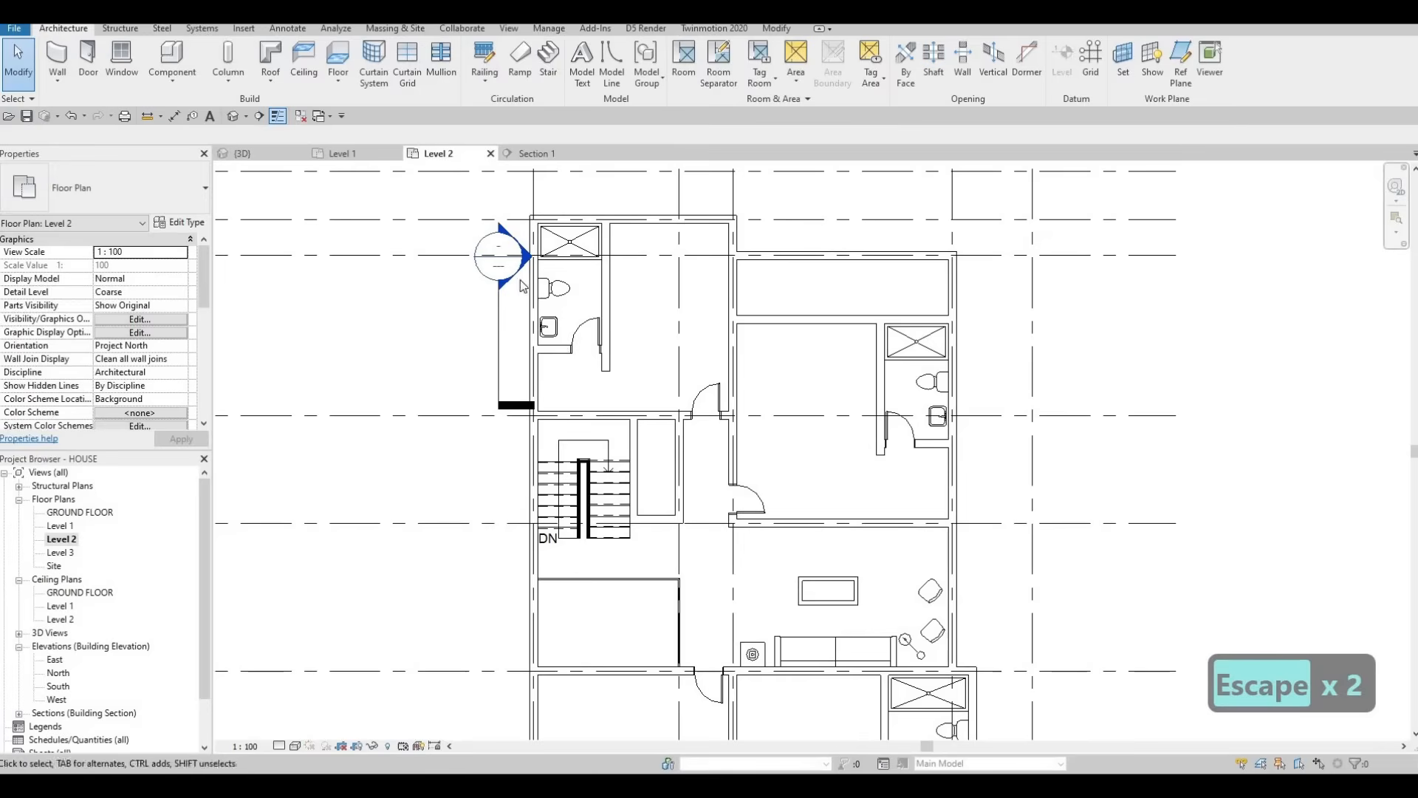
pyautogui.press('Escape')
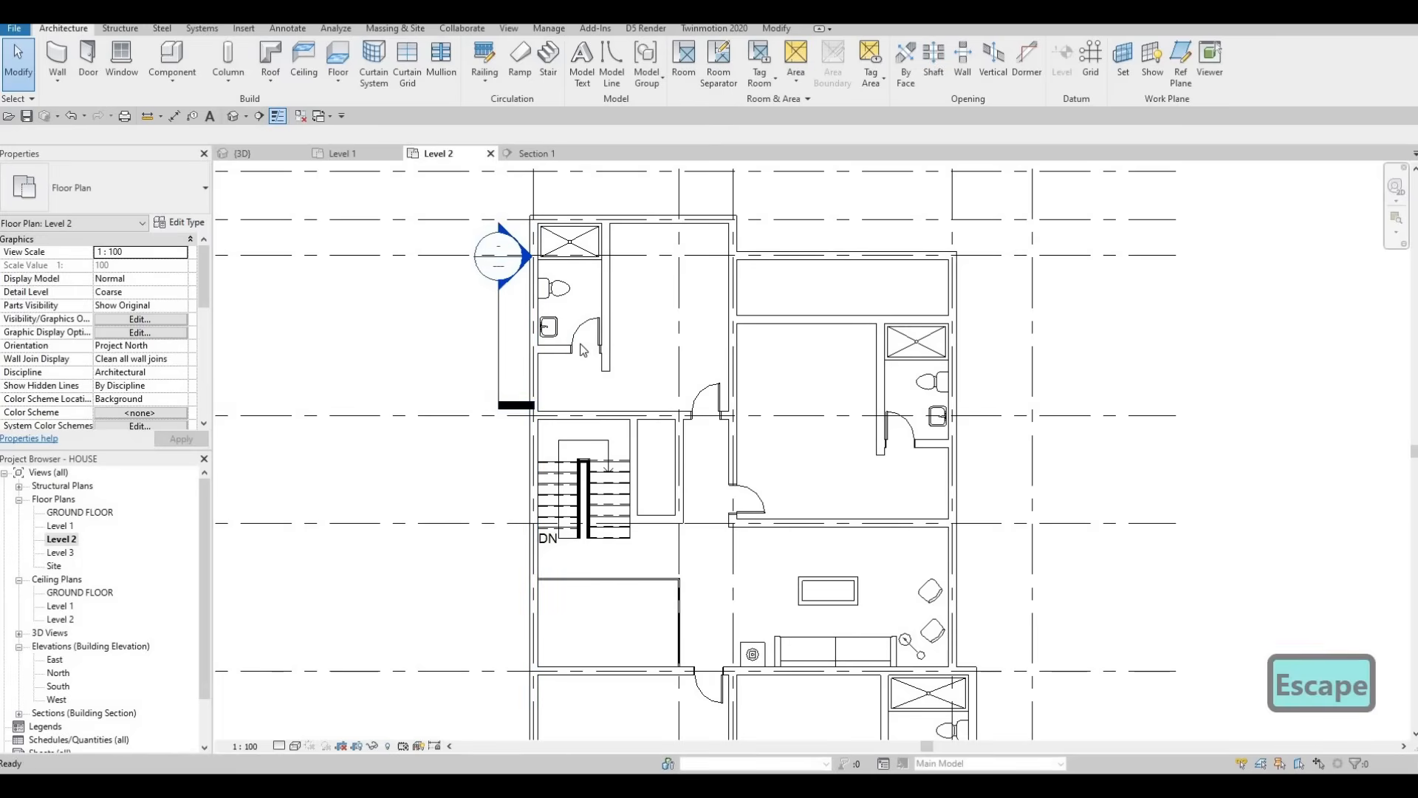
pyautogui.click(499, 351)
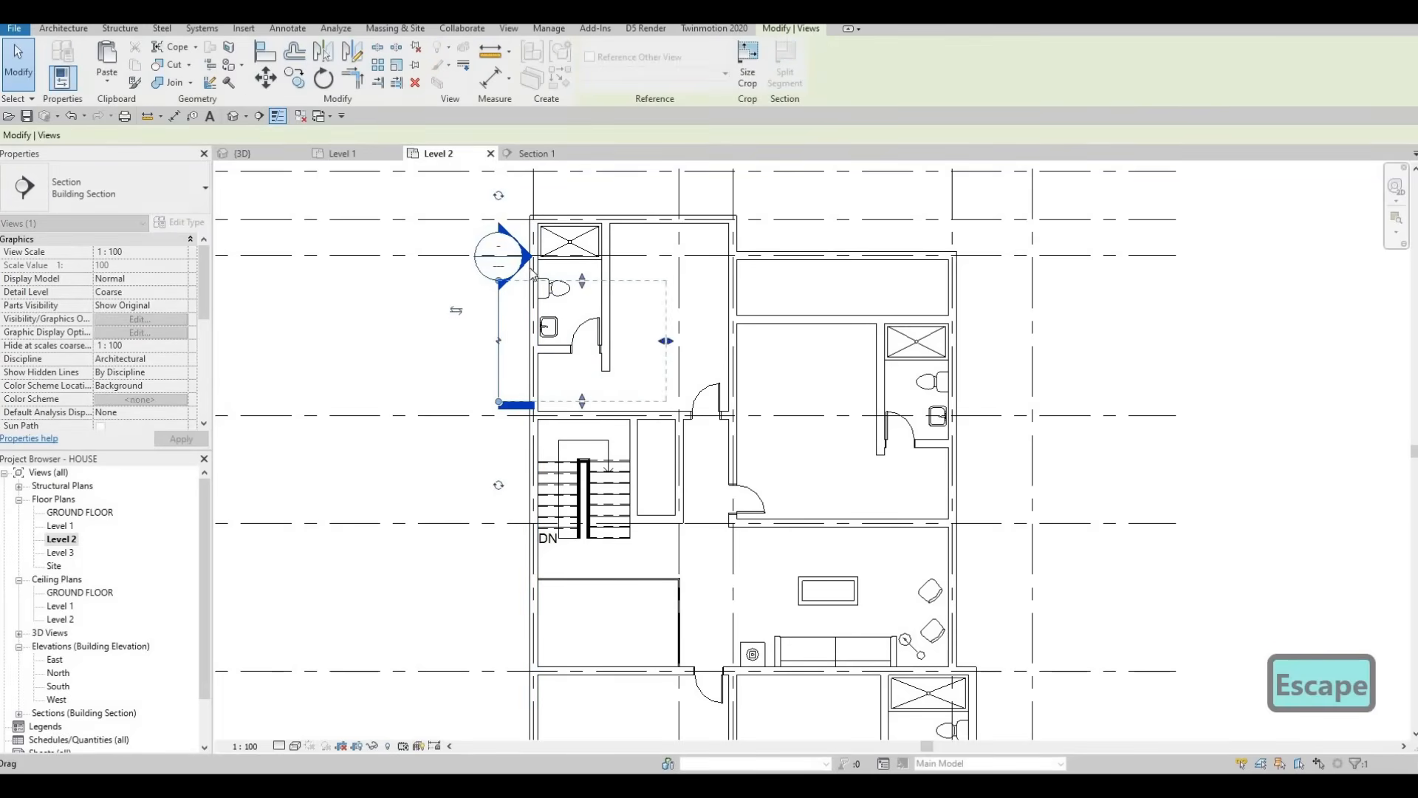
pyautogui.press('Escape')
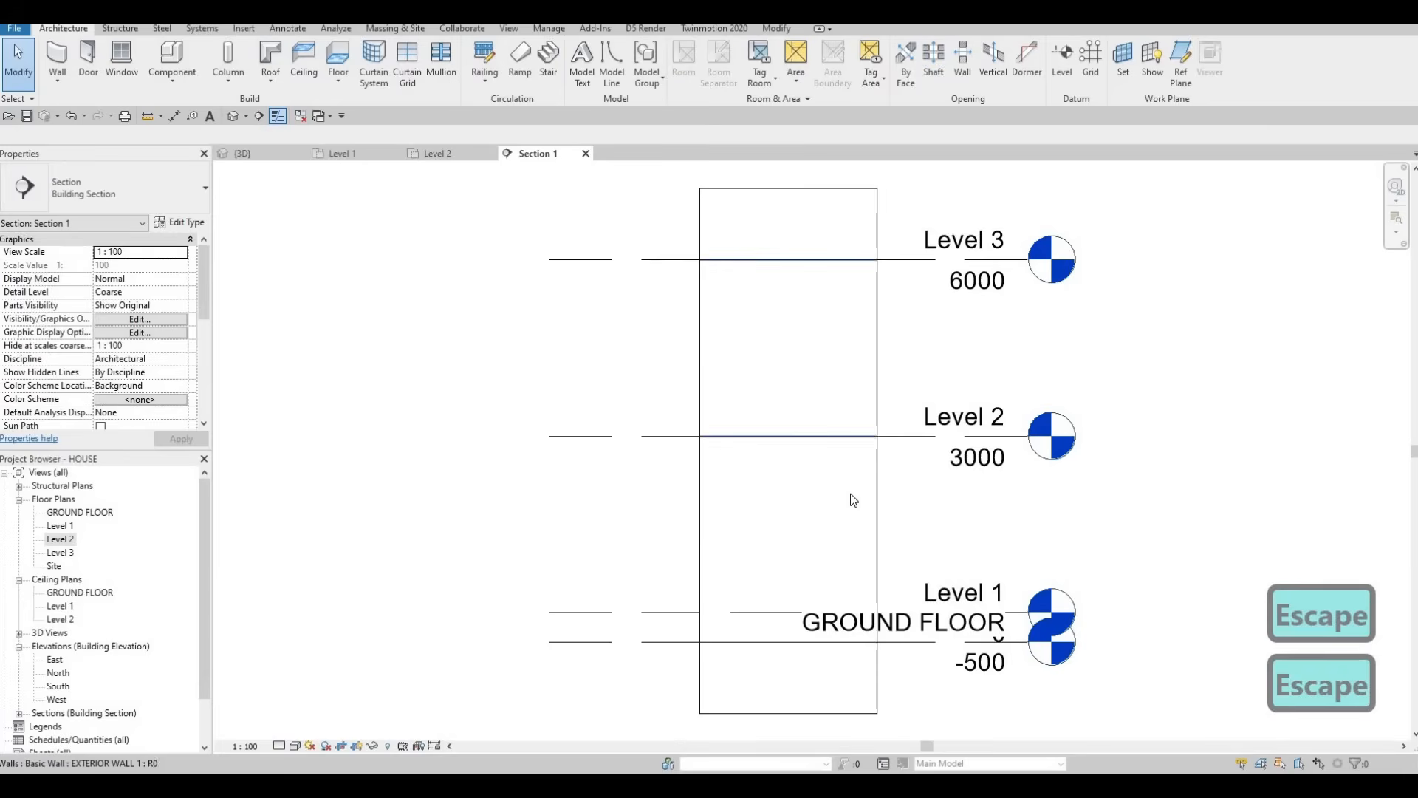
# Step: Inspect the Level 1 marker and the upper and lower walls in Section 1
pyautogui.scroll(-2, 850, 493)
pyautogui.click(877, 500)
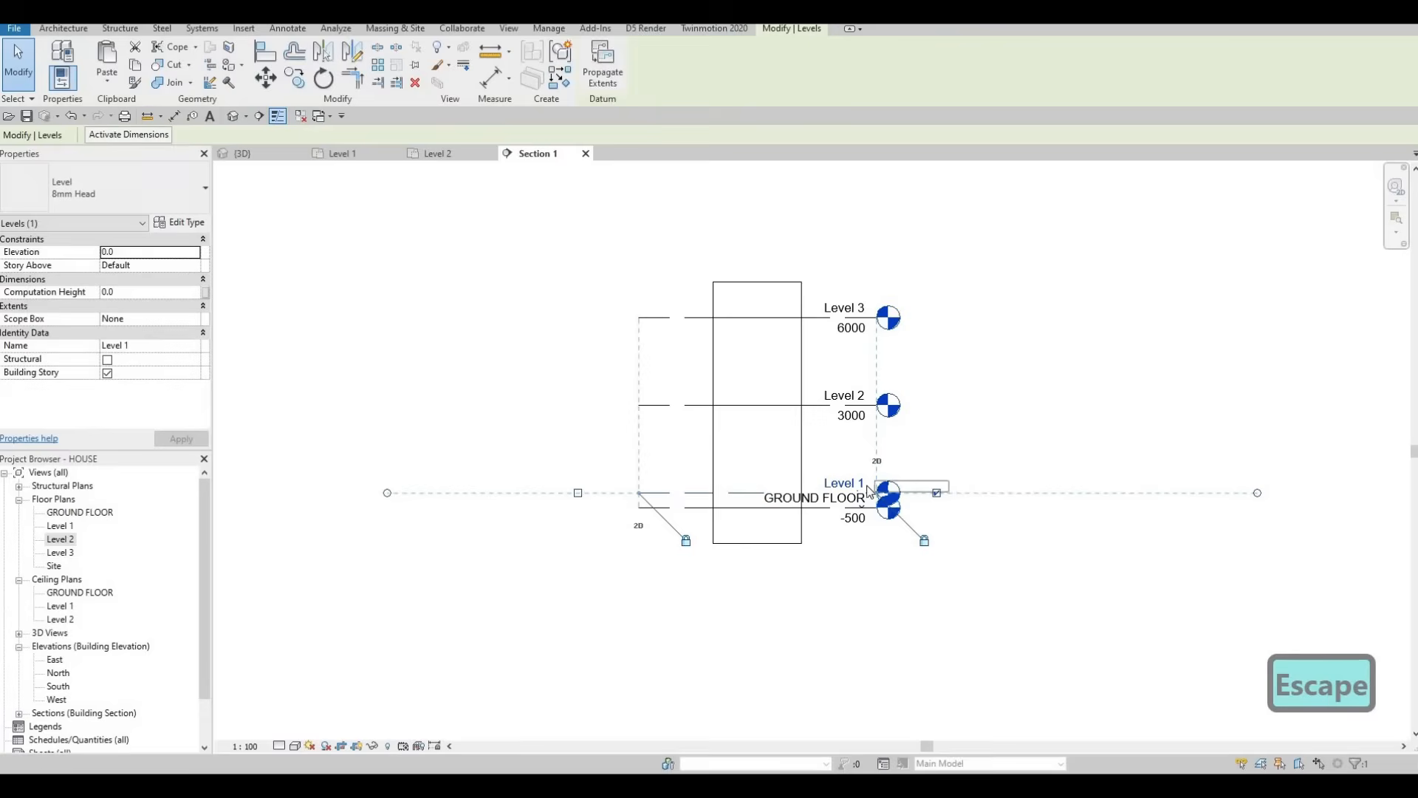
pyautogui.press('Escape')
pyautogui.scroll(2, 770, 431)
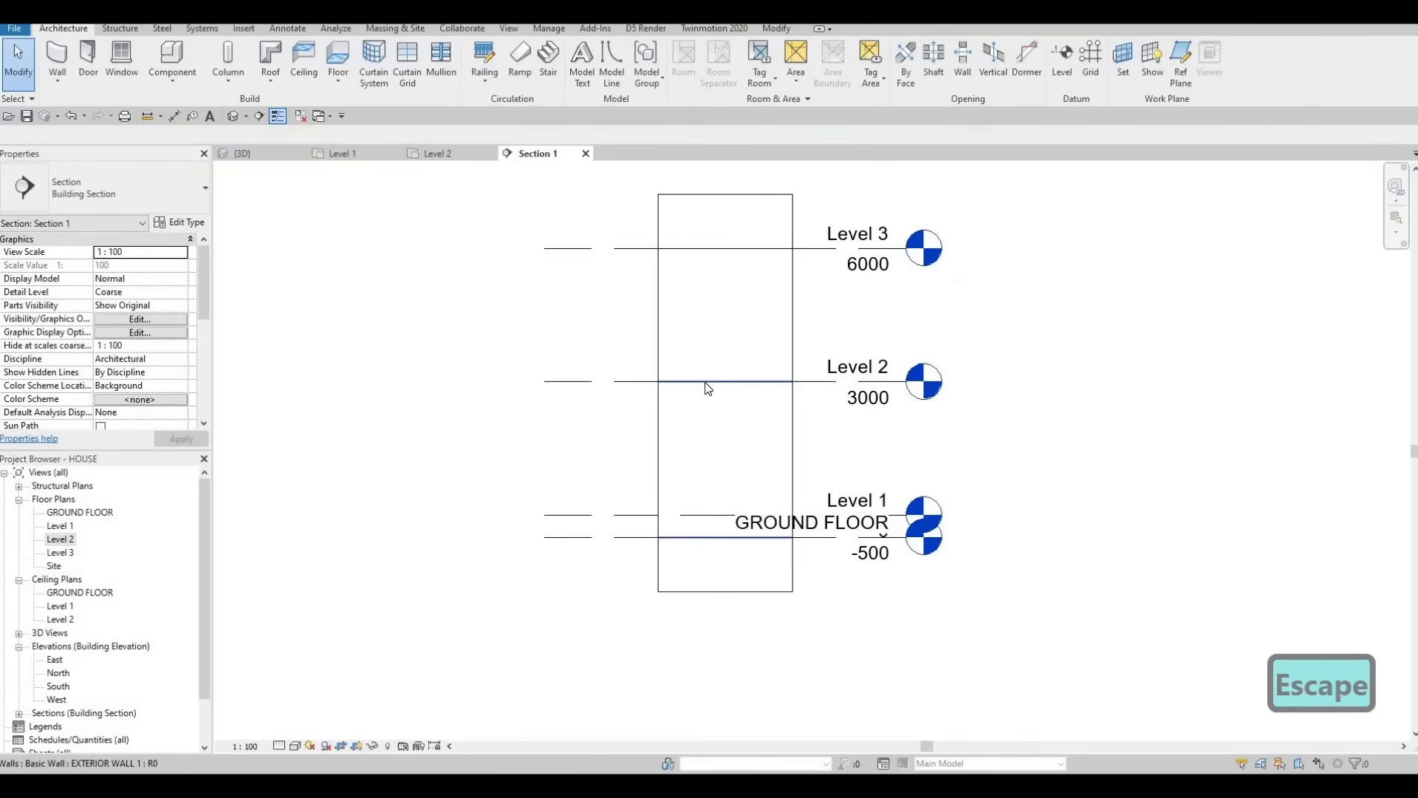
pyautogui.click(708, 386)
pyautogui.press('Escape')
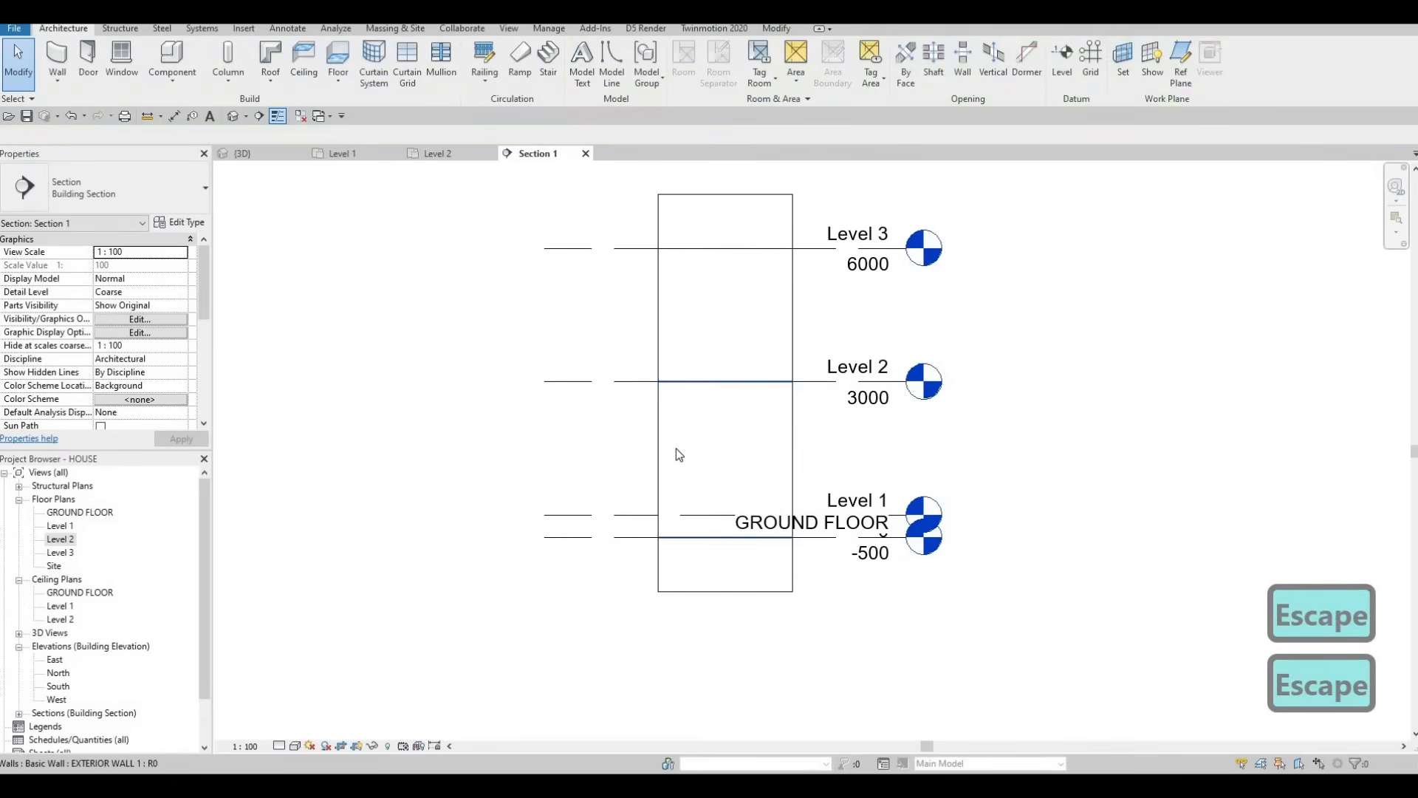
pyautogui.click(717, 494)
pyautogui.press('Escape')
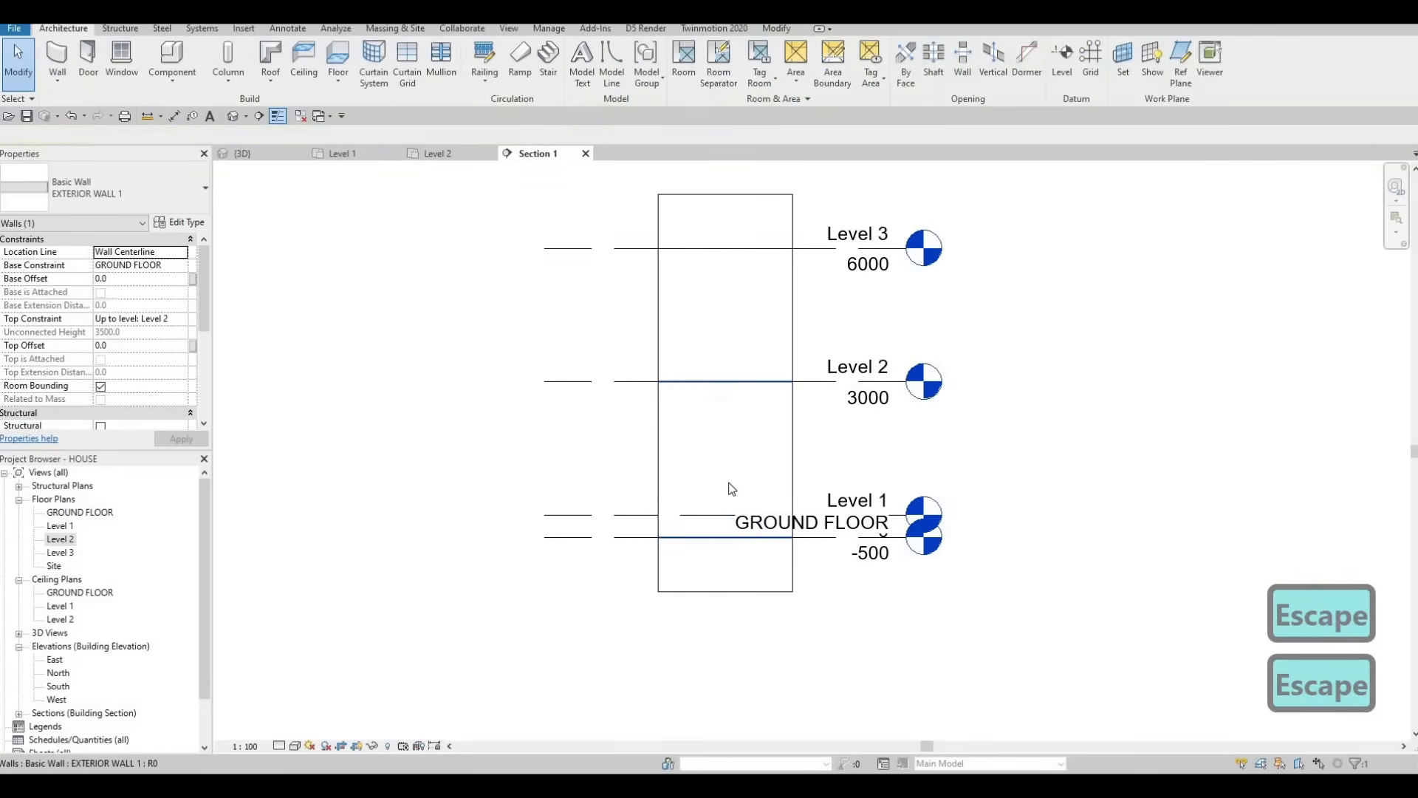
pyautogui.press('Escape')
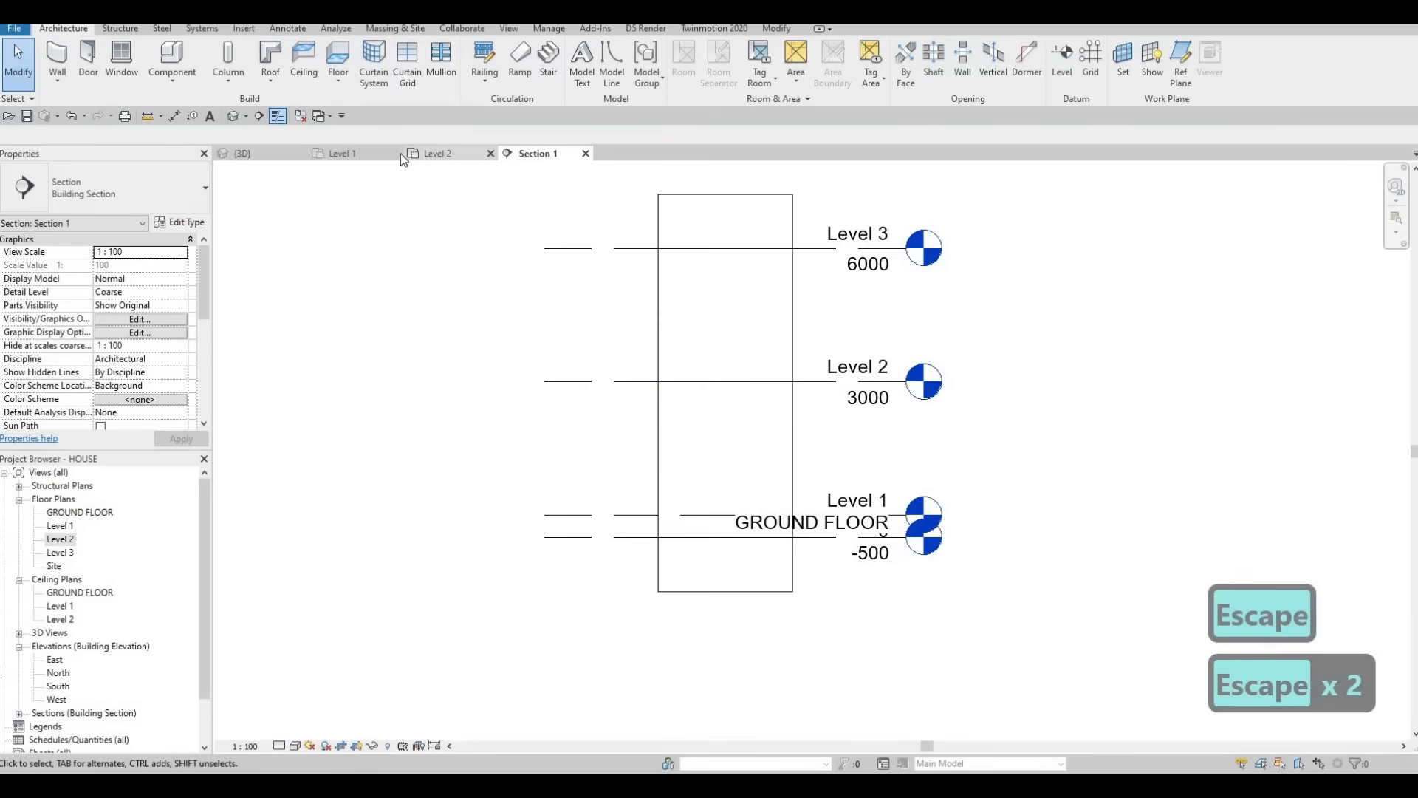
pyautogui.click(344, 153)
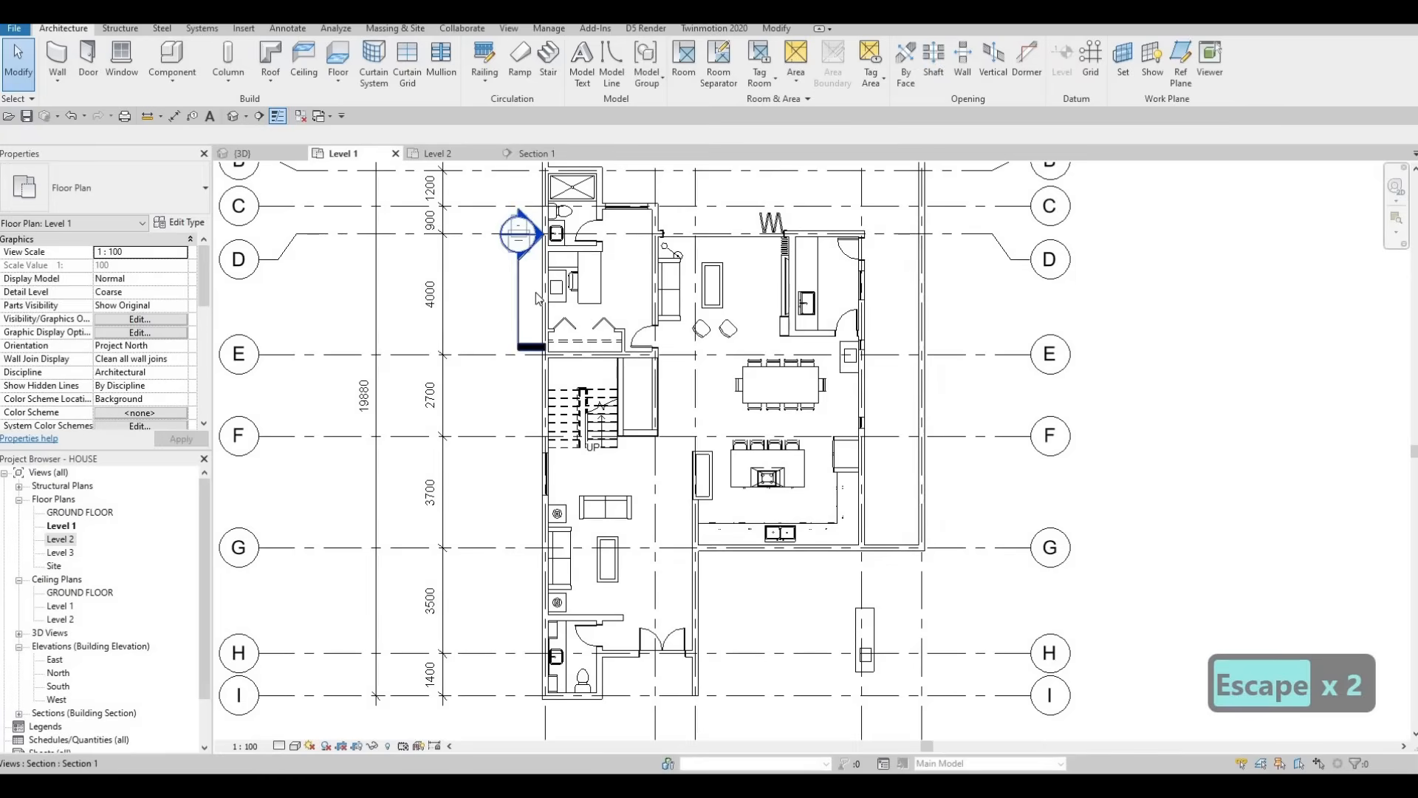
# Step: Shift Section 1 right into the rooms and review the desk and chair in the section
pyautogui.click(520, 296)
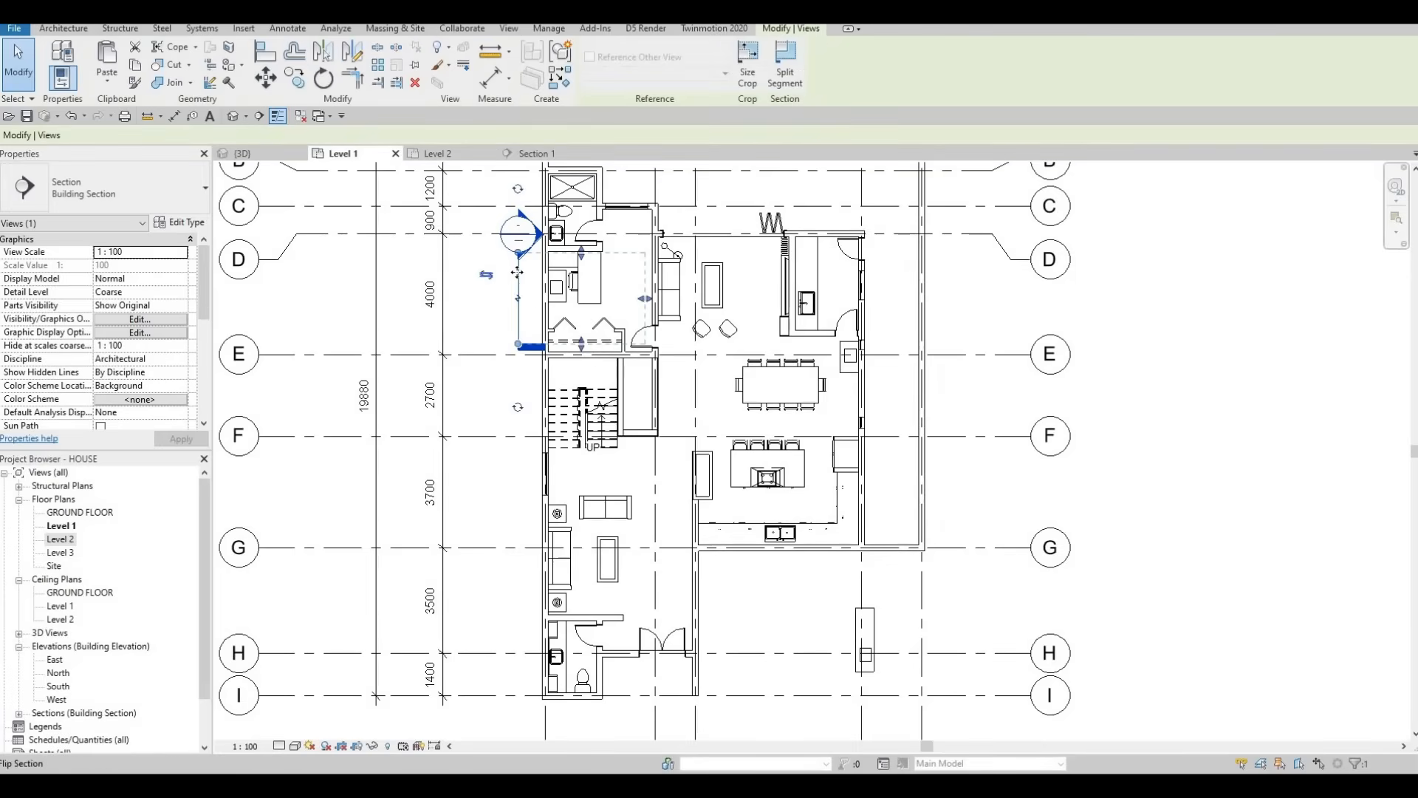
pyautogui.moveTo(519, 277); pyautogui.dragTo(592, 296)
pyautogui.press('Escape')
pyautogui.press('Escape')
pyautogui.doubleClick(594, 233)
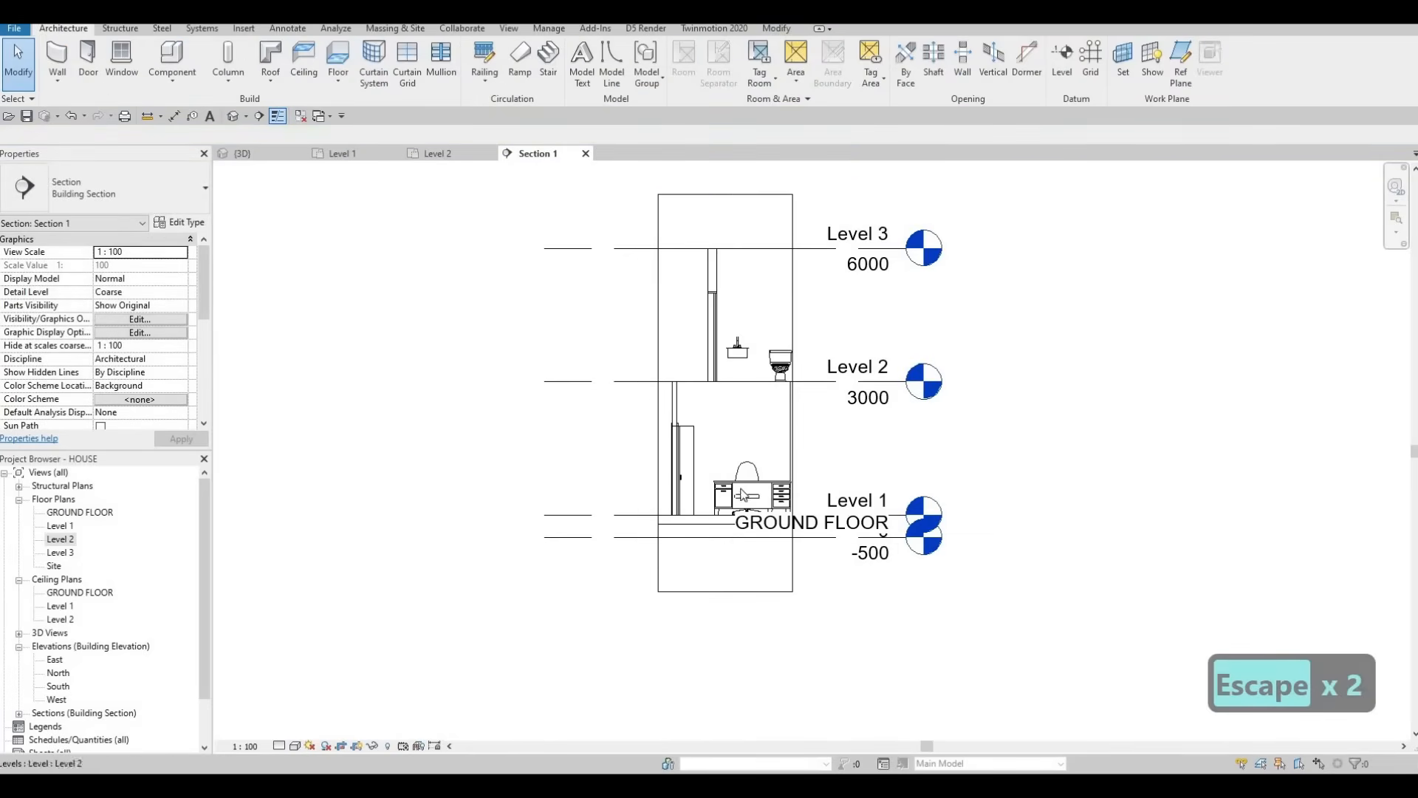
pyautogui.scroll(3, 743, 495)
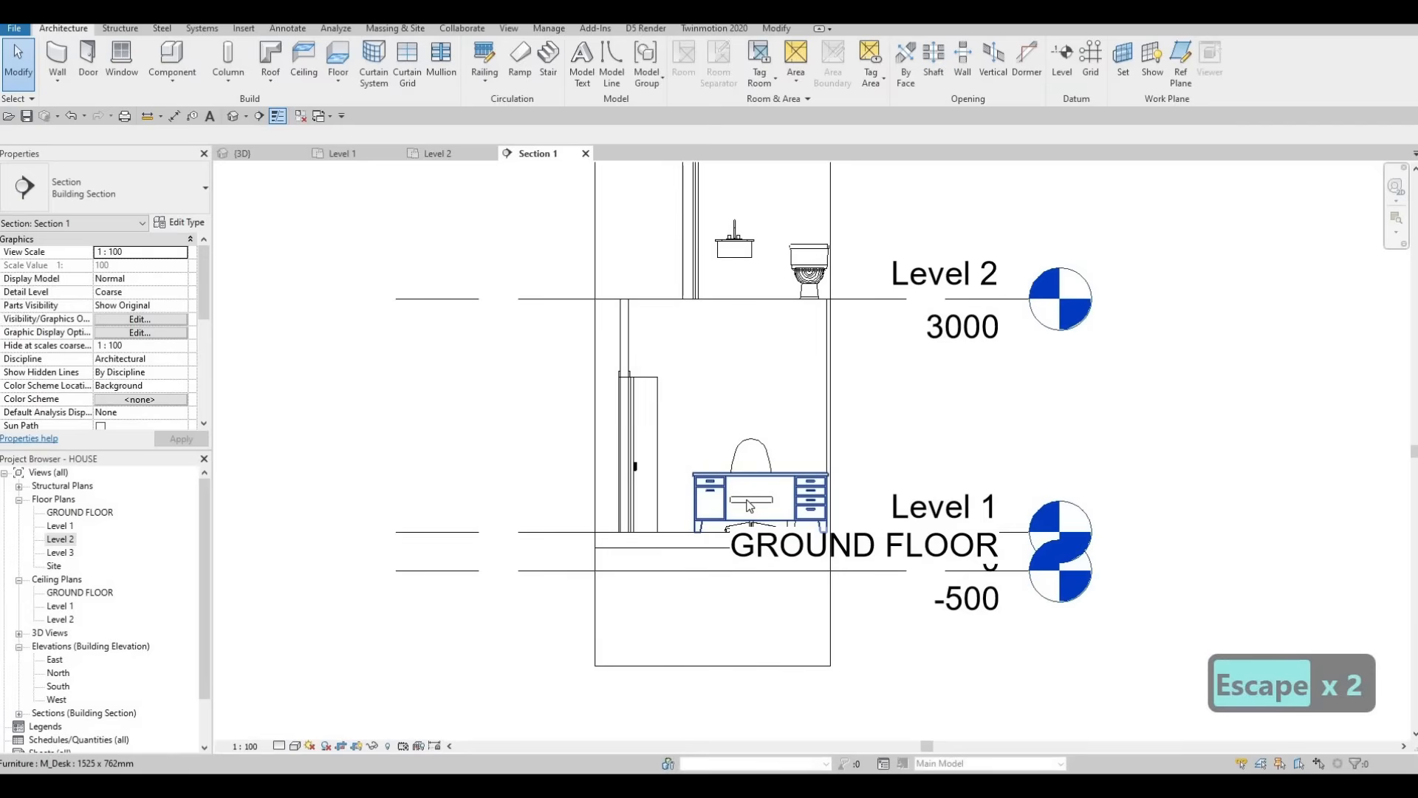
pyautogui.press('Tab')
pyautogui.press('Tab')
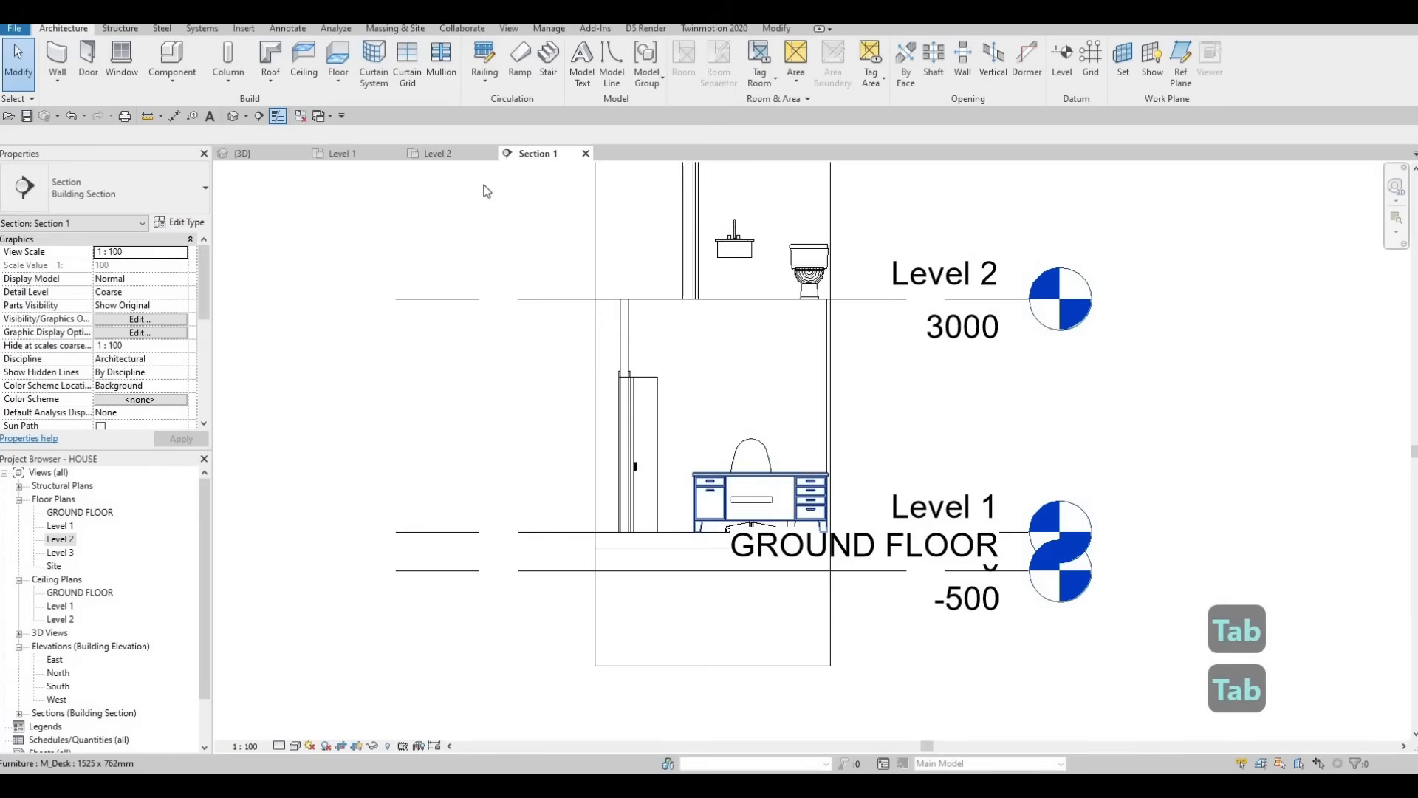
# Step: Nudge Section 1 through the upper-left bathroom and pick the generic model beside the chair
pyautogui.hotkey('ctrl', 'Tab')
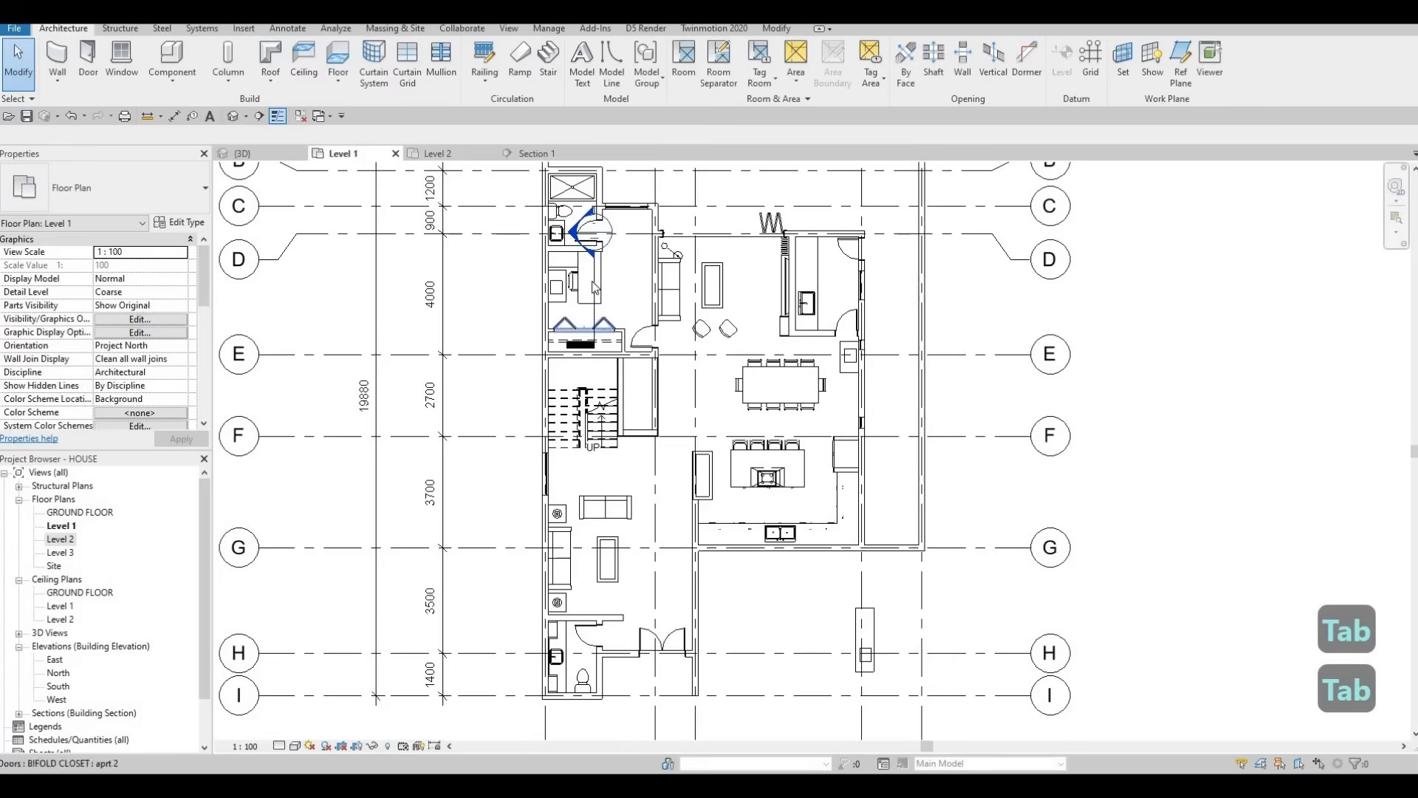
pyautogui.press('Escape')
pyautogui.click(595, 284)
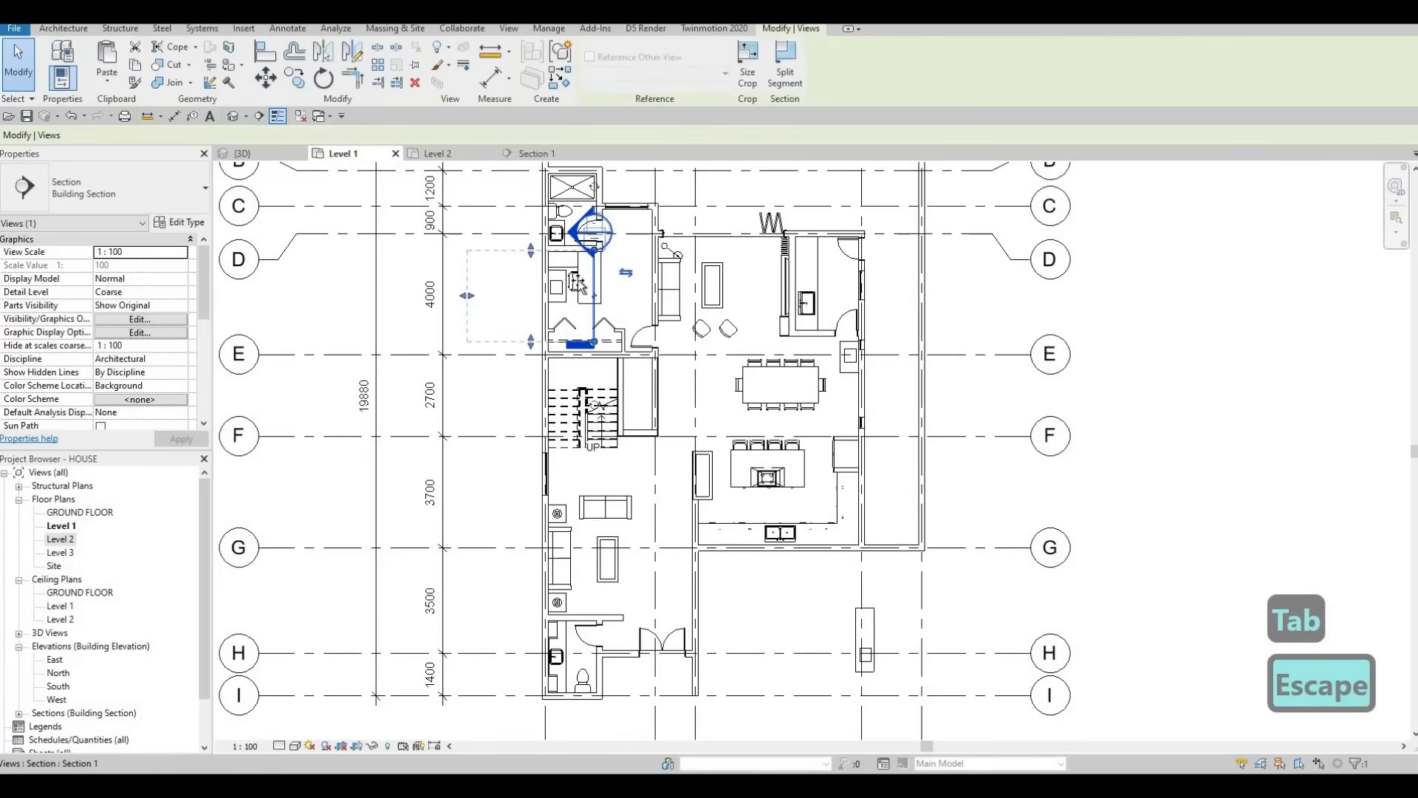
pyautogui.moveTo(580, 284); pyautogui.dragTo(573, 285)
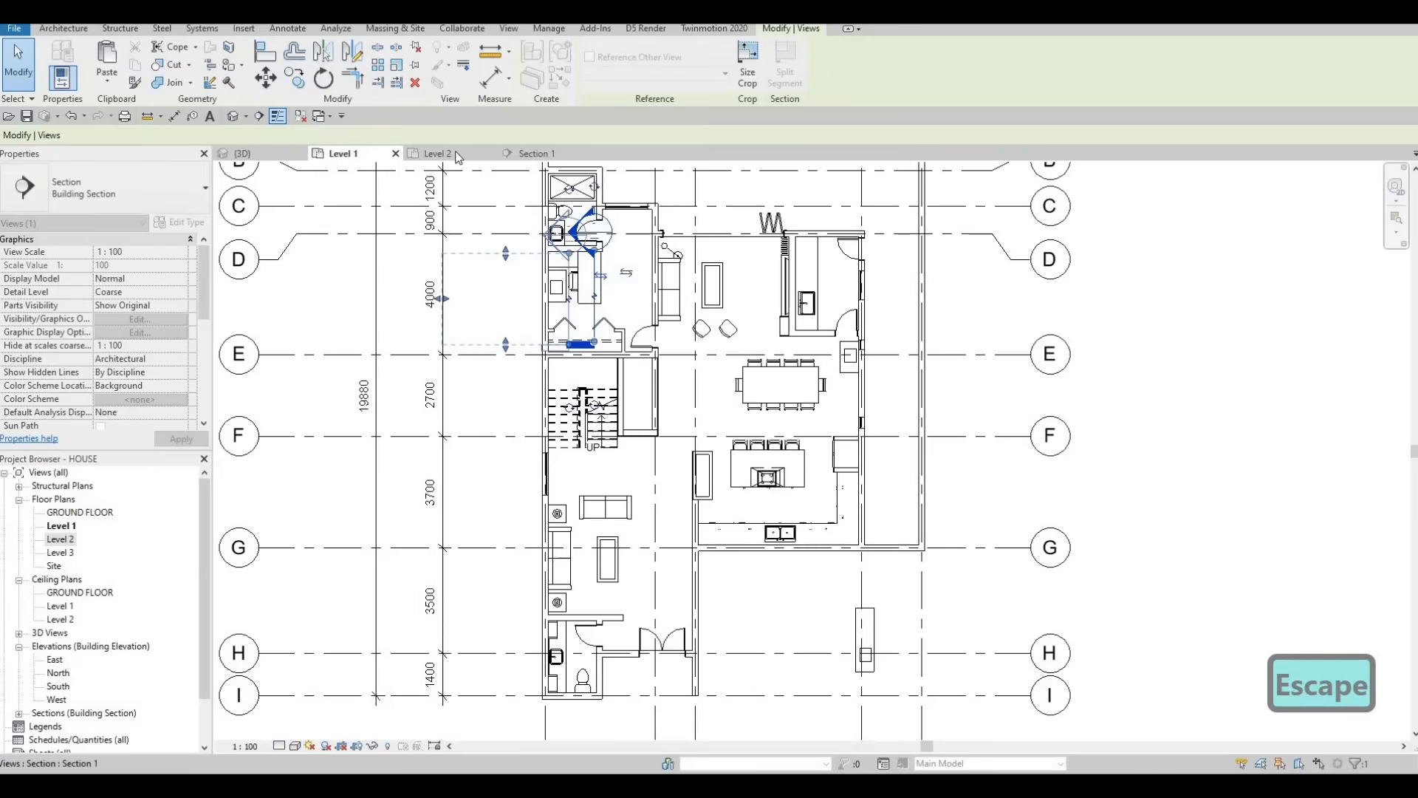
pyautogui.press('Escape')
pyautogui.click(530, 151)
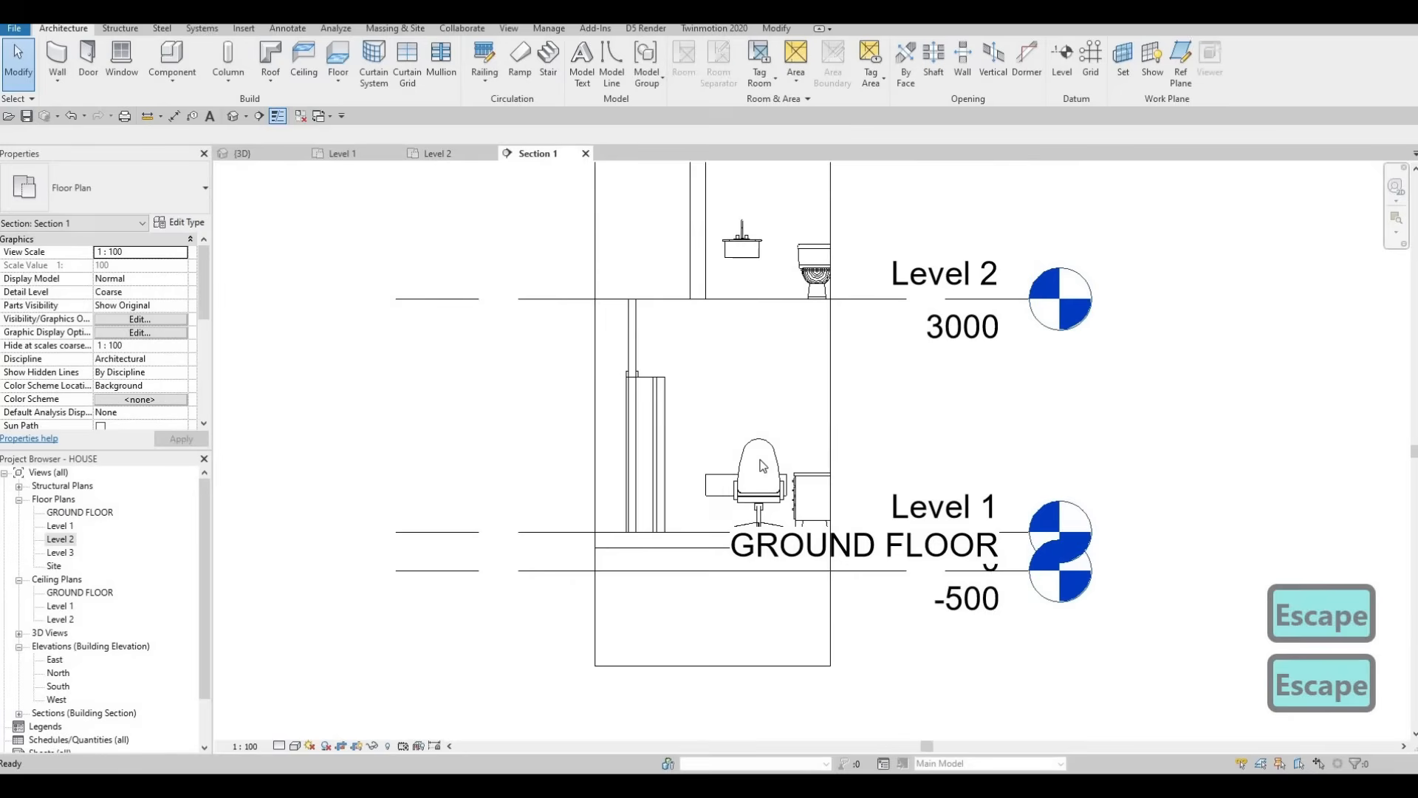
pyautogui.click(724, 486)
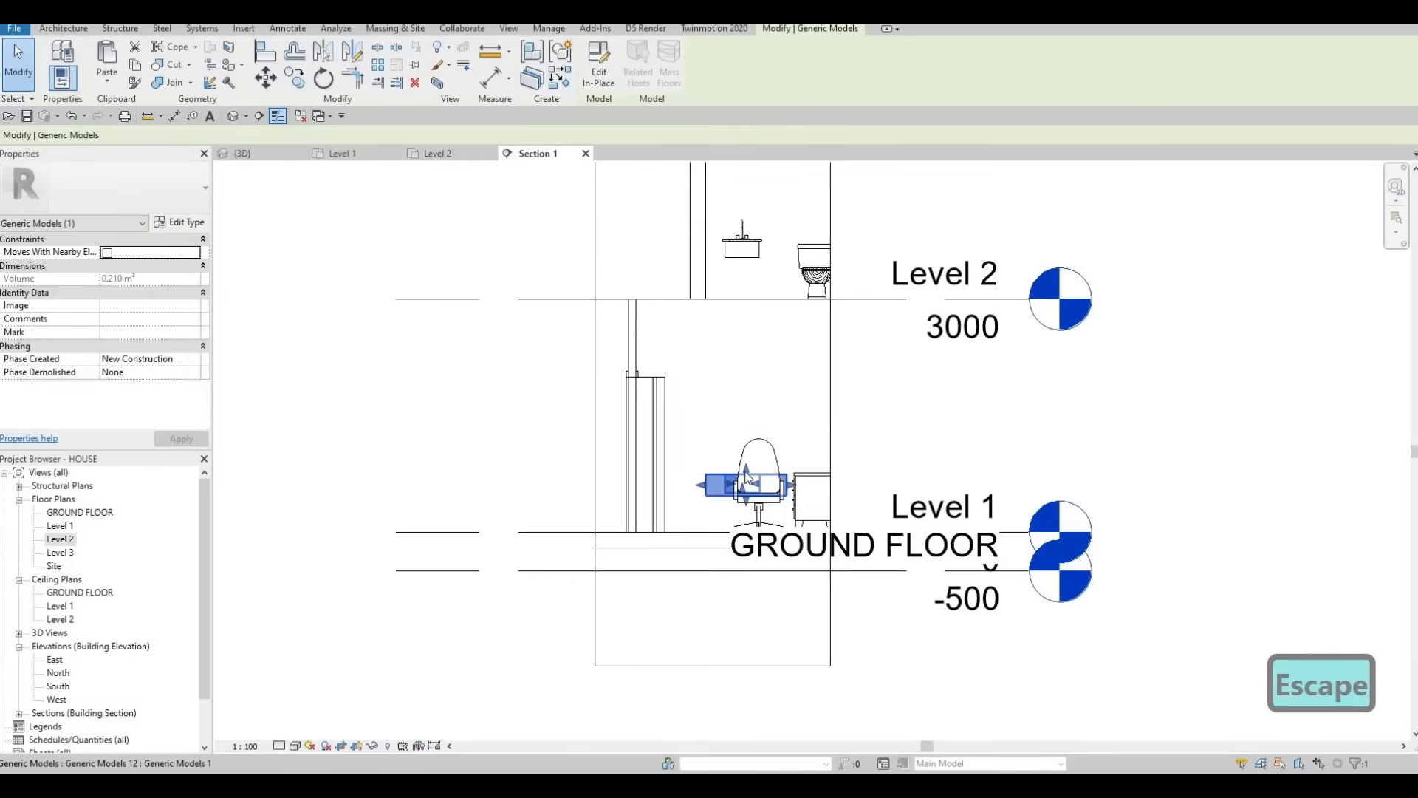
# Step: Raise the generic model's top and bottom into a thin counter under the Level 2 sink
pyautogui.moveTo(736, 277); pyautogui.dragTo(733, 251)
pyautogui.scroll(5, 743, 255)
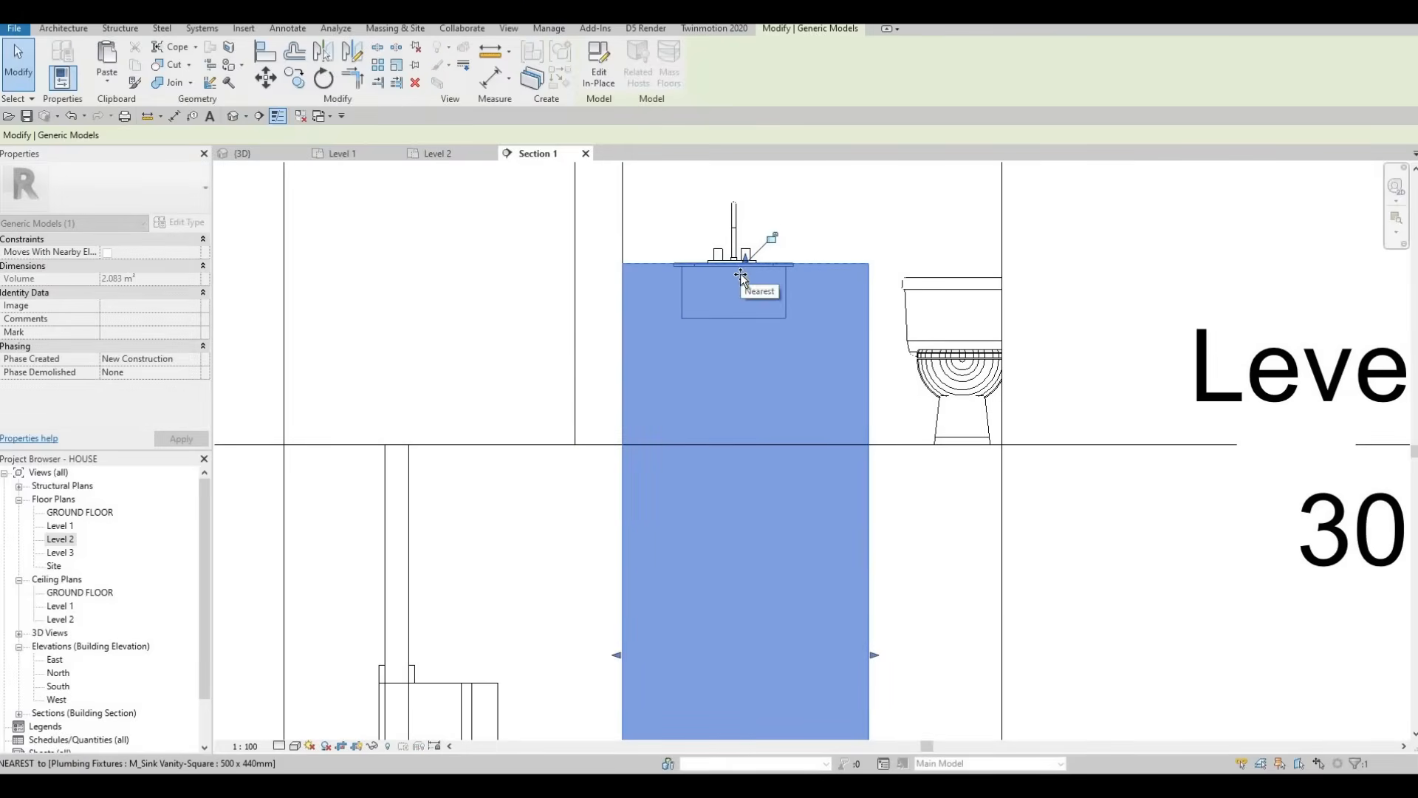
pyautogui.moveTo(738, 267); pyautogui.dragTo(760, 268)
pyautogui.scroll(4, 739, 263)
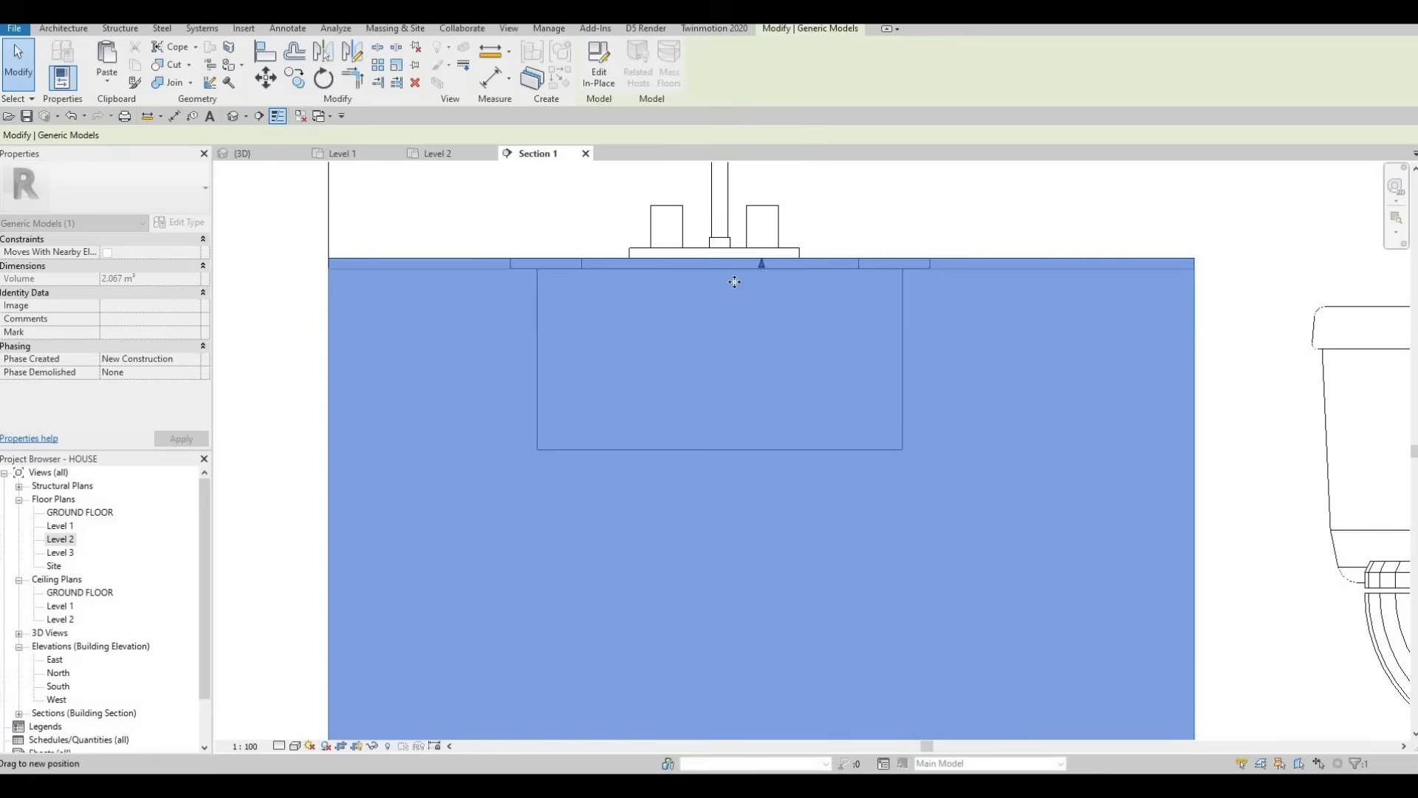
pyautogui.scroll(-2, 760, 269)
pyautogui.scroll(-4, 735, 517)
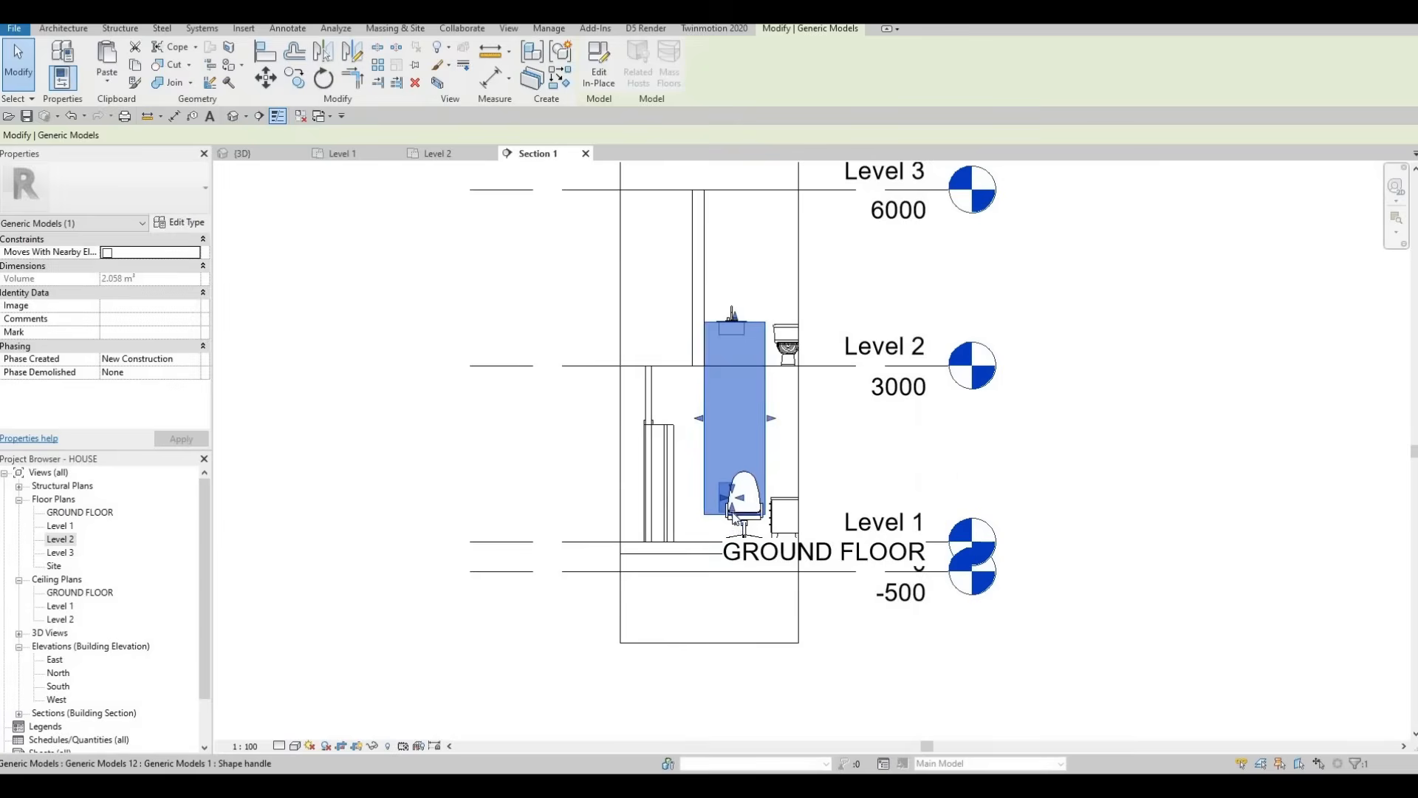
pyautogui.scroll(2, 729, 333)
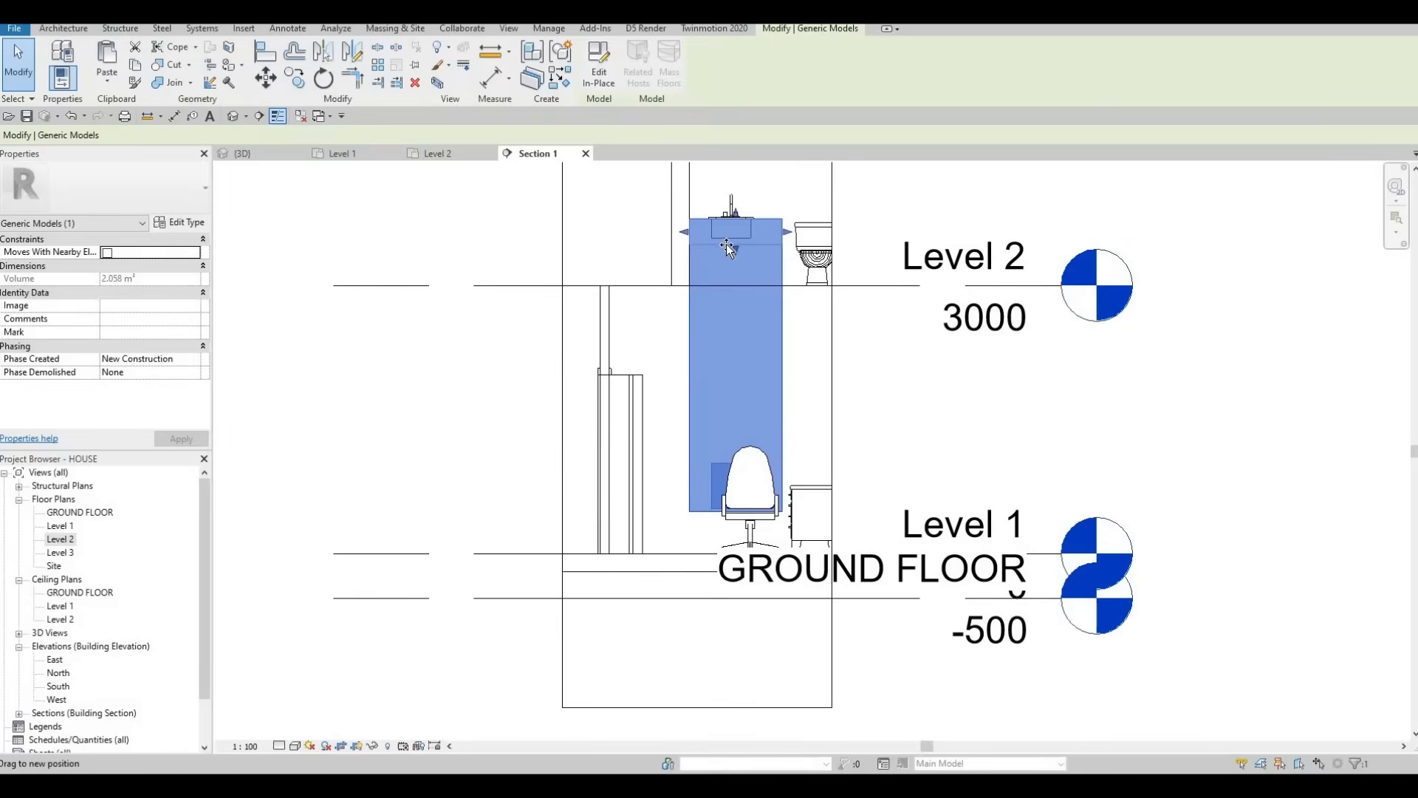
pyautogui.moveTo(727, 246); pyautogui.dragTo(721, 363)
pyautogui.moveTo(722, 494); pyautogui.dragTo(723, 489)
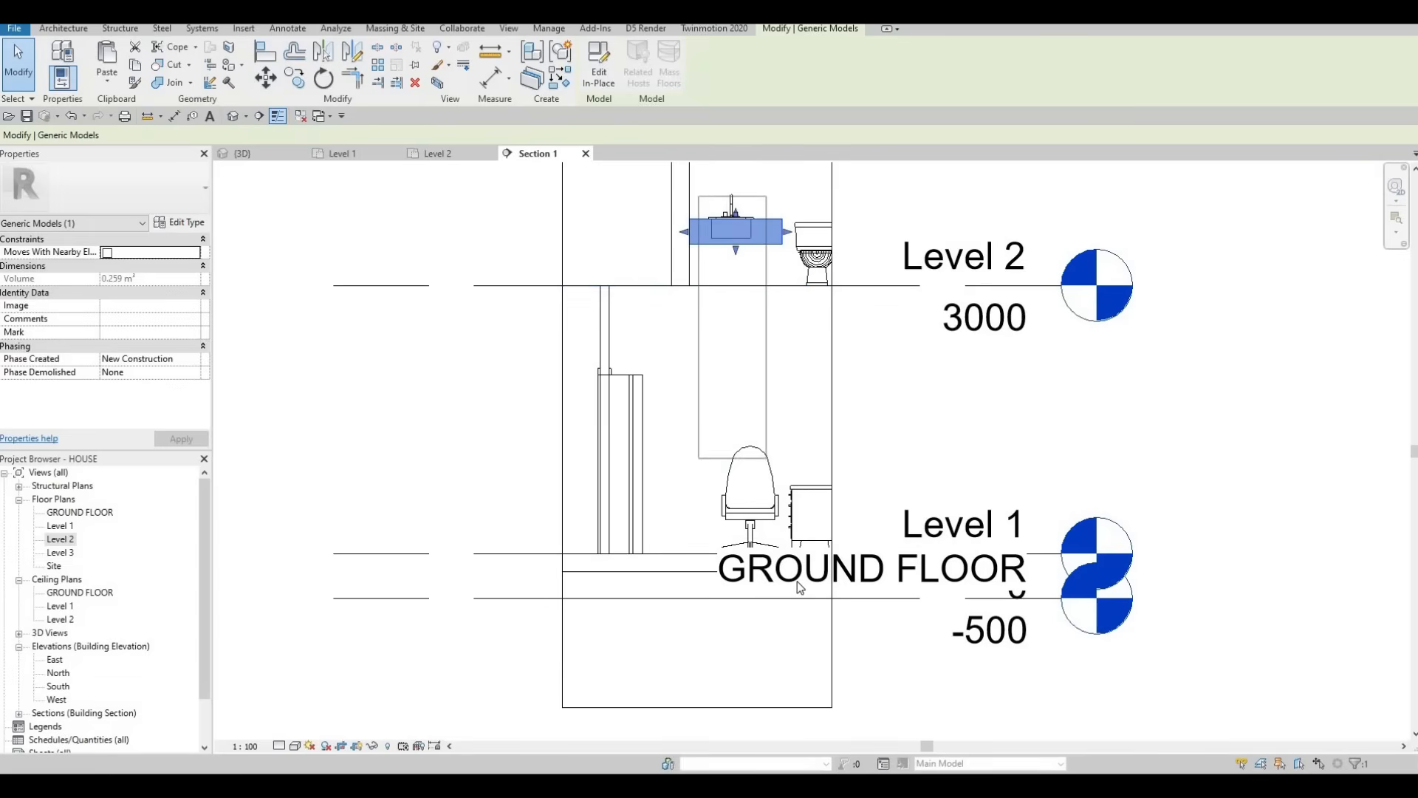
pyautogui.press('Escape')
pyautogui.press('Escape')
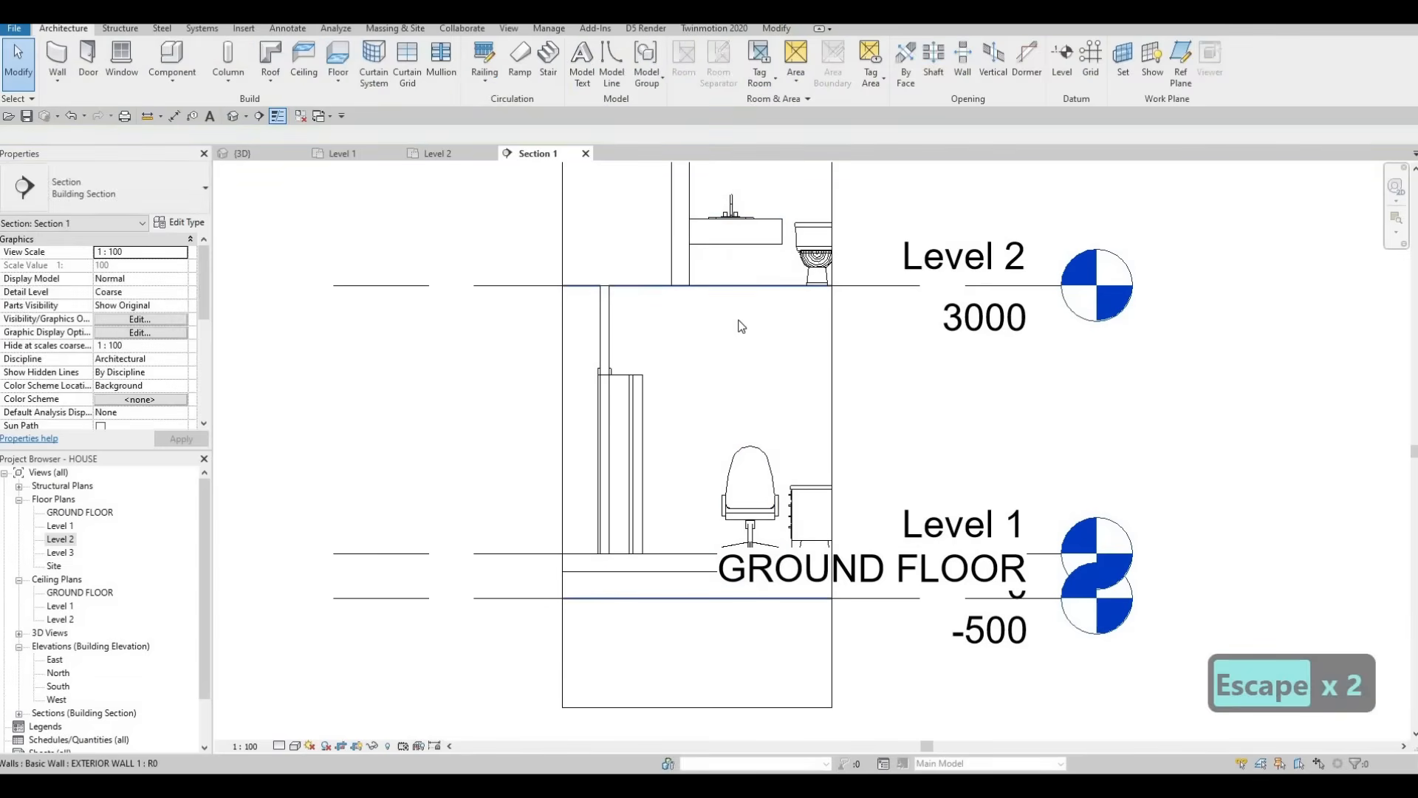
# Step: Relocate Section 1 beside the dining table between grids D and F and flip its direction
pyautogui.scroll(-2, 741, 326)
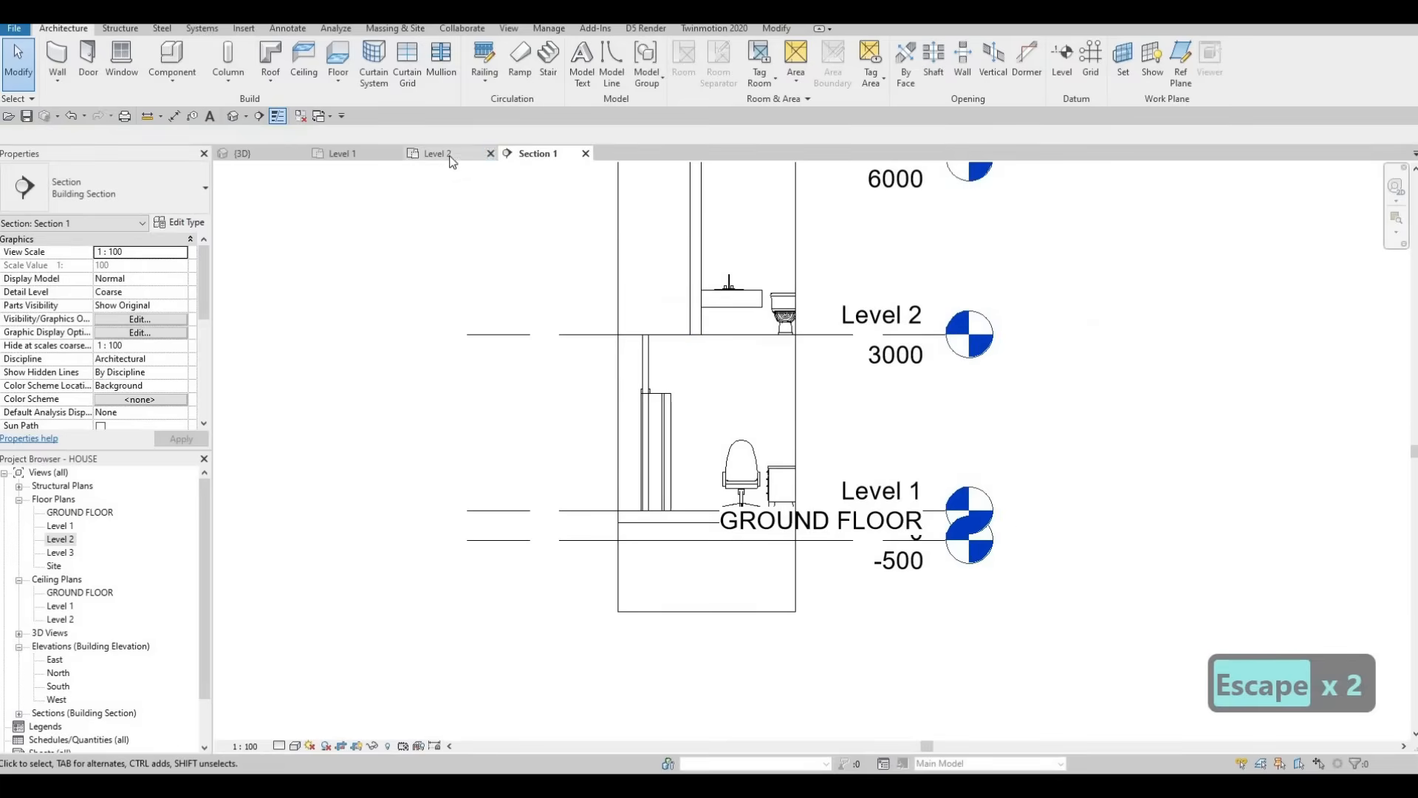
pyautogui.press('Escape')
pyautogui.press('Escape')
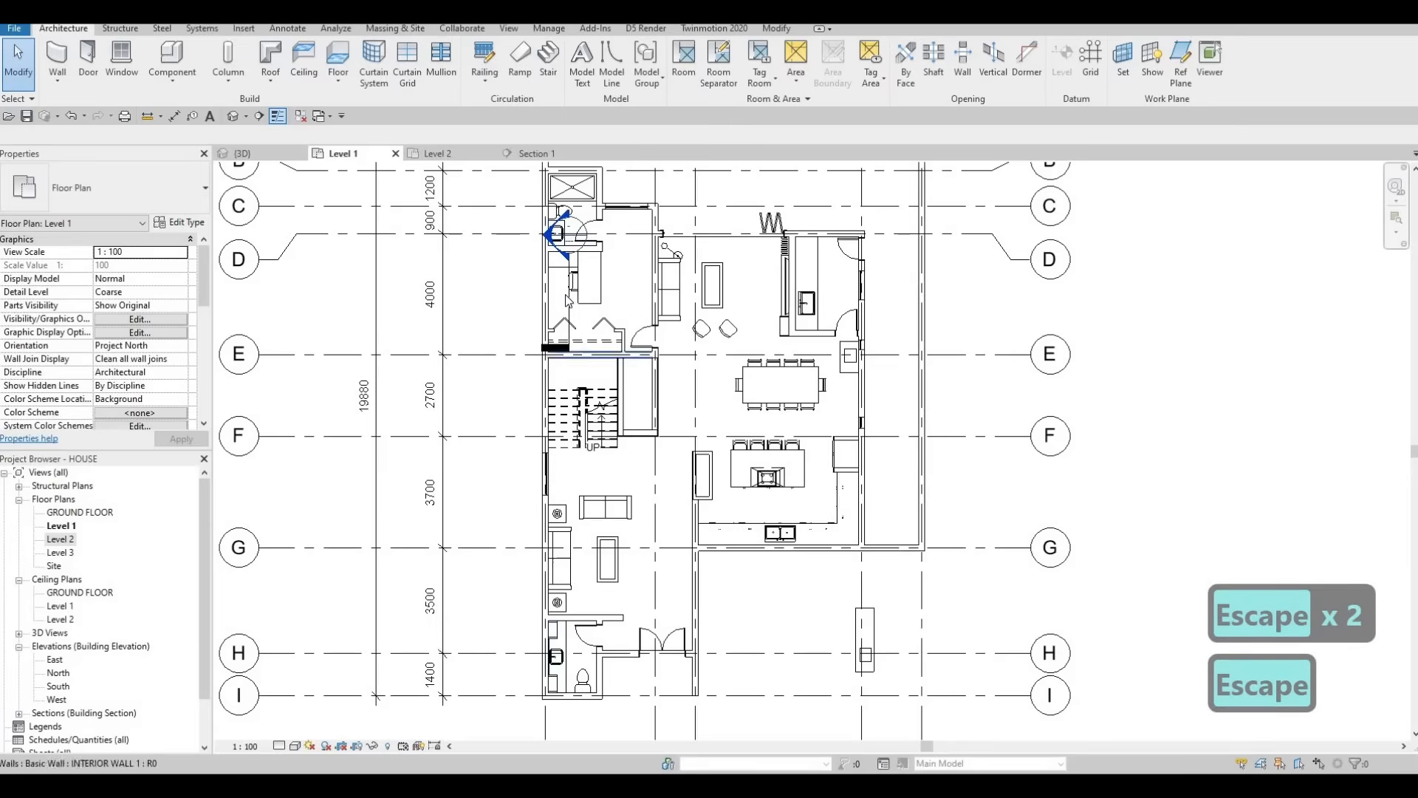
pyautogui.click(571, 298)
pyautogui.press('Escape')
pyautogui.click(573, 303)
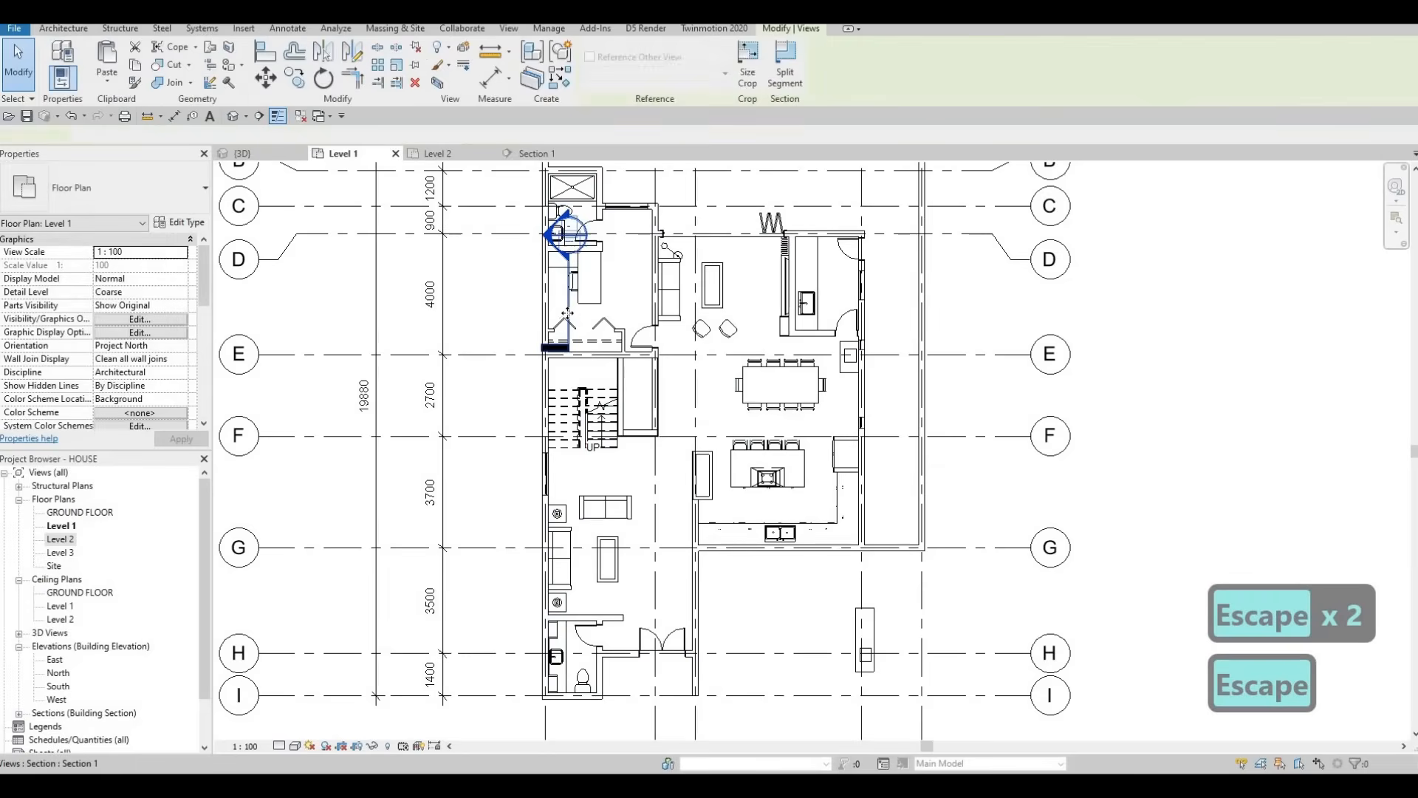
pyautogui.moveTo(818, 543); pyautogui.dragTo(872, 347)
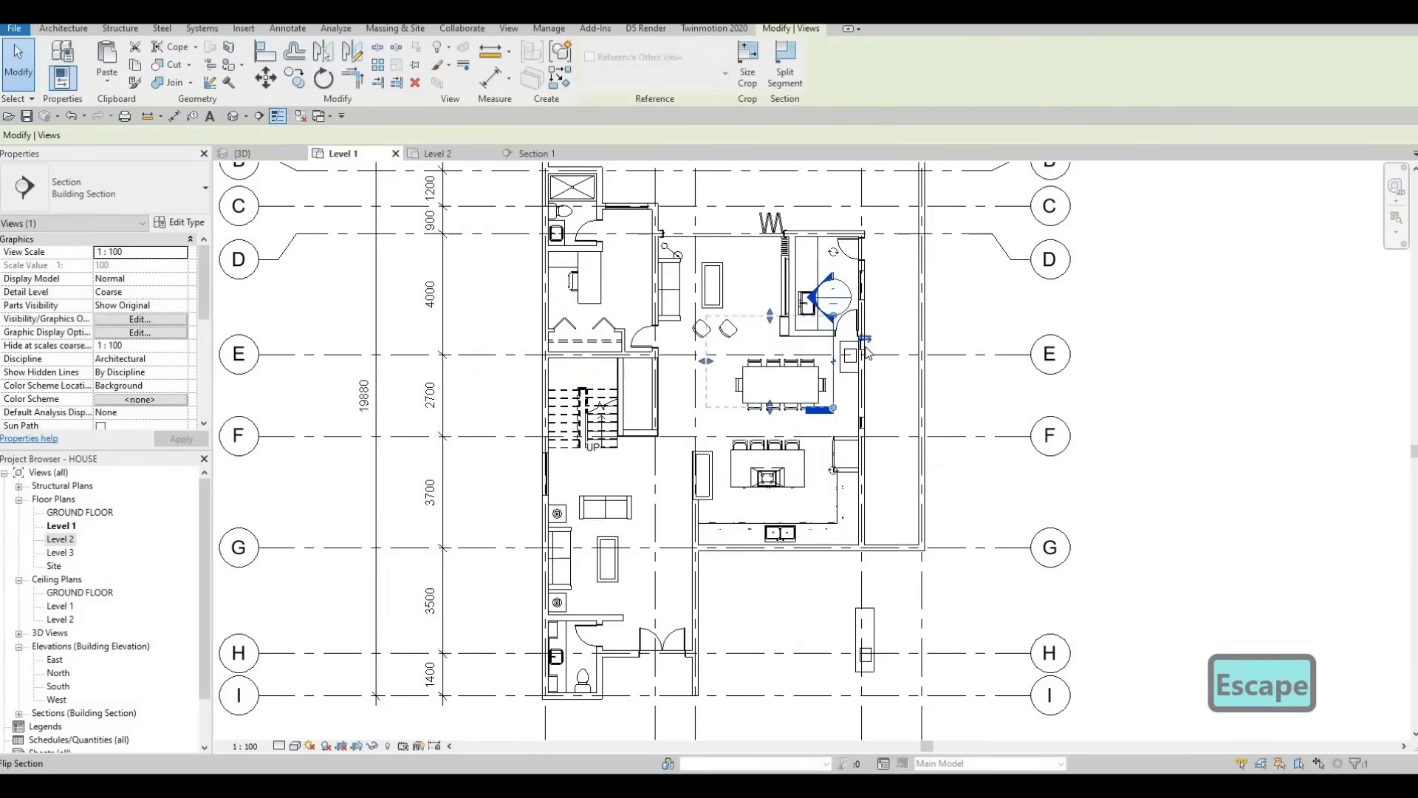
pyautogui.click(865, 339)
pyautogui.press('Escape')
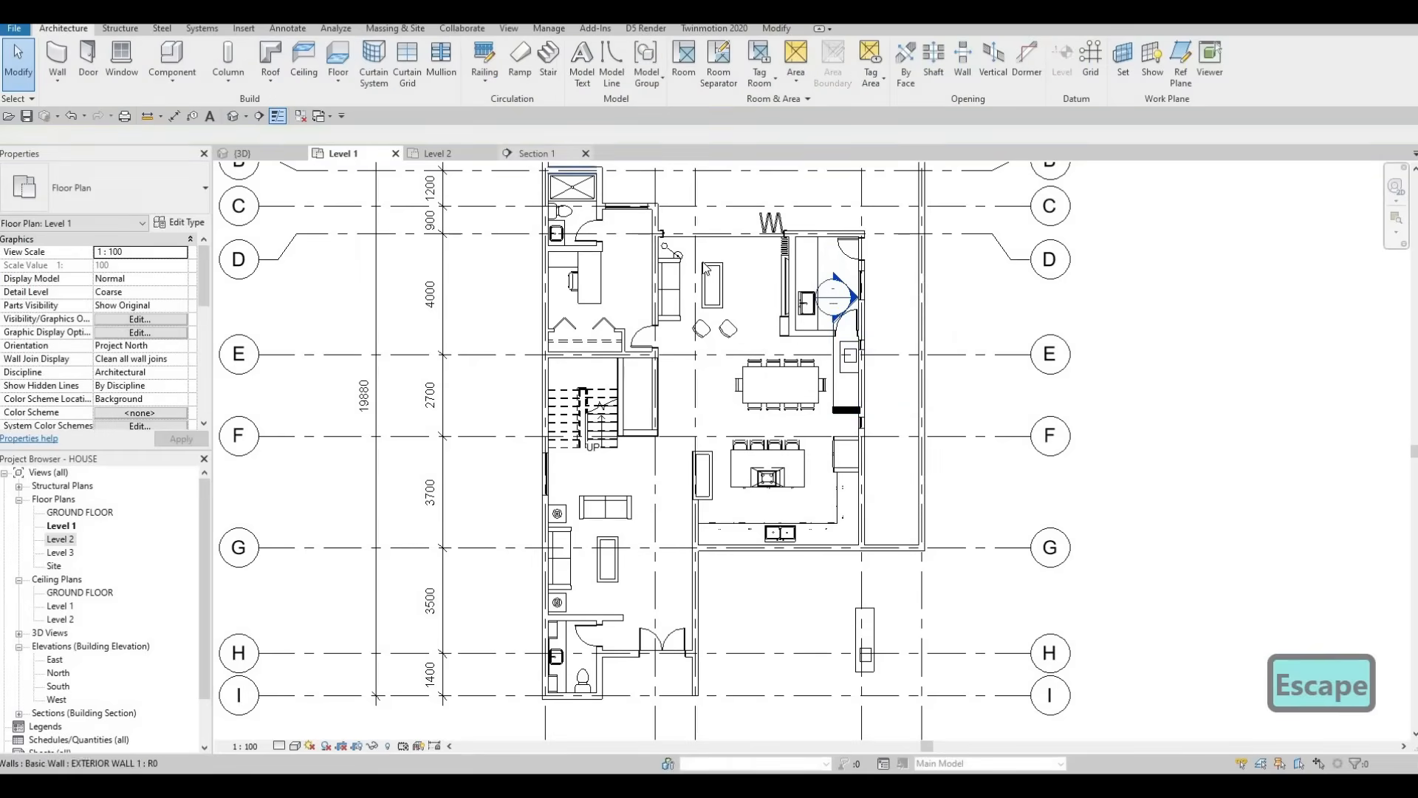
# Step: In Section 1, lift this bathroom's generic model up to sit under the Level 2 sink
pyautogui.click(560, 155)
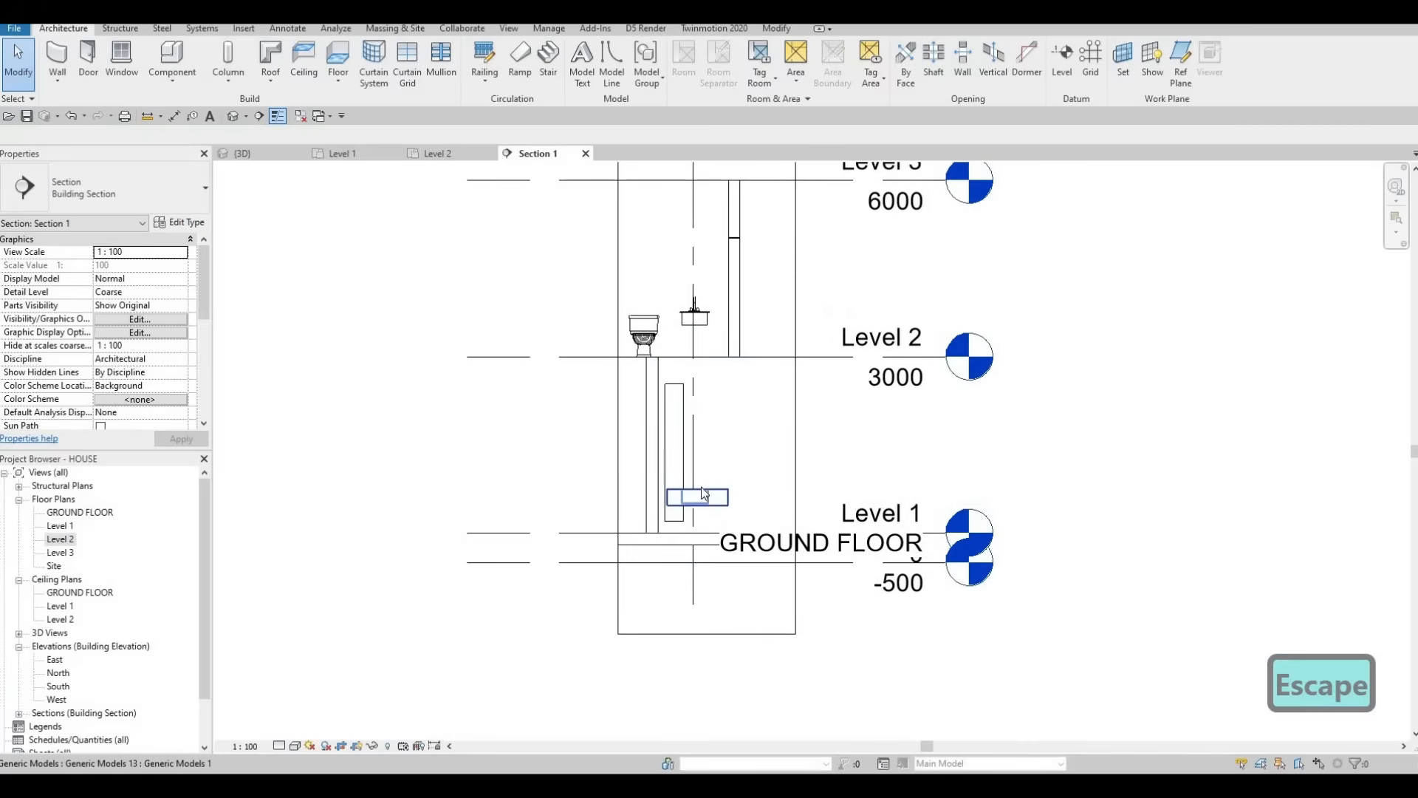
pyautogui.click(702, 491)
pyautogui.moveTo(695, 317); pyautogui.dragTo(694, 314)
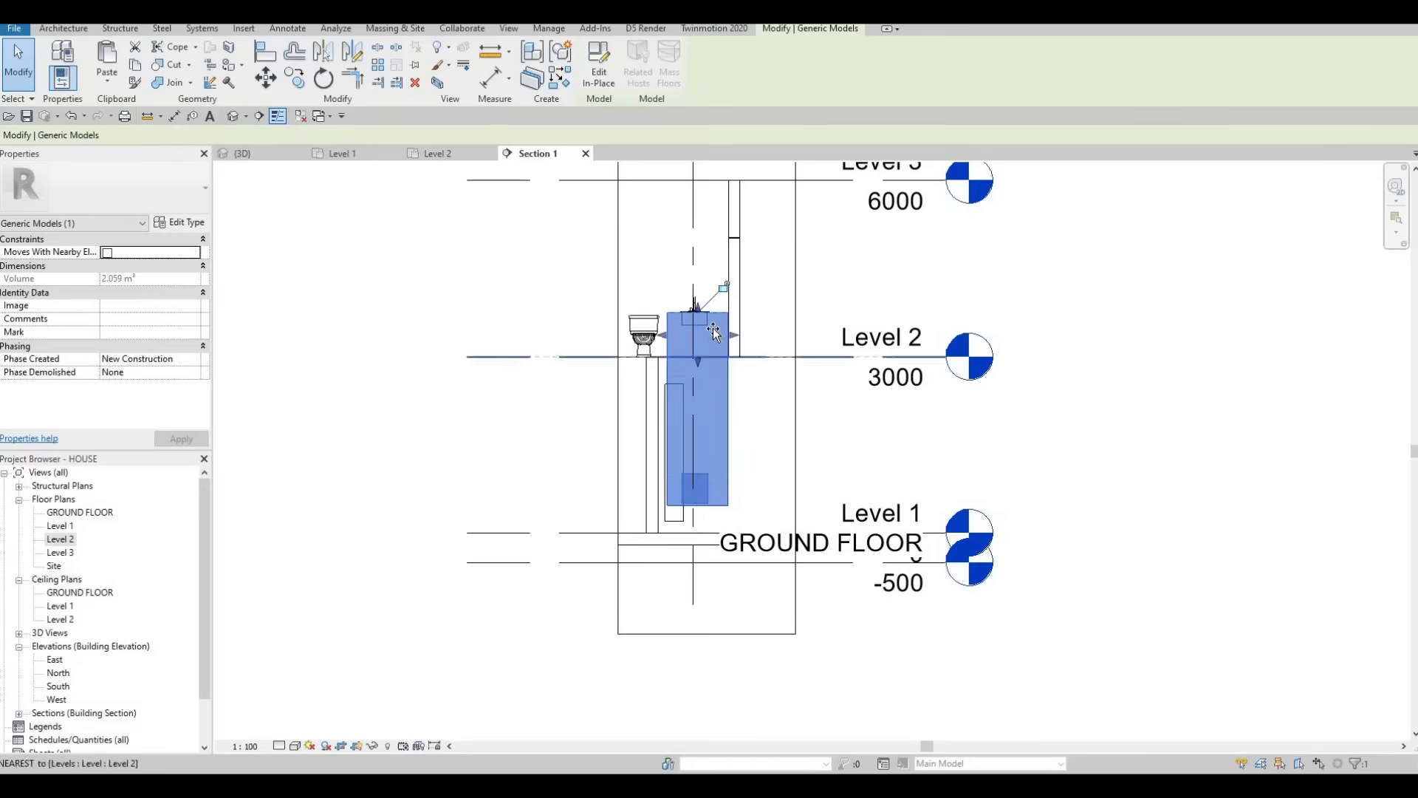
pyautogui.moveTo(697, 509); pyautogui.dragTo(693, 344)
pyautogui.scroll(4, 701, 332)
pyautogui.press('Escape')
pyautogui.press('Escape')
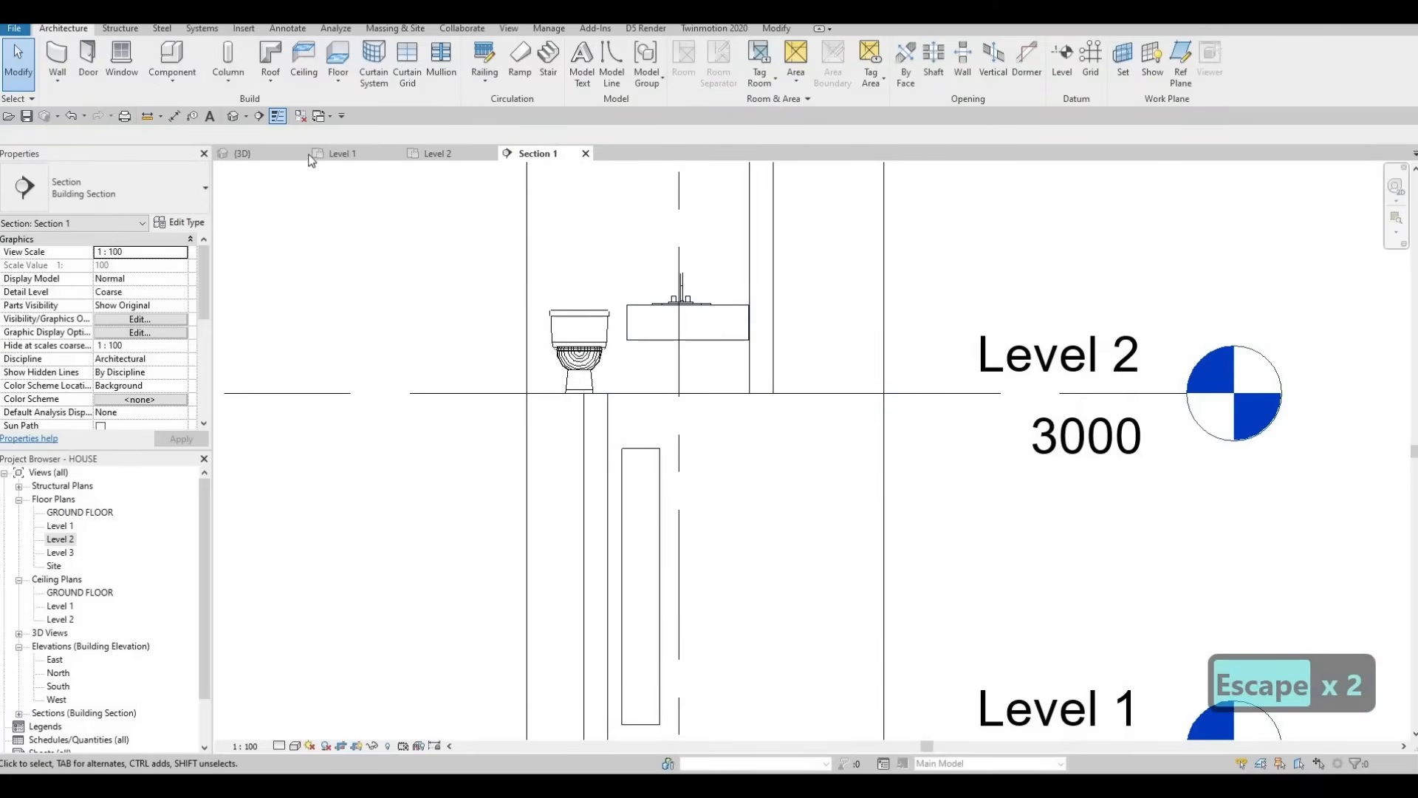
pyautogui.click(339, 154)
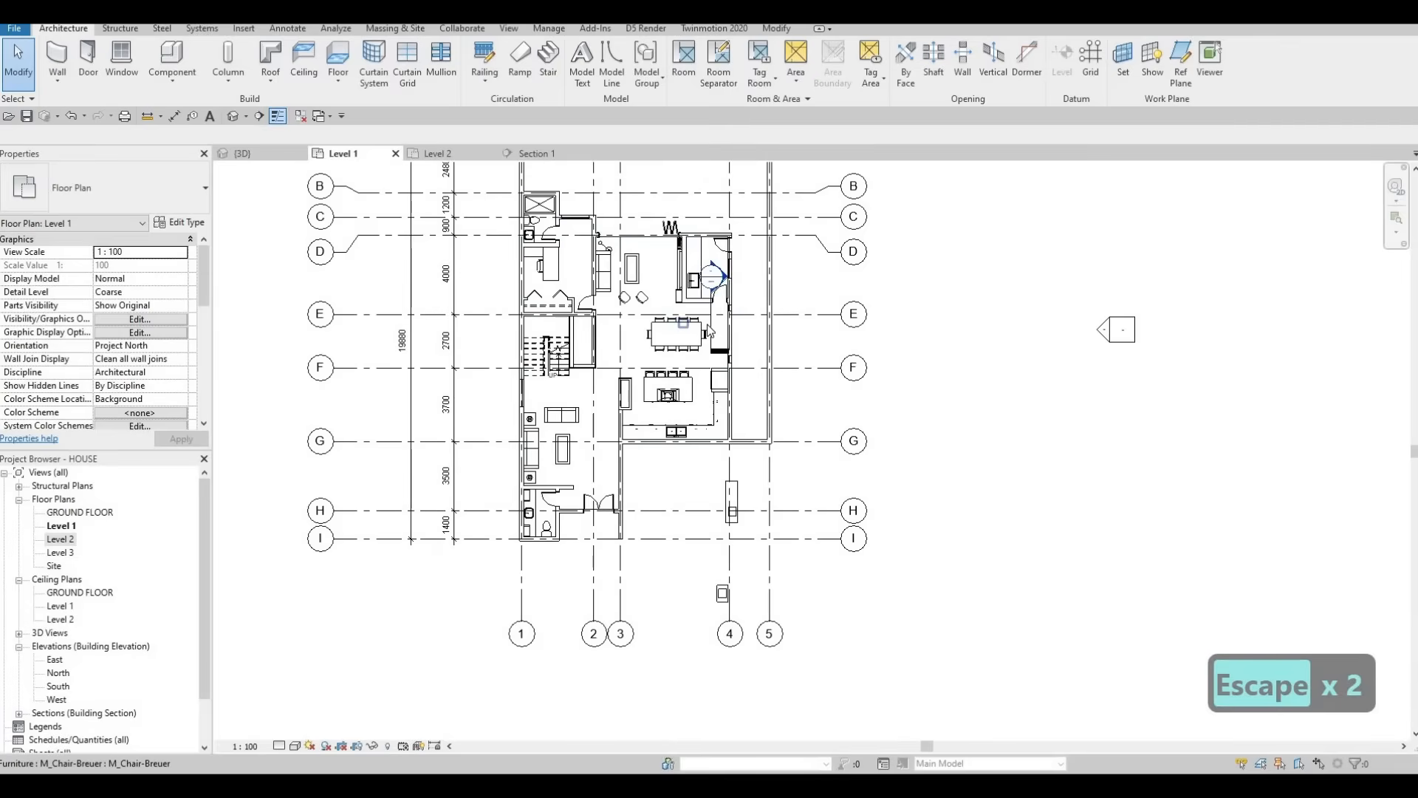
# Step: Move the Section 1 line down below grid G
pyautogui.press('Escape')
pyautogui.click(713, 330)
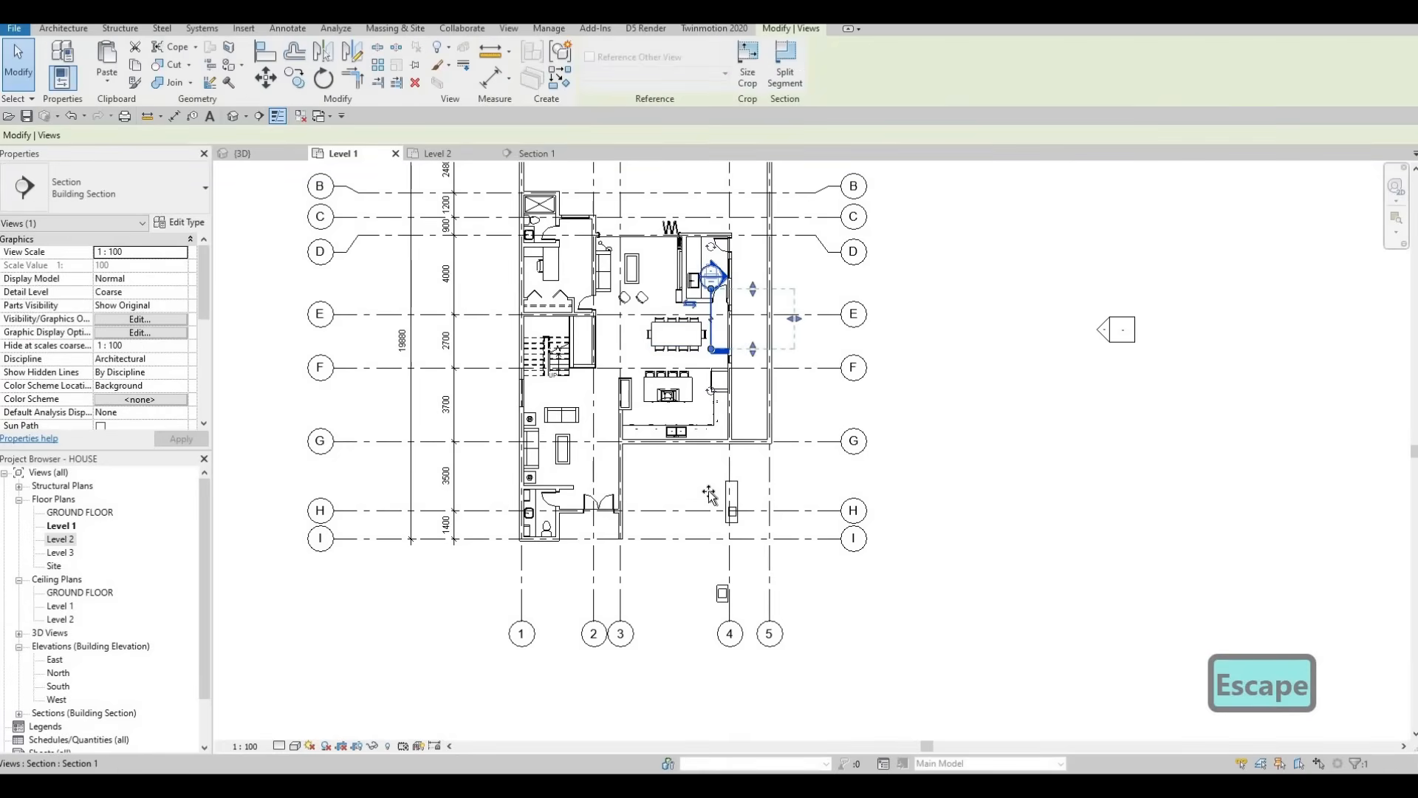
pyautogui.moveTo(709, 493); pyautogui.dragTo(708, 471)
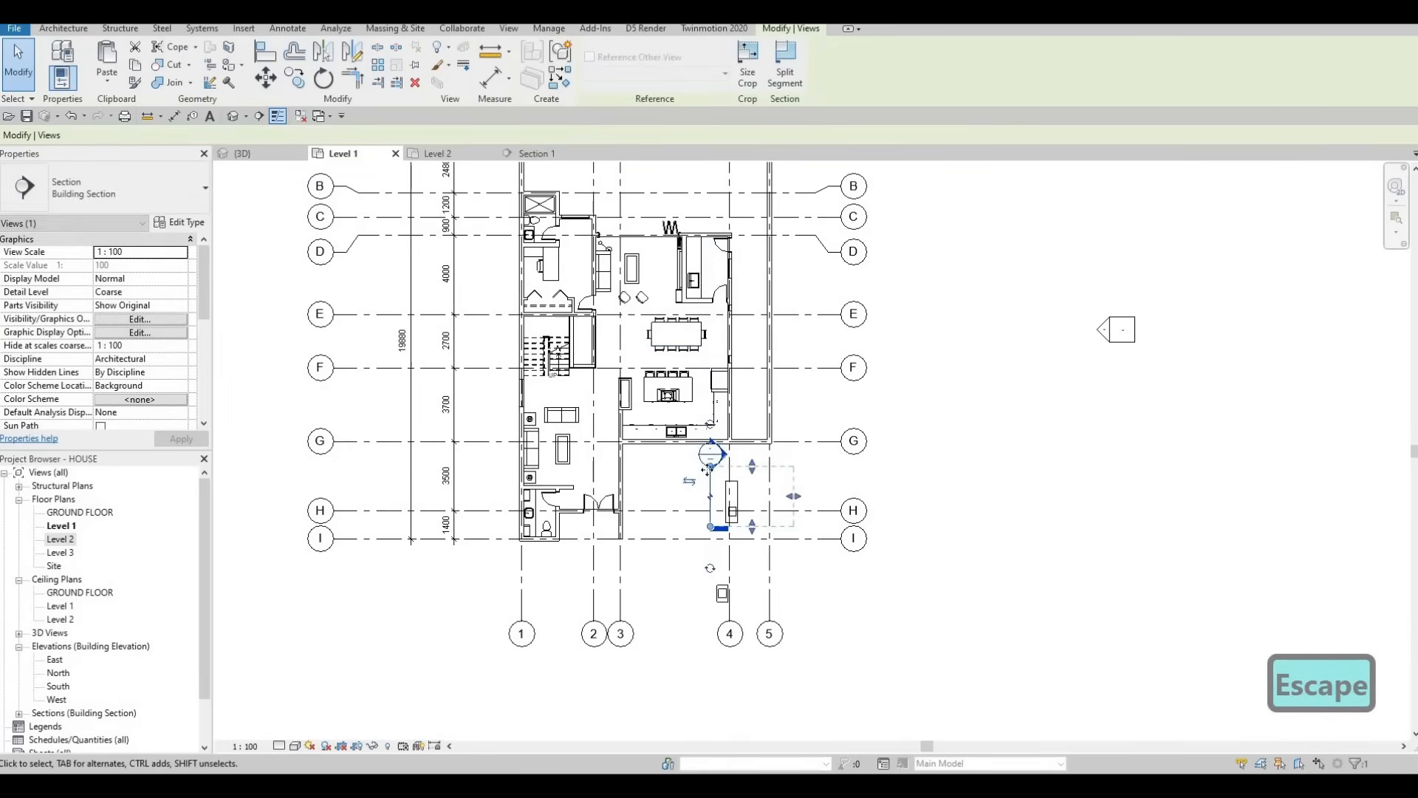
# Step: Raise the long generic model in Section 1 to sit beneath both Level 2 sinks
pyautogui.click(533, 153)
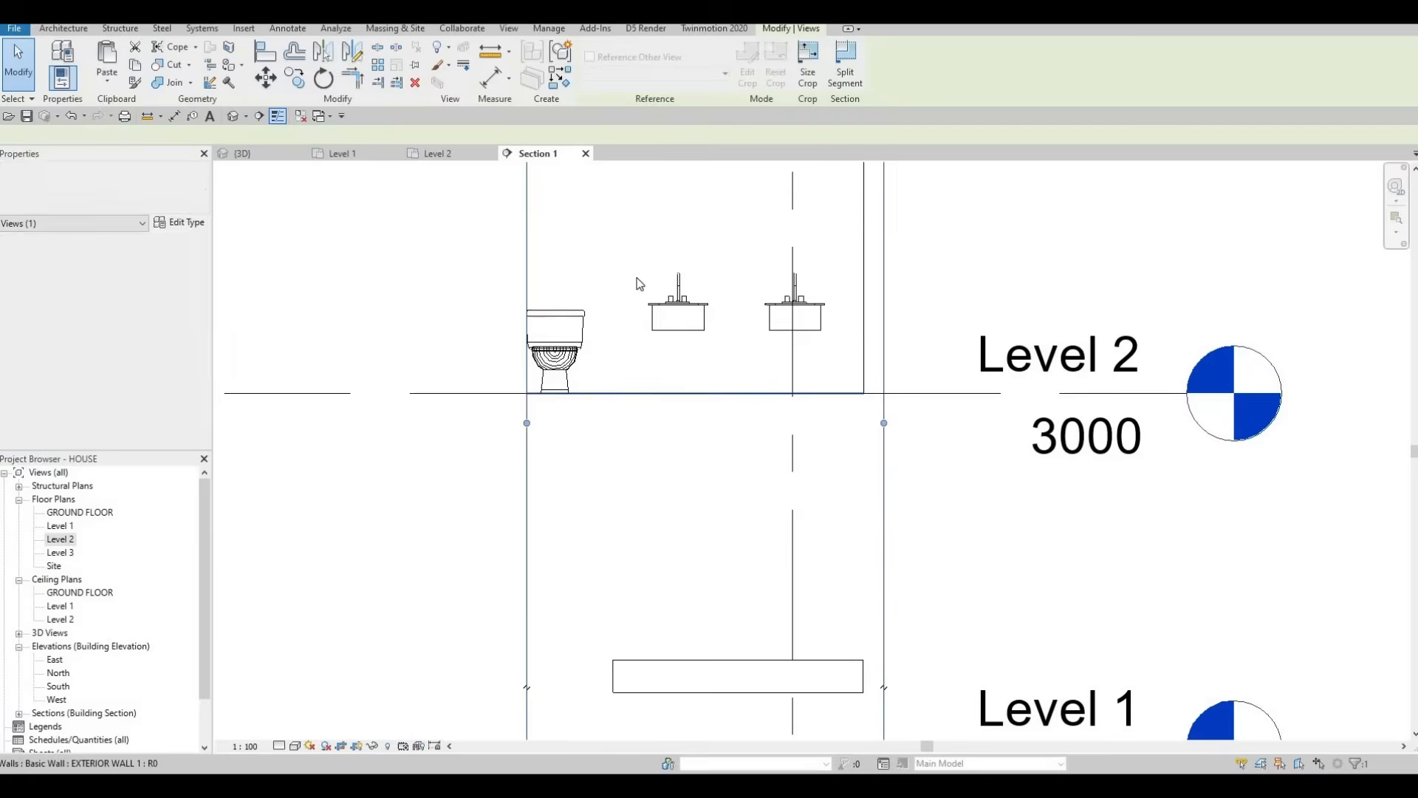
pyautogui.click(667, 559)
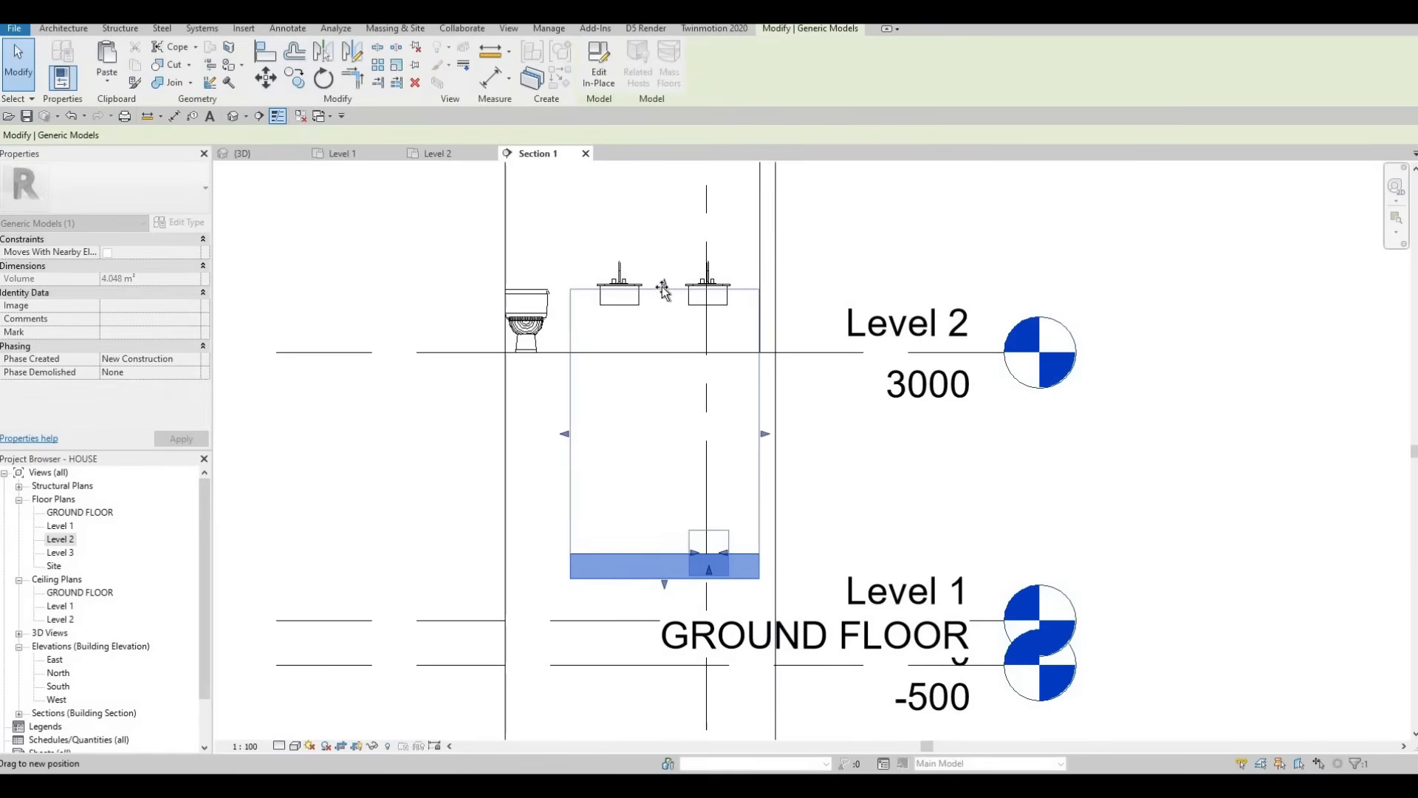
pyautogui.moveTo(663, 284); pyautogui.dragTo(663, 282)
pyautogui.moveTo(665, 584); pyautogui.dragTo(666, 318)
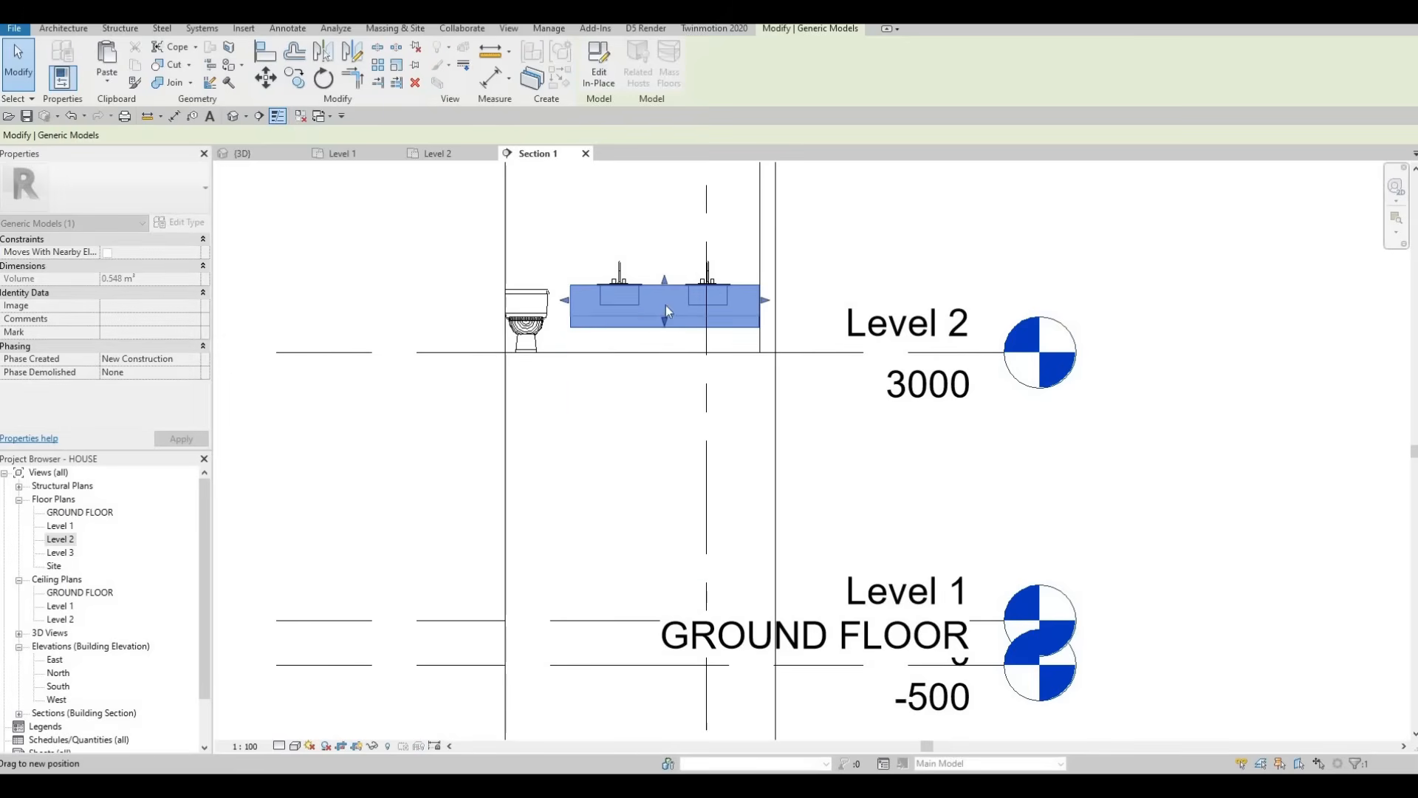
pyautogui.press('Escape')
pyautogui.press('Escape')
pyautogui.scroll(2, 651, 349)
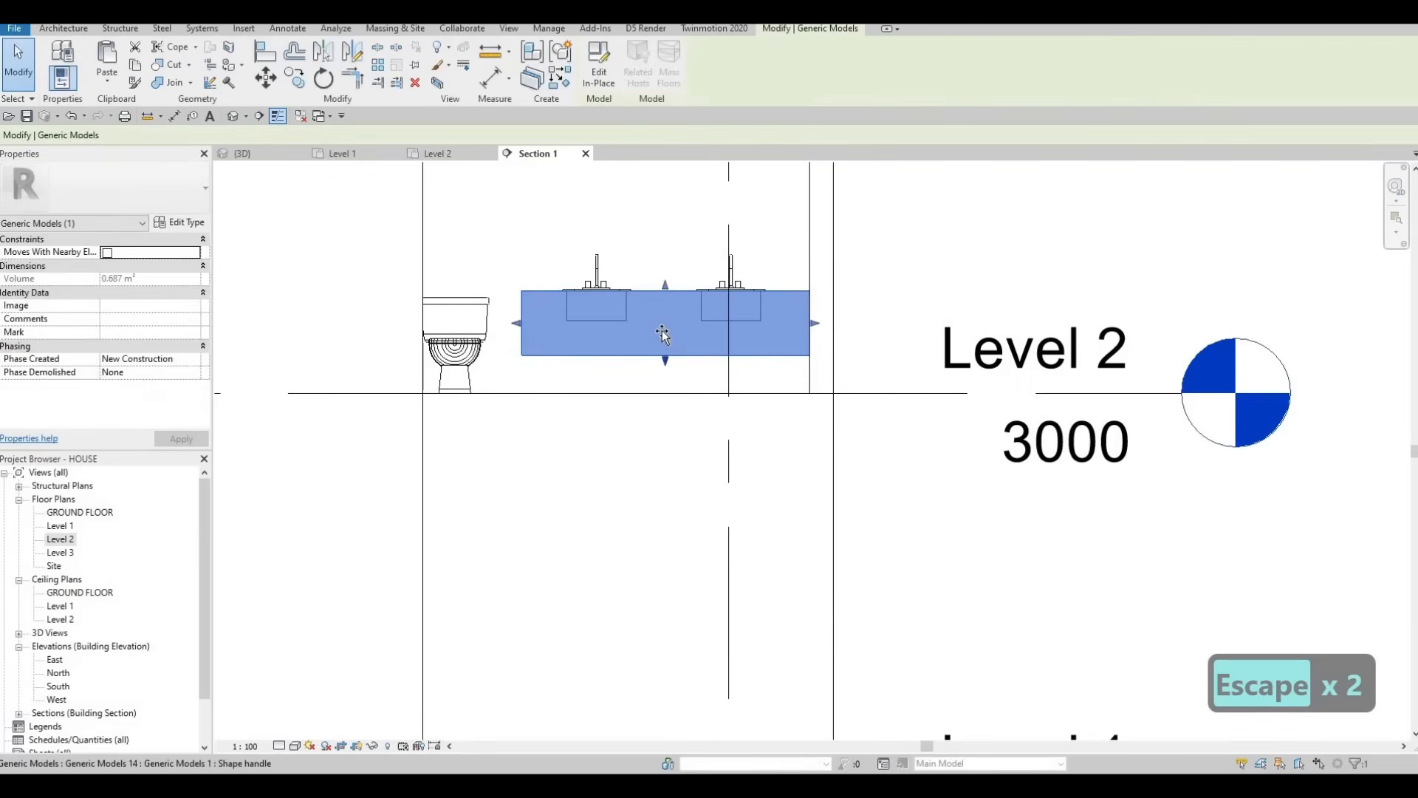
pyautogui.press('Escape')
pyautogui.press('Escape')
pyautogui.press('Escape')
pyautogui.scroll(-2, 646, 335)
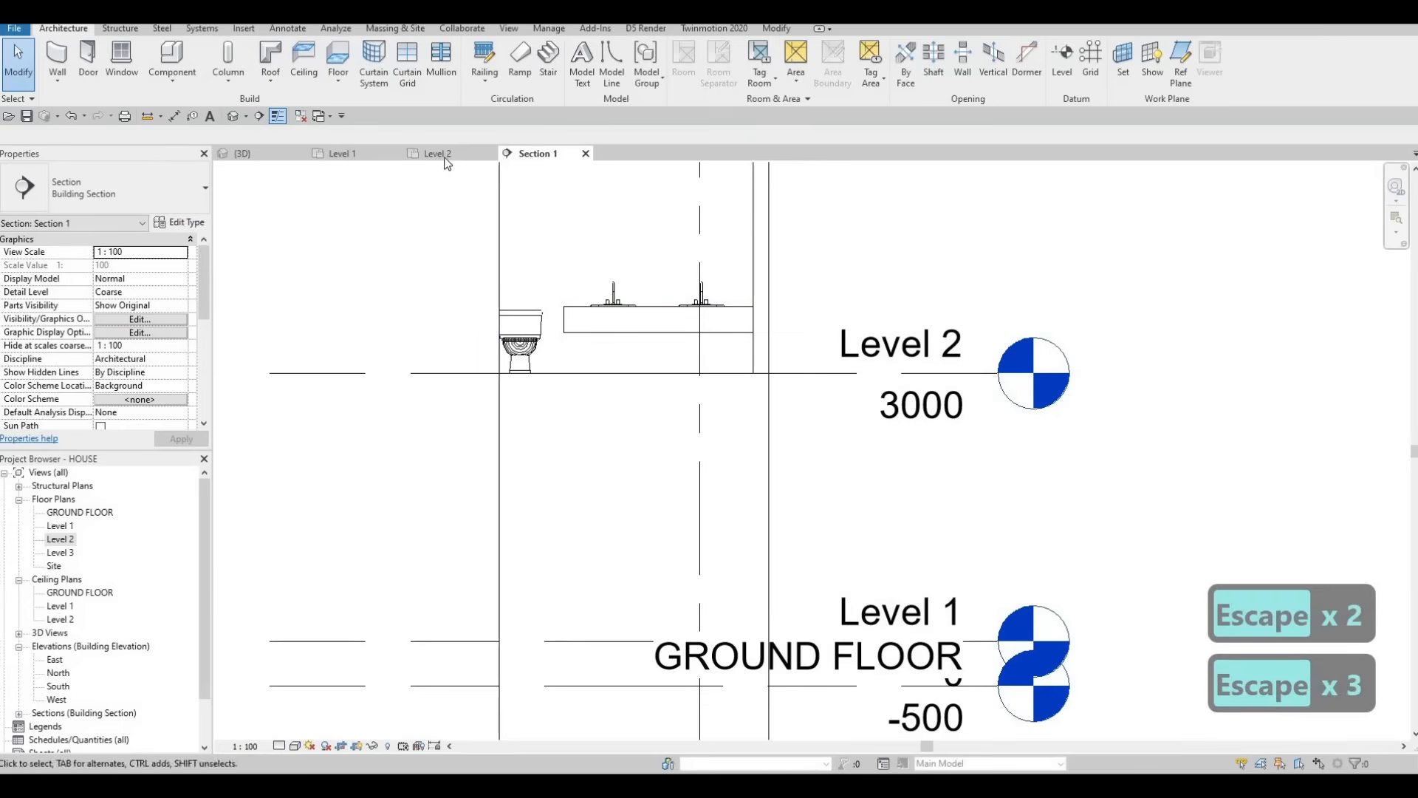
pyautogui.press('Escape')
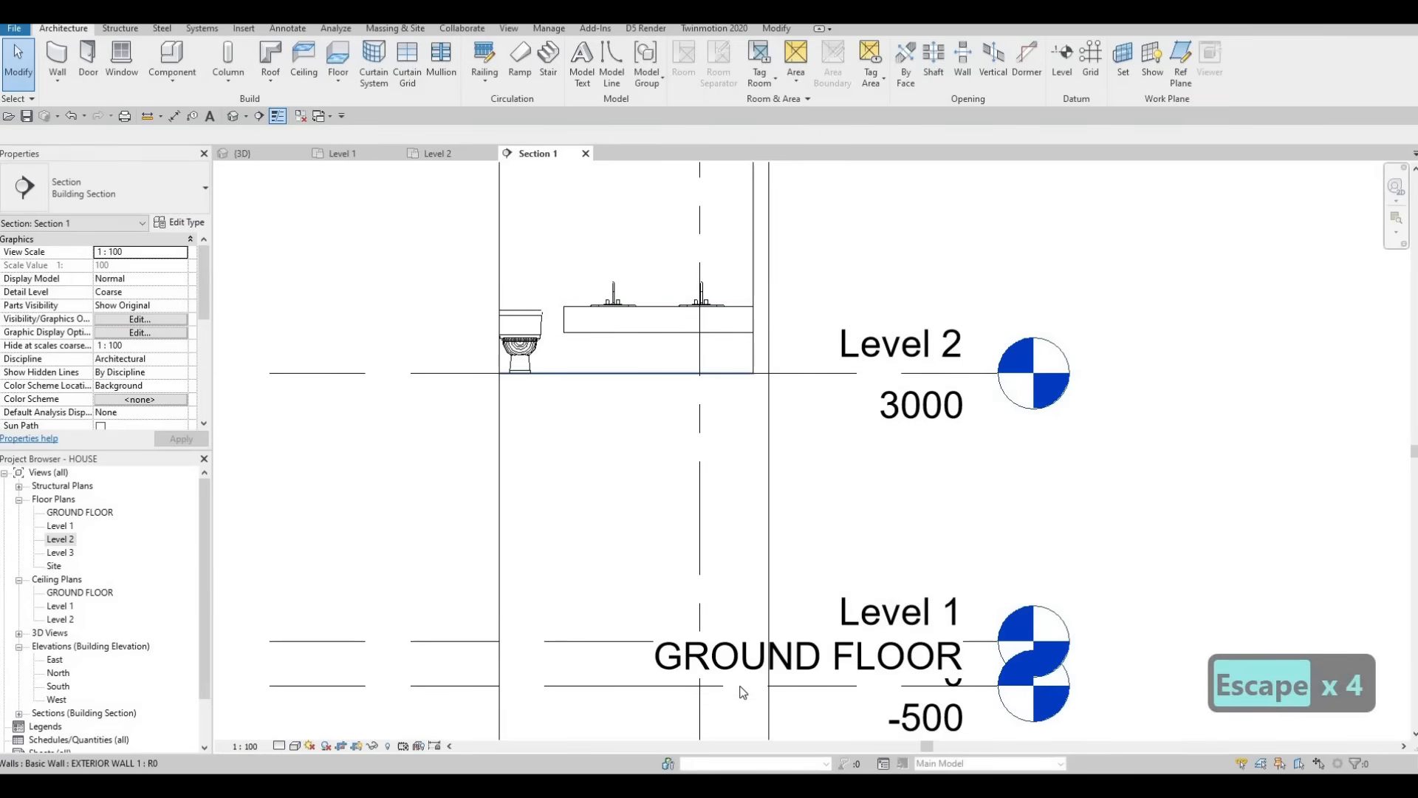
# Step: Delete the Section 1 line across the lower bathroom, confirming removal of its view
pyautogui.press('Escape')
pyautogui.press('Escape')
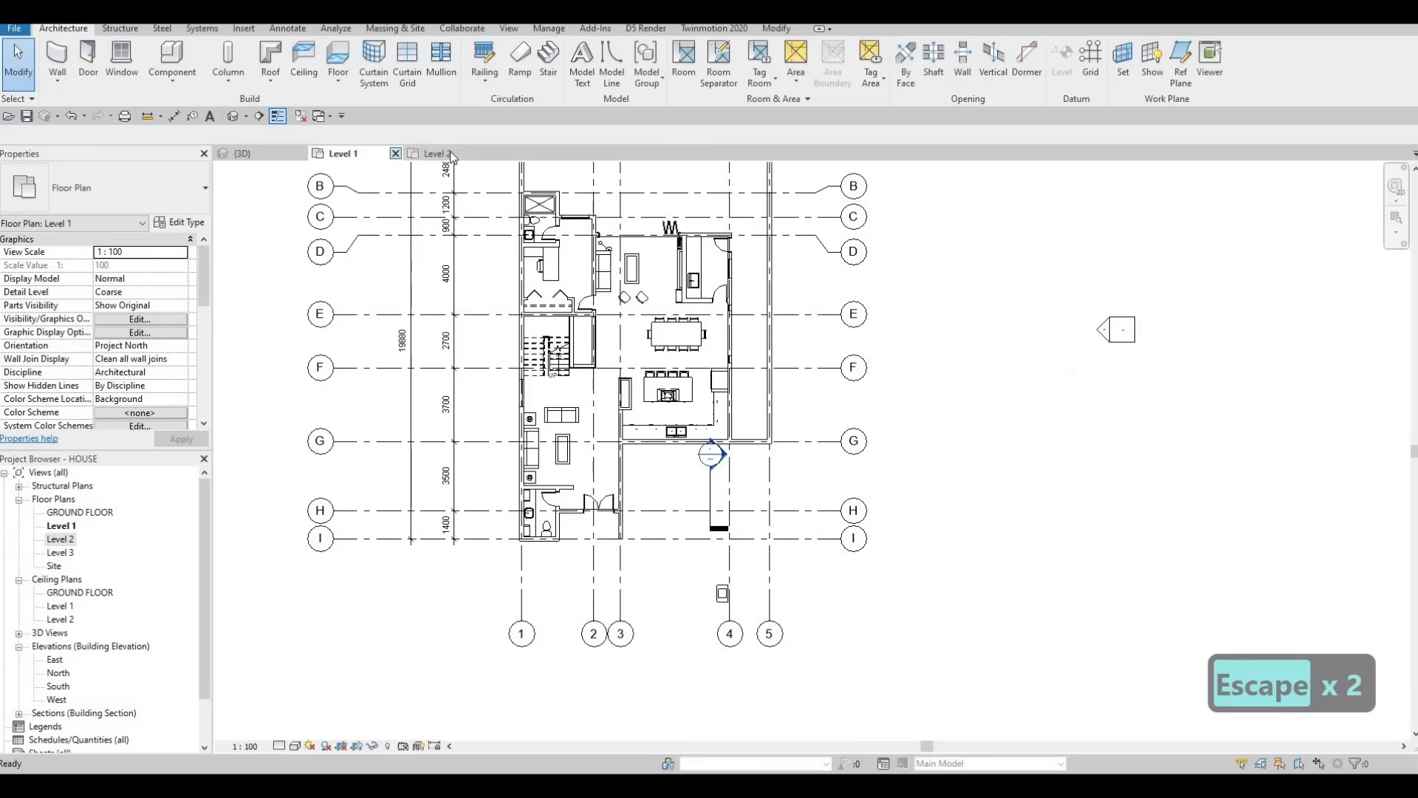
pyautogui.press('Escape')
pyautogui.scroll(-1, 697, 487)
pyautogui.moveTo(823, 719); pyautogui.dragTo(693, 559, button='middle')
pyautogui.scroll(-2, 693, 556)
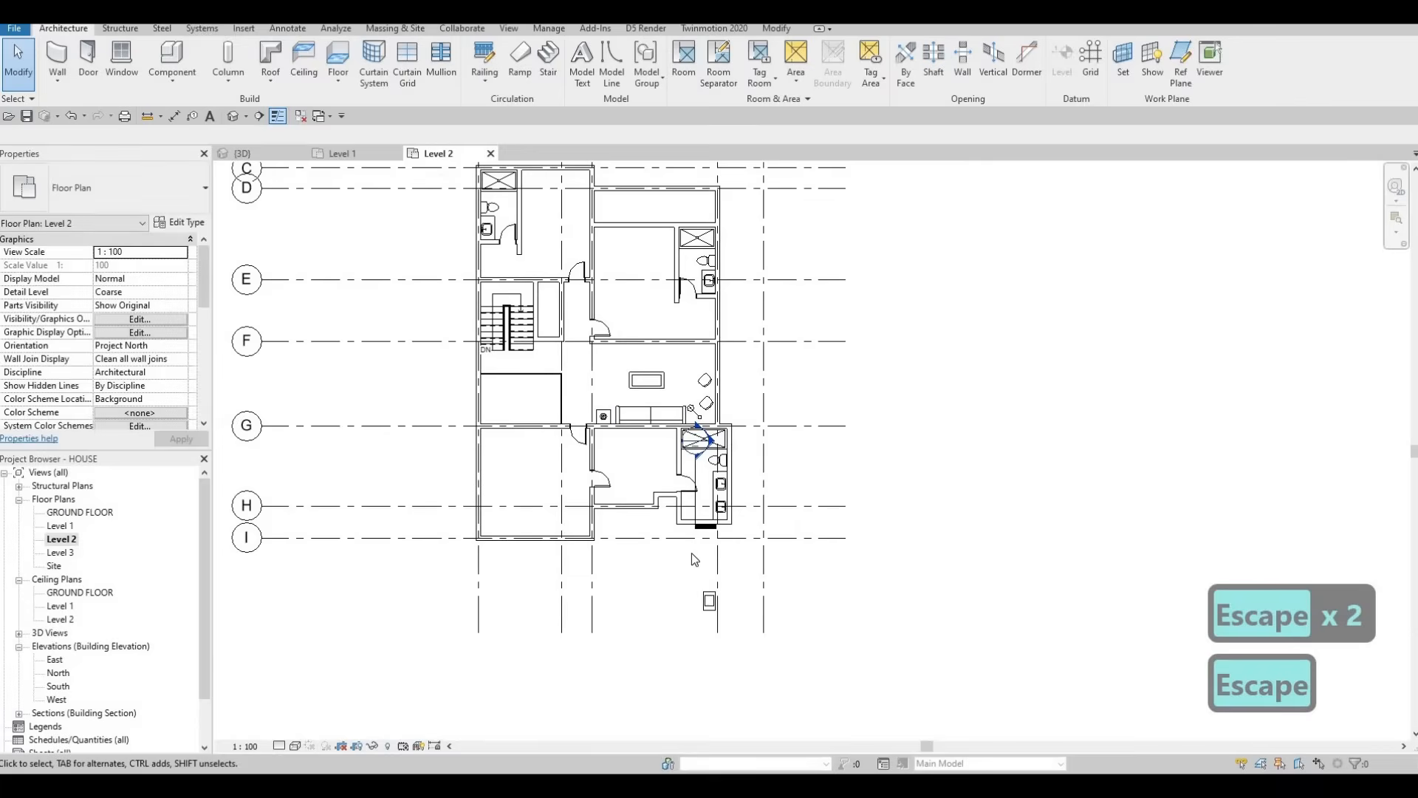
pyautogui.scroll(2, 694, 421)
pyautogui.scroll(4, 693, 572)
pyautogui.moveTo(664, 462); pyautogui.dragTo(663, 412, button='middle')
pyautogui.scroll(-2, 662, 422)
pyautogui.press('Escape')
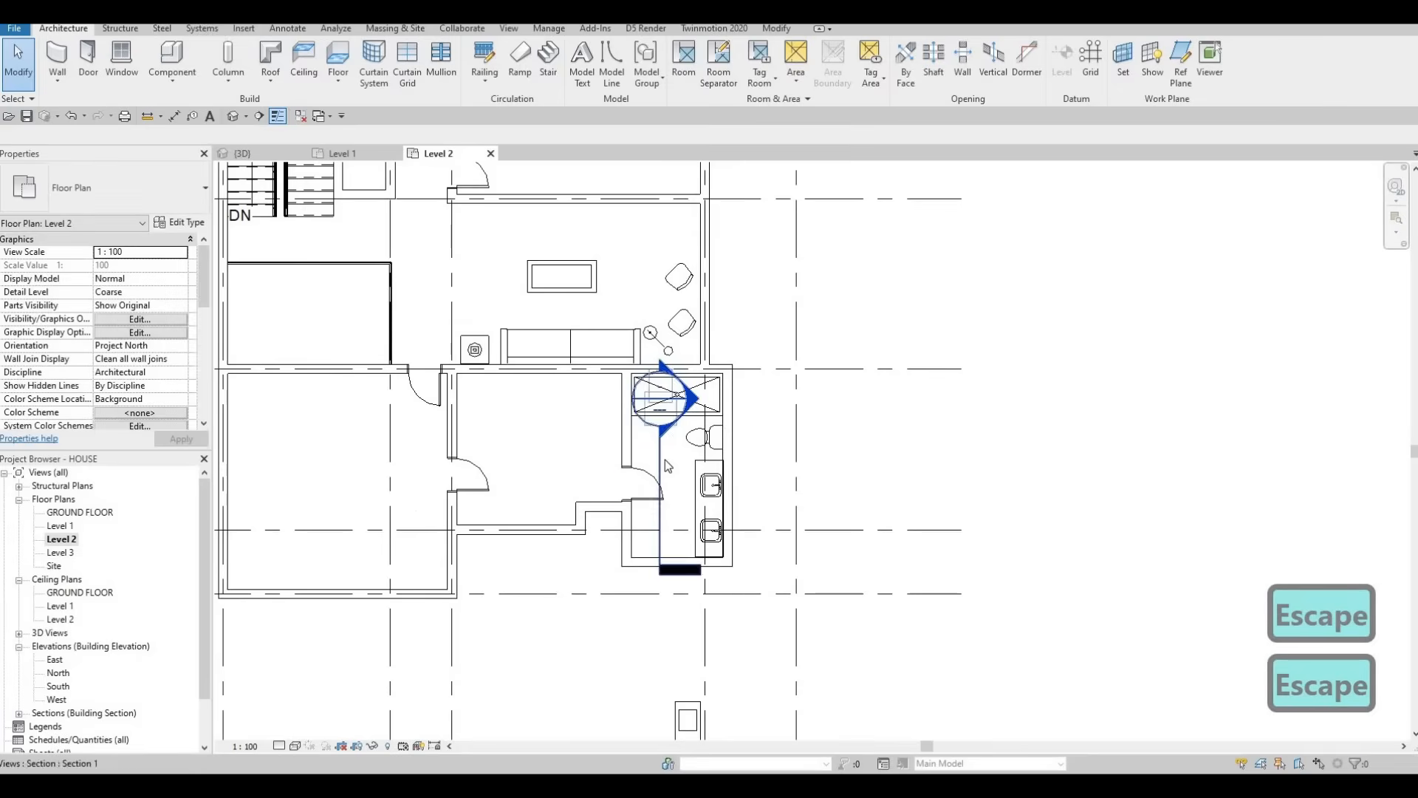
pyautogui.press('Escape')
pyautogui.click(661, 463)
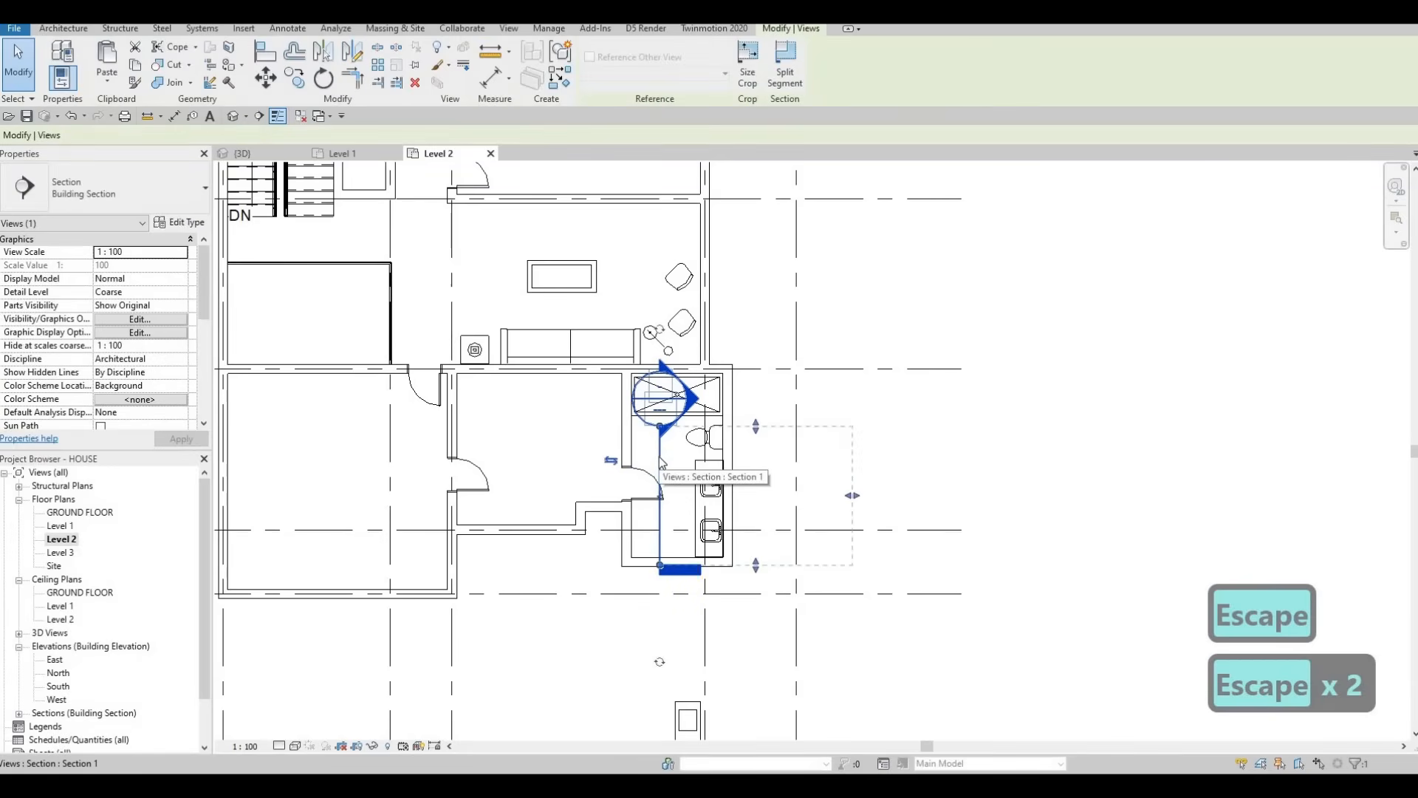
pyautogui.press('Delete')
pyautogui.click(764, 441)
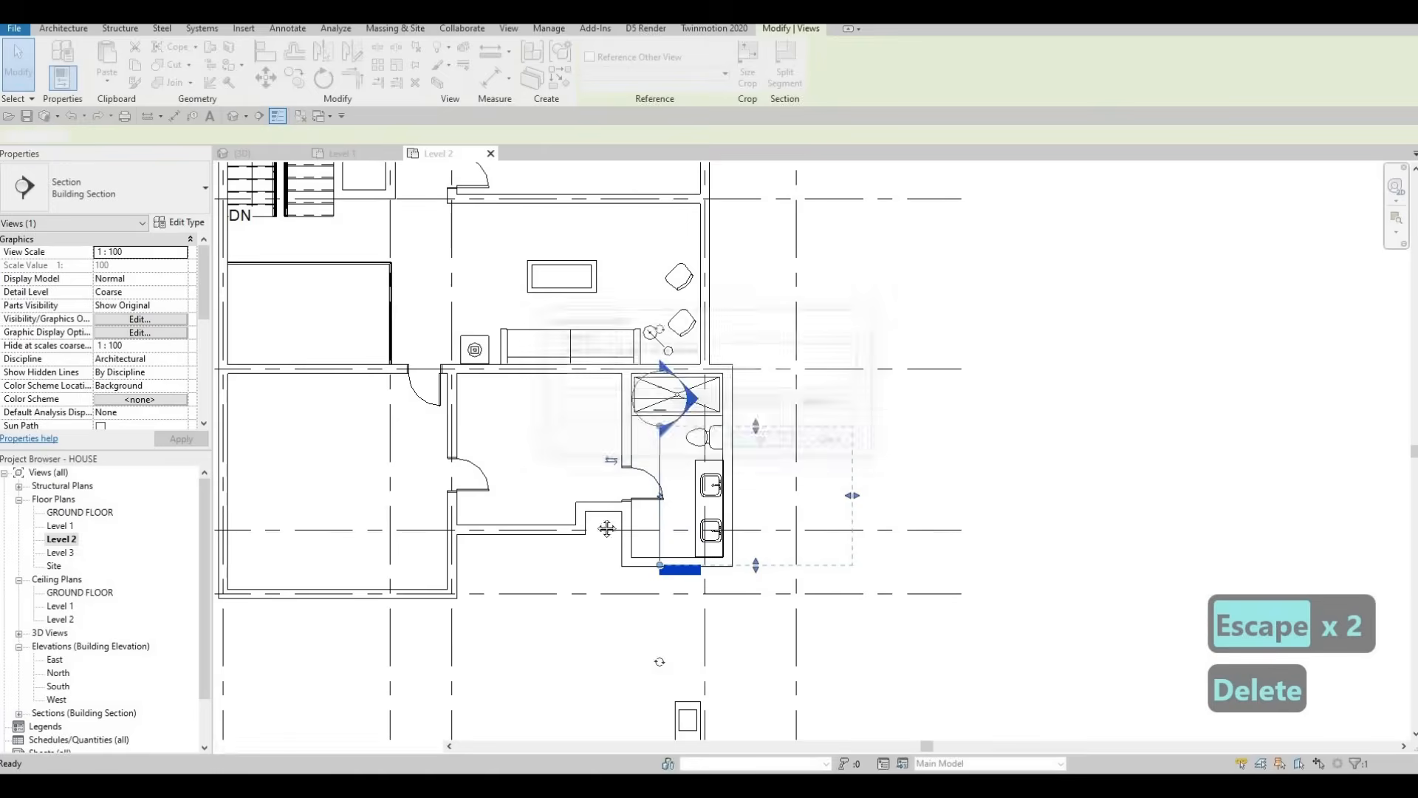
pyautogui.press('Escape')
# Step: Pan the Level 2 plan back to show the upper rooms
pyautogui.scroll(-3, 591, 413)
pyautogui.scroll(1, 633, 365)
pyautogui.scroll(1, 634, 365)
pyautogui.moveTo(443, 267); pyautogui.dragTo(453, 300, button='middle')
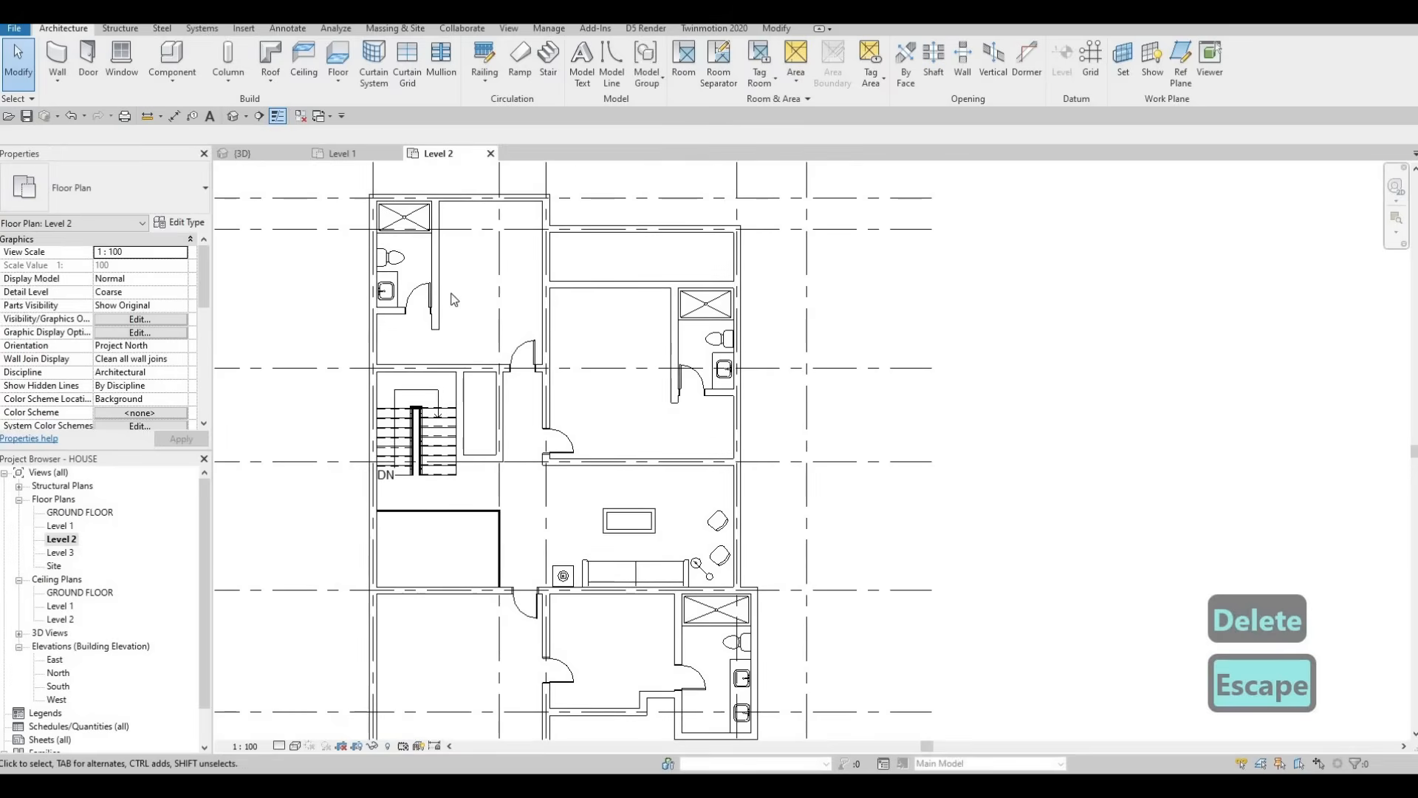
pyautogui.moveTo(537, 272)
pyautogui.mouseDown(button='middle')
pyautogui.moveTo(557, 266)
pyautogui.moveTo(559, 284)
pyautogui.mouseUp(button='middle')
pyautogui.press('Escape')
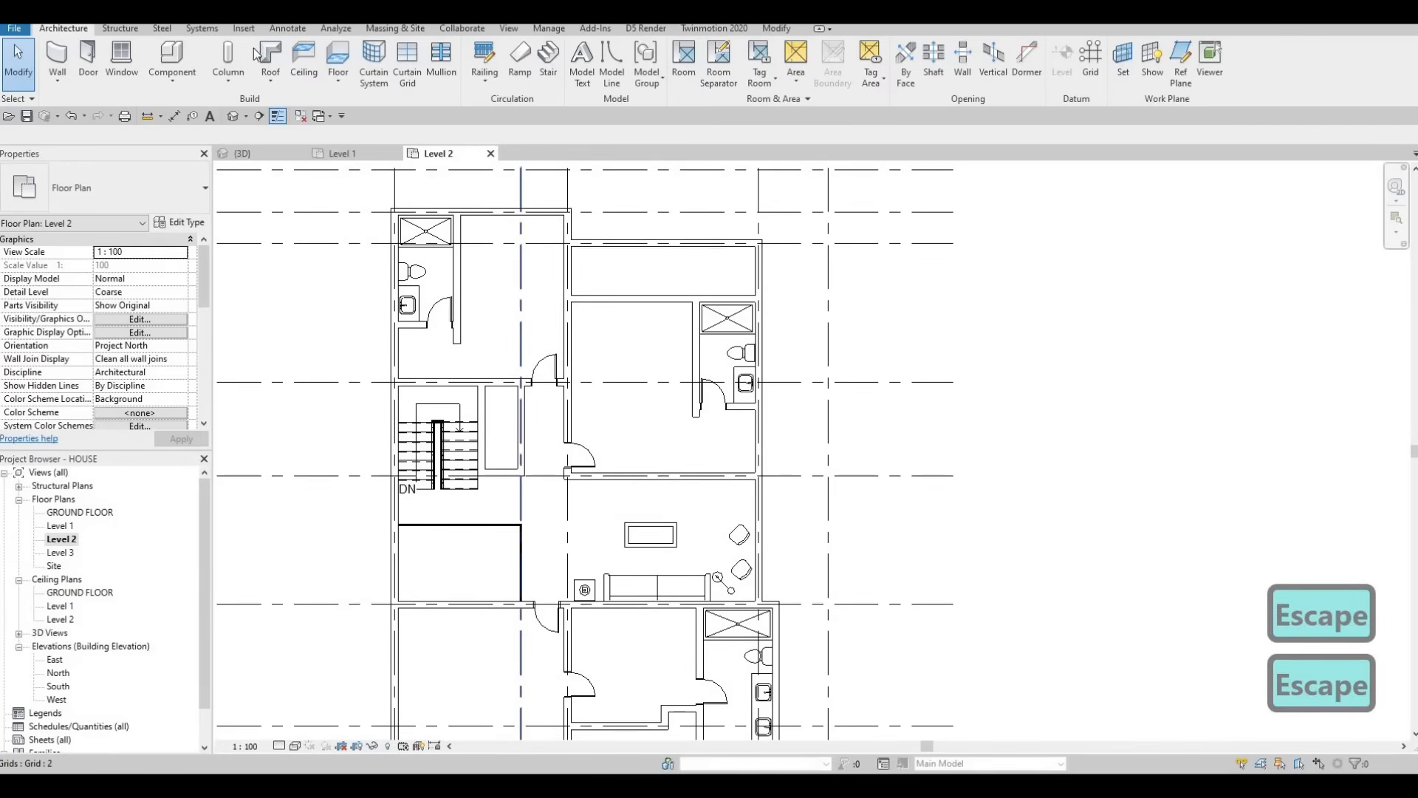
pyautogui.scroll(-4, 608, 87)
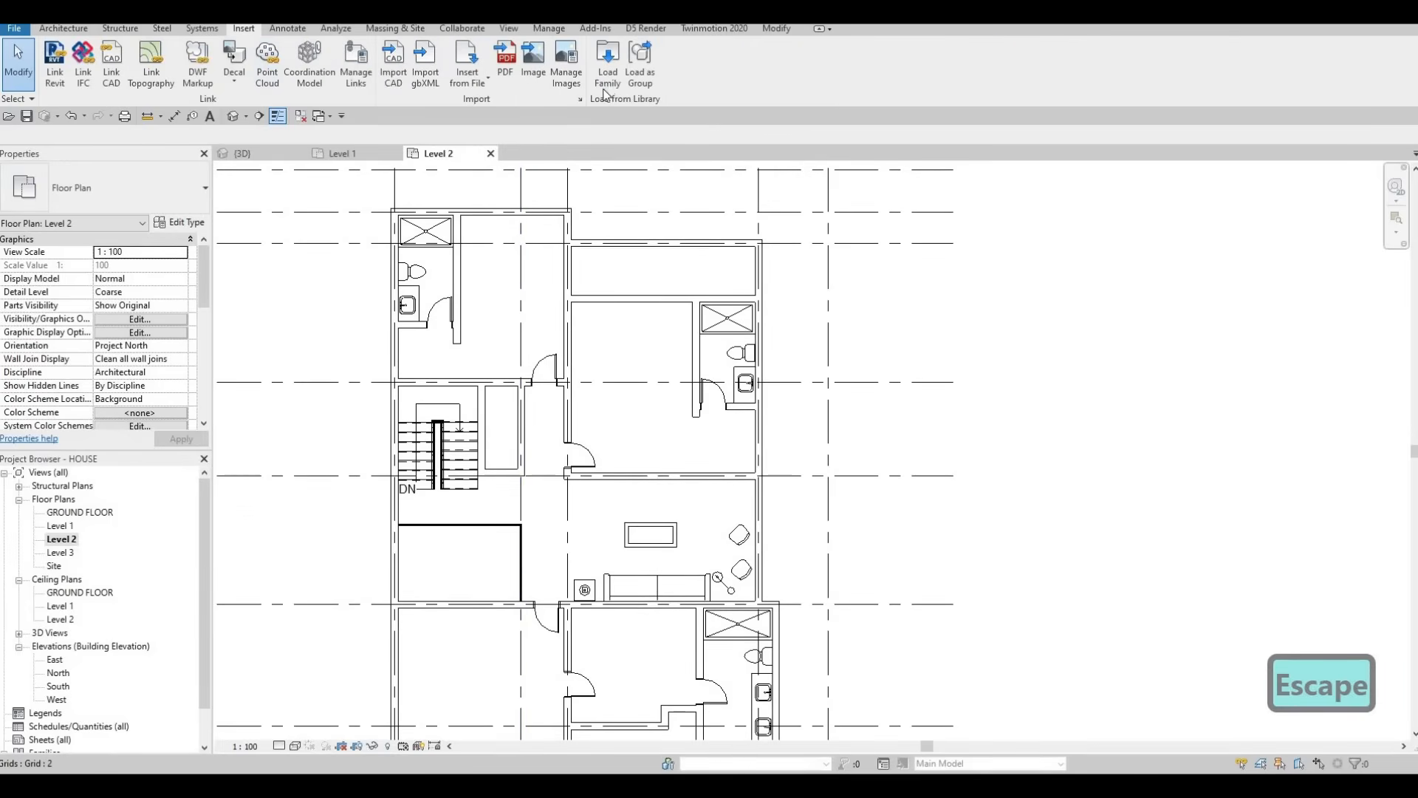
# Step: Load M_Bed-Box.rfa from Furniture > Beds and start placing it with CM
pyautogui.click(607, 65)
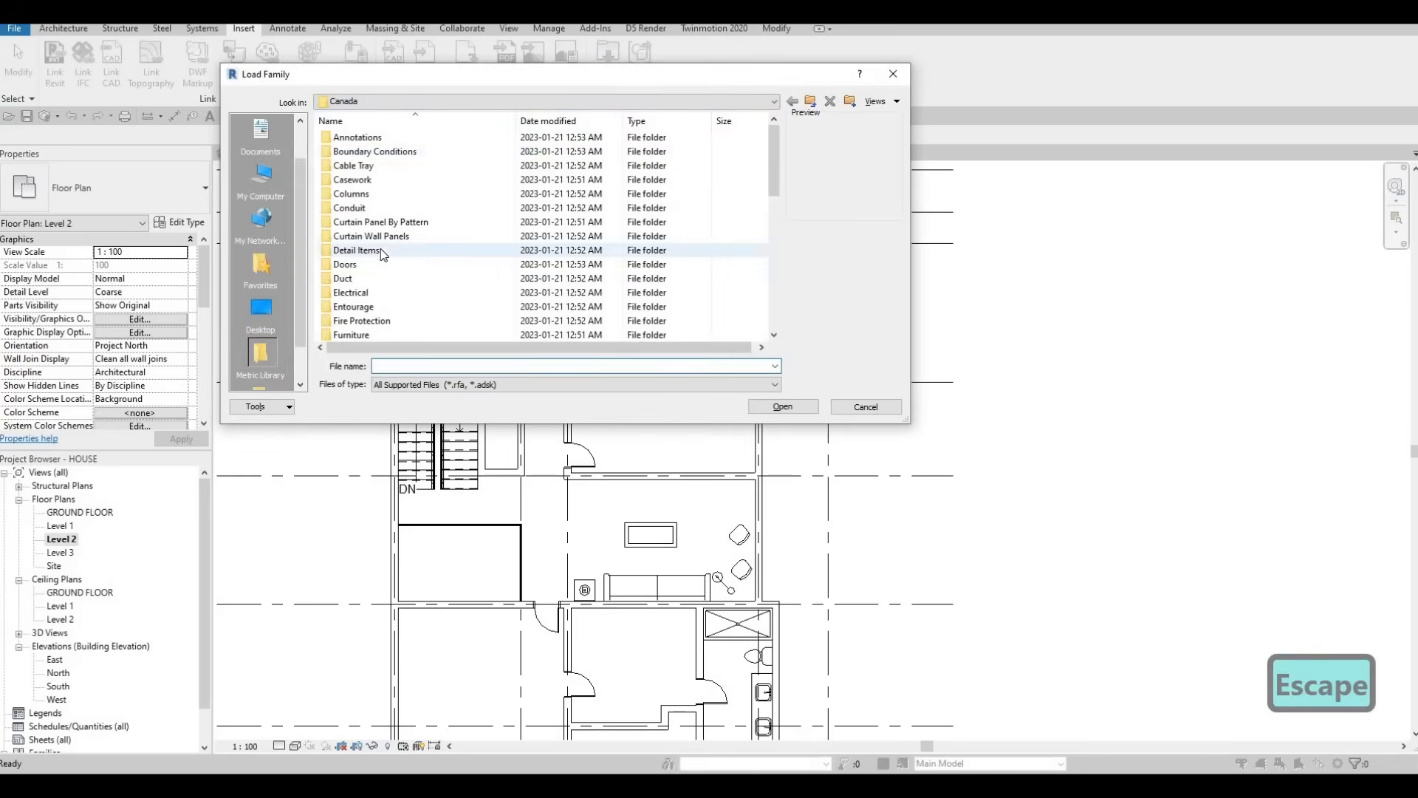
pyautogui.scroll(-3, 372, 269)
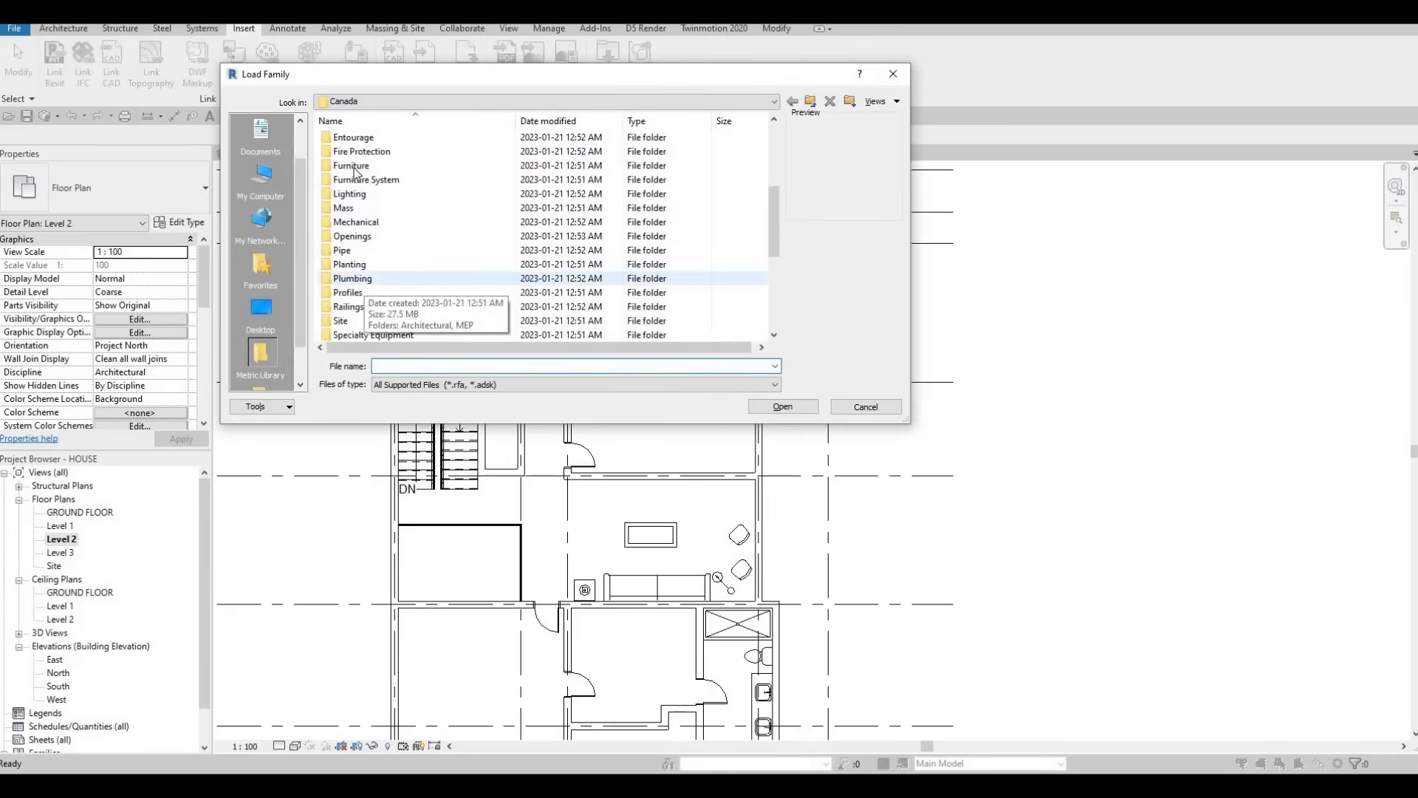
pyautogui.doubleClick(355, 167)
pyautogui.doubleClick(358, 138)
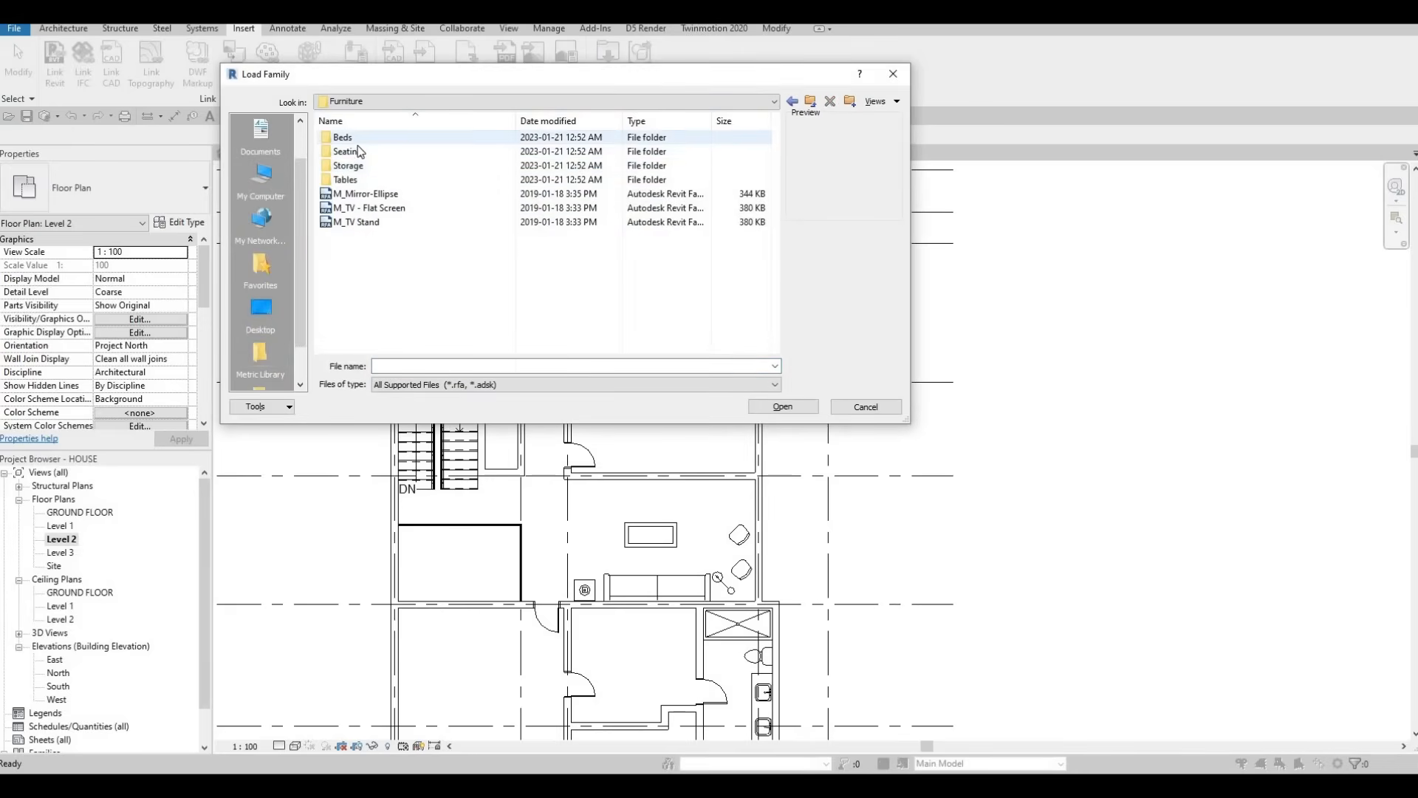
pyautogui.click(374, 143)
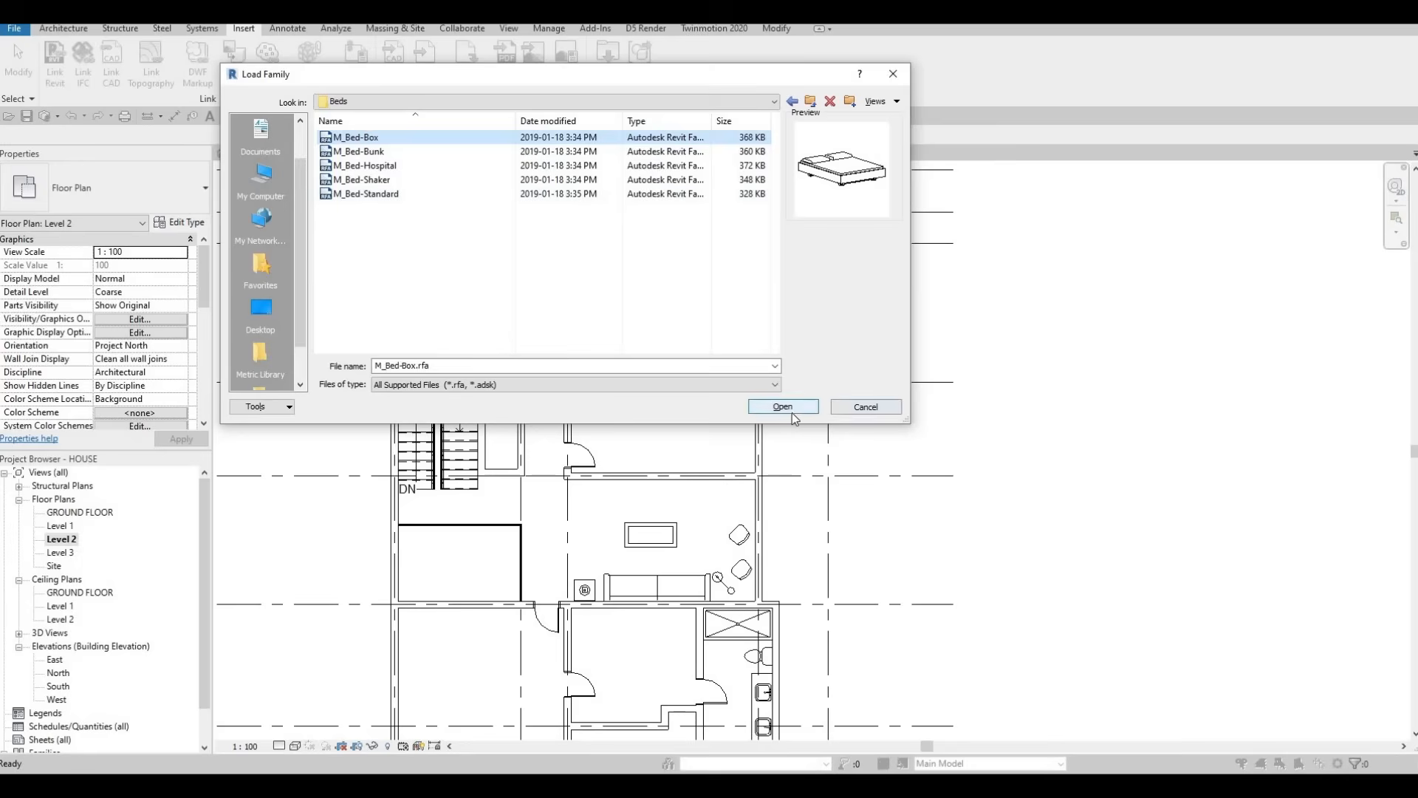
pyautogui.click(784, 407)
pyautogui.press('c')
pyautogui.press('m')
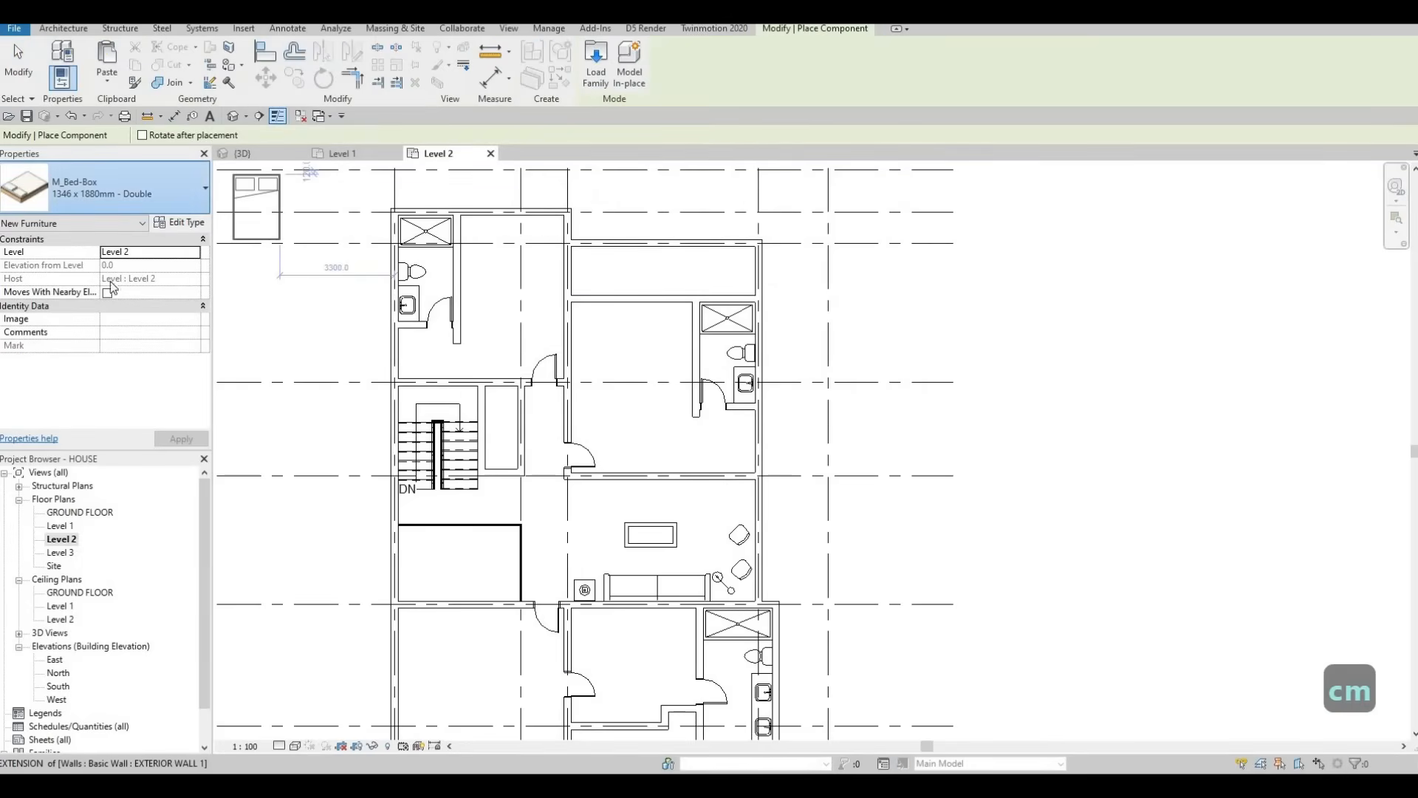
# Step: Place a rotated 1525 x 2007mm - Queen bed in the right-hand bedroom
pyautogui.click(161, 186)
pyautogui.click(122, 352)
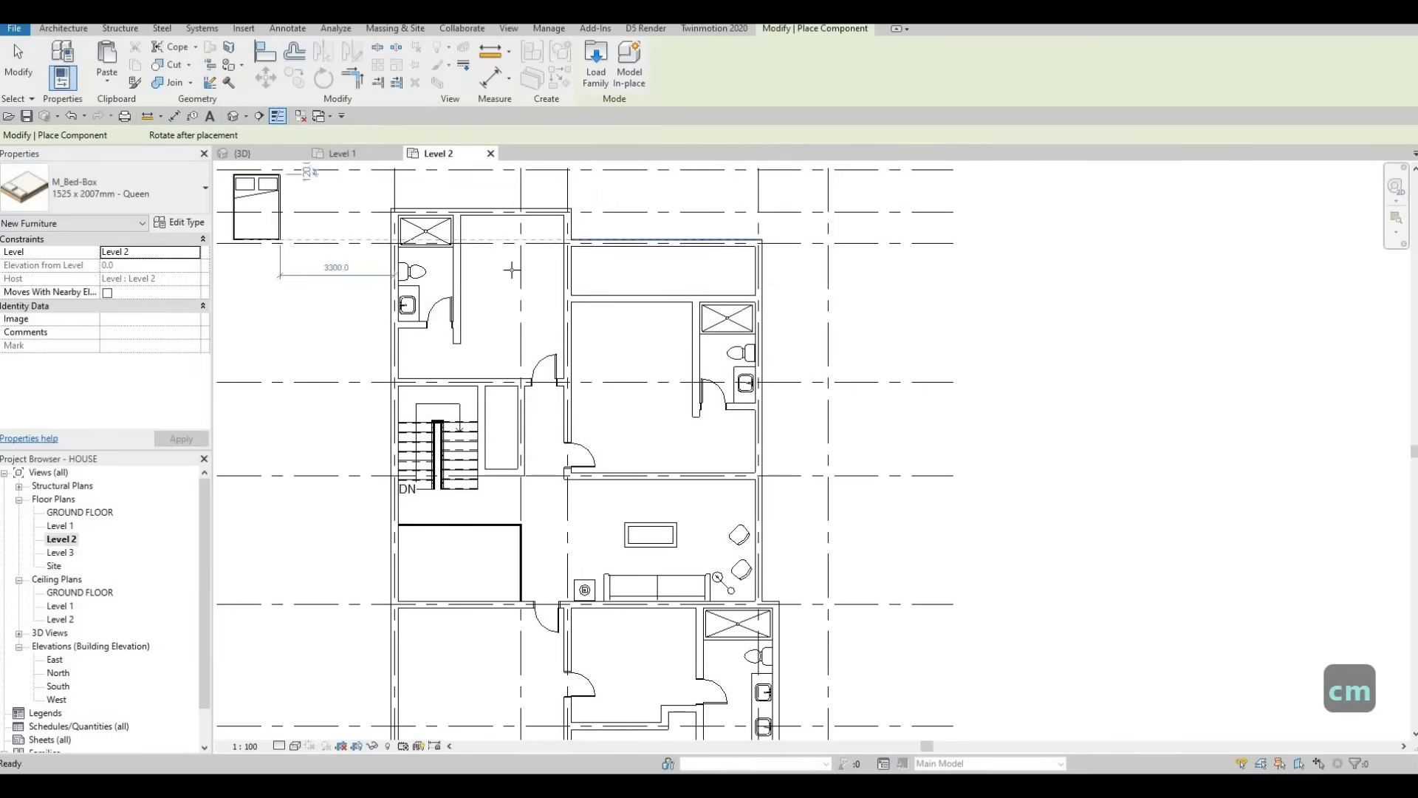
pyautogui.scroll(2, 551, 274)
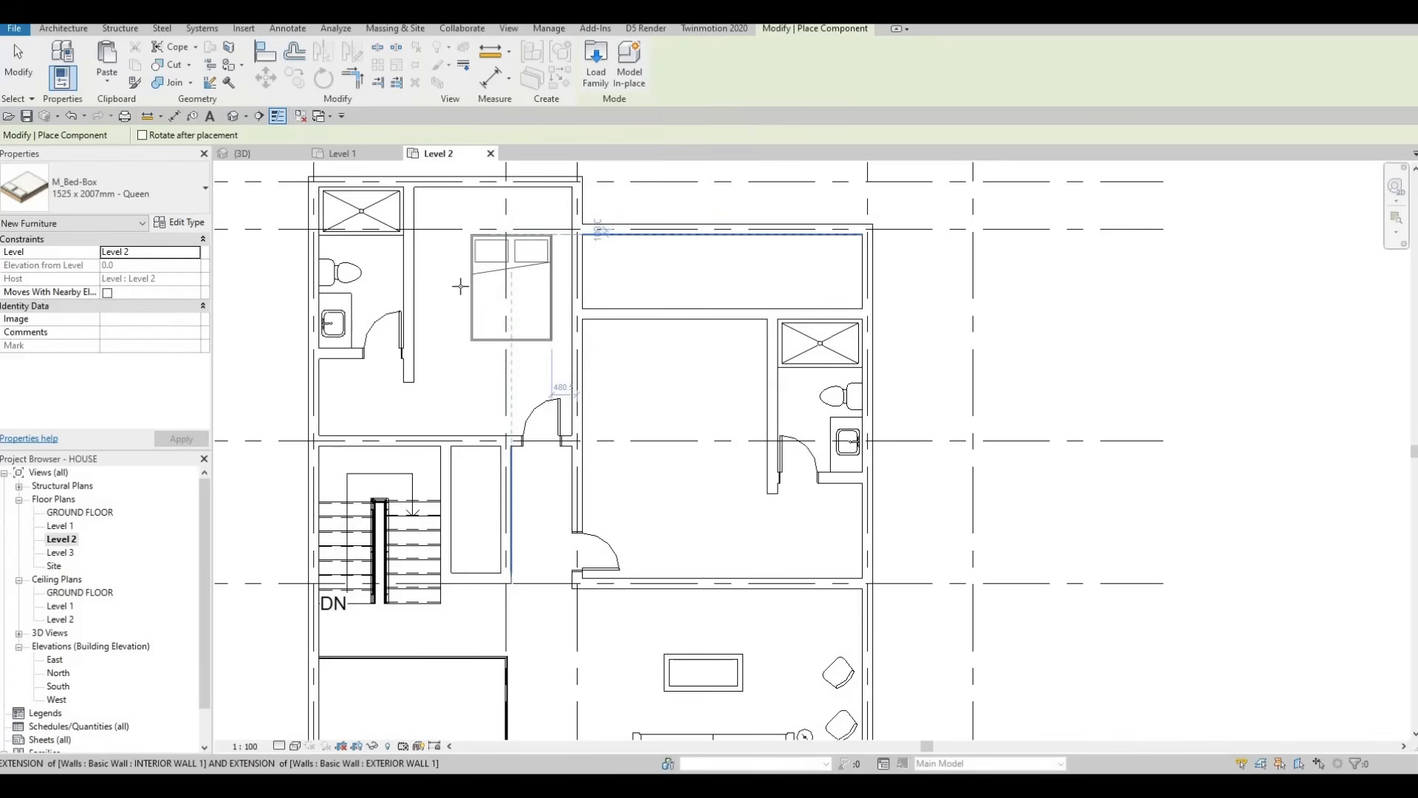
pyautogui.press('space')
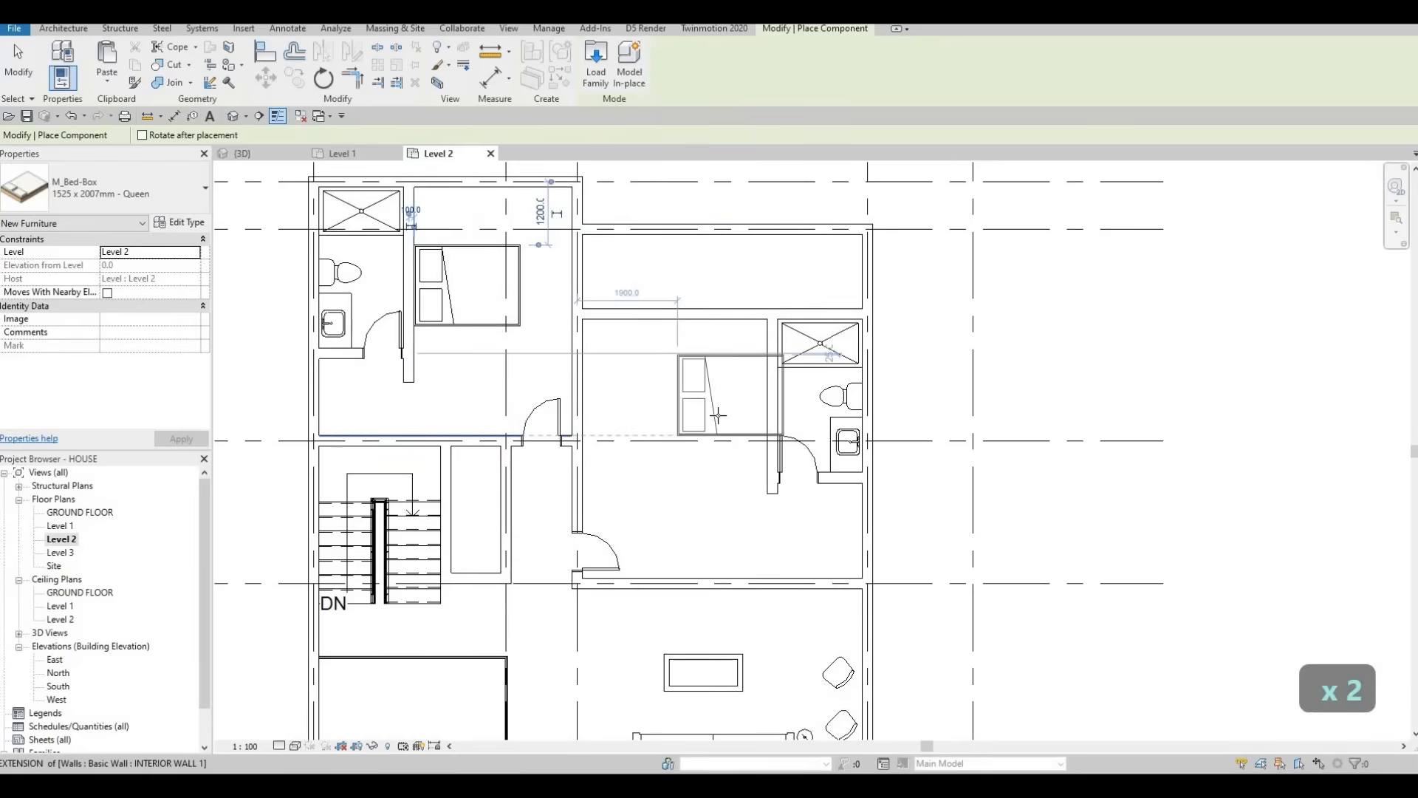
pyautogui.press('space')
pyautogui.press('space')
pyautogui.press('space')
pyautogui.press('space')
pyautogui.press('space')
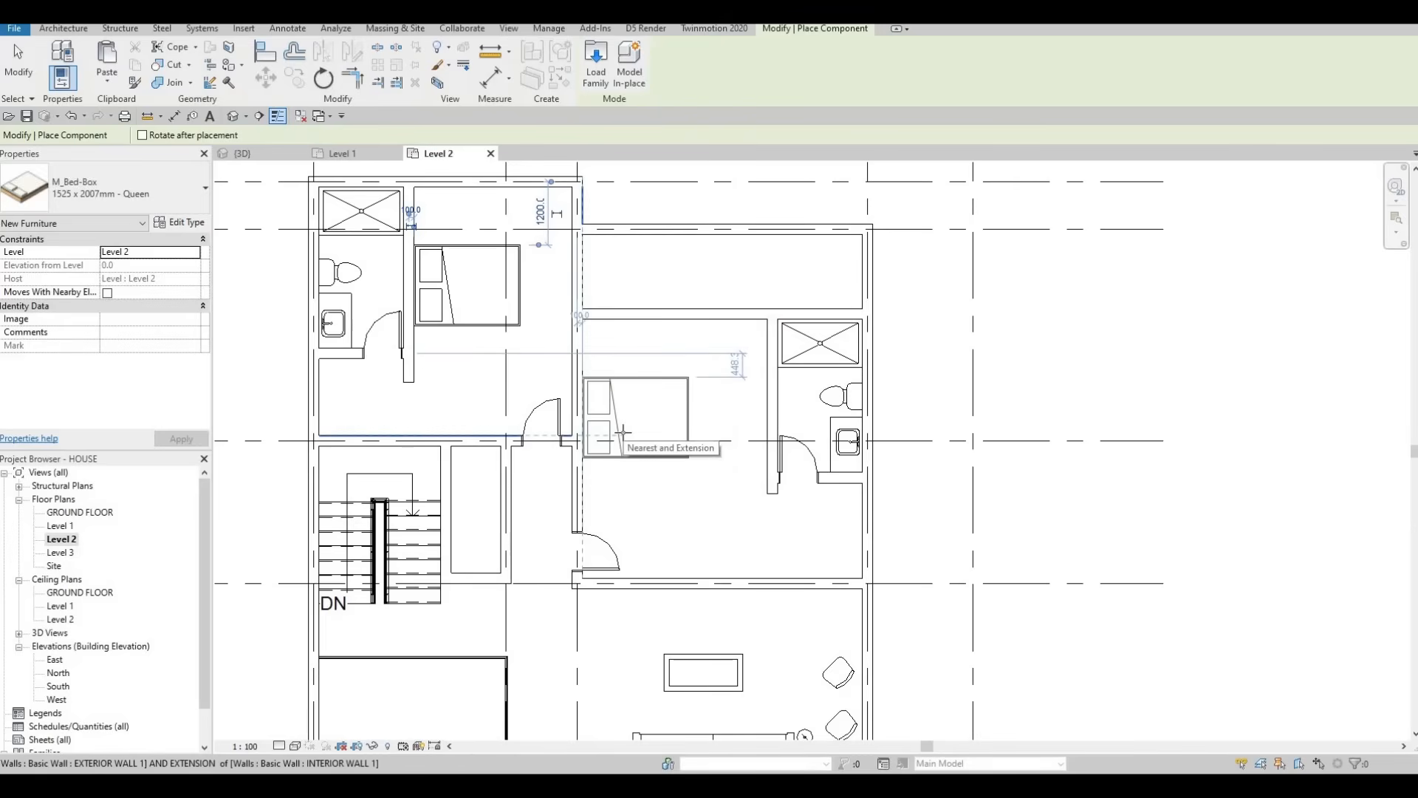
pyautogui.click(505, 303)
pyautogui.press('Escape')
pyautogui.press('Escape')
# Step: Turn the top-left bed around and move it against its room's wall
pyautogui.click(519, 299)
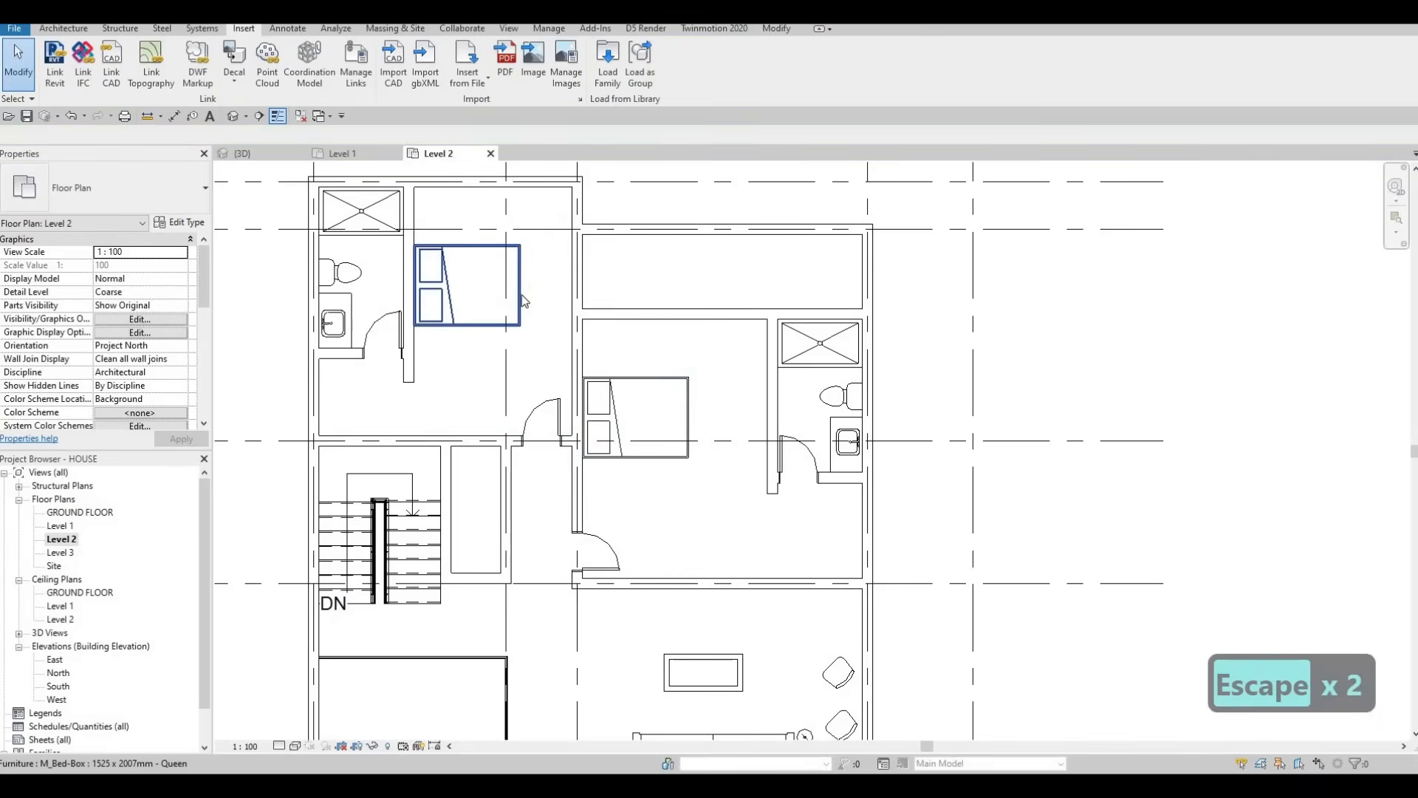
pyautogui.press('space')
pyautogui.press('space')
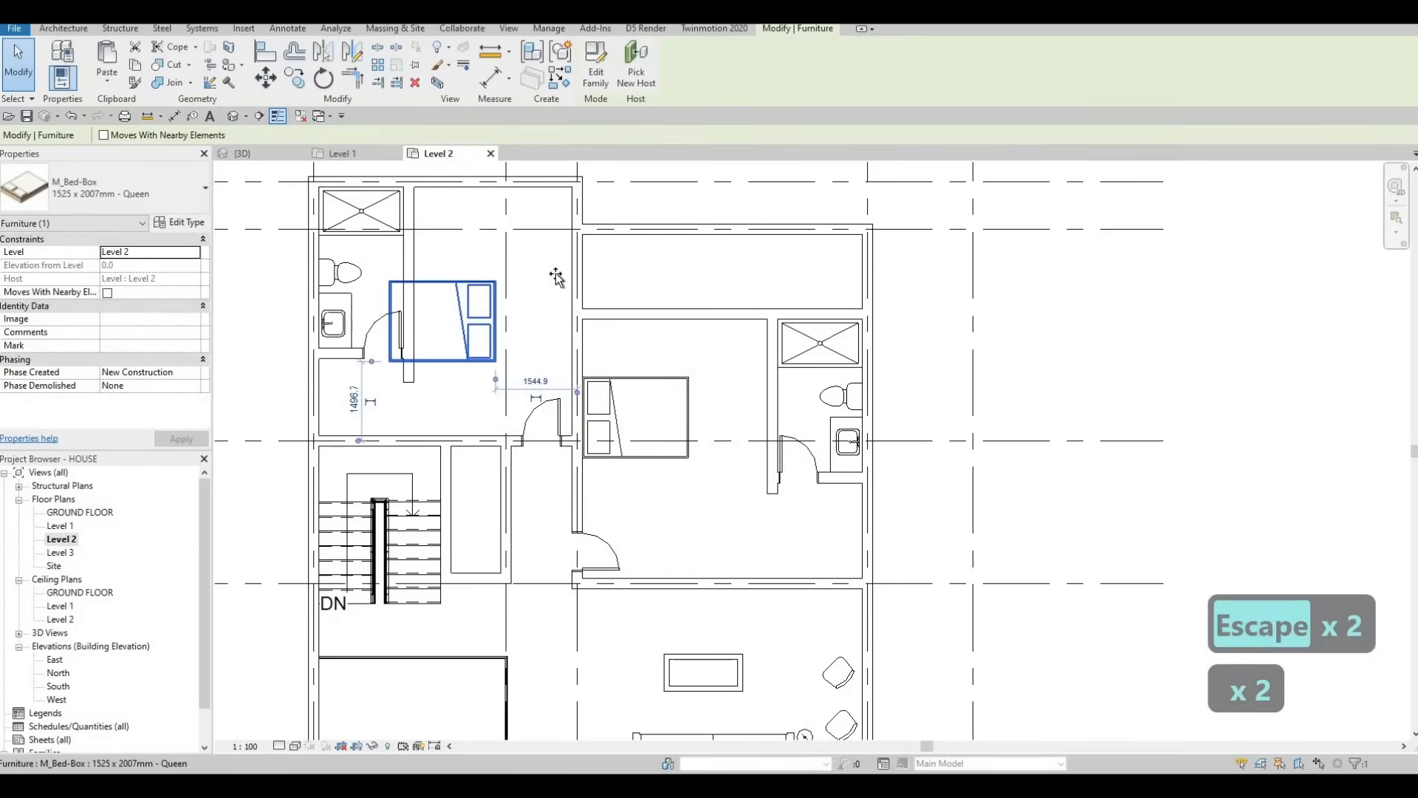
pyautogui.moveTo(496, 315); pyautogui.dragTo(599, 313)
pyautogui.moveTo(532, 301); pyautogui.dragTo(531, 207, button='middle')
pyautogui.scroll(-1, 531, 211)
pyautogui.press('Escape')
pyautogui.press('Escape')
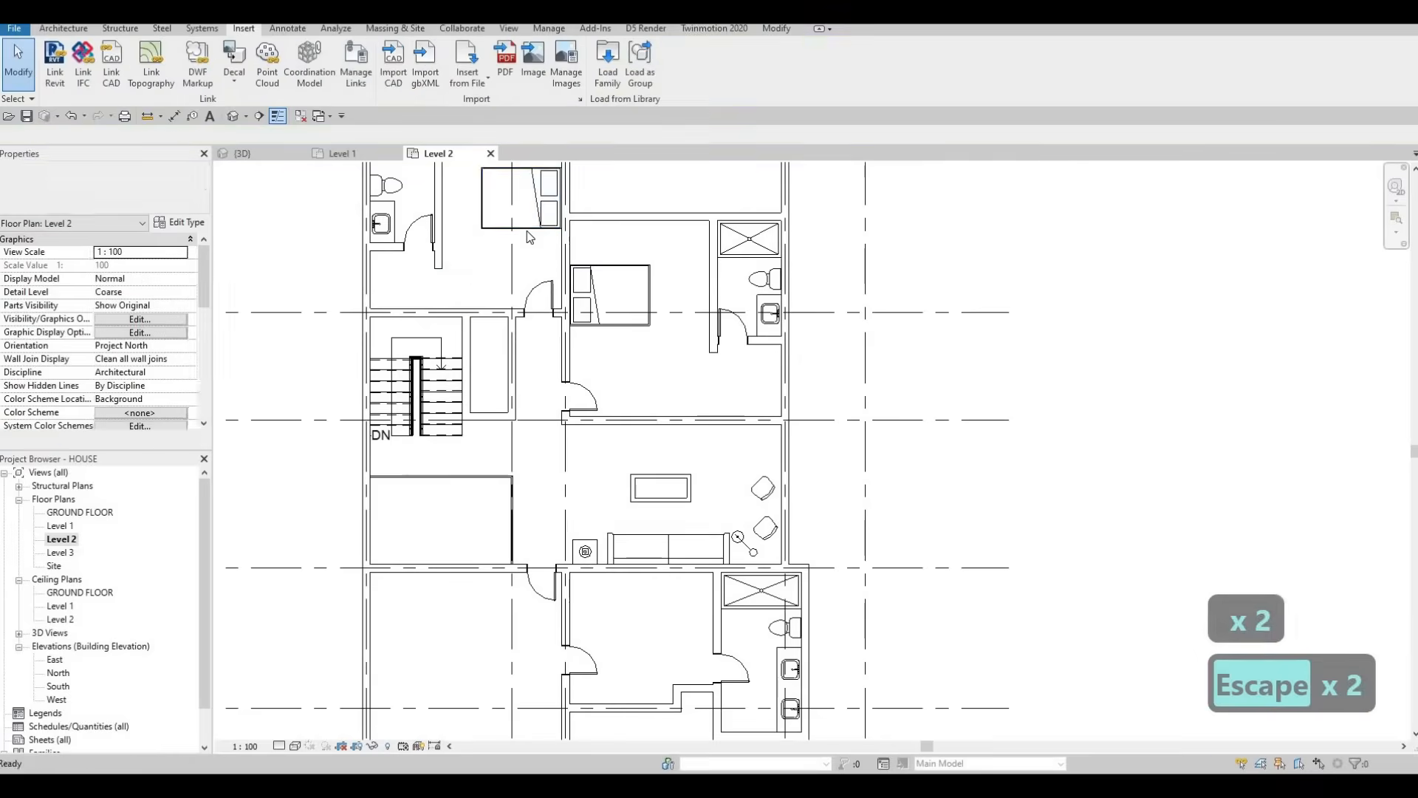
# Step: Place another Queen bed of the same type in the lower-left bedroom using CS
pyautogui.click(526, 222)
pyautogui.press('c')
pyautogui.press('s')
pyautogui.moveTo(656, 420); pyautogui.dragTo(667, 372, button='middle')
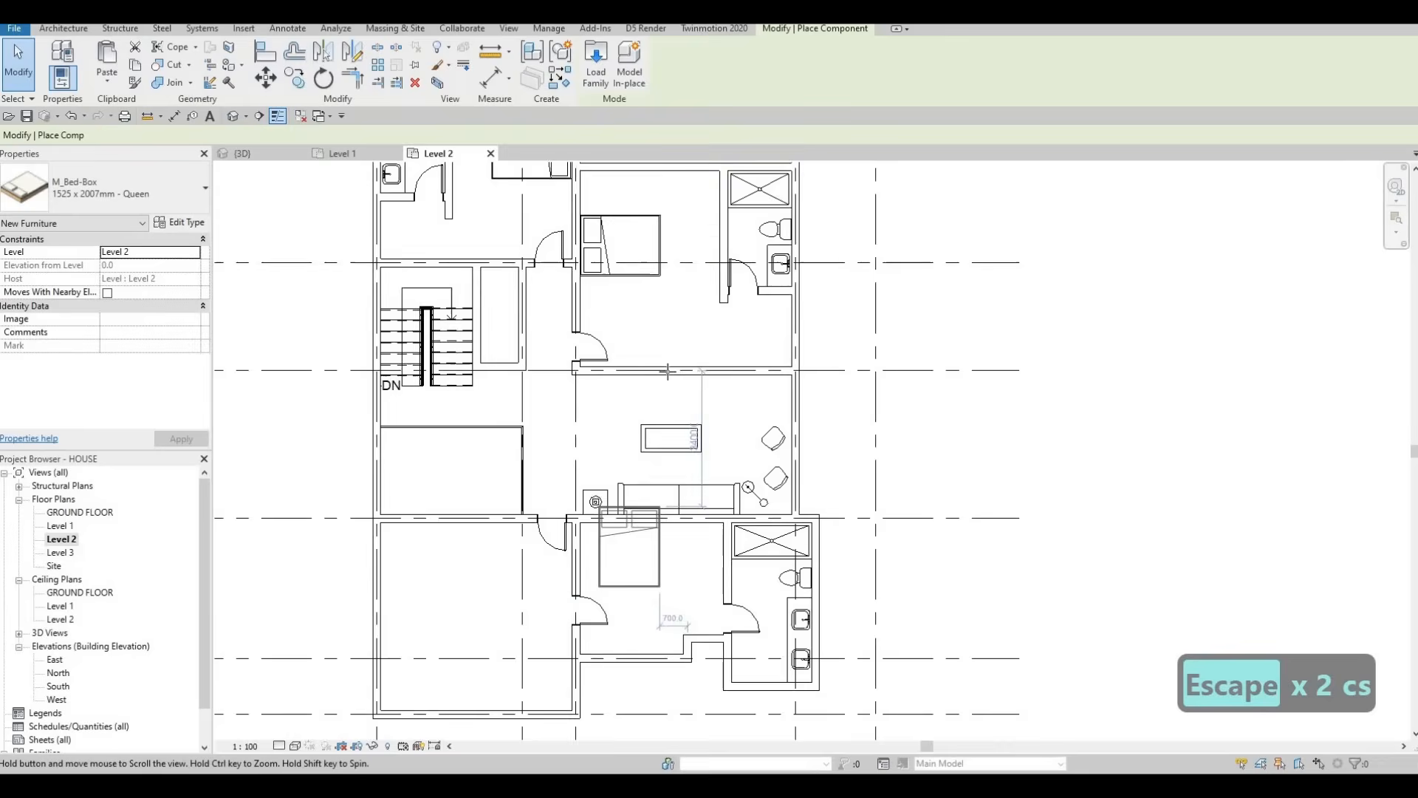
pyautogui.moveTo(550, 589); pyautogui.dragTo(646, 374, button='middle')
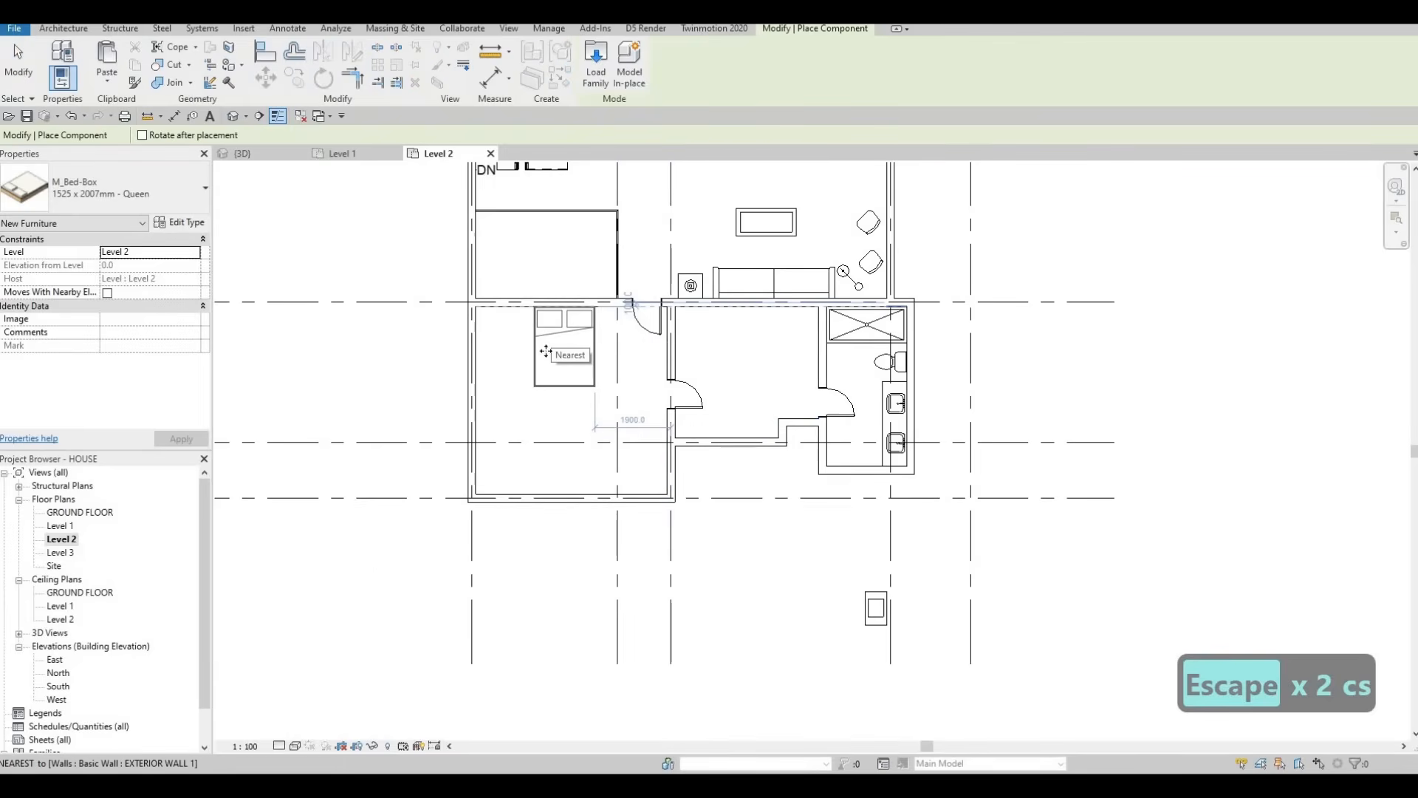
pyautogui.click(546, 352)
pyautogui.press('Escape')
pyautogui.press('Escape')
pyautogui.press('Escape')
pyautogui.press('Escape')
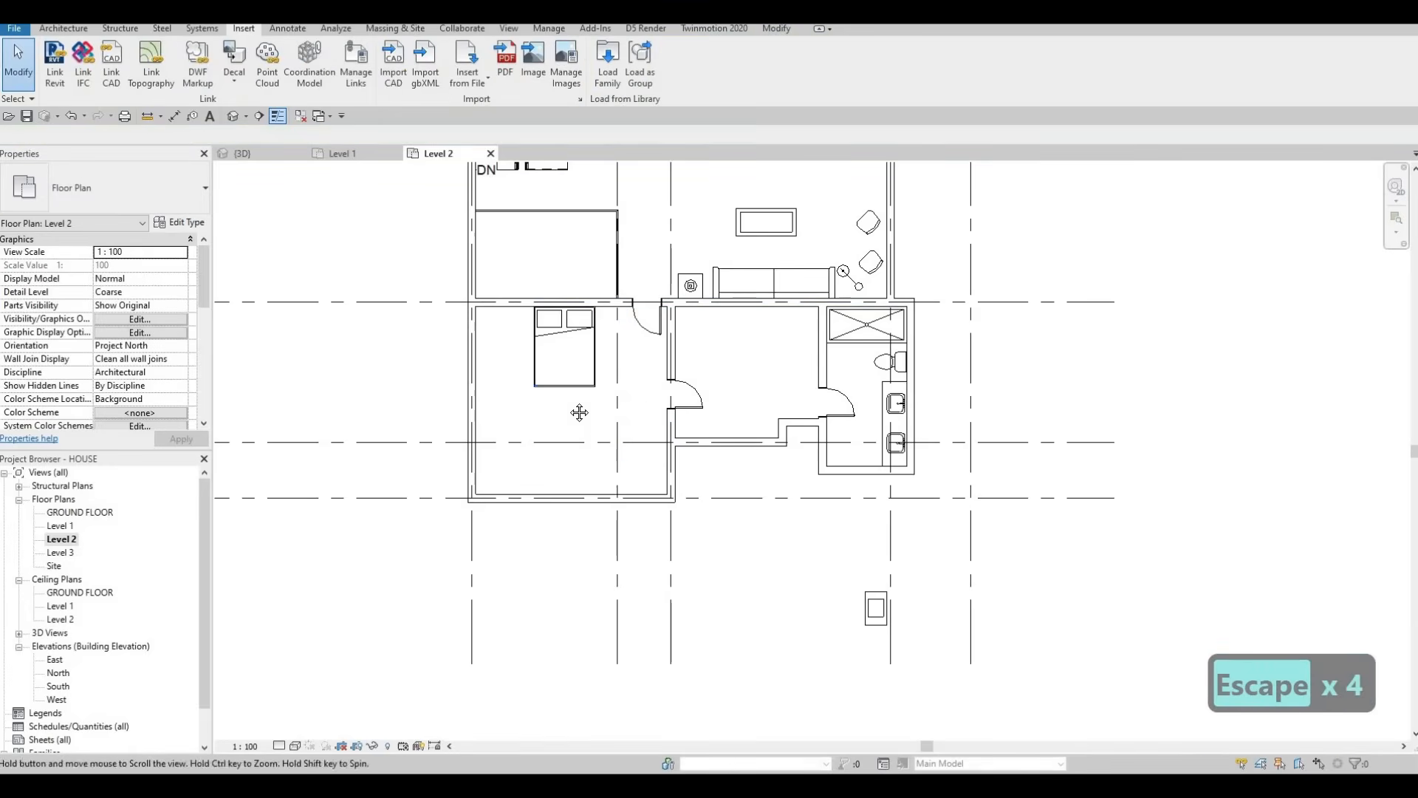
pyautogui.moveTo(579, 412)
pyautogui.mouseDown(button='middle')
pyautogui.moveTo(580, 381)
pyautogui.moveTo(572, 424)
pyautogui.mouseUp(button='middle')
pyautogui.scroll(-3, 580, 422)
pyautogui.scroll(9, 527, 413)
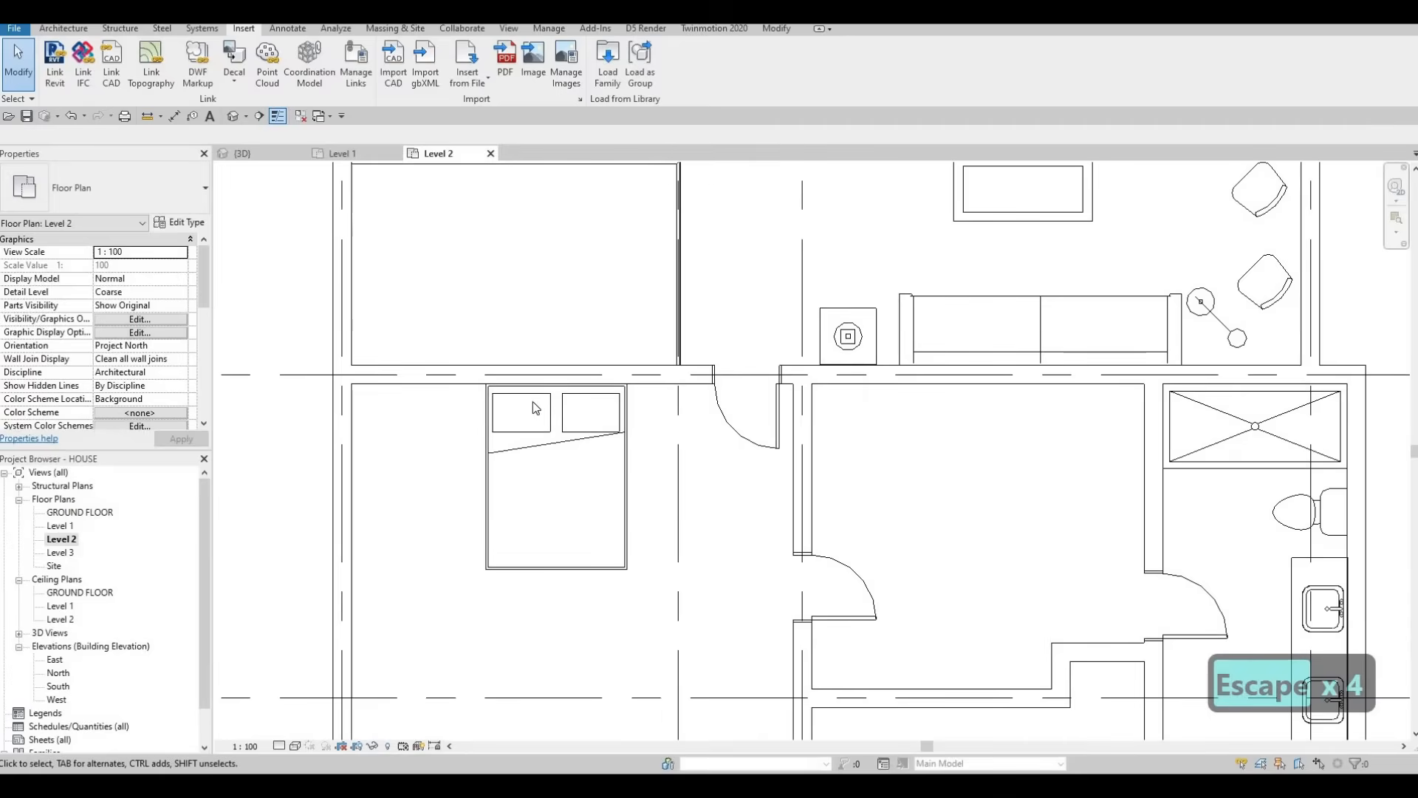
pyautogui.scroll(-5, 536, 408)
pyautogui.press('Escape')
pyautogui.press('Escape')
pyautogui.scroll(1, 619, 409)
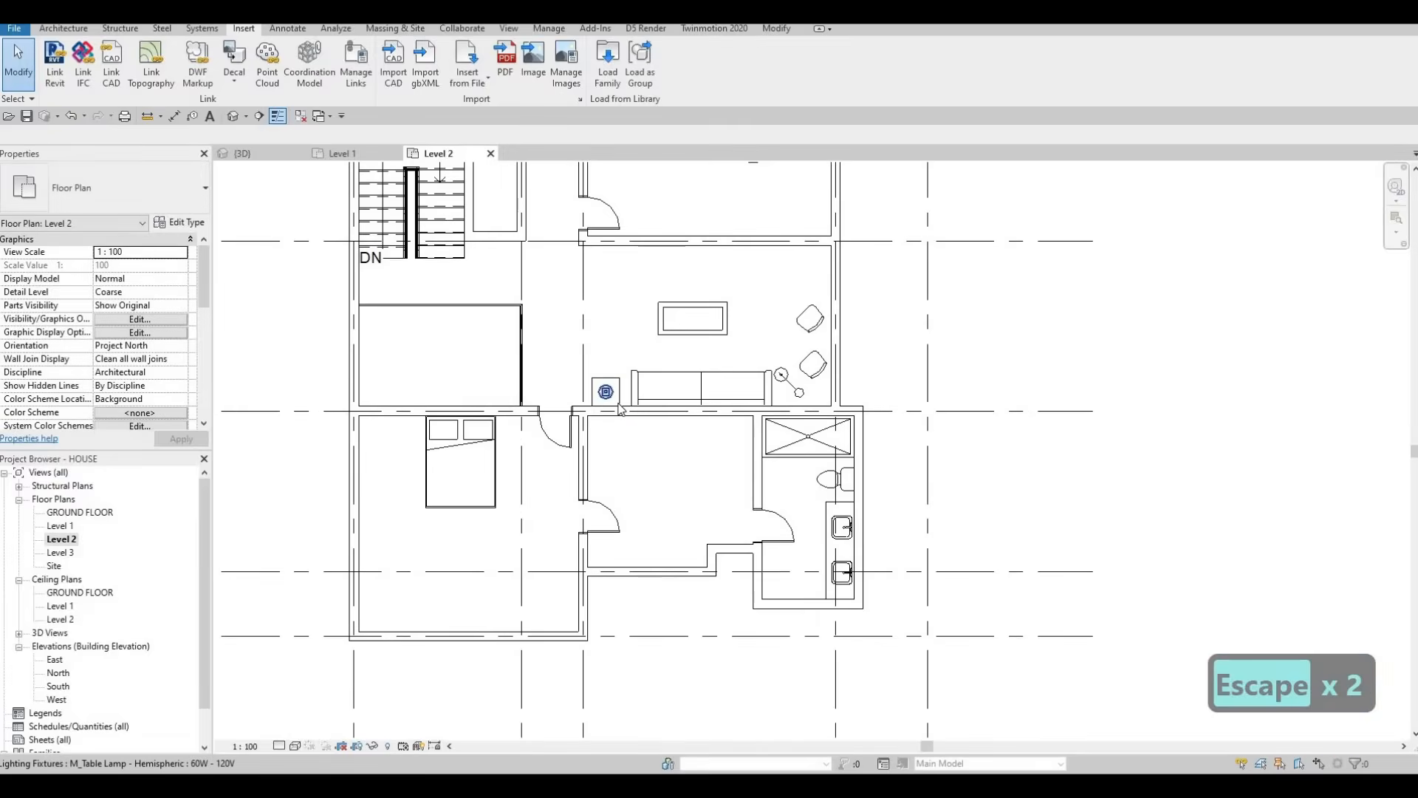
pyautogui.press('F1')
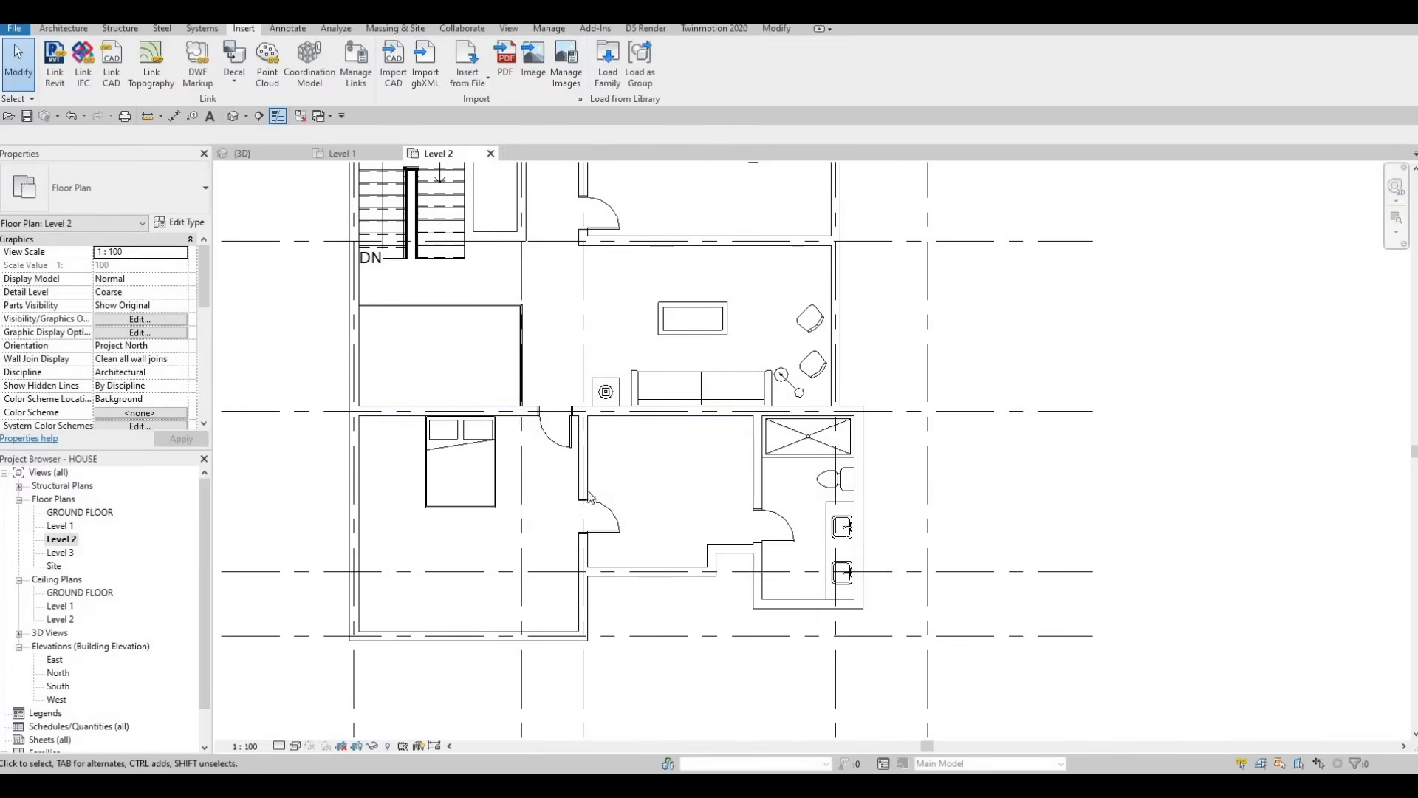
pyautogui.scroll(-4, 583, 469)
pyautogui.moveTo(591, 547); pyautogui.dragTo(646, 613, button='middle')
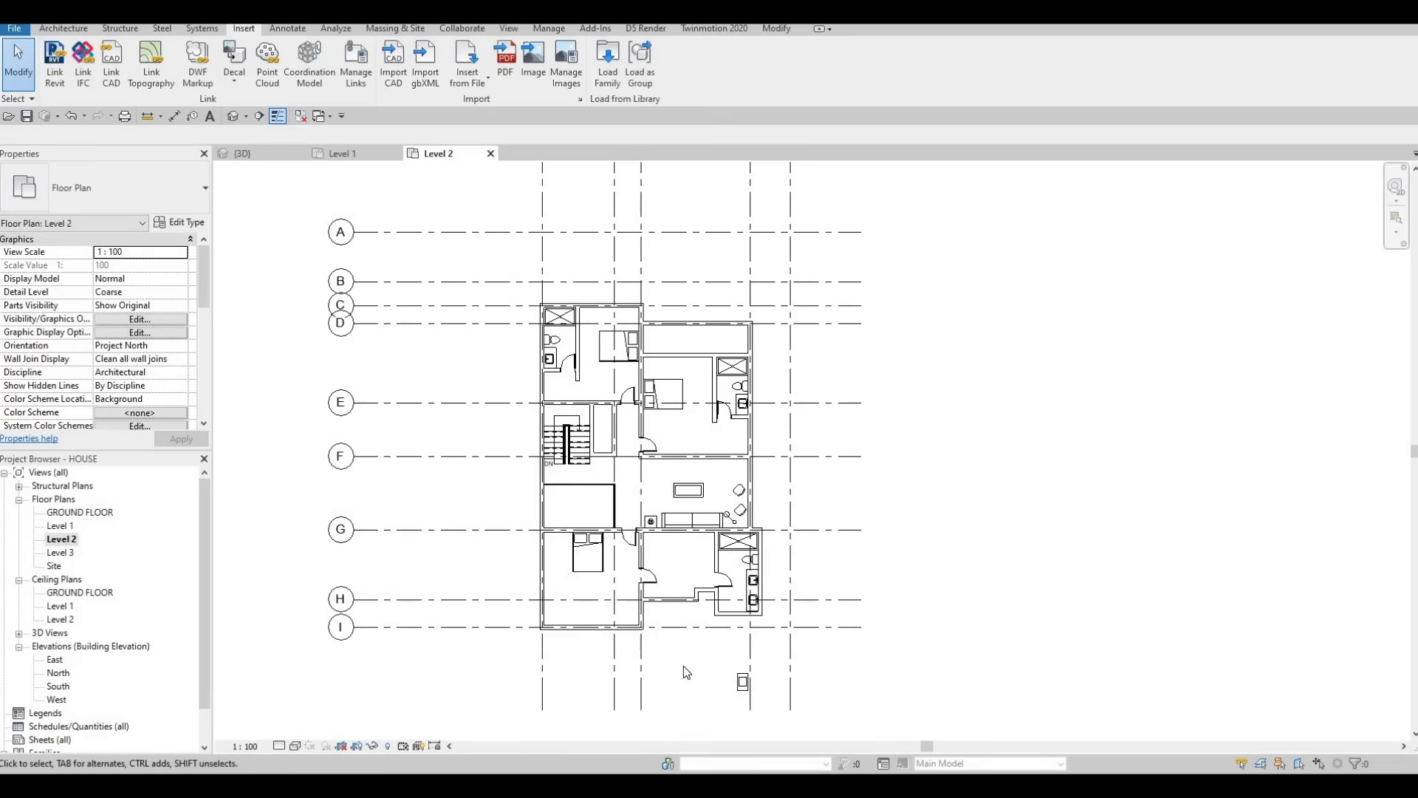